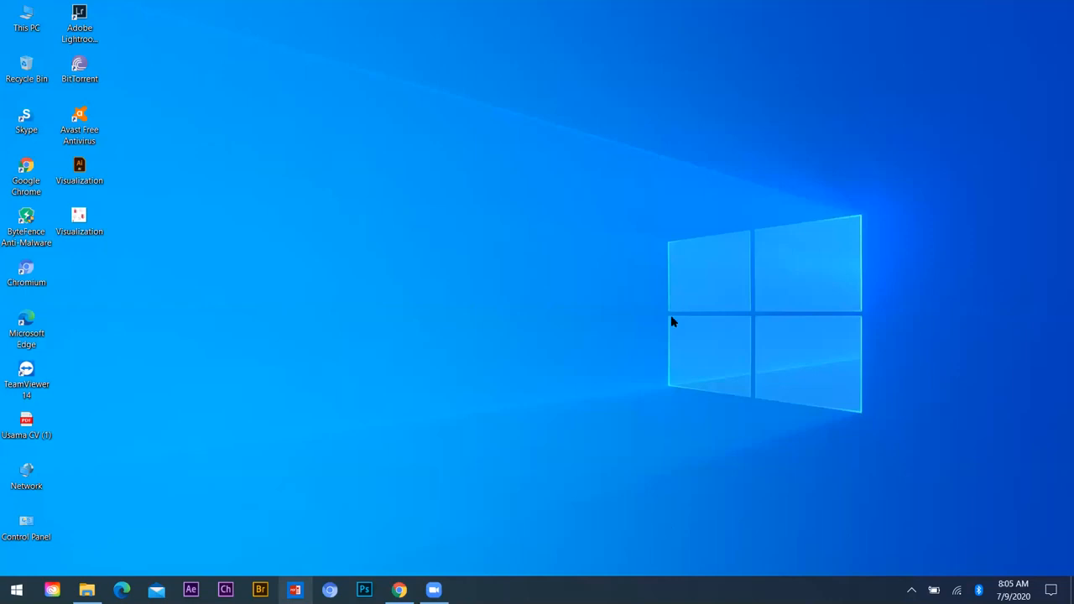
Step: Switch to the Elements of Design document in Adobe Illustrator, ignore the missing linked image and show the hidden panels
key(alt+Tab)
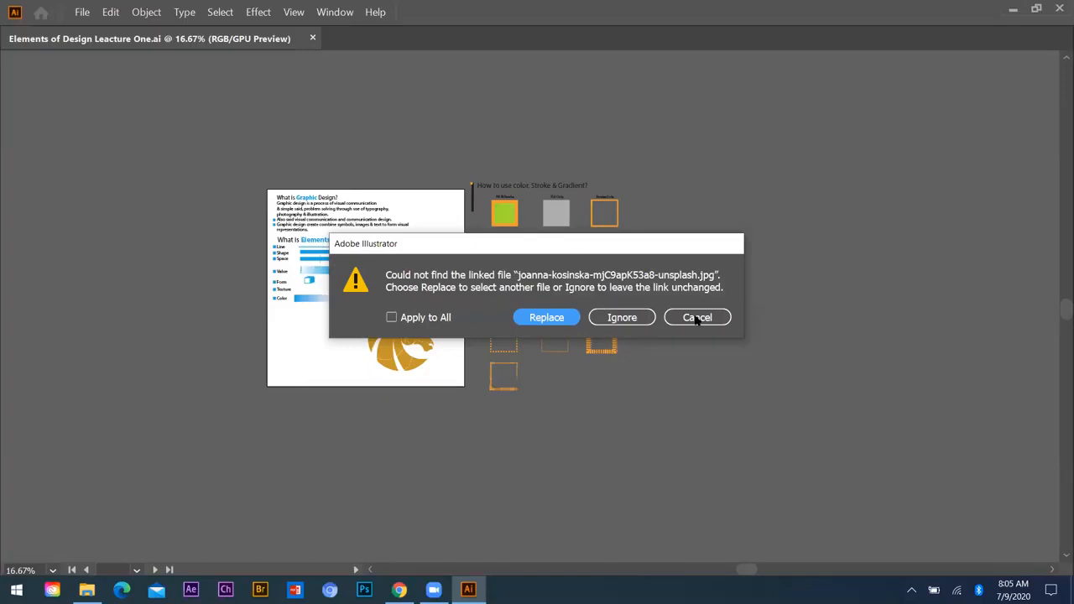
click(620, 317)
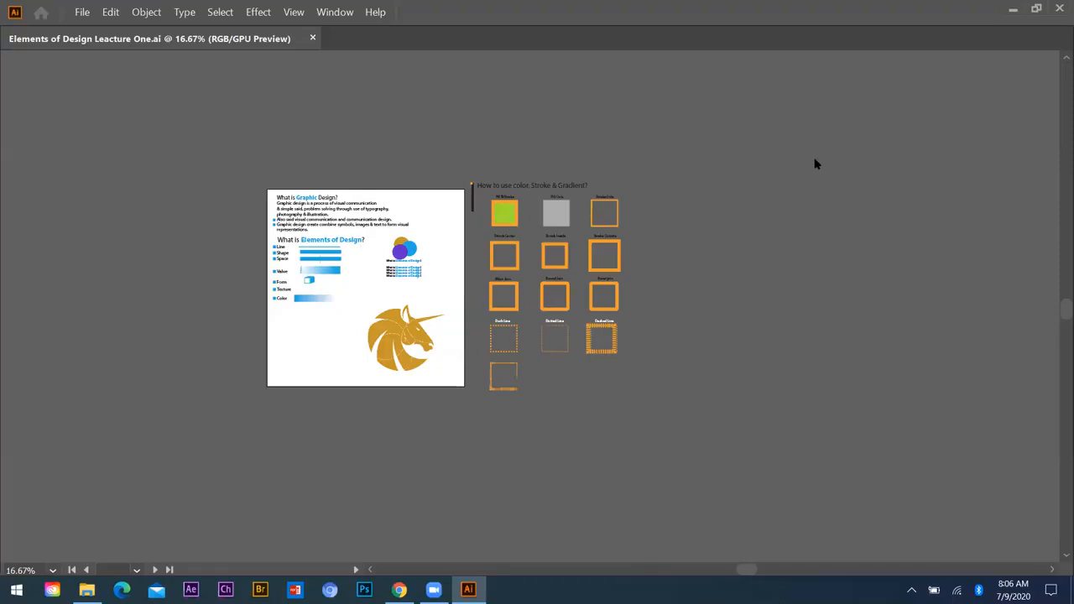
key(Tab)
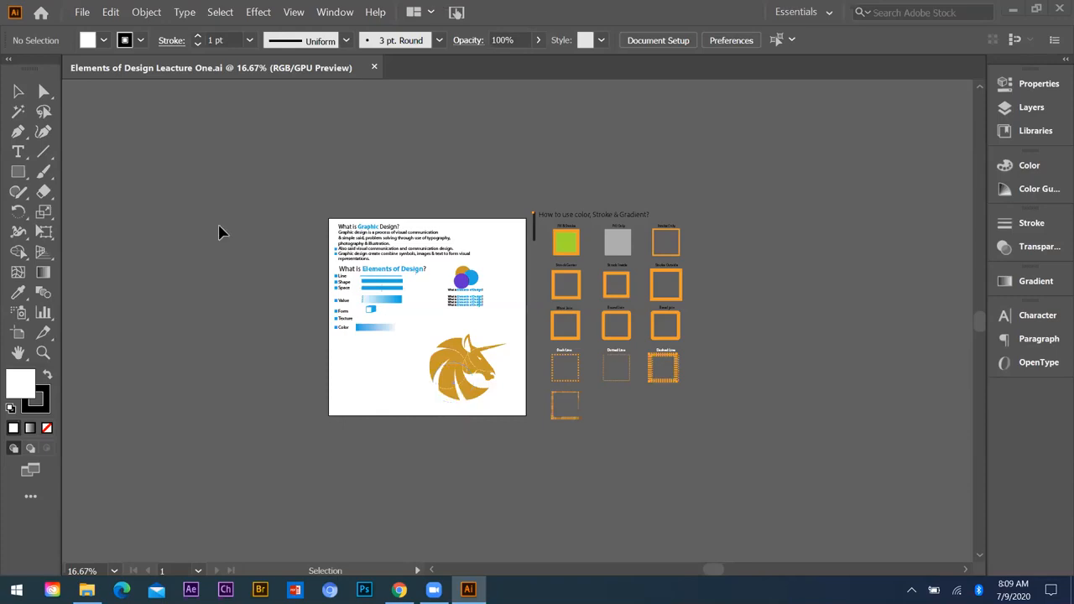
Step: Examine the graphic design definitions and the list of design elements on the artboard
scroll(192, 131, up, 3)
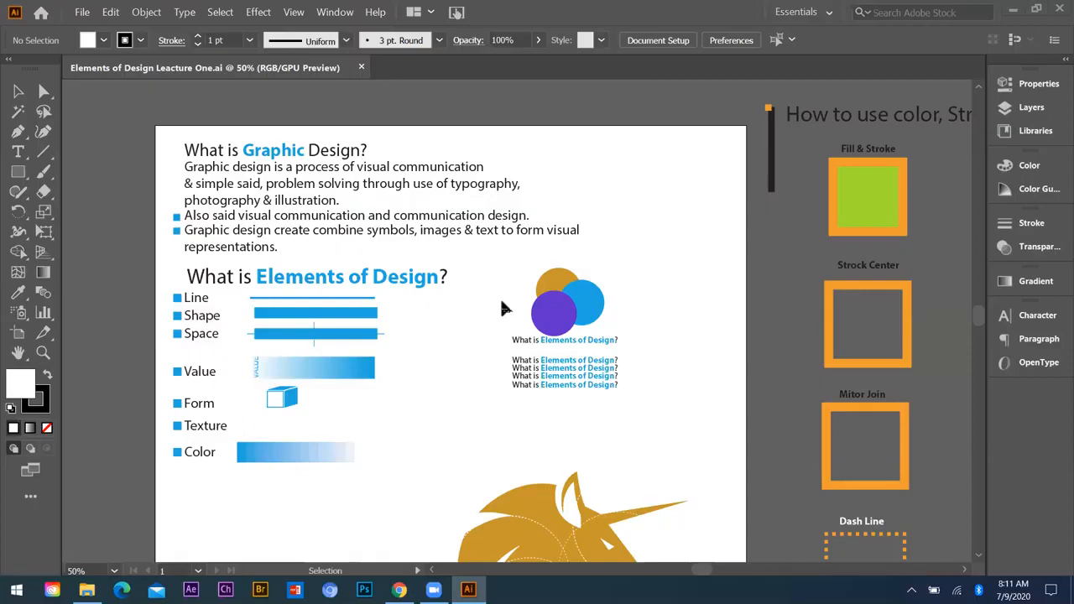
scroll(570, 439, down, 2)
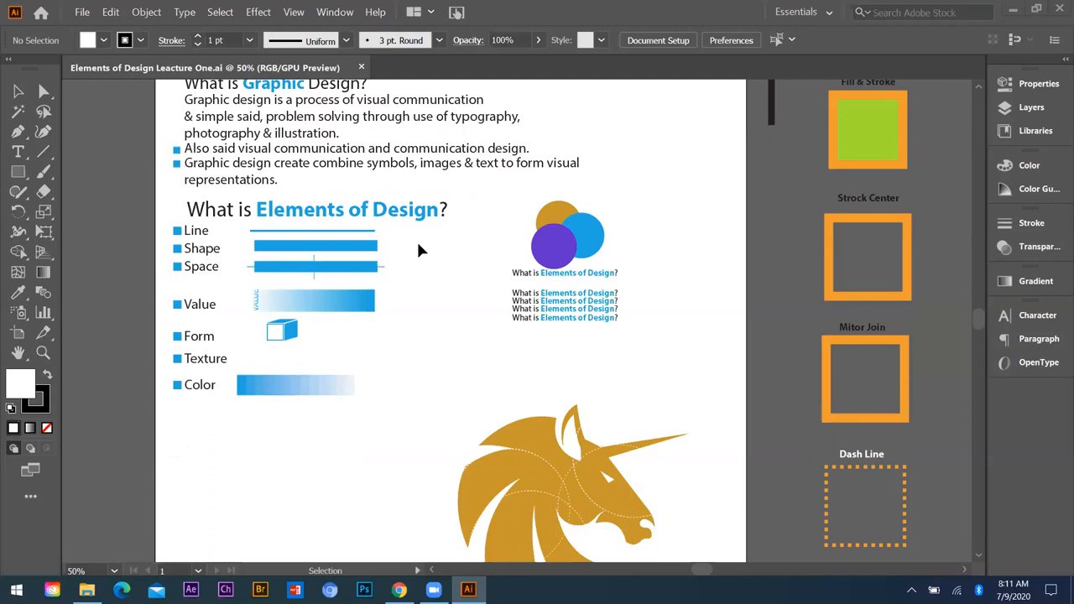
scroll(159, 209, up, 1)
scroll(211, 217, up, 1)
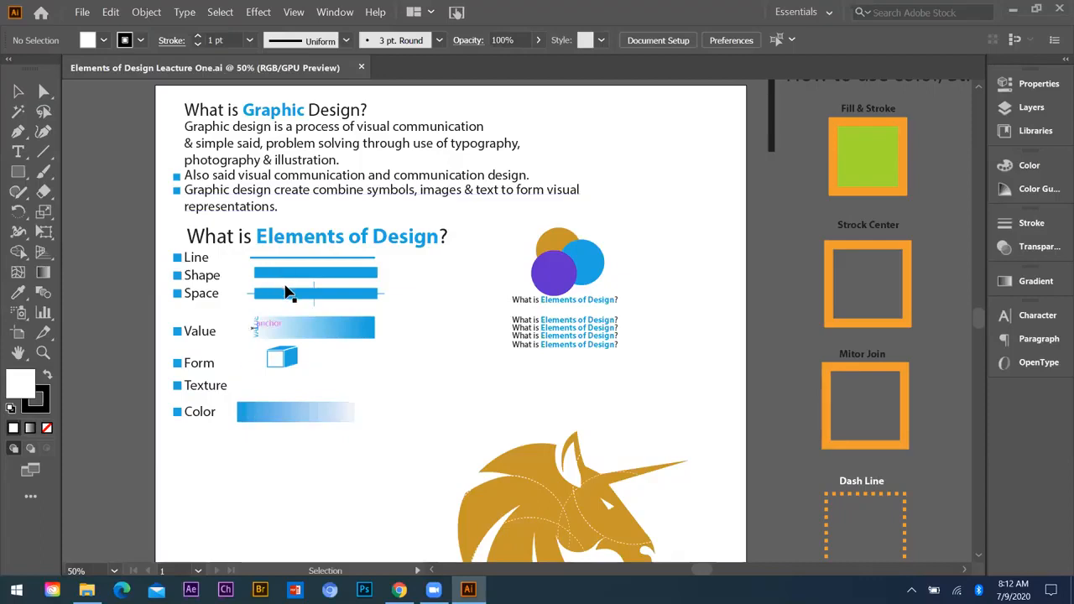
scroll(285, 291, down, 1)
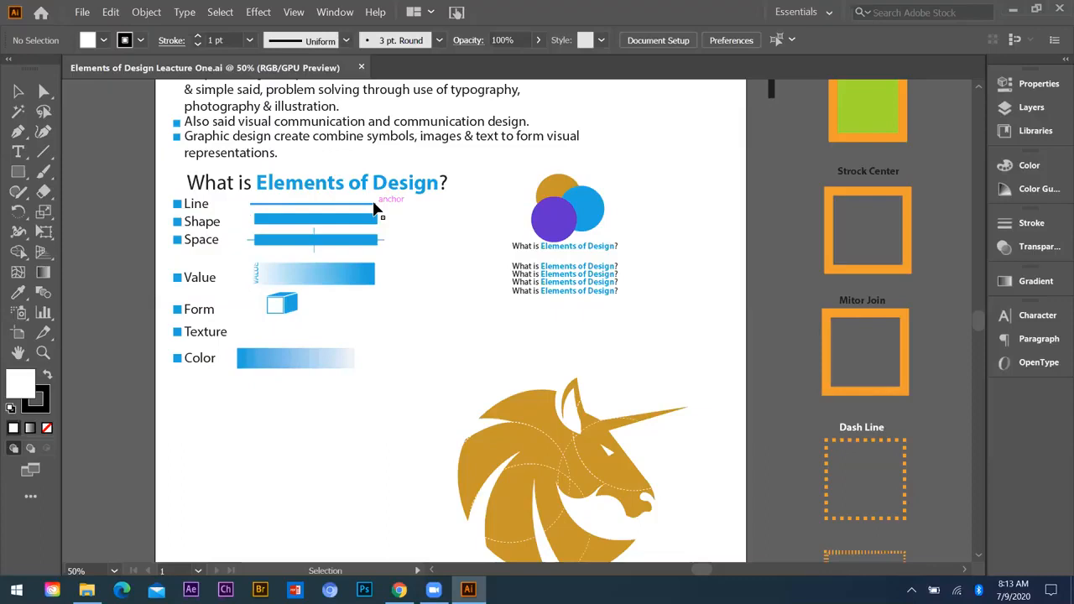
Step: Draw an open zigzag path of seven anchor points with the Pen tool below the Color row
key(p)
click(258, 421)
click(337, 395)
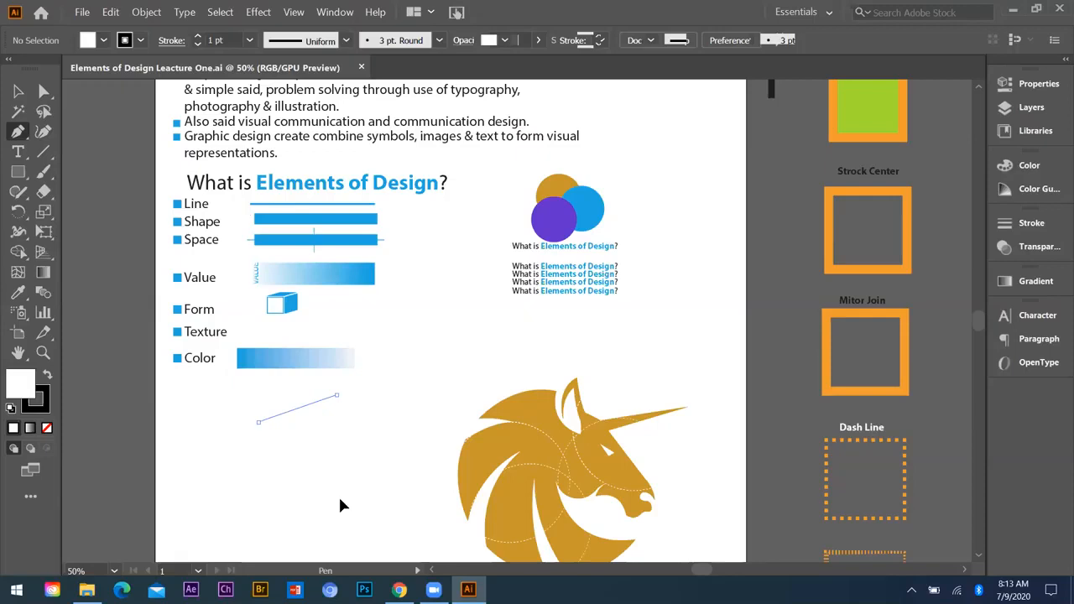
click(297, 459)
click(395, 412)
click(340, 500)
click(450, 408)
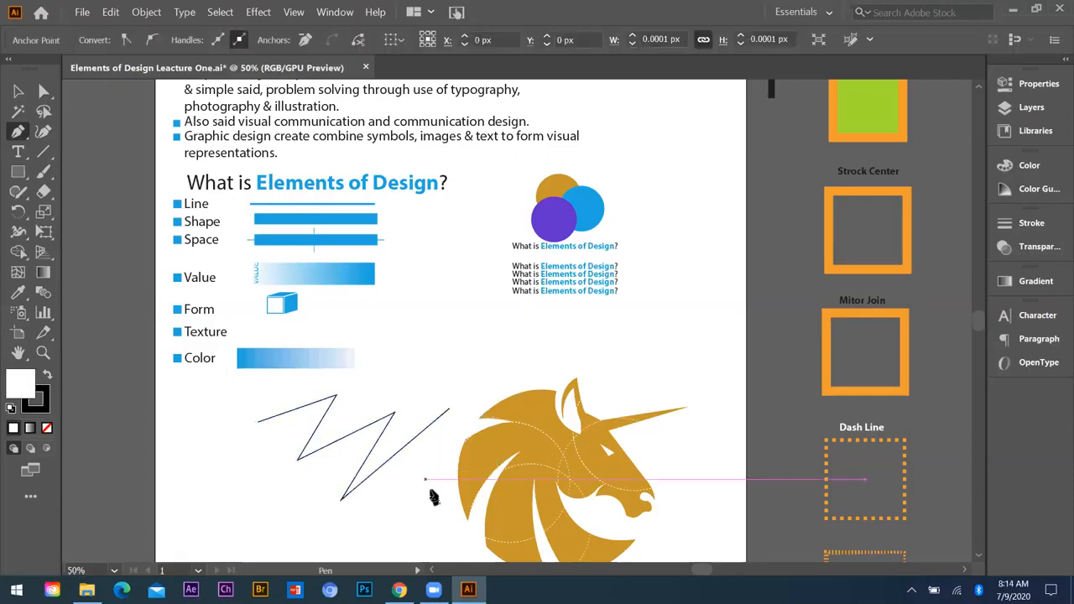
click(425, 478)
Step: Close the zigzag path with two more anchor points running below it, forming a crown-like outline
scroll(419, 419, down, 1)
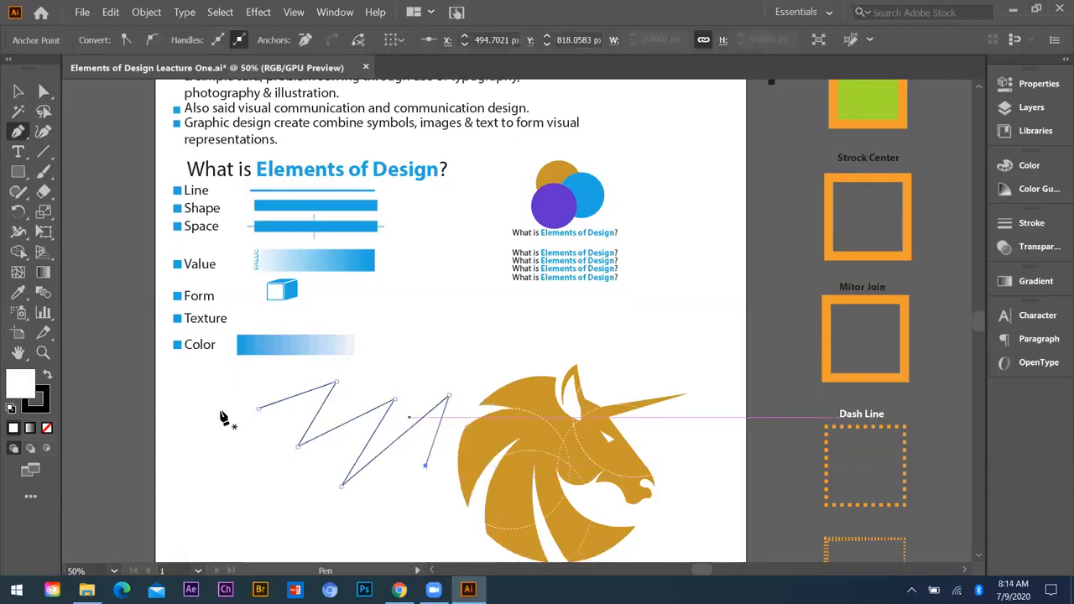
key(ctrl+plus)
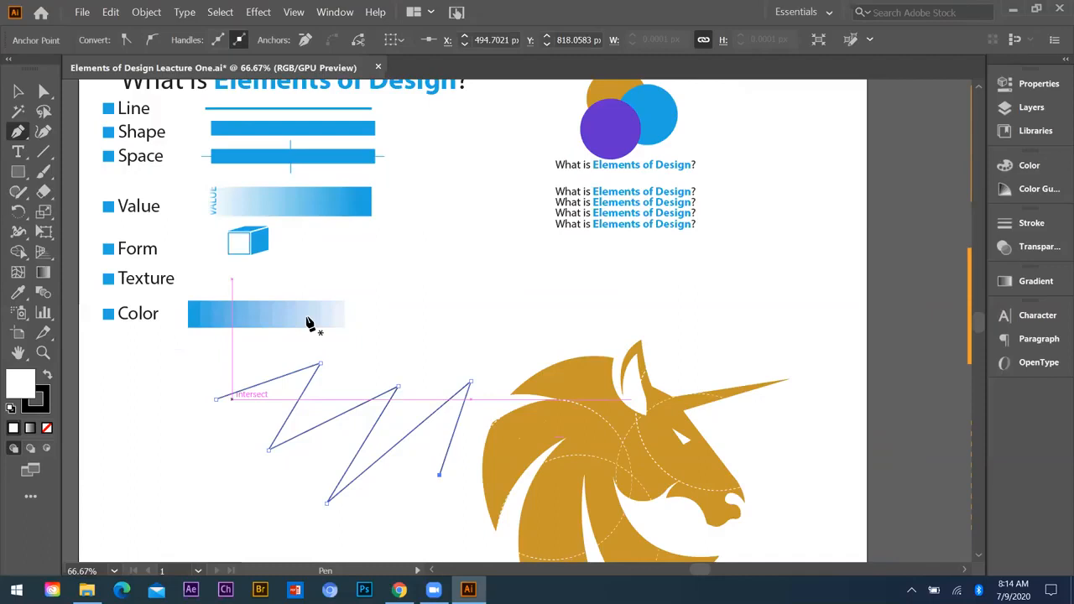
scroll(307, 322, down, 1)
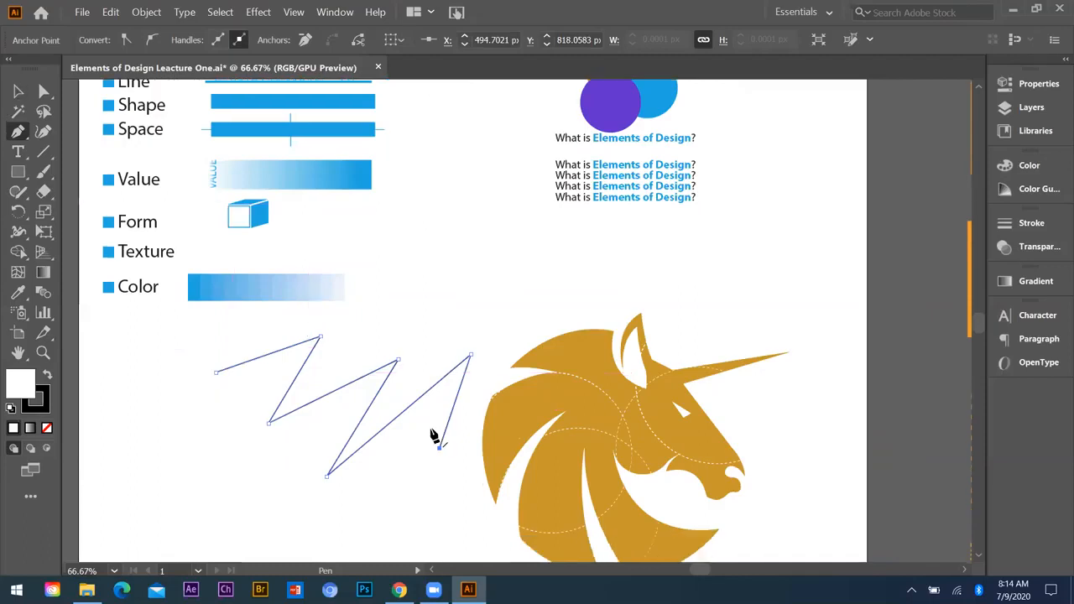
scroll(202, 416, down, 1)
click(327, 488)
click(200, 427)
click(216, 346)
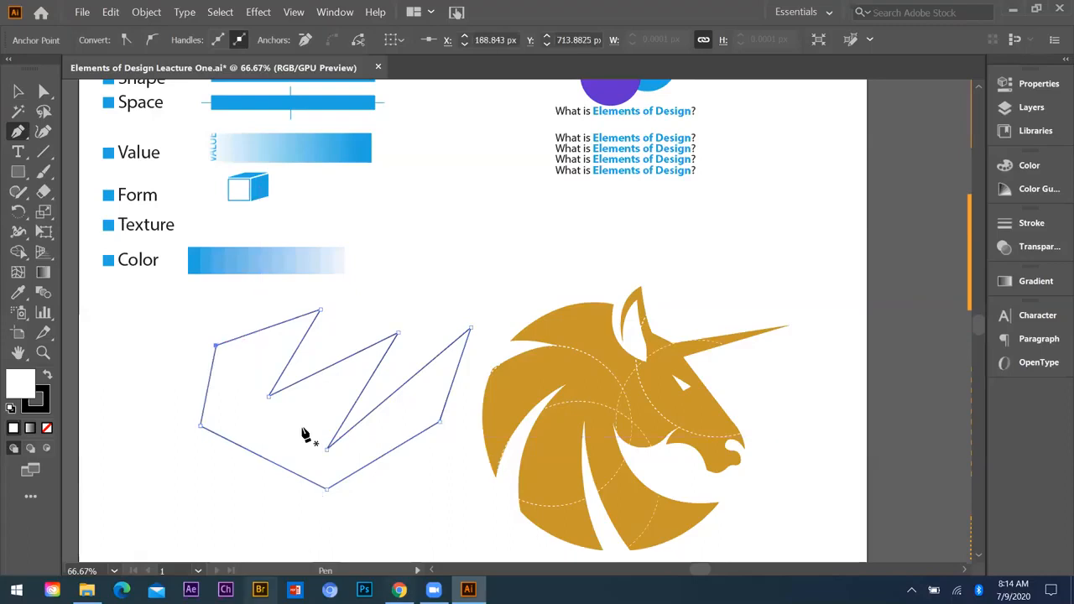
scroll(147, 134, up, 2)
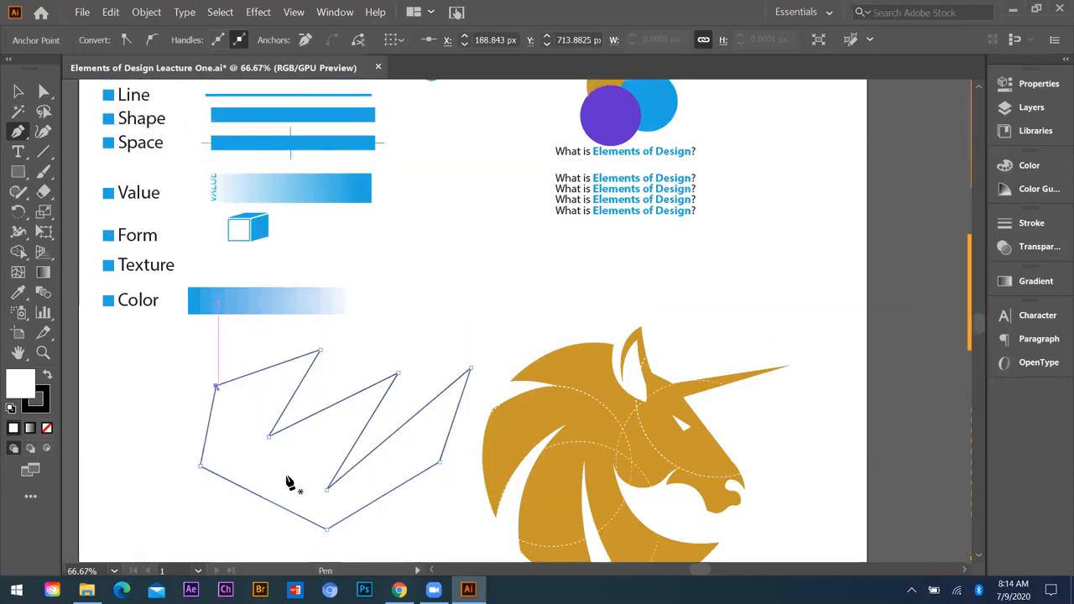
Step: Apply the unicorn's gold fill without stroke to the closed zigzag shape by sampling it with the Eyedropper
click(19, 92)
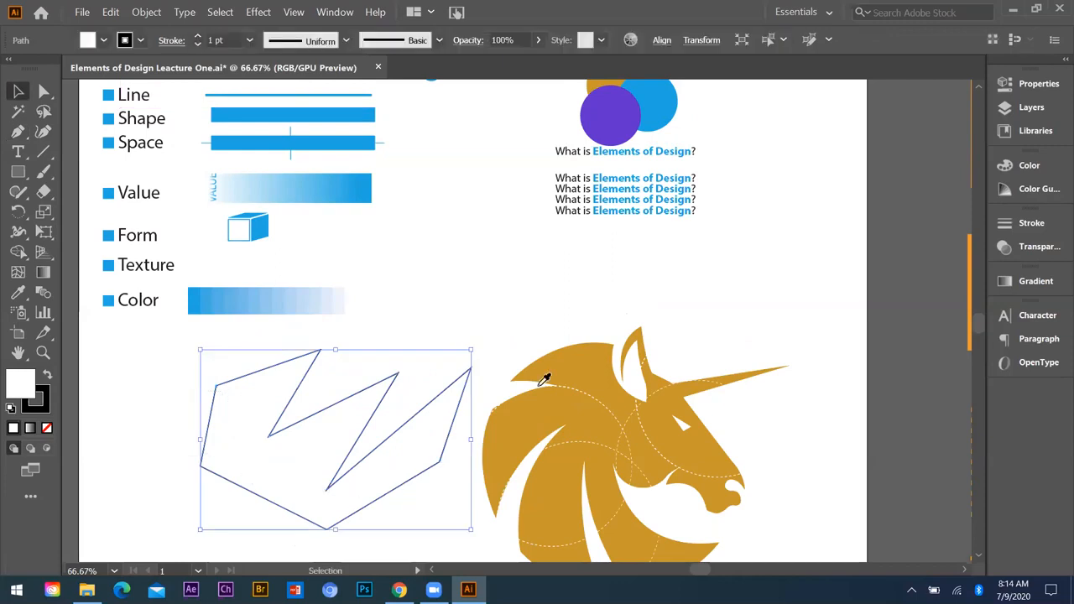
key(i)
click(569, 350)
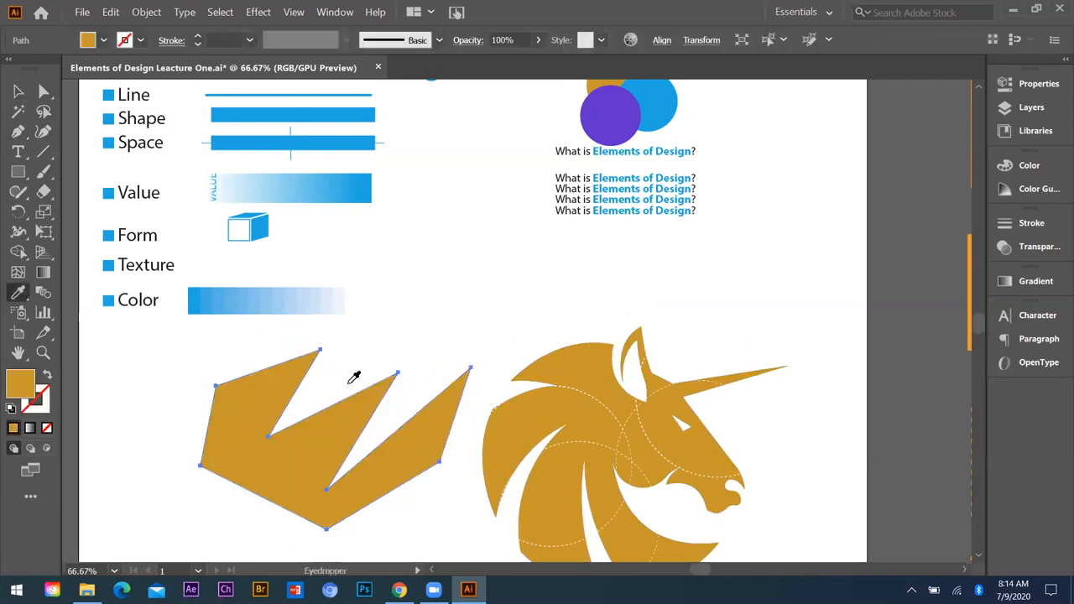
Step: Delete the gold zigzag shape
key(v)
click(156, 407)
click(334, 479)
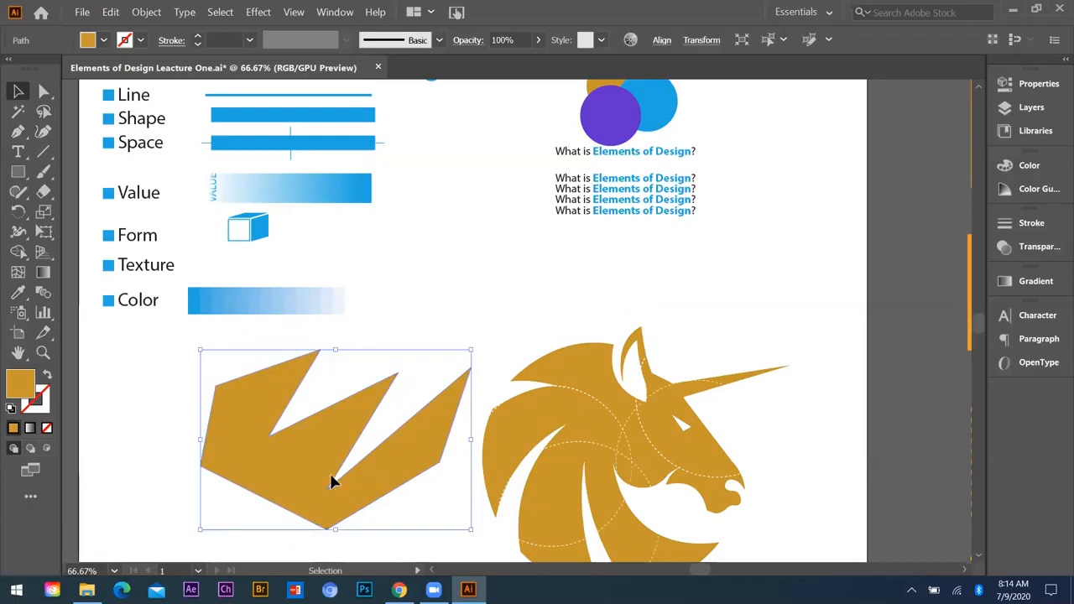
key(Delete)
scroll(304, 209, up, 2)
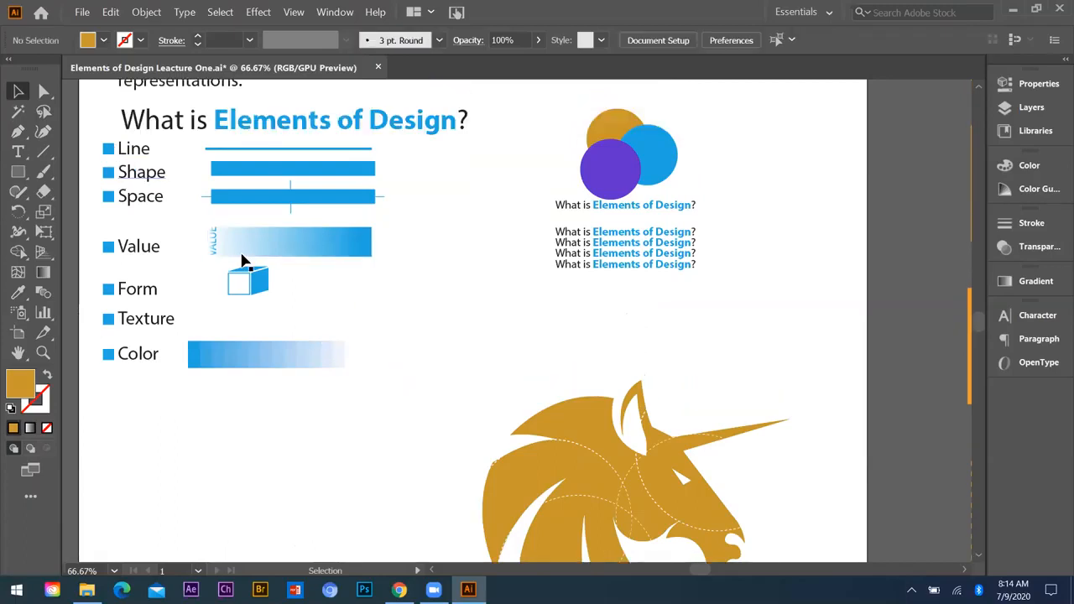
scroll(231, 260, up, 1)
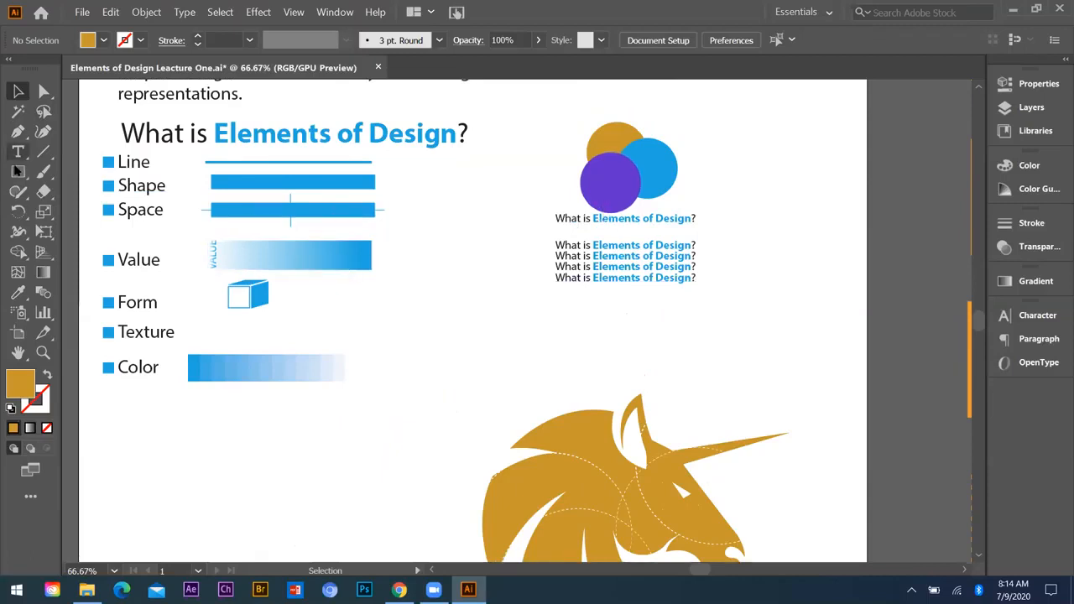
Step: Draw a rectangle without fill around the three circles and text lines, and select it together with its contents
key(m)
drag(517, 107, 809, 363)
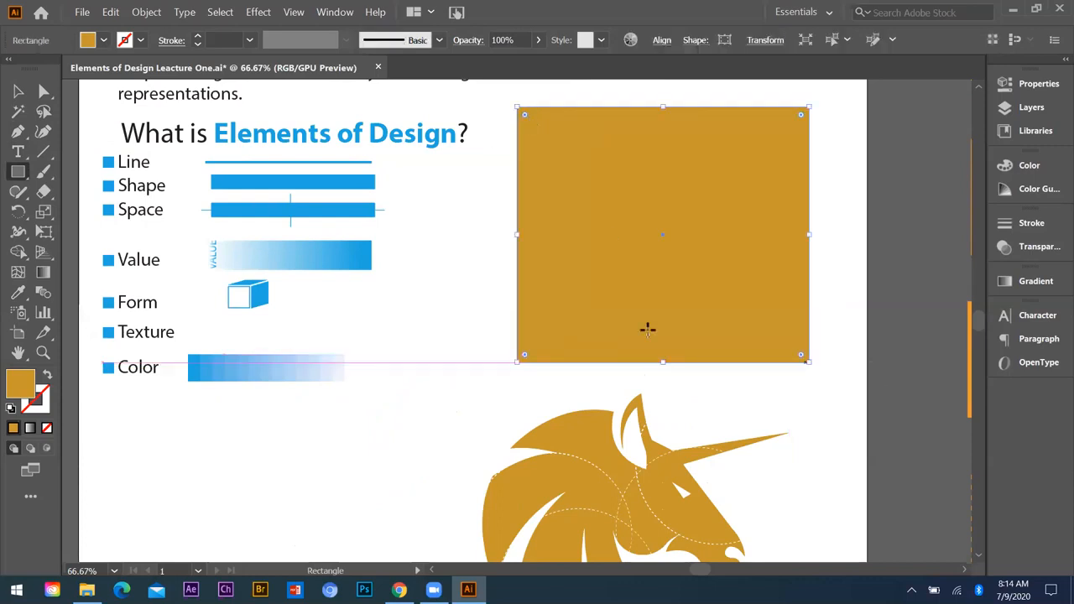
click(47, 429)
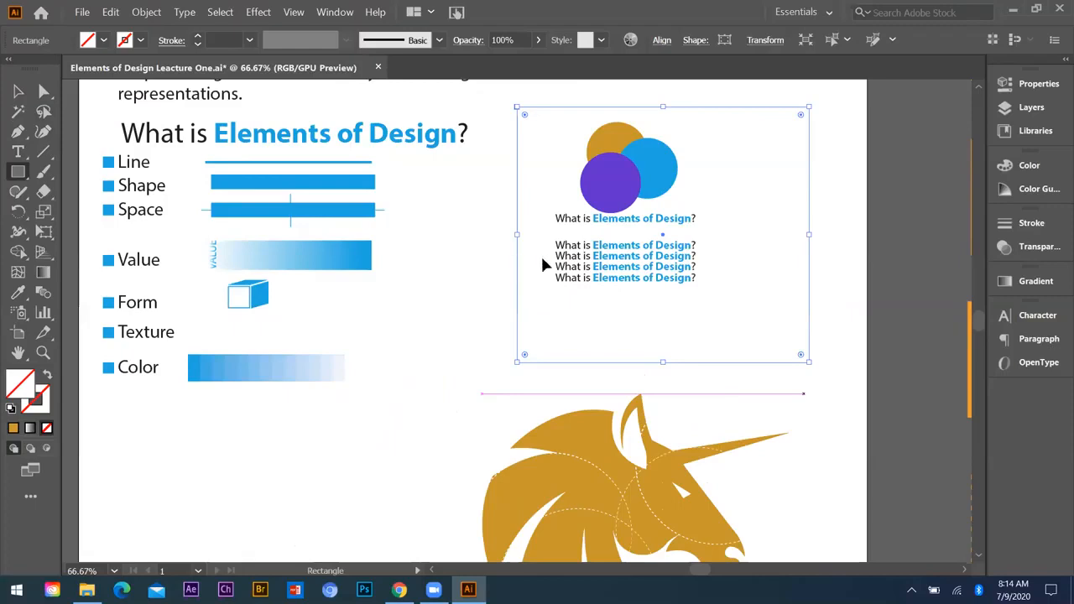
key(v)
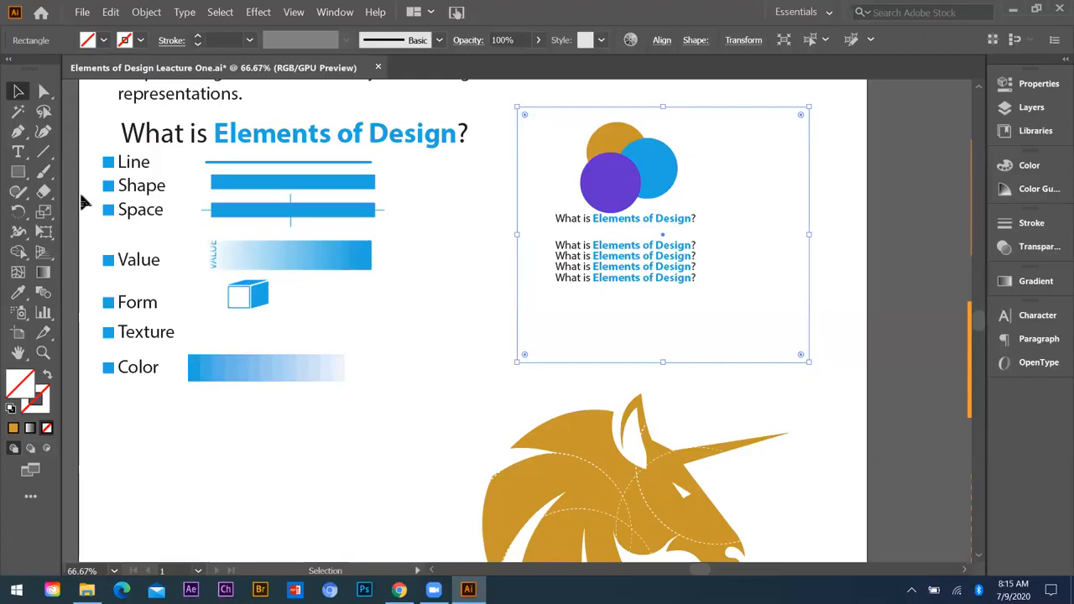
drag(559, 93, 771, 364)
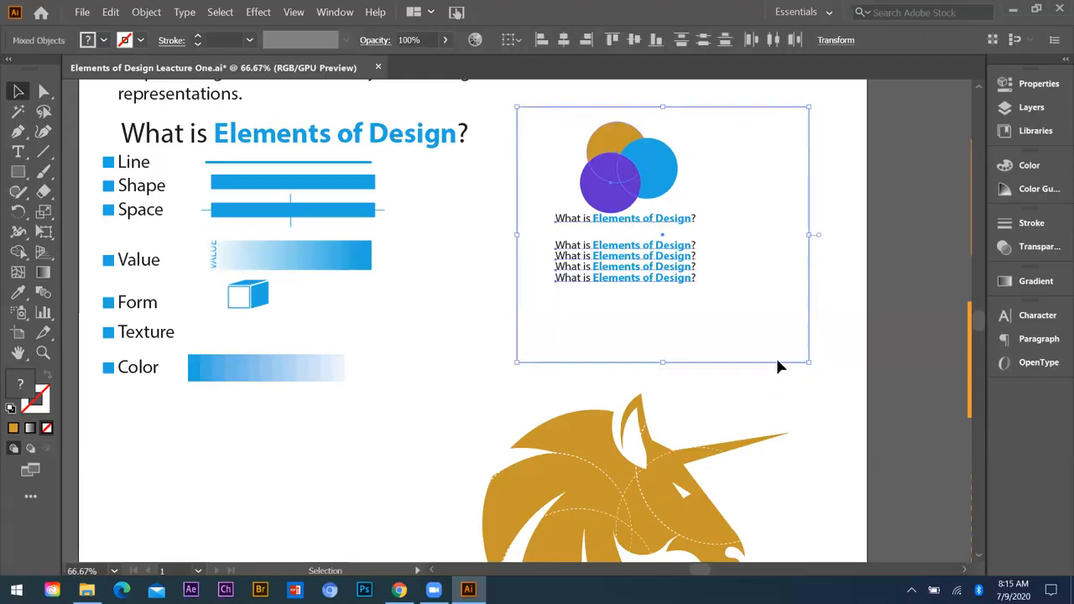
drag(551, 101, 757, 302)
drag(500, 112, 527, 153)
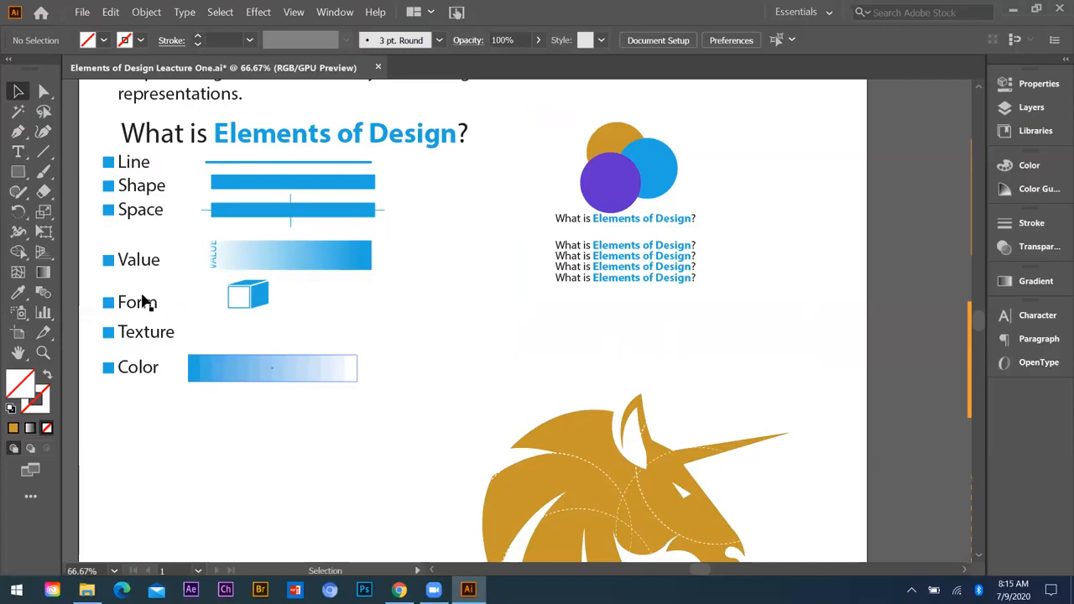
Step: Examine the cube beside the Form label up close and compare it with the Value and Color samples
scroll(163, 302, down, 1)
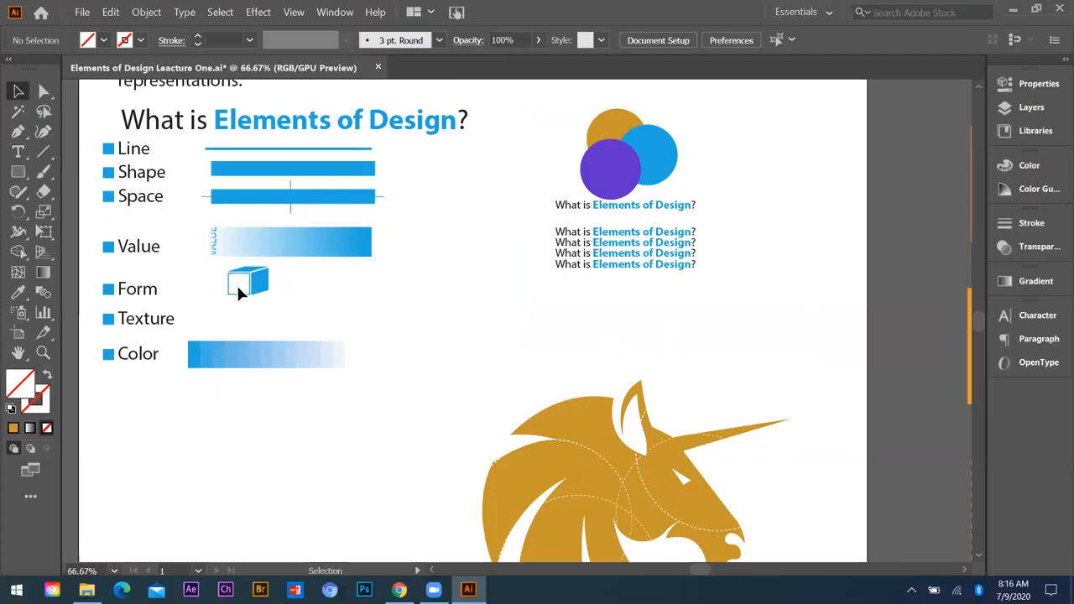
scroll(235, 292, up, 4)
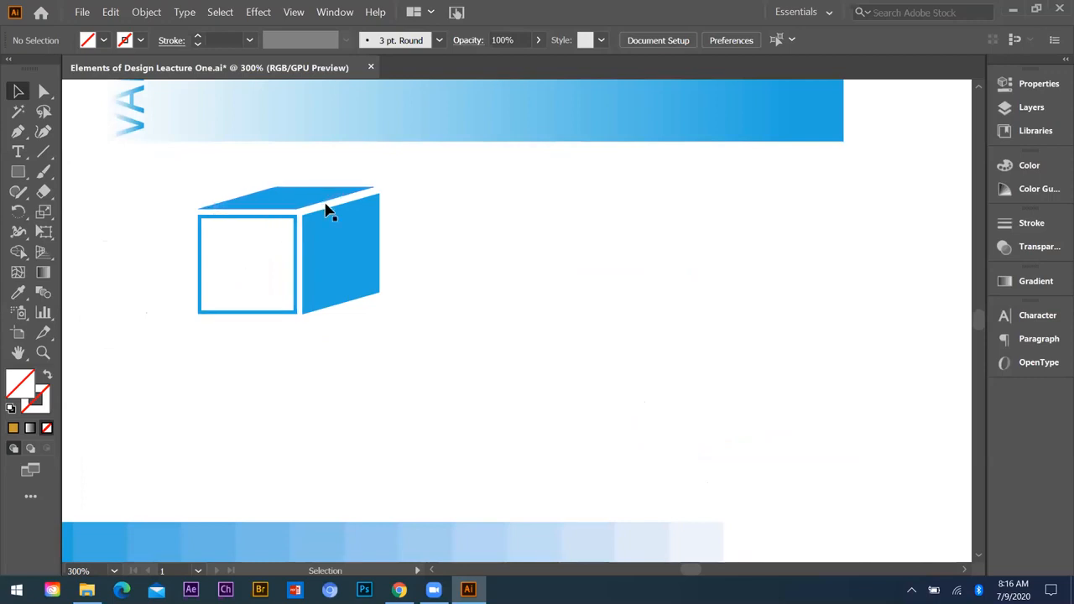
scroll(323, 243, down, 1)
scroll(445, 295, down, 1)
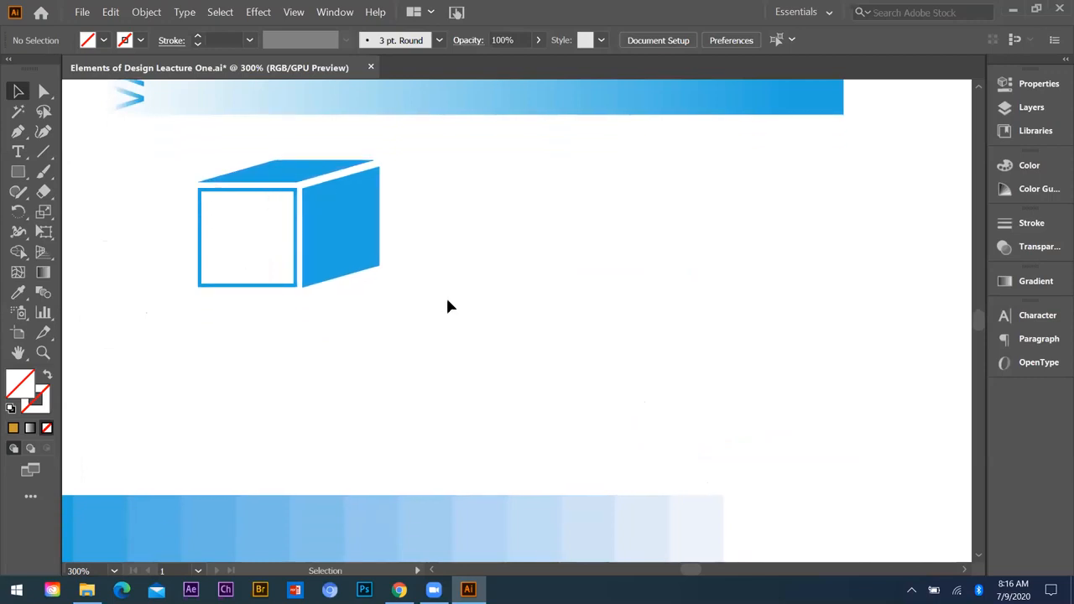
scroll(445, 296, down, 2)
scroll(340, 218, down, 1)
scroll(340, 212, up, 1)
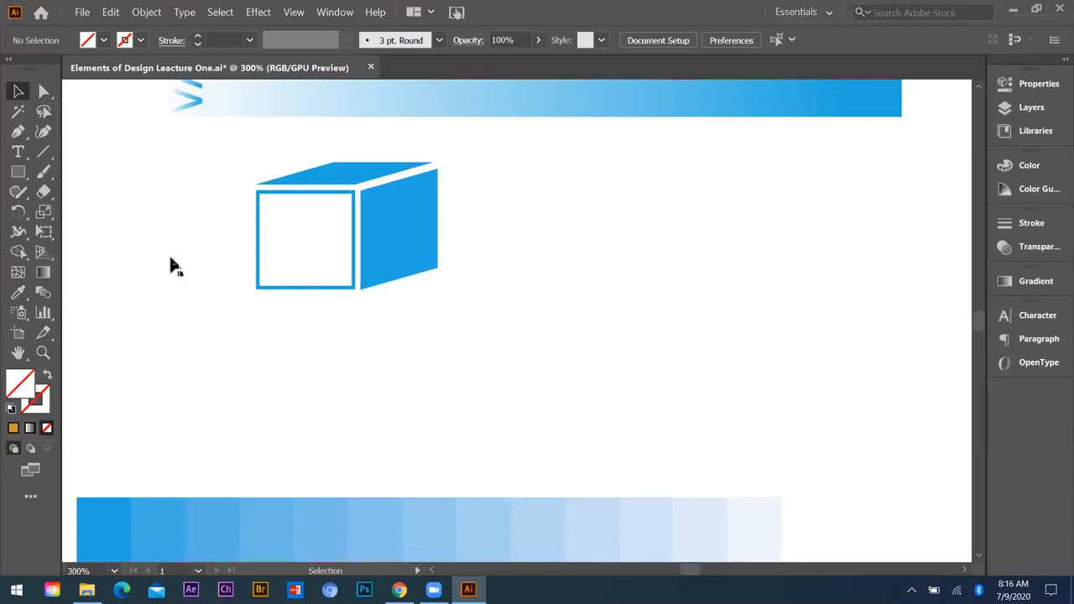
scroll(358, 183, down, 4)
scroll(201, 247, up, 1)
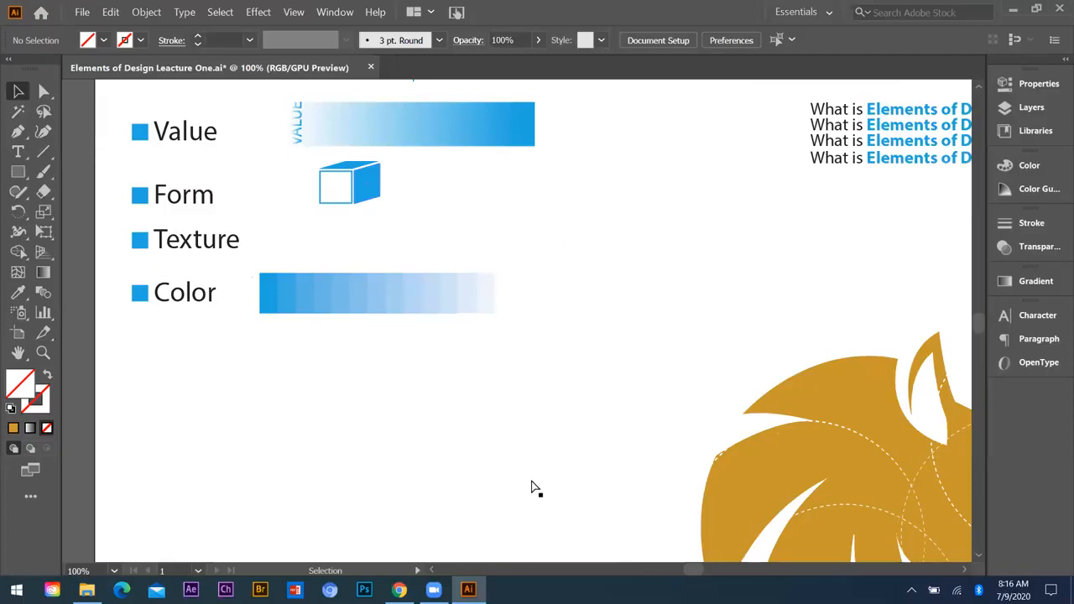
Step: Examine the dashed construction circles across the unicorn head, leaving nothing selected
ctrl+click(838, 487)
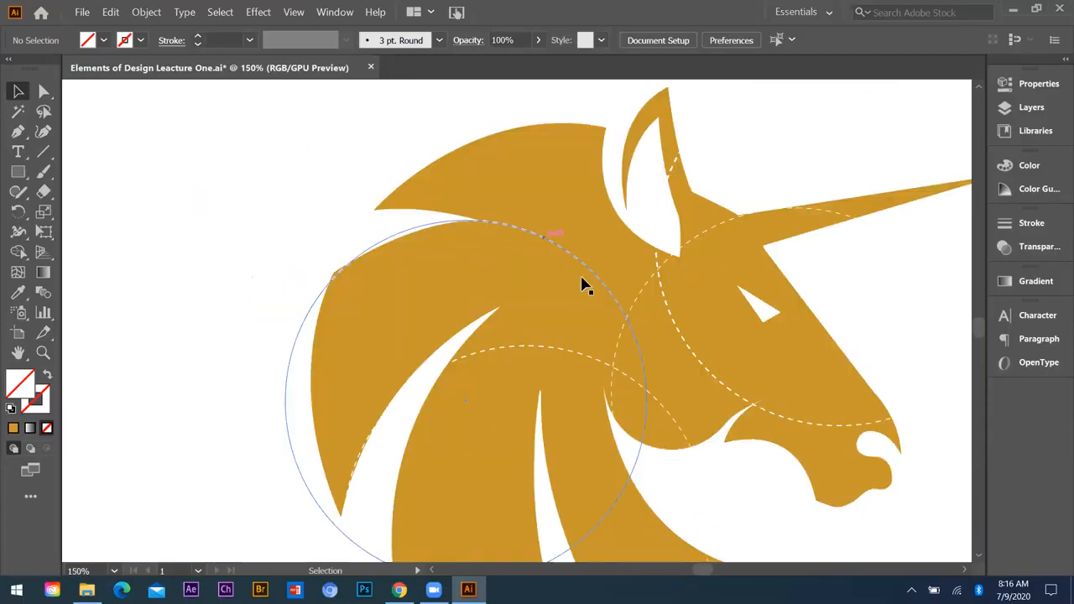
key(ctrl+z)
key(ctrl+z)
click(418, 178)
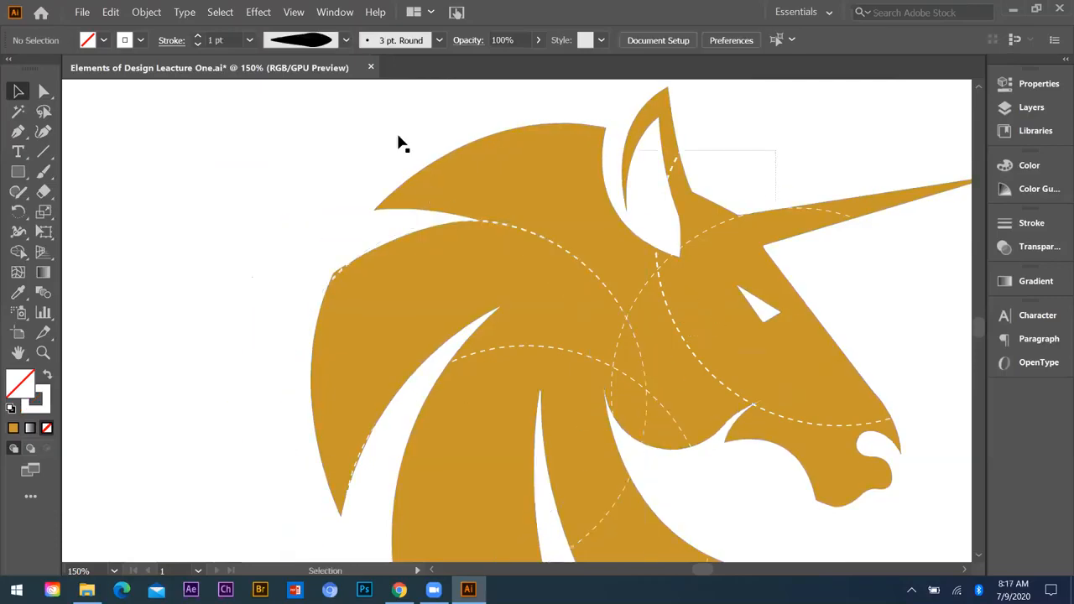
key(ctrl+a)
key(ctrl+shift+a)
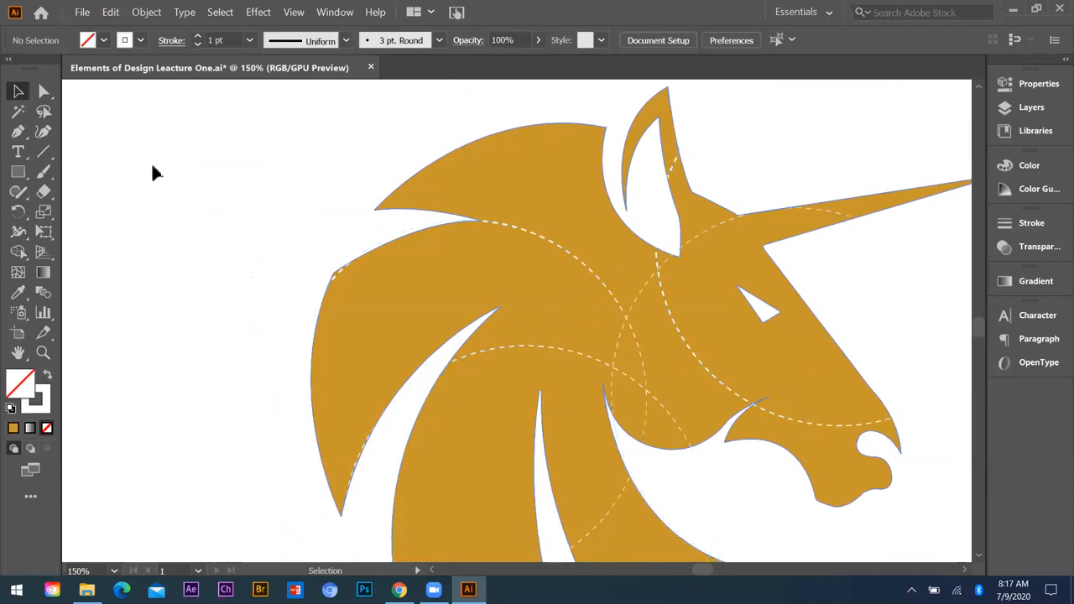
Step: Examine the strip of graduated blue tints beside the Color label up close
key(ctrl+minus)
key(ctrl+minus)
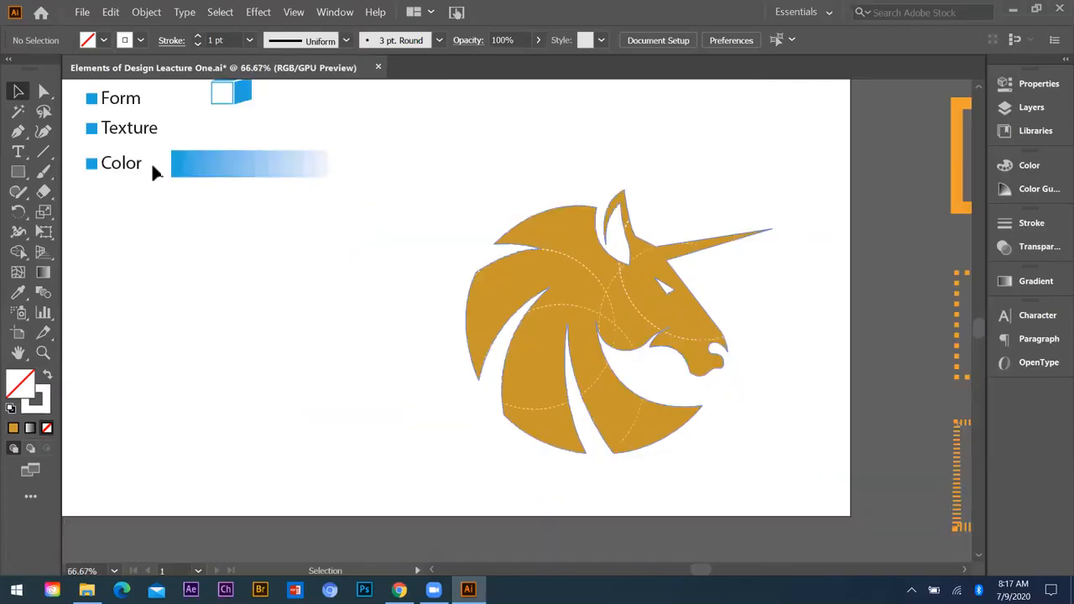
scroll(152, 172, up, 1)
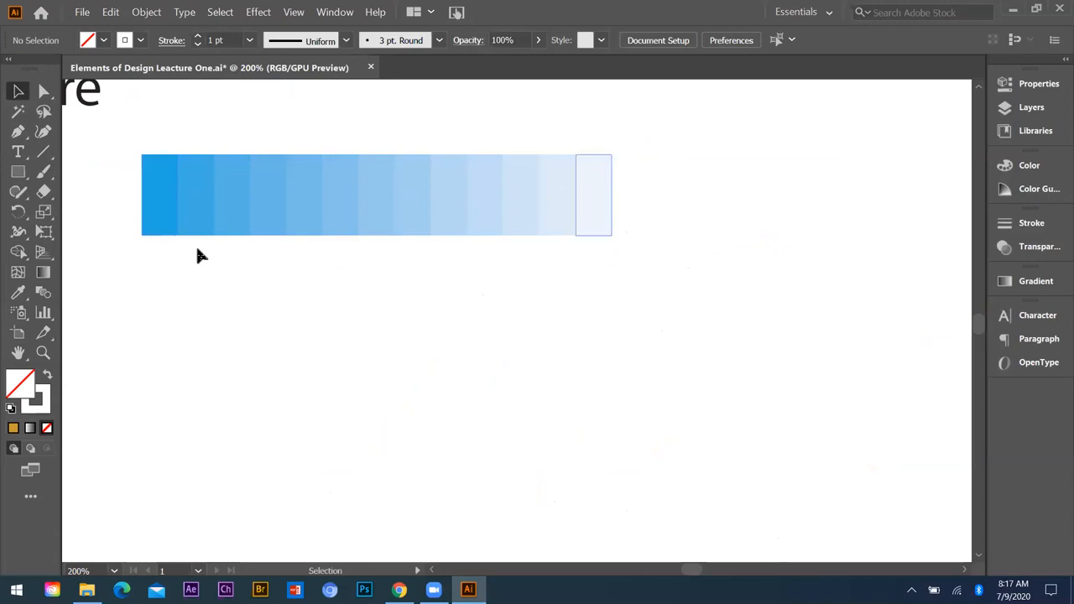
scroll(178, 168, down, 1)
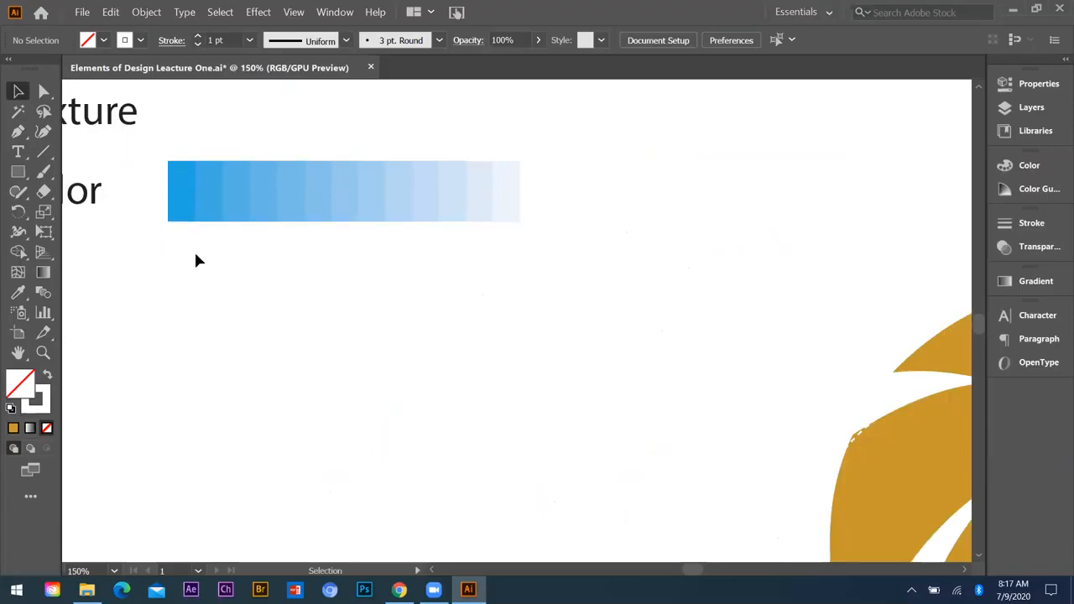
Step: Review the Line through Color samples together with the unicorn illustration on the artboard
scroll(154, 225, down, 1)
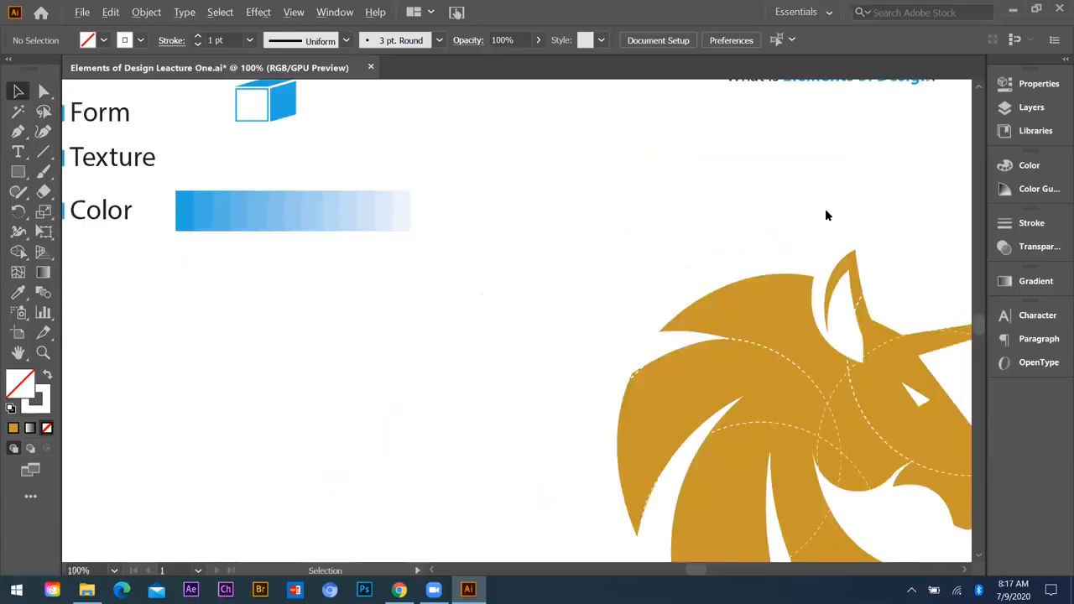
scroll(196, 255, down, 1)
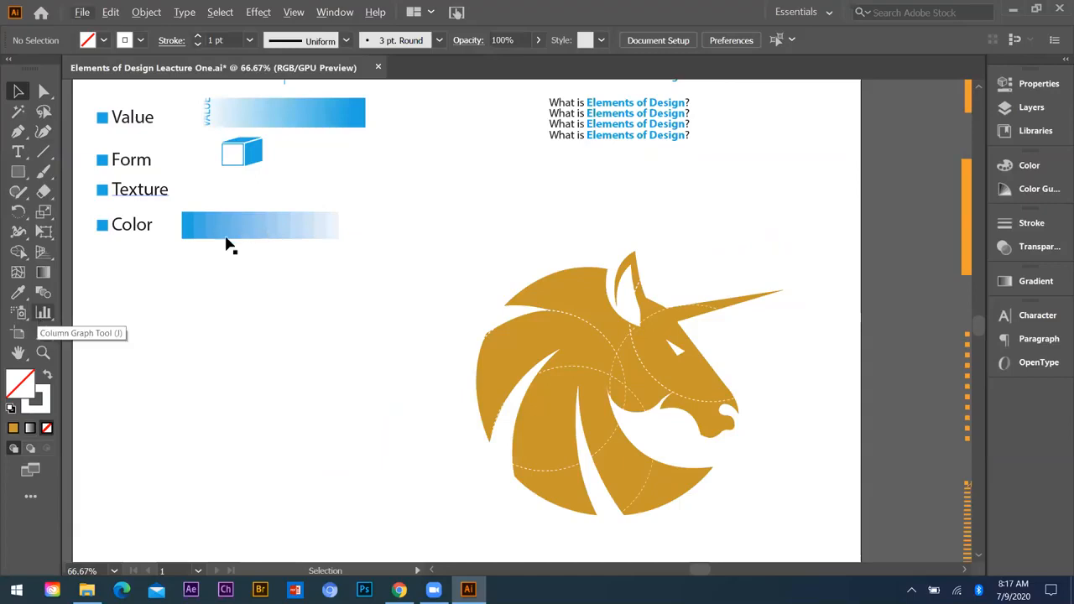
scroll(204, 288, up, 3)
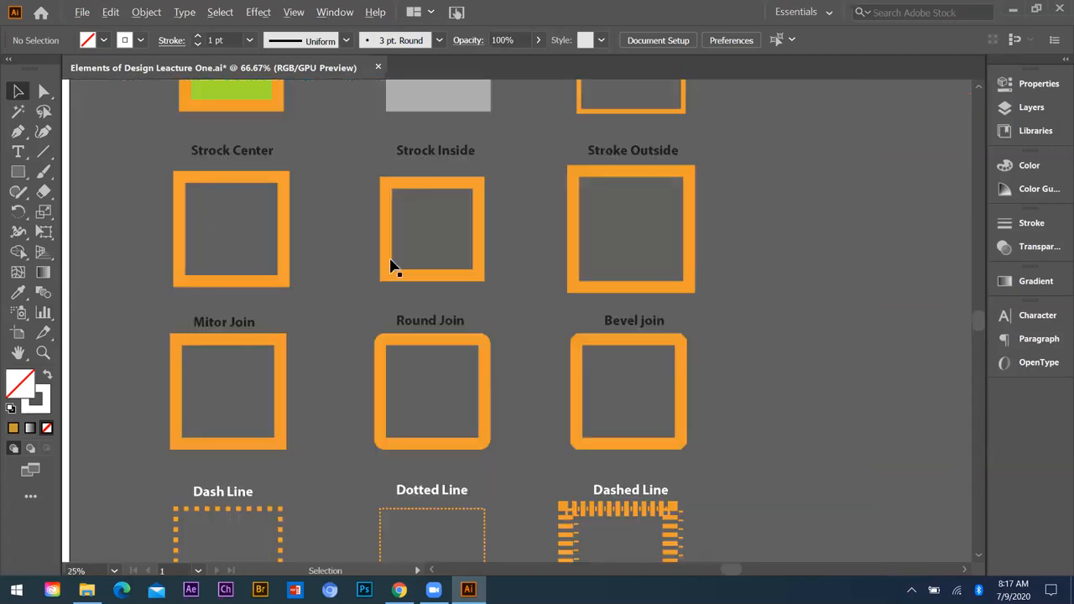
scroll(390, 260, up, 2)
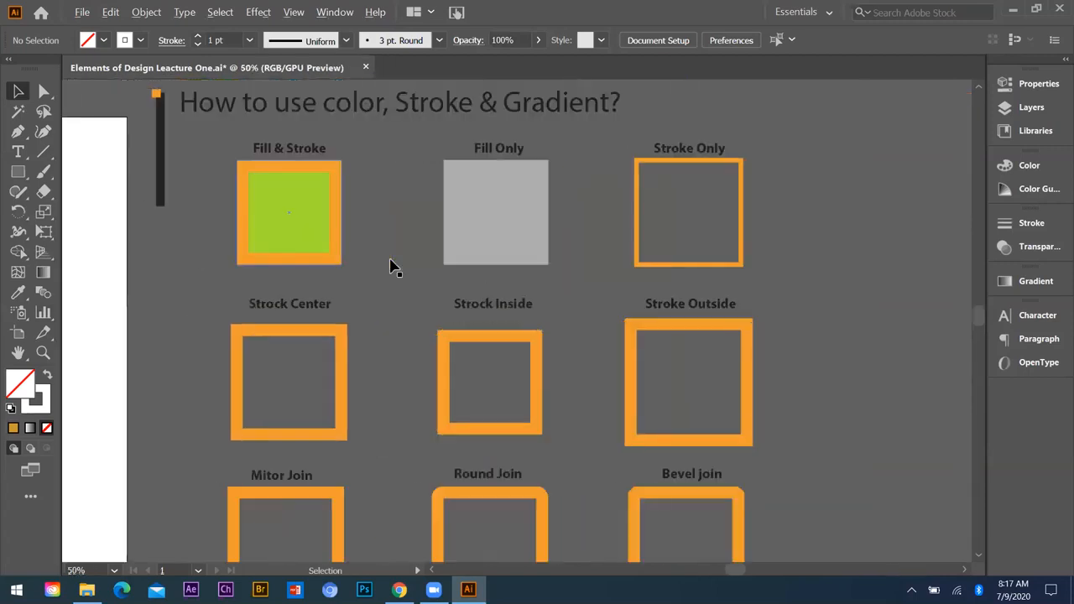
Step: Examine the "How to use color, Stroke & Gradient?" chart beside the artboard, focusing on the fill and stroke squares
scroll(196, 244, down, 4)
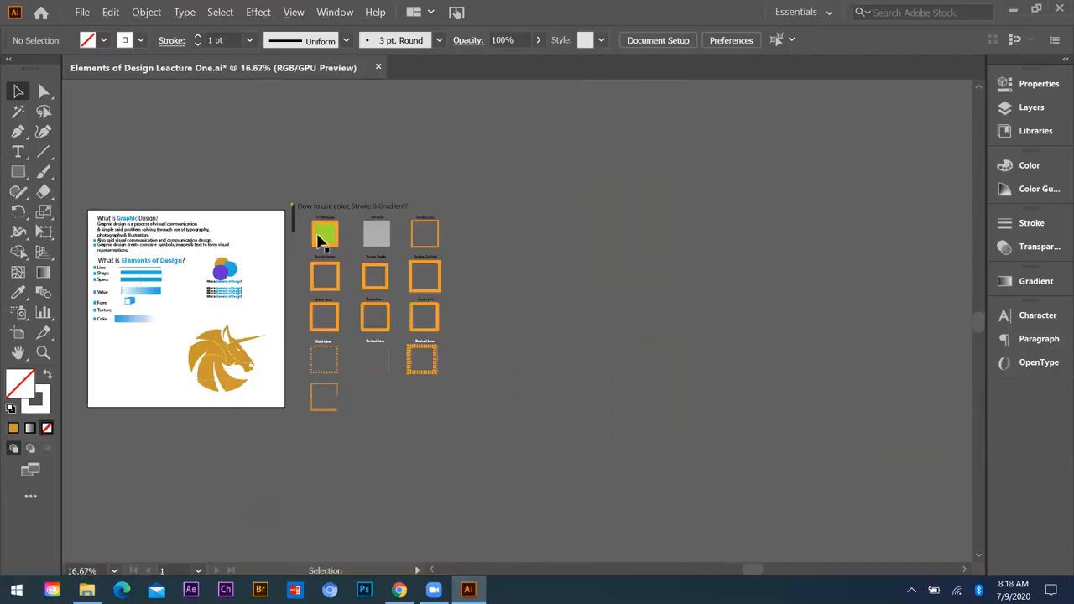
scroll(317, 234, up, 4)
scroll(201, 240, down, 1)
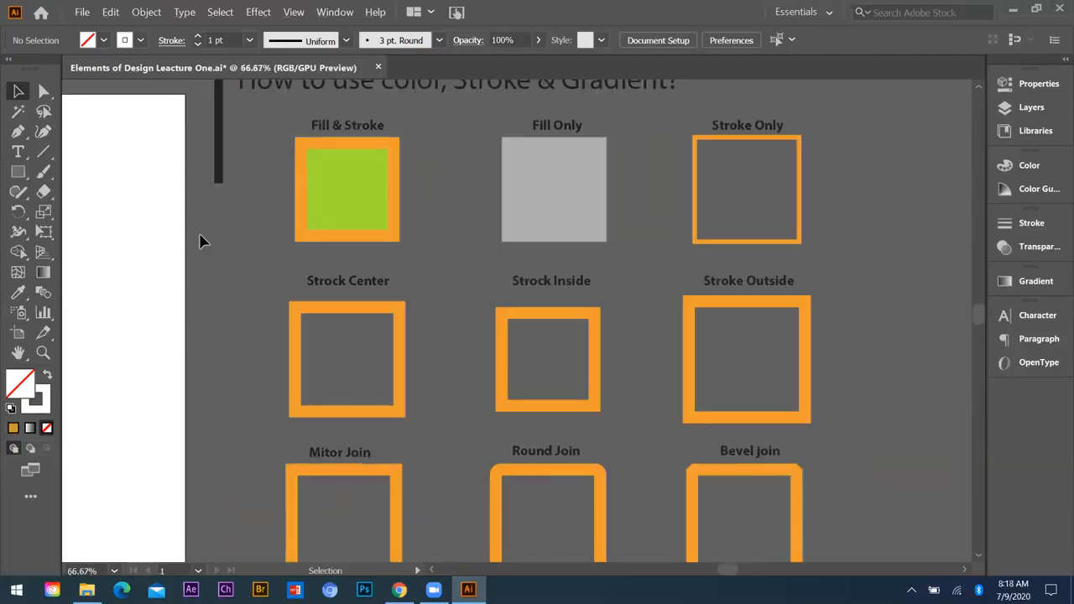
scroll(297, 206, down, 1)
scroll(287, 210, up, 1)
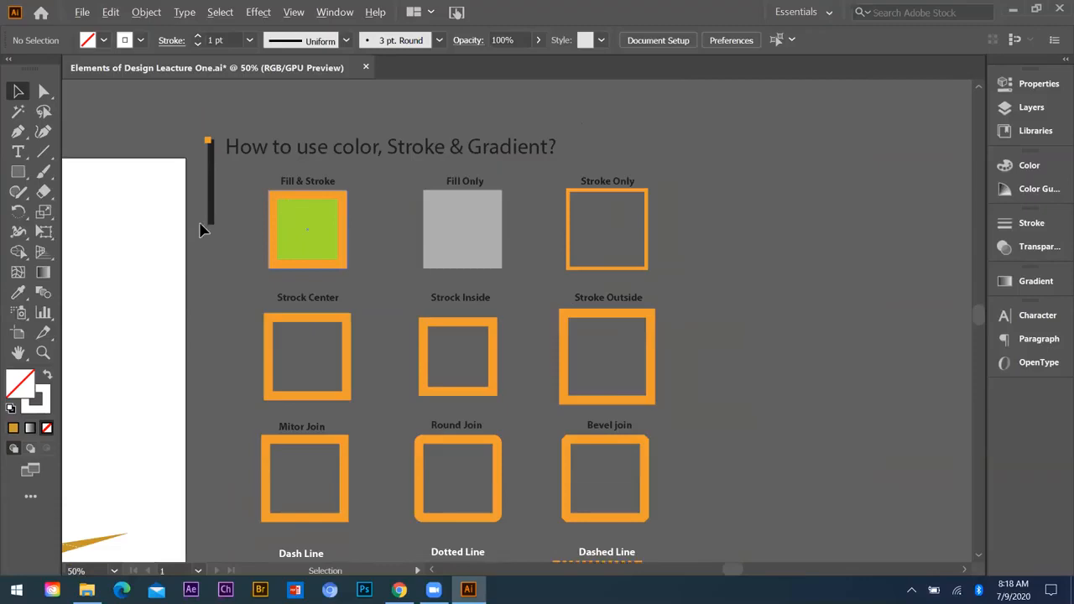
scroll(190, 236, up, 2)
scroll(246, 234, down, 1)
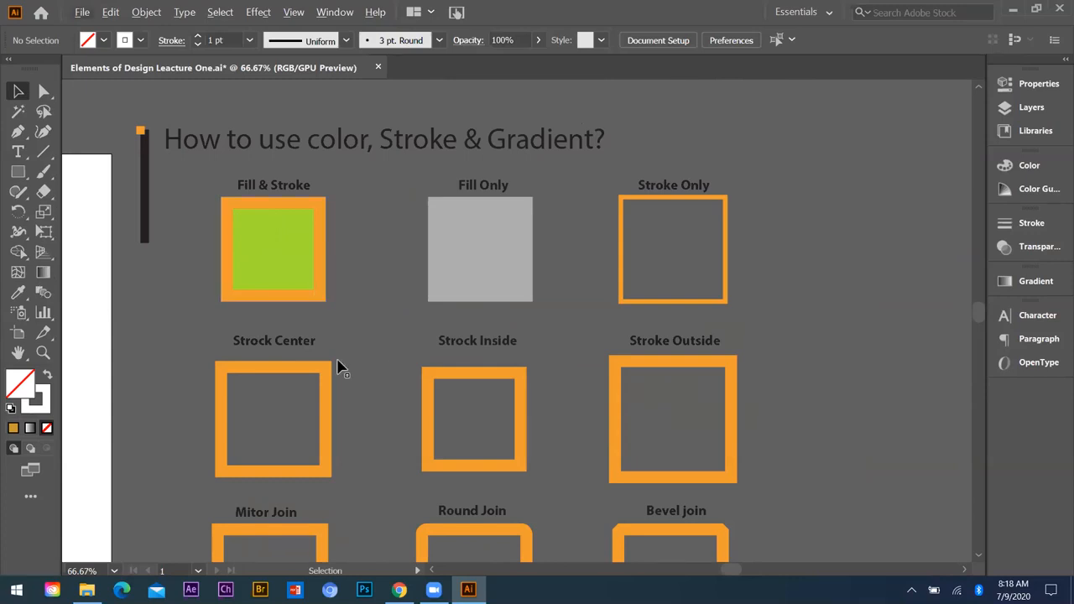
scroll(336, 355, down, 3)
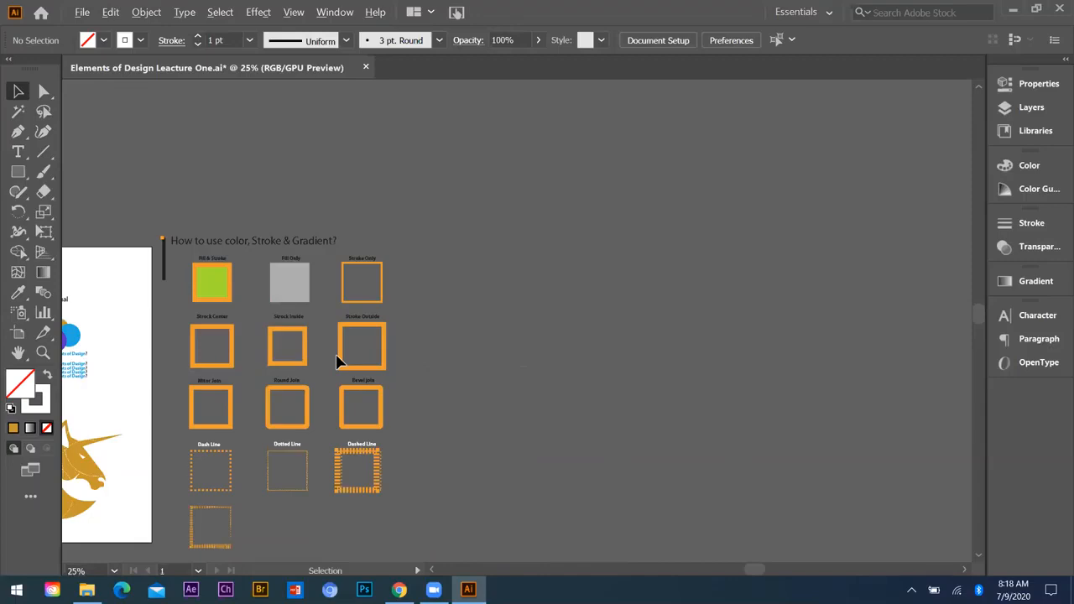
Step: Compare the center, inside and outside stroke samples with the miter, round and bevel join samples up close
scroll(336, 362, up, 9)
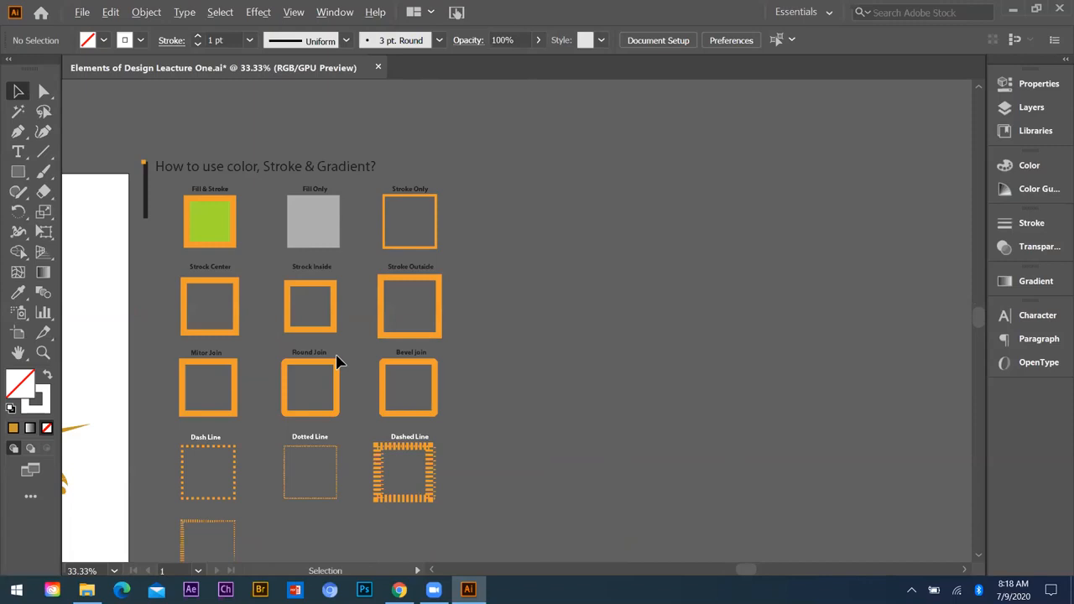
scroll(335, 361, up, 4)
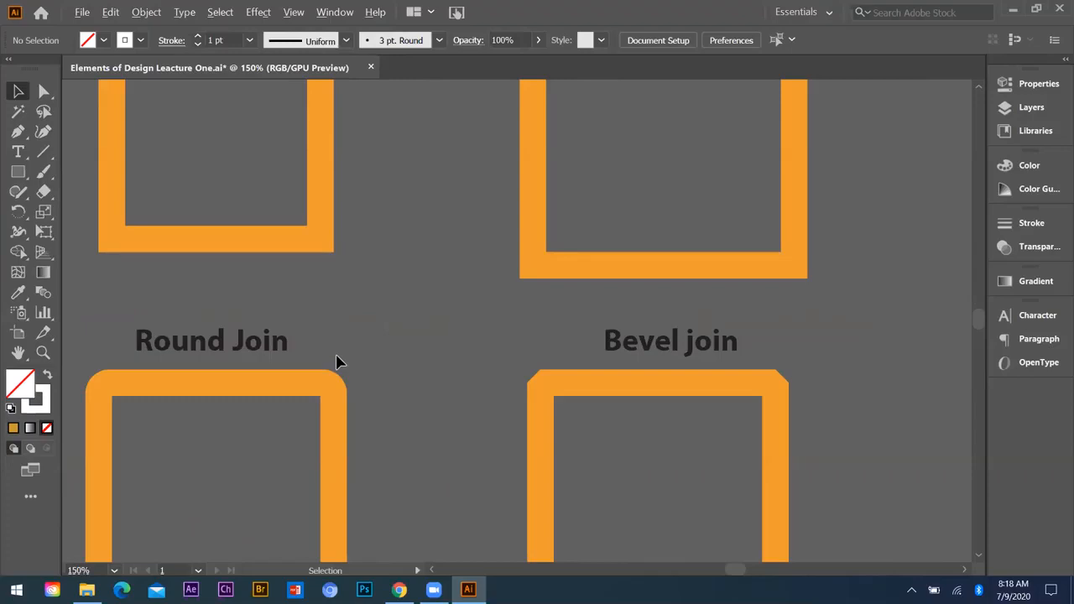
scroll(336, 361, down, 4)
scroll(218, 303, up, 2)
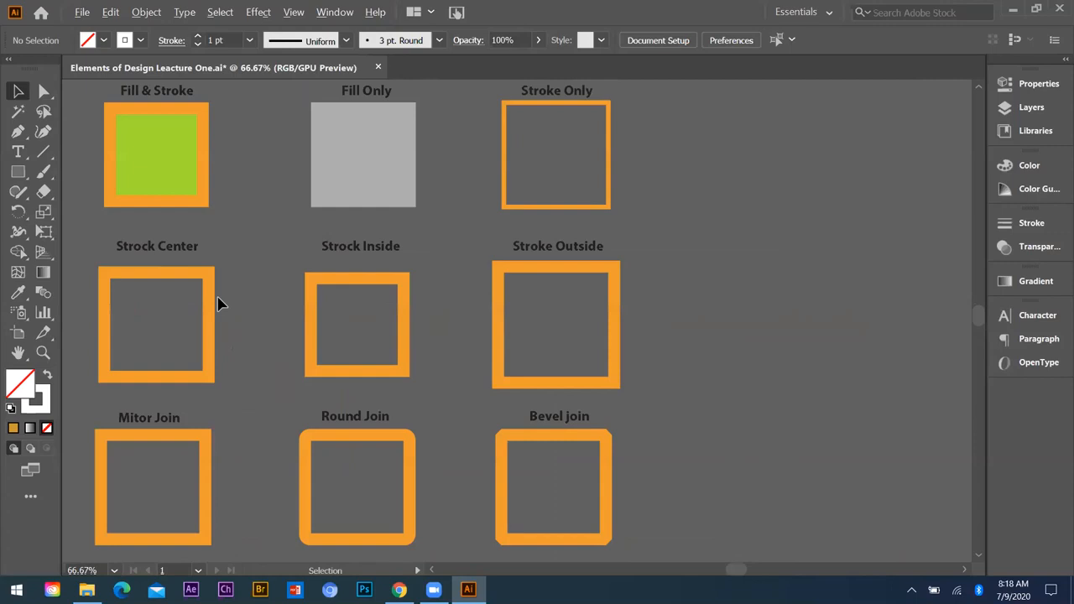
scroll(262, 289, up, 1)
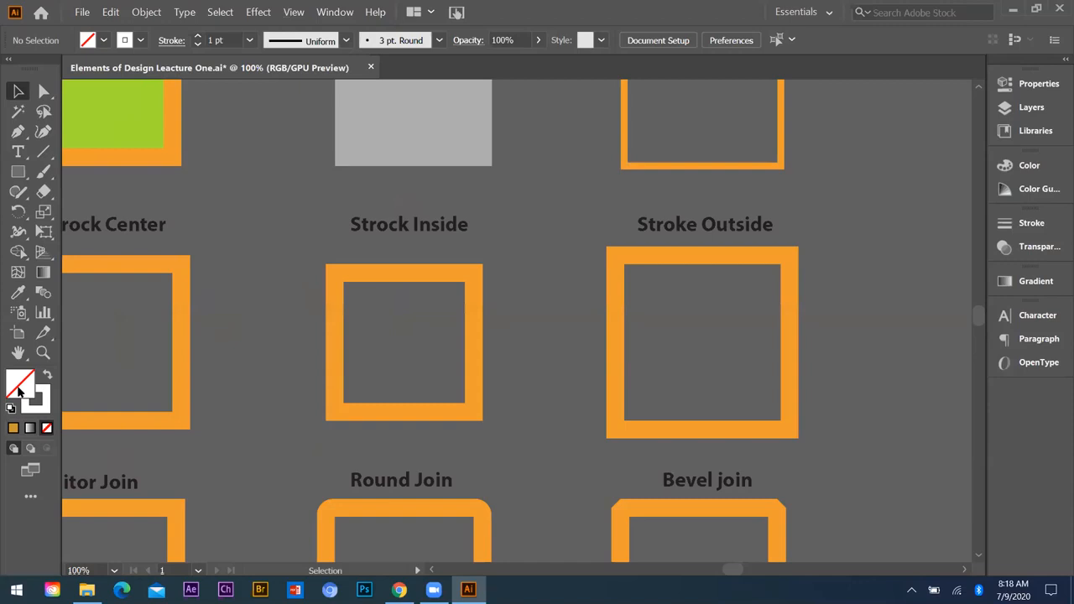
key(ctrl+minus)
key(ctrl+minus)
key(ctrl+minus)
key(ctrl+minus)
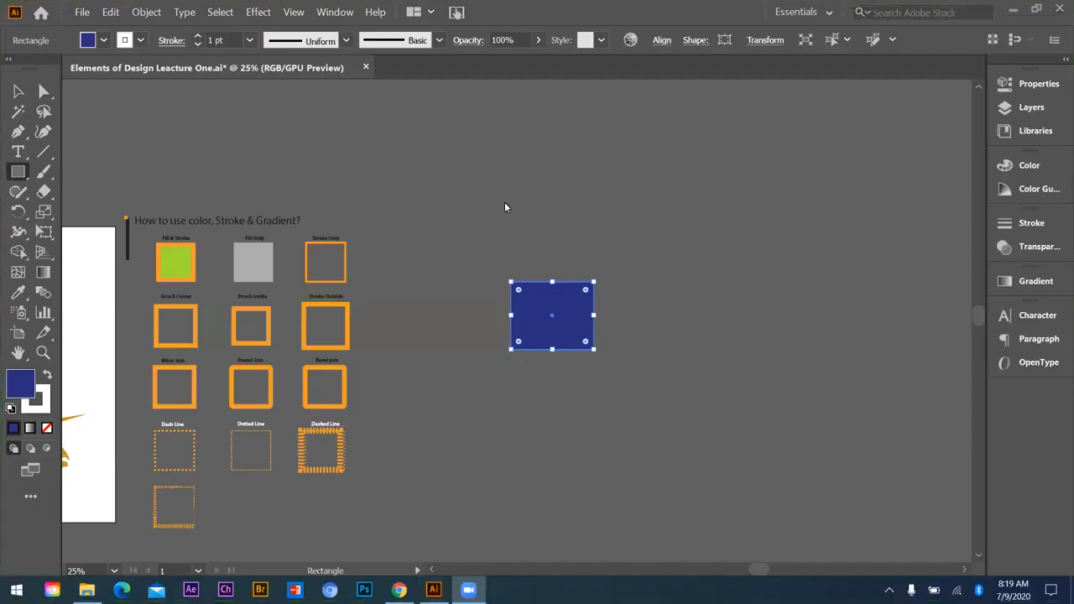
Step: Move the blue rectangle horizontally closer to the stroke sample squares, leaving nothing selected
scroll(529, 376, up, 2)
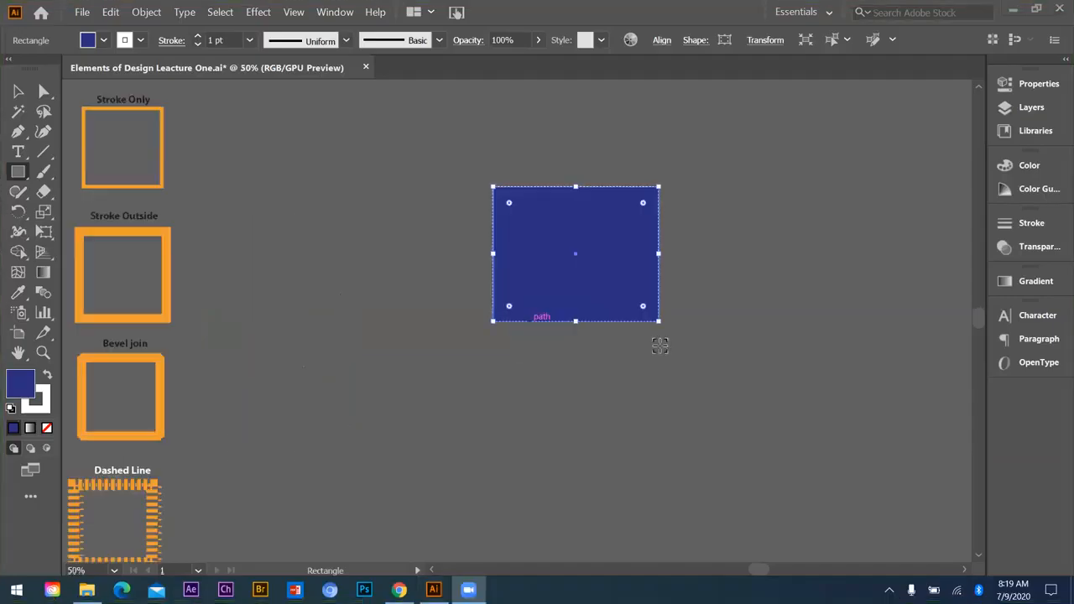
scroll(657, 346, down, 2)
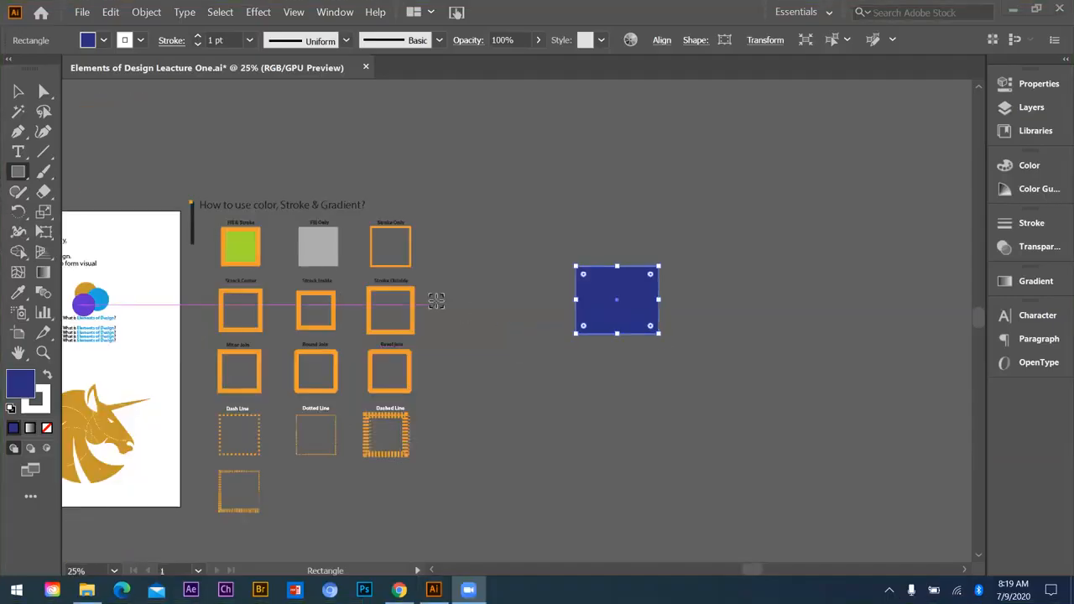
click(18, 93)
key(ctrl+equal)
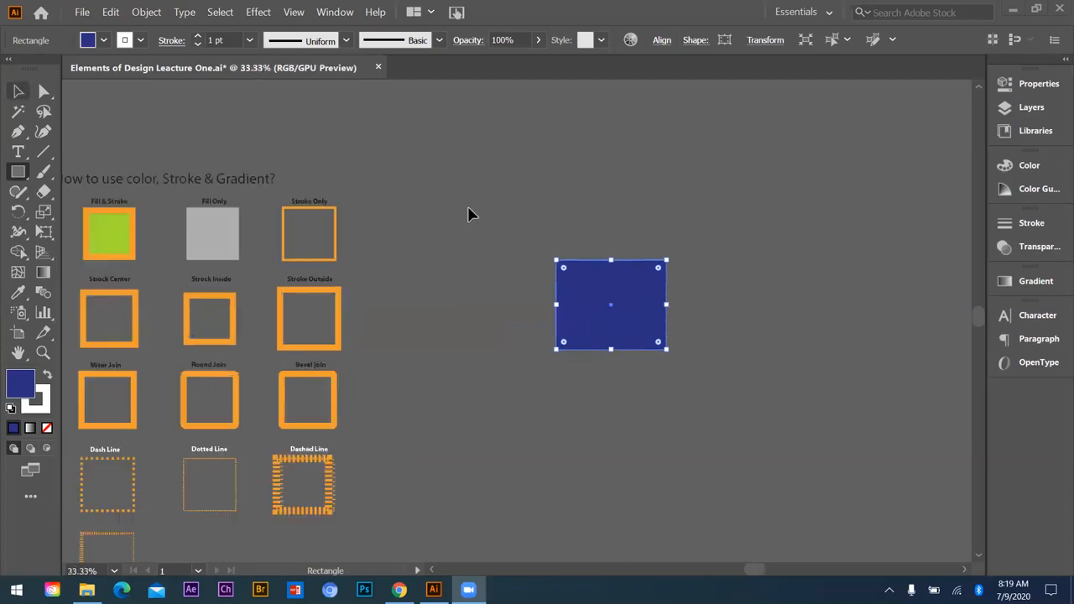
click(526, 230)
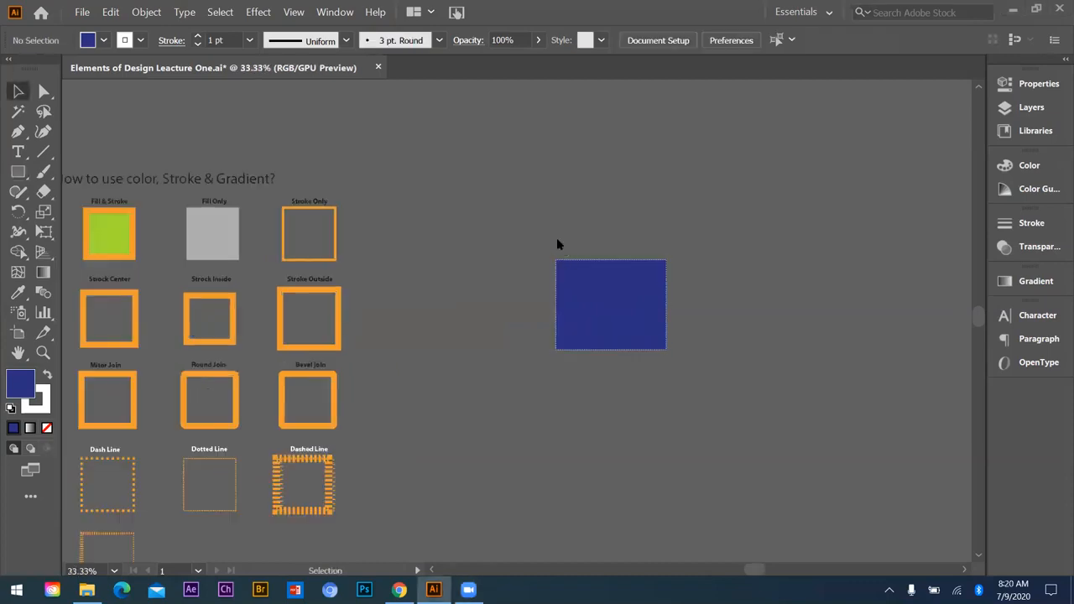
drag(568, 333, 947, 142)
click(947, 143)
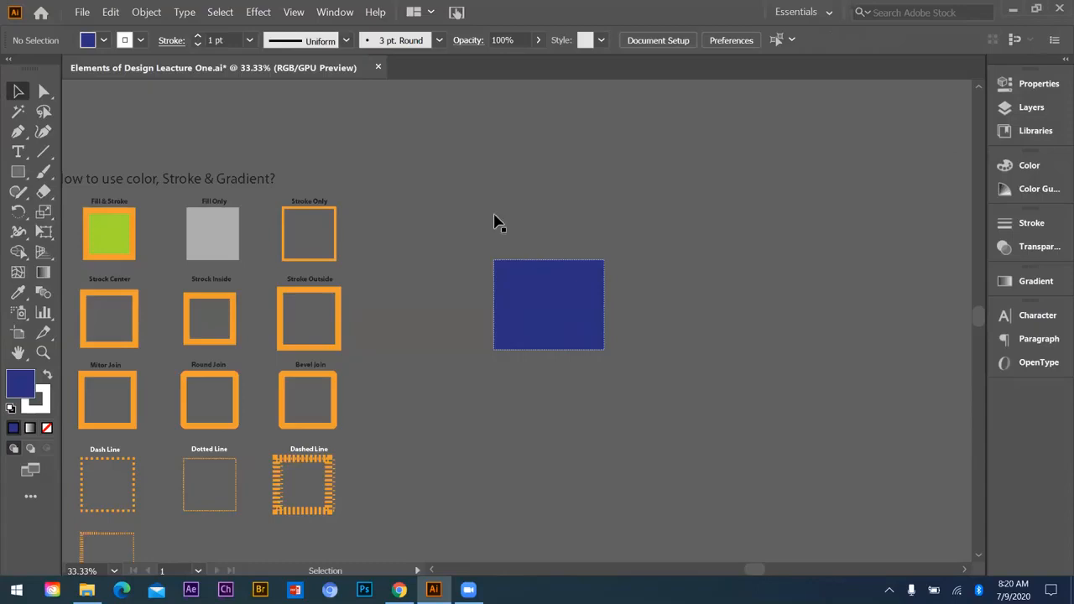
Step: Select the blue rectangle beside the stroke samples and delete it
scroll(542, 261, up, 2)
scroll(478, 230, down, 1)
scroll(474, 225, up, 1)
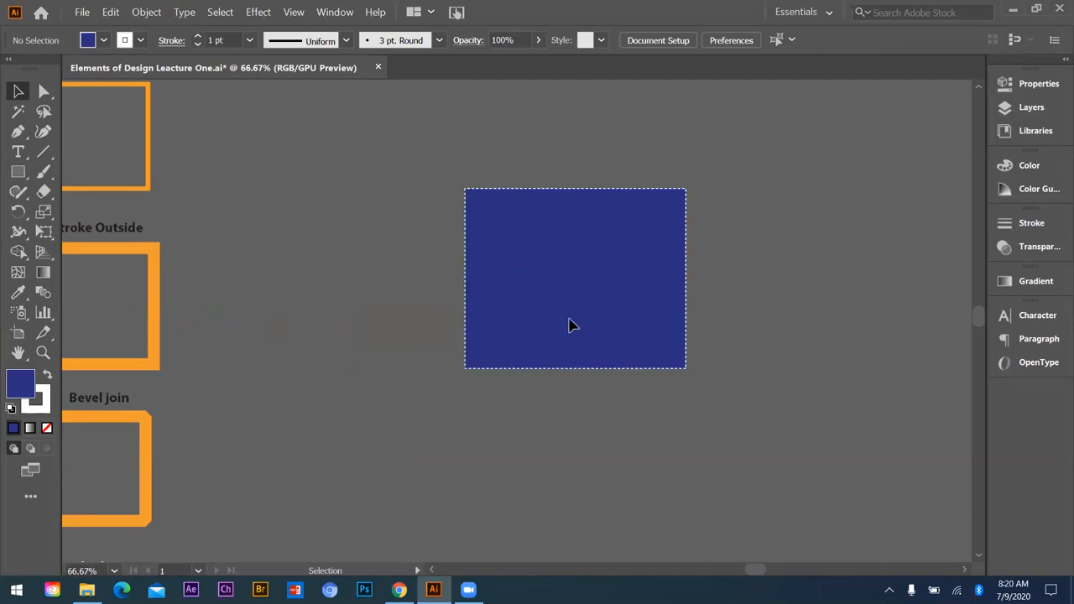
click(611, 348)
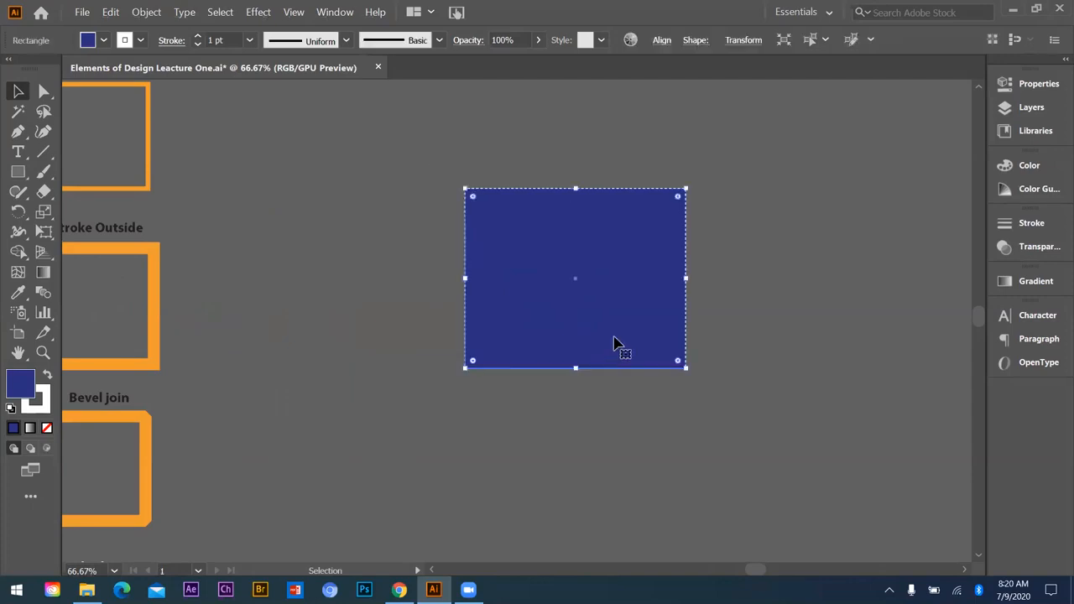
key(Delete)
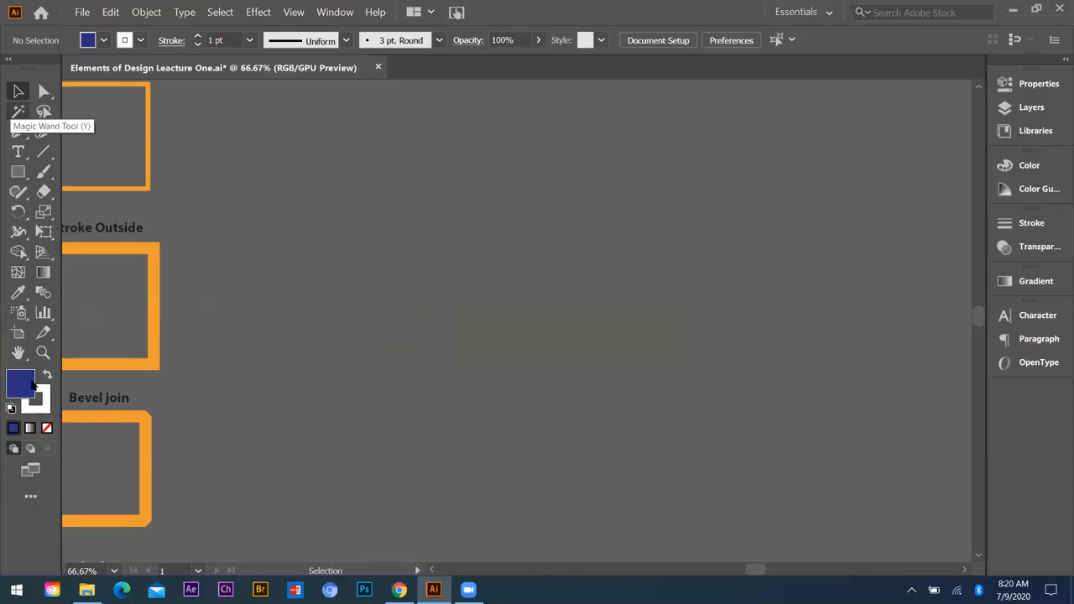
Step: Draw a large blue-filled square beside the Stroke Only and Stroke Outside samples and leave it deselected
click(18, 191)
key(m)
mouse_move(384, 212)
mouse_down()
mouse_move(525, 333)
mouse_move(506, 334)
mouse_up()
scroll(339, 210, up, 1)
scroll(212, 73, up, 1)
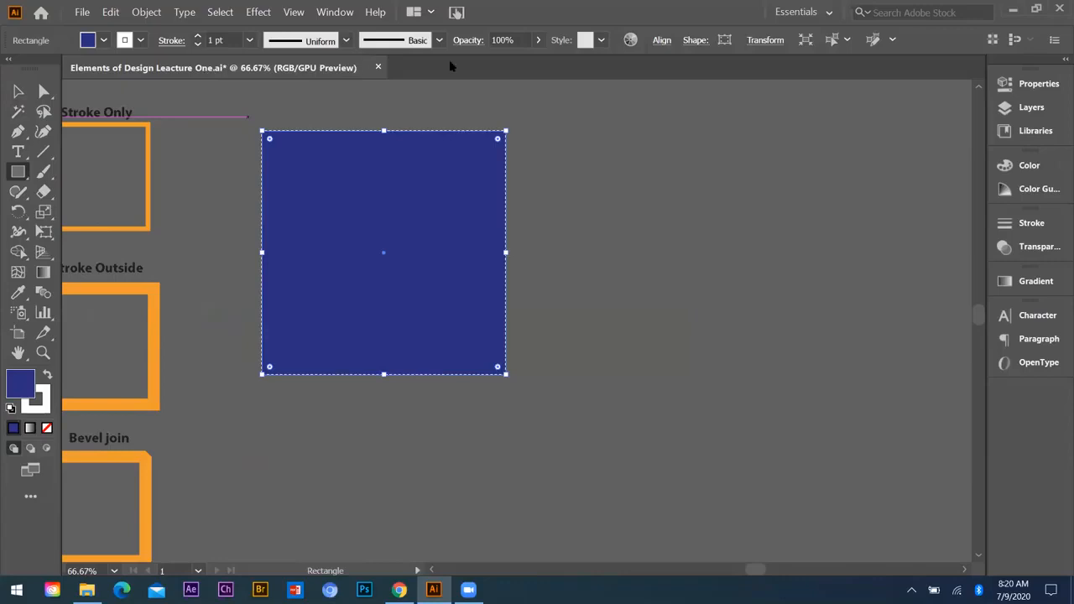
click(18, 93)
click(710, 330)
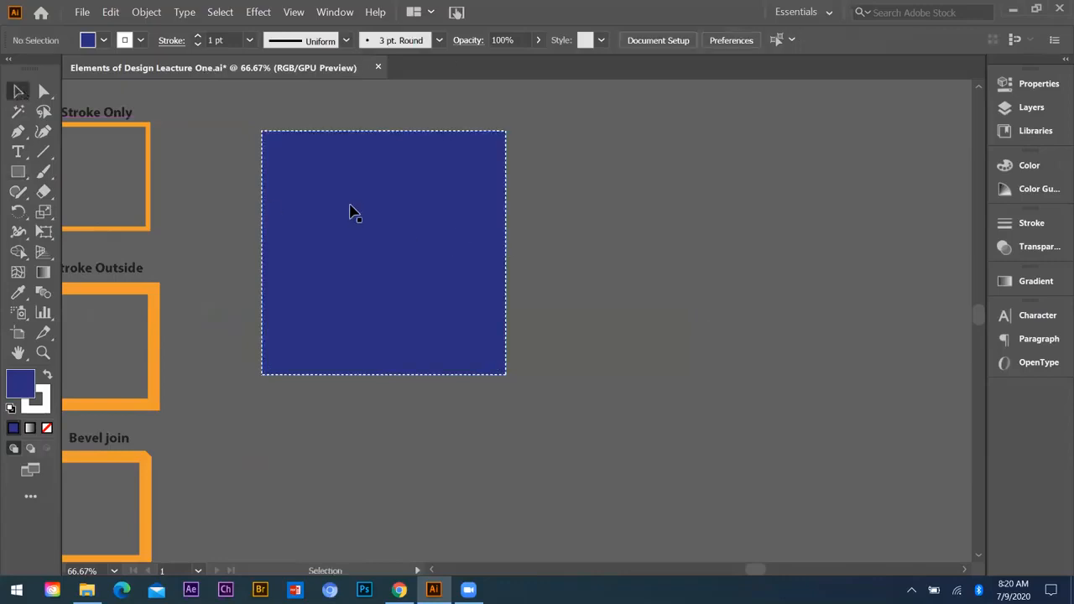
Step: Open the fill's Color Picker, try lighter blues, and shift the hue to pick the vivid orange E07014
scroll(14, 388, down, 1)
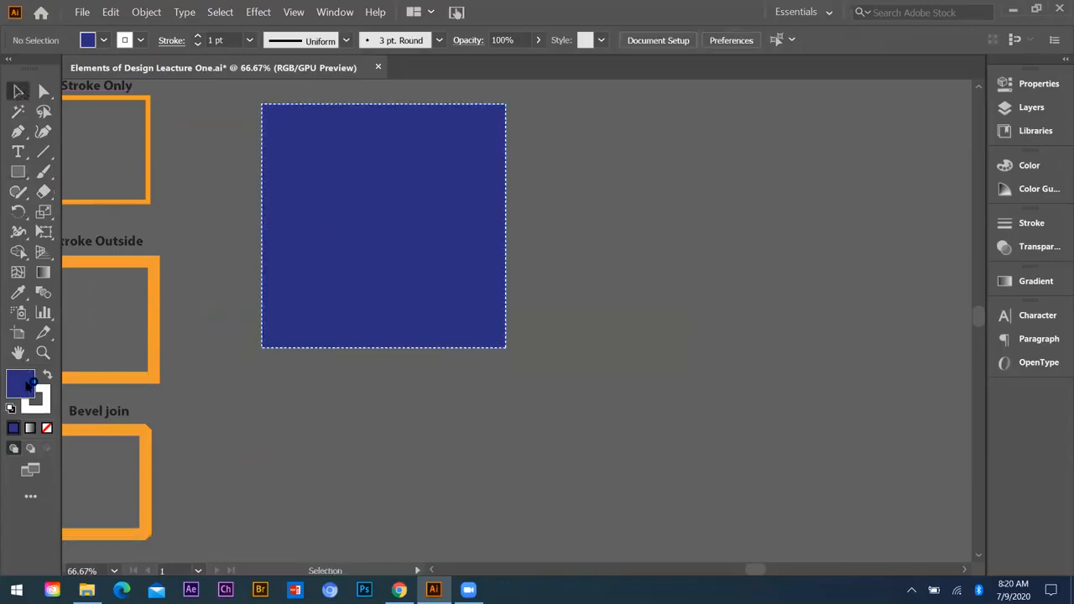
double_click(24, 388)
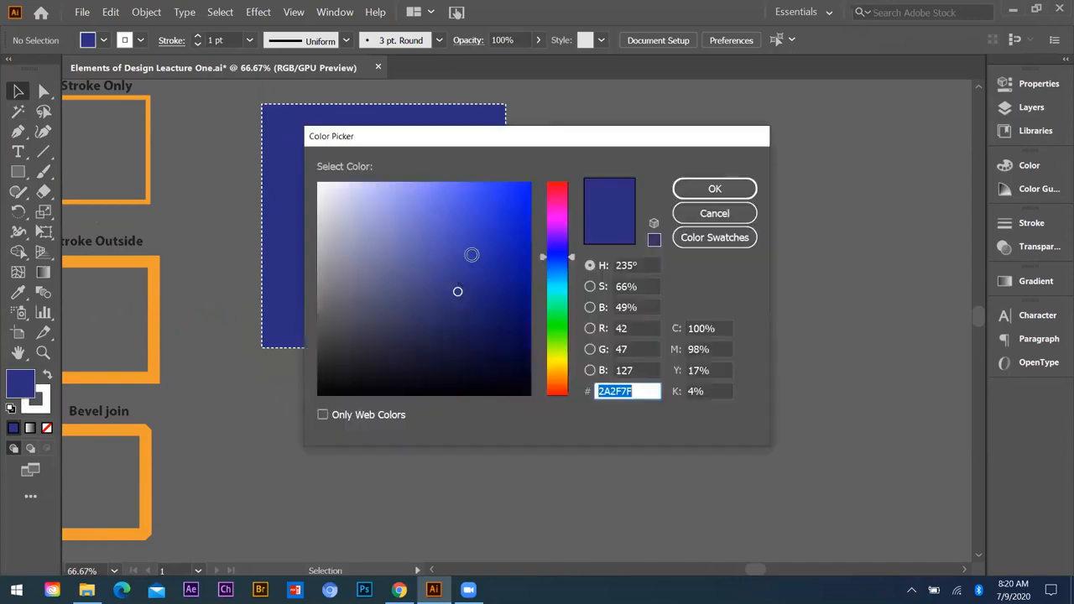
click(473, 254)
click(452, 245)
click(443, 209)
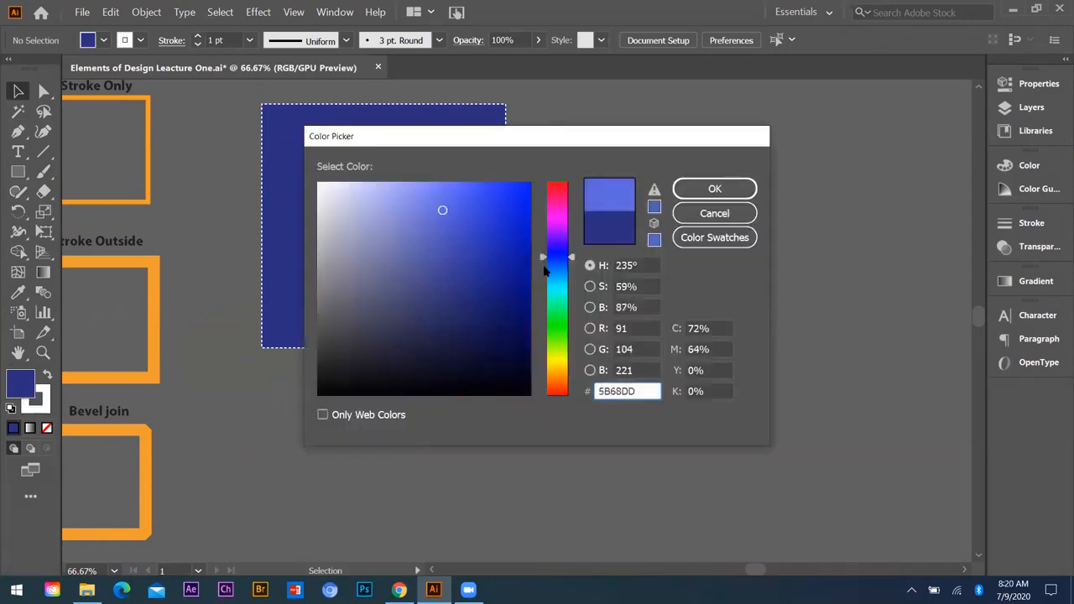
mouse_move(562, 259)
mouse_down()
mouse_move(557, 333)
mouse_move(564, 202)
mouse_move(561, 364)
mouse_up()
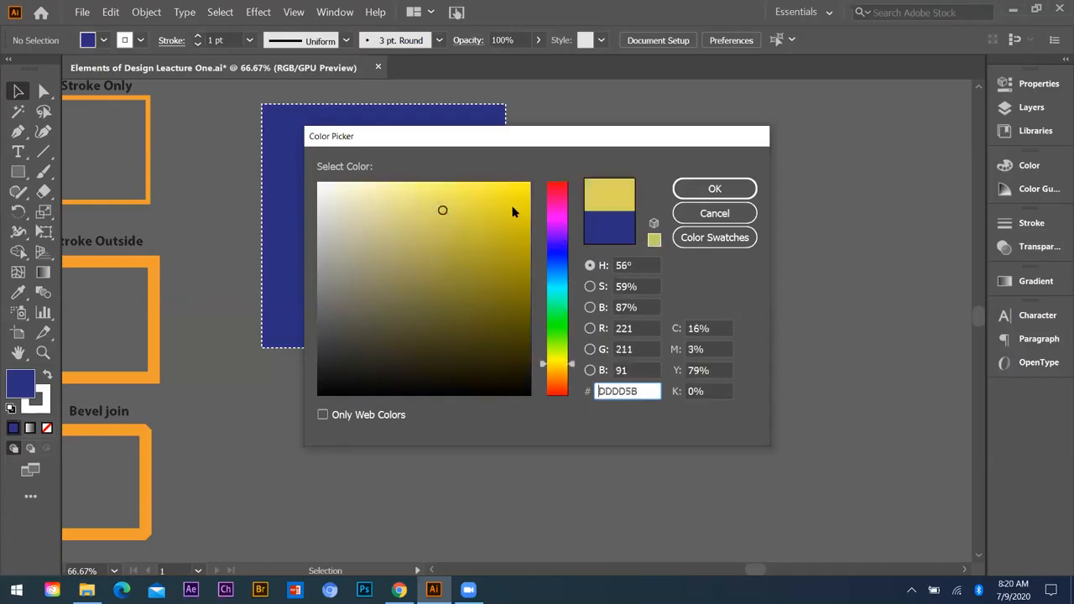
click(554, 380)
click(510, 207)
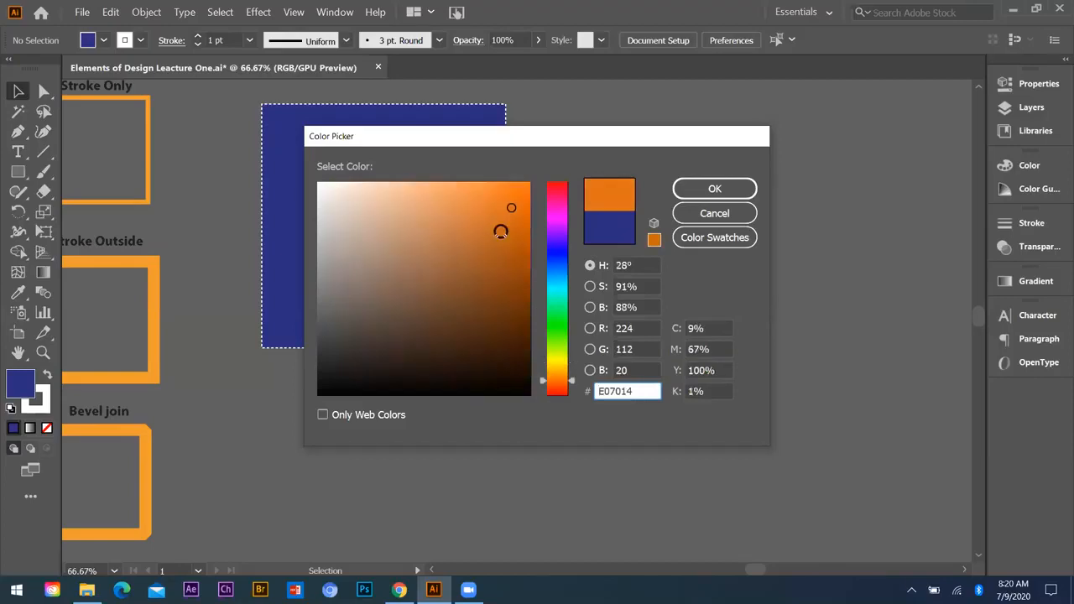
Step: Lower the orange's saturation to 69% and its brightness to about 70% in the Color Picker
click(590, 287)
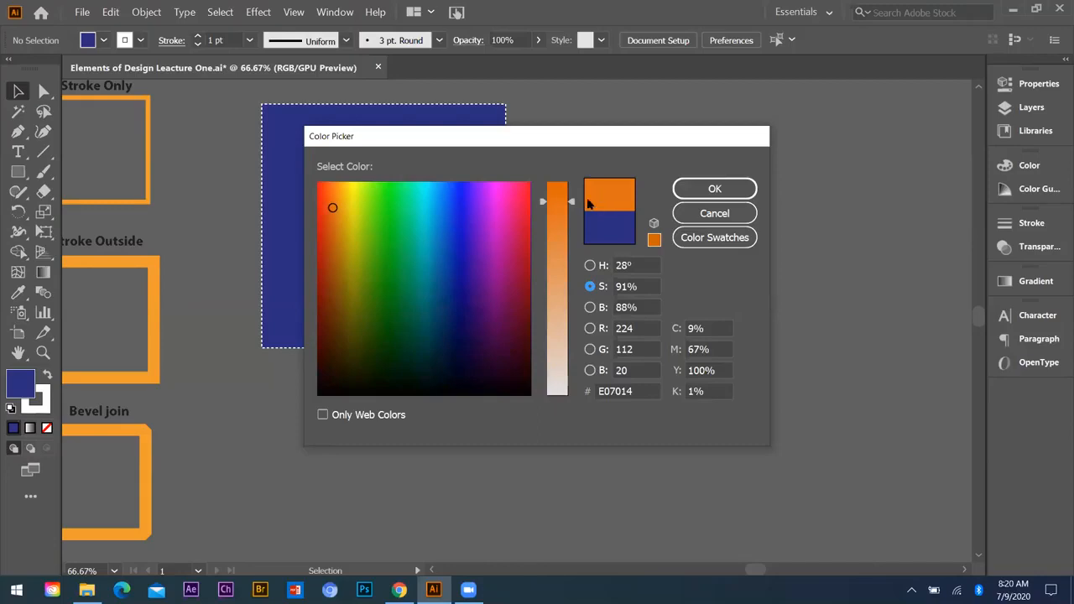
drag(570, 204, 565, 262)
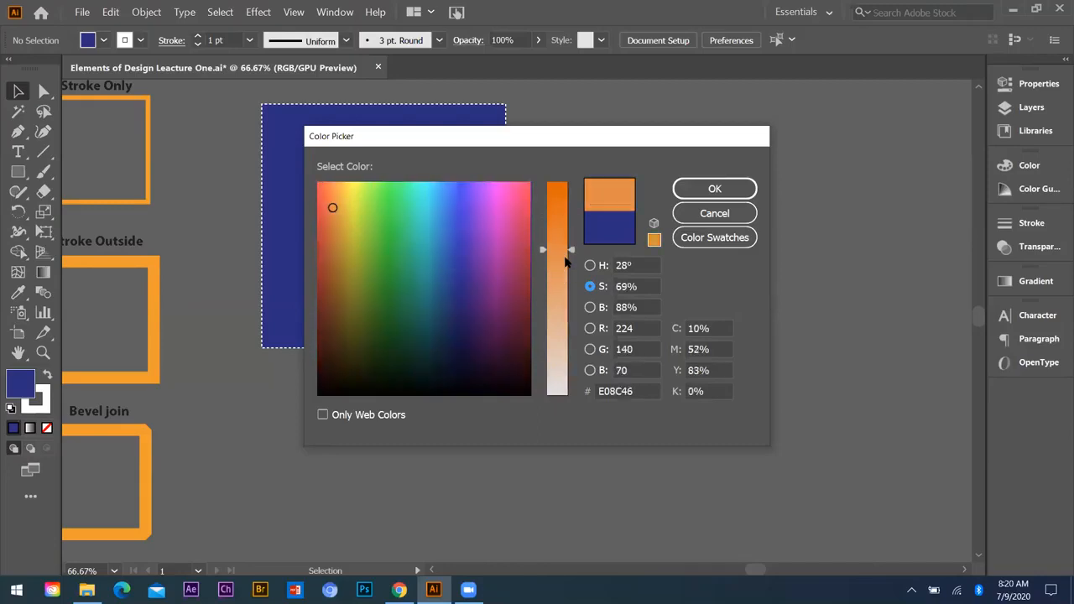
click(591, 309)
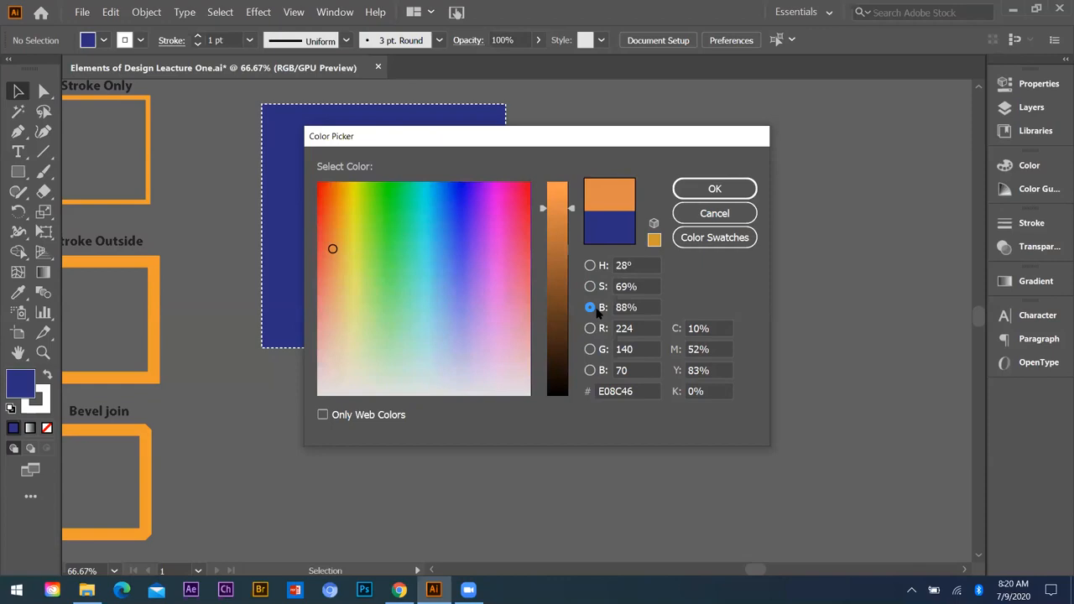
mouse_move(559, 236)
mouse_down()
mouse_move(565, 253)
mouse_move(564, 236)
mouse_up()
Step: Try the R, G, B and S modes in the Color Picker, return to hue mode and accept the orange DD743A
click(590, 328)
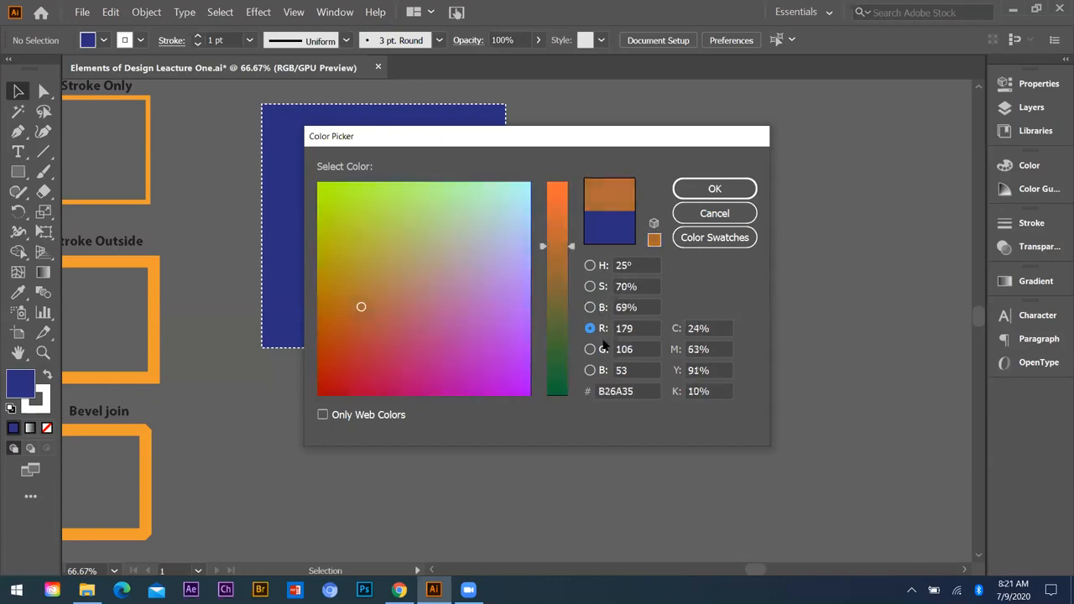
click(589, 327)
click(590, 349)
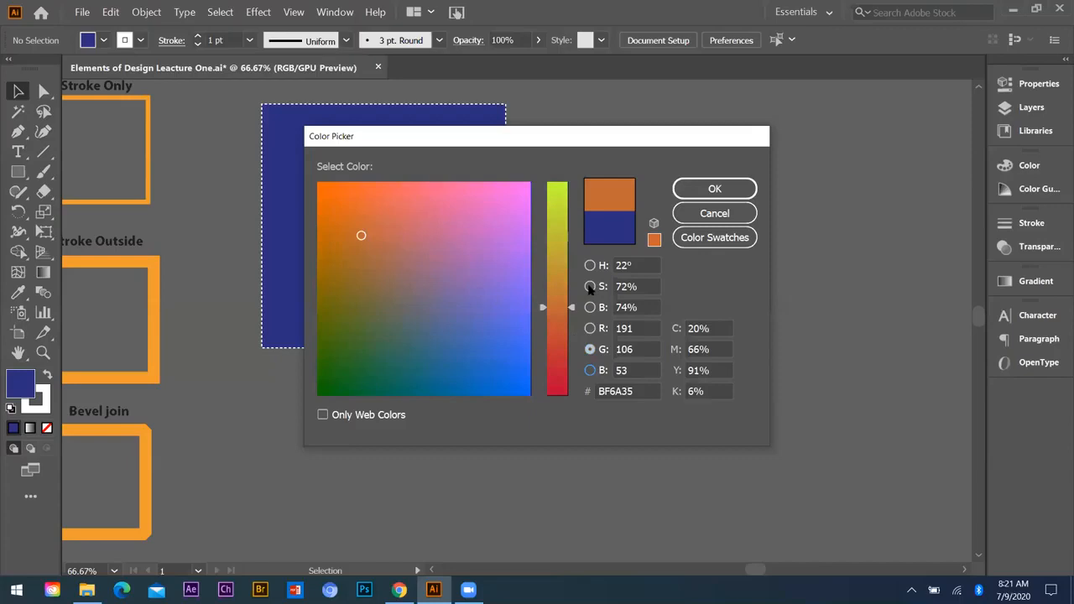
click(589, 369)
click(587, 286)
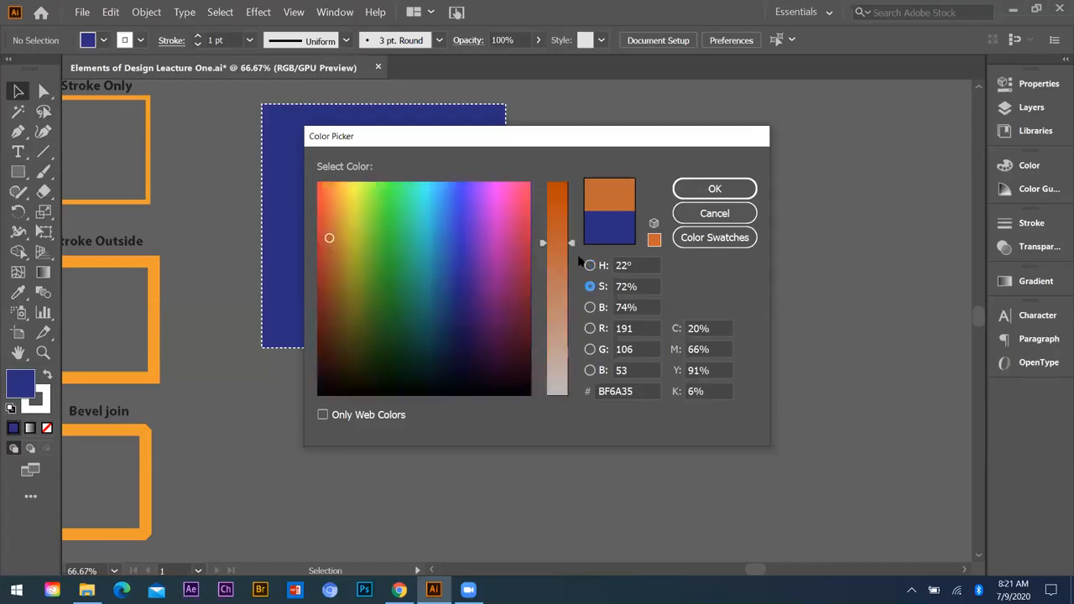
click(589, 265)
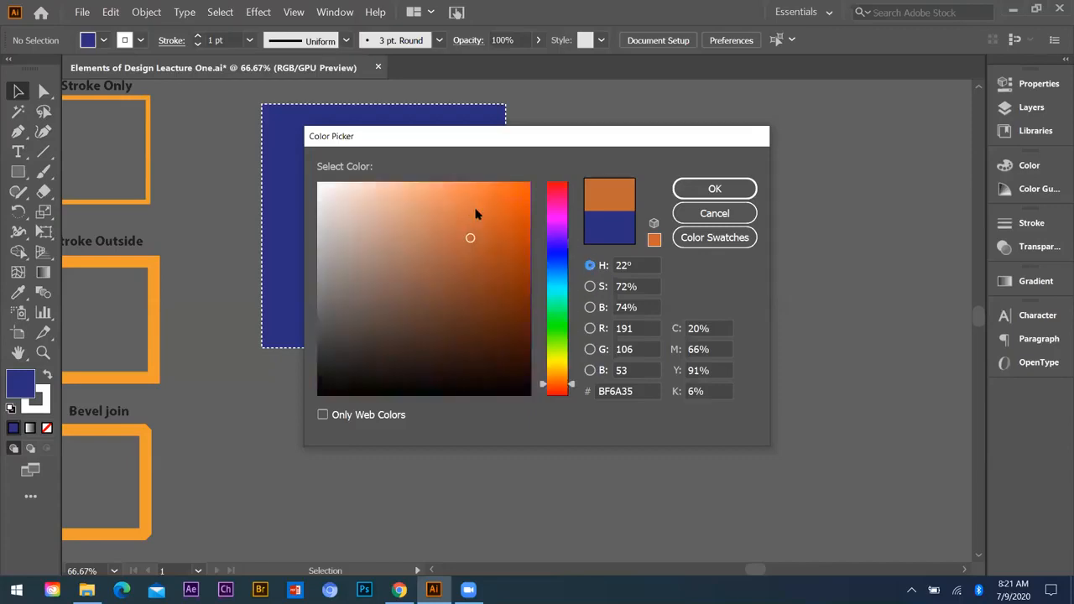
click(474, 210)
click(707, 190)
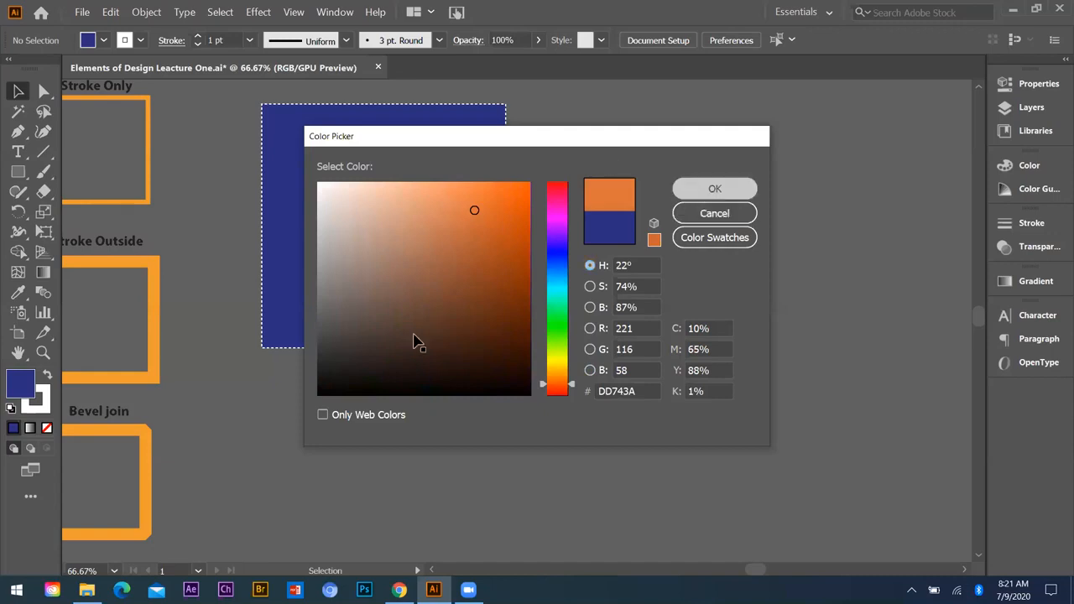
Step: Select the blue square, change its fill to a golden yellow in the Color Picker, and deselect it
click(309, 286)
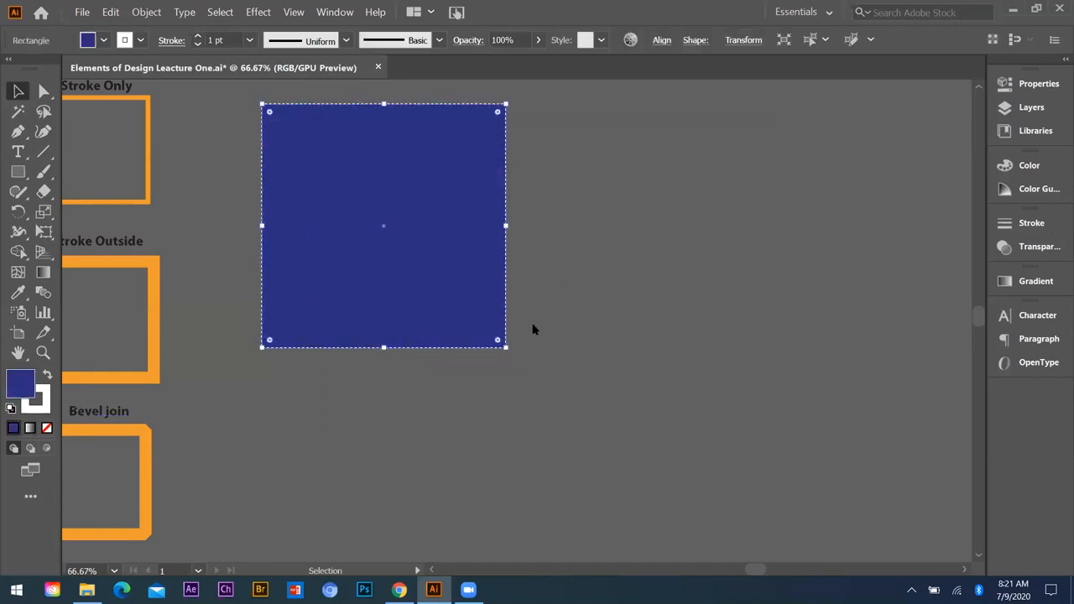
click(556, 370)
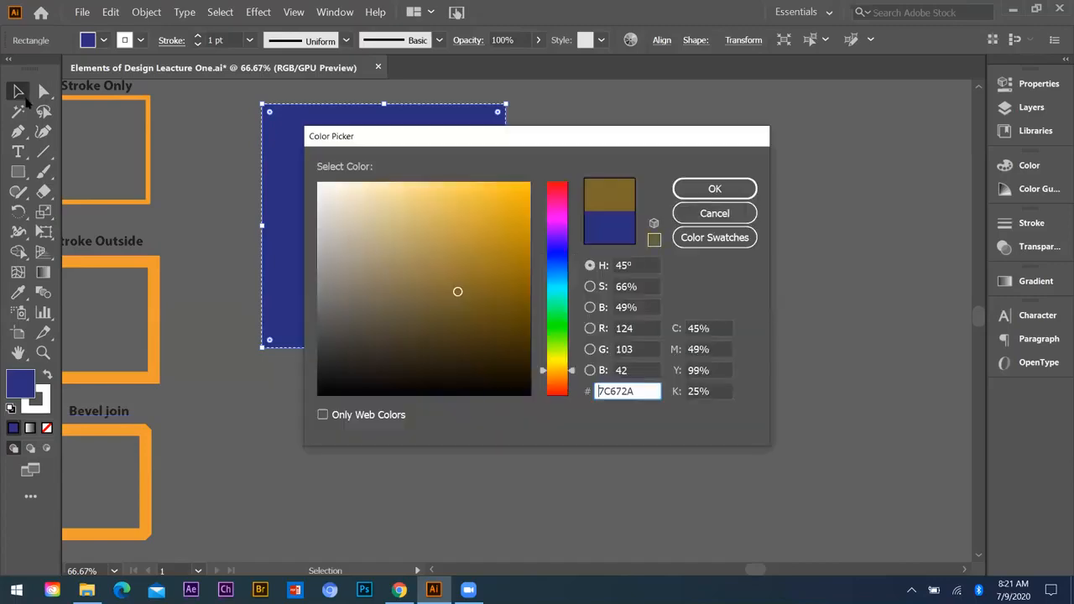
key(Return)
click(234, 333)
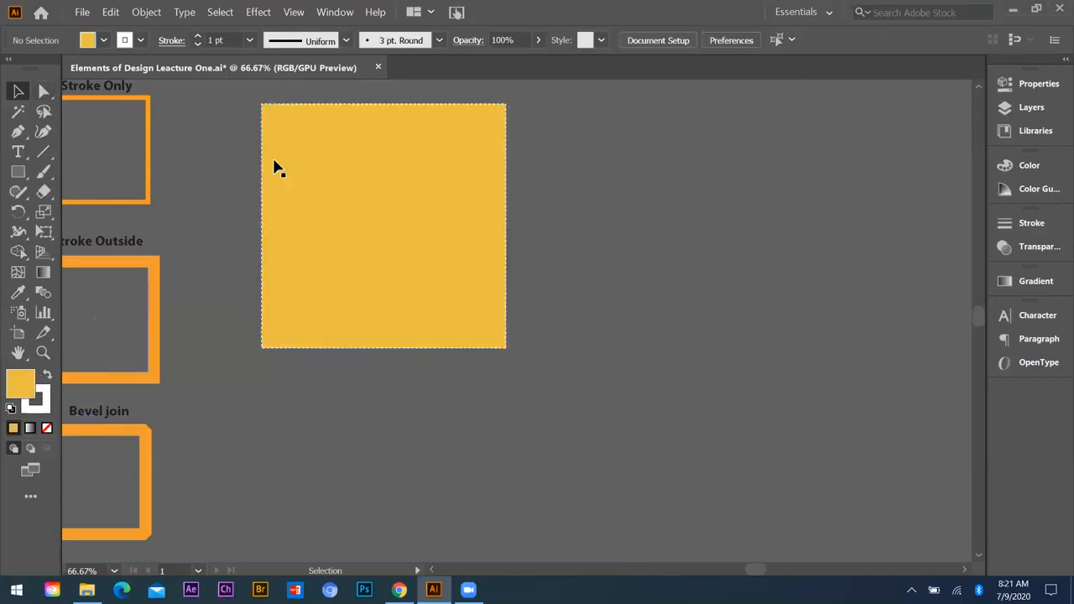
Step: Open the stroke's Color Picker, shift the hue to 50° and accept white FFFFFF as the stroke color
click(38, 395)
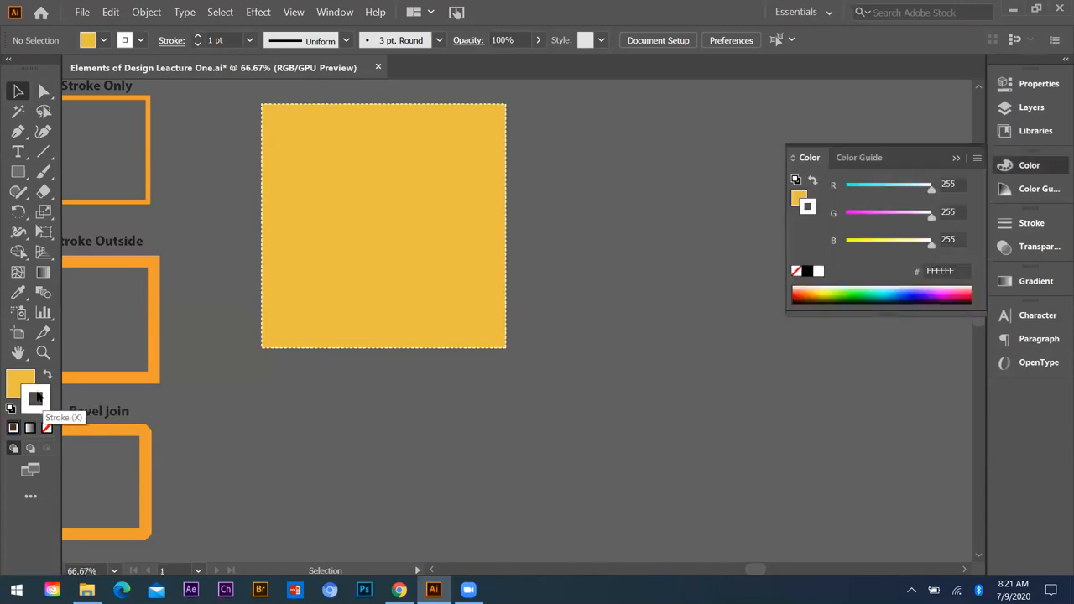
double_click(35, 397)
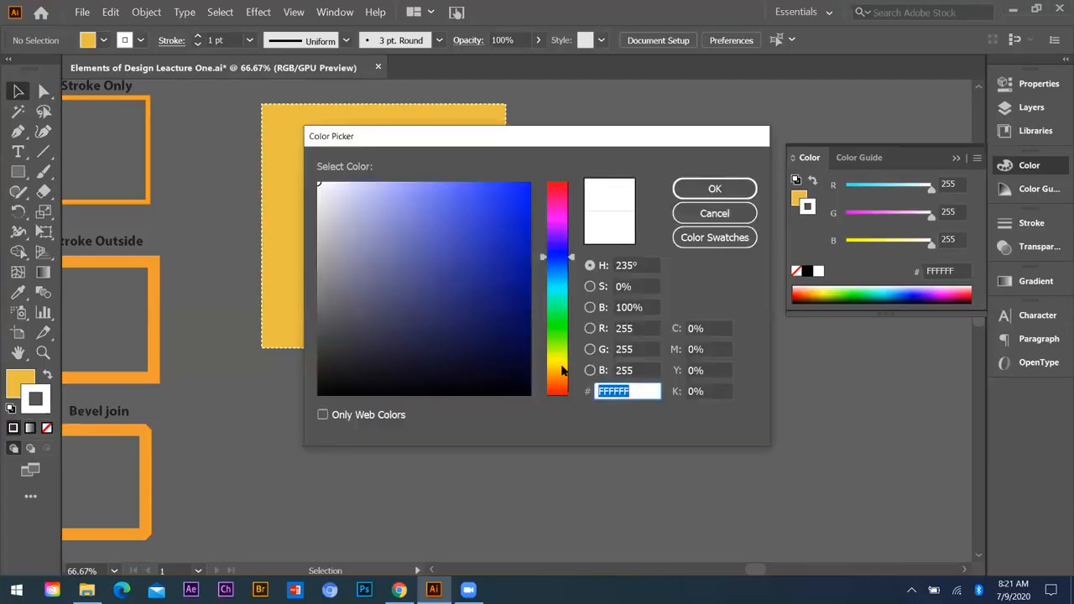
drag(326, 206, 314, 152)
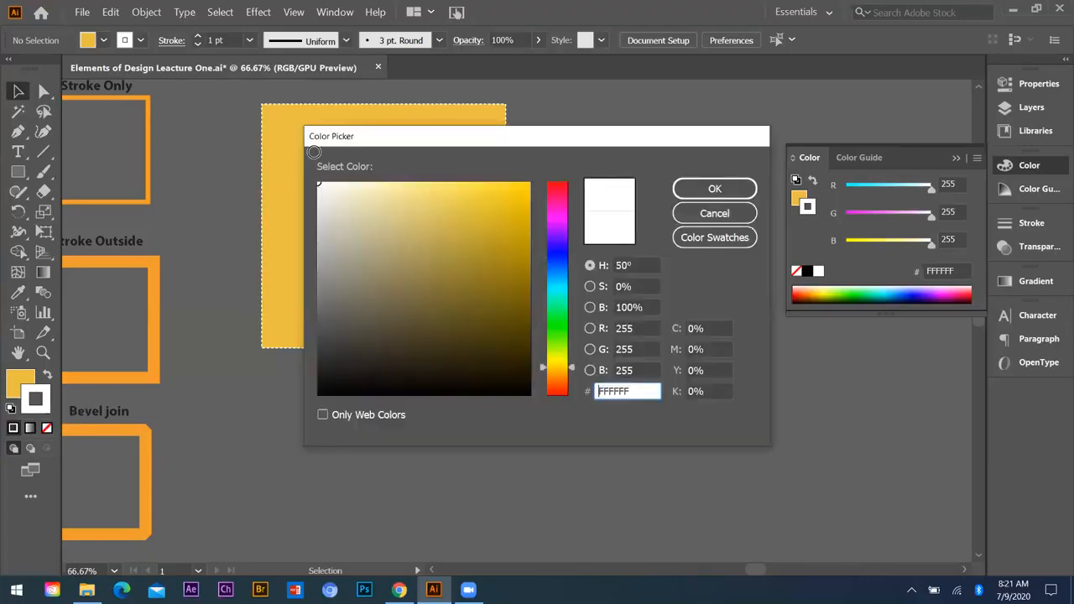
click(712, 188)
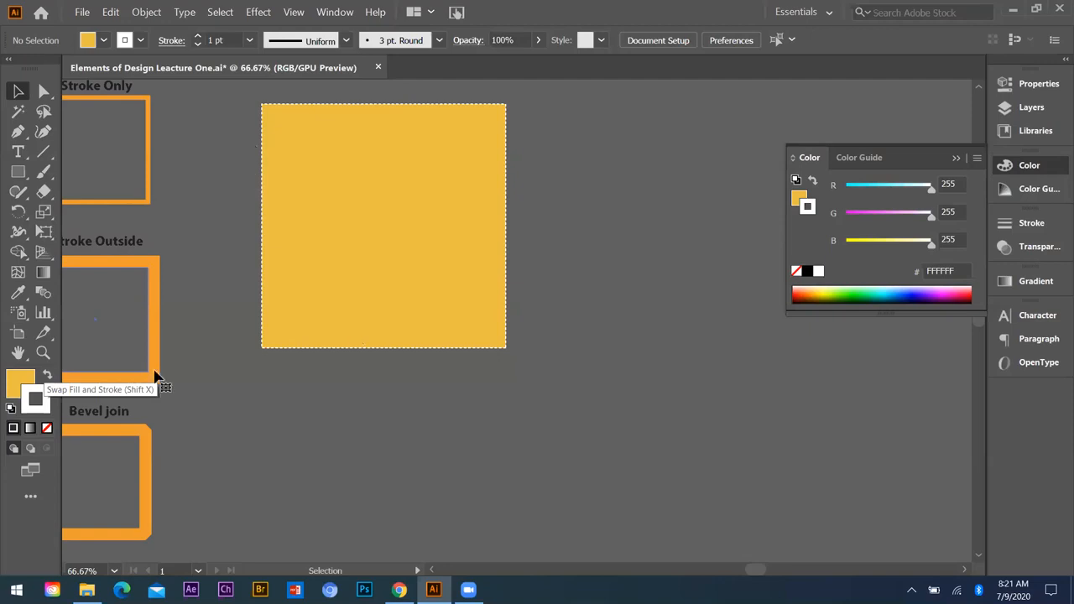
Step: Swap fill and stroke with nothing selected, undo back to the selected square, and swap its fill and stroke colors
click(47, 378)
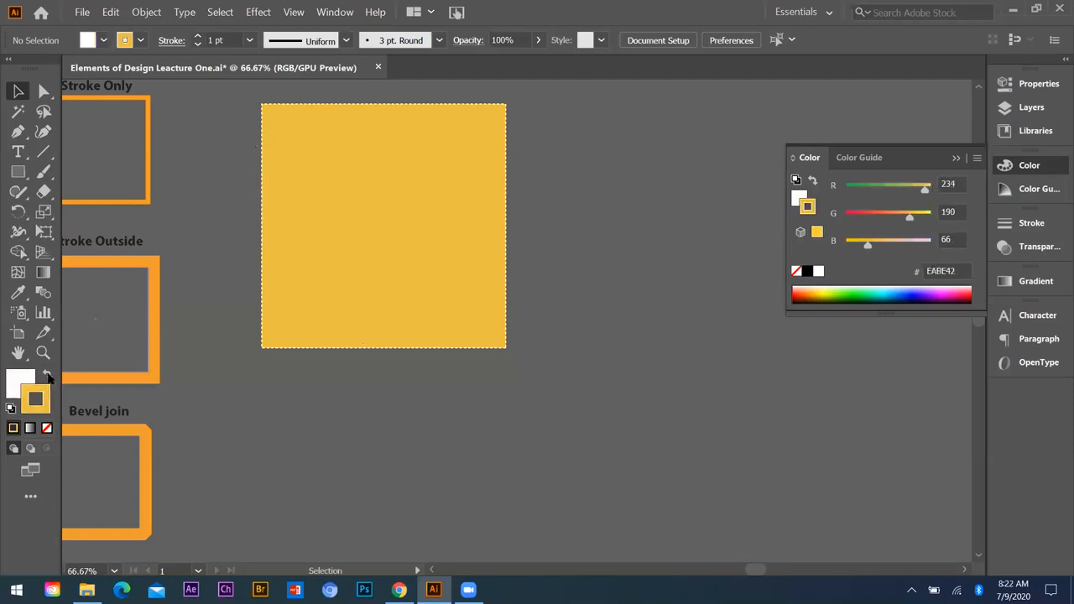
key(ctrl+z)
key(ctrl+z)
key(ctrl+z)
key(ctrl+z)
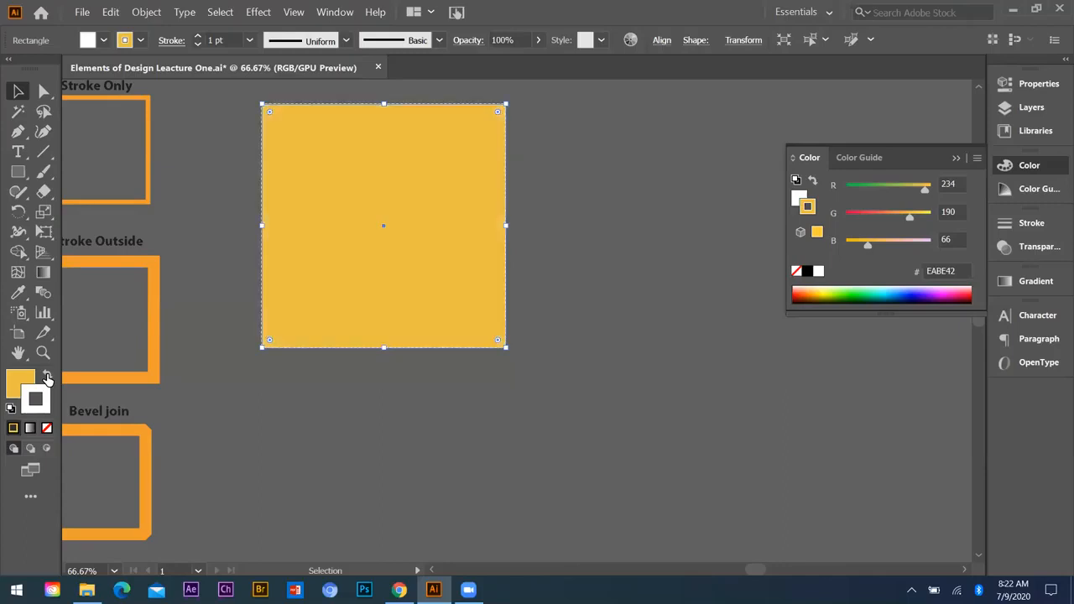
click(47, 377)
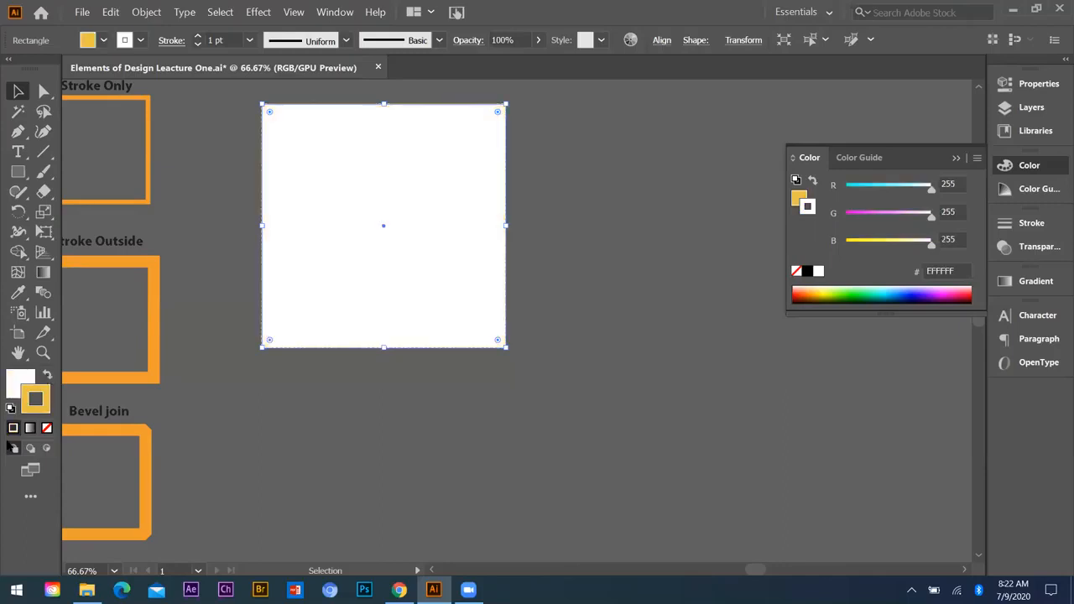
Step: Try a white-to-black linear gradient on the square's fill and return it to a solid color
click(25, 382)
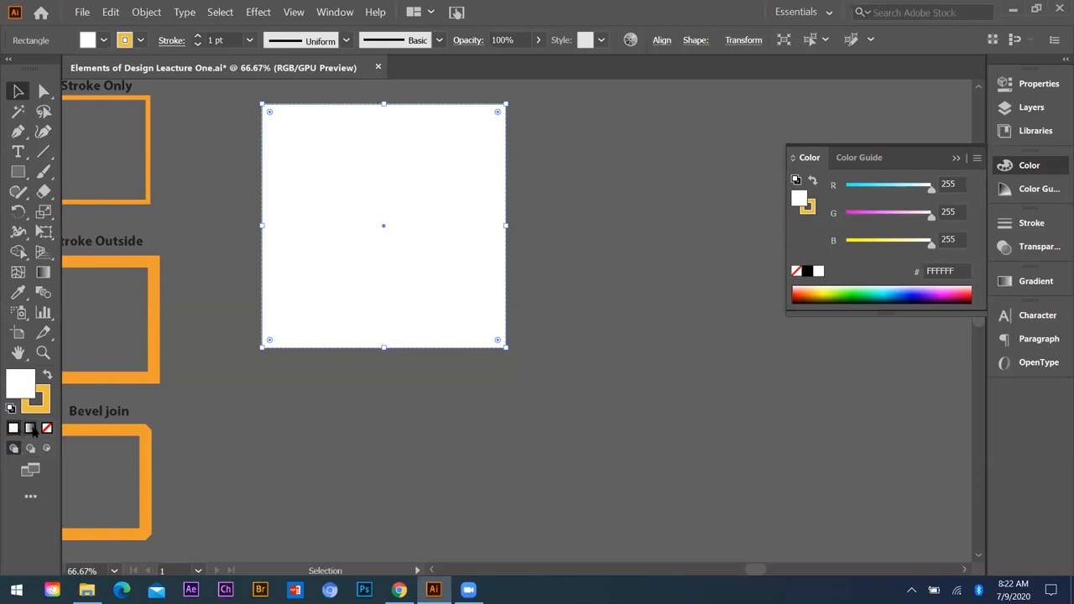
click(32, 429)
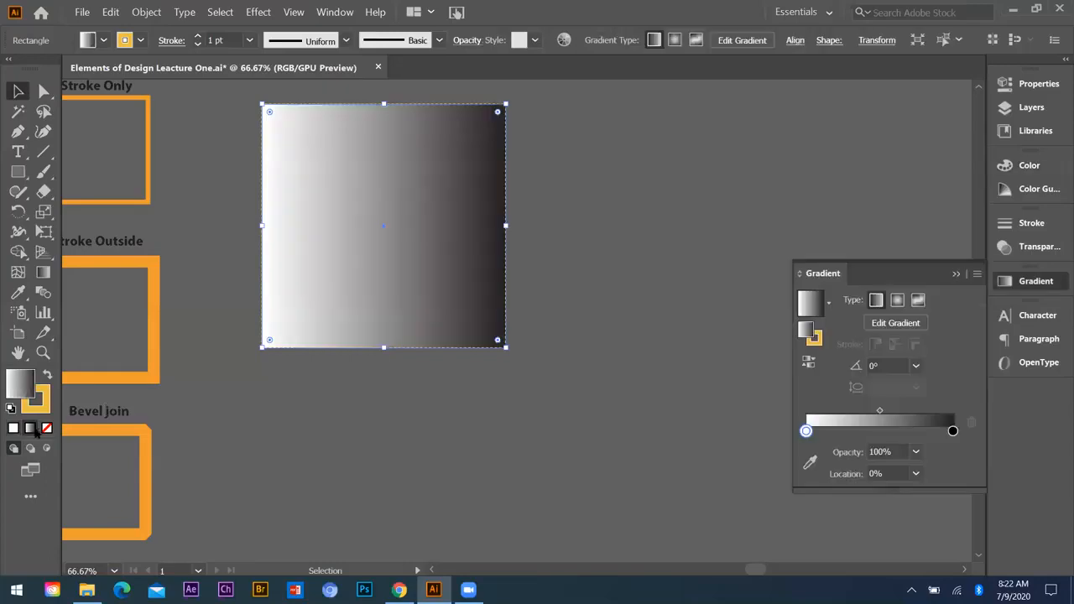
click(11, 427)
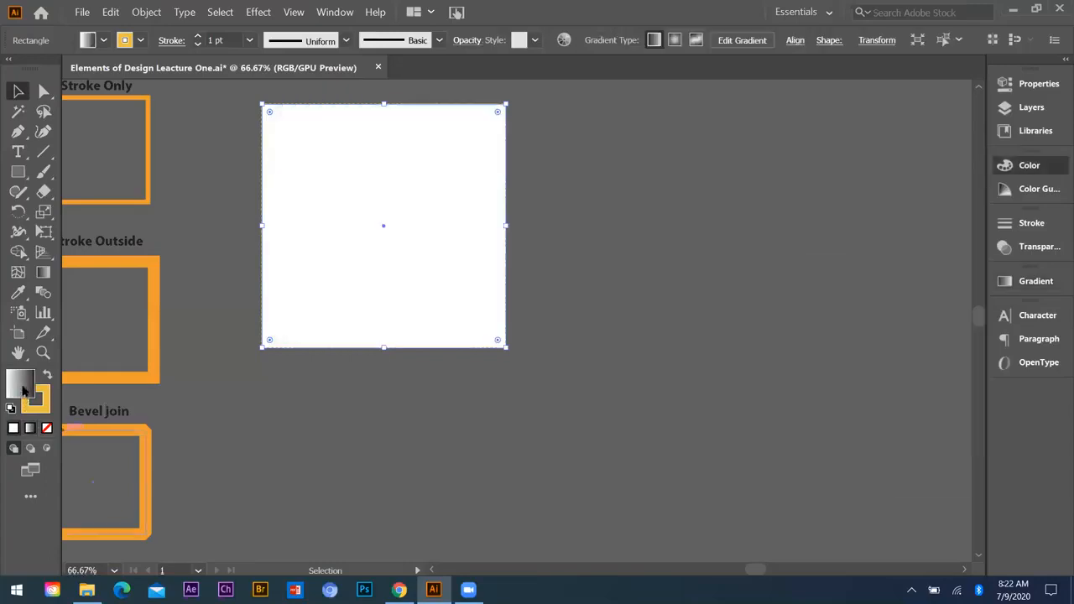
Step: Pick the dark blue 1A247C for the square's fill and set its stroke weight to 14 pt
click(485, 292)
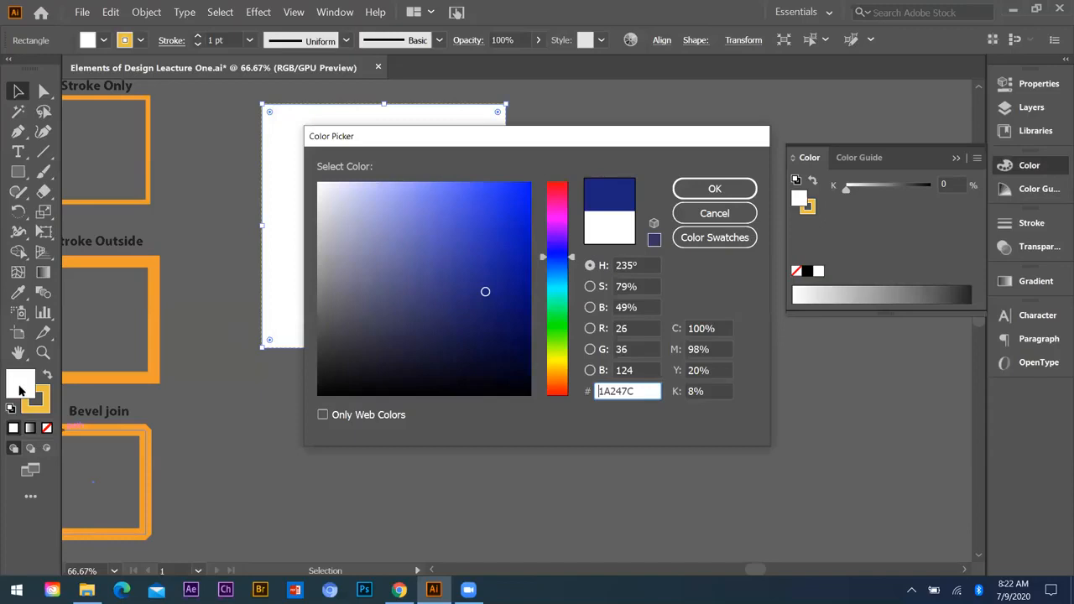
key(Return)
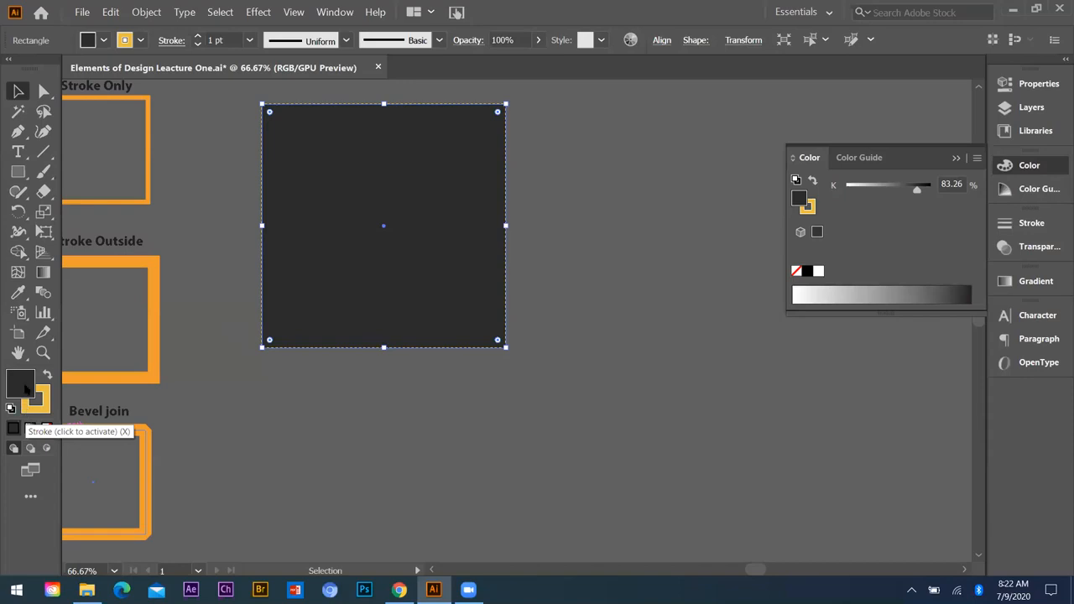
click(250, 40)
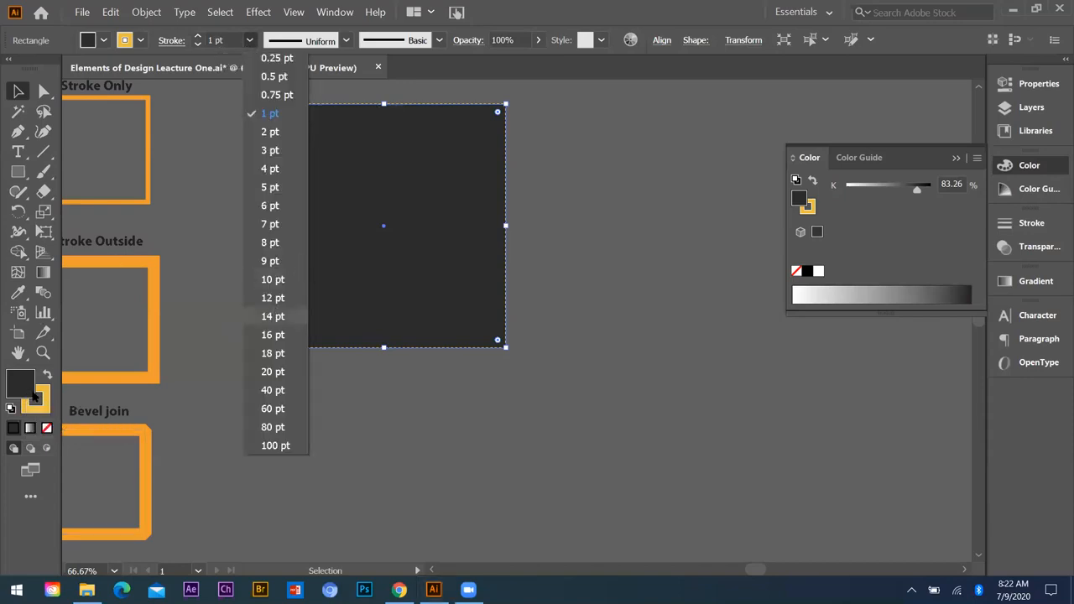
click(273, 316)
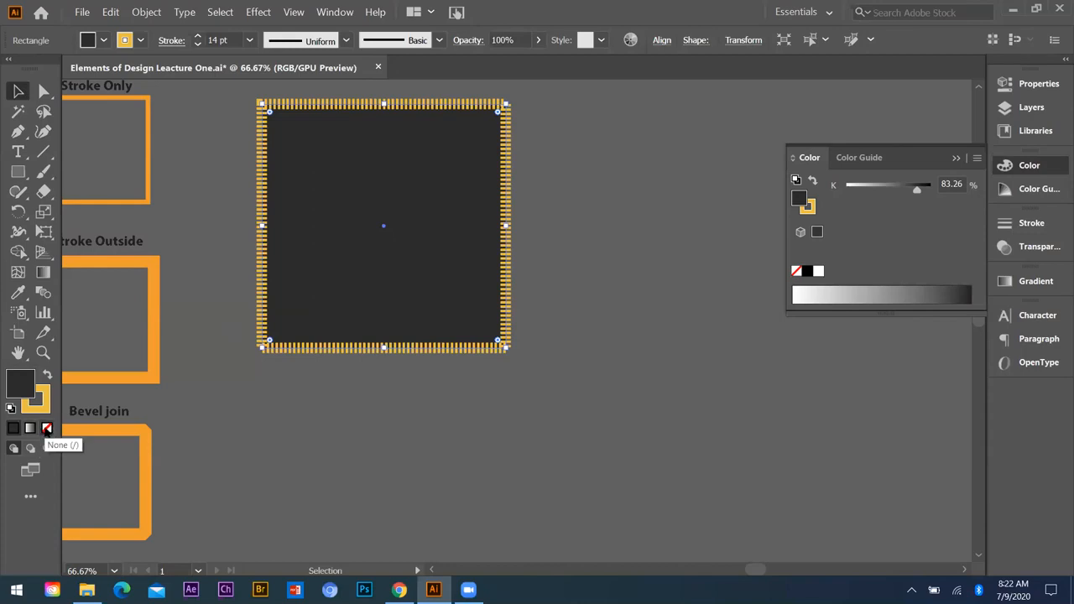
Step: Set the square's fill to None, restore its solid fill color, and set its stroke to None
click(46, 429)
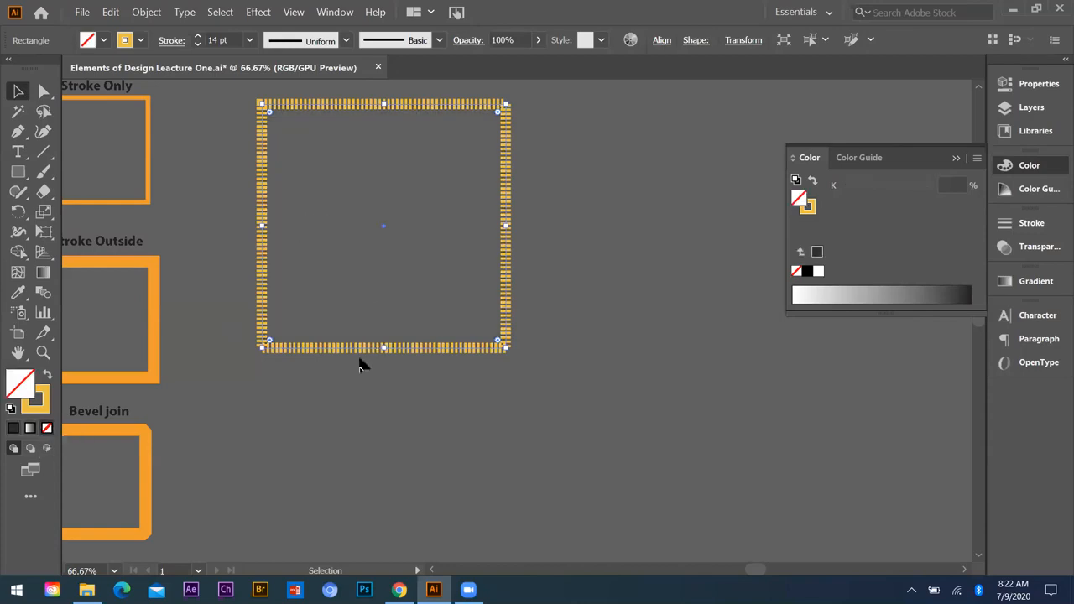
click(14, 429)
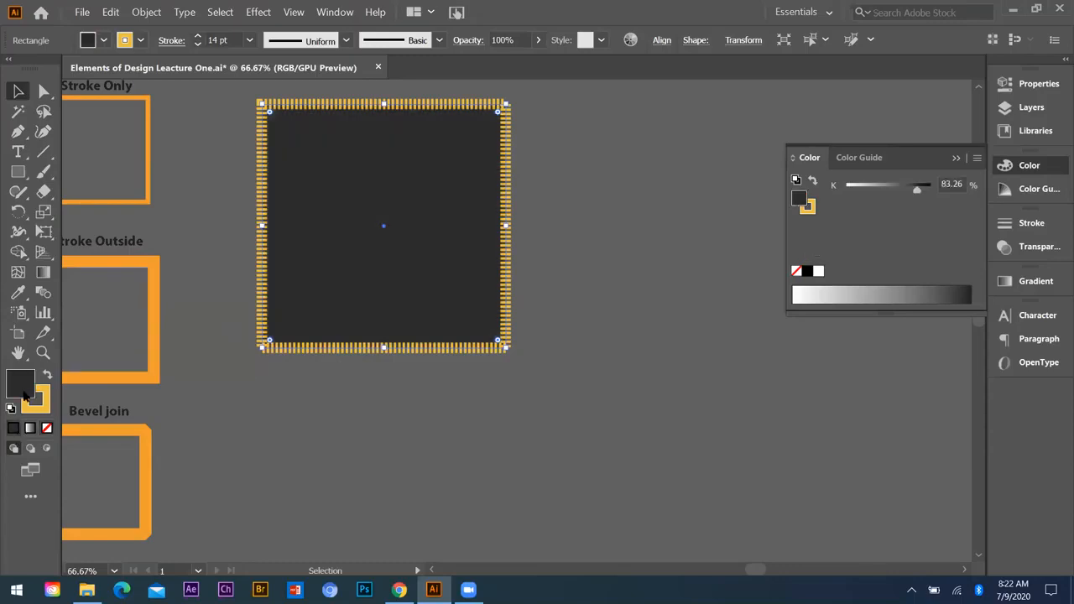
click(42, 400)
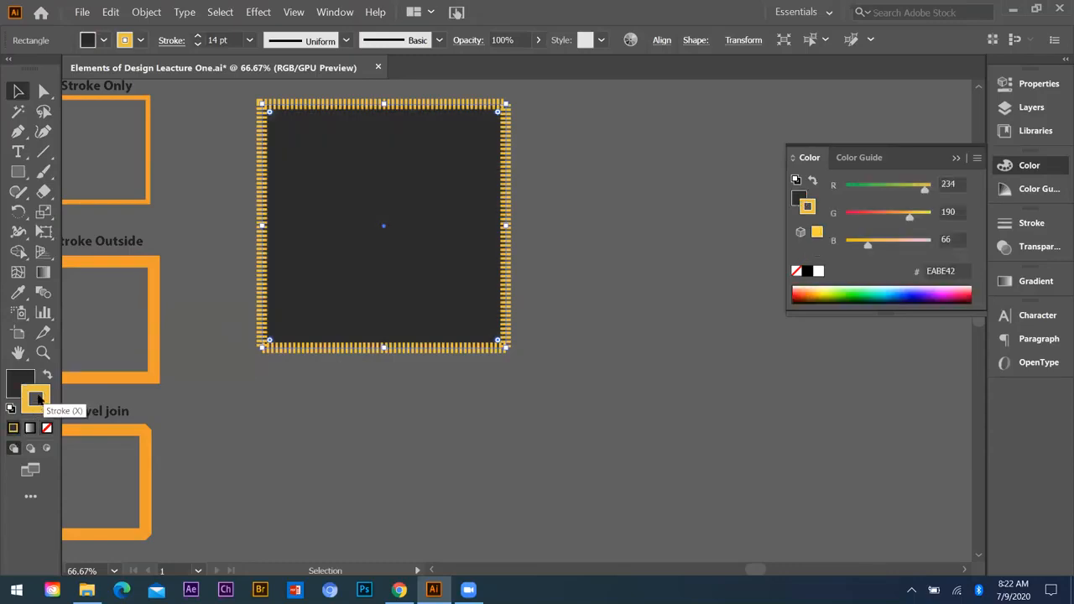
click(47, 429)
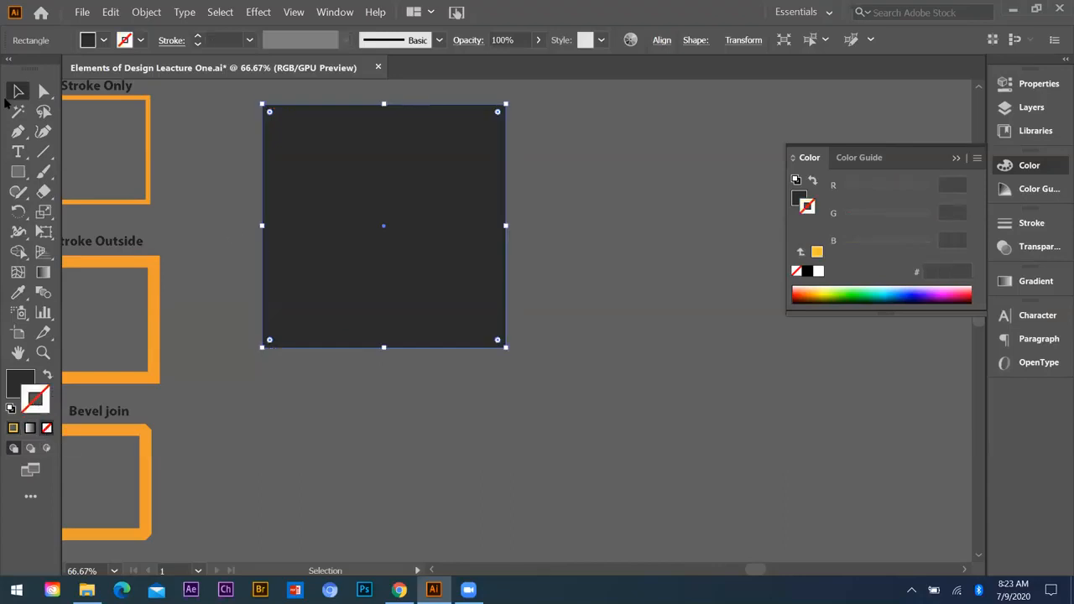
Step: Deselect the dark square, reselect it with a marquee and delete it
click(189, 353)
drag(625, 160, 419, 334)
key(Delete)
Step: Select the green Fill & Stroke sample square and make its orange stroke the active color
key(ctrl+minus)
key(ctrl+minus)
key(ctrl+minus)
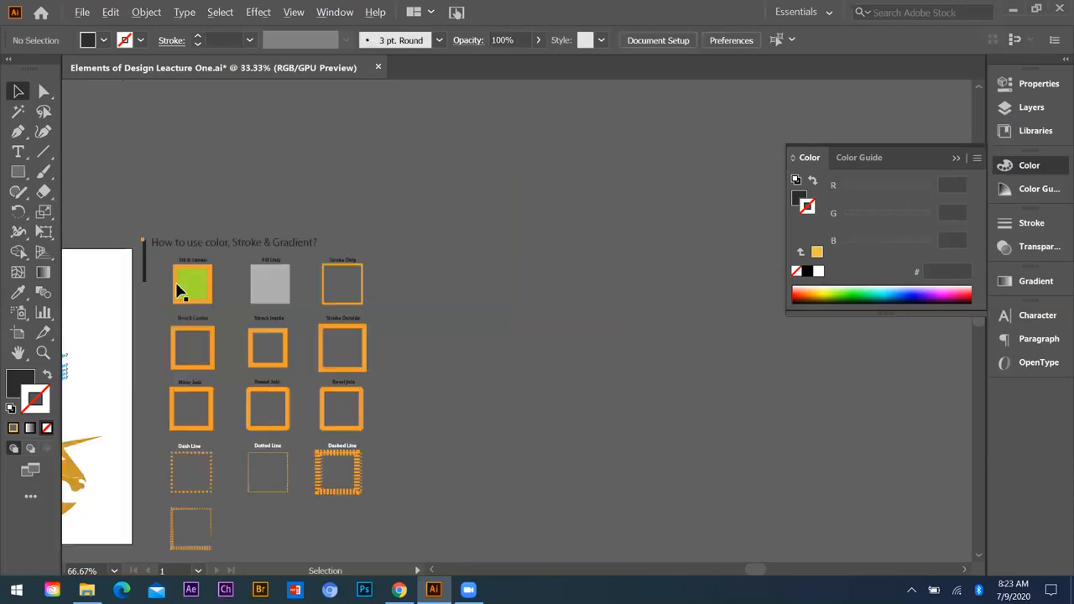
scroll(144, 300, up, 3)
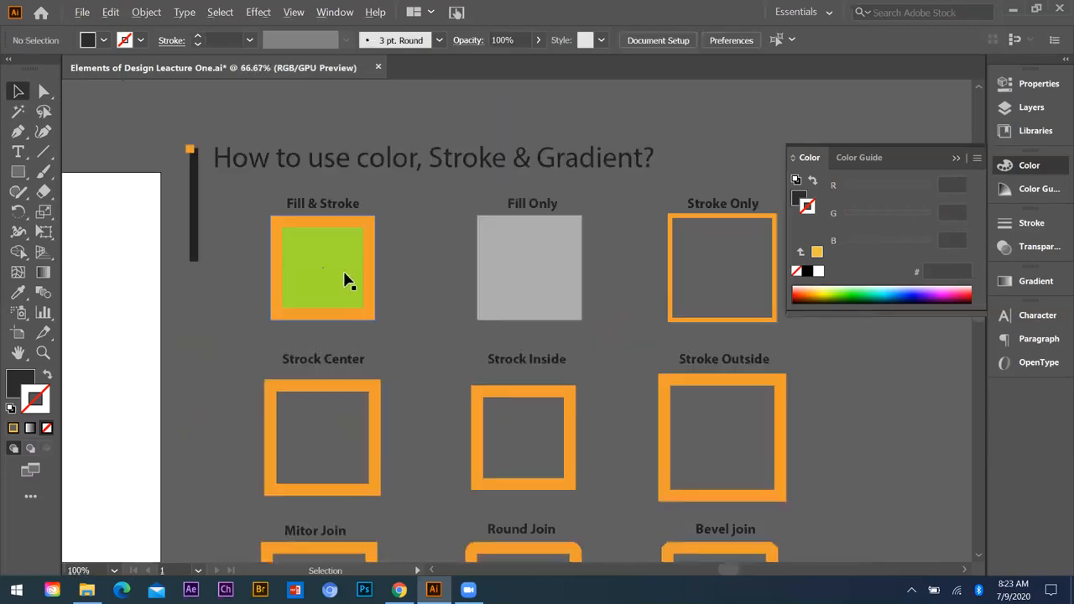
scroll(285, 293, up, 2)
click(337, 302)
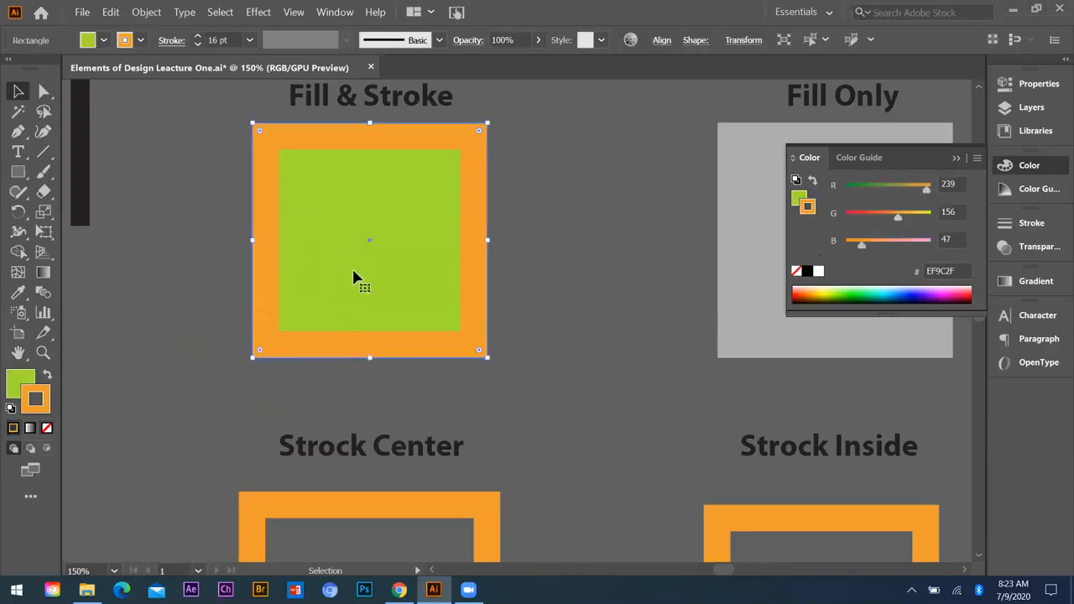
click(35, 396)
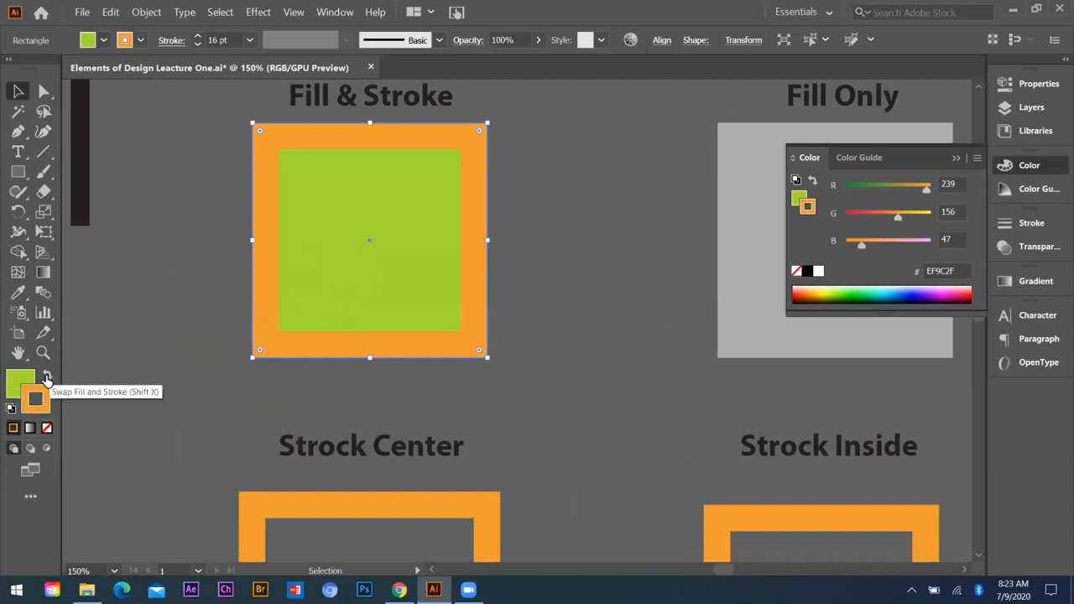
Step: Swap the Fill & Stroke sample's colors back and forth, ending with green fill and orange stroke, and deselect it
click(46, 379)
click(46, 379)
click(46, 379)
click(46, 379)
click(46, 379)
click(46, 379)
click(85, 347)
Step: Examine the fill and stroke colors of the Fill Only sample, and select the Stroke Only sample
scroll(86, 347, down, 3)
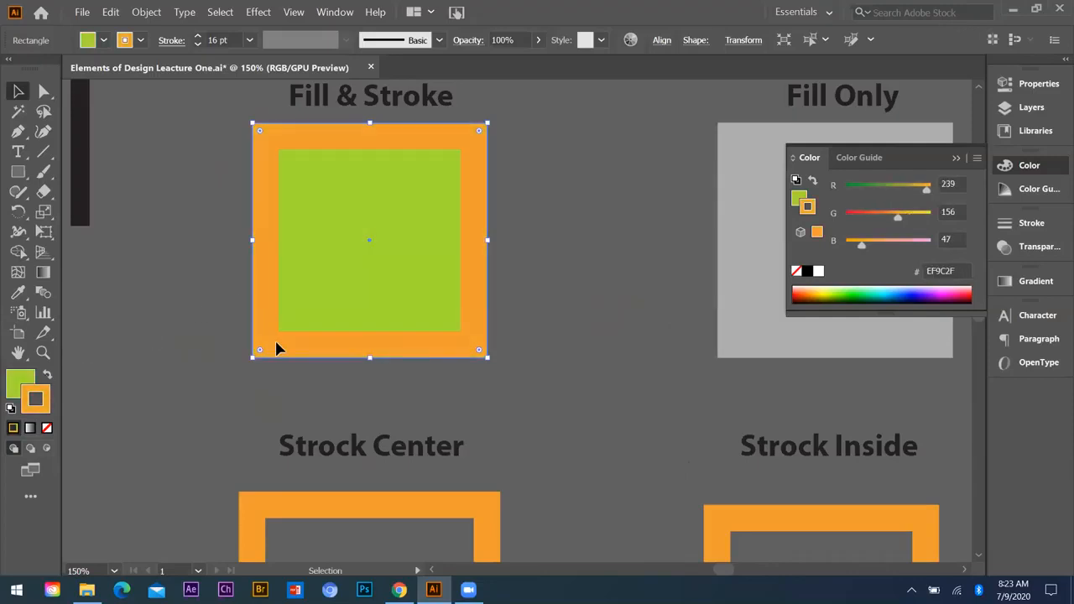
scroll(376, 328, up, 2)
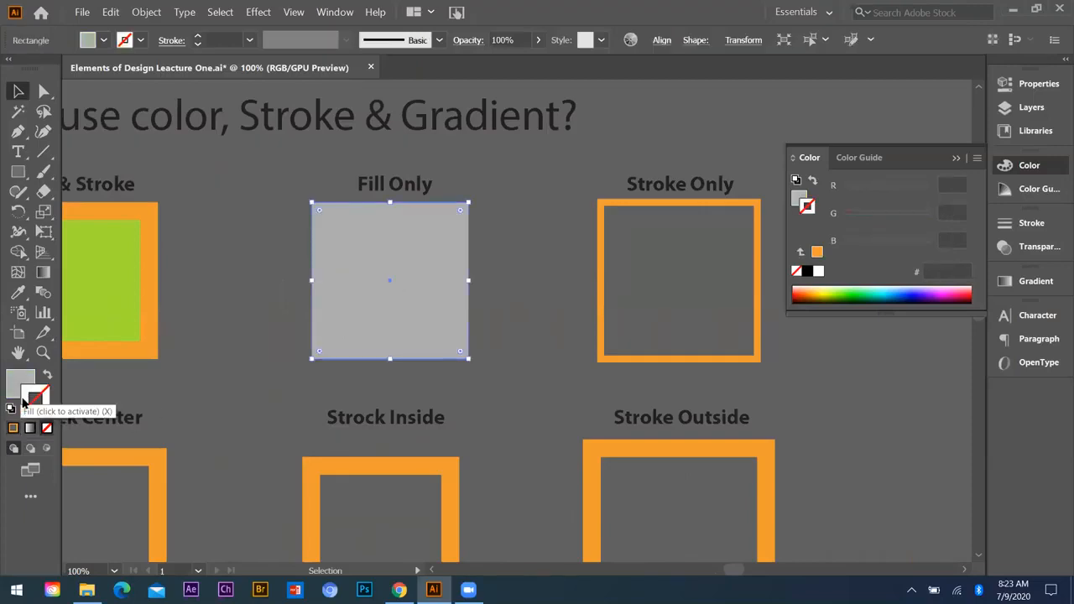
click(18, 382)
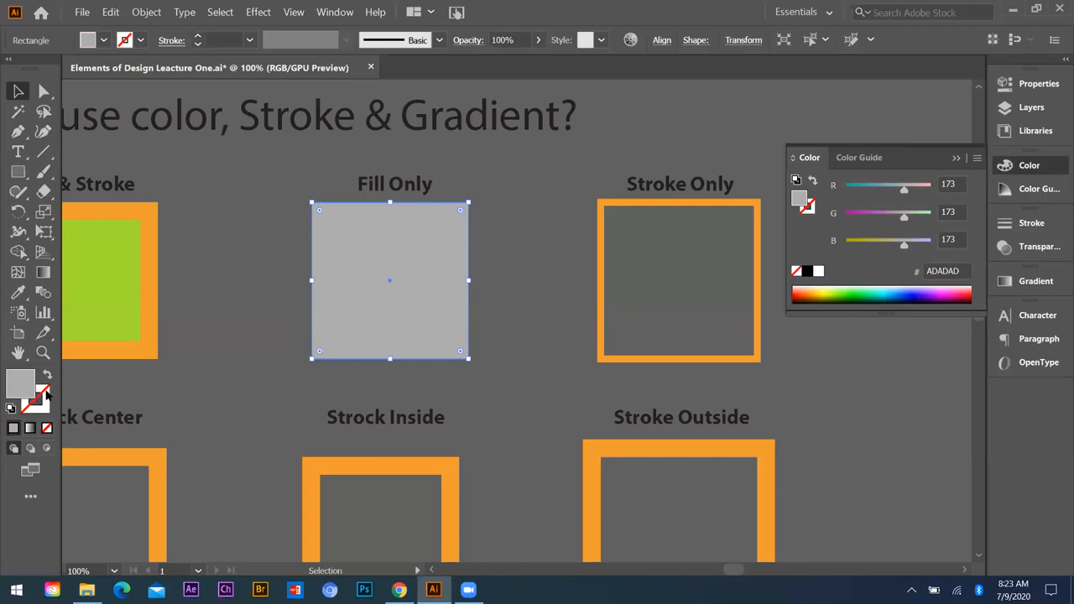
click(45, 396)
click(560, 237)
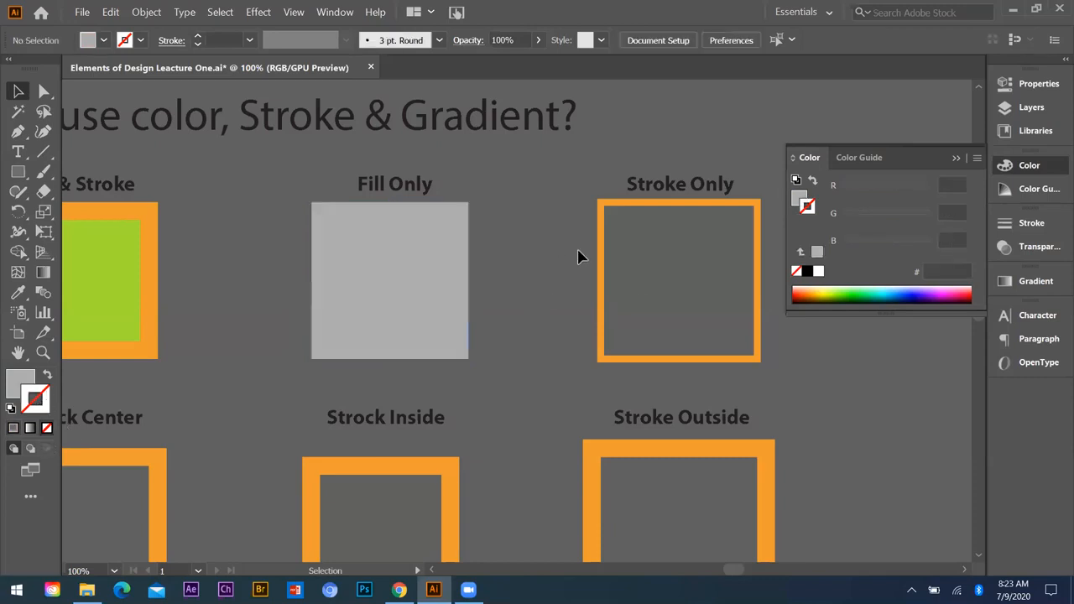
click(709, 202)
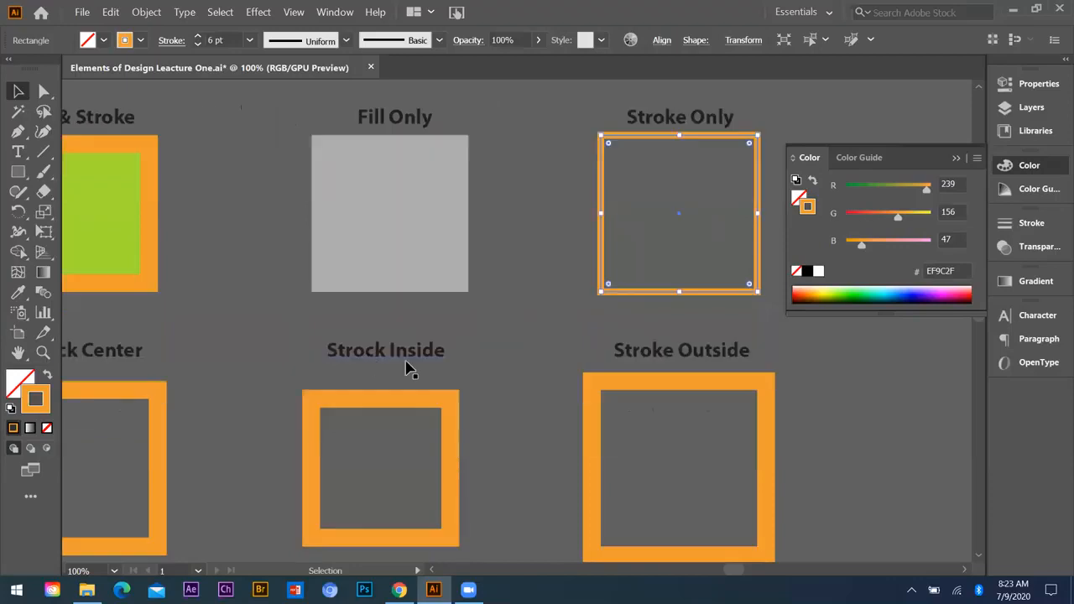
Step: Select the Strock Center sample and display the stroke settings in place of the color settings
key(ctrl+minus)
scroll(267, 438, up, 1)
scroll(266, 440, up, 1)
click(235, 444)
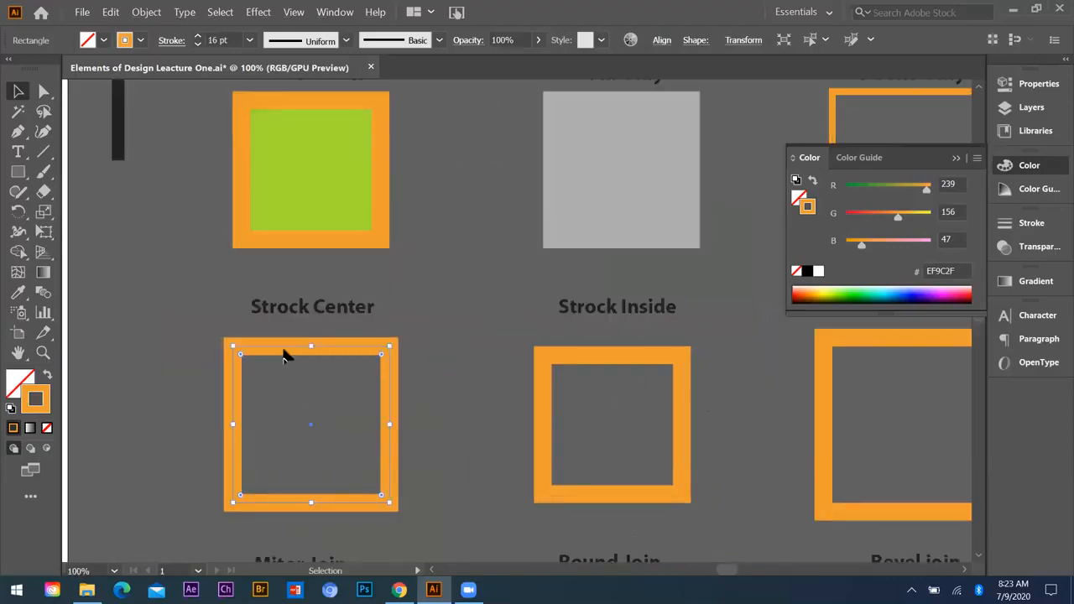
click(957, 158)
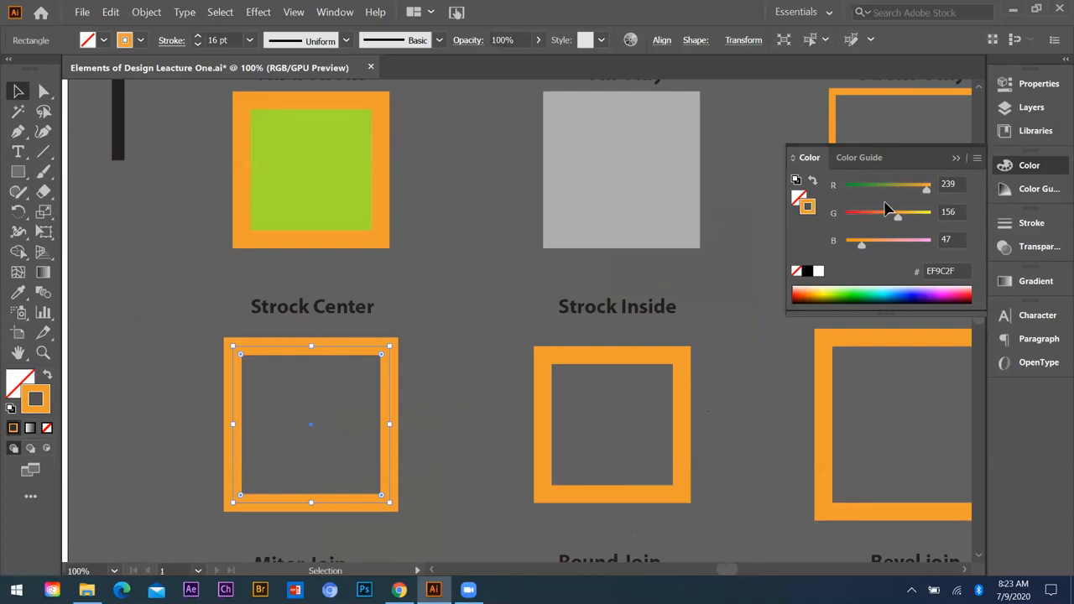
click(1031, 223)
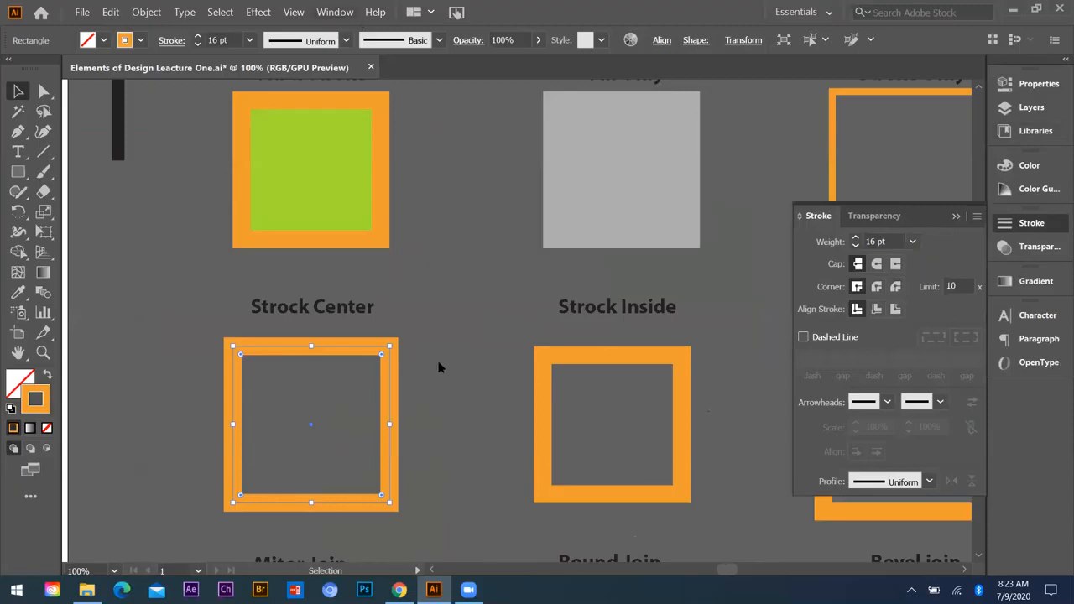
Step: Collapse the stroke settings to the weight only, and show the full stroke options again
click(334, 12)
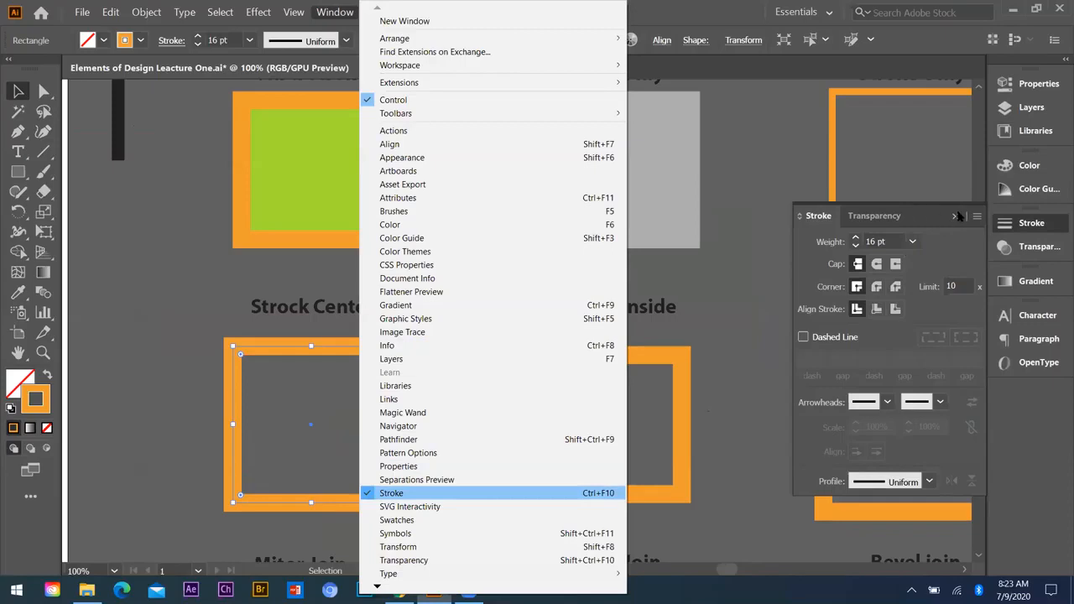
double_click(897, 220)
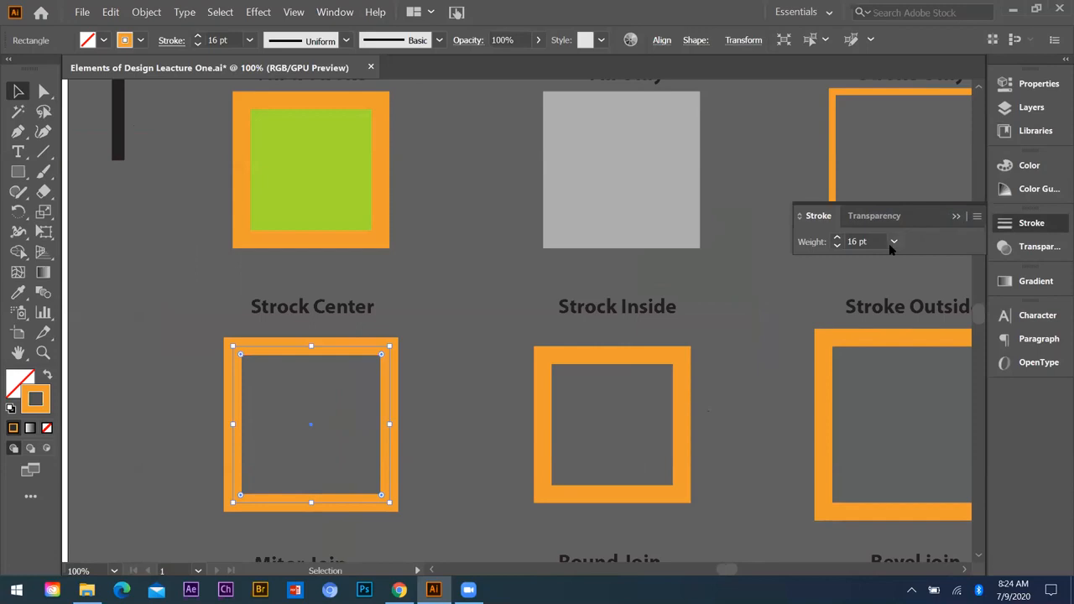
click(976, 218)
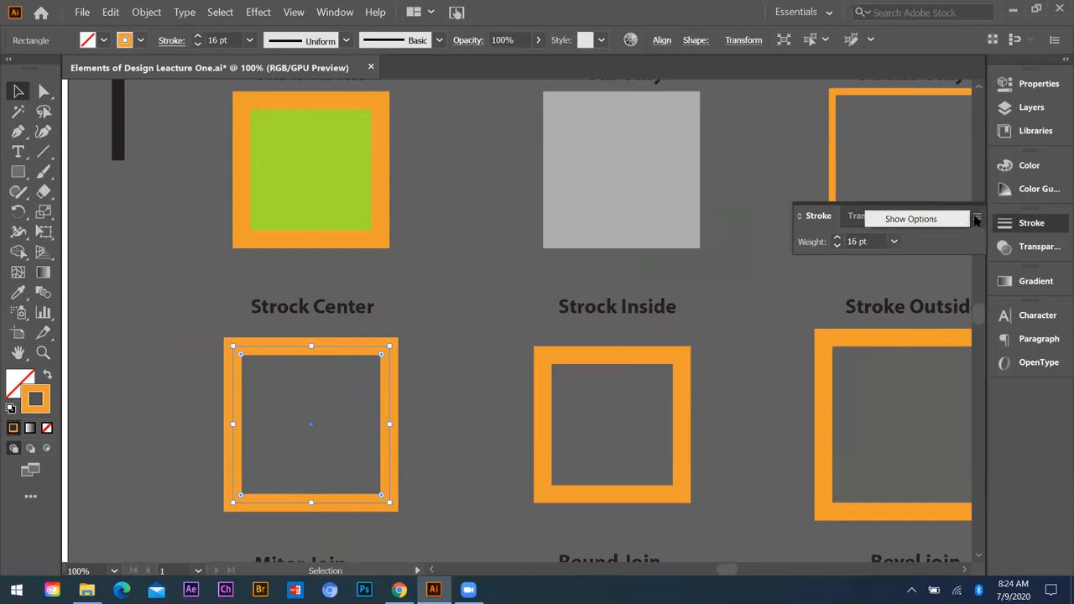
click(977, 219)
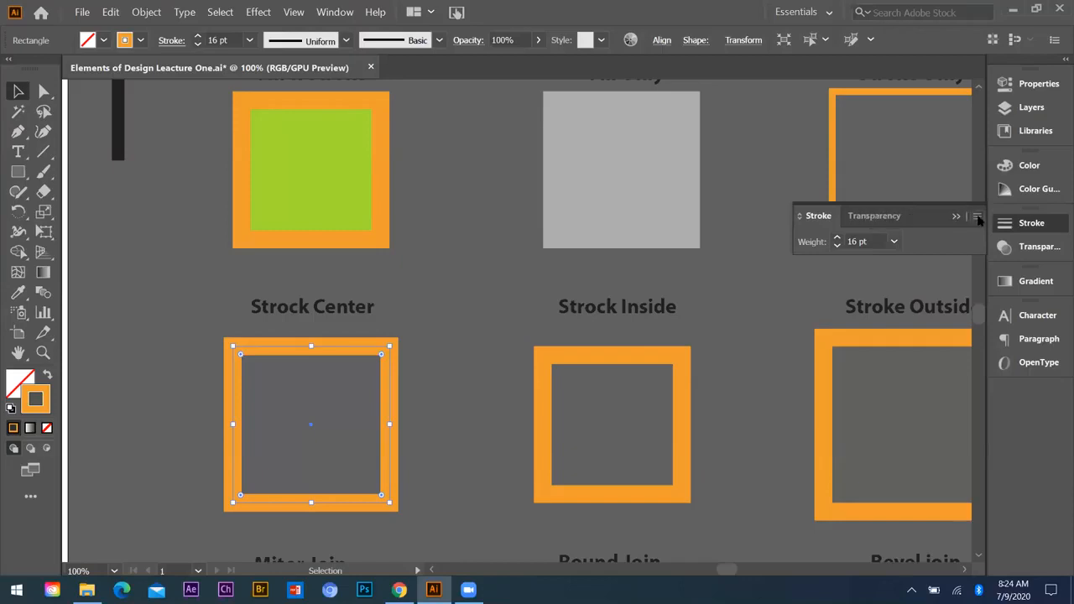
click(978, 219)
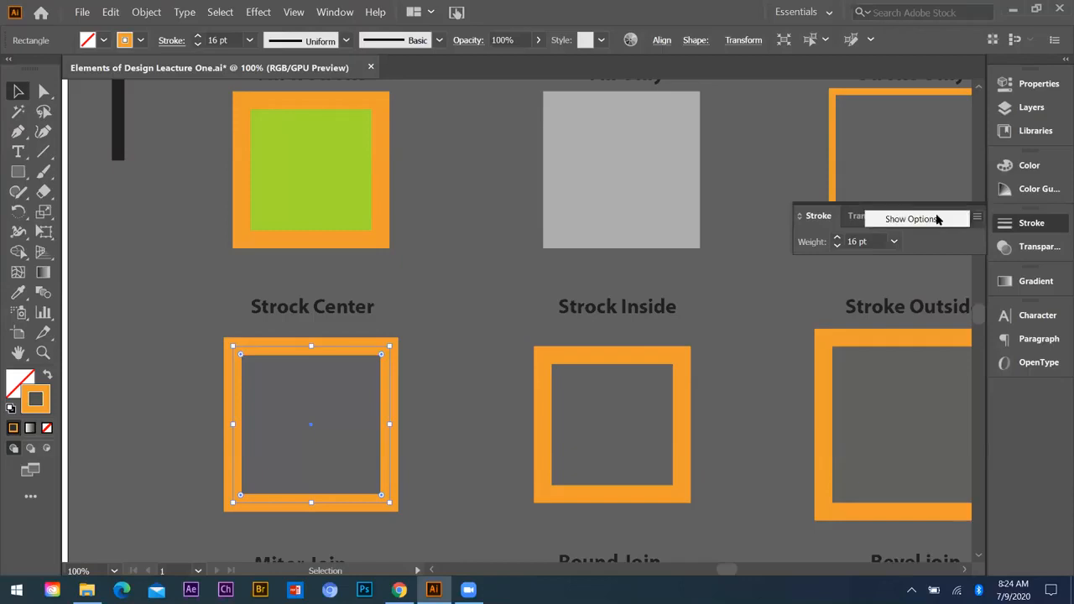
click(911, 217)
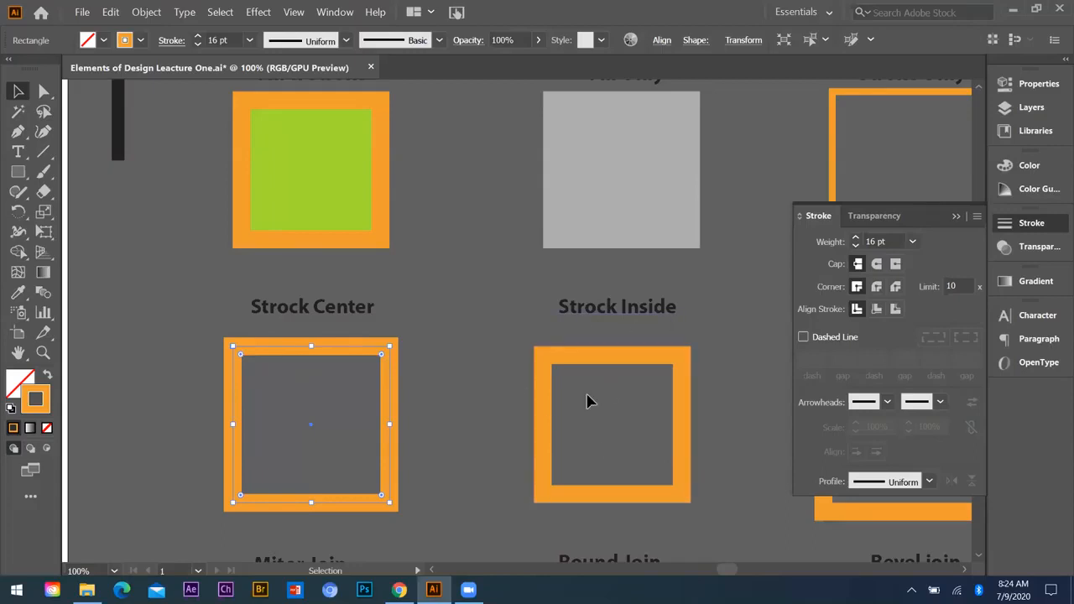
Step: Compare the stroke alignment of the Strock Inside and Strock Center samples, and clear the selection
click(681, 394)
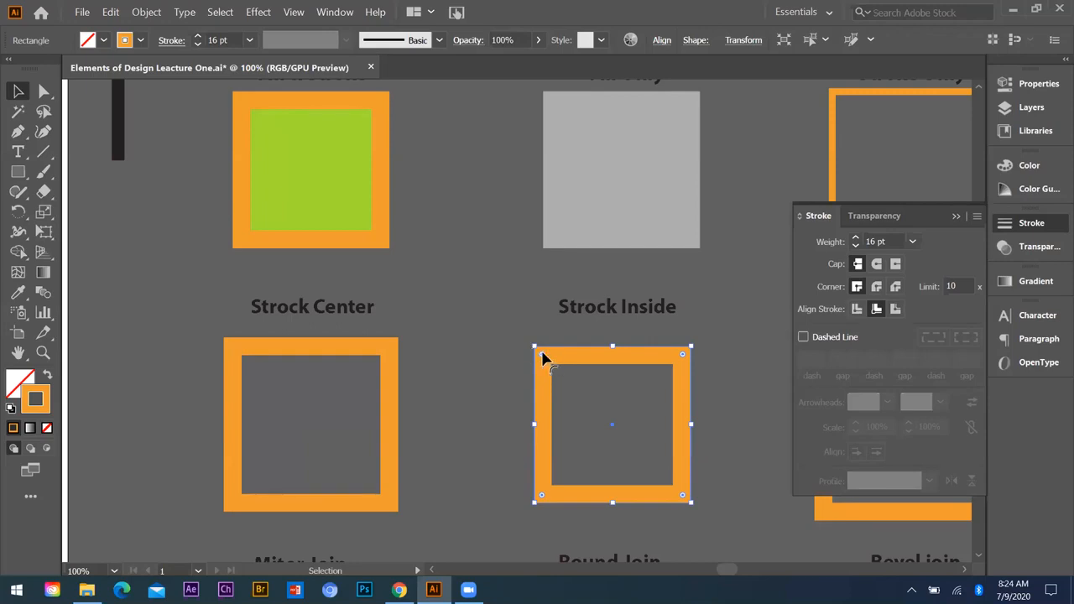
click(391, 369)
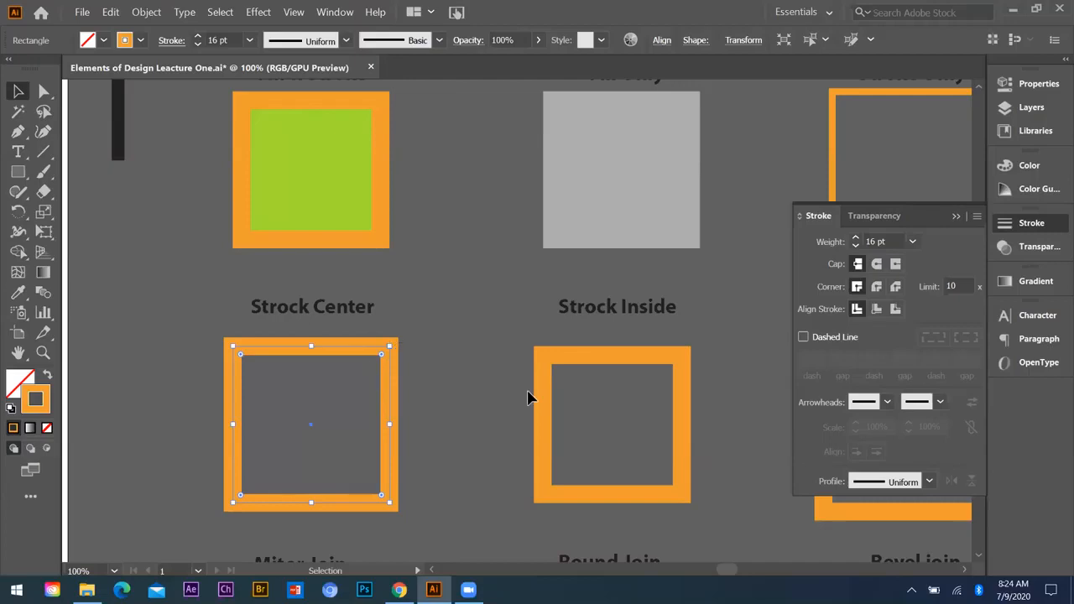
click(541, 361)
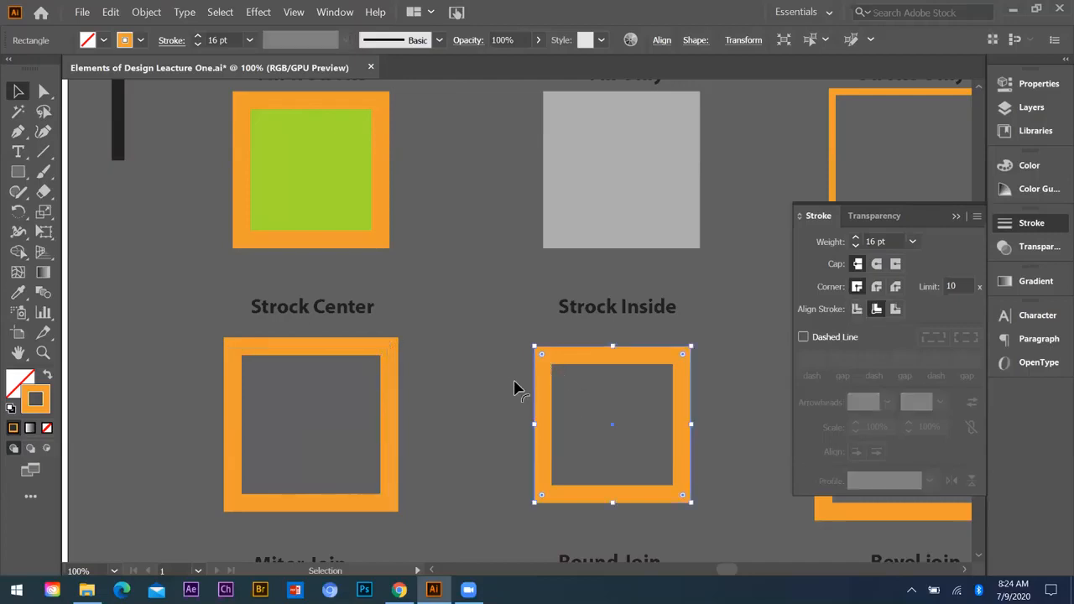
click(516, 388)
Step: Select the Stroke Outside sample and compare its stroke alignment with the neighbouring samples
alt+scroll(192, 357, down, 2)
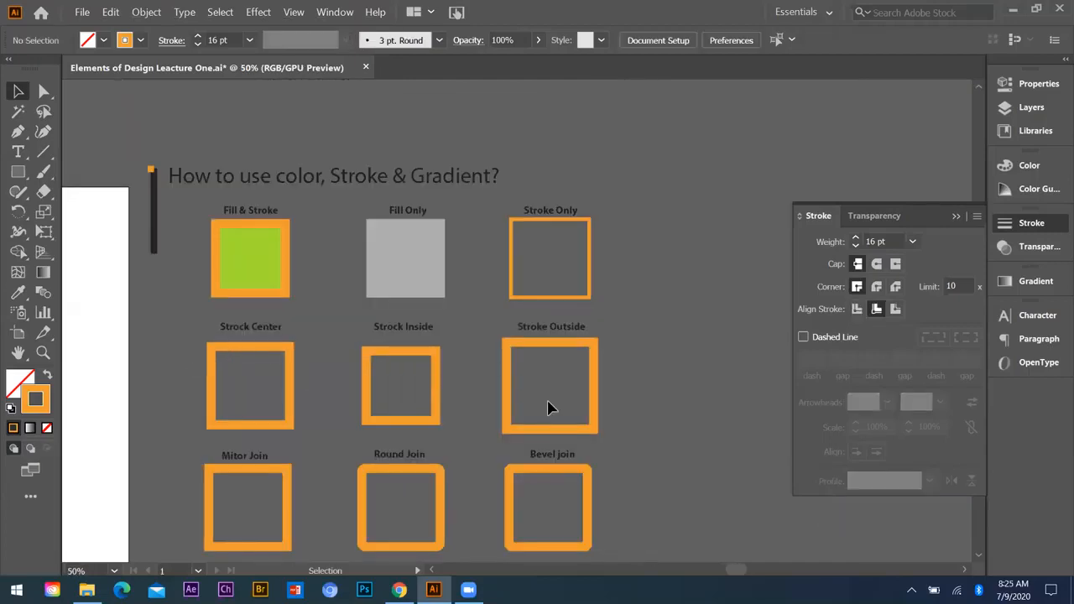
click(509, 359)
alt+scroll(505, 356, up, 2)
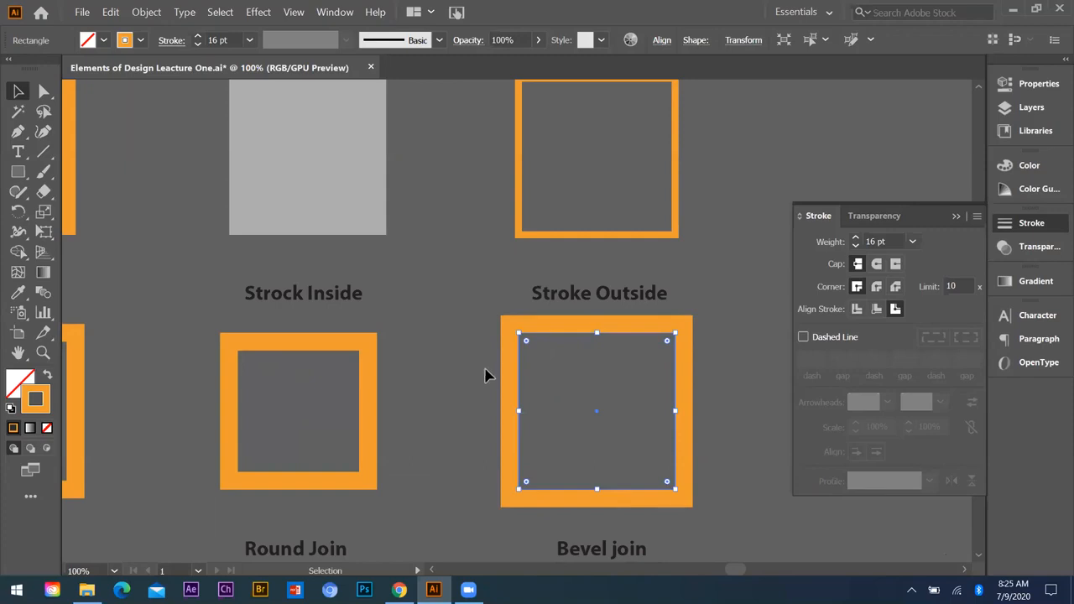
scroll(654, 400, down, 1)
alt+scroll(658, 409, down, 2)
scroll(377, 470, down, 1)
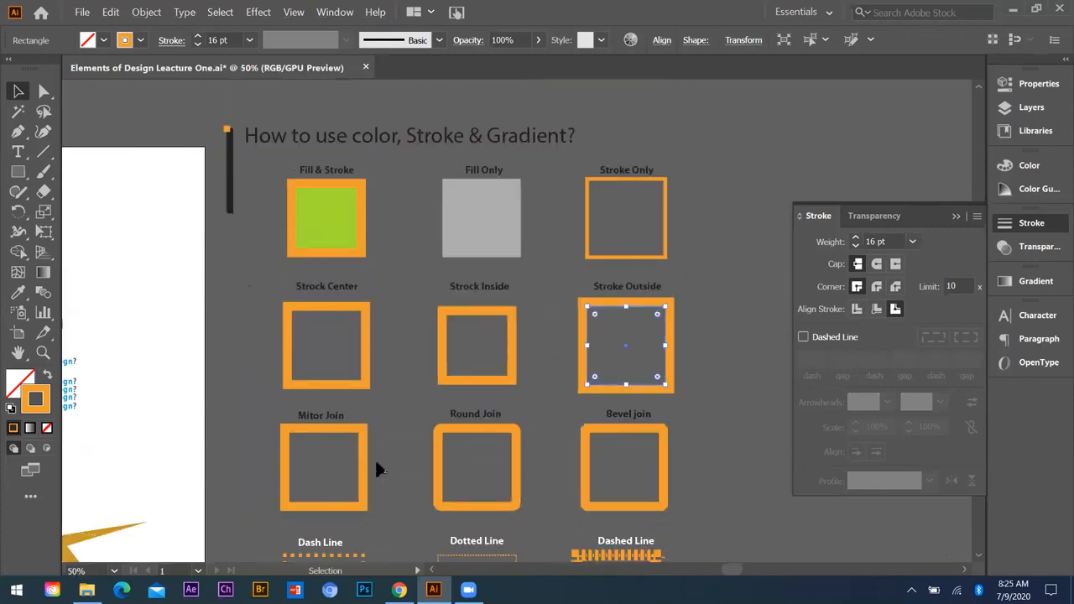
alt+scroll(311, 472, up, 1)
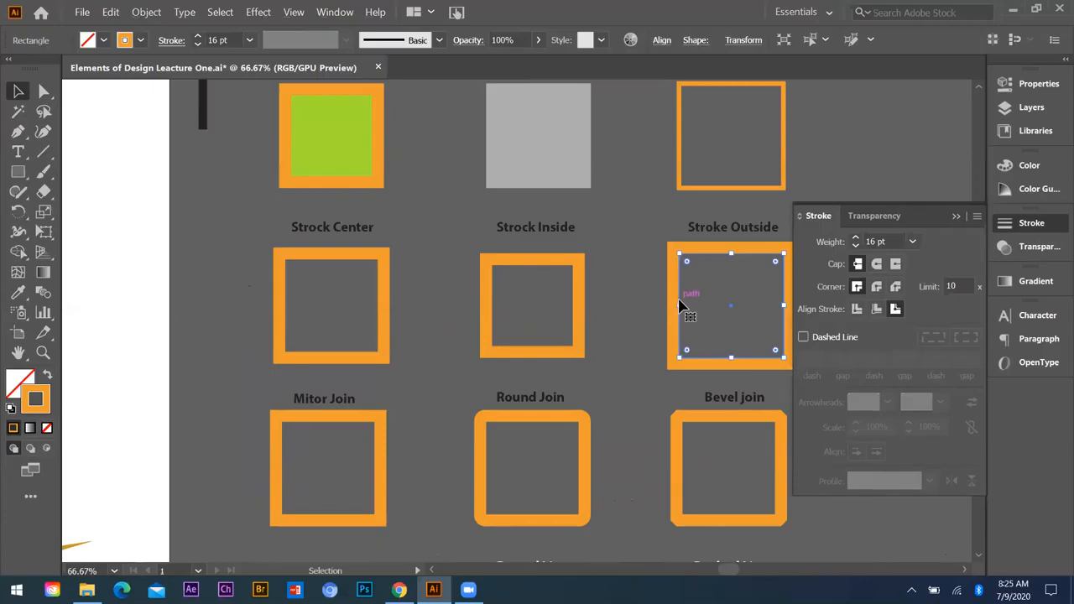
scroll(348, 398, down, 1)
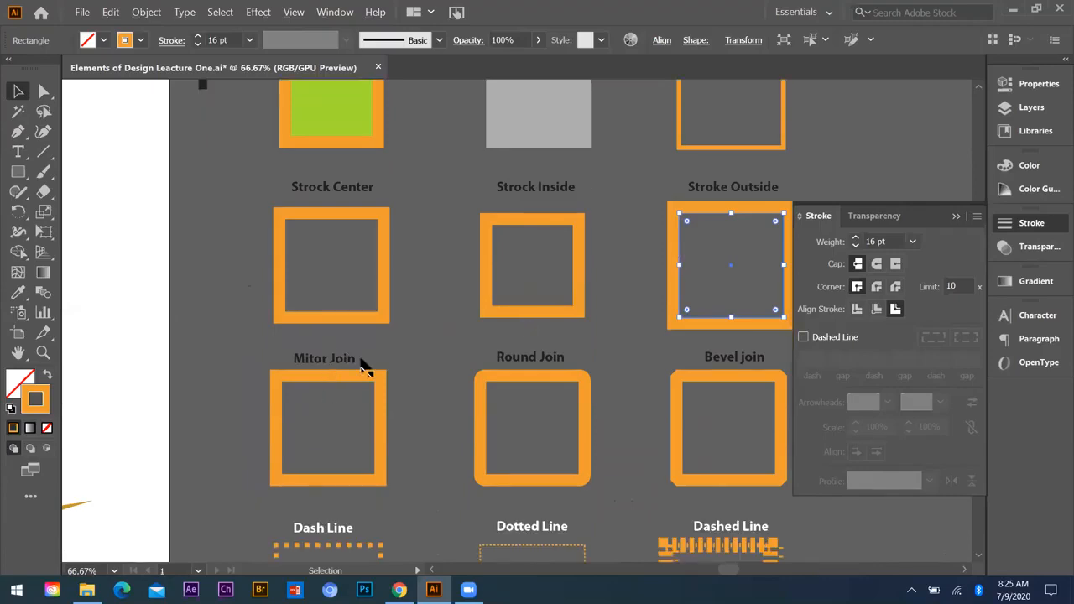
Step: Examine the corner shapes and stroke settings of the Mitor Join and Round Join samples
click(361, 371)
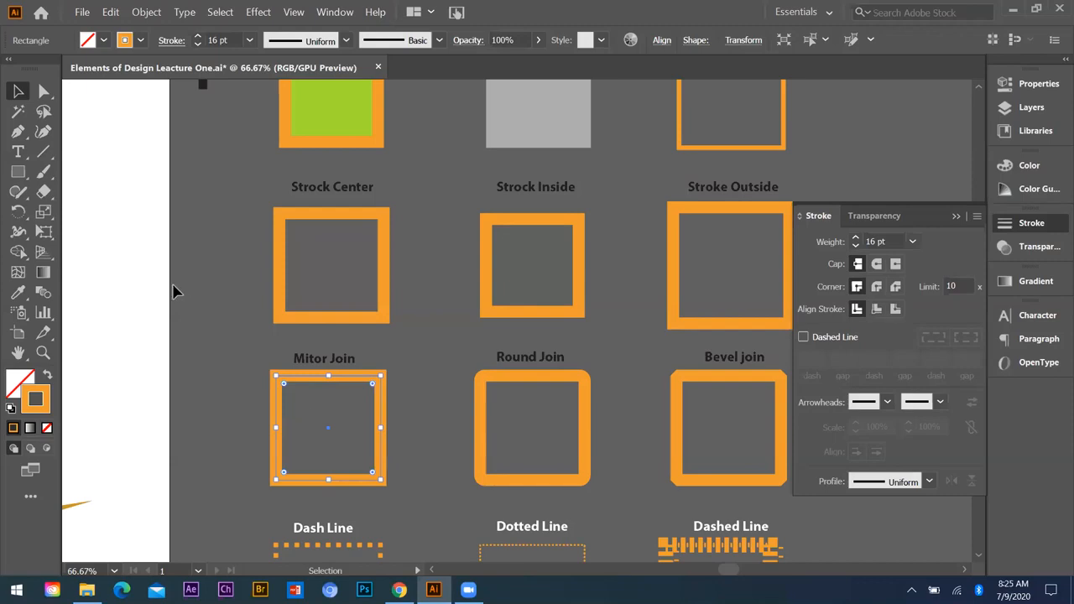
scroll(299, 395, up, 4)
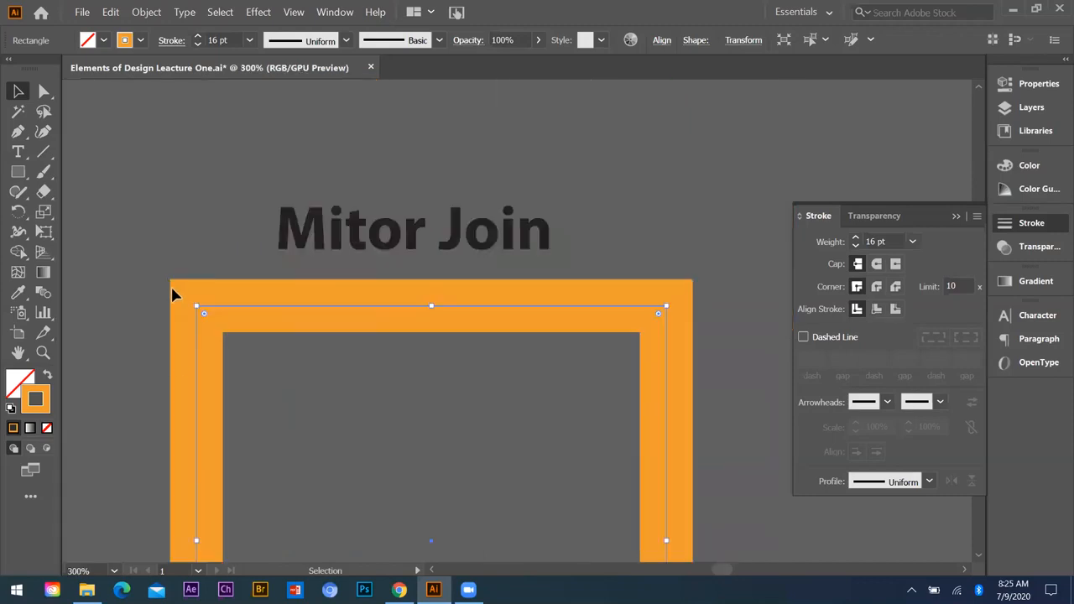
scroll(129, 331, down, 2)
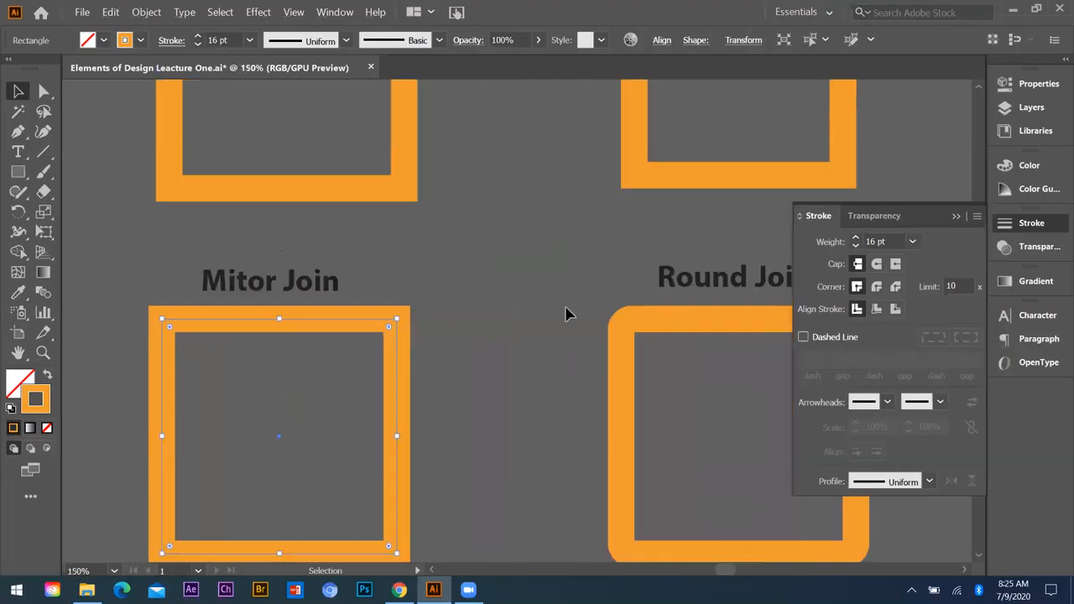
click(625, 386)
scroll(278, 377, down, 2)
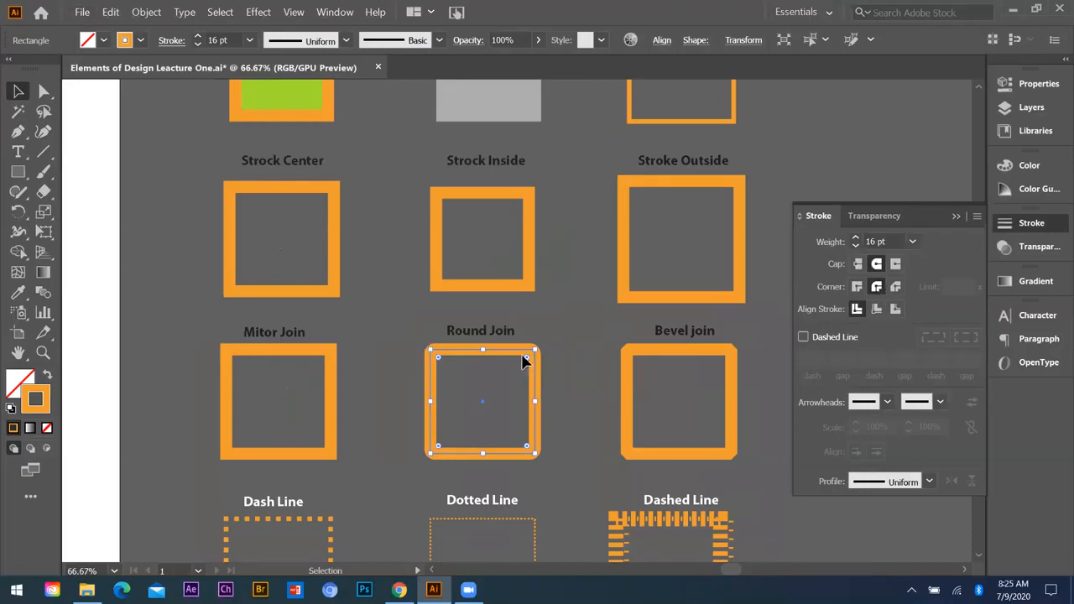
scroll(416, 359, up, 3)
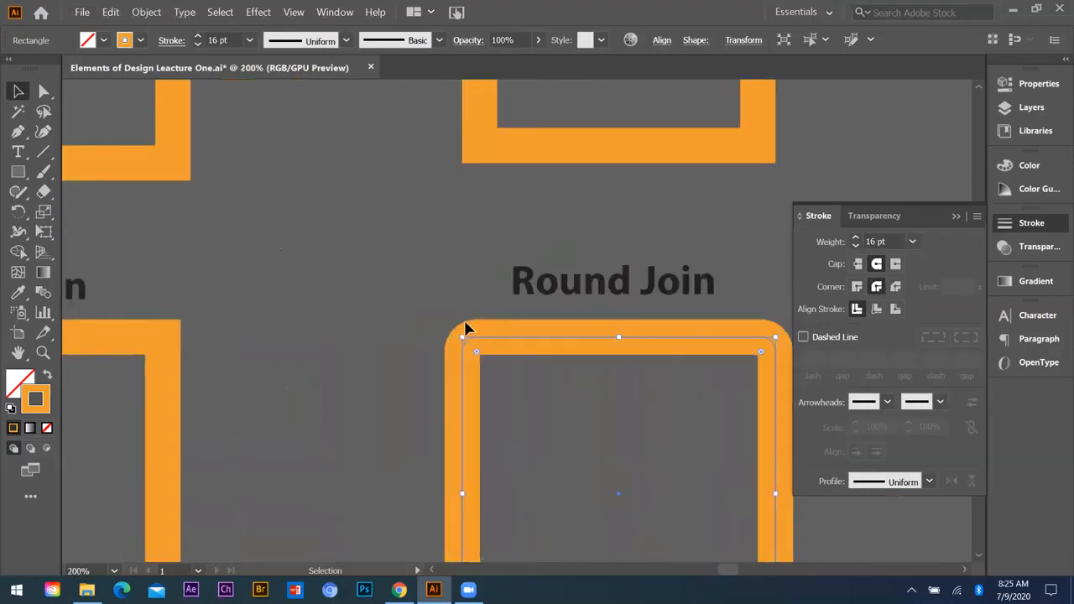
scroll(245, 364, down, 3)
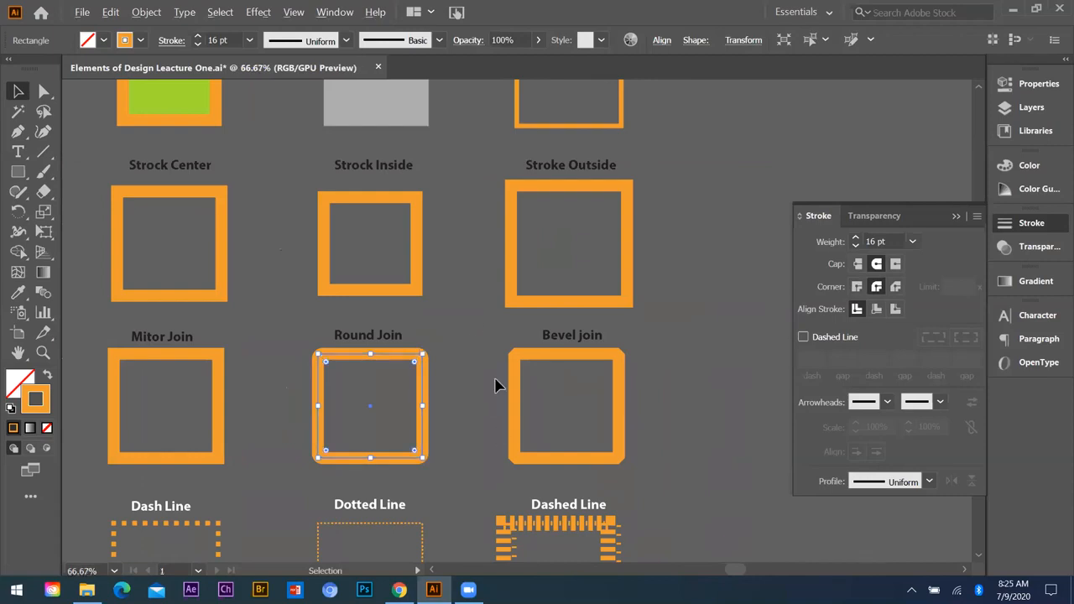
Step: Select the Bevel join sample and examine its cut corner up close
scroll(495, 385, up, 2)
click(459, 359)
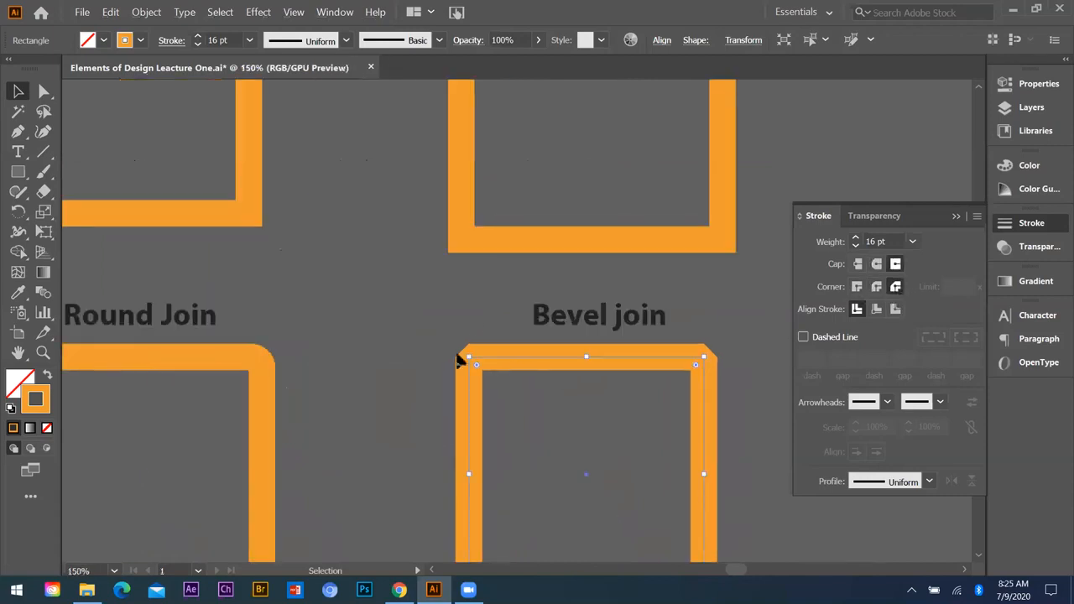
scroll(460, 359, up, 4)
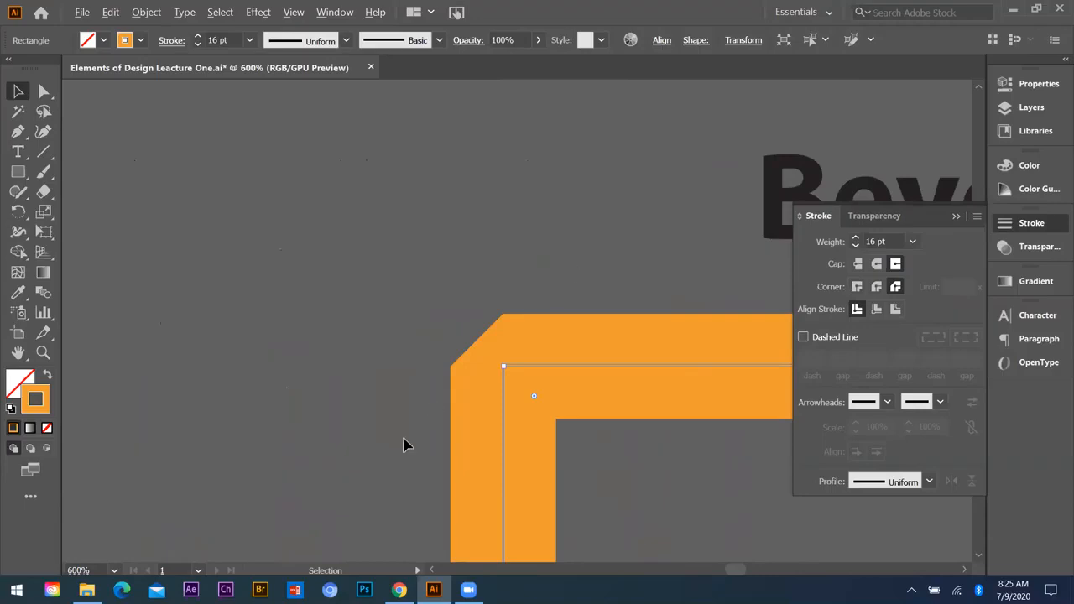
scroll(499, 364, down, 2)
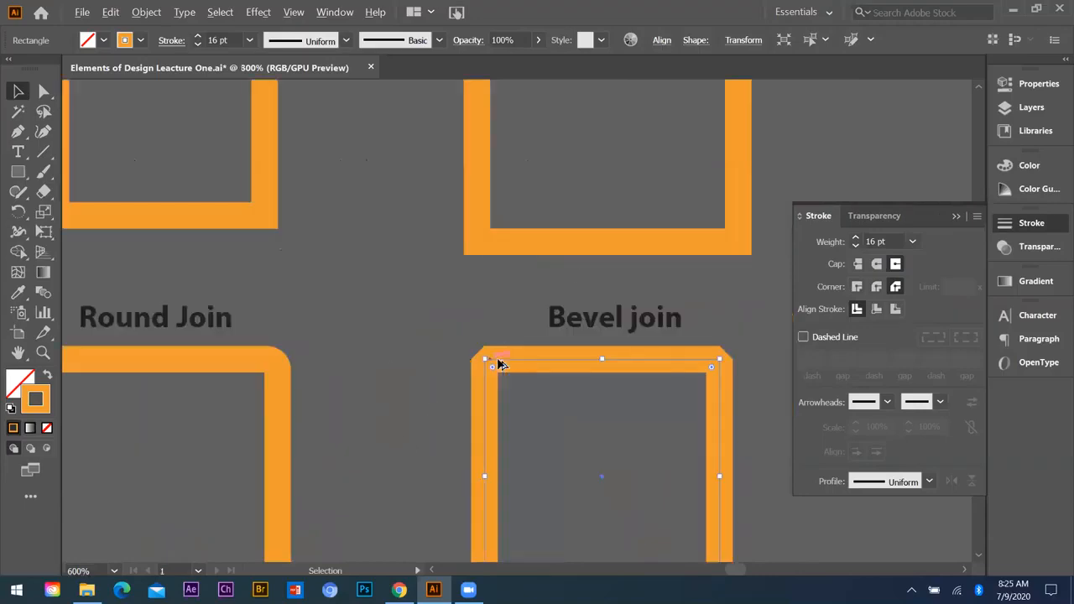
scroll(499, 364, down, 2)
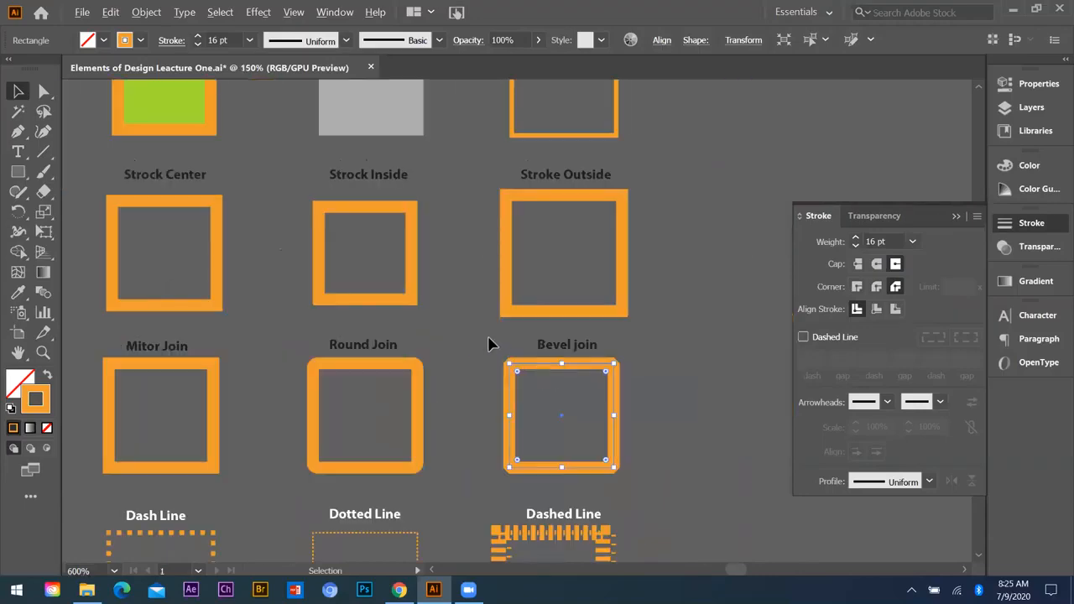
Step: Draw a square outline in the empty area below the Dotted Line sample and dismiss the ByteFence notification
scroll(490, 344, up, 1)
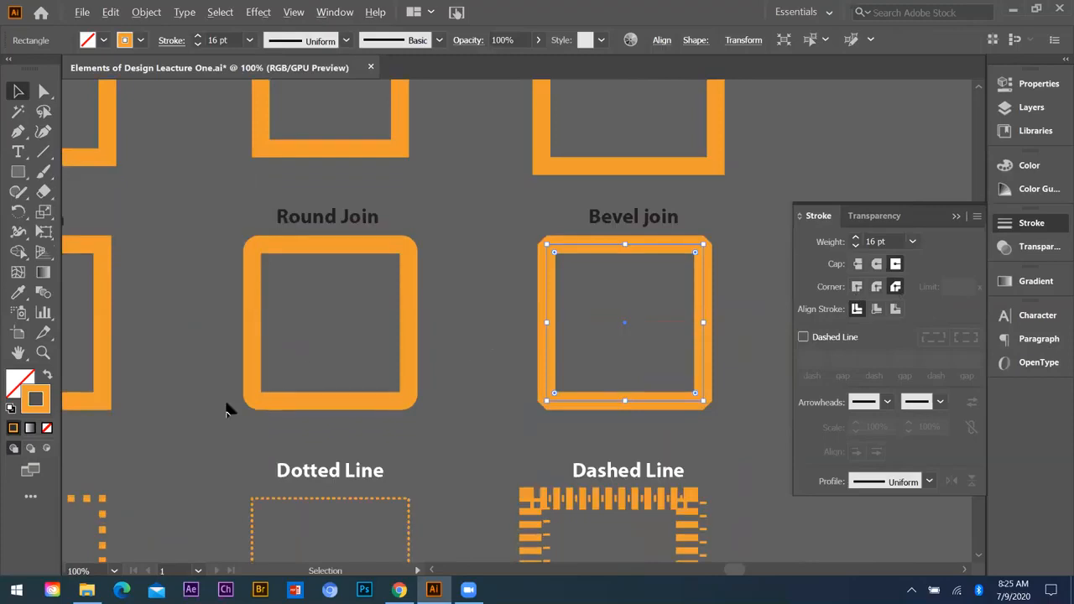
scroll(225, 408, down, 2)
scroll(210, 294, up, 2)
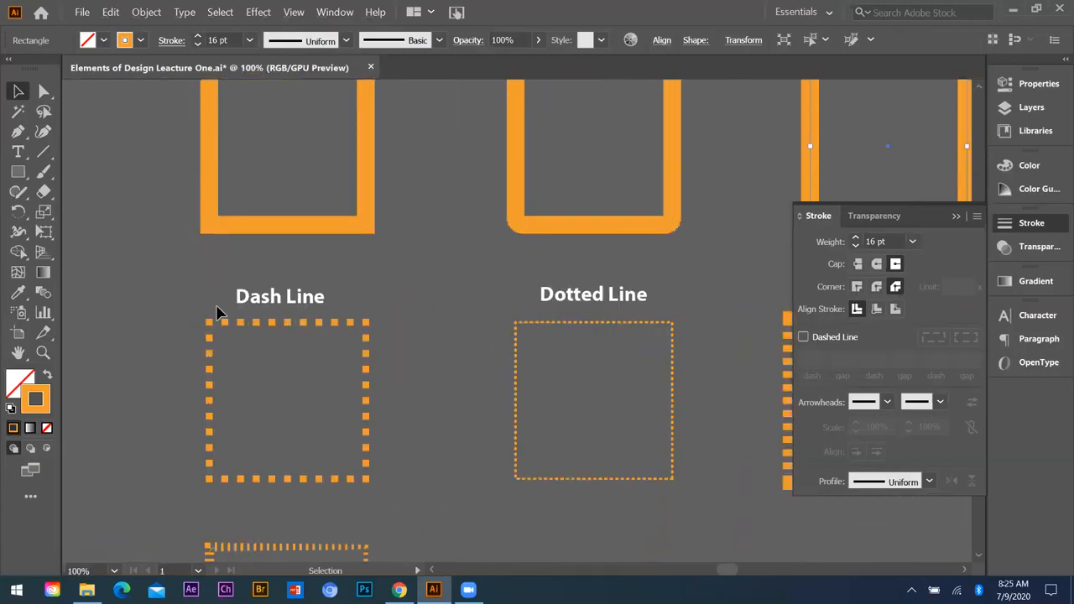
scroll(216, 312, down, 1)
click(232, 271)
scroll(197, 299, down, 3)
key(m)
drag(293, 306, 344, 358)
scroll(323, 339, up, 4)
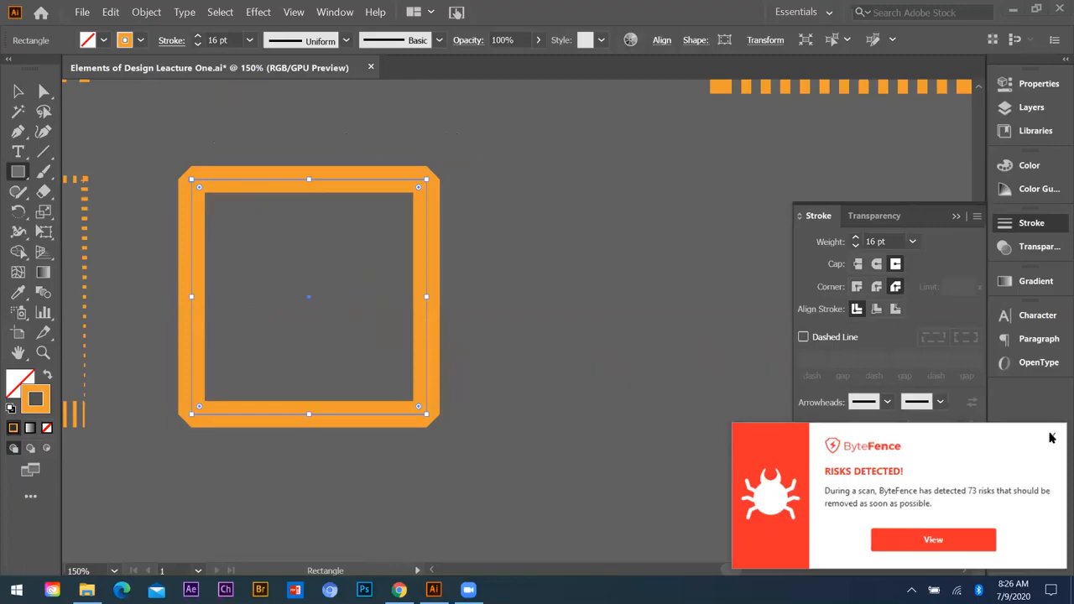
click(1050, 436)
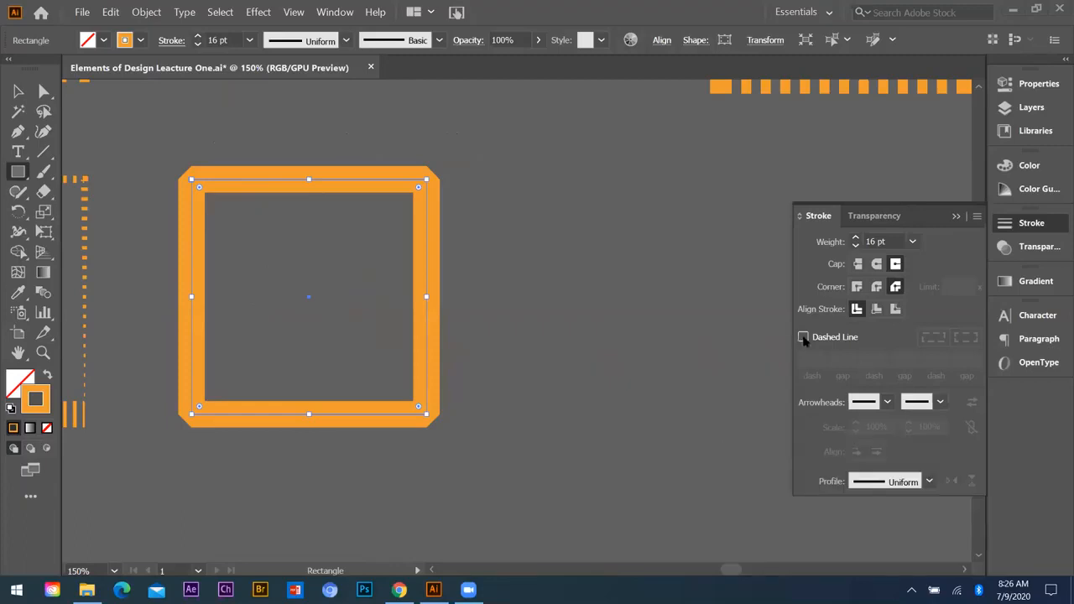
Step: Turn on the dashed line for the new square, try an 8 pt stroke weight, and set it to 5 pt
click(803, 337)
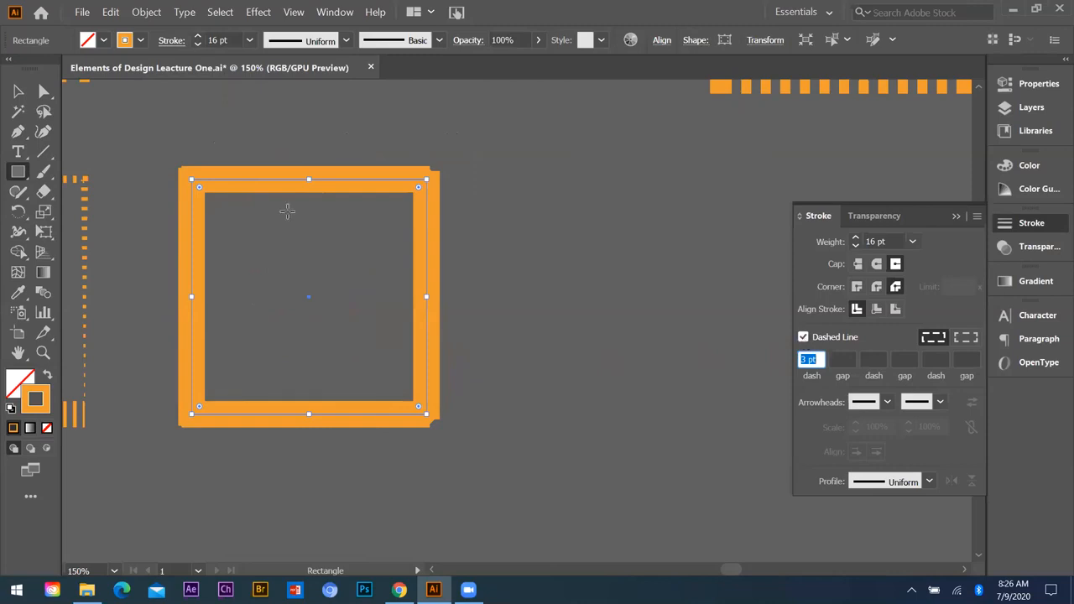
click(249, 40)
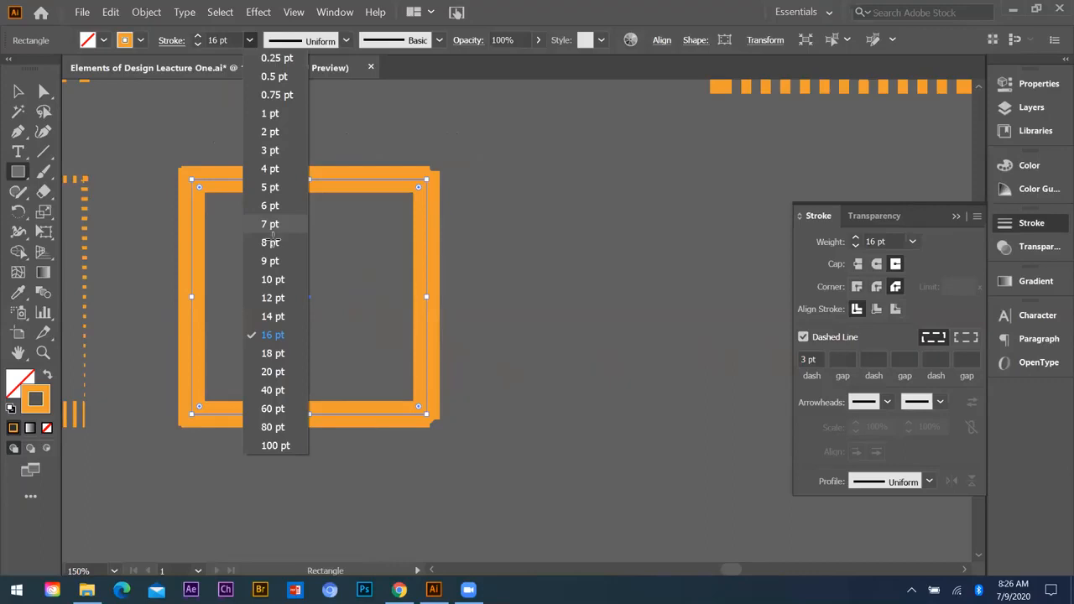
click(269, 242)
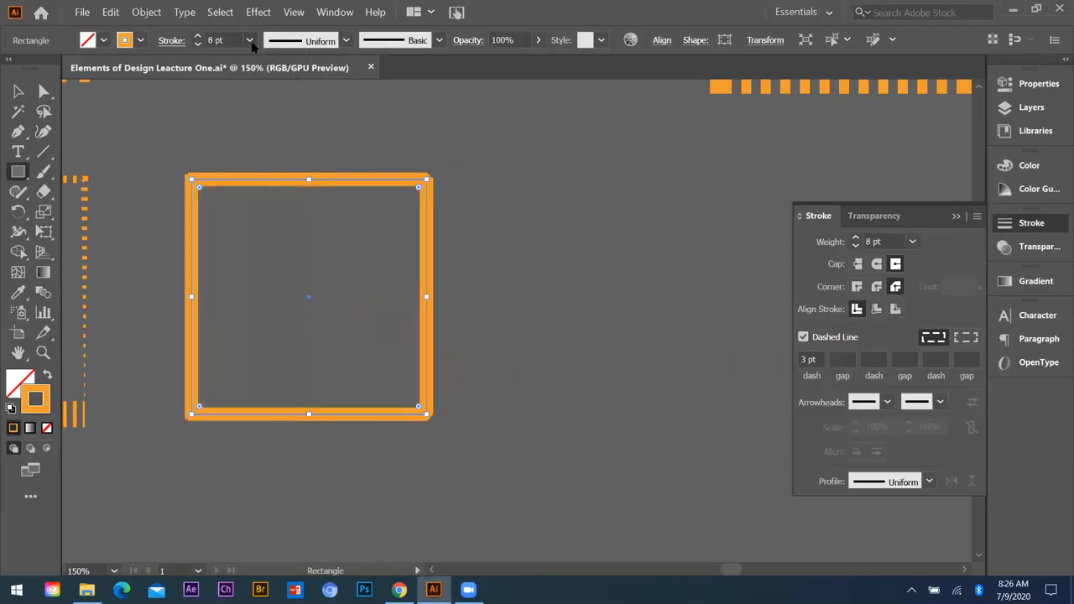
click(249, 40)
click(273, 190)
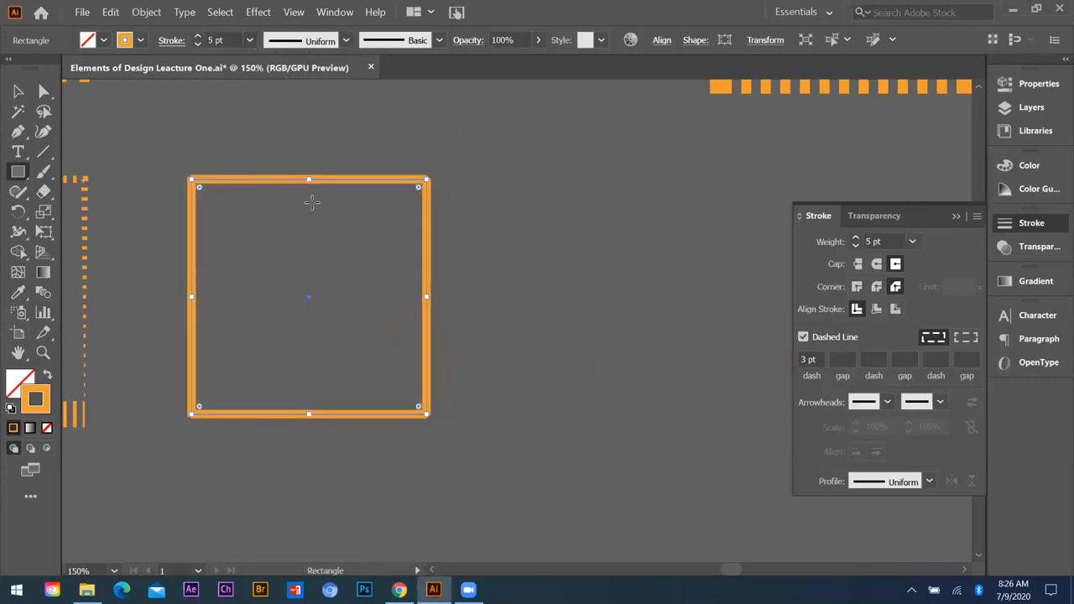
Step: Try a 2 pt dash on the new square and change the dash length to 9 pt
click(817, 358)
text(2)
key(Return)
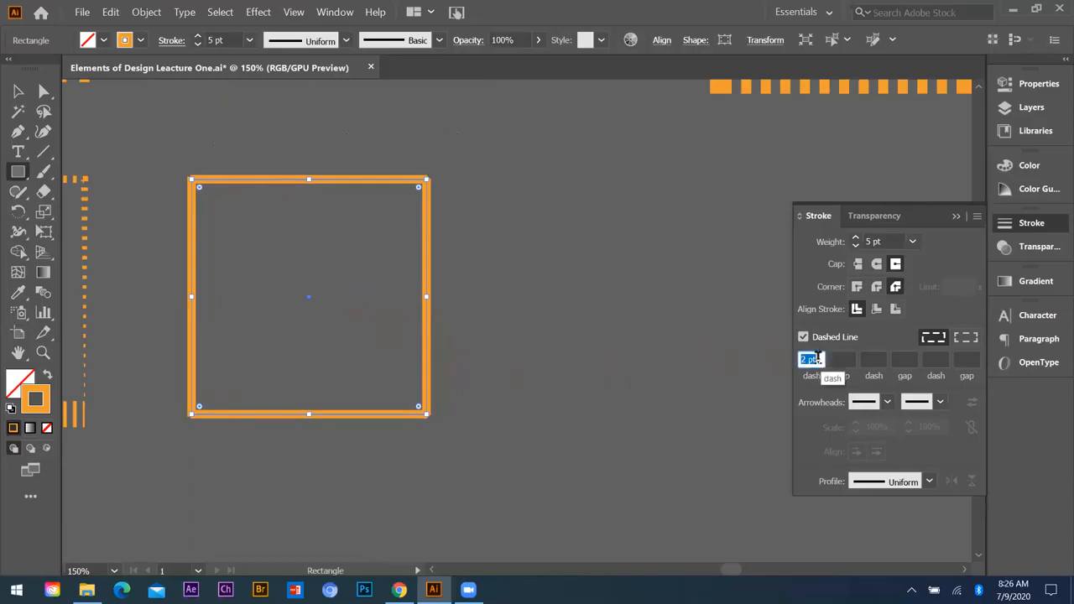
text(9)
key(Return)
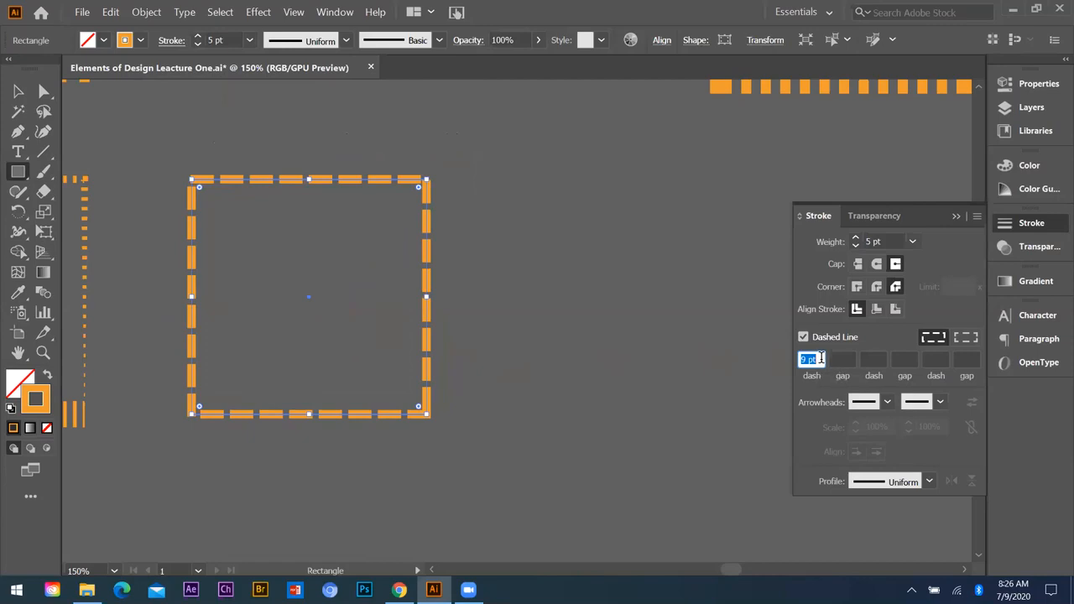
Step: Lengthen and shorten the square's dashes in increments, finishing with a 12 pt dash
click(817, 358)
key(Up)
key(Up)
key(Up)
key(Up)
key(Up)
key(Up)
key(Up)
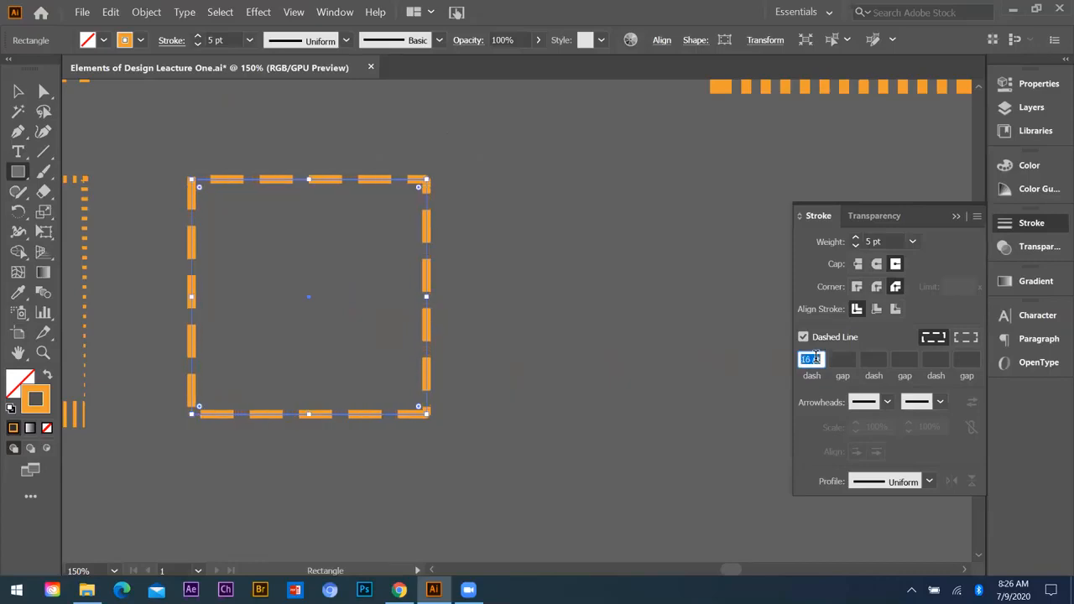
key(shift+Up)
key(Down)
key(Down)
key(Down)
key(Down)
key(Down)
key(Down)
key(Down)
key(Down)
key(Down)
key(Down)
key(Down)
key(Down)
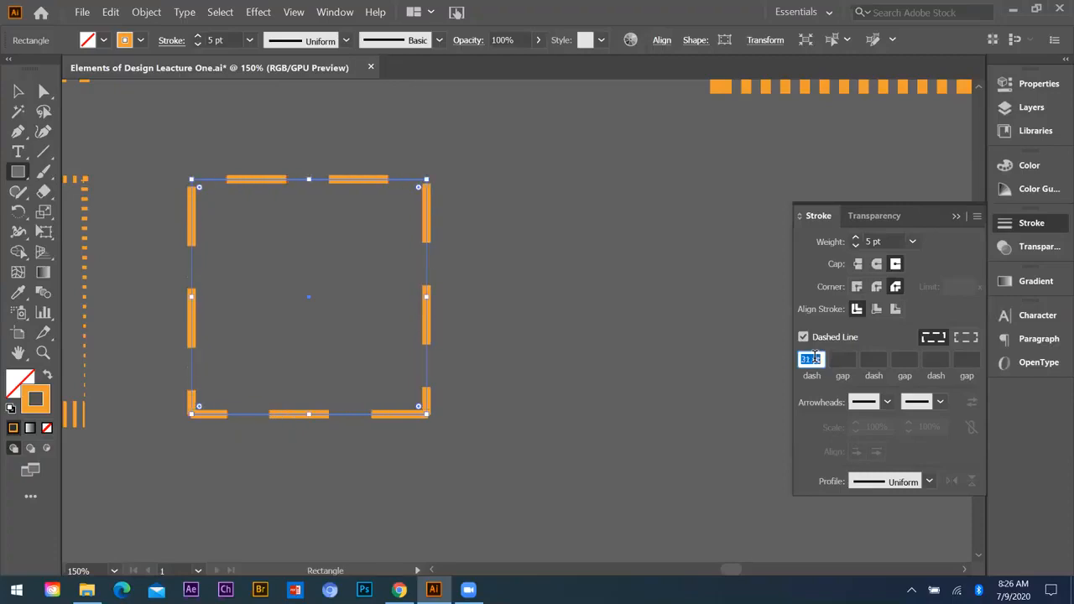
key(Down)
key(Down)
key(Down)
key(Down)
key(Down)
key(Down)
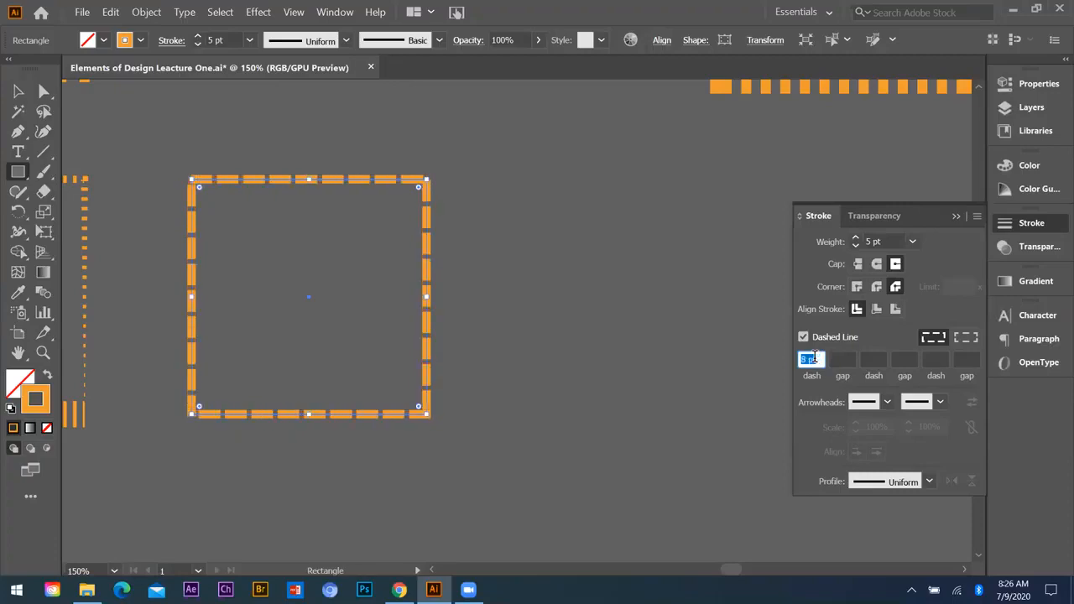
key(shift+Up)
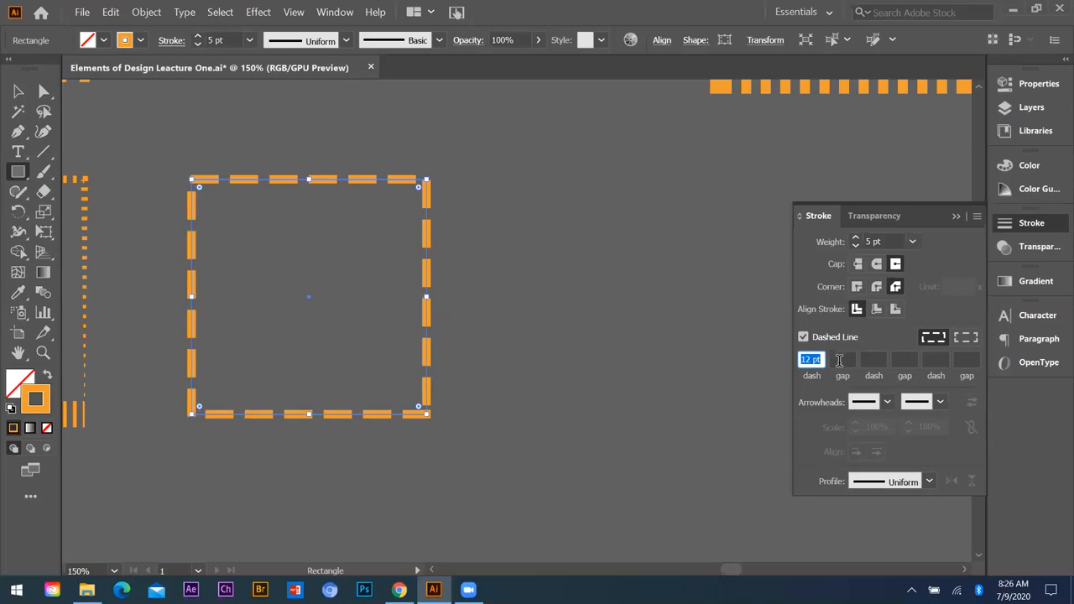
Step: Try gap values of 23 pt, 4 pt and 3 pt between the square's dashes
click(841, 360)
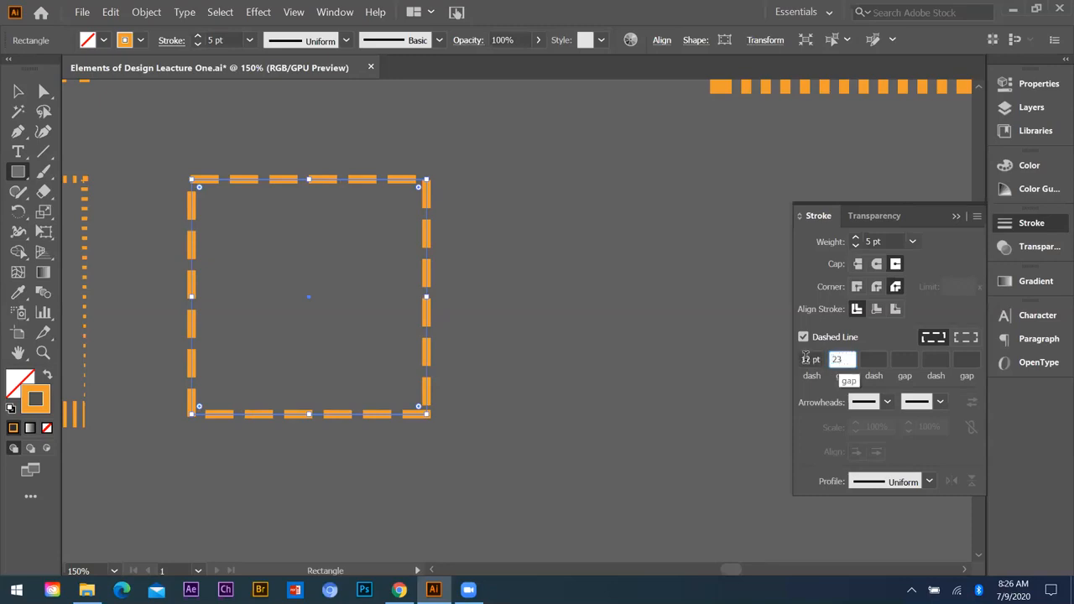
text(23)
key(BackSpace)
key(BackSpace)
text(12)
key(Return)
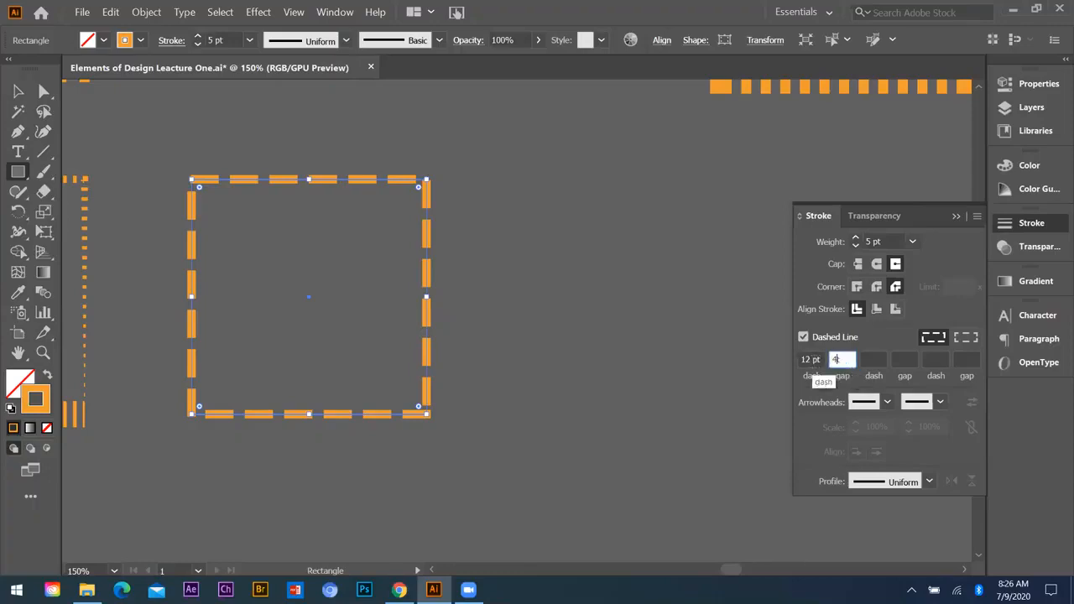
drag(852, 355, 814, 354)
text(3)
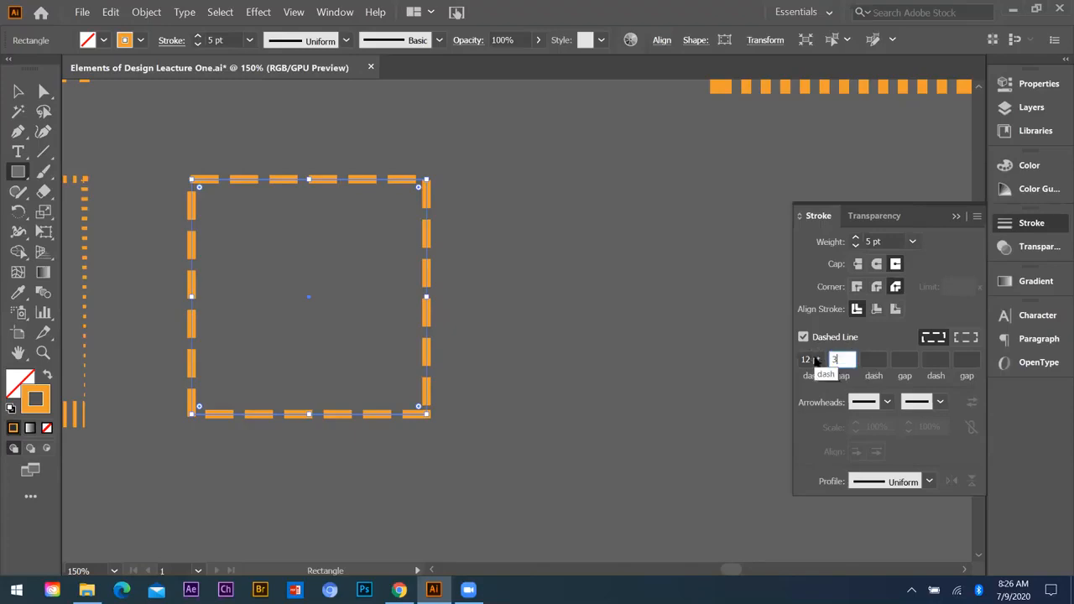
key(Return)
Step: Widen the gap between the square's dashes to 36 pt, and reduce it to 11 pt
click(846, 357)
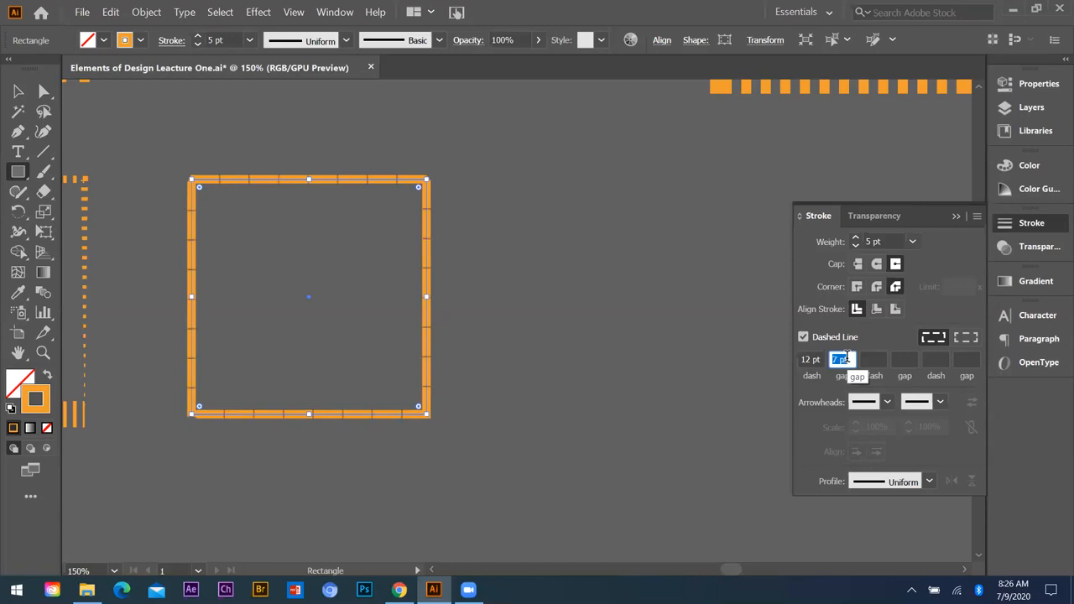
key(Up)
key(Up)
key(Up)
key(Up)
key(Up)
key(Up)
key(Up)
key(Up)
key(Up)
key(Up)
key(Up)
key(Up)
key(Up)
key(Up)
key(Up)
key(Up)
key(Up)
key(Up)
key(Up)
key(Up)
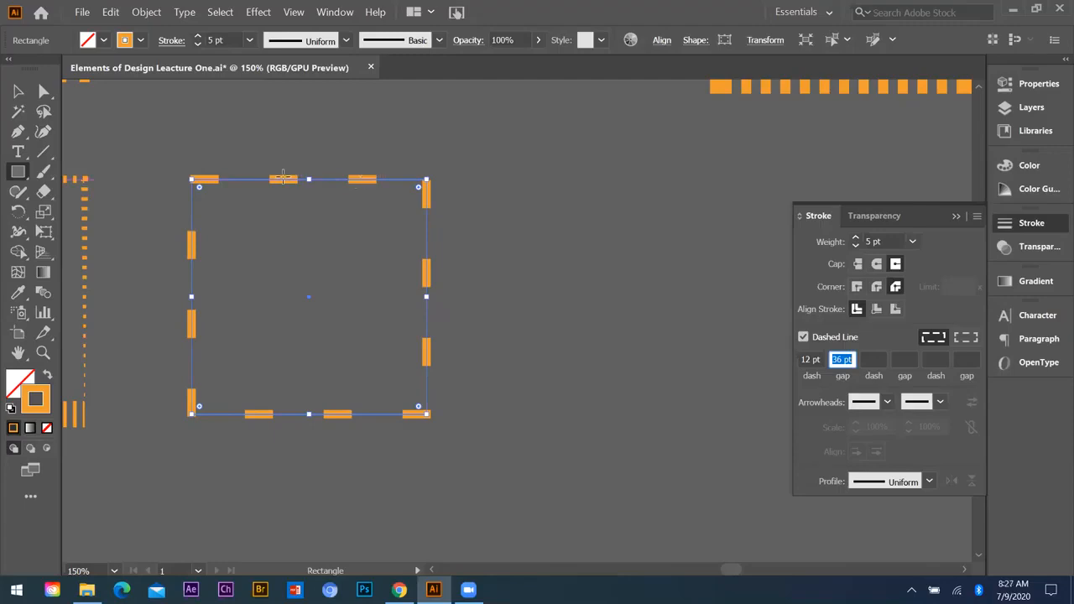
scroll(845, 363, down, 9)
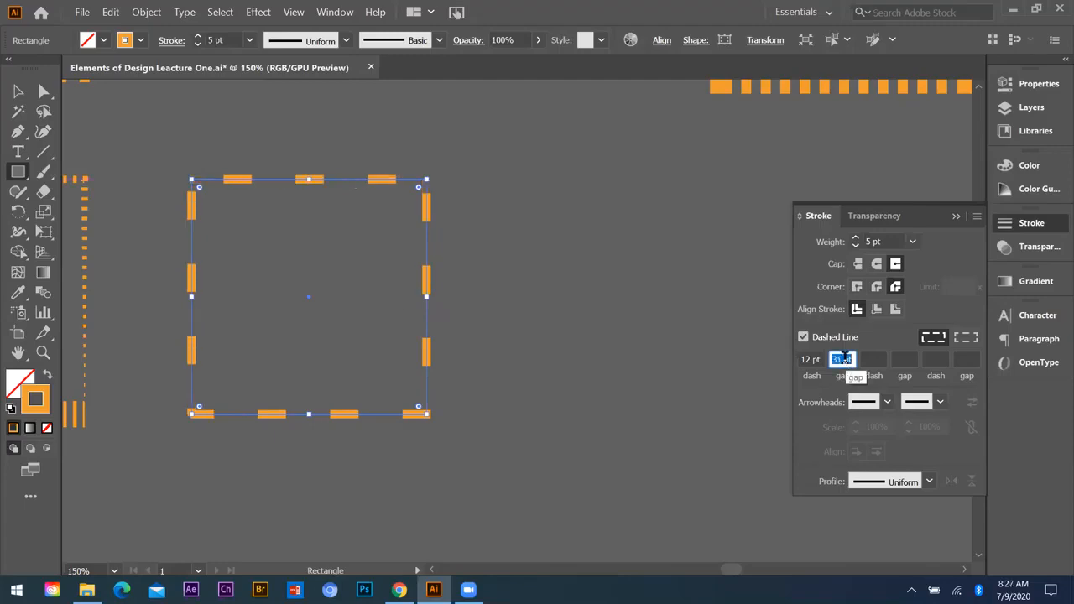
scroll(843, 359, down, 14)
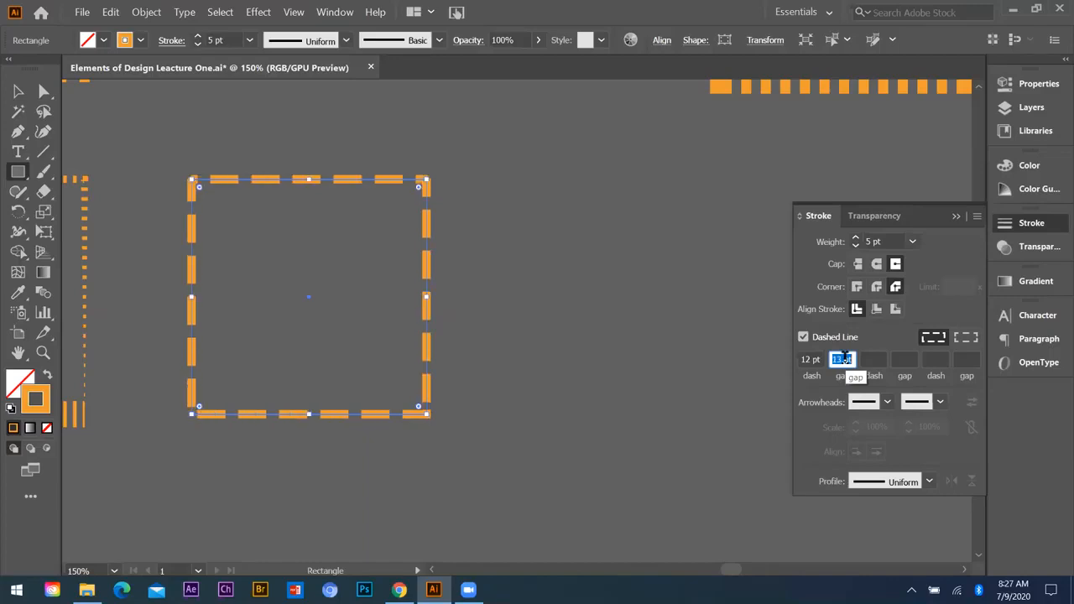
scroll(843, 358, down, 2)
Step: Shorten the square's dashes to 0 pt, and bring the dash length back up to 10 pt
click(814, 360)
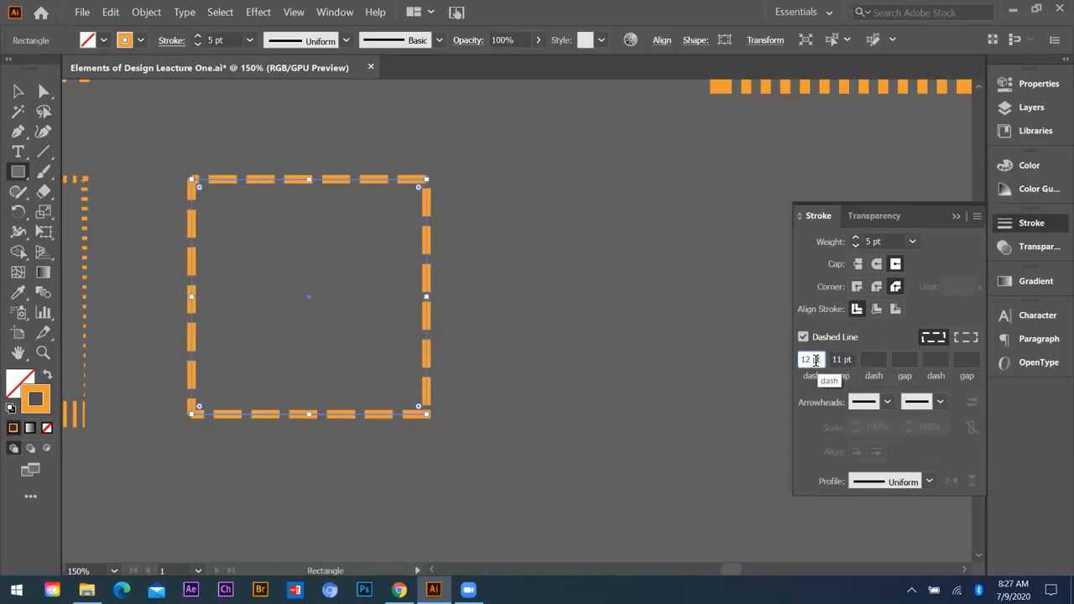
scroll(815, 360, down, 10)
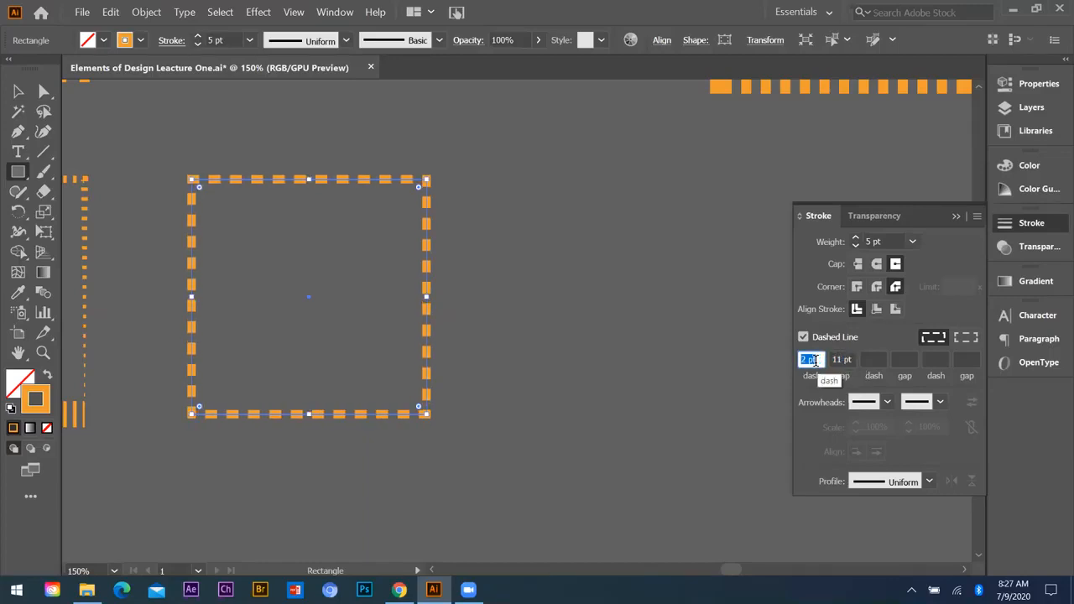
scroll(814, 360, down, 1)
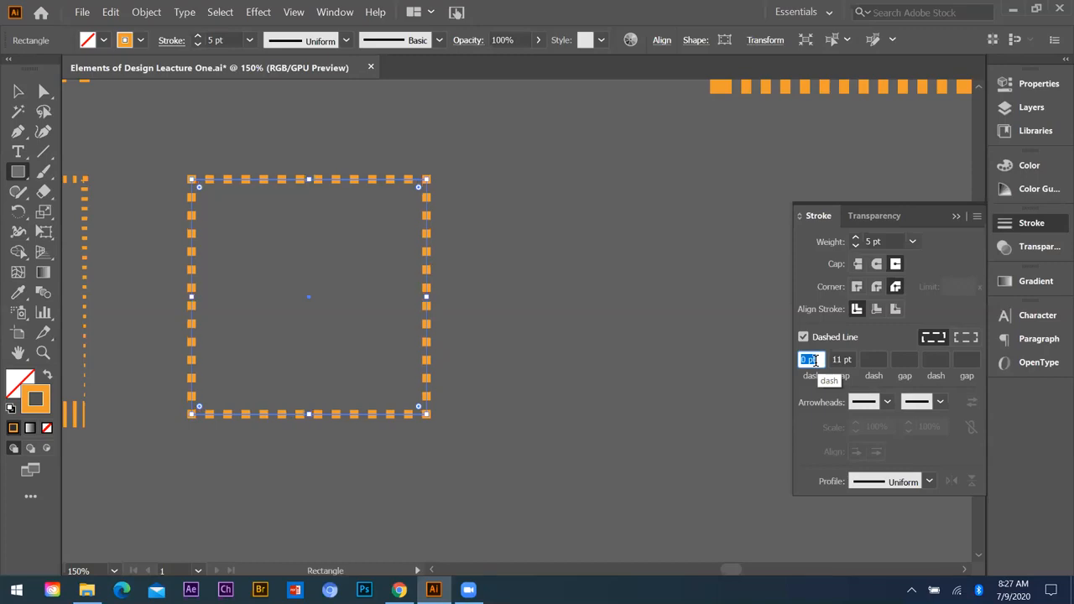
scroll(815, 360, up, 10)
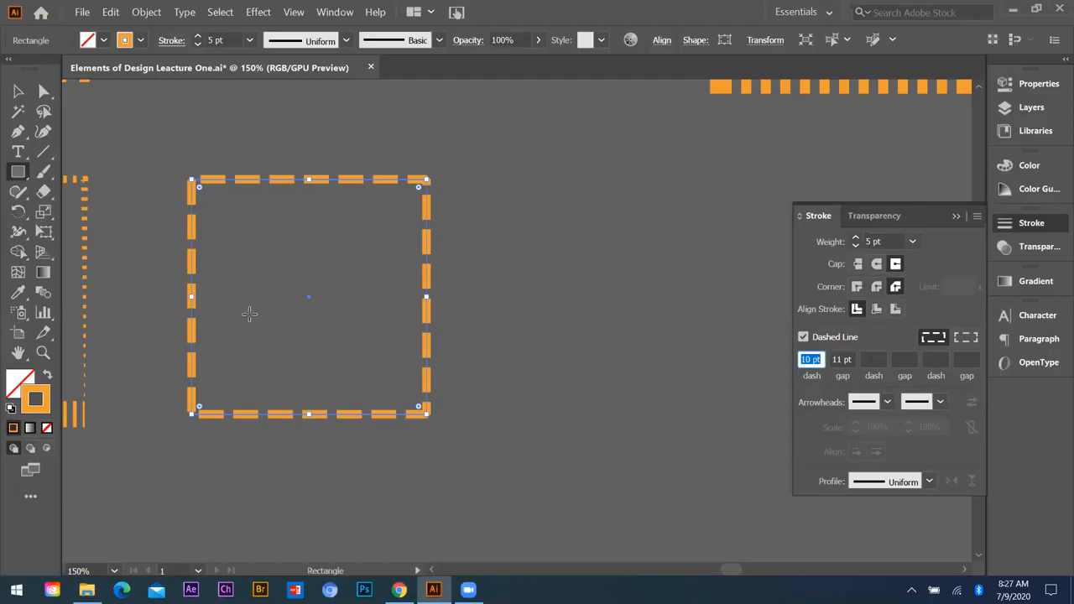
Step: Select the Dotted Line sample square and view its dash settings and the available stroke weights
scroll(248, 312, down, 4)
scroll(280, 295, up, 1)
scroll(279, 295, up, 2)
click(24, 96)
click(192, 202)
scroll(268, 325, up, 2)
click(215, 140)
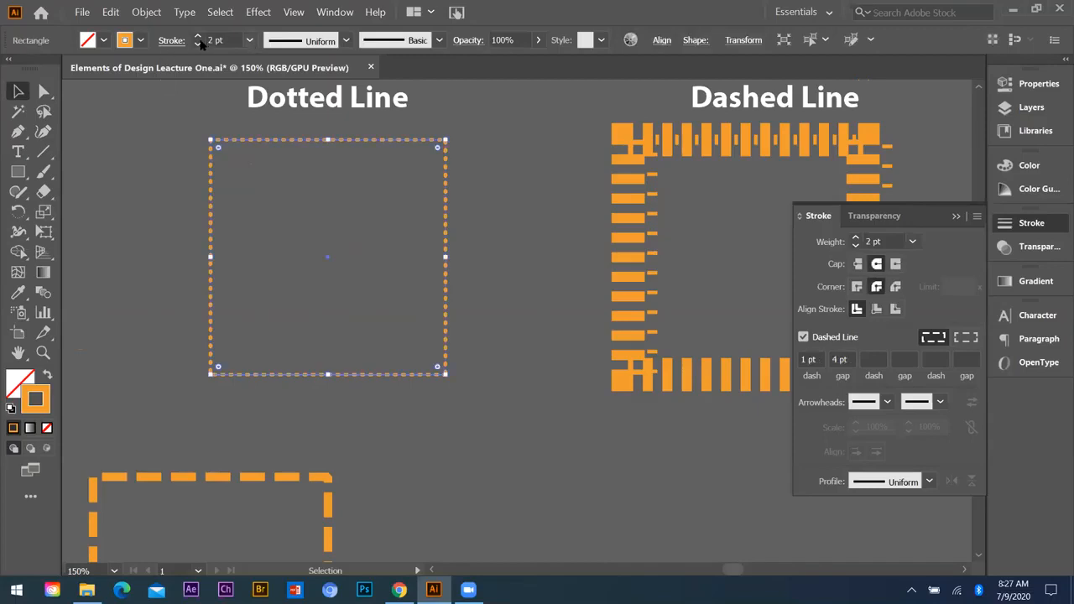
click(250, 41)
click(252, 42)
click(912, 241)
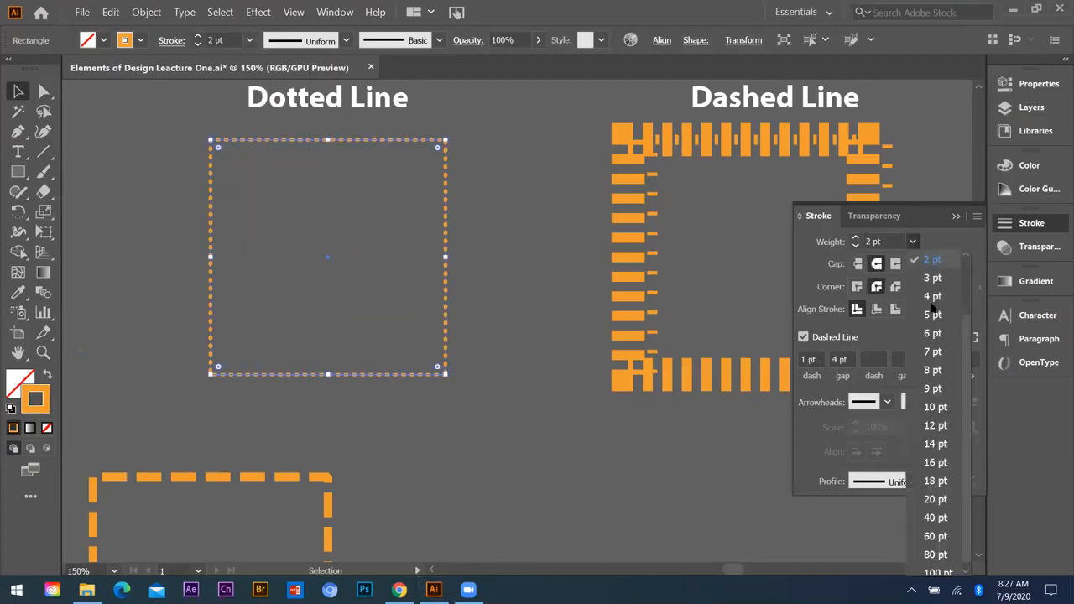
click(906, 242)
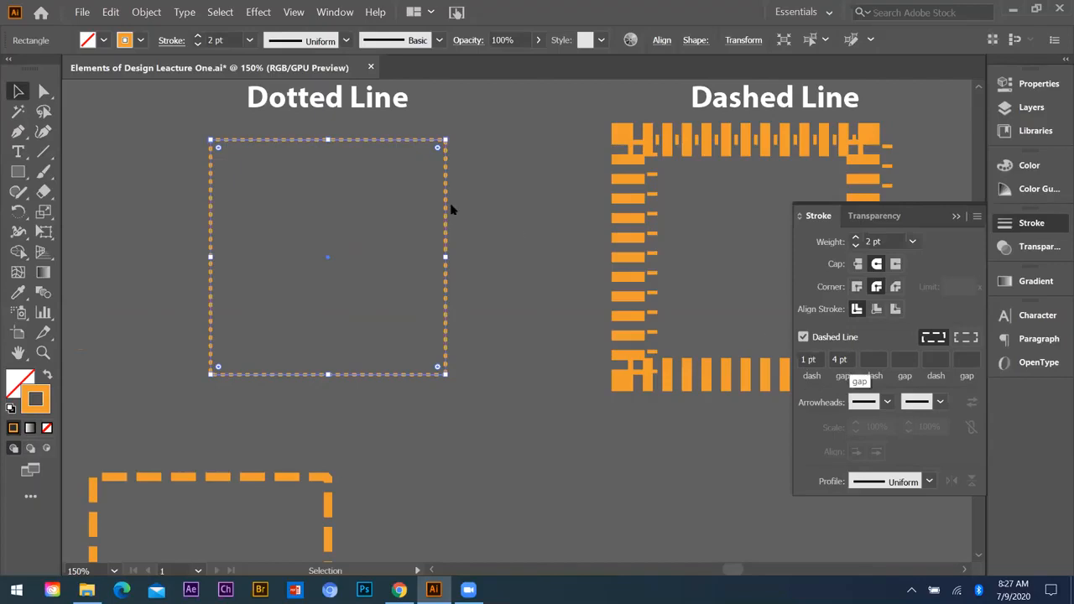
Step: Examine the Dotted Line sample's round-capped dots up close
scroll(448, 207, up, 4)
click(445, 303)
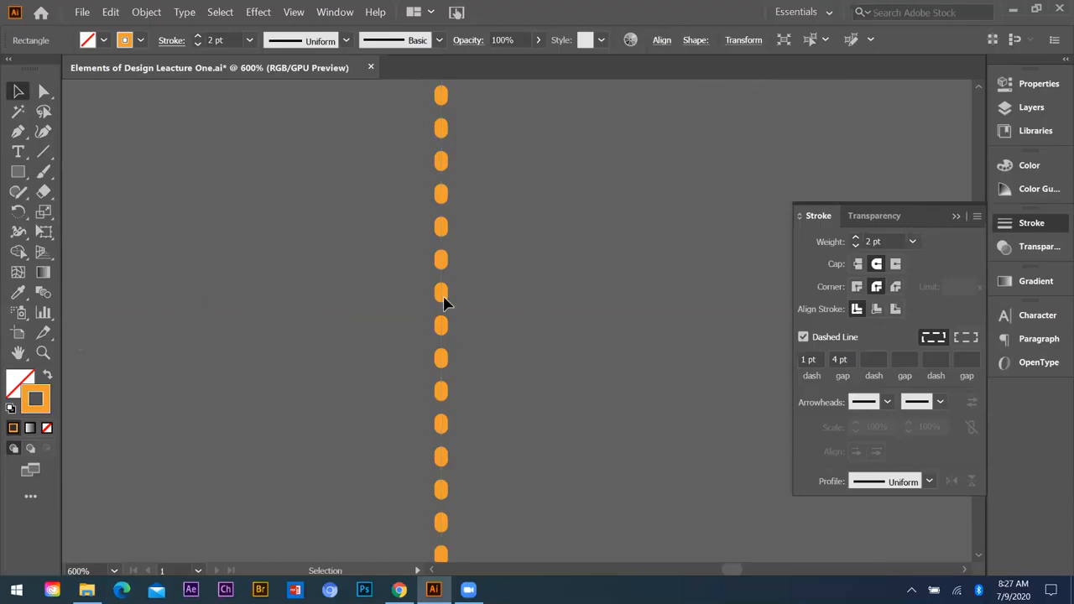
scroll(403, 220, down, 3)
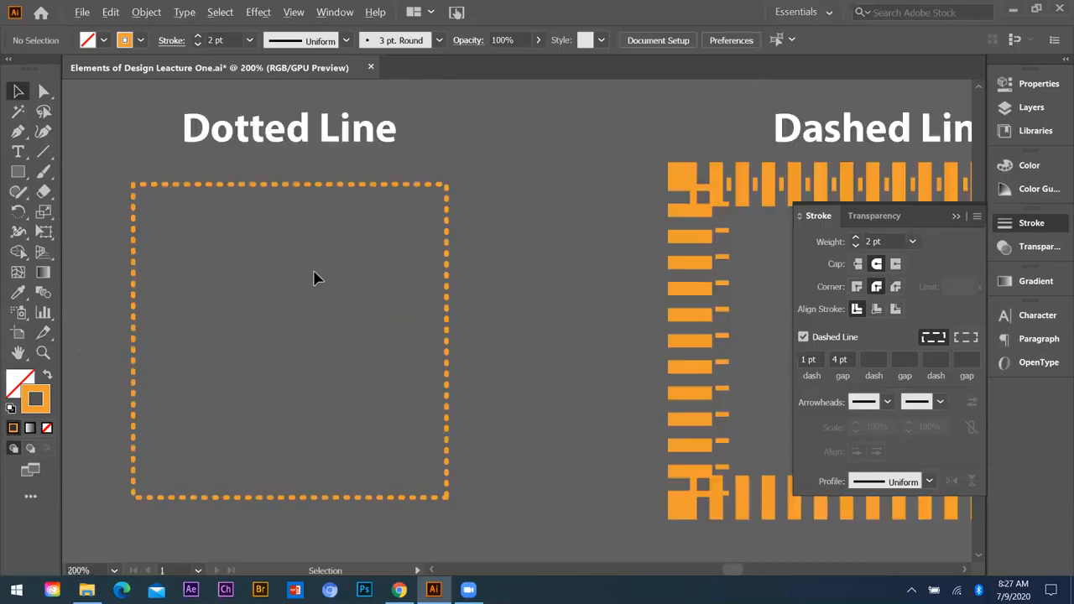
scroll(411, 278, down, 2)
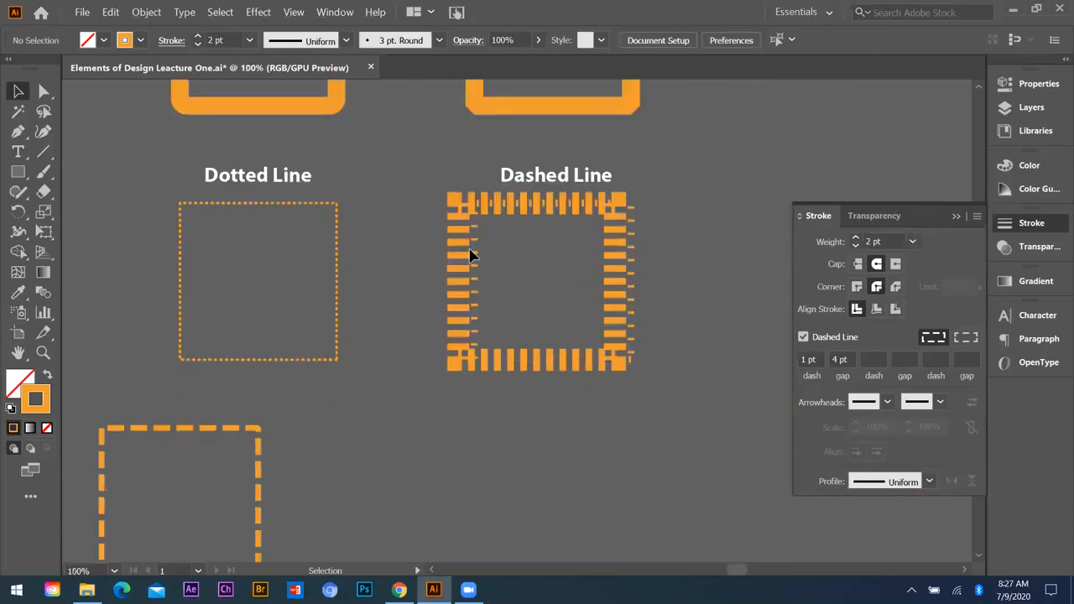
Step: Move both overlapping Dashed Line squares to the right of their label
click(602, 195)
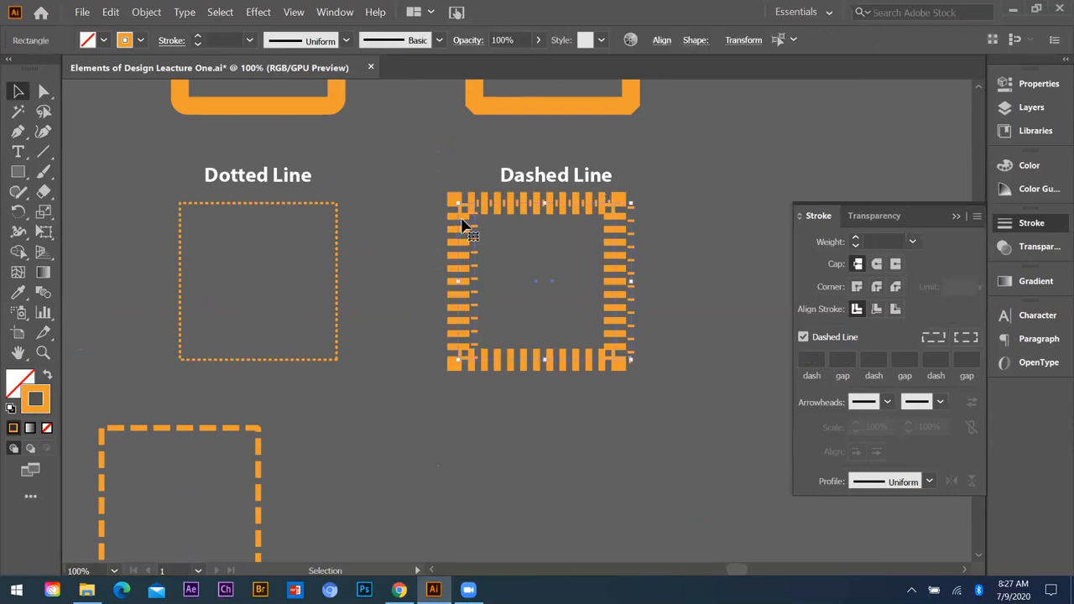
mouse_move(491, 208)
mouse_down()
mouse_move(524, 252)
mouse_move(654, 198)
mouse_move(638, 208)
mouse_up()
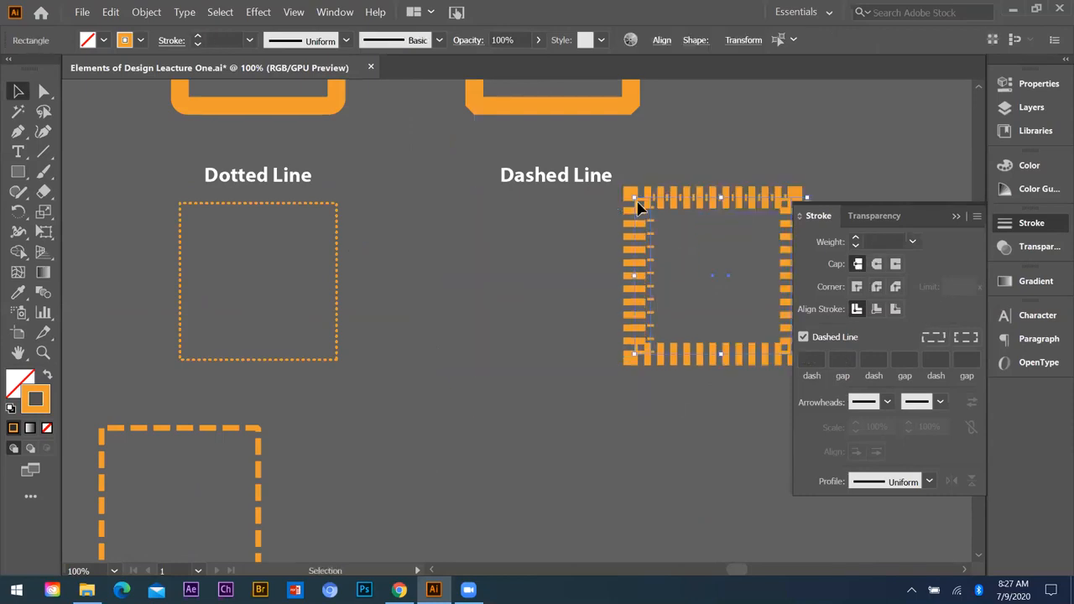
click(611, 245)
drag(558, 231, 541, 255)
key(ctrl+z)
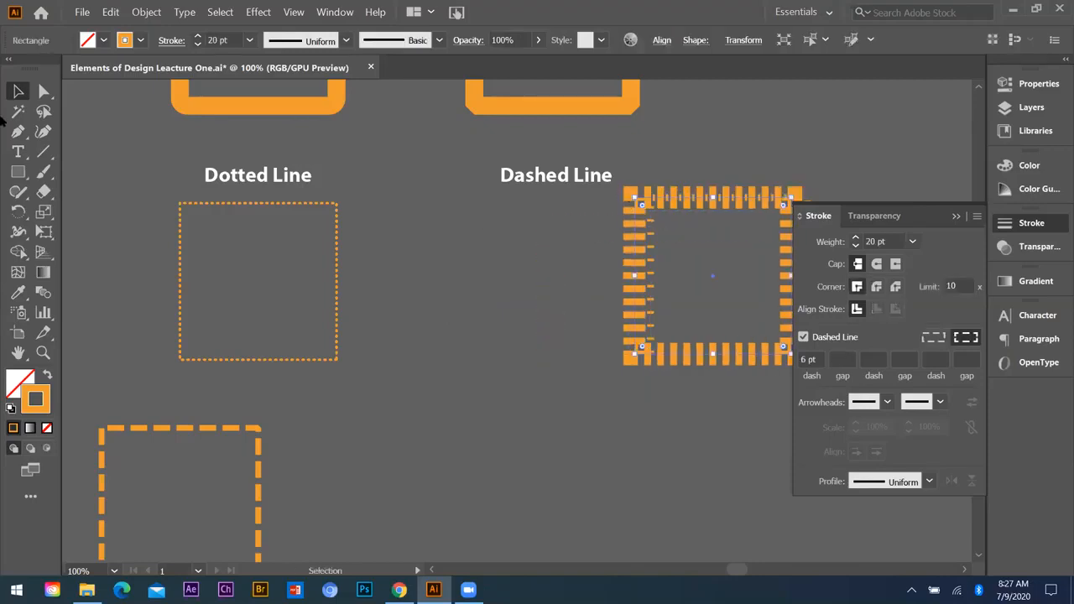
Step: Separate the thin dashed square from the thick one by moving it back beneath the Dashed Line label
click(630, 206)
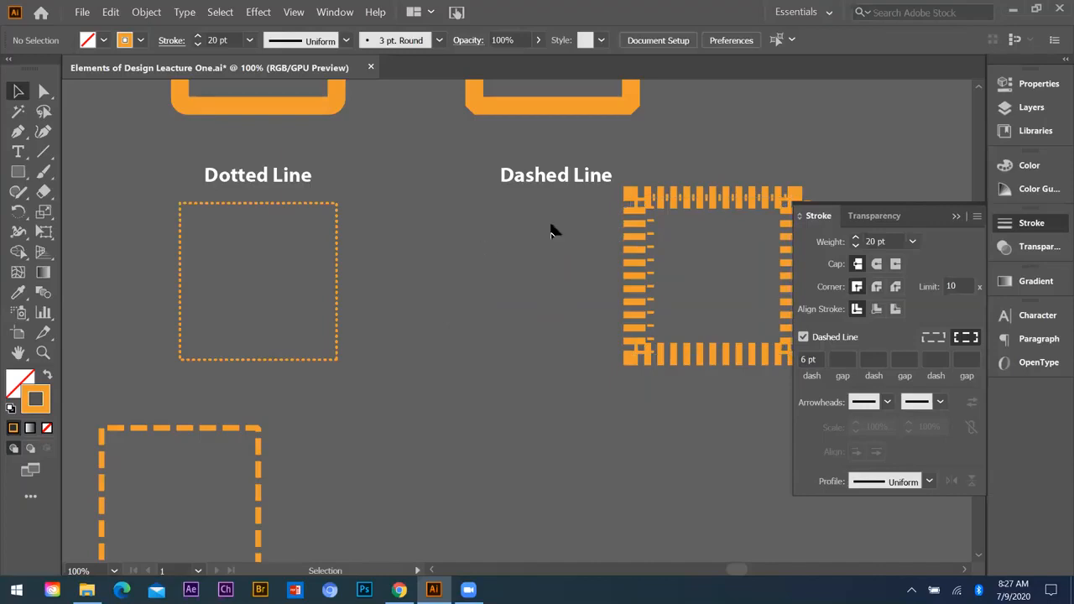
click(656, 194)
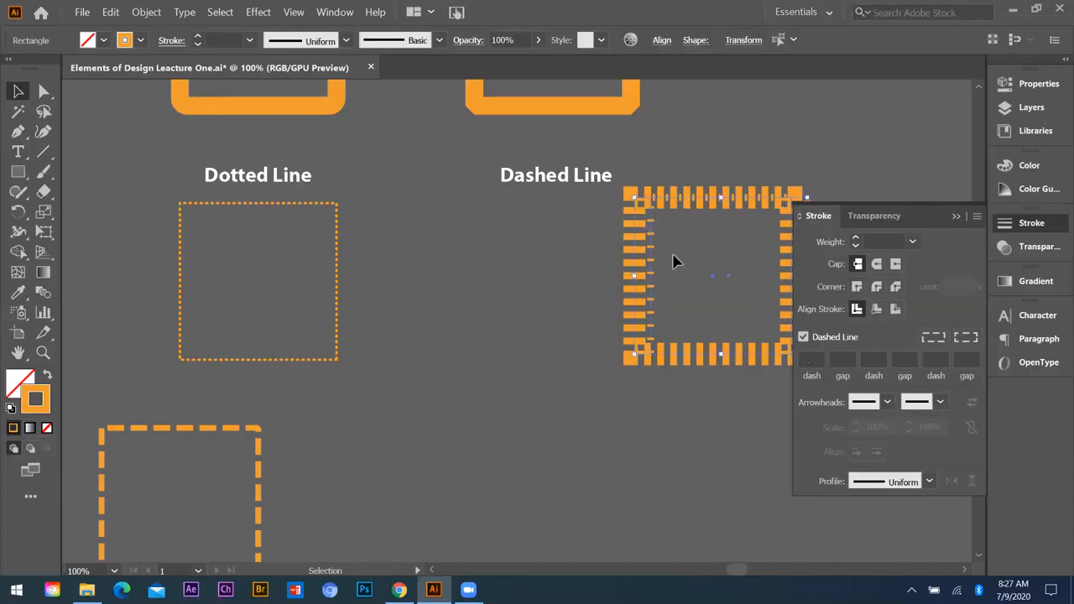
shift+click(649, 267)
drag(649, 267, 429, 278)
click(662, 233)
click(636, 197)
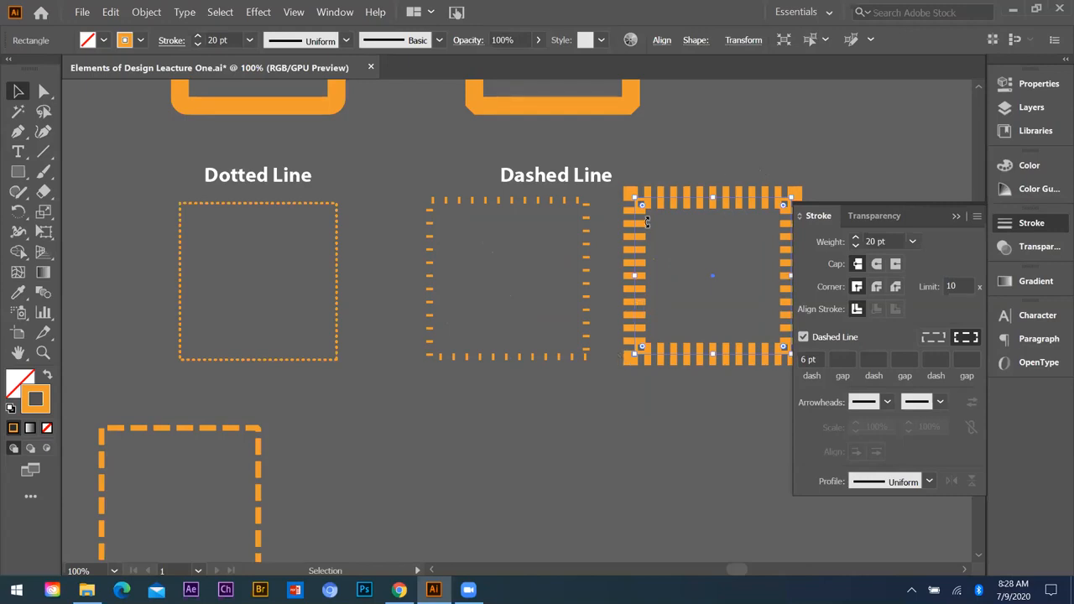
click(647, 153)
Step: Draw an open S-shaped curve with the Pen tool in the empty area below the Dashed Line samples
scroll(693, 198, down, 2)
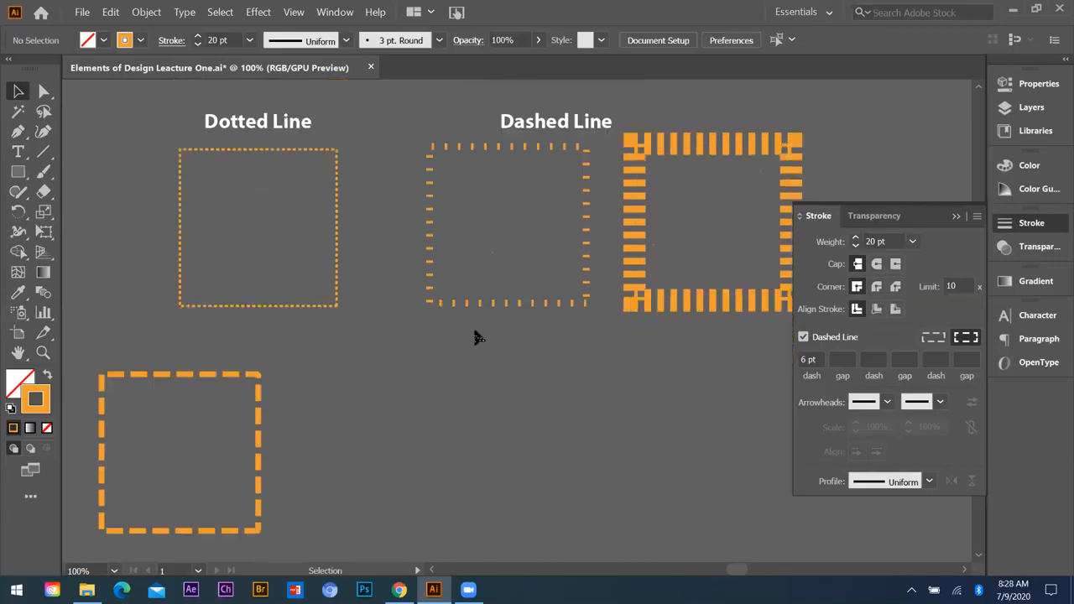
scroll(641, 379, down, 3)
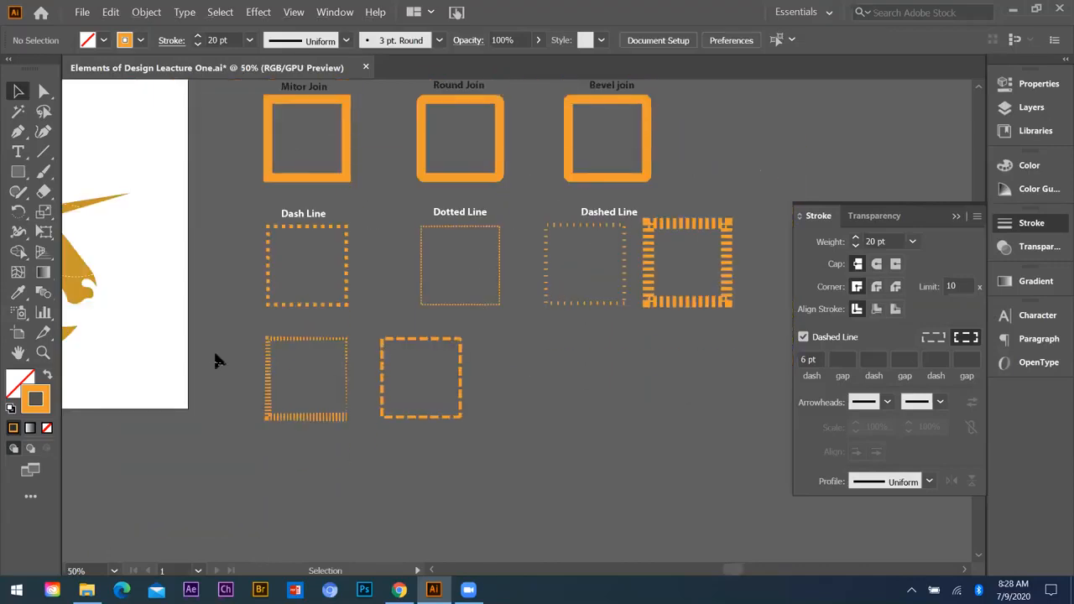
scroll(375, 367, up, 2)
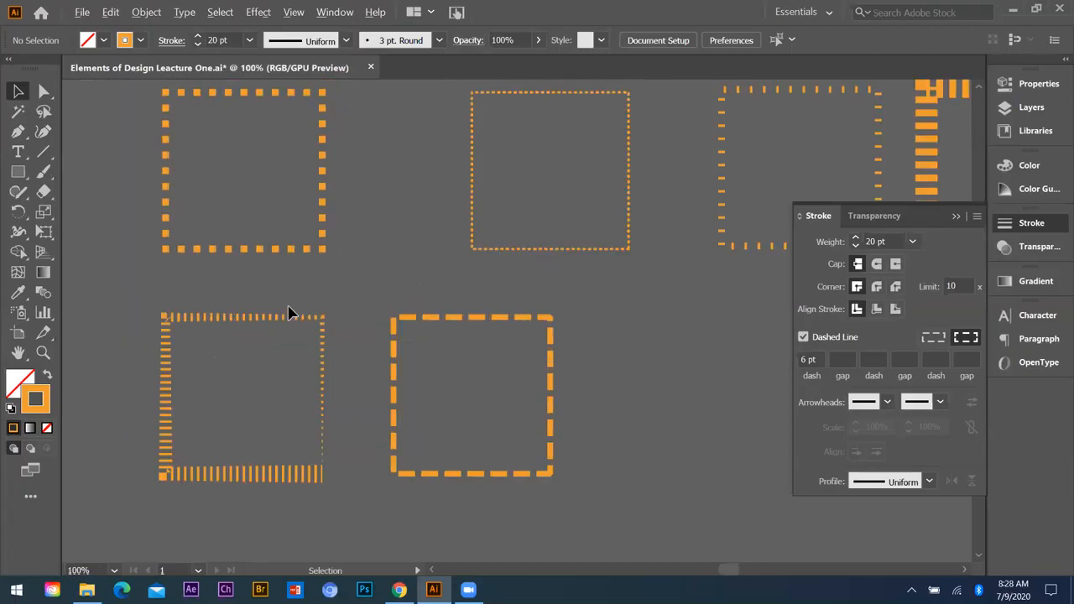
scroll(232, 333, down, 2)
click(10, 139)
scroll(419, 377, down, 1)
scroll(279, 350, up, 3)
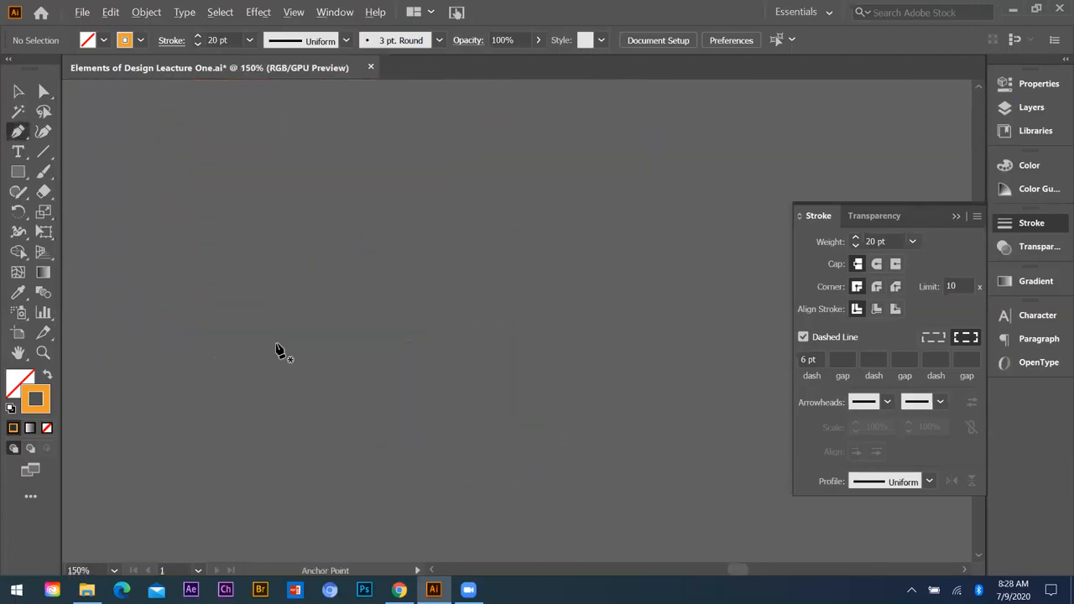
scroll(279, 351, down, 2)
click(264, 377)
mouse_move(358, 300)
mouse_down()
mouse_move(456, 299)
mouse_move(508, 321)
mouse_move(487, 298)
mouse_up()
drag(489, 229, 525, 252)
key(Escape)
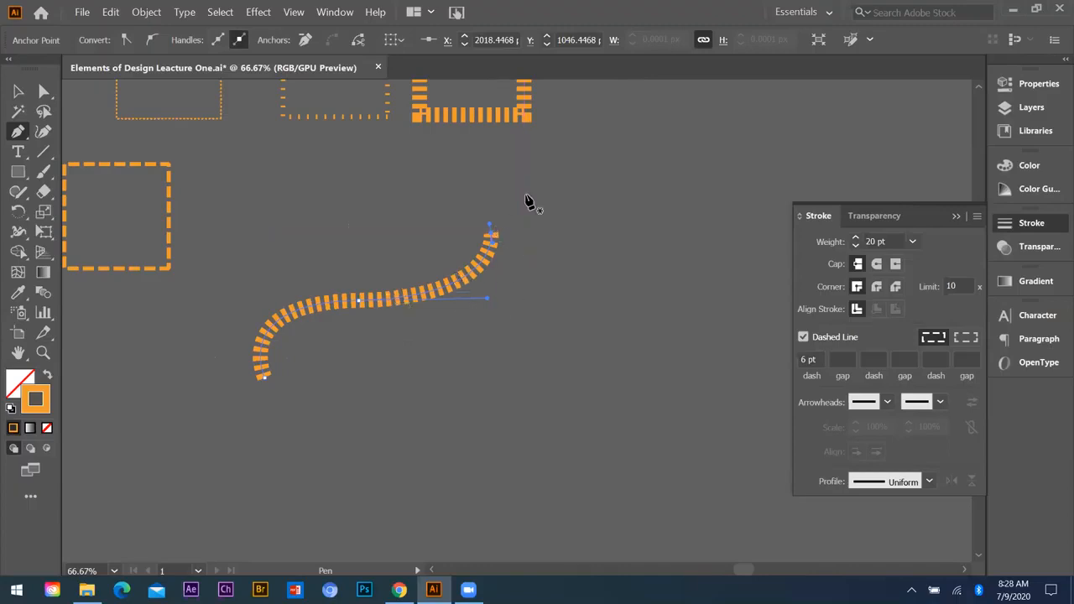
Step: Give the dashed S-curve a half-white arrowhead at its start and Arrow 17 at its end, with a 7 pt stroke weight
click(887, 403)
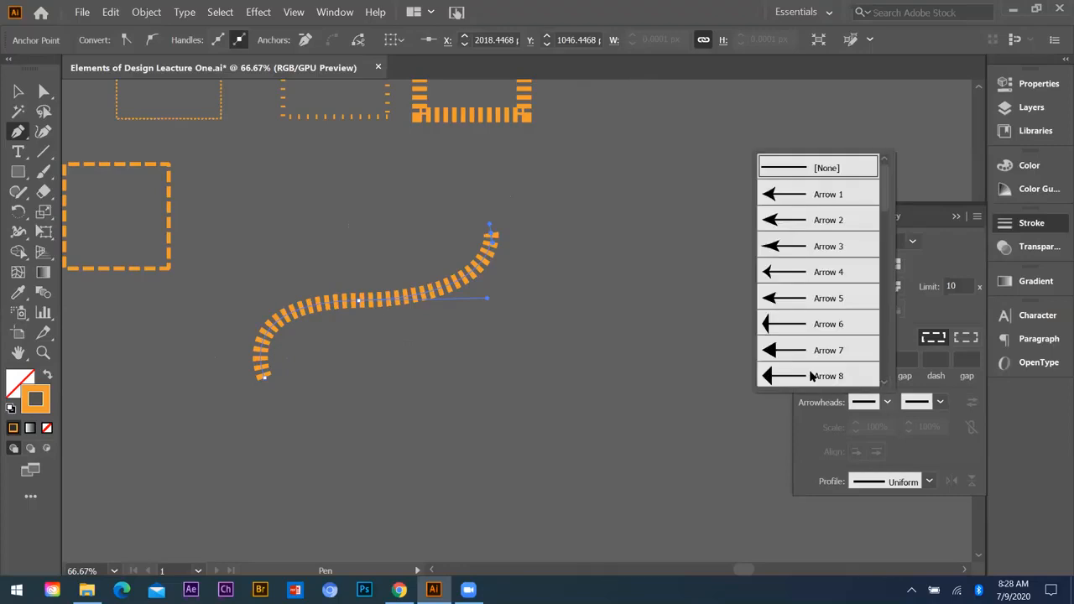
click(769, 350)
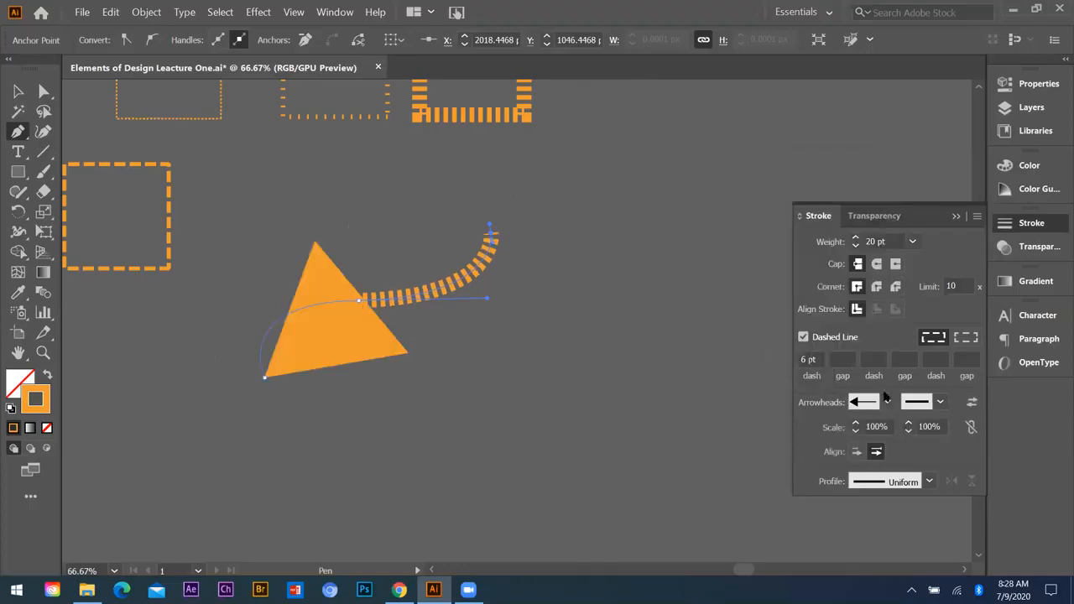
click(887, 402)
click(789, 374)
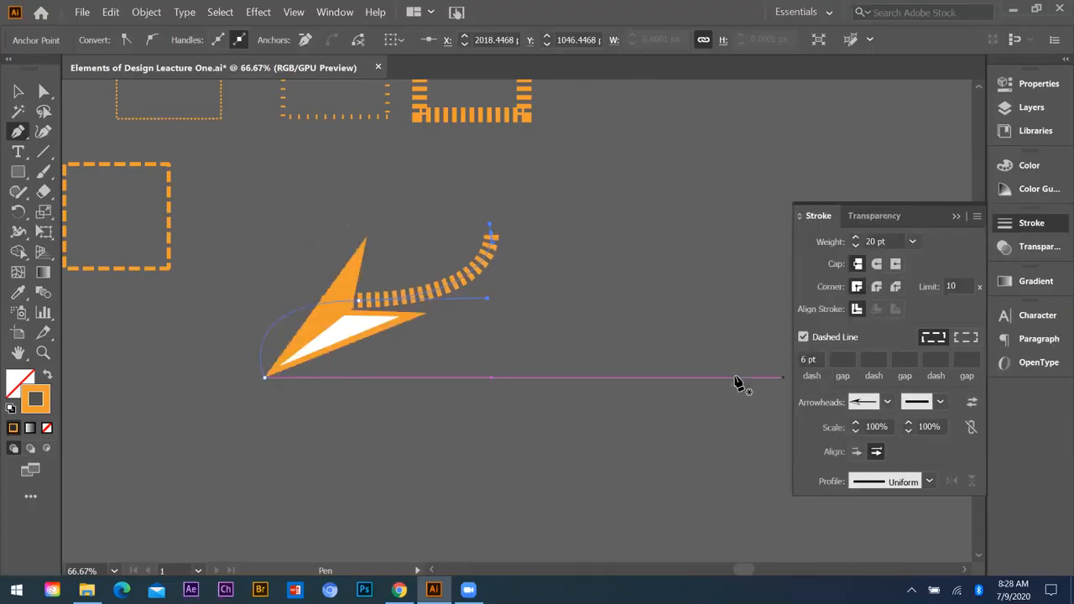
click(939, 403)
scroll(864, 306, down, 4)
scroll(868, 313, down, 1)
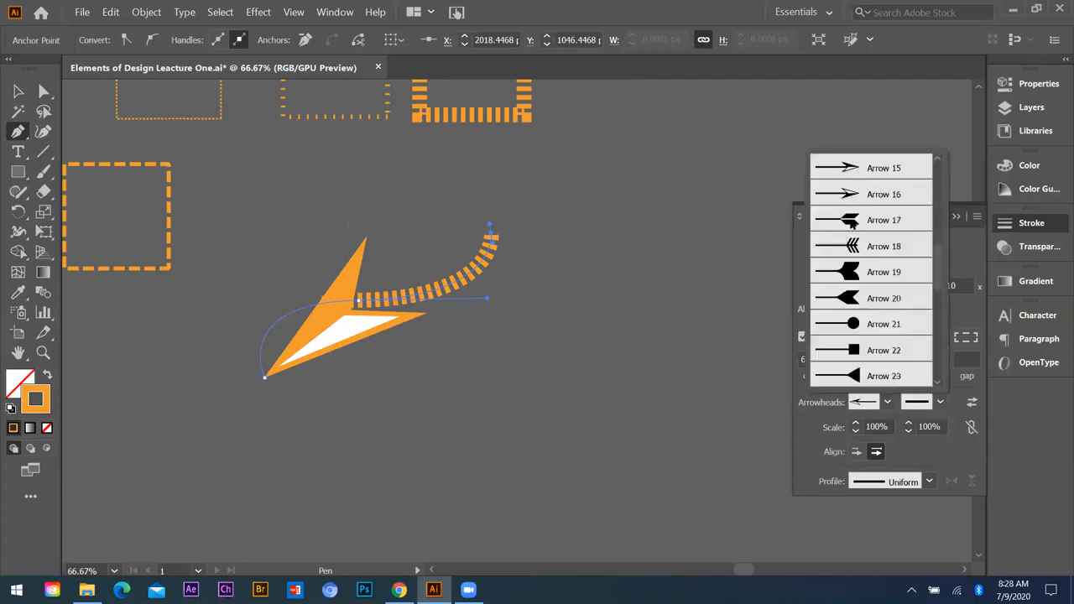
click(849, 221)
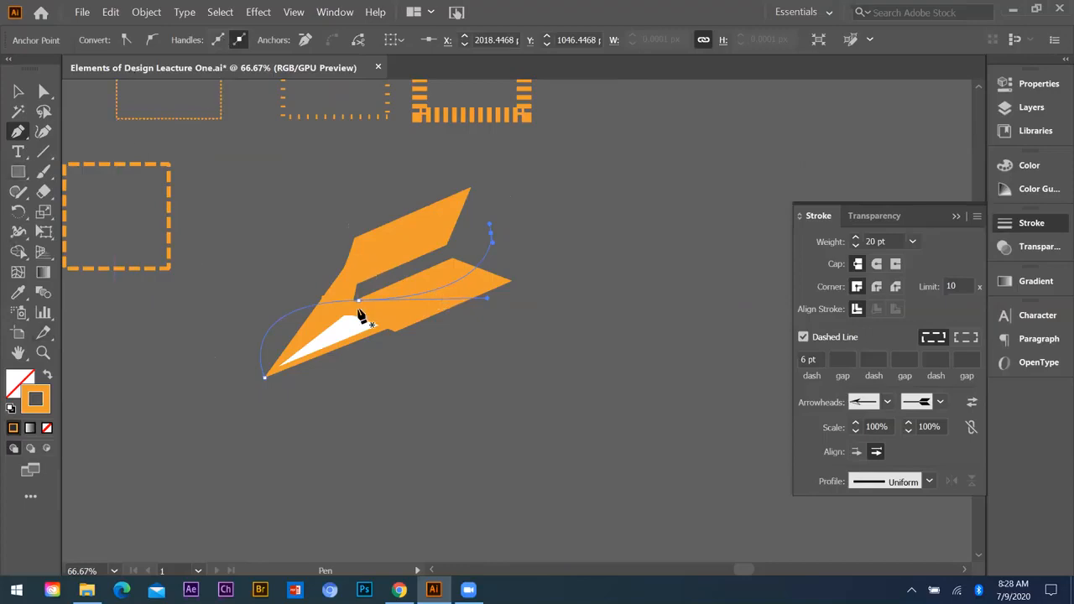
click(912, 242)
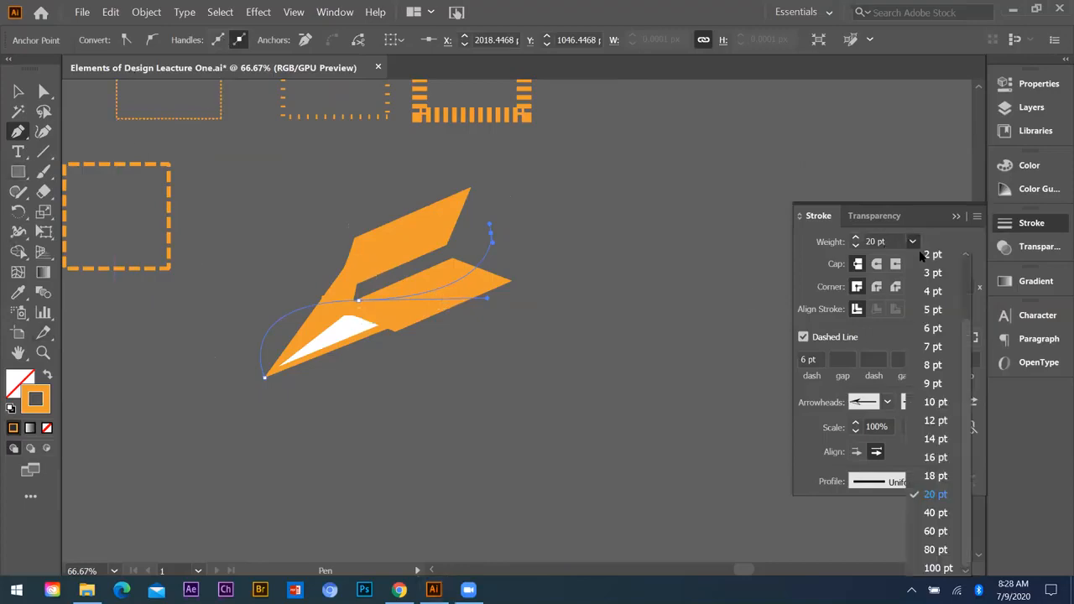
click(937, 347)
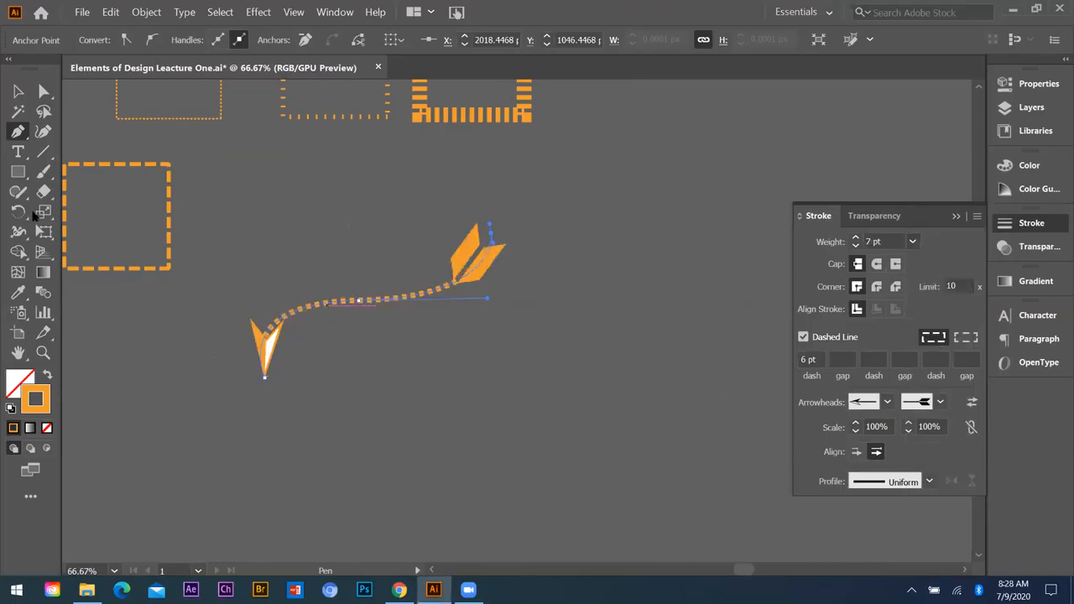
Step: Rotate the dashed arrow clockwise so it slopes down from its arrowhead to its feathered tail, and deselect it
click(18, 90)
click(530, 295)
scroll(475, 223, down, 1)
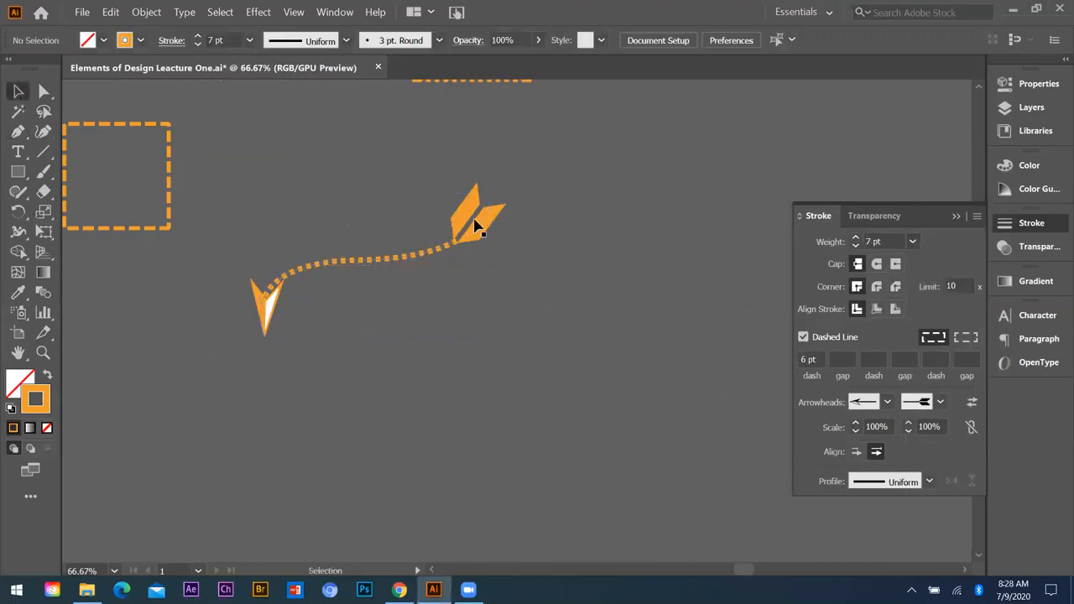
drag(483, 210, 598, 352)
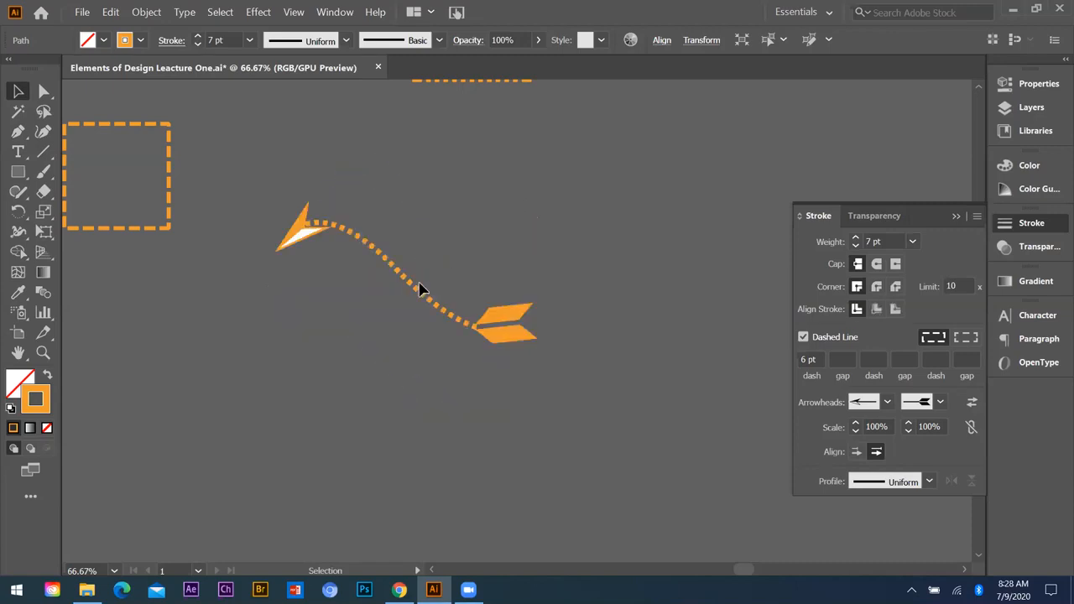
click(360, 270)
Step: Draw a second wavy curve with the Pen tool below the dashed arrow and make its stroke solid
click(18, 134)
click(221, 394)
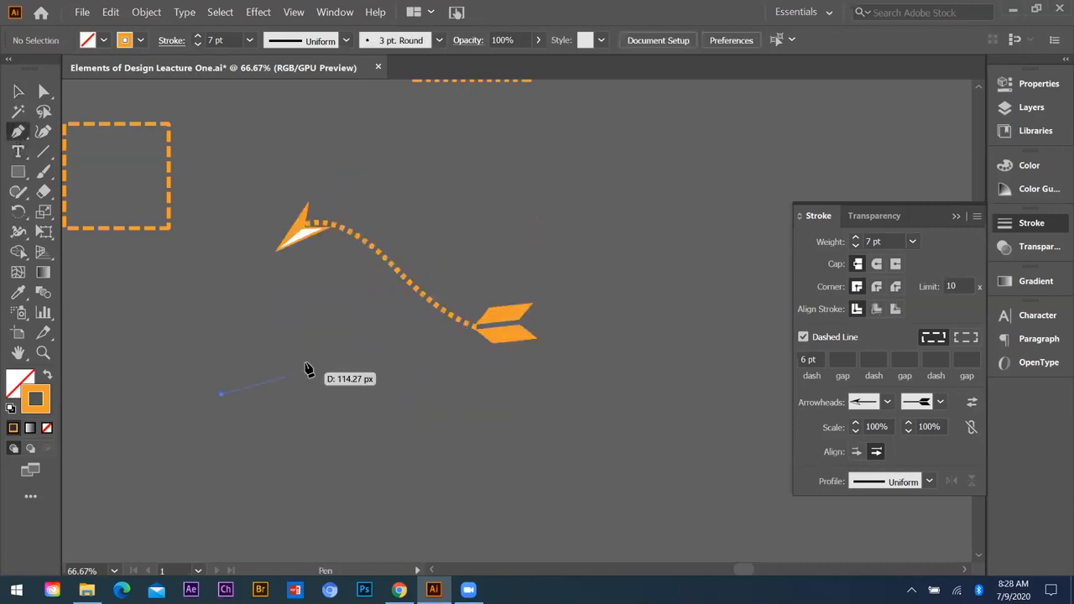
drag(308, 361, 431, 393)
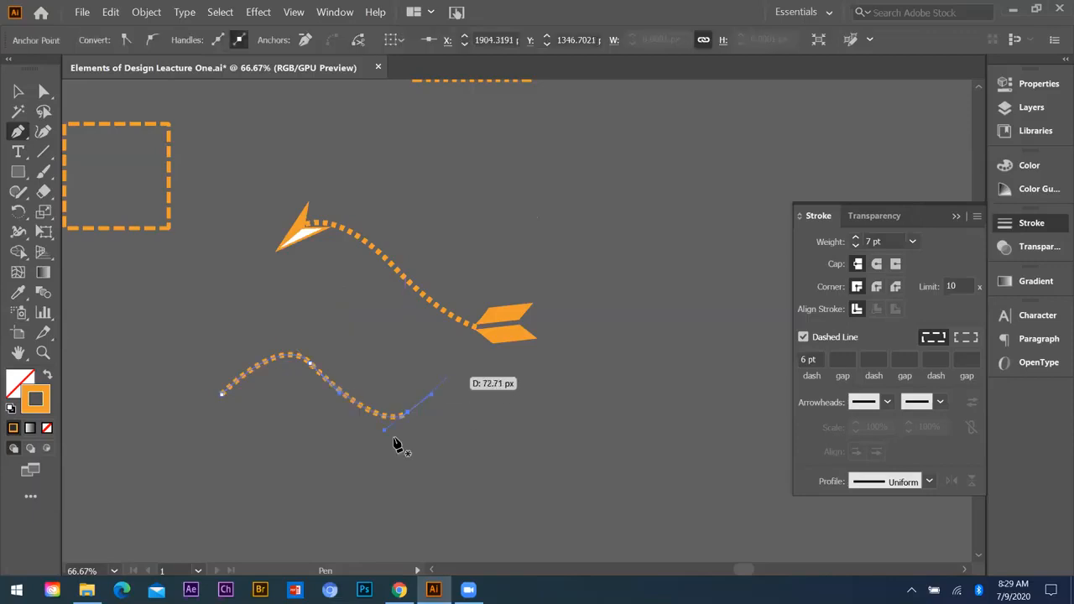
click(804, 338)
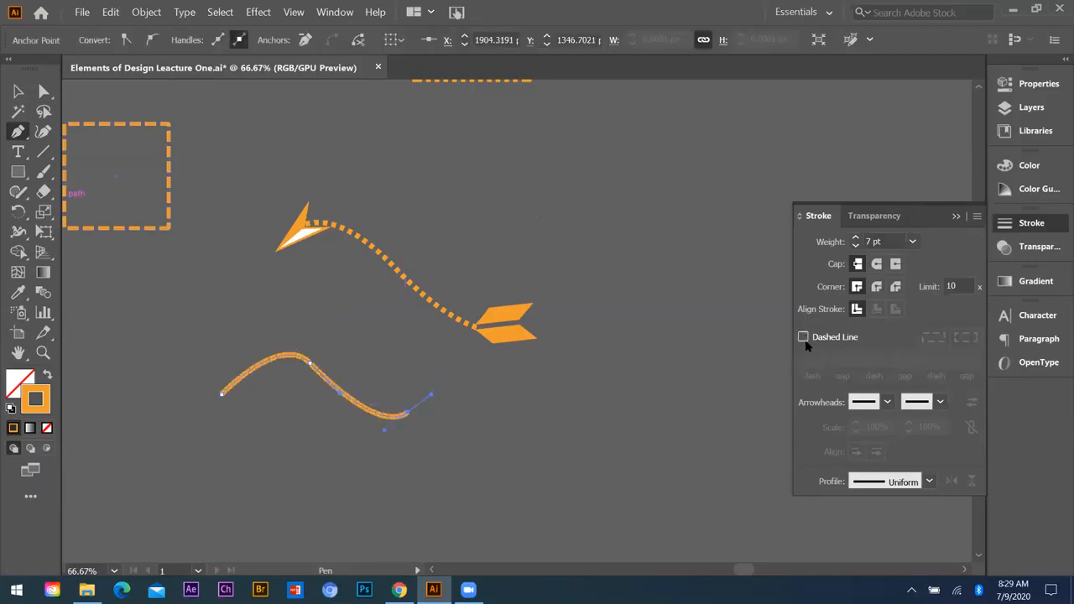
Step: Apply Arrow 7 to the start and Arrow 20 to the end of the new curve, and set its weight to 2 pt
click(887, 403)
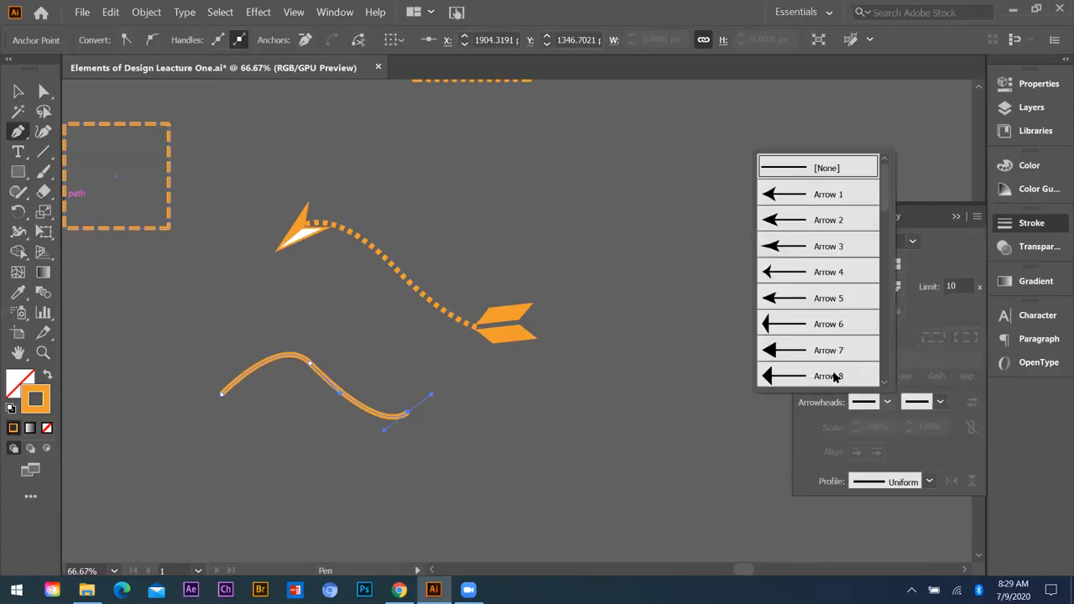
click(778, 353)
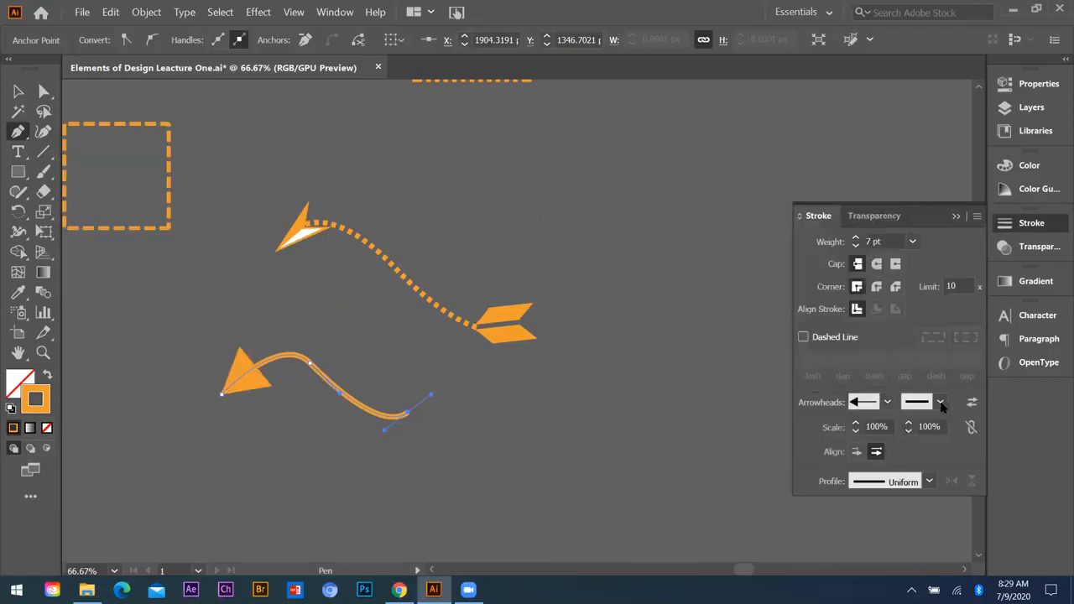
click(940, 403)
scroll(879, 325, down, 4)
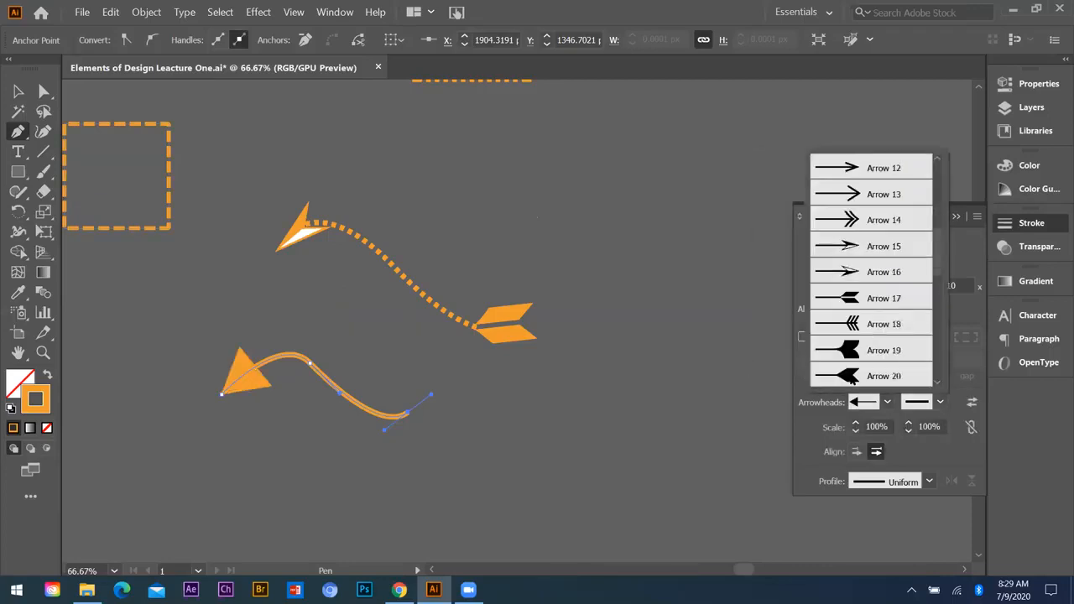
click(873, 376)
click(912, 241)
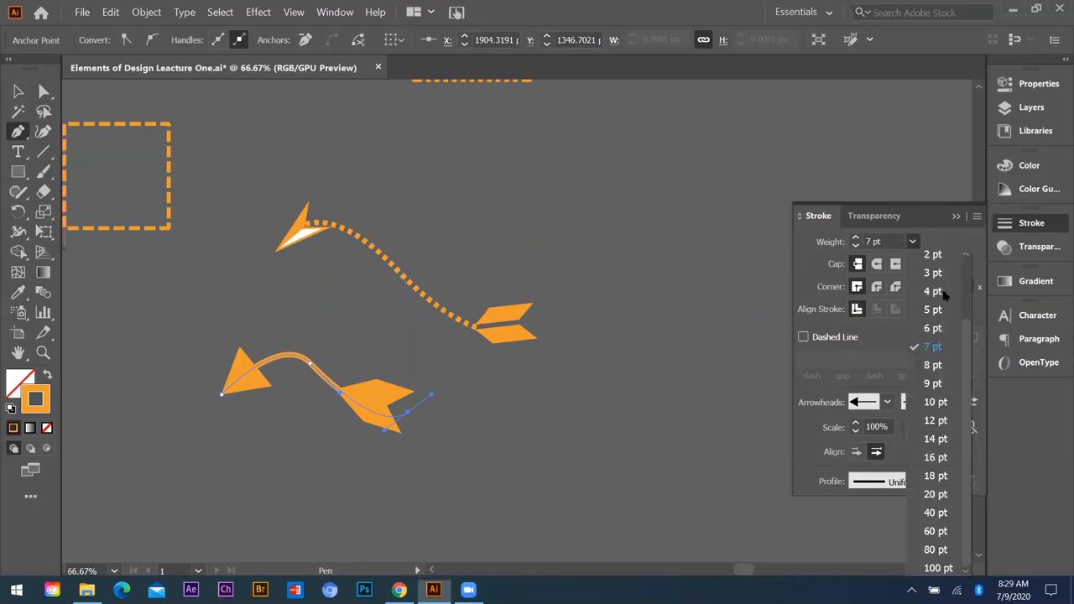
click(944, 254)
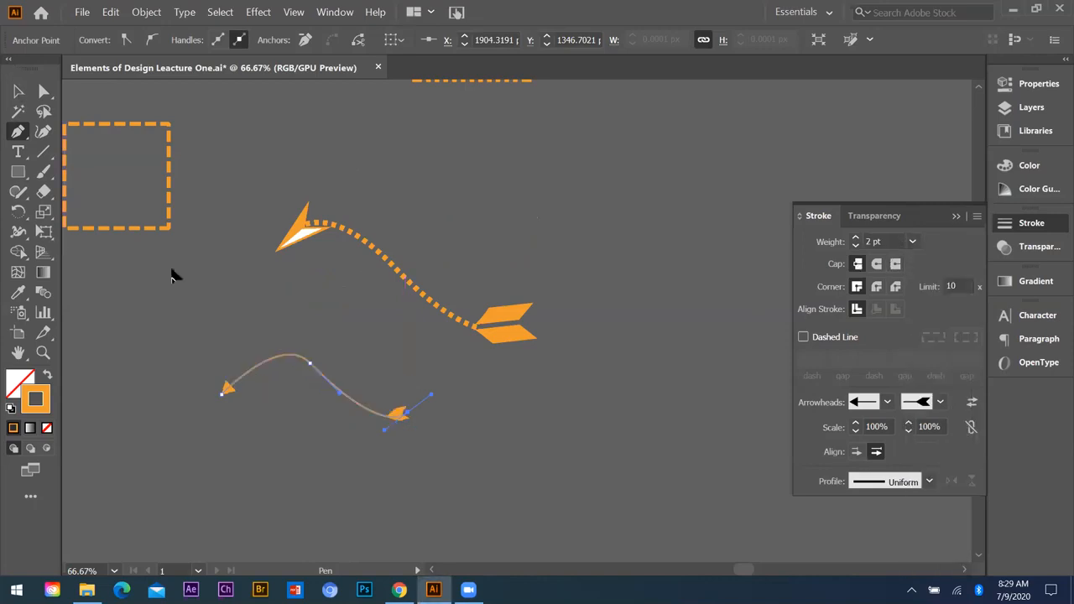
Step: Move the thin solid arrow curve up beside the dashed arrow and deselect it
key(v)
click(323, 384)
drag(329, 382, 515, 214)
click(608, 302)
scroll(393, 288, down, 2)
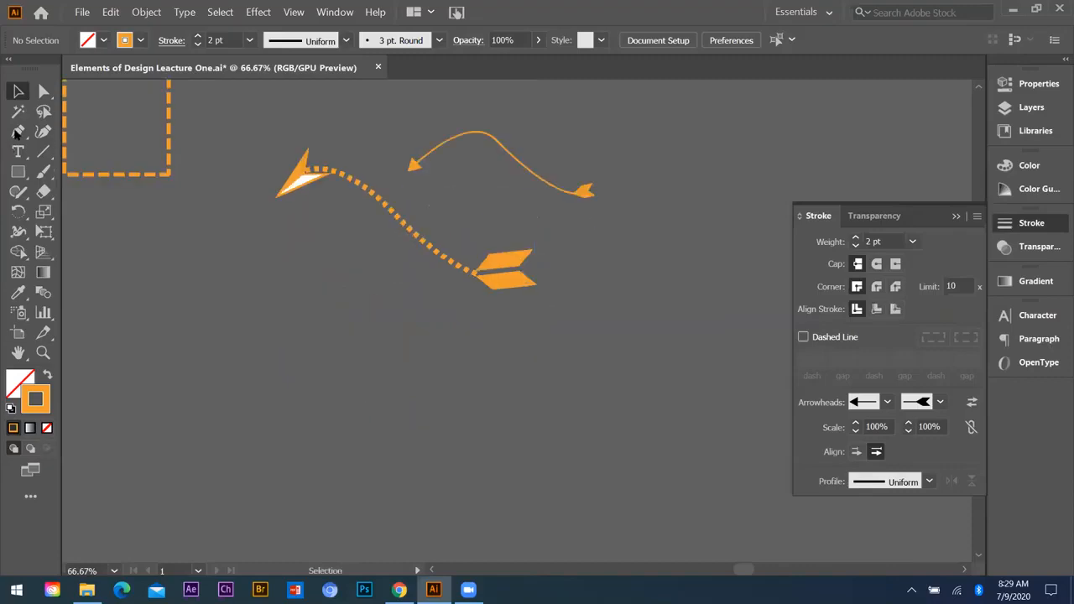
Step: Draw a straight vertical line with the Pen tool below the dashed arrow and set its stroke weight to 60 pt
click(18, 133)
click(302, 265)
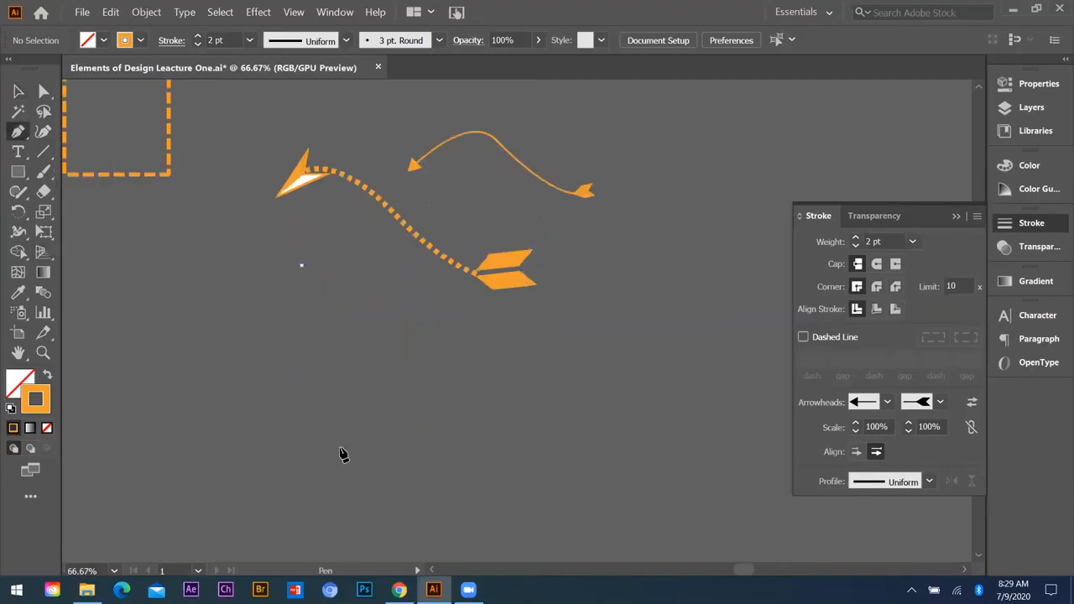
click(302, 480)
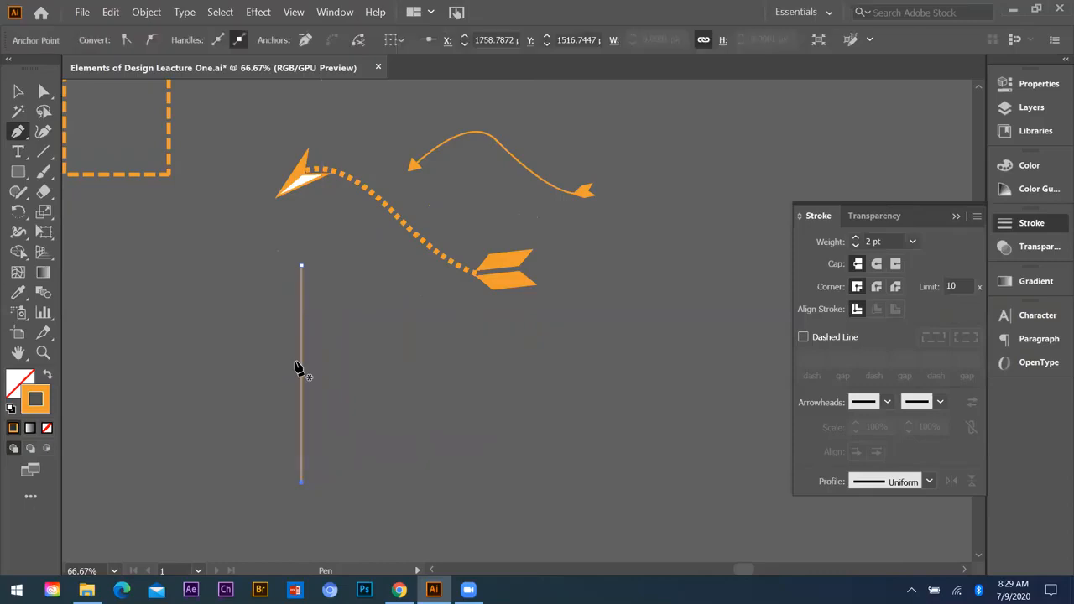
click(912, 242)
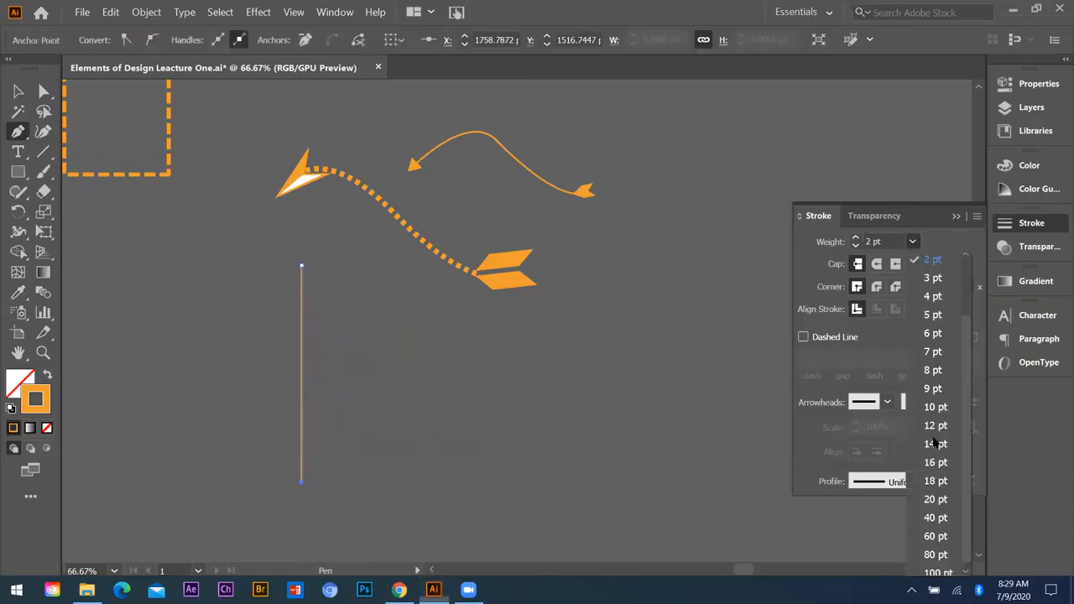
click(936, 499)
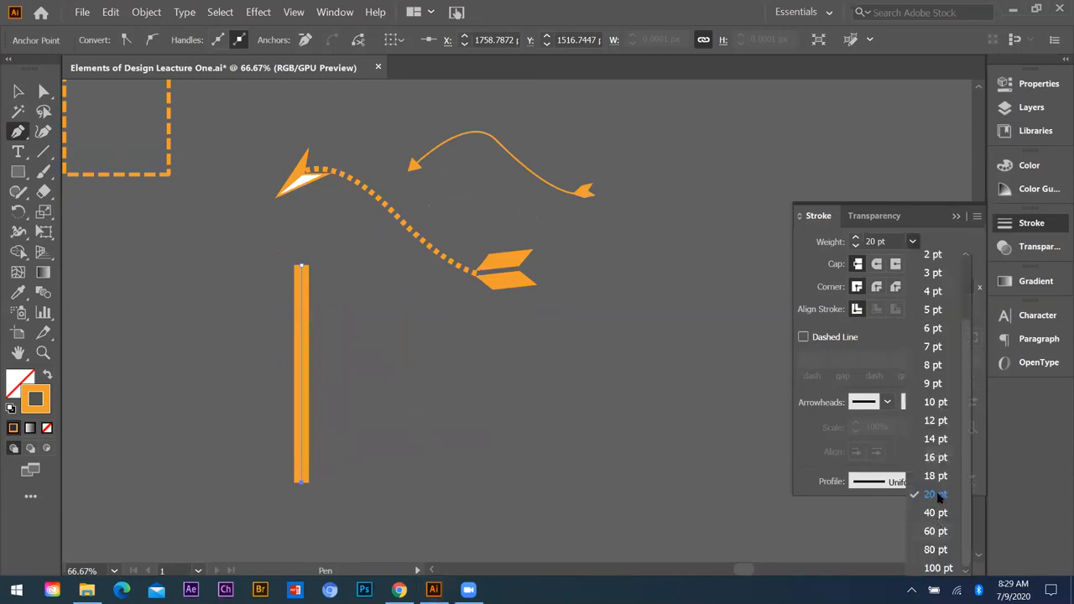
click(938, 530)
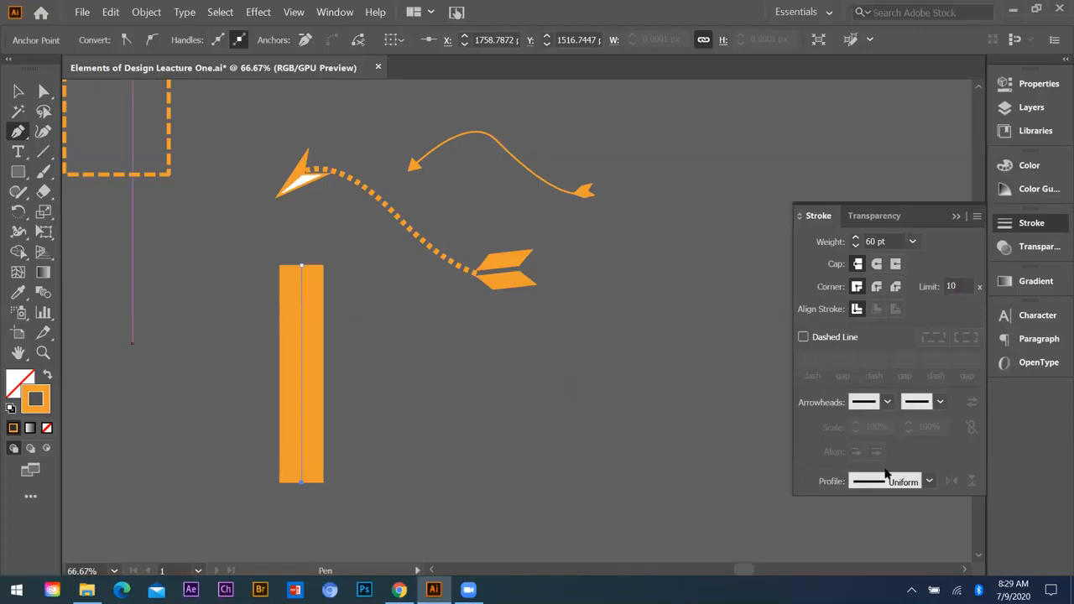
Step: Try Width Profiles 1, 2 and 3 one after another on the thick vertical line
click(928, 481)
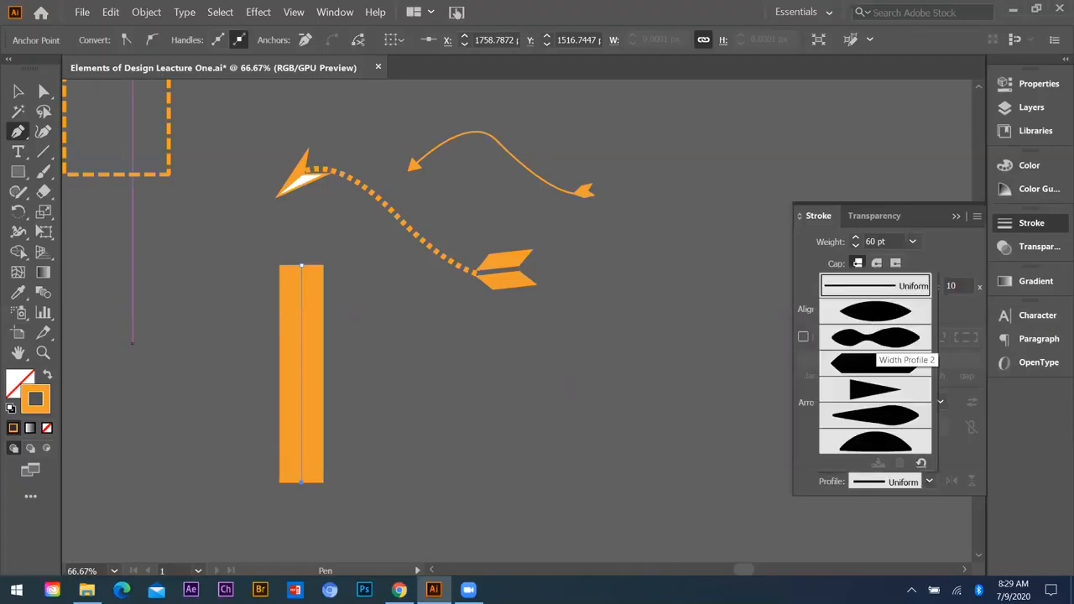
click(919, 485)
click(930, 483)
click(889, 316)
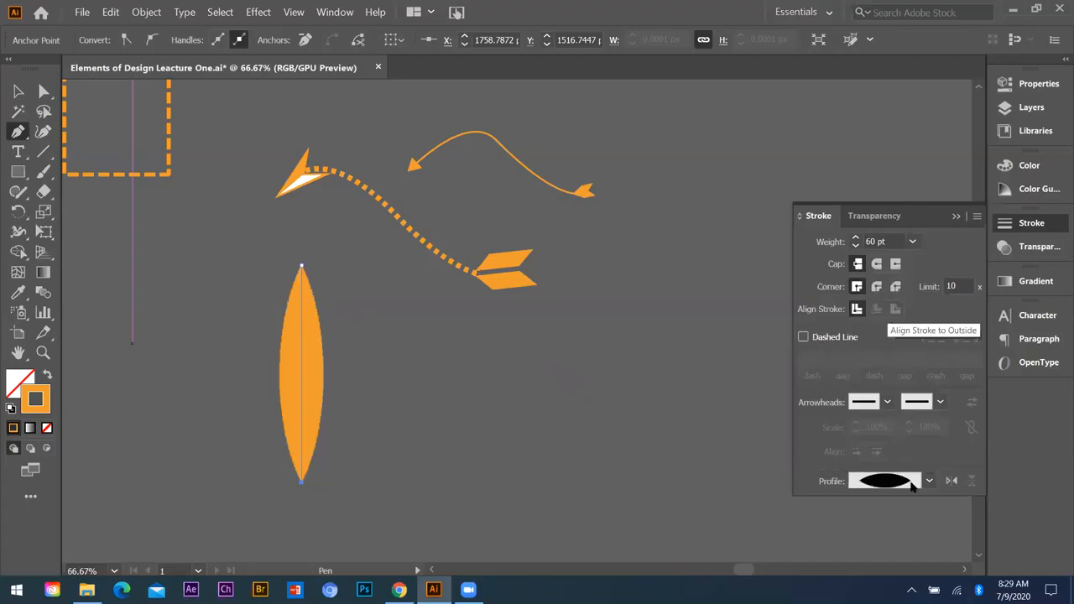
click(928, 482)
click(874, 337)
click(928, 481)
click(874, 362)
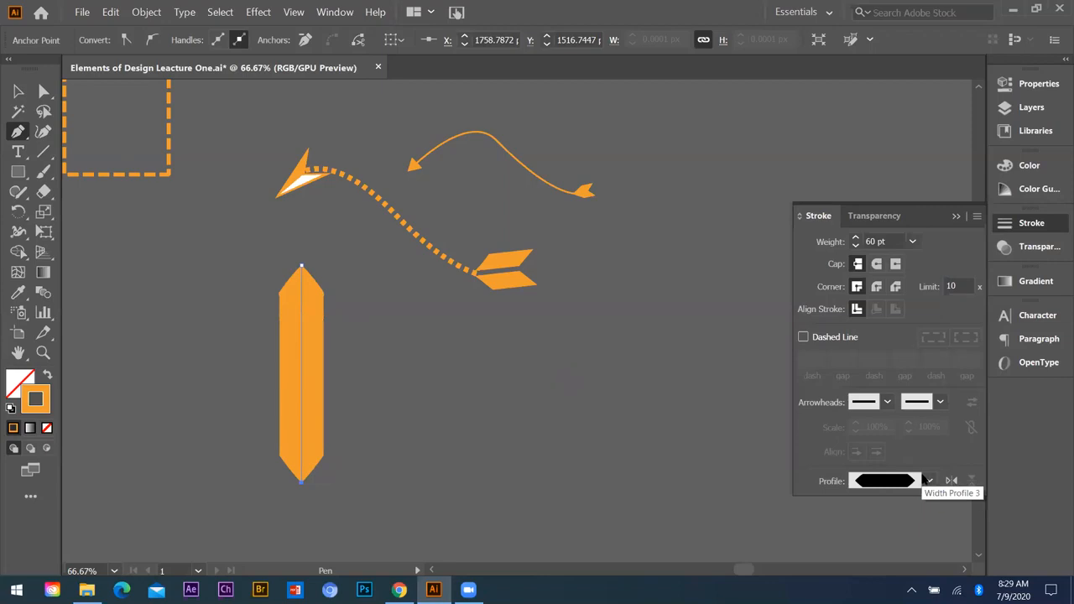
Step: Try Width Profiles 4 and 5 on the vertical line, and settle on the half-dome Width Profile 6
click(928, 482)
click(875, 389)
click(929, 482)
click(875, 413)
click(929, 482)
click(855, 439)
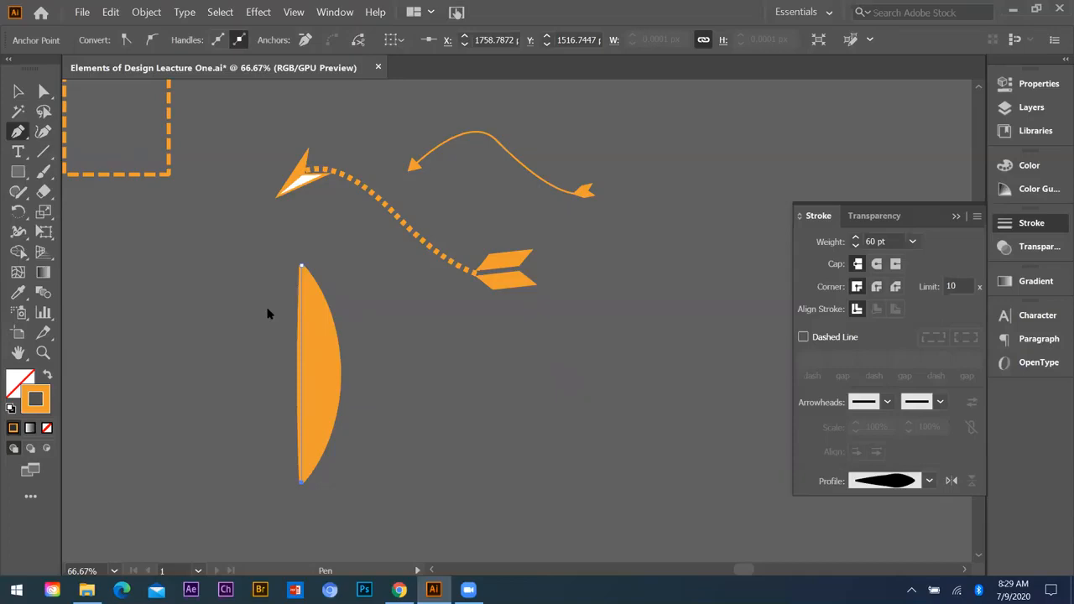
Step: Duplicate the half-dome stroke slightly to the left of the original
key(v)
click(345, 331)
drag(318, 340, 319, 295)
right_click(348, 312)
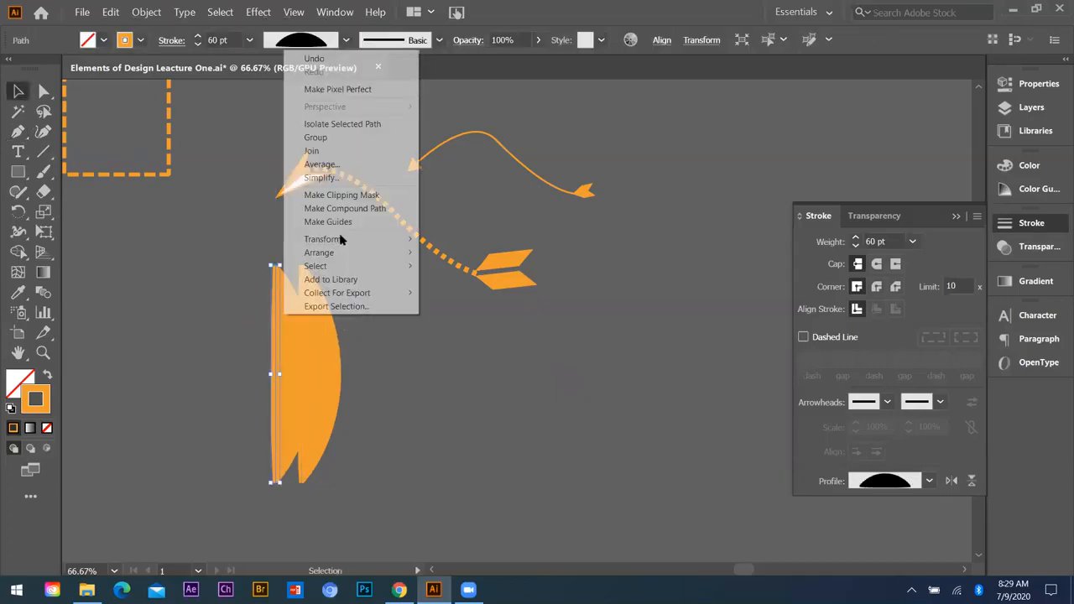
mouse_move(339, 239)
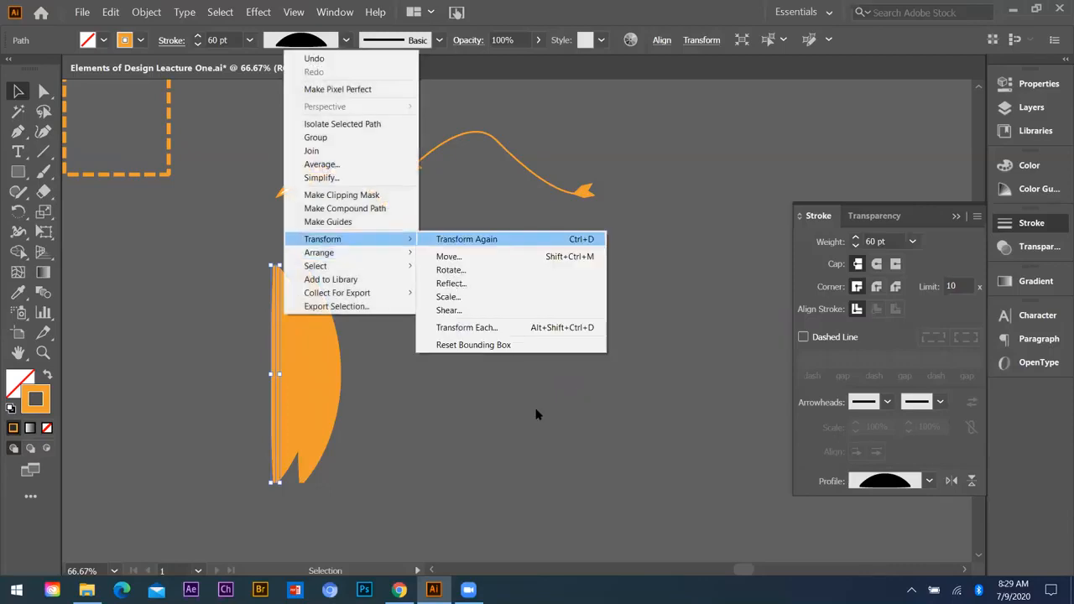
click(452, 282)
click(424, 400)
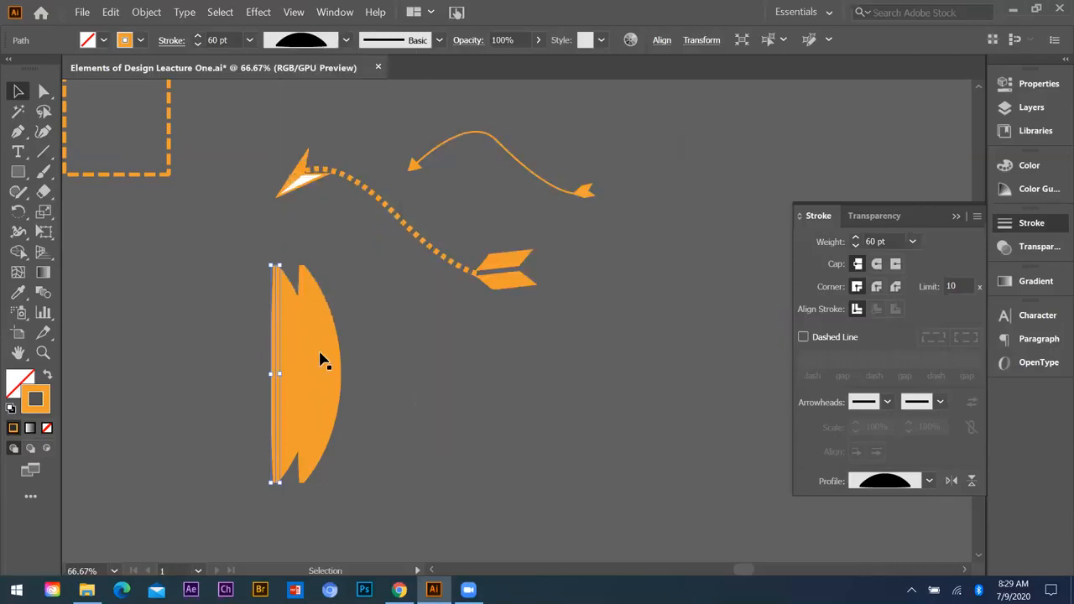
right_click(274, 353)
click(256, 311)
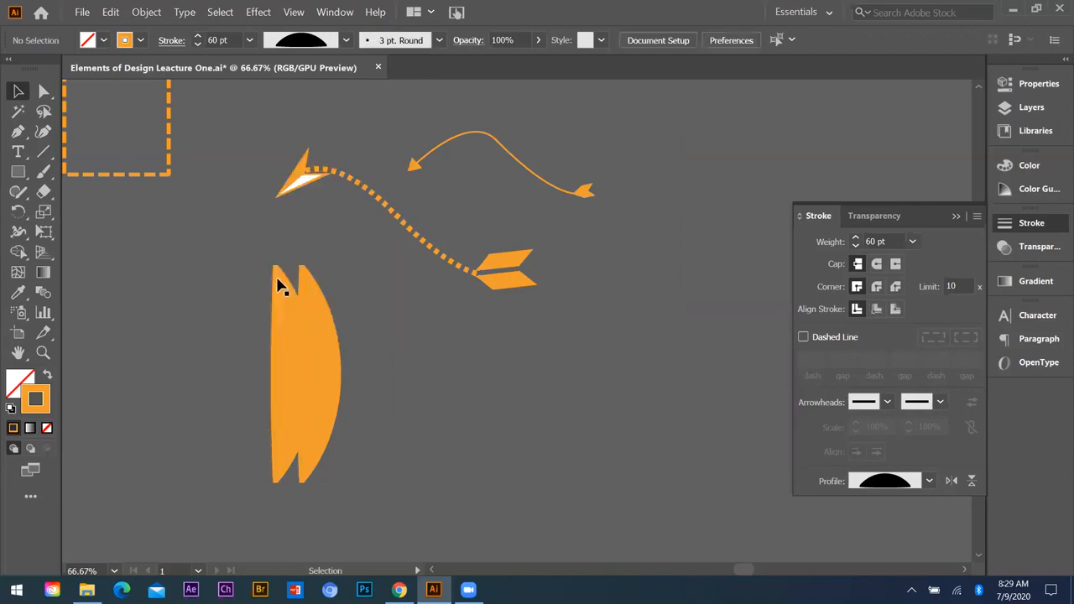
Step: Shorten the duplicated half-dome slightly and turn it around so its curved side faces away from the original
click(274, 265)
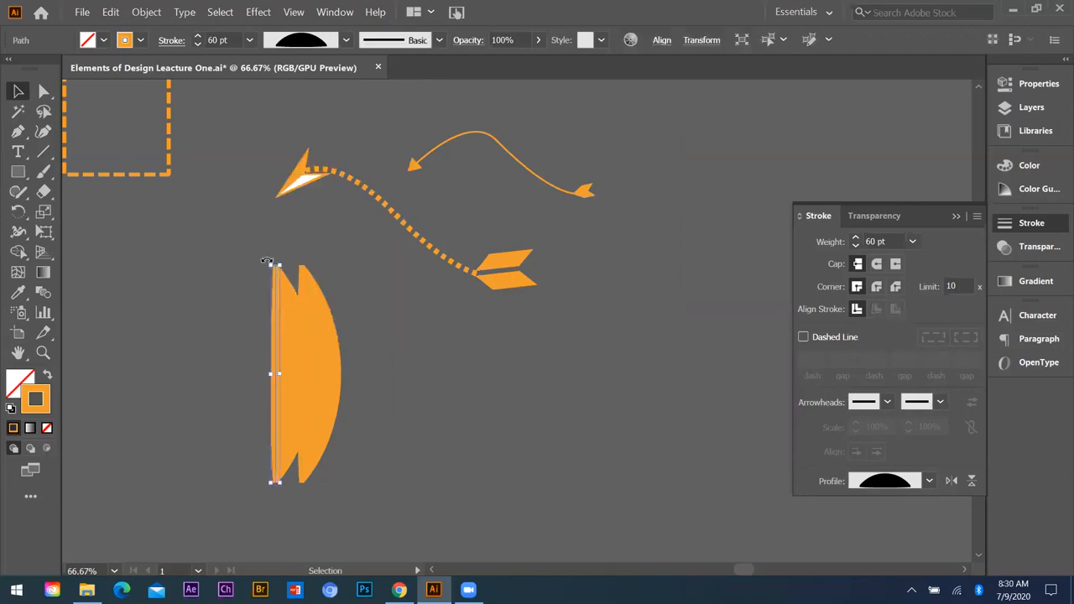
drag(210, 364, 287, 502)
click(287, 280)
click(278, 264)
drag(278, 270, 403, 382)
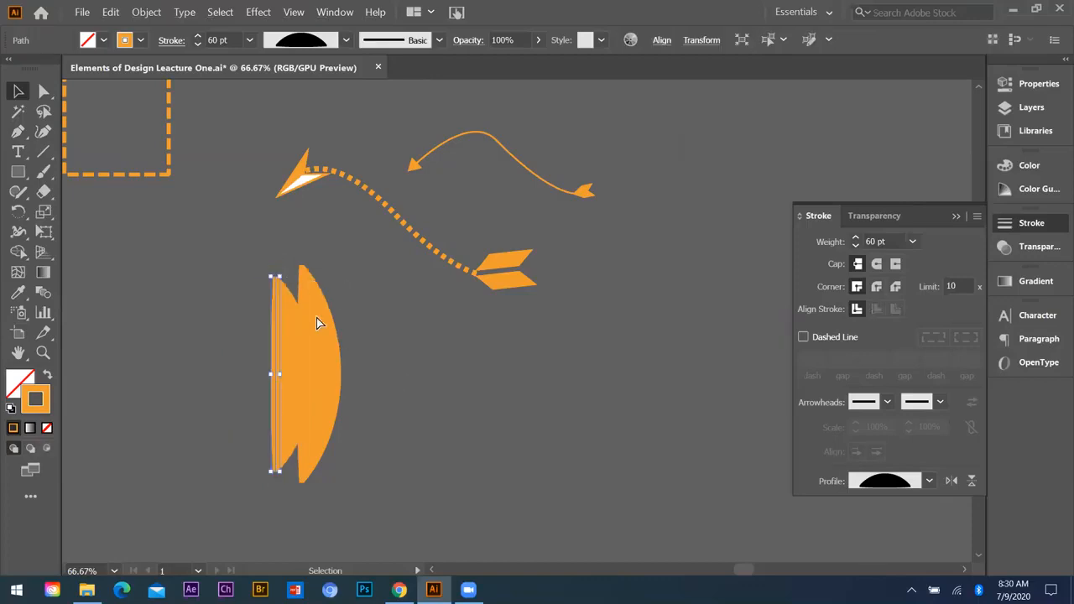
key(ctrl+z)
drag(278, 265, 277, 276)
click(414, 353)
Step: Apply the dashed square's stroke style to the left half-dome with the Eyedropper
click(275, 363)
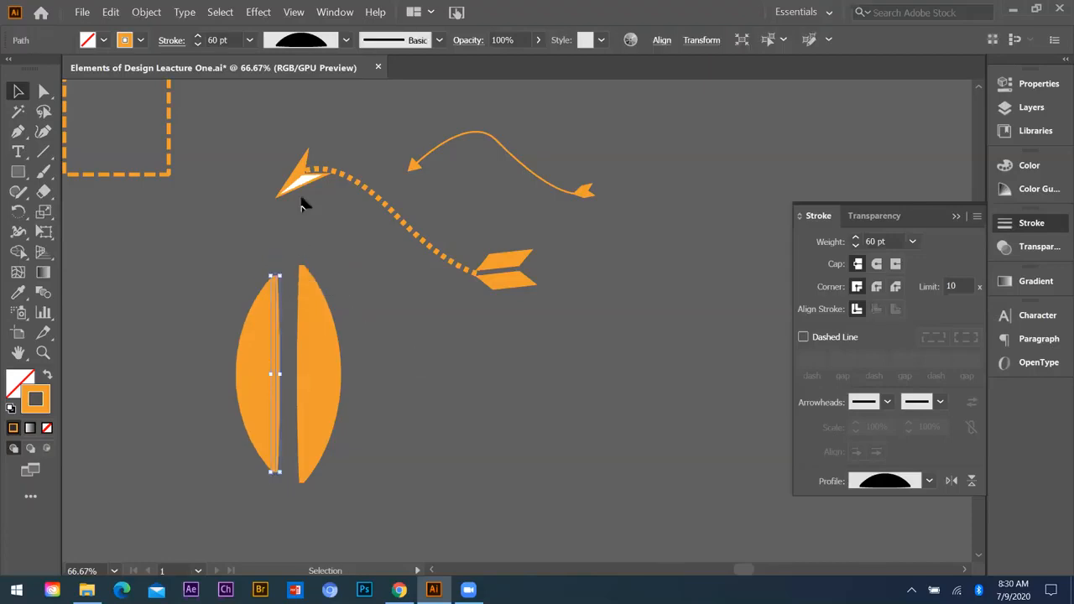
key(i)
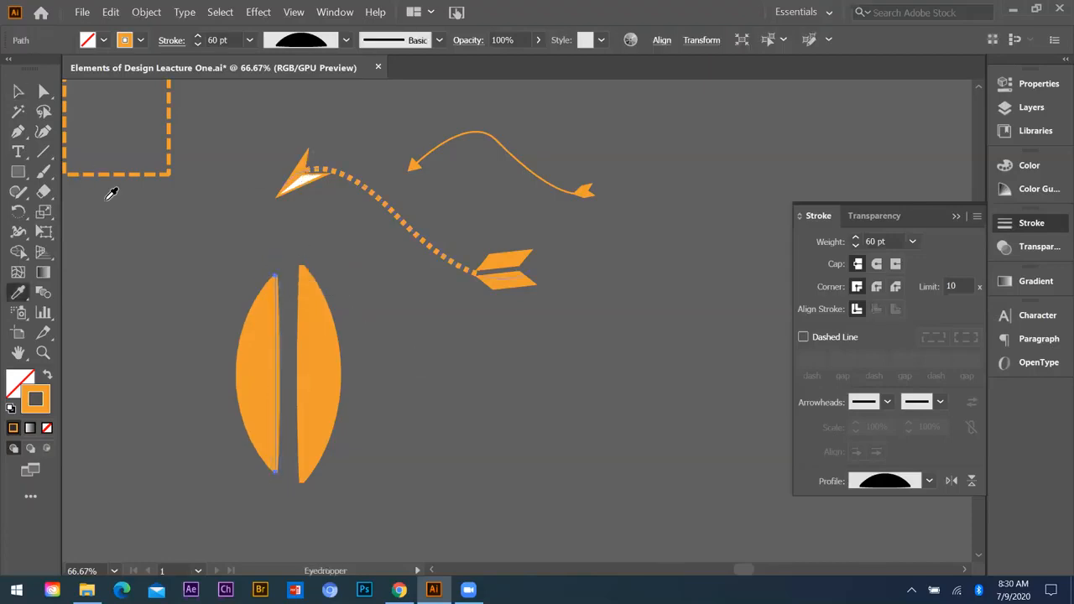
click(66, 132)
click(17, 91)
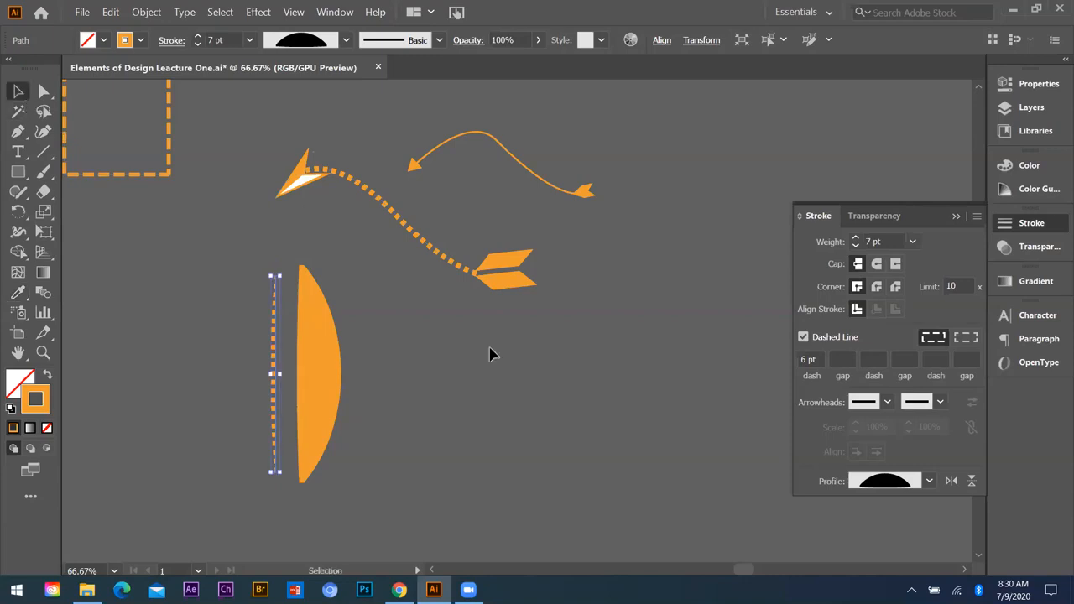
Step: Duplicate the remaining half-dome and place the copy on the other side of the dashed line, with its curved side facing outward
click(380, 343)
scroll(382, 368, down, 1)
drag(384, 349, 341, 346)
drag(339, 292, 414, 494)
click(403, 467)
drag(315, 373, 382, 361)
click(455, 410)
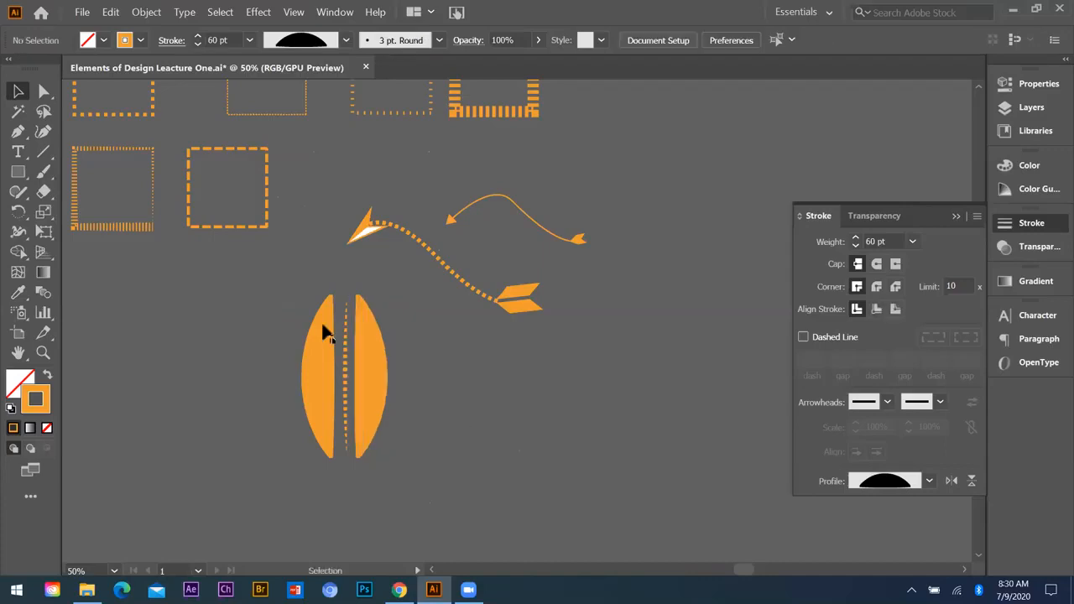
Step: Review the two half-domes with the dashed line and the other stroke samples beside the artboard, and collapse the Stroke settings
drag(413, 434, 290, 369)
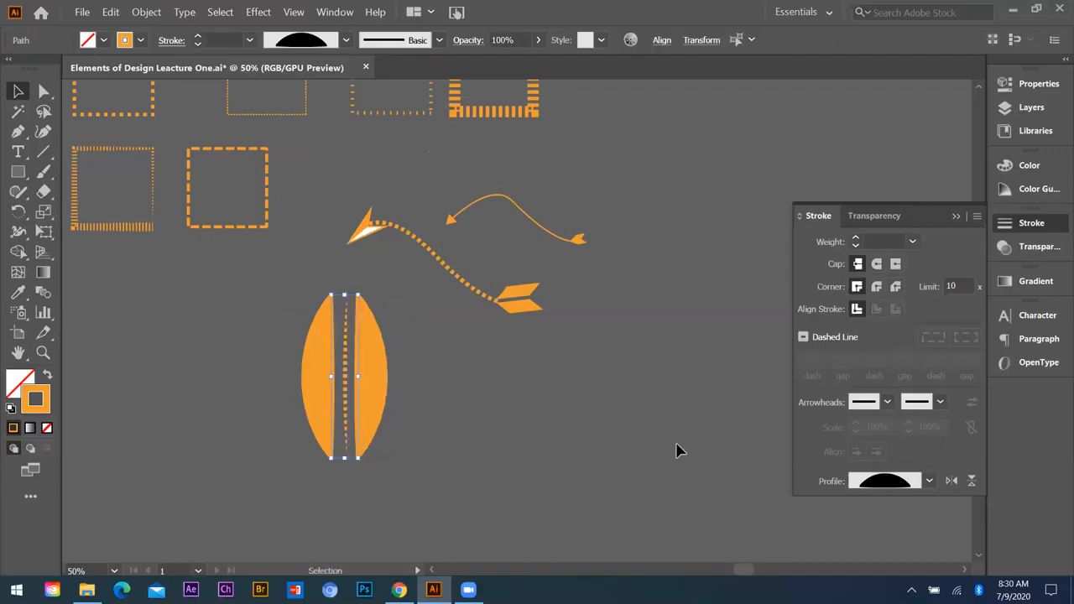
key(ctrl+minus)
click(444, 435)
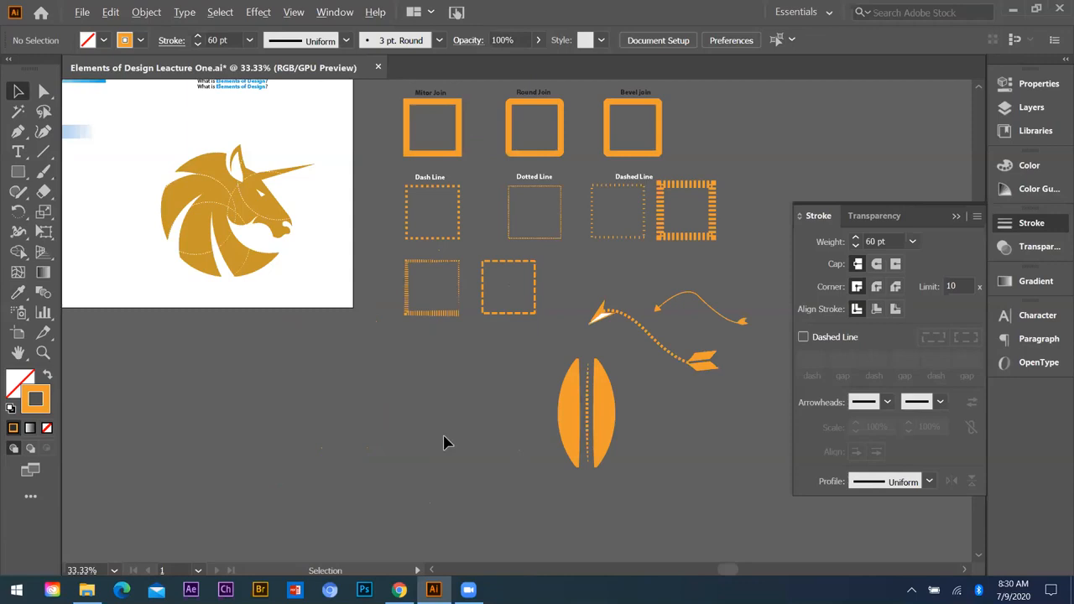
key(ctrl+minus)
key(ctrl+plus)
key(ctrl+plus)
key(ctrl+plus)
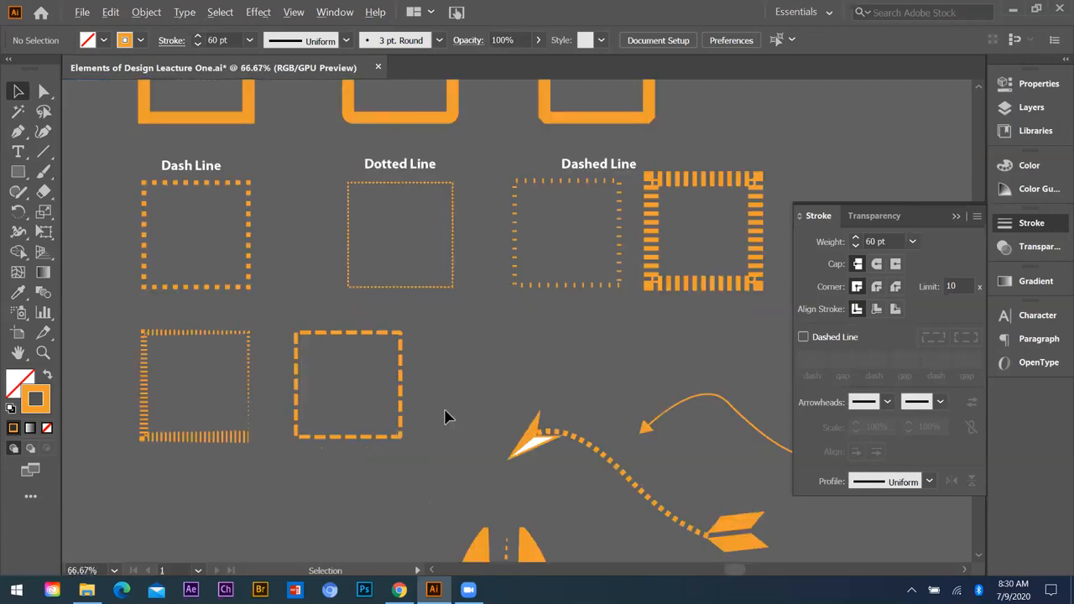
key(ctrl+minus)
key(ctrl+minus)
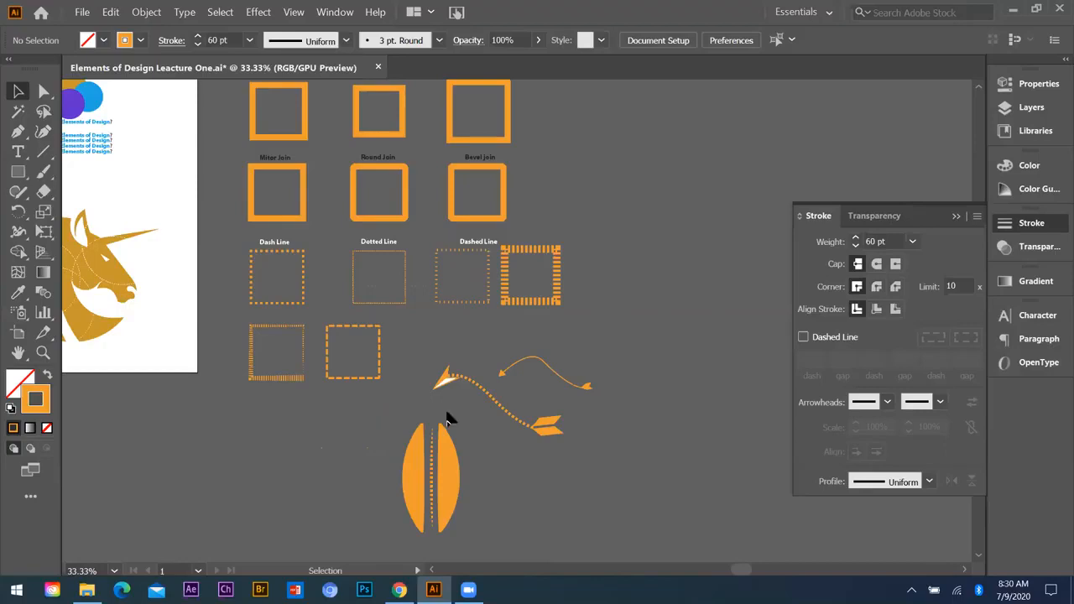
click(956, 217)
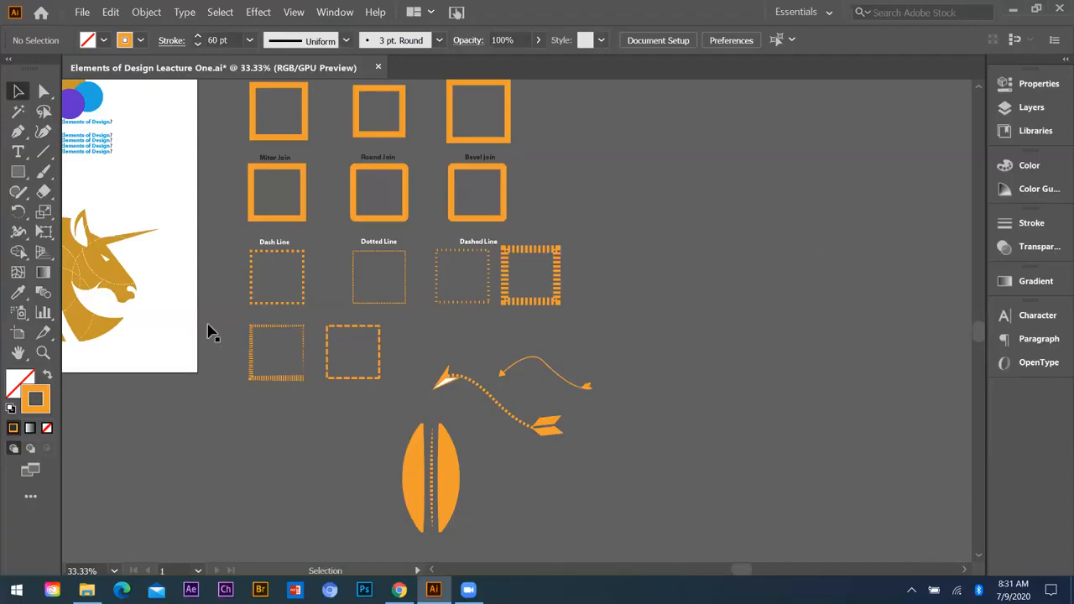
Step: Examine the golden unicorn artwork with its dashed curves on the artboard, alongside the stroke samples
key(ctrl+minus)
scroll(282, 331, up, 2)
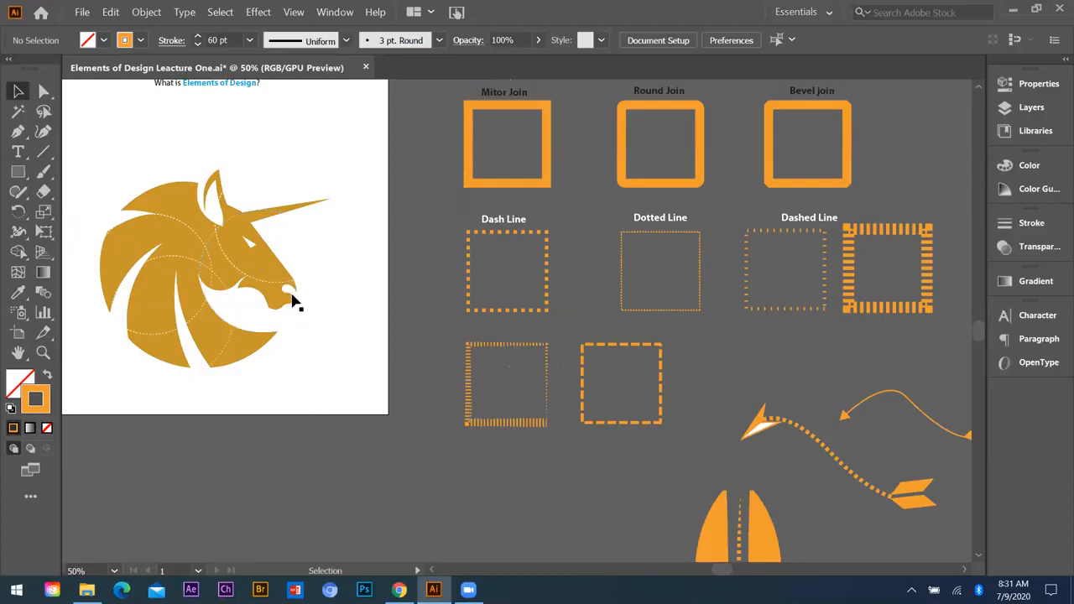
scroll(294, 302, down, 1)
scroll(296, 301, up, 2)
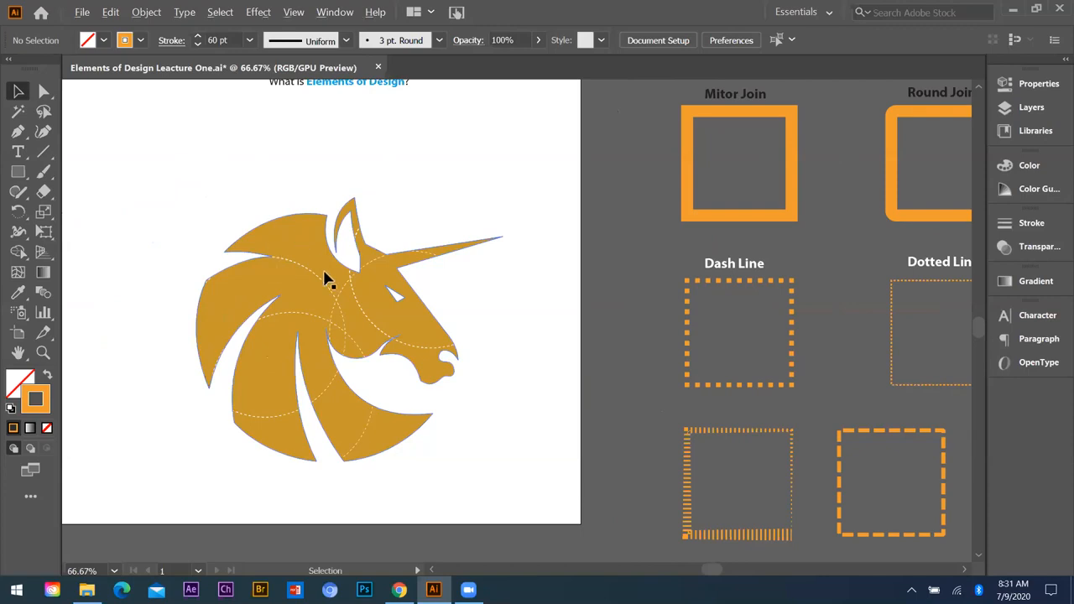
scroll(325, 273, down, 1)
scroll(297, 318, up, 1)
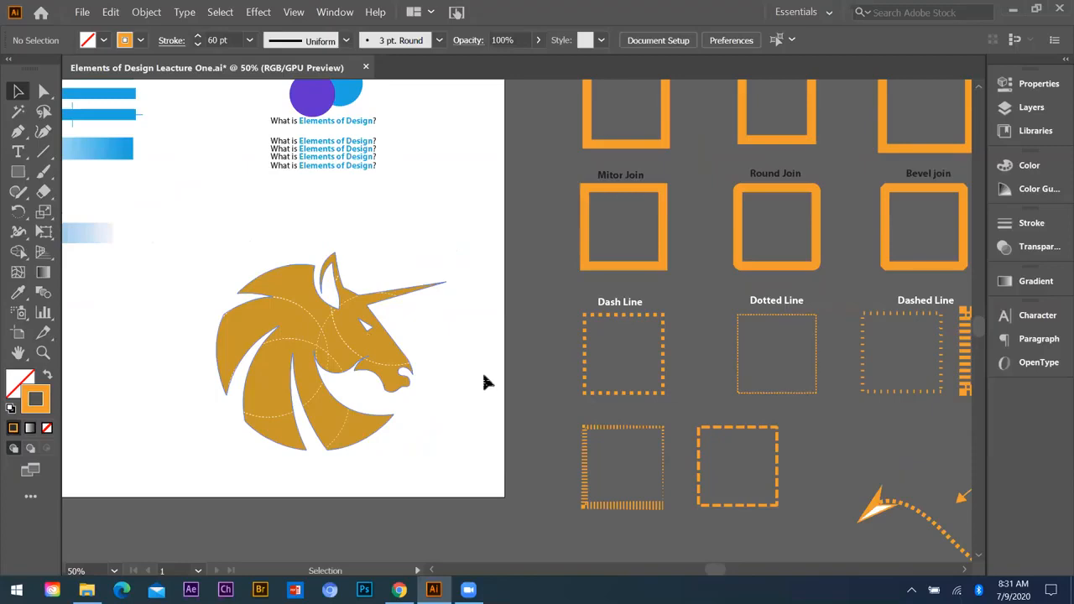
scroll(344, 353, down, 3)
scroll(587, 359, down, 2)
scroll(658, 352, up, 4)
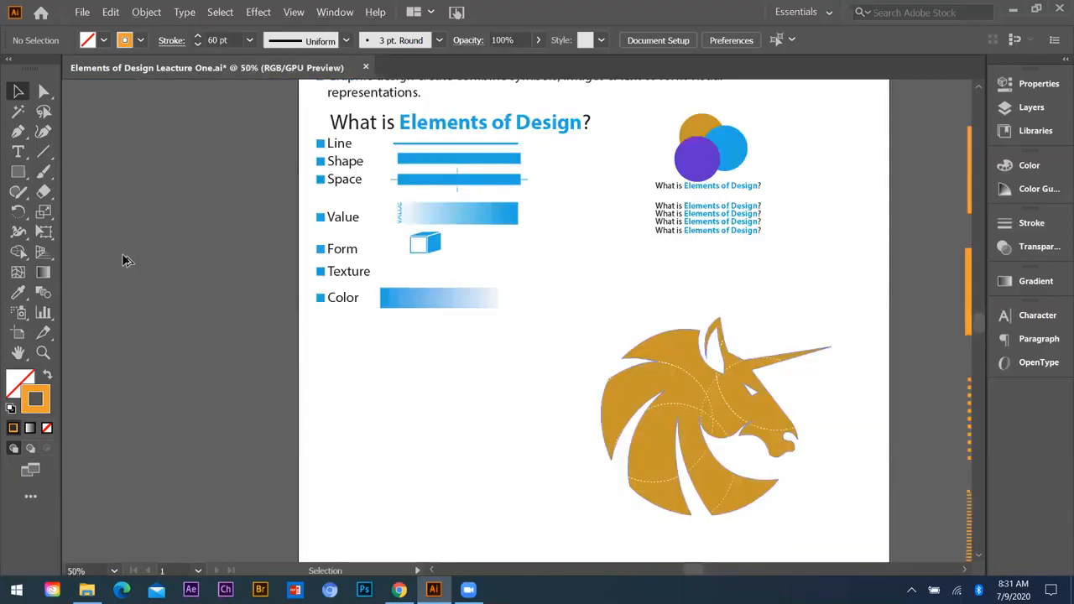
Step: Duplicate the golden unicorn head and place the copy on the empty canvas beside the artboard, without the dashed curves
drag(660, 344, 123, 260)
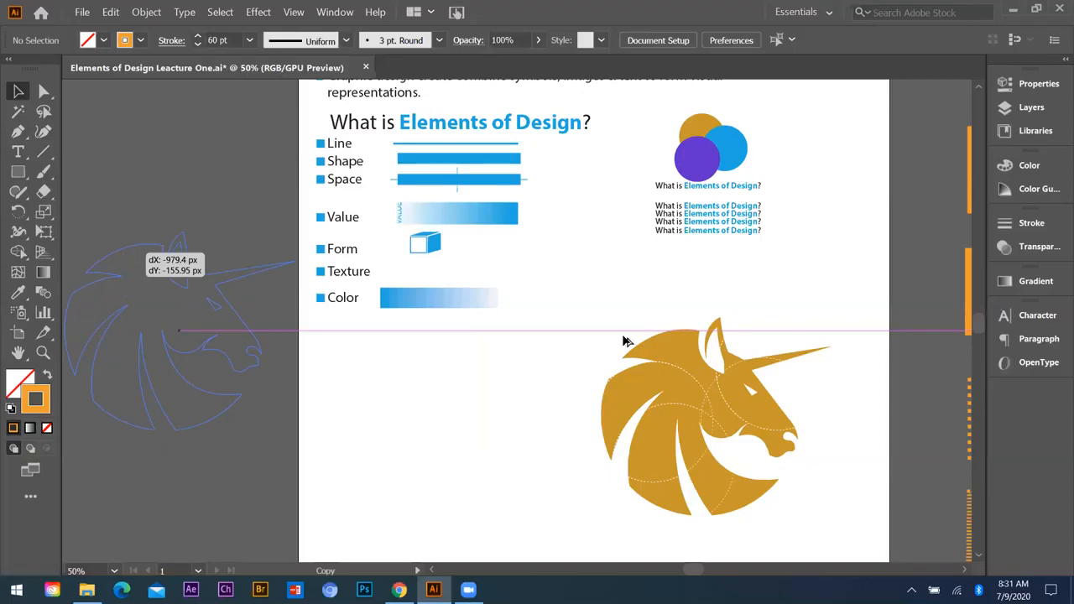
drag(235, 371, 249, 372)
key(ctrl+minus)
scroll(322, 307, up, 2)
drag(468, 398, 334, 308)
click(401, 528)
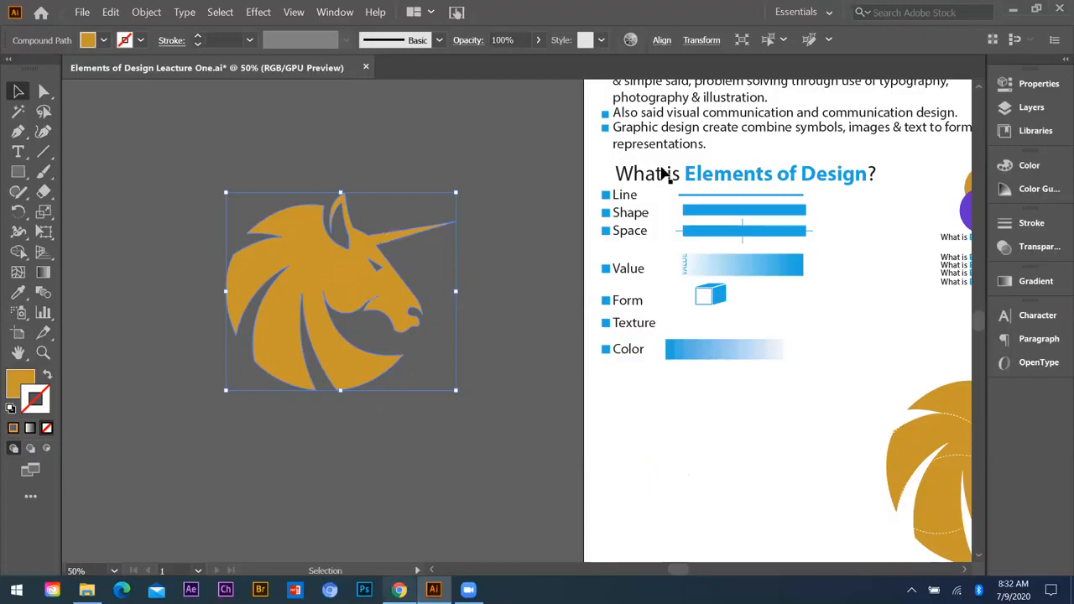
Step: Switch to the browser, open Pinterest in a new tab and search for "vactor shape"
key(alt+Tab)
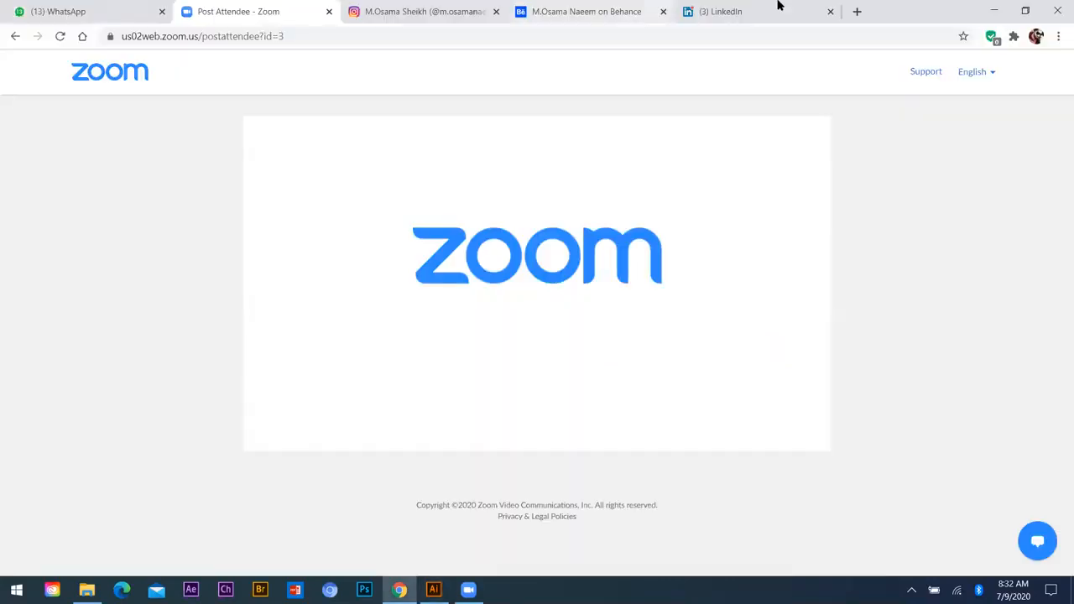
click(852, 14)
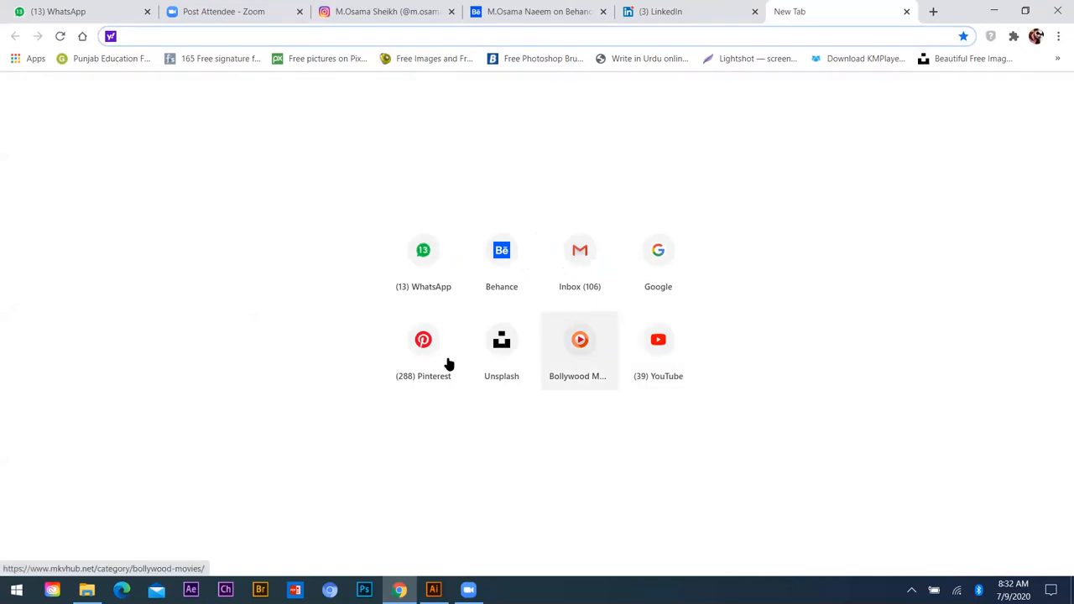
click(449, 363)
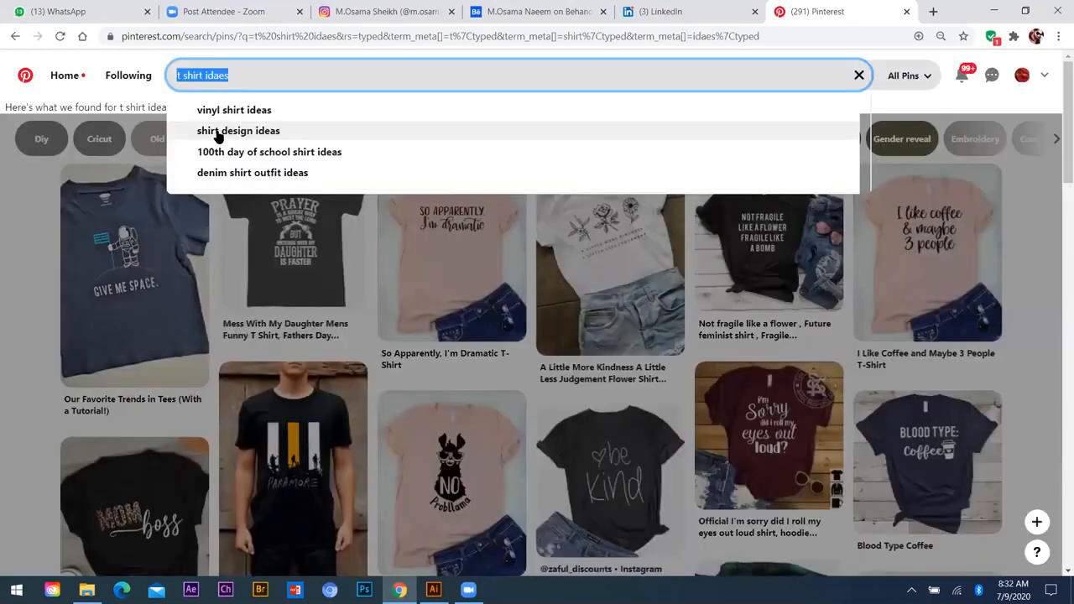
text(vactor shape)
key(Return)
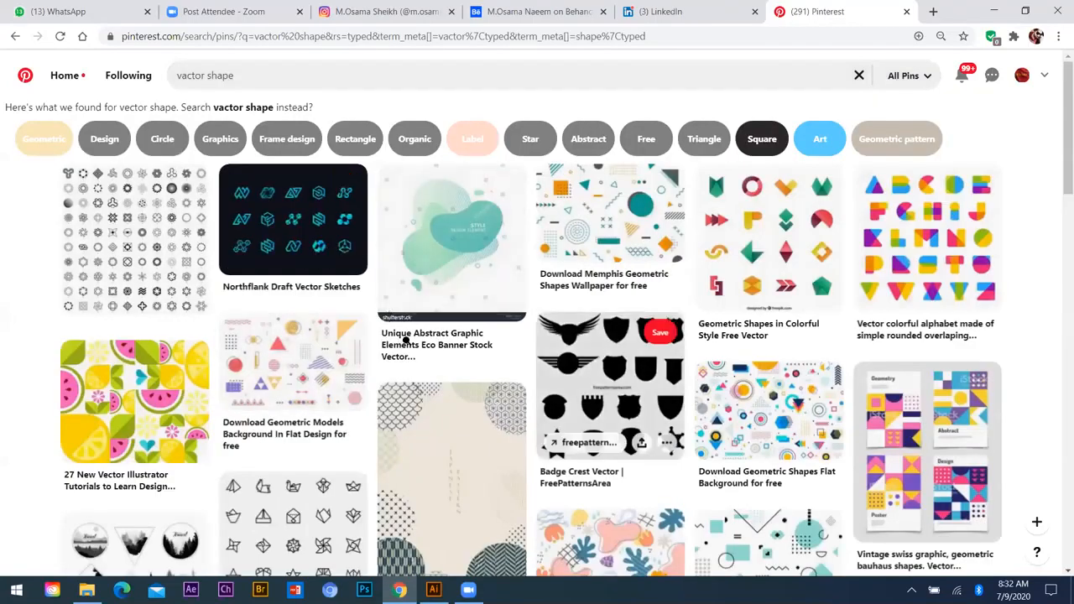
Step: Browse the vector shape pins and open the Adobe Capture CC one
scroll(433, 337, down, 2)
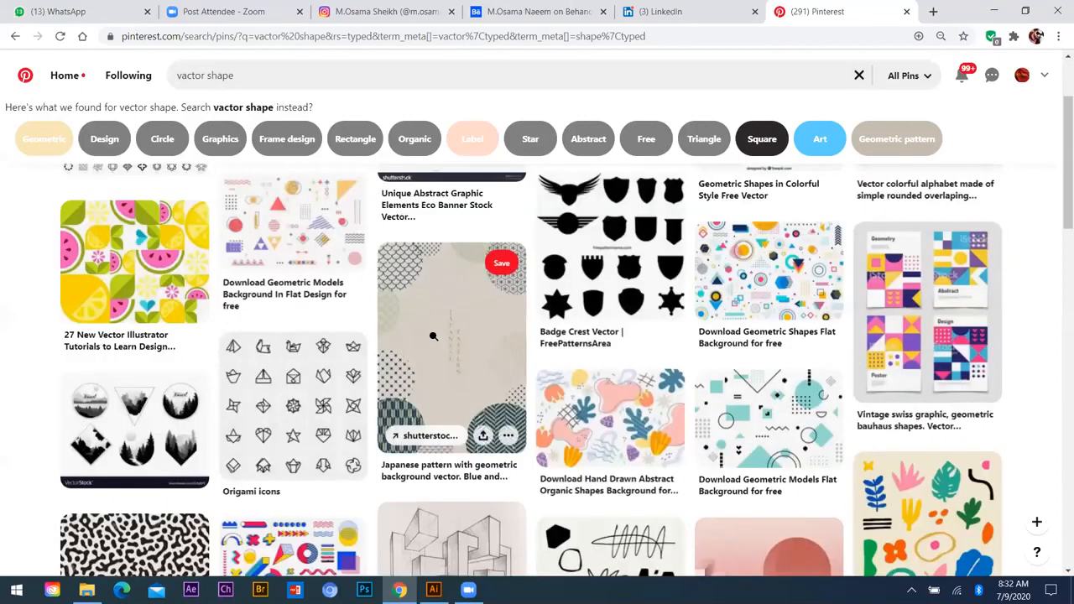
scroll(433, 337, down, 5)
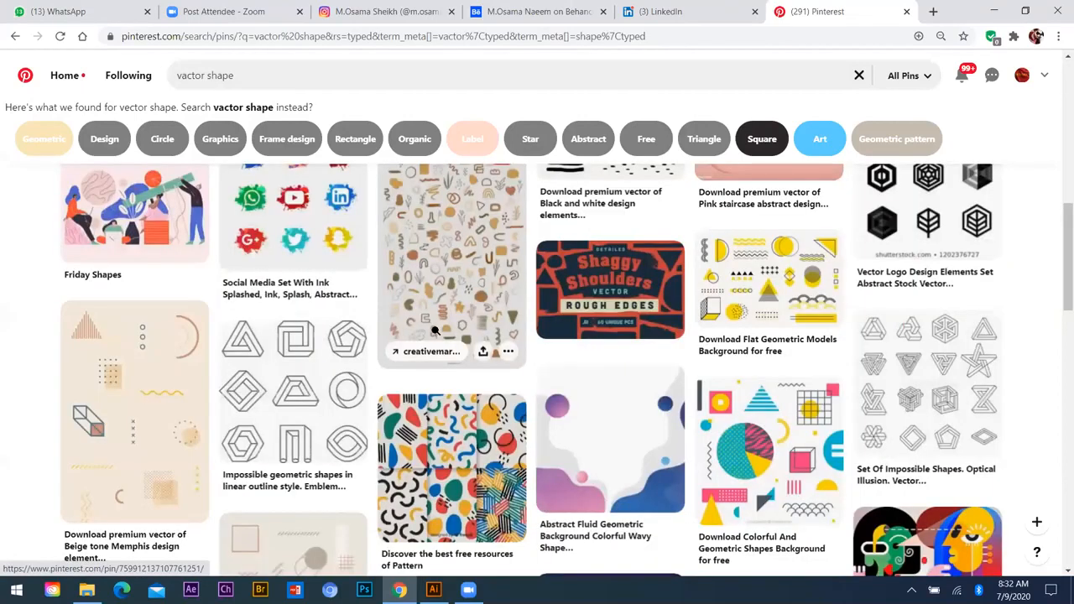
scroll(936, 388, down, 5)
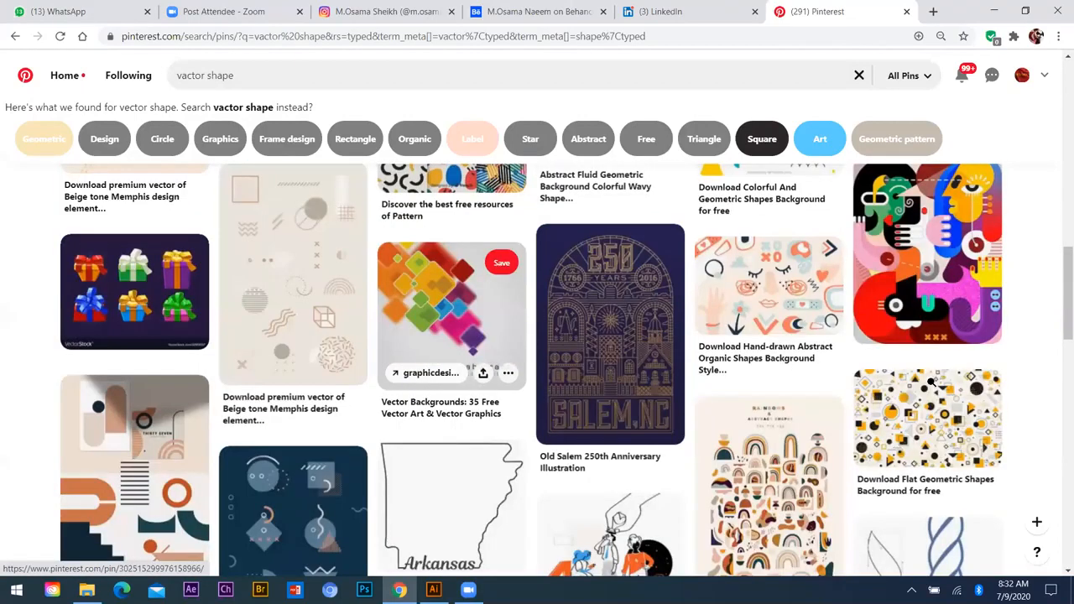
scroll(931, 382, down, 5)
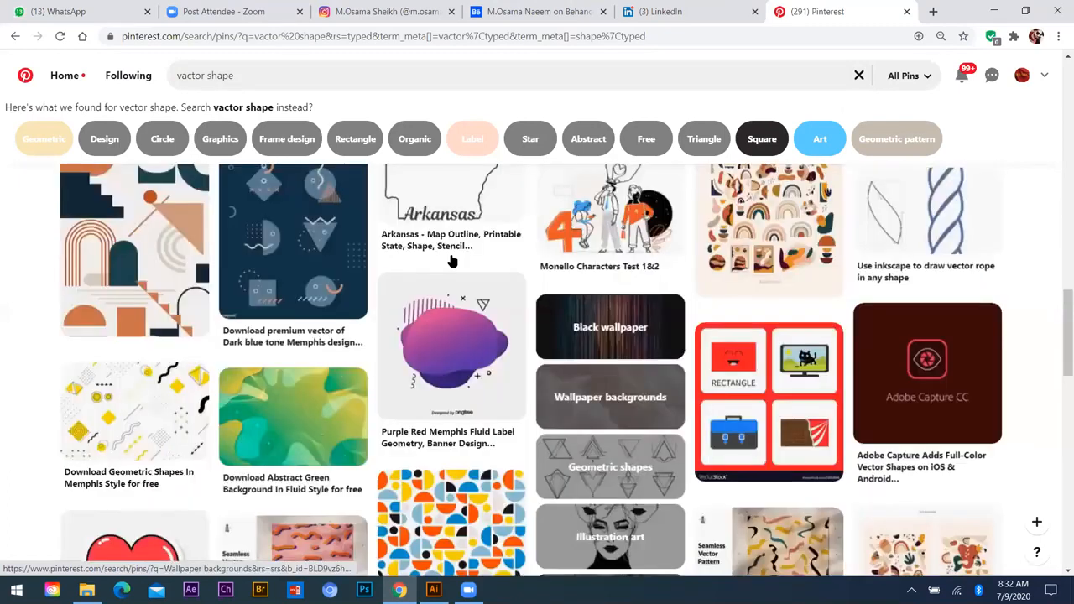
click(926, 386)
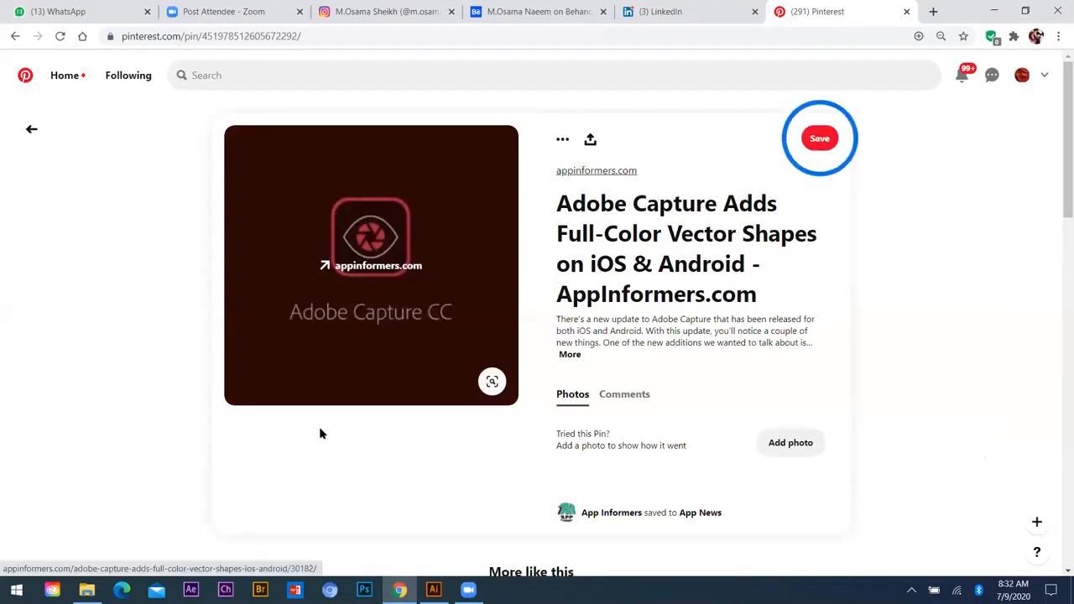
Step: Save the pin's Adobe Capture CC image to the Desktop as a JPEG and minimize the browser
click(327, 368)
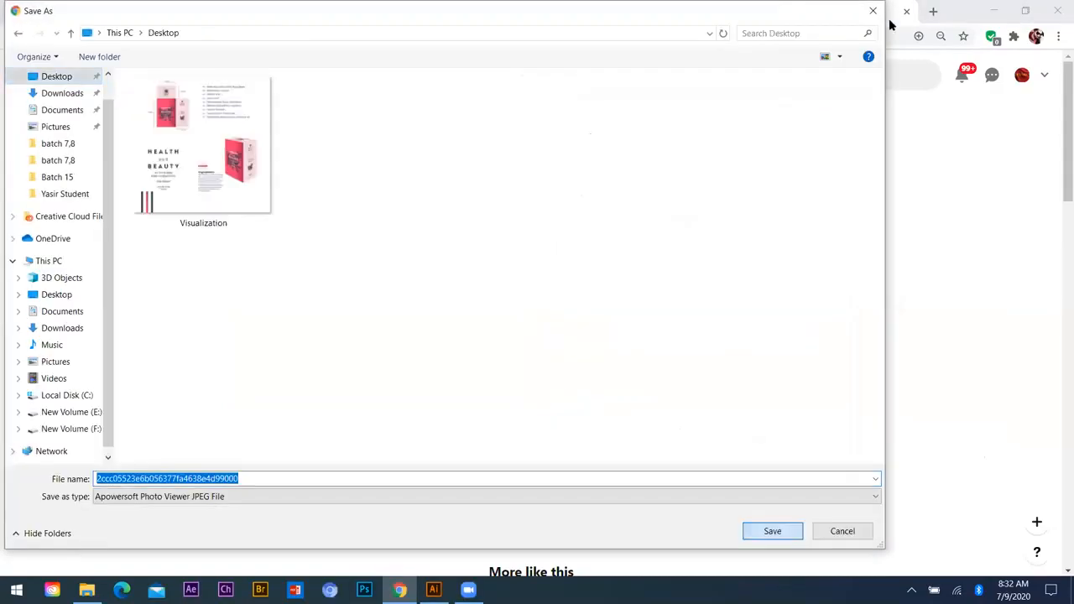
key(Return)
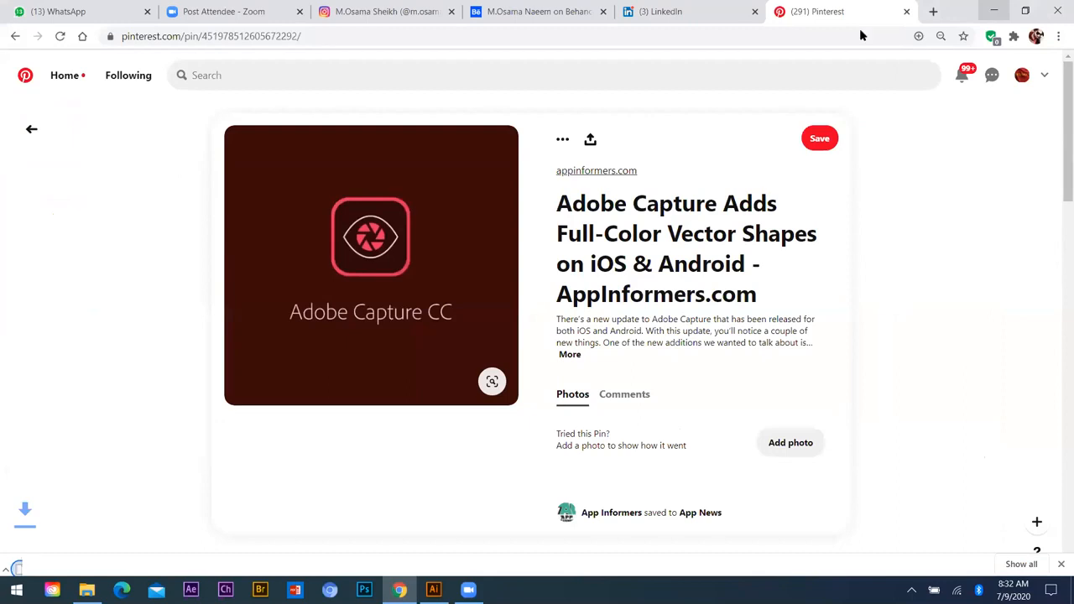
click(994, 11)
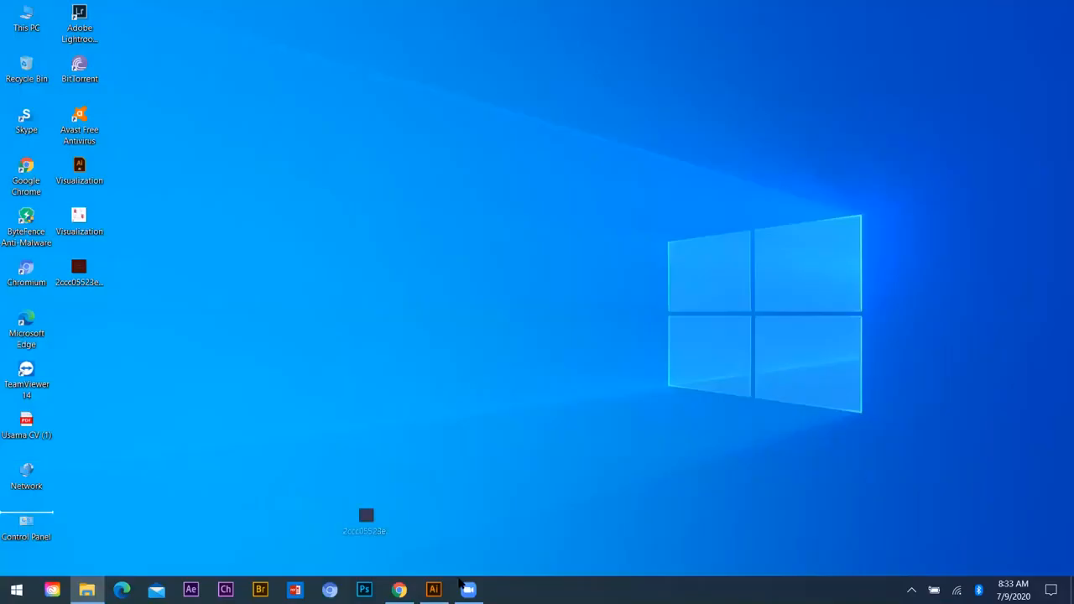
Step: Place the saved Adobe Capture CC image from the desktop into the Illustrator document, below the copied unicorn
drag(457, 580, 436, 588)
drag(248, 413, 409, 522)
drag(364, 455, 252, 332)
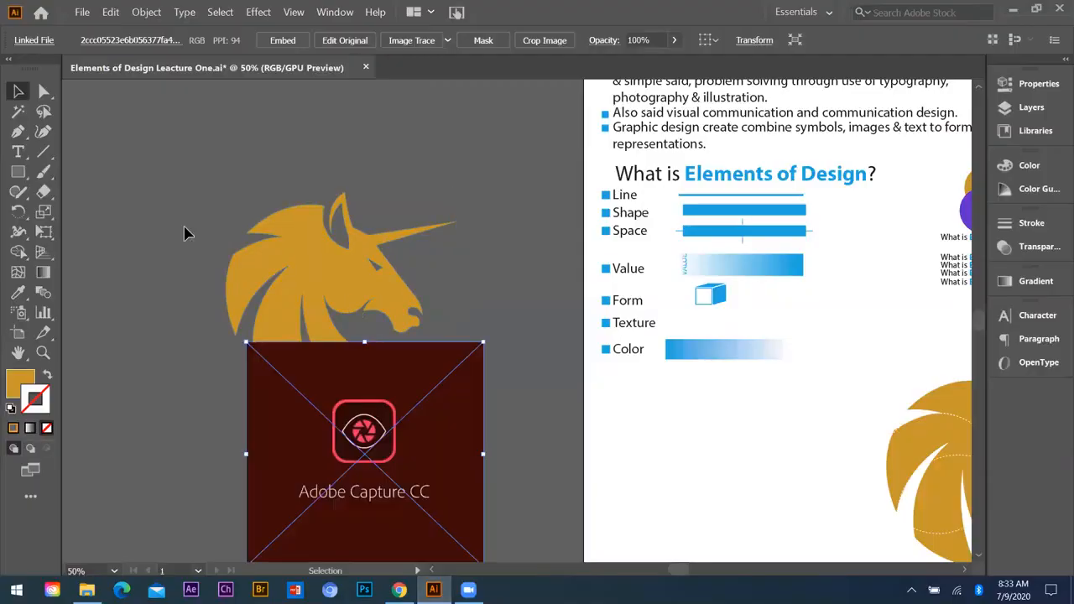
scroll(268, 328, down, 3)
scroll(319, 361, down, 4)
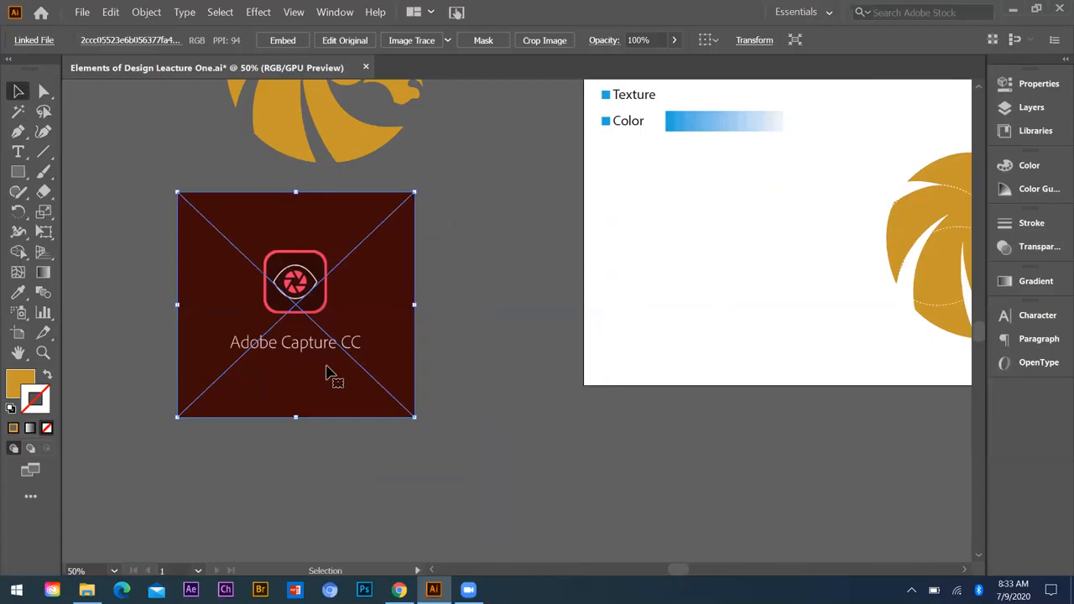
key(XF86MonBrightnessUp)
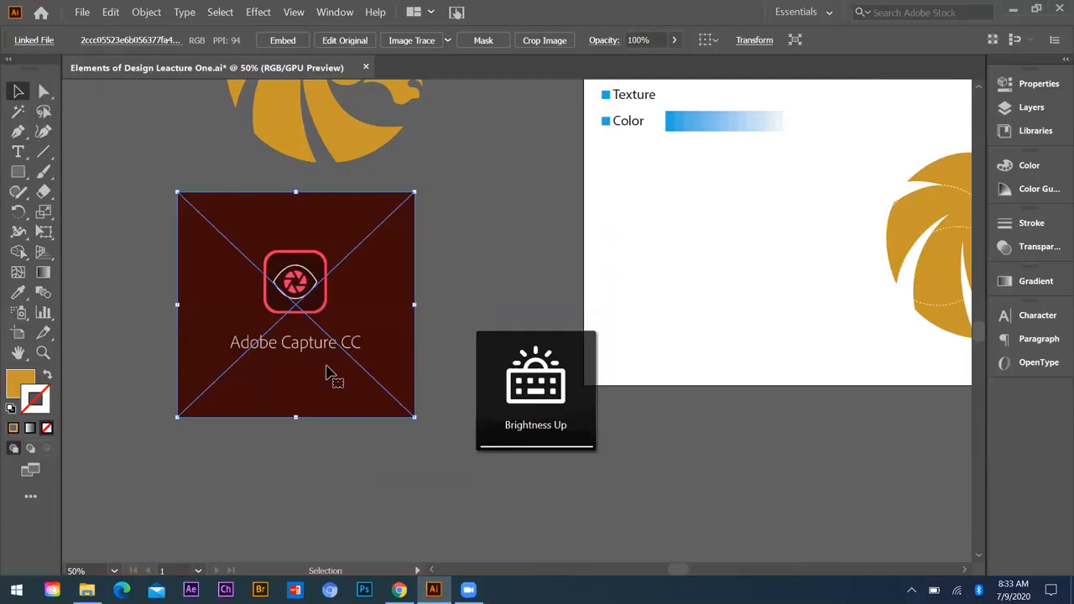
key(XF86MonBrightnessUp)
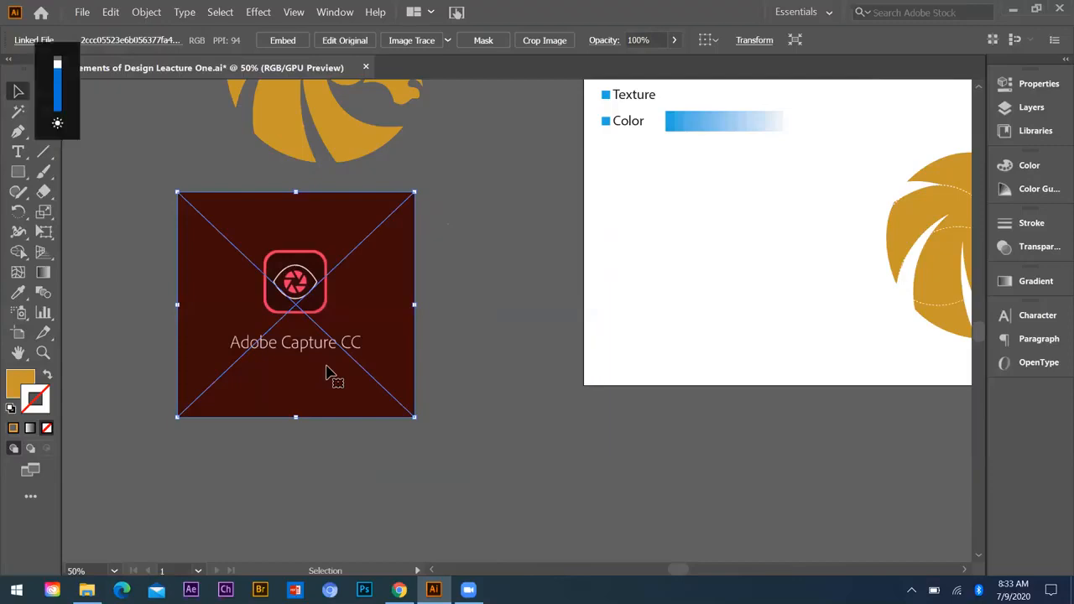
key(XF86MonBrightnessDown)
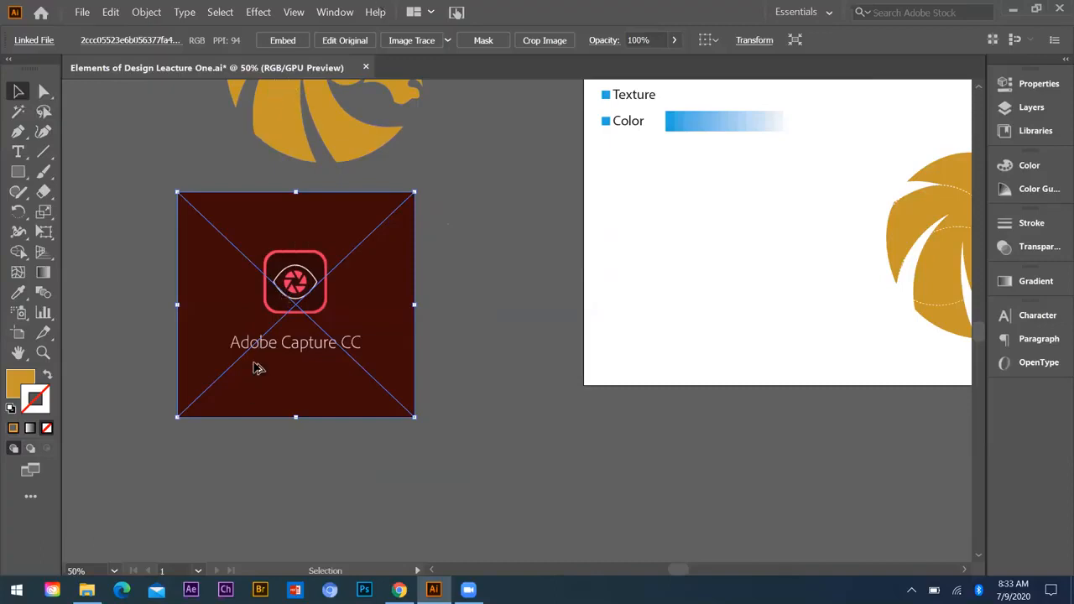
Step: Examine the rounded frame, eye outline and aperture shapes of the icon in the placed Adobe Capture CC image
scroll(260, 347, up, 2)
scroll(510, 373, down, 1)
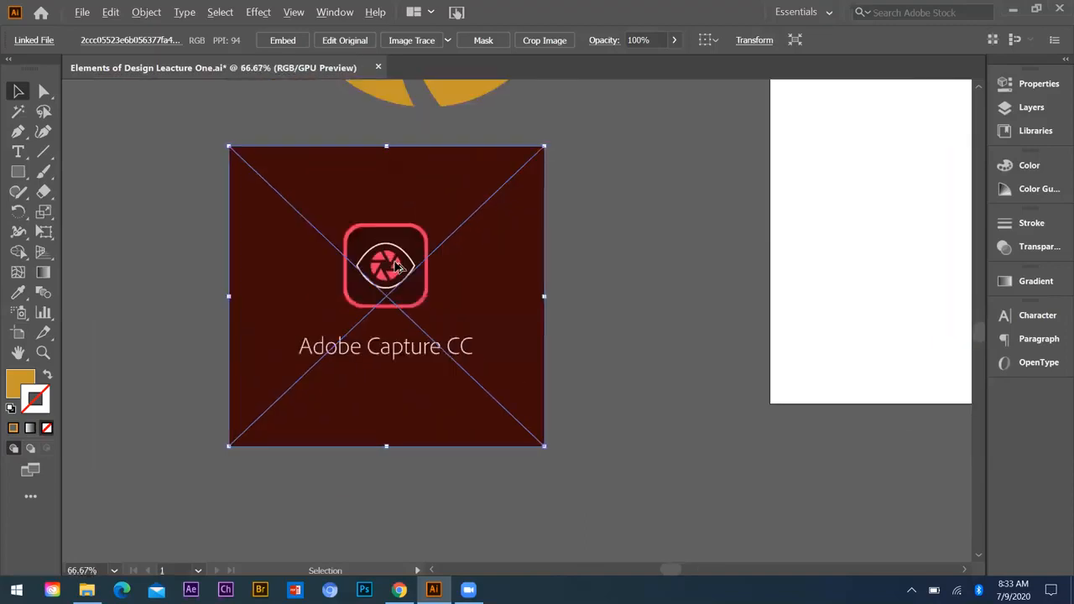
scroll(333, 224, up, 1)
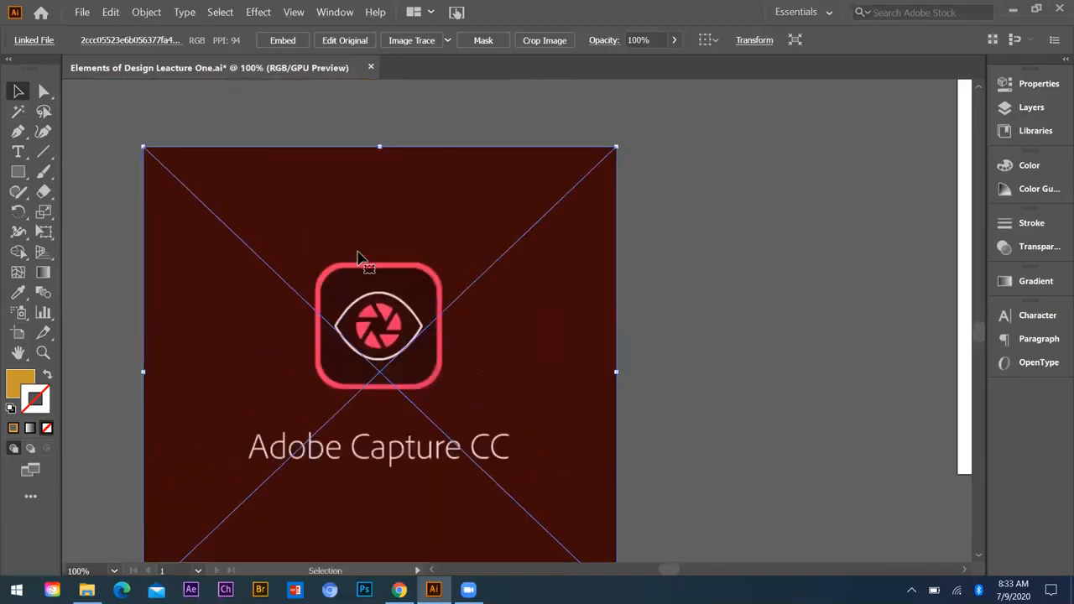
key(a)
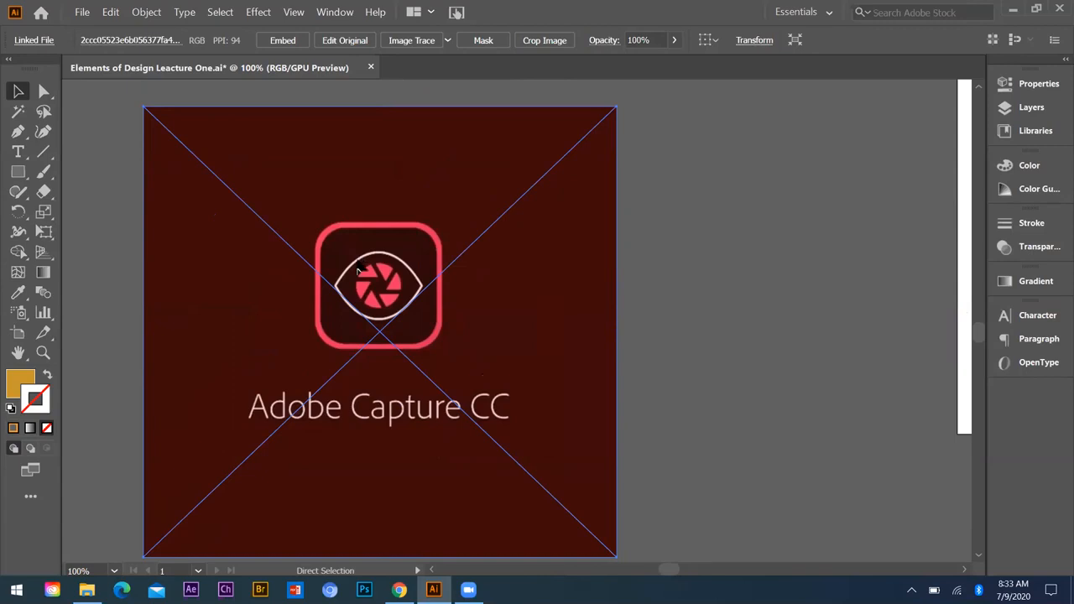
key(v)
key(ctrl+shift+a)
scroll(390, 293, up, 1)
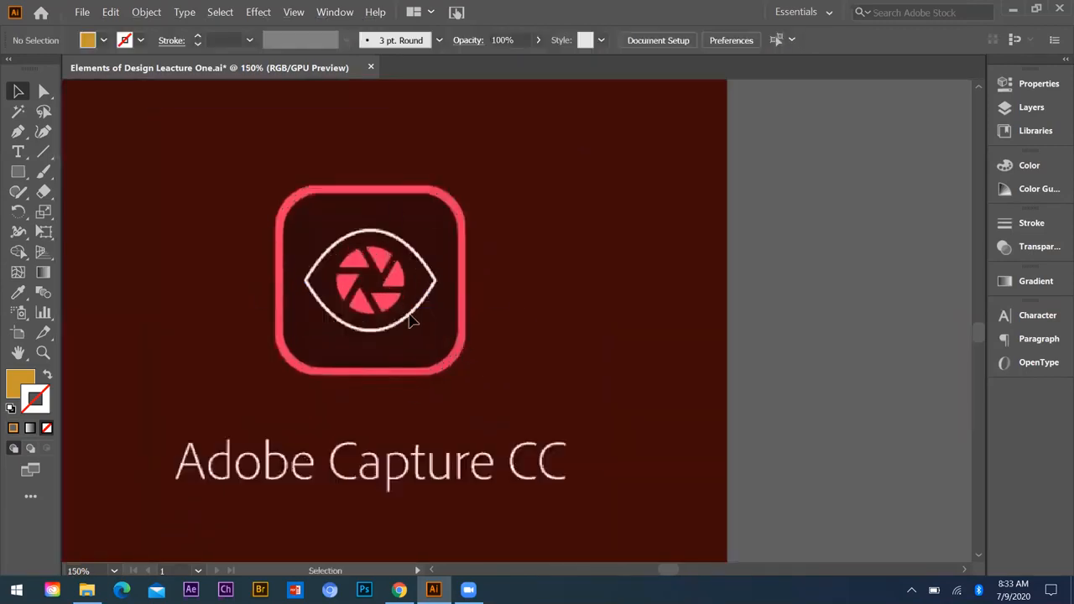
key(ctrl+minus)
key(ctrl+minus)
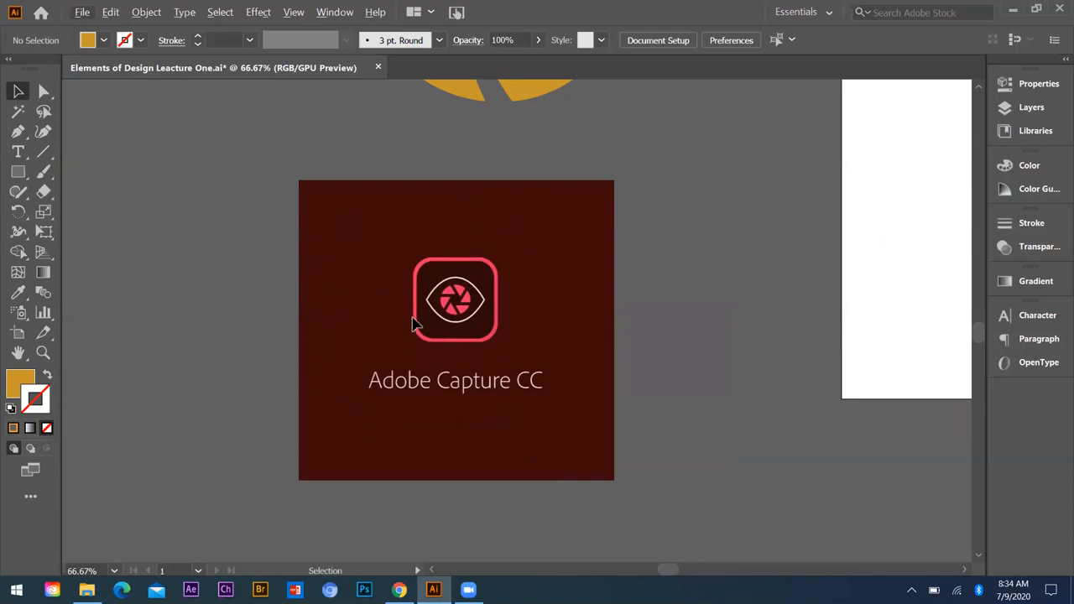
Step: Reposition the placed Adobe Capture CC image on the canvas beside the artboard and deselect it
key(ctrl)
key(alt)
click(508, 319)
drag(508, 319, 411, 286)
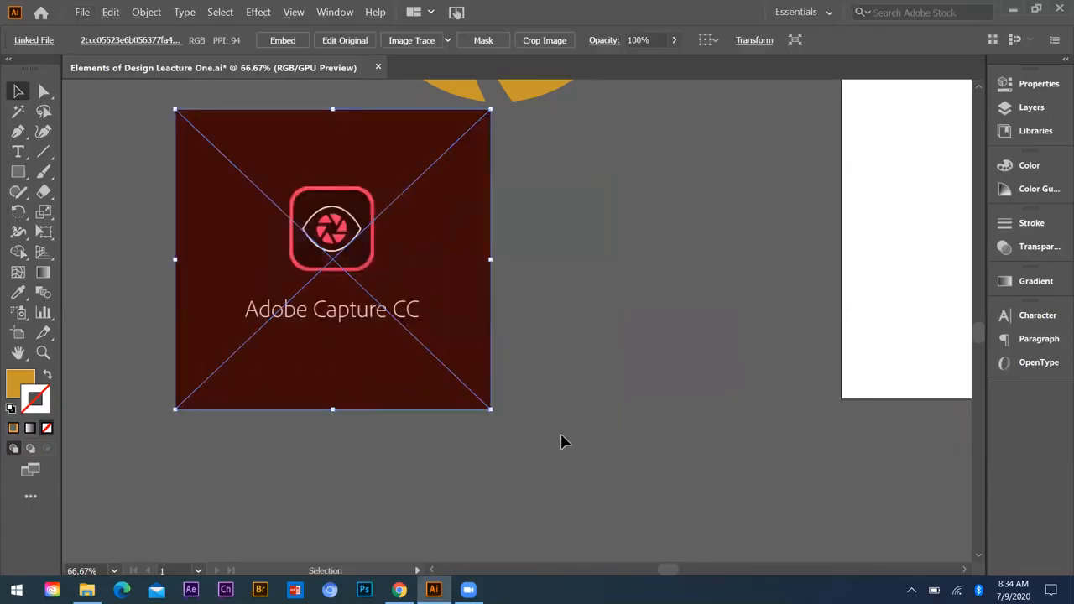
drag(416, 312, 467, 360)
key(ctrl+shift+a)
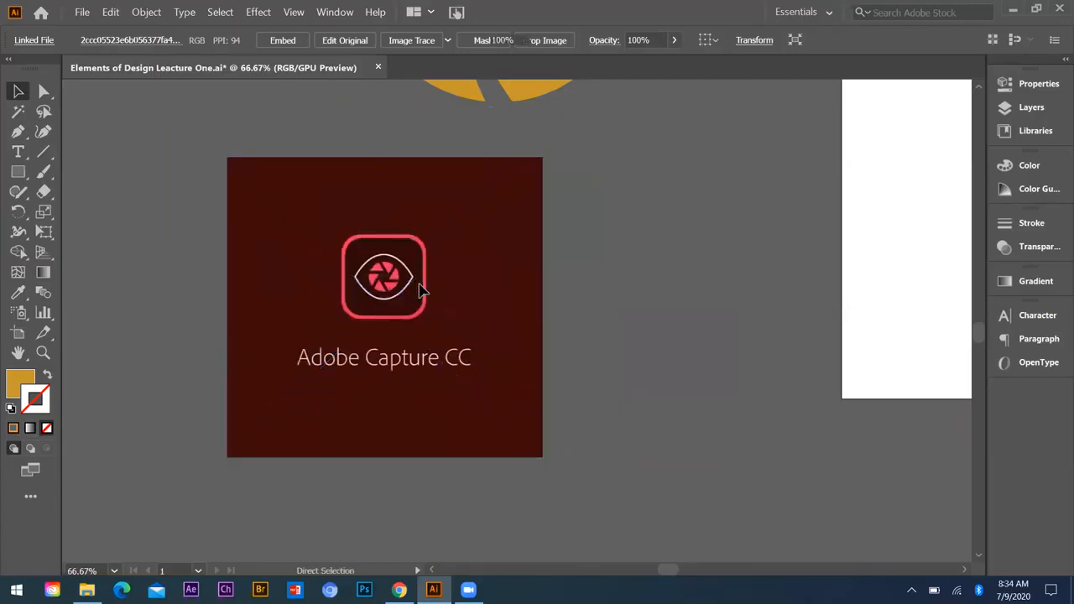
Step: Draw a rectangle about 102 px tall over the icon's rounded frame and widen it towards the frame's sides
key(ctrl+plus)
key(ctrl+plus)
key(ctrl+plus)
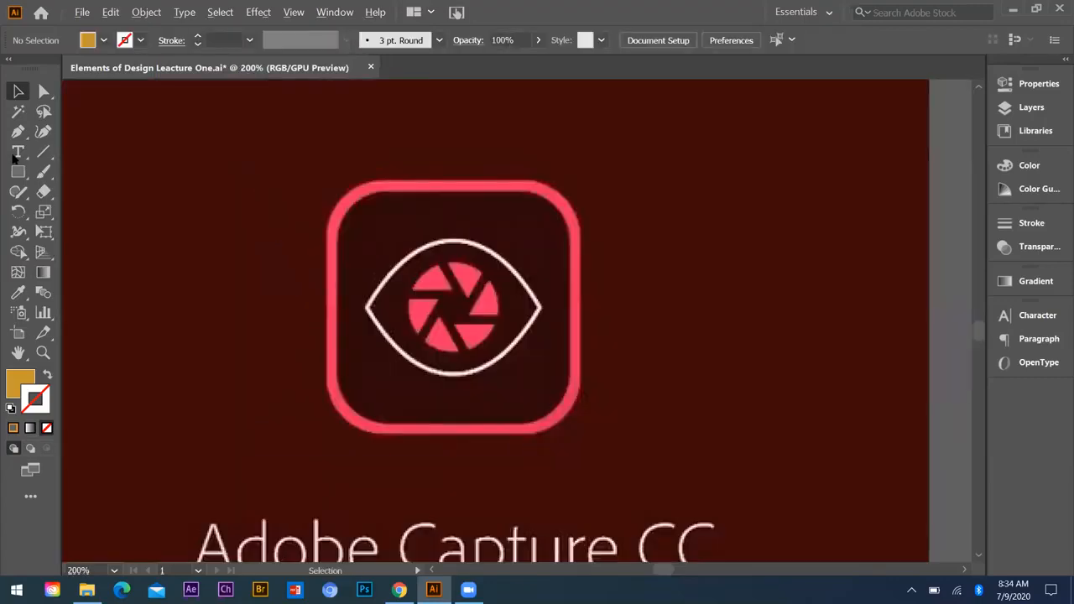
click(19, 172)
drag(349, 196, 569, 383)
drag(560, 309, 574, 308)
drag(349, 309, 330, 312)
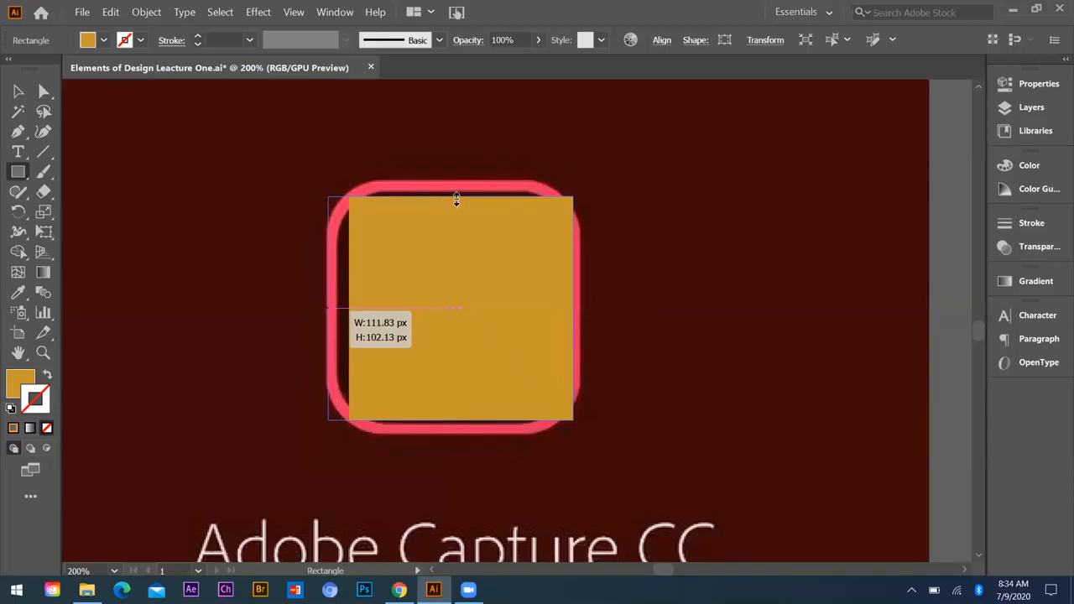
Step: Extend the rectangle's edges to the outer border of the icon's frame and remove its fill
drag(452, 194, 452, 180)
drag(454, 422, 453, 432)
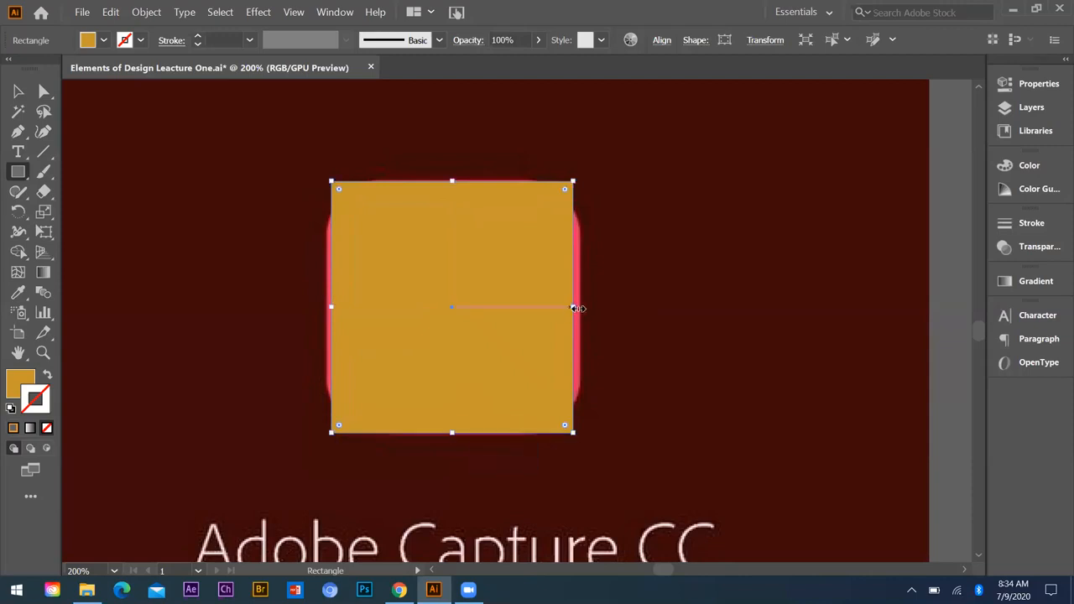
drag(575, 307, 579, 307)
drag(331, 312, 327, 309)
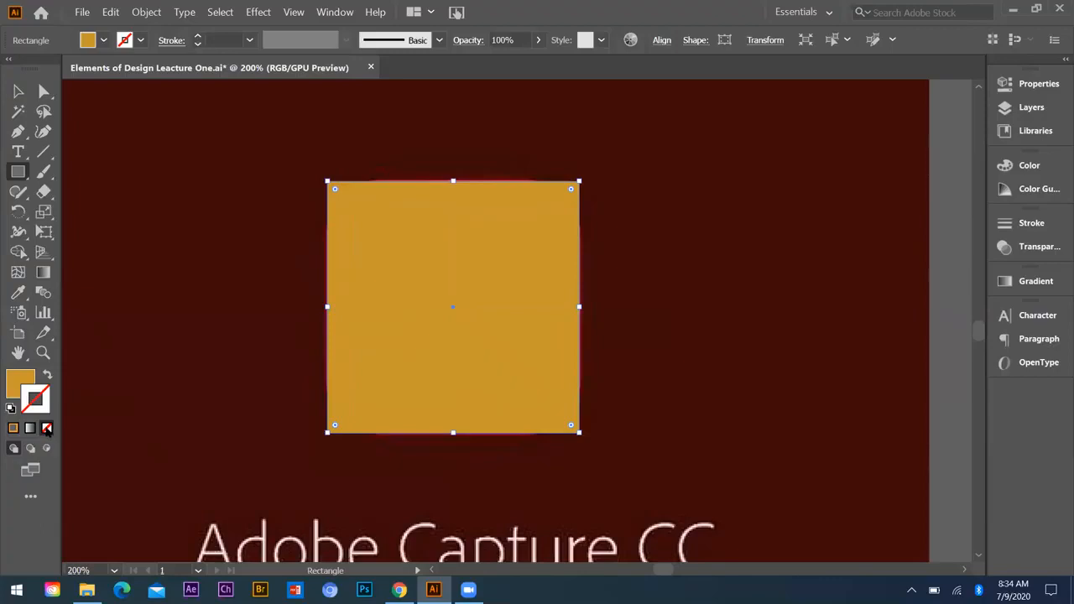
click(46, 428)
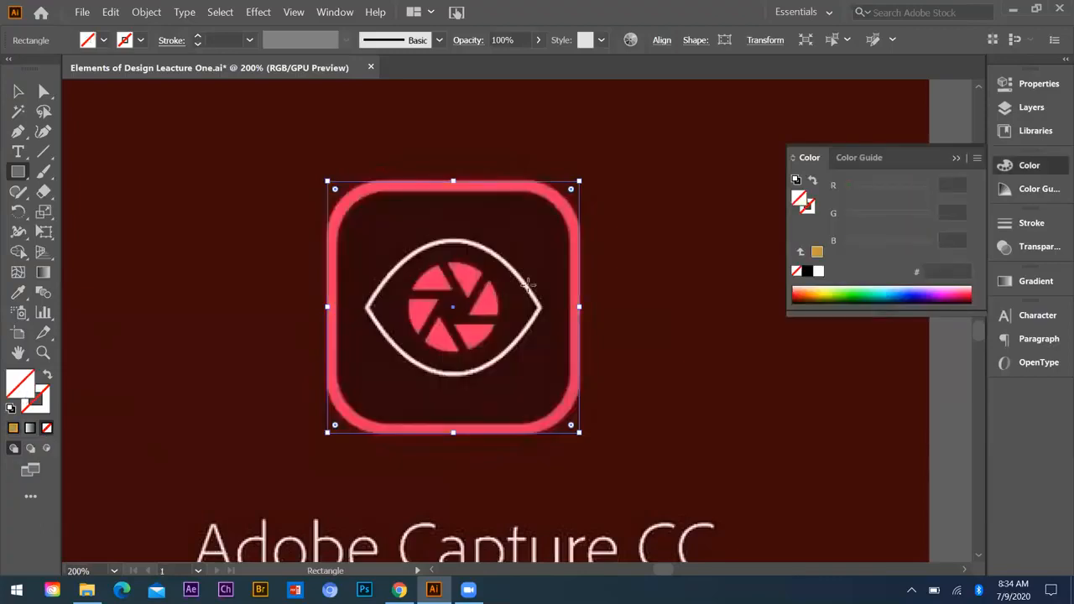
Step: Apply the last used gold colour to the stroke of the rectangle around the icon's frame
click(957, 159)
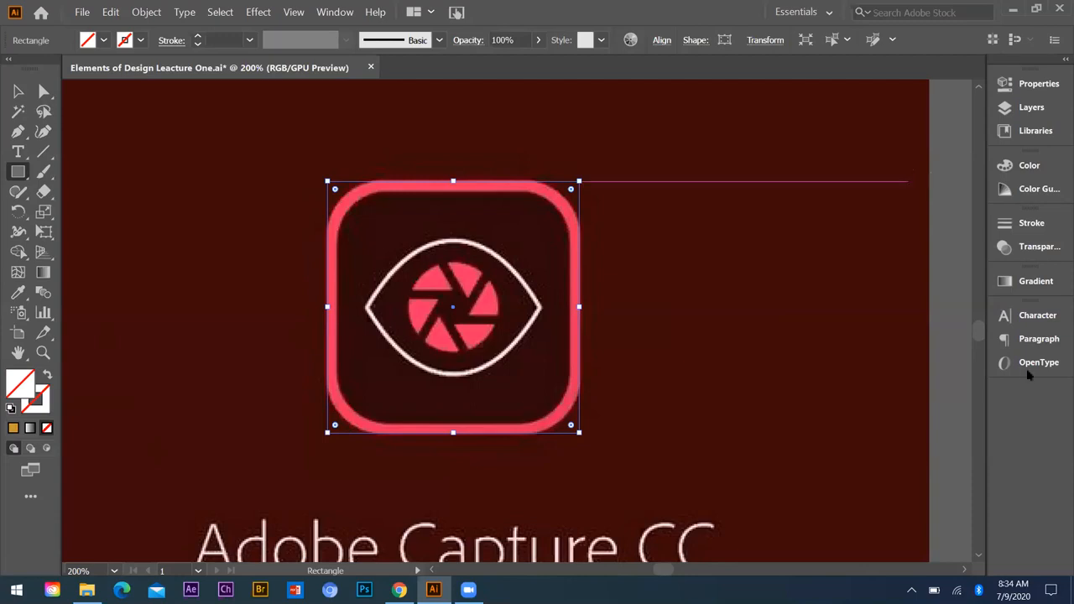
click(42, 397)
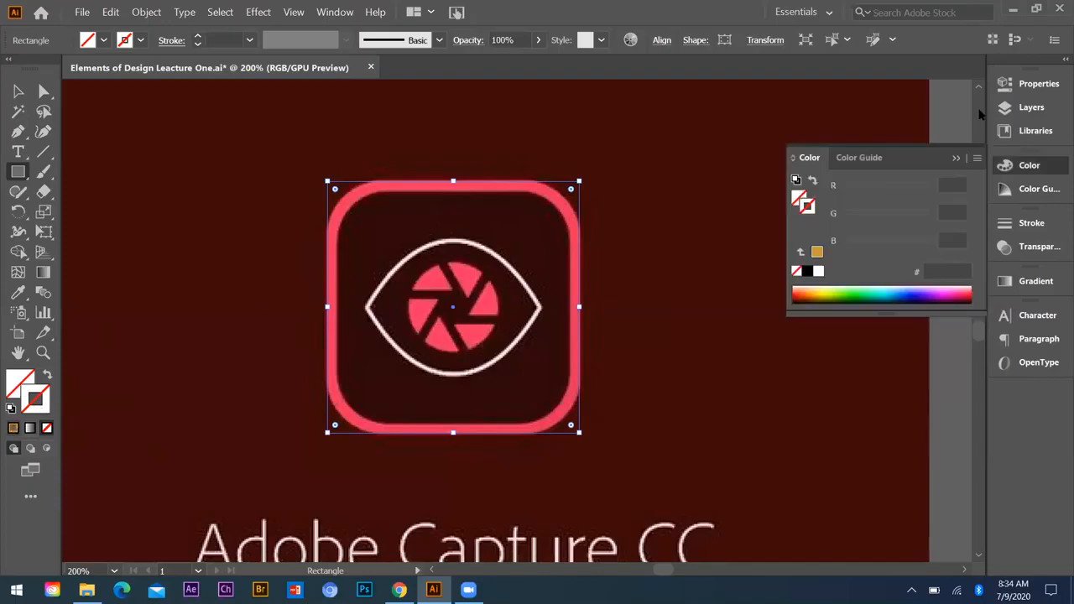
click(950, 161)
click(954, 157)
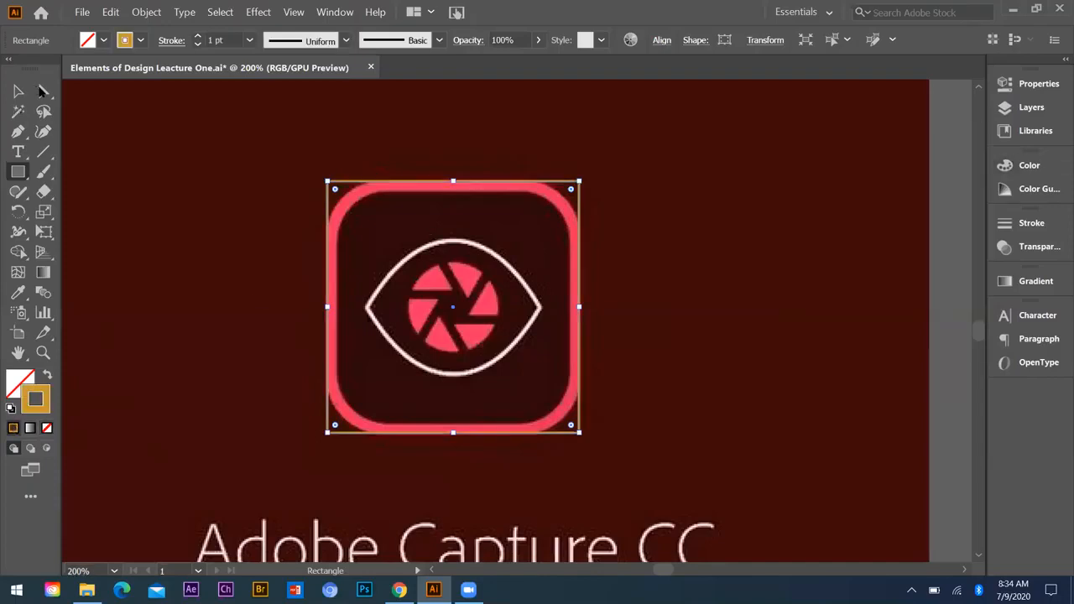
Step: Round all four corners of the rectangle to a radius of about 24 px, matching the icon's frame
click(45, 93)
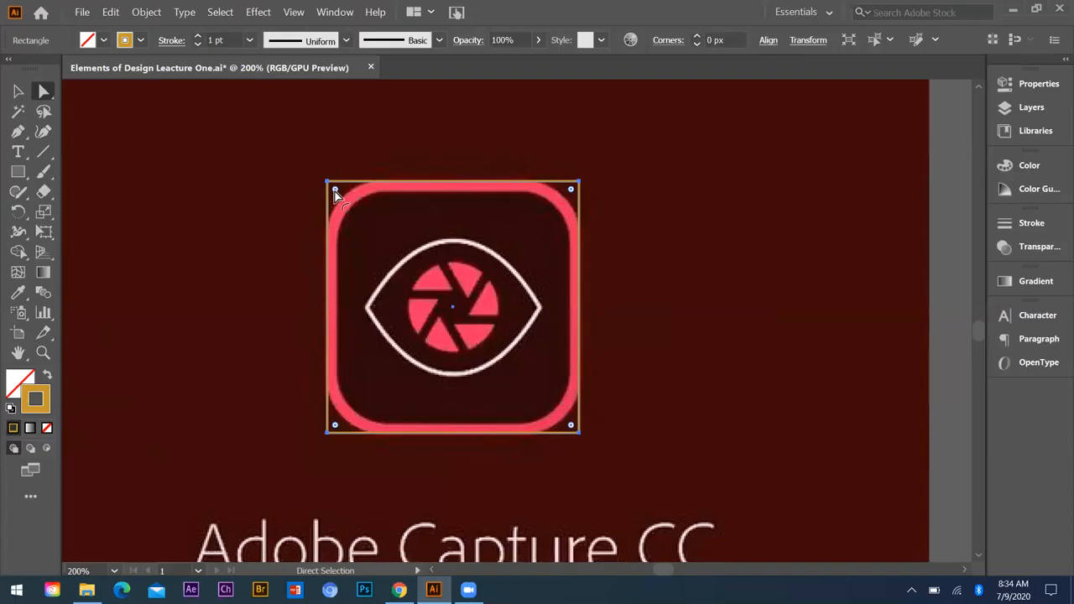
drag(336, 192, 380, 230)
key(ctrl+z)
drag(358, 225, 332, 195)
mouse_move(384, 233)
mouse_down()
mouse_move(393, 243)
mouse_move(338, 205)
mouse_move(358, 203)
mouse_move(378, 243)
mouse_up()
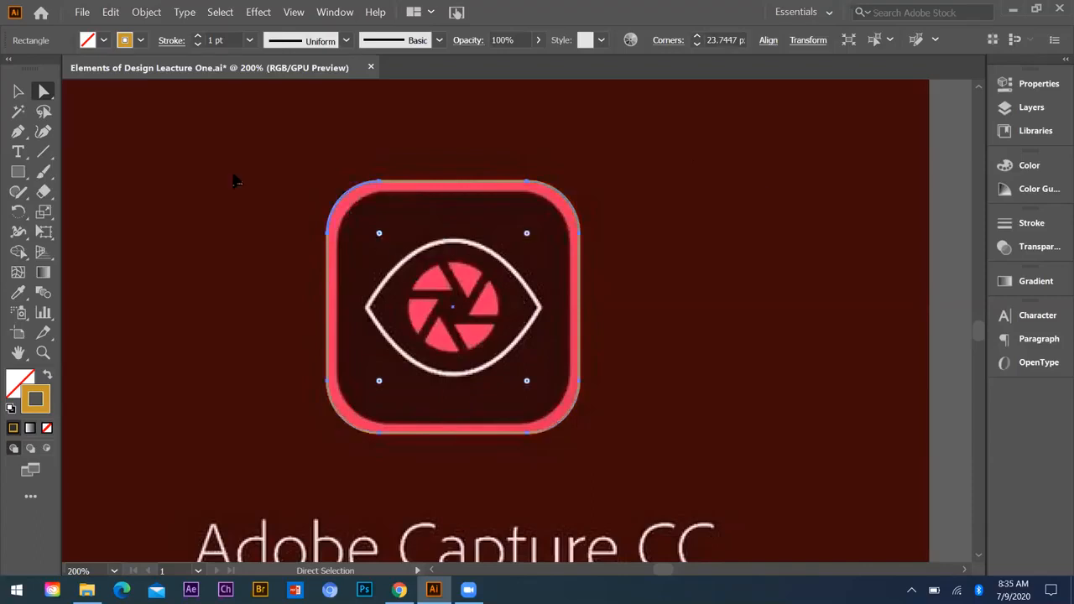
Step: Set the rounded rectangle's stroke weight to 5 pt and deselect it
click(250, 40)
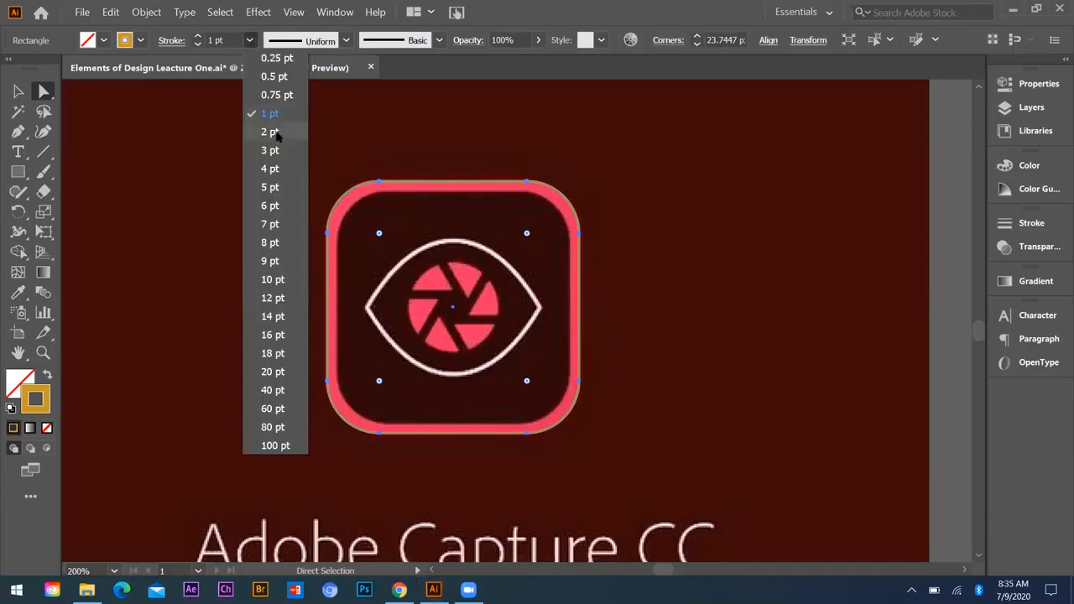
click(271, 171)
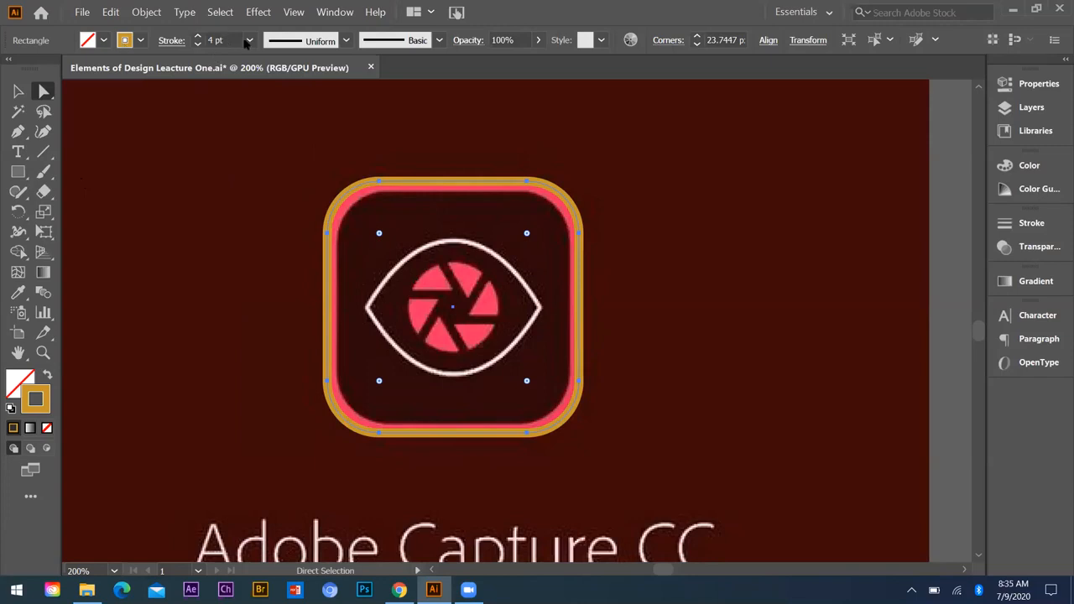
click(249, 40)
click(266, 188)
click(18, 95)
click(451, 247)
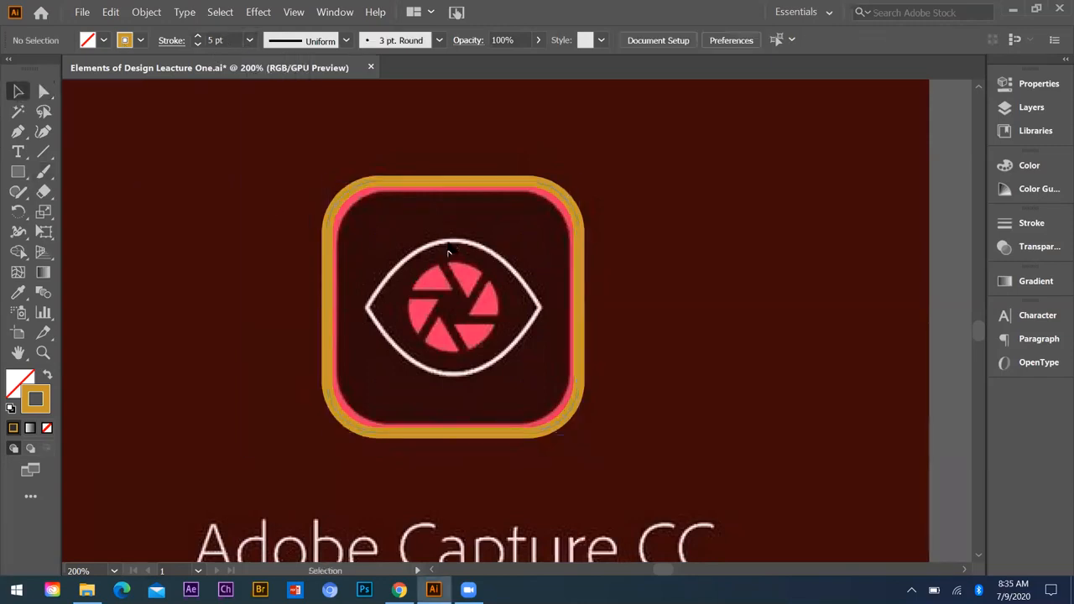
Step: Trace the icon's eye outline with the Pen tool as a closed two-point curved path about 79 px wide and 61 px tall
scroll(448, 252, down, 1)
key(ctrl+equal)
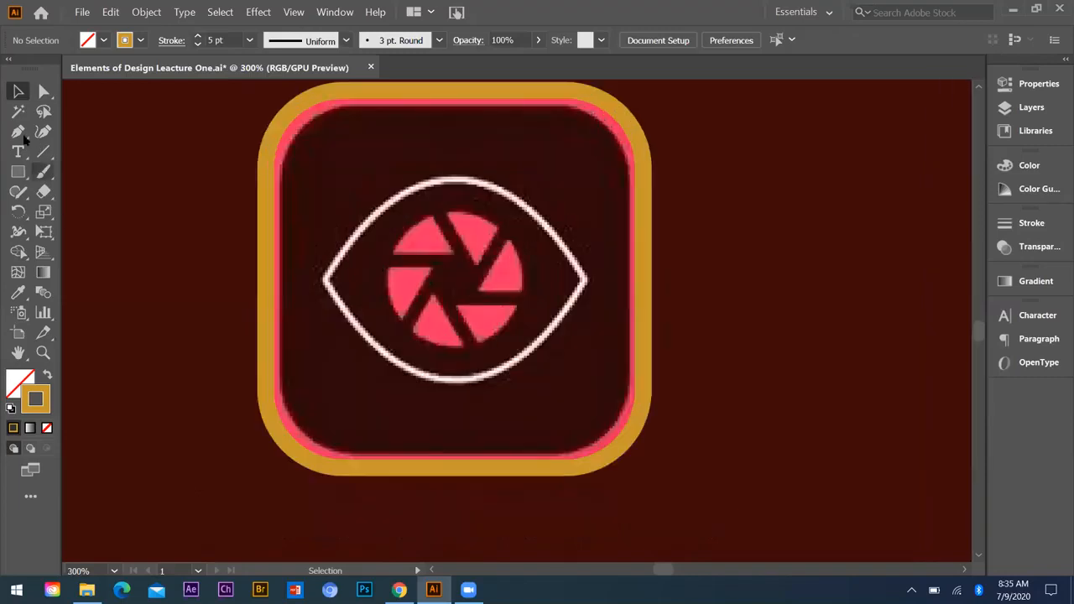
key(p)
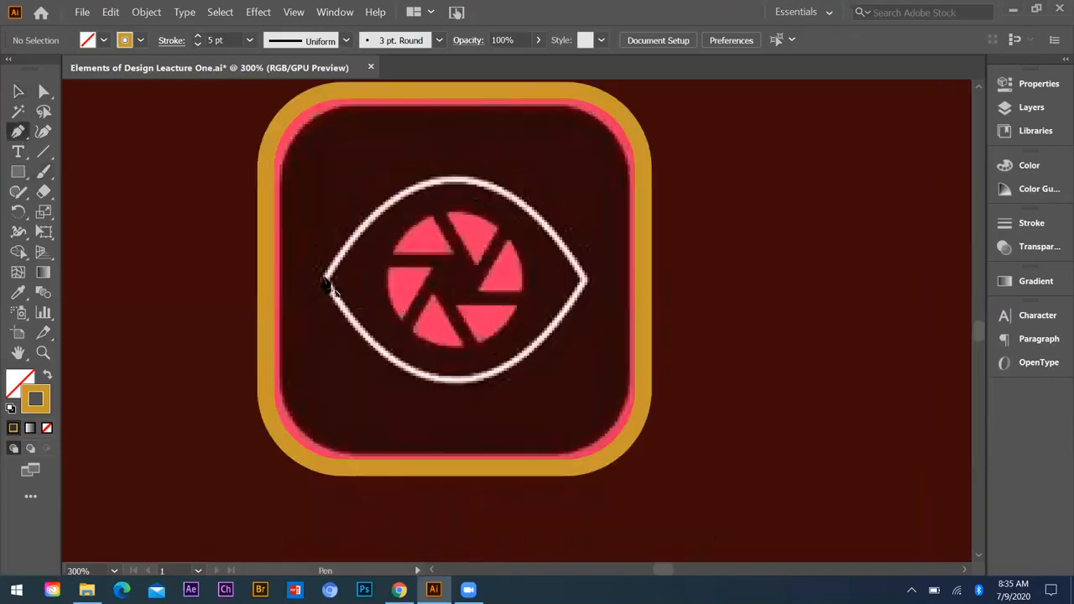
click(325, 280)
click(585, 282)
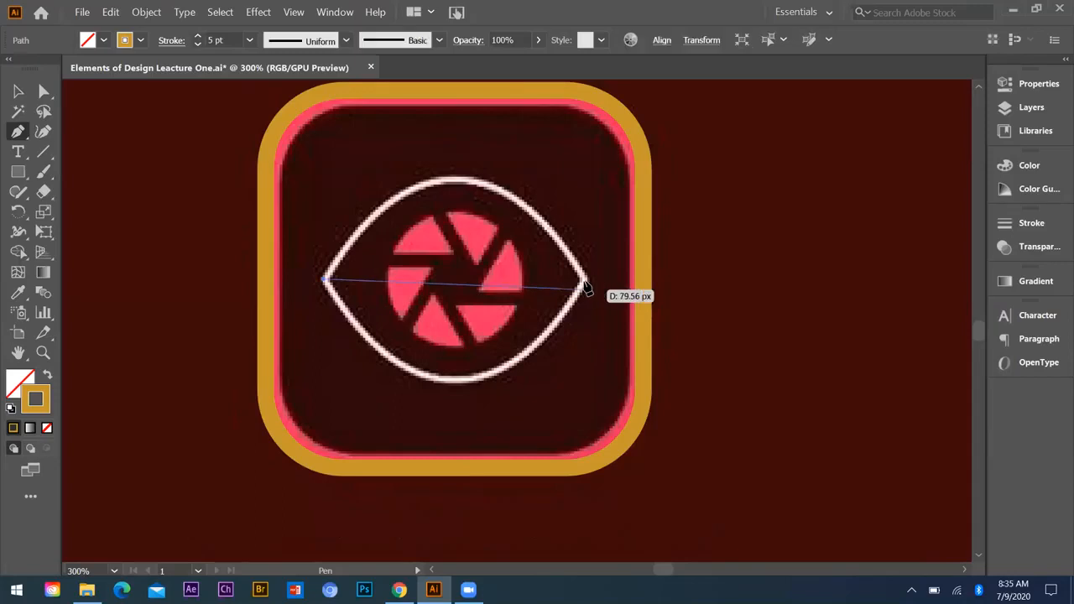
drag(585, 281, 716, 503)
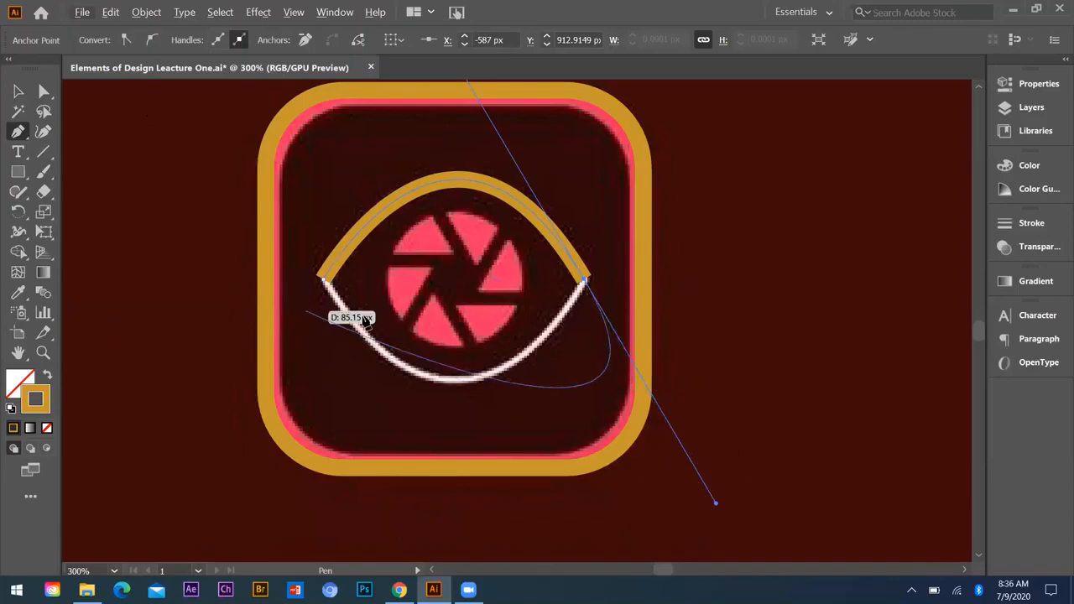
click(584, 282)
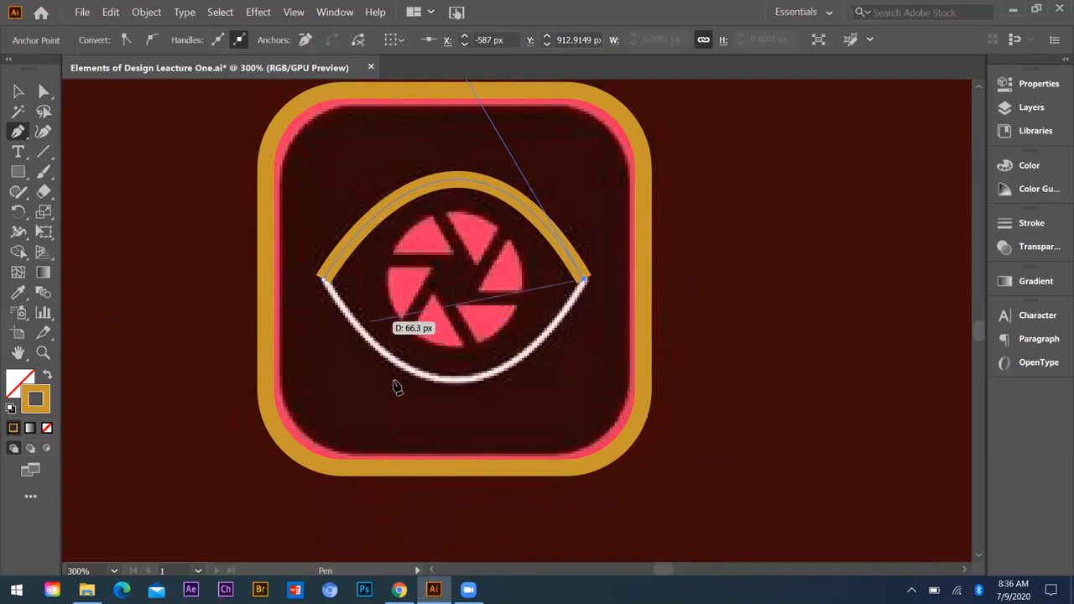
mouse_move(323, 280)
mouse_down()
mouse_move(266, 216)
mouse_move(187, 76)
mouse_move(190, 168)
mouse_move(171, 157)
mouse_move(172, 168)
mouse_move(186, 161)
mouse_move(171, 167)
mouse_move(180, 180)
mouse_up()
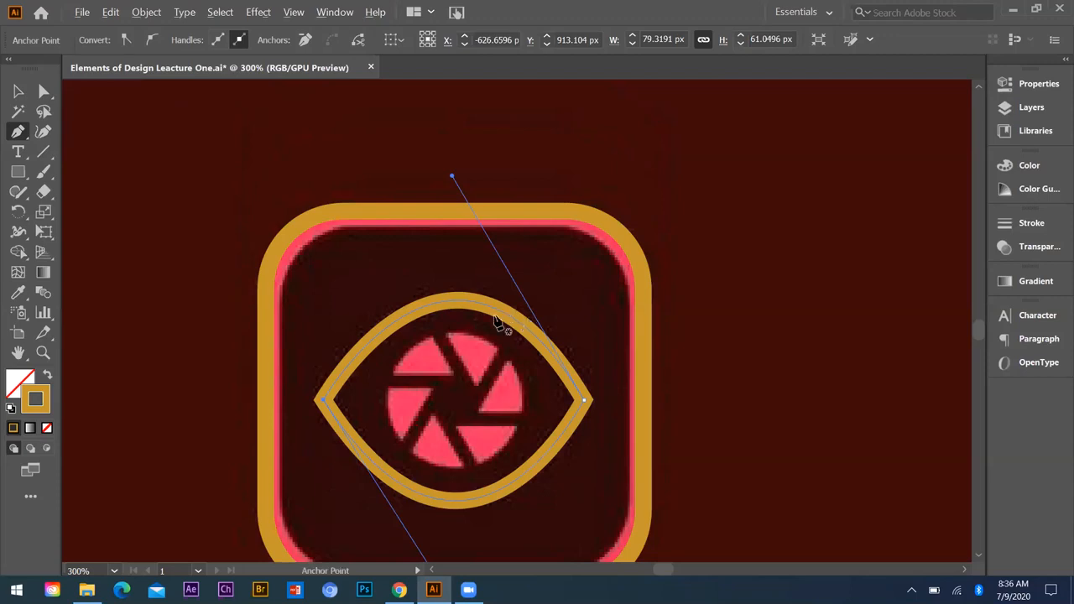
Step: Switch the document to Overprint Preview and activate the Selection tool with the traced eye outline selected
key(ctrl+minus)
scroll(233, 109, down, 1)
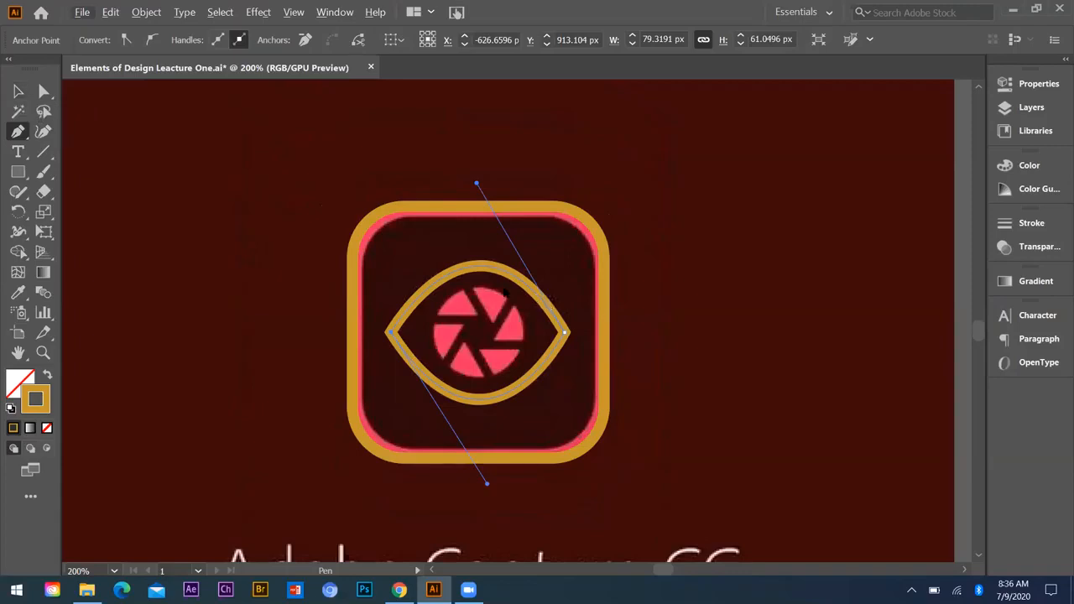
key(alt+v)
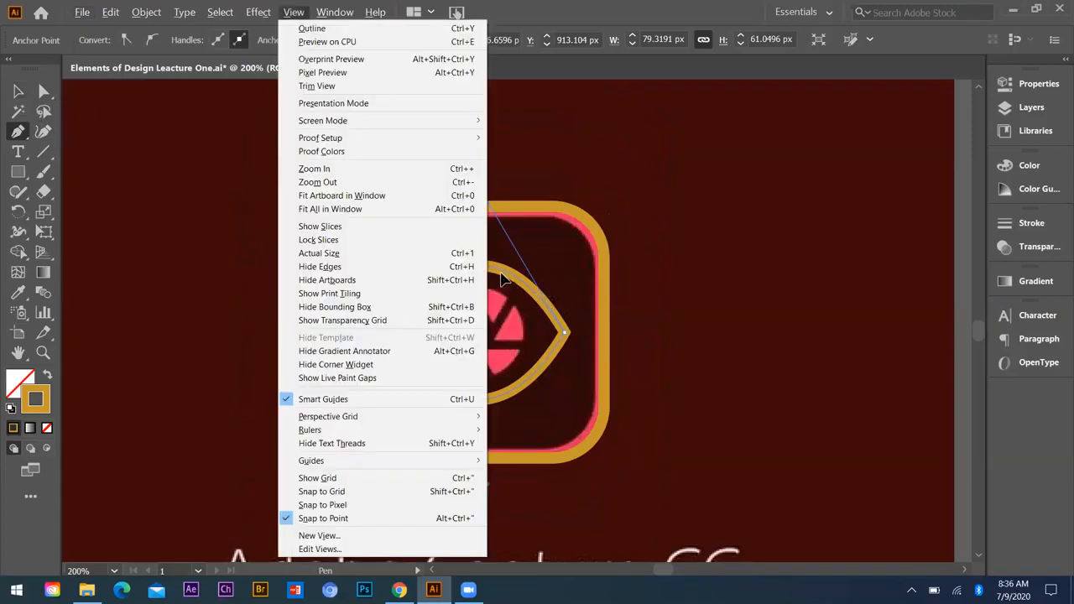
key(v)
key(v)
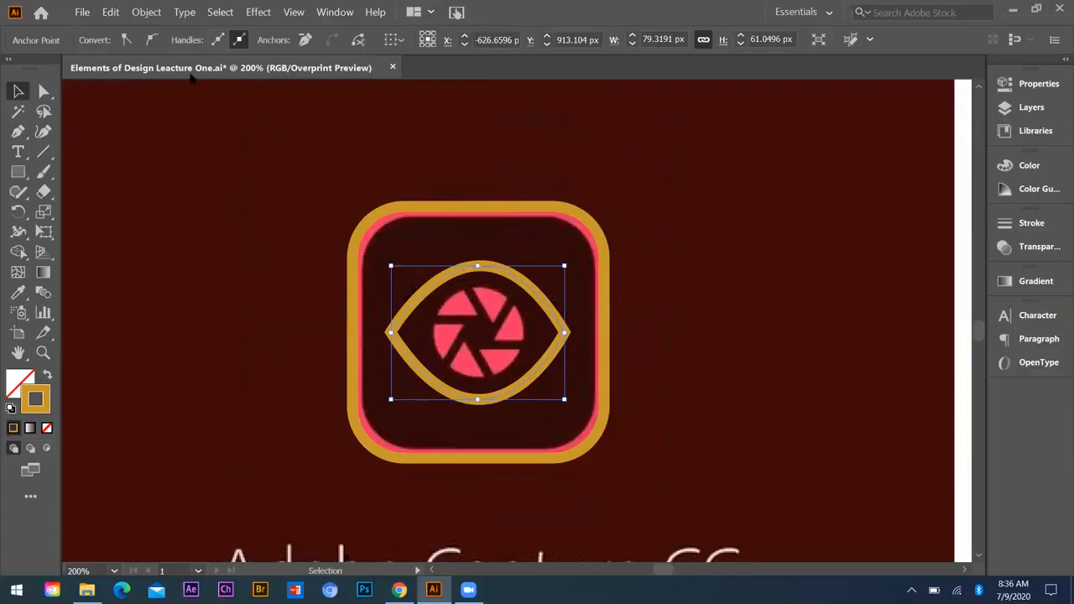
key(ctrl+shift+a)
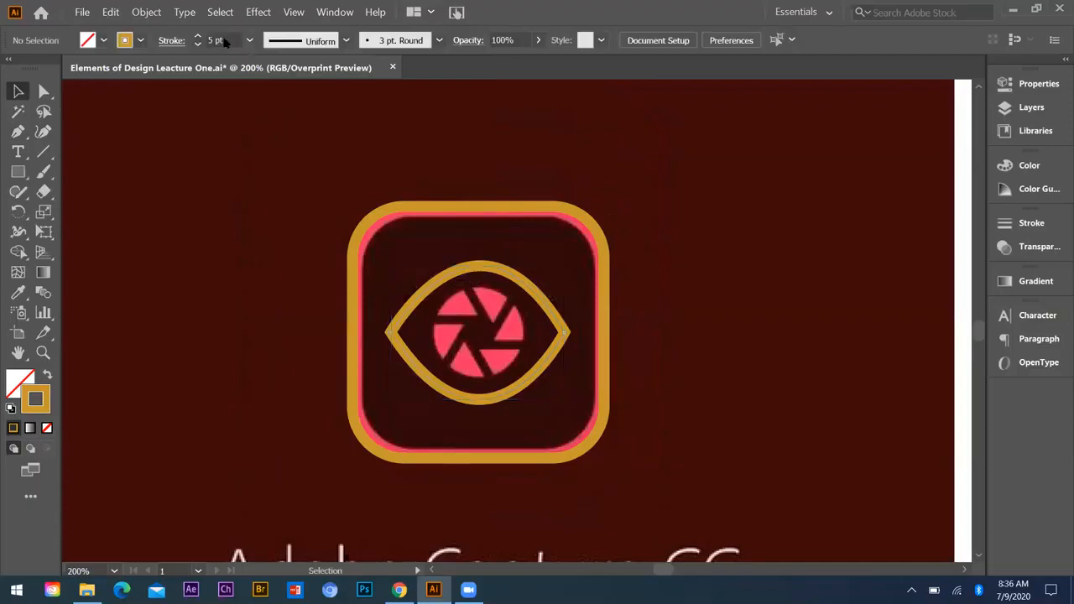
click(249, 40)
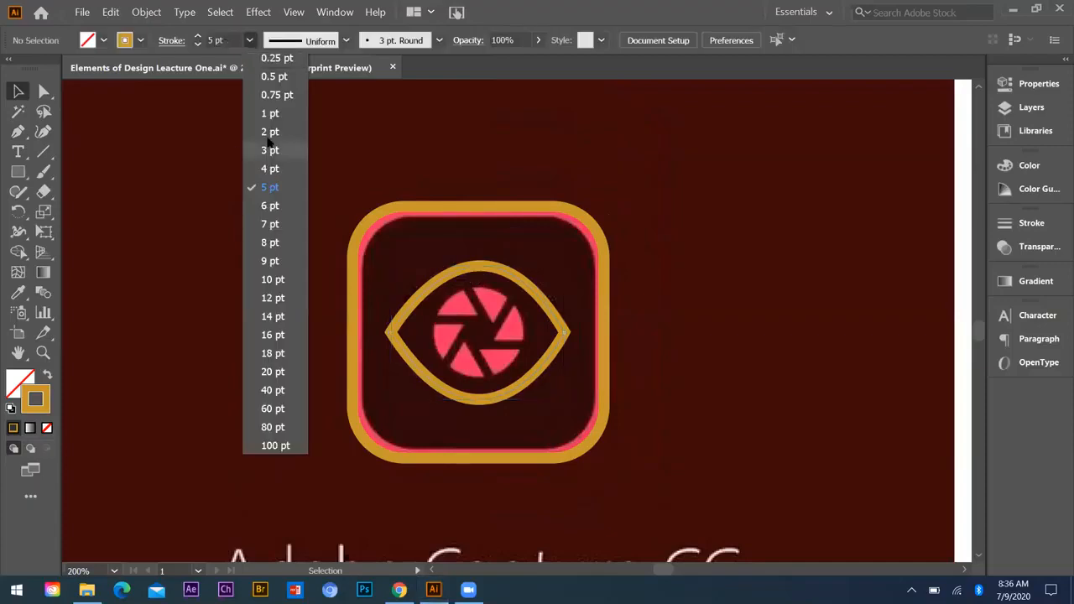
click(269, 131)
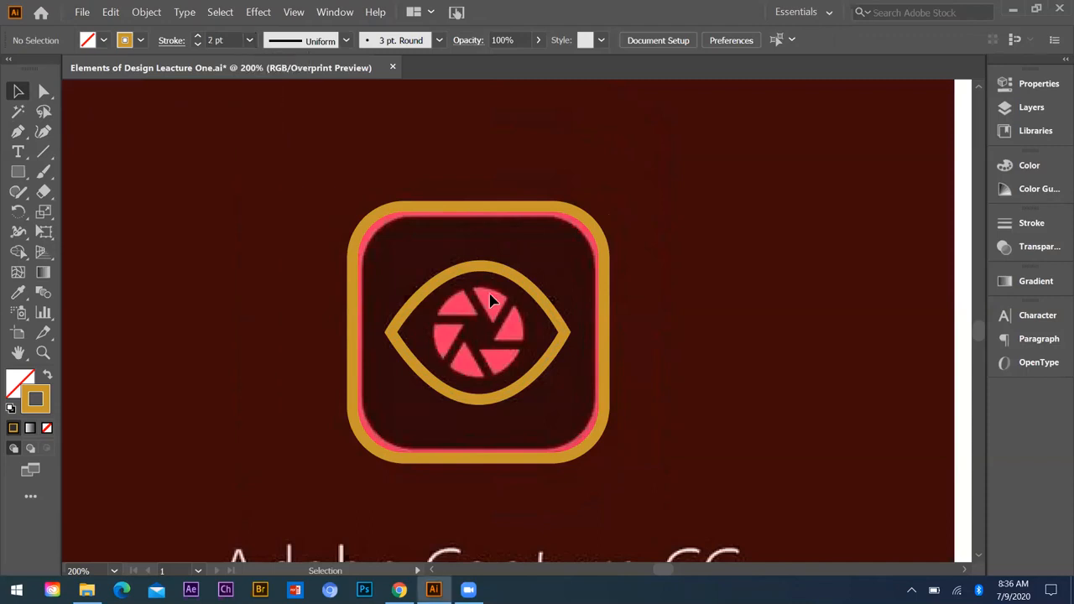
key(ctrl+z)
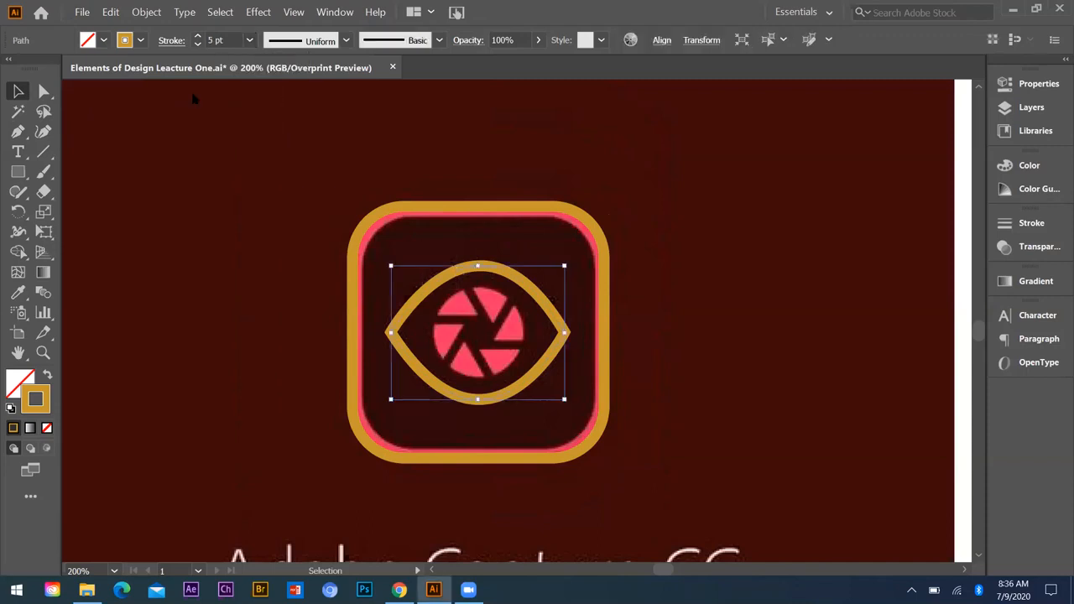
Step: Set the traced eye outline's stroke weight to 2 pt and deselect it
click(248, 40)
click(269, 132)
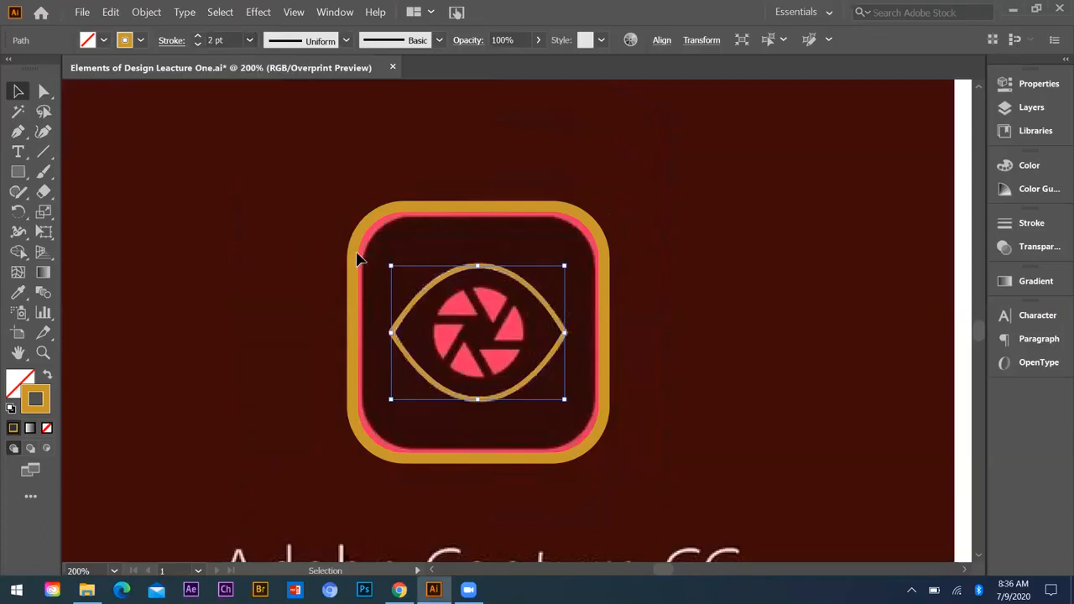
click(583, 426)
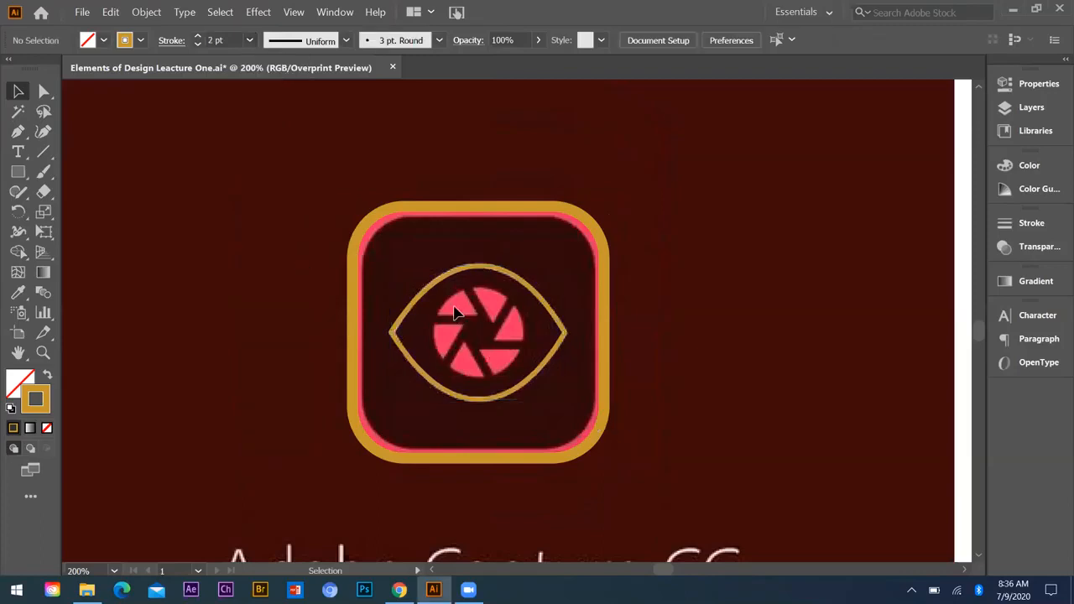
Step: Trace the upper-left aperture blade with the Pen tool as a closed path about 18 px wide, with two straight sides and a curved outer edge
scroll(476, 317, down, 1)
scroll(478, 319, up, 2)
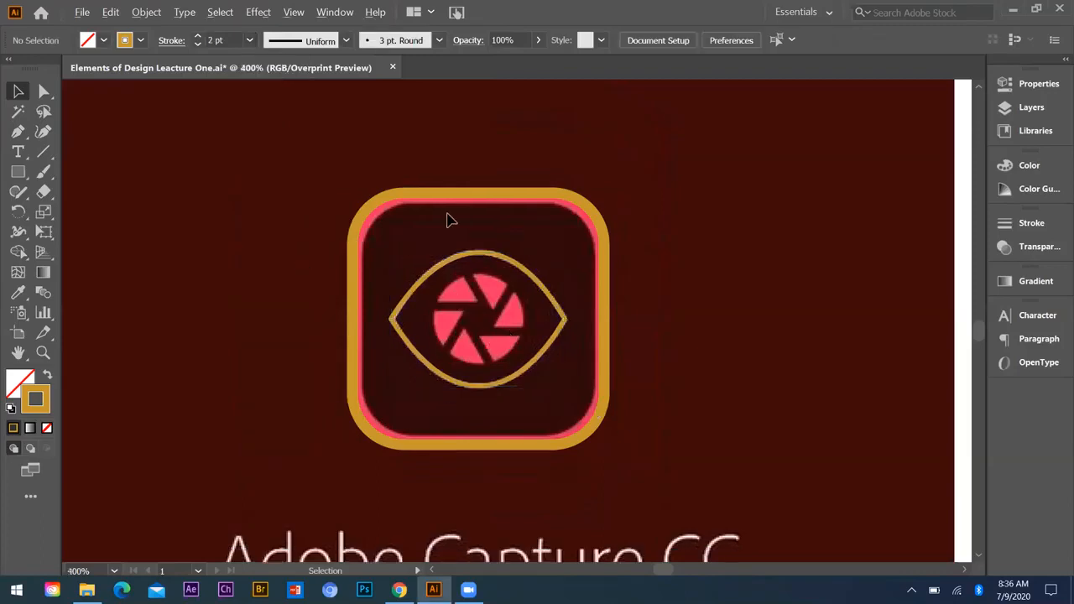
key(ctrl+plus)
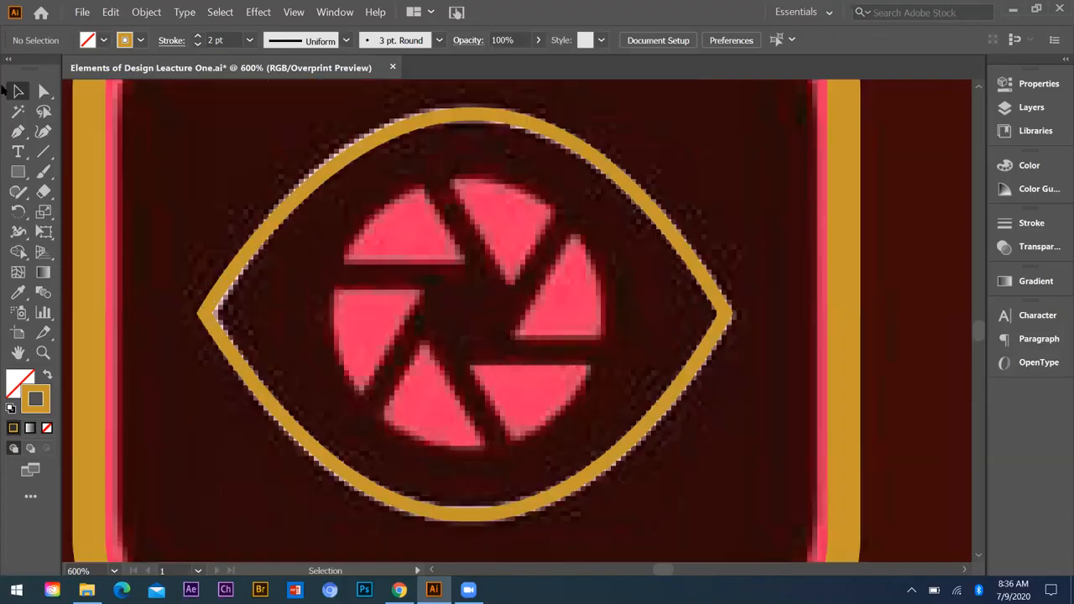
click(17, 133)
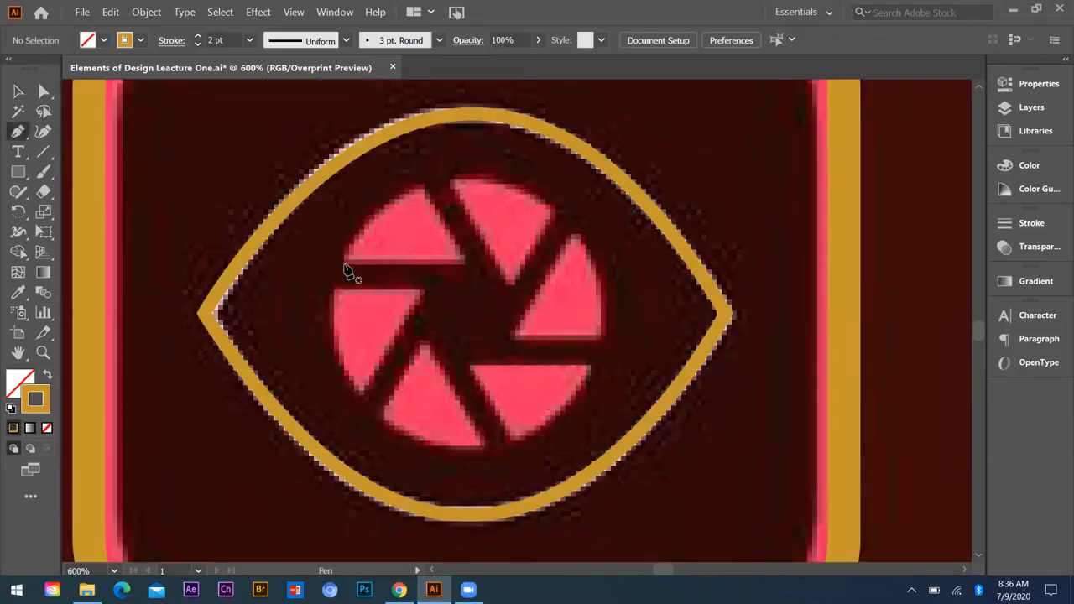
click(343, 263)
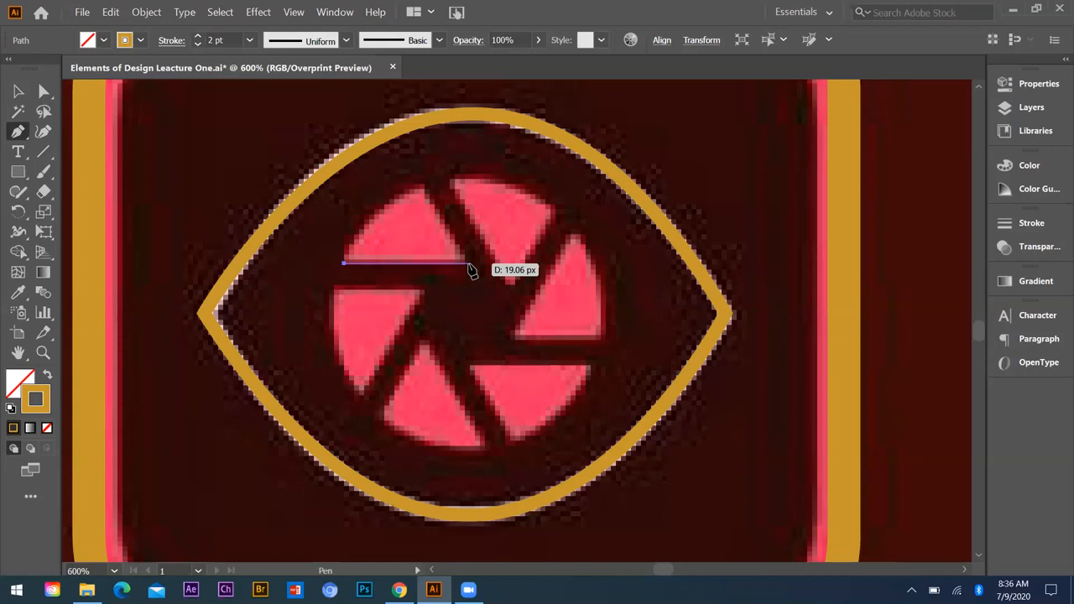
click(465, 264)
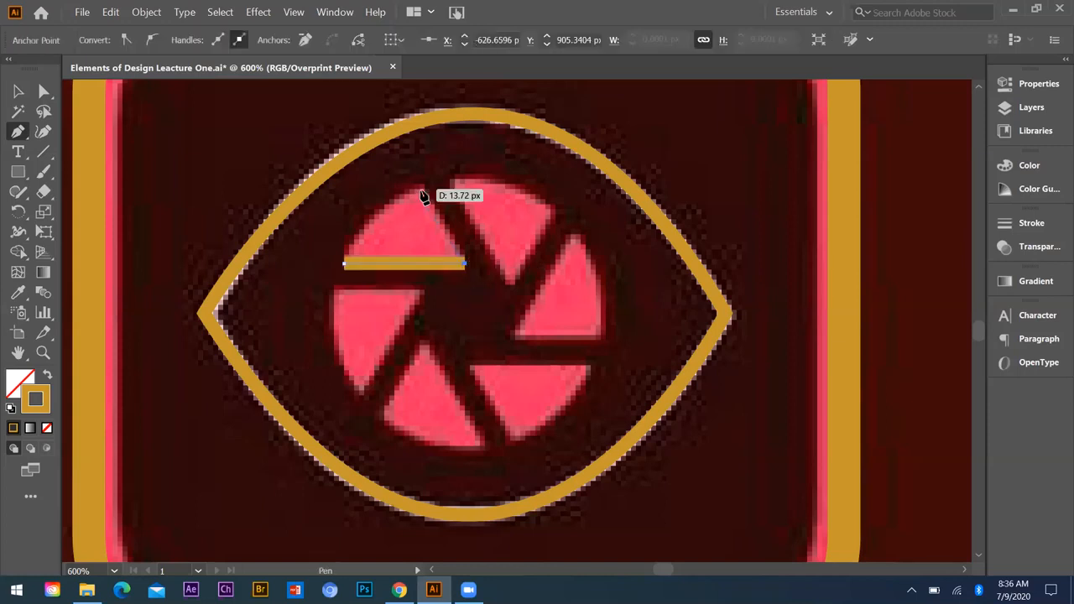
click(420, 187)
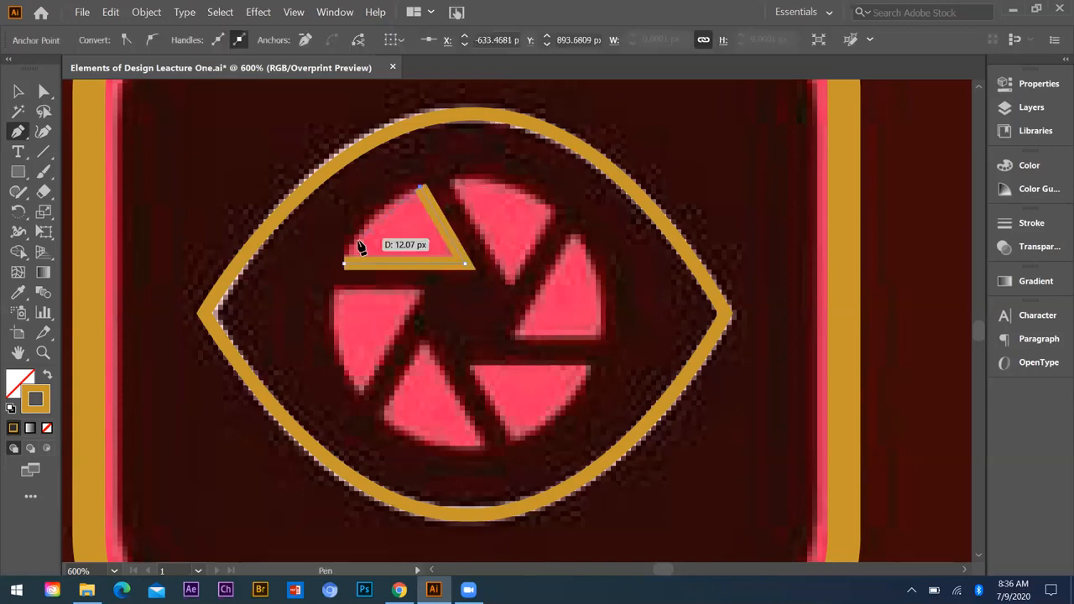
mouse_move(343, 265)
mouse_down()
mouse_move(352, 295)
mouse_move(340, 342)
mouse_move(333, 327)
mouse_up()
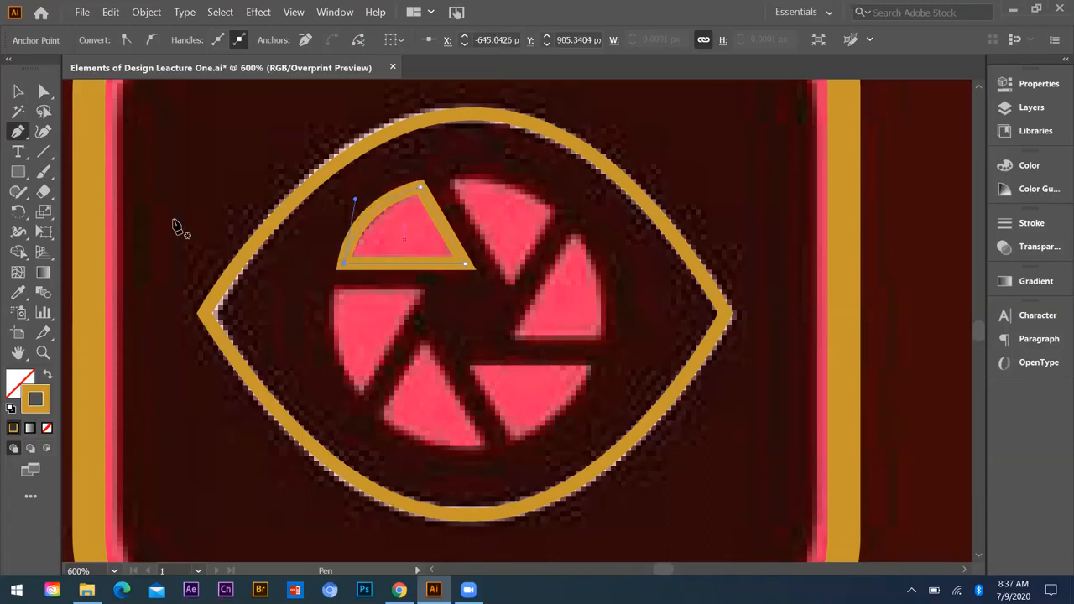
click(19, 91)
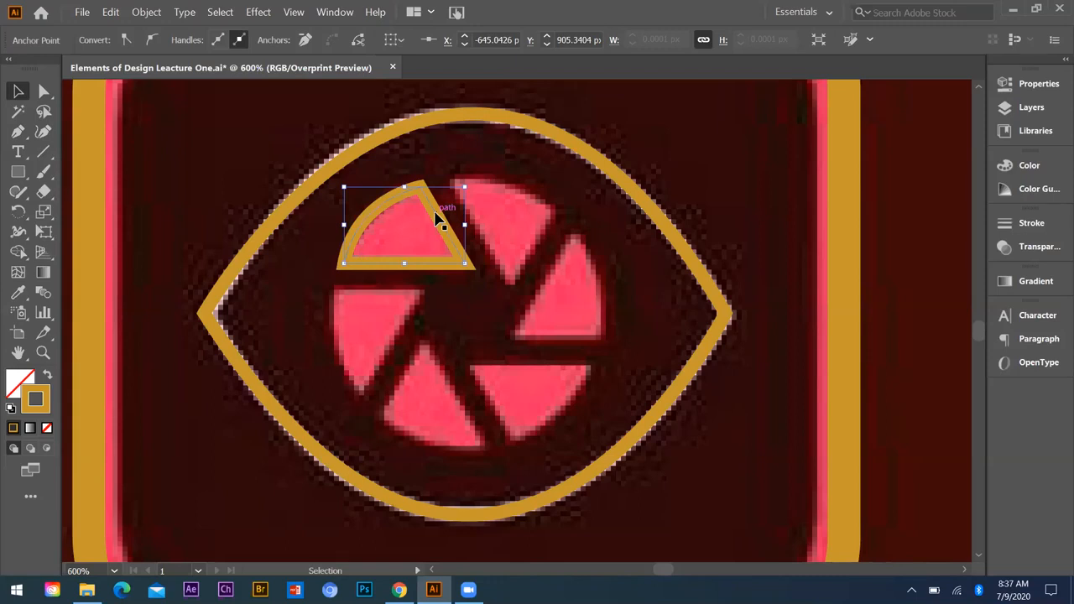
click(433, 214)
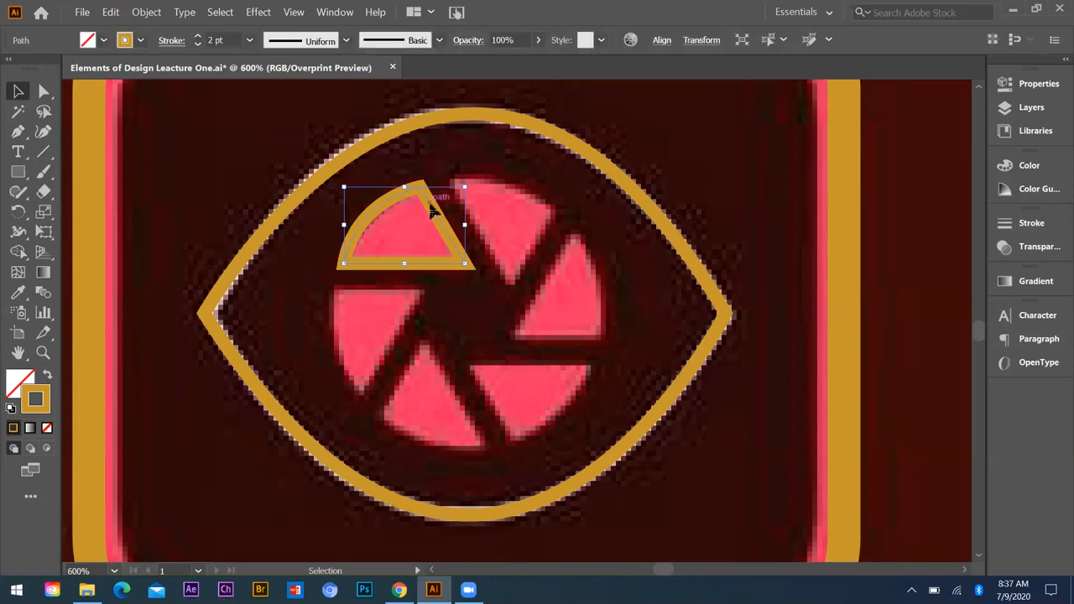
click(110, 12)
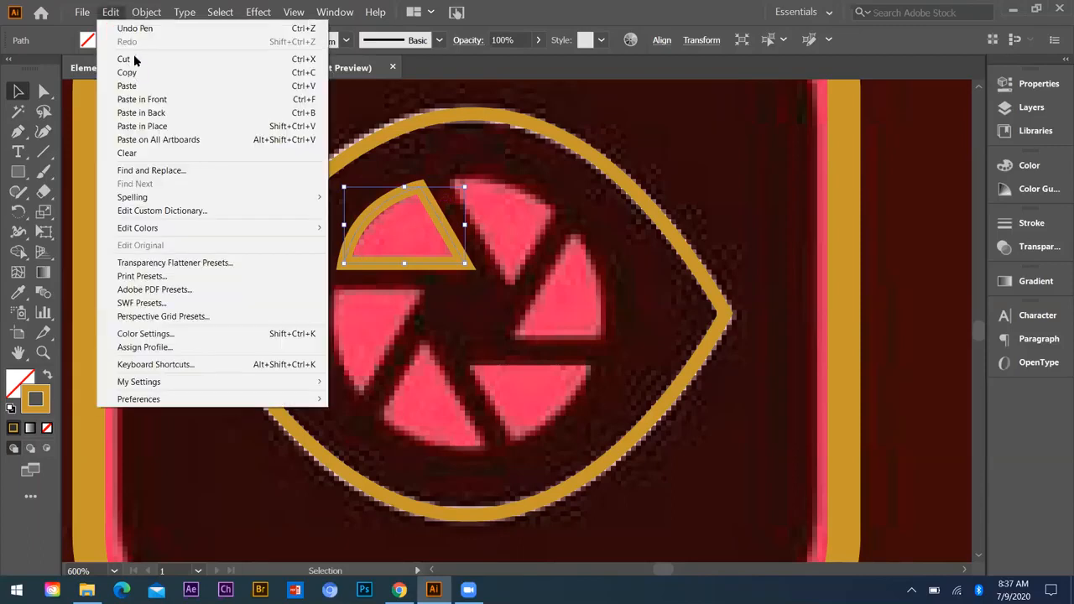
click(190, 113)
click(474, 216)
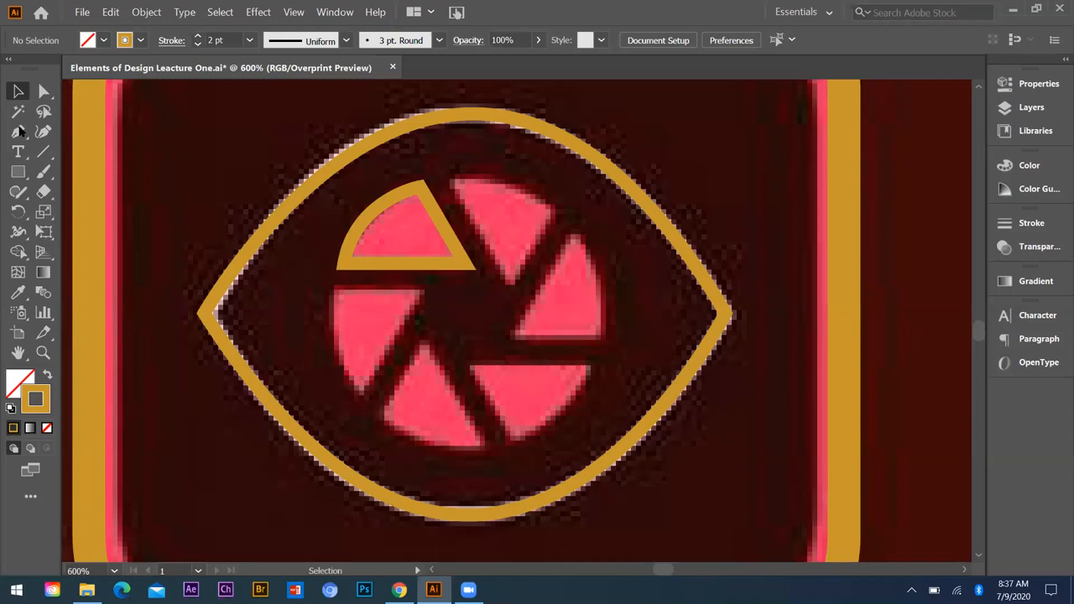
Step: Trace the left aperture blade with the Pen tool as a closed path with two straight sides and a curved outer edge
key(ctrl+equal)
key(p)
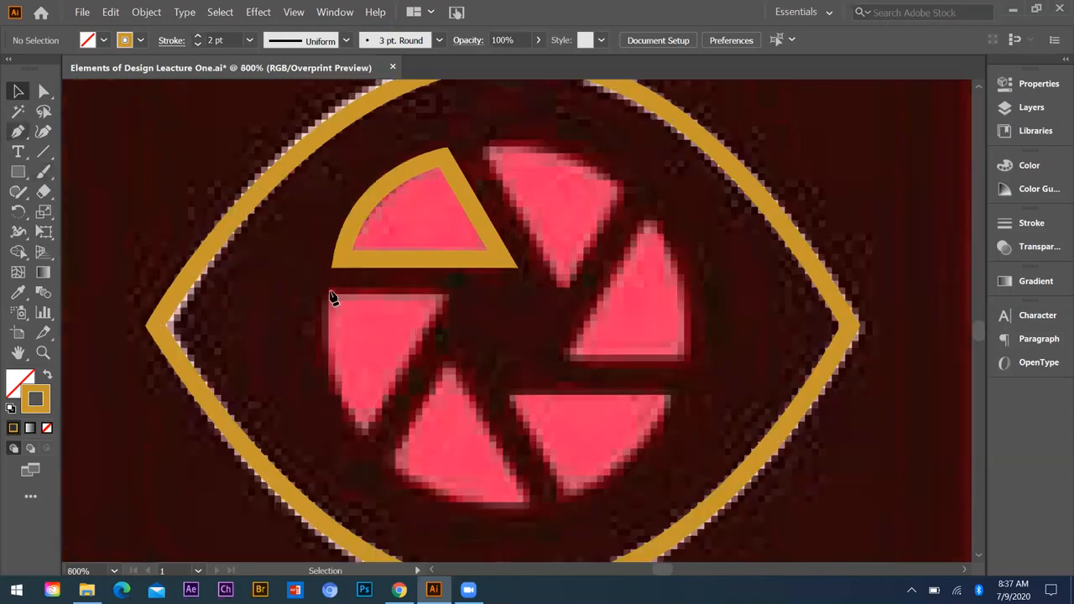
click(330, 295)
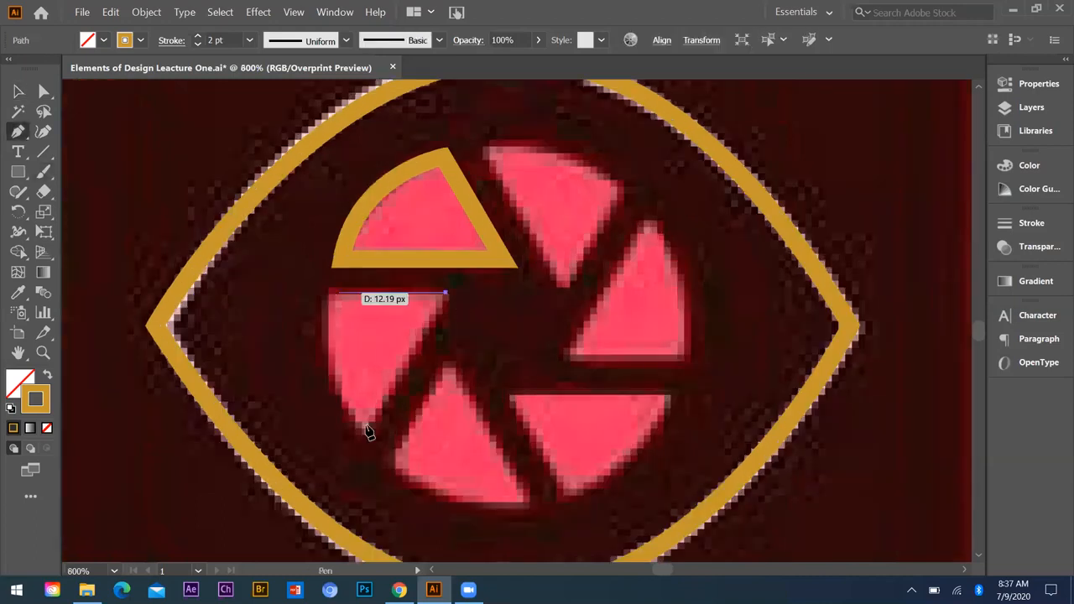
drag(364, 429, 430, 493)
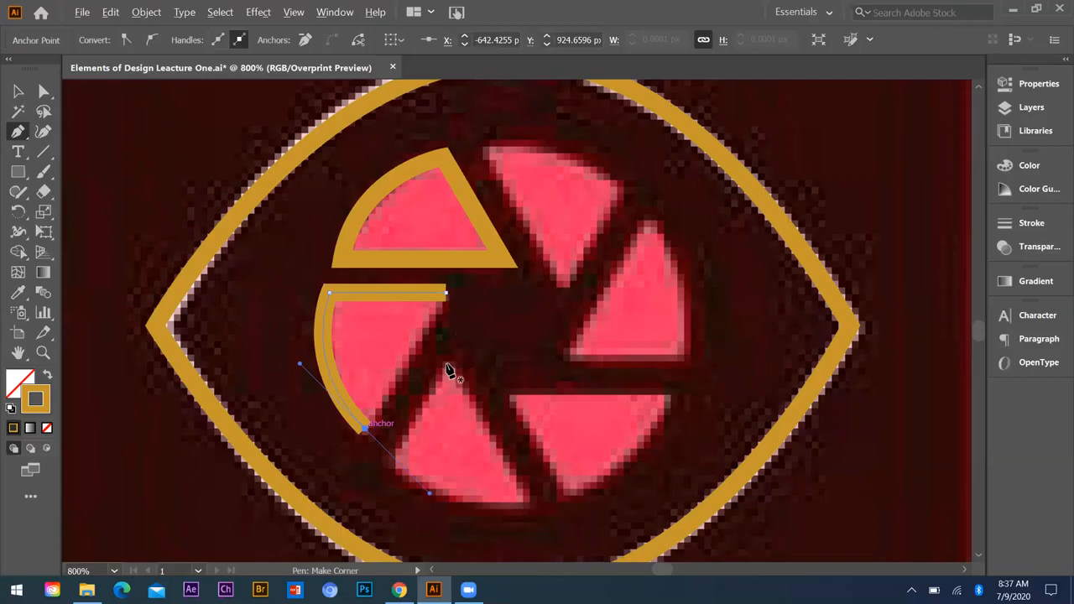
click(446, 293)
Step: Trace the lower-left aperture blade with the Pen tool as a closed path, curving its outer edge and keeping both inner sides straight
mouse_move(526, 503)
mouse_down()
mouse_move(644, 481)
mouse_move(633, 485)
mouse_up()
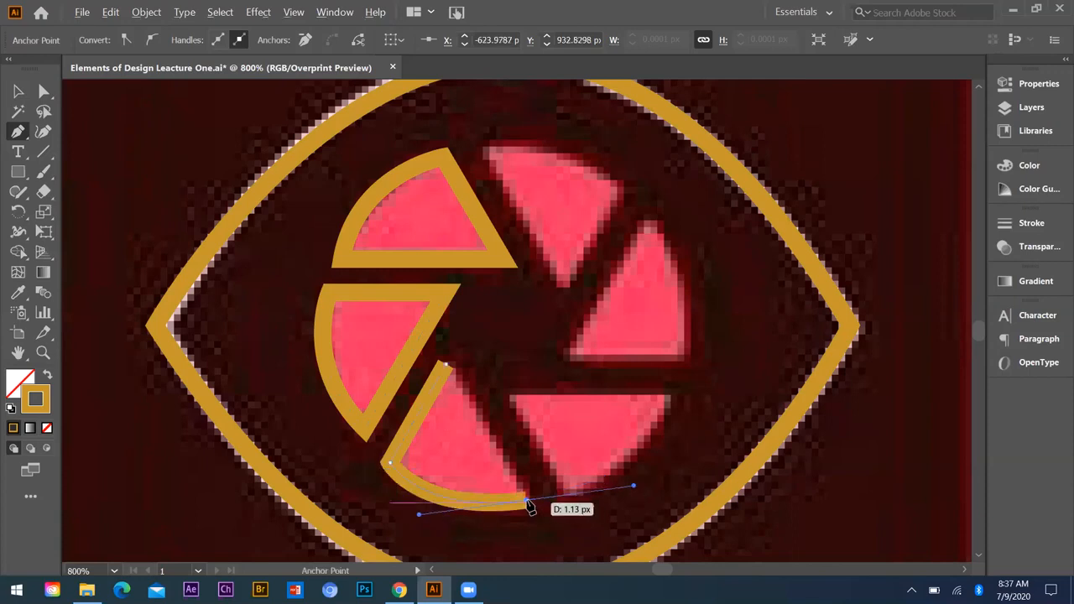
click(528, 503)
click(445, 363)
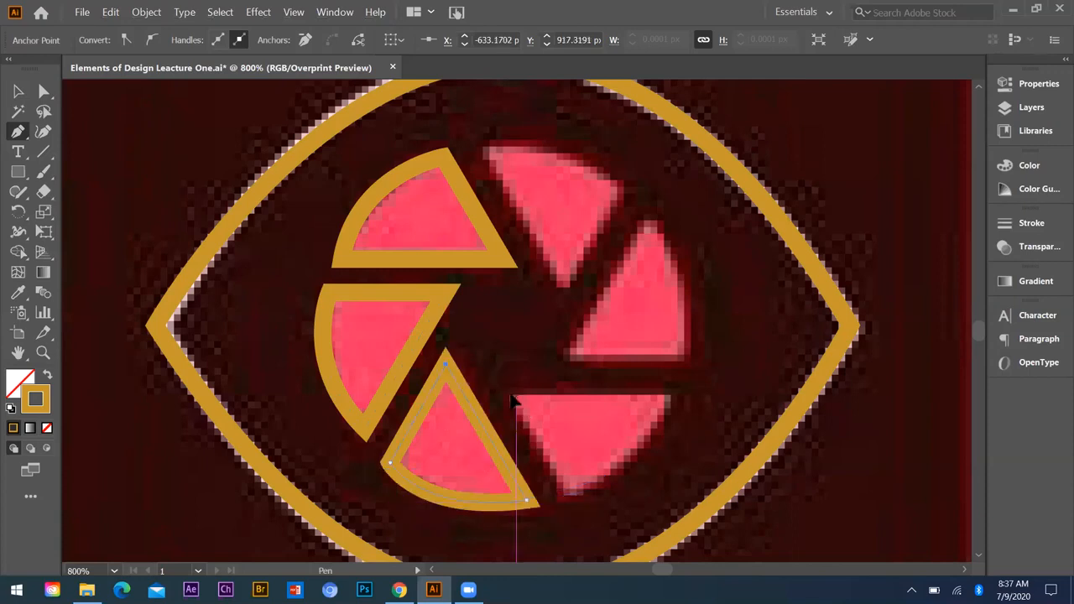
Step: Trace the lower-right aperture blade with the Pen tool as a closed path about 18 px wide, with a curved outer edge
click(567, 496)
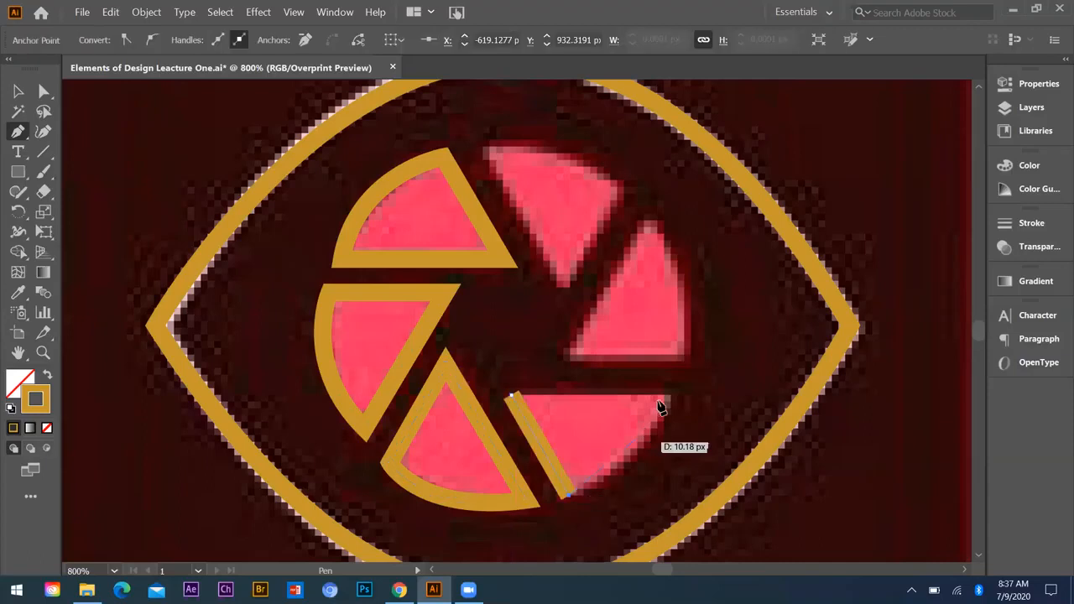
drag(669, 397, 683, 343)
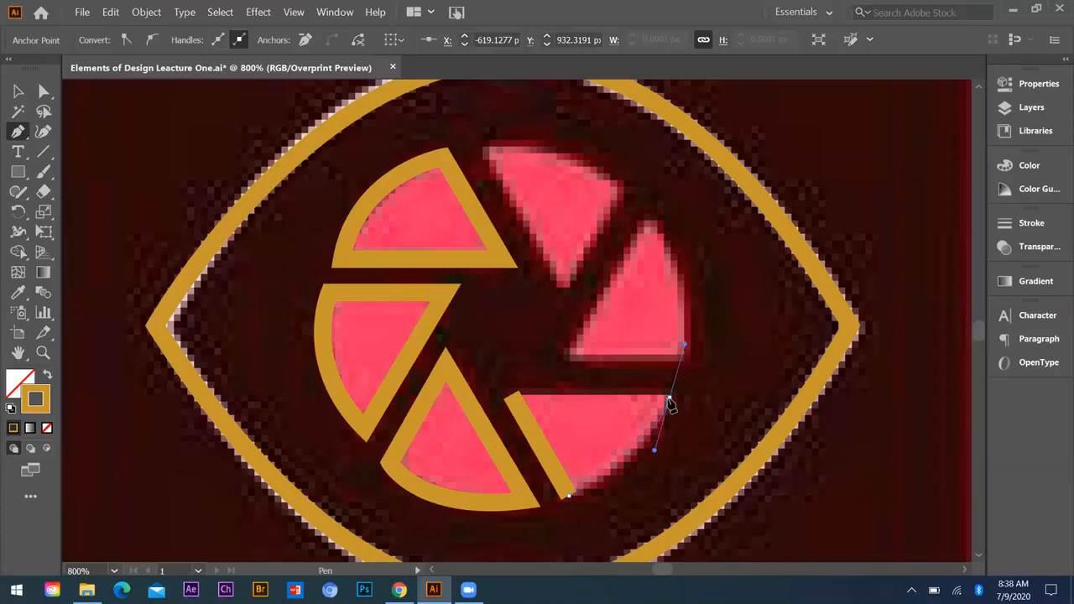
click(668, 399)
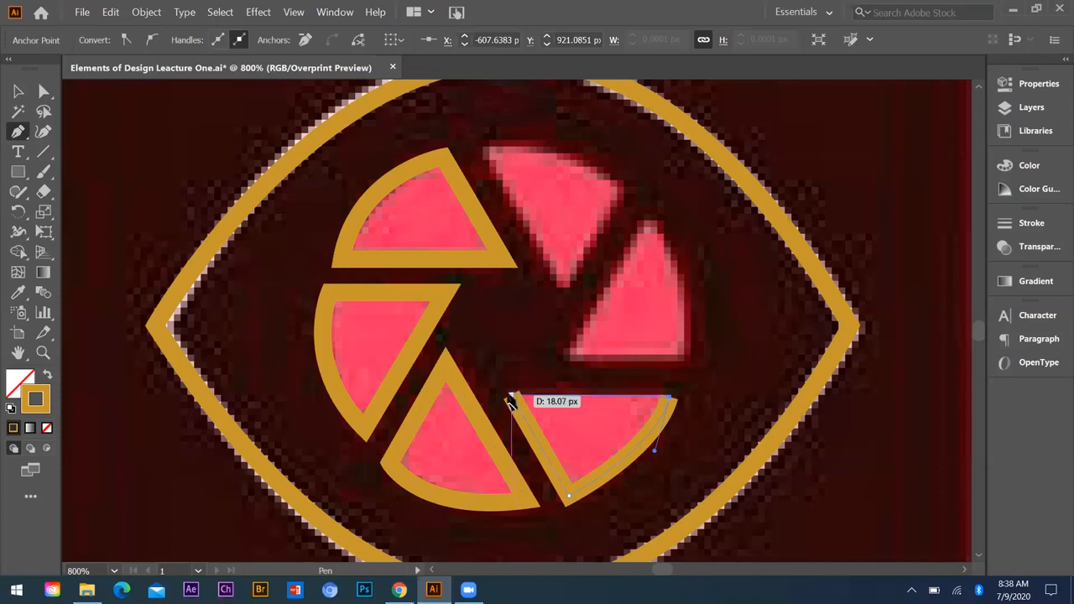
click(511, 396)
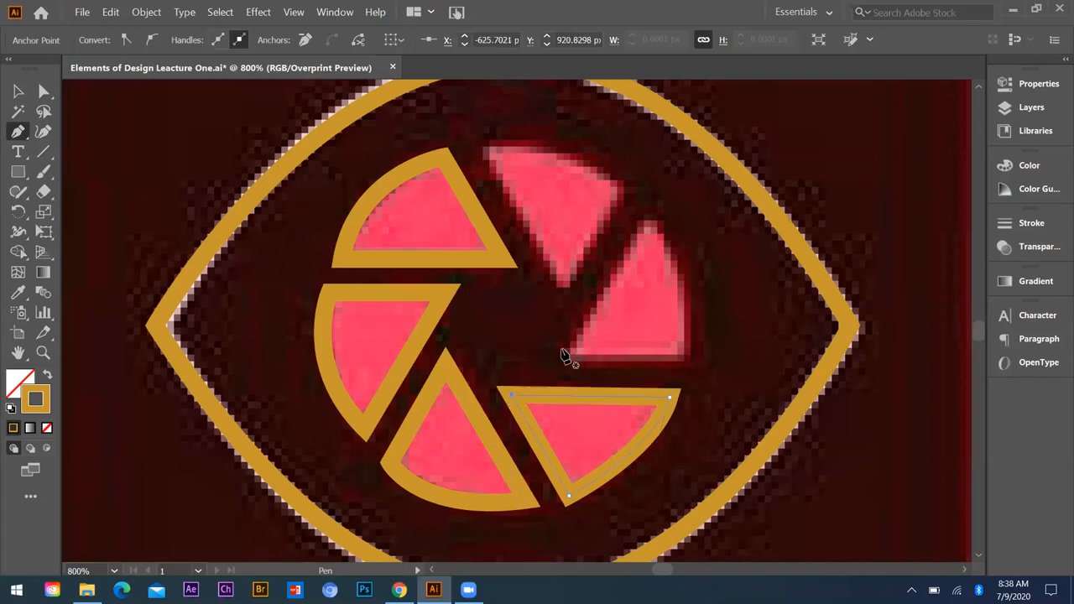
Step: Trace the right aperture blade with the Pen tool as a closed path with a base about 14 px wide and a curved outer edge
click(565, 352)
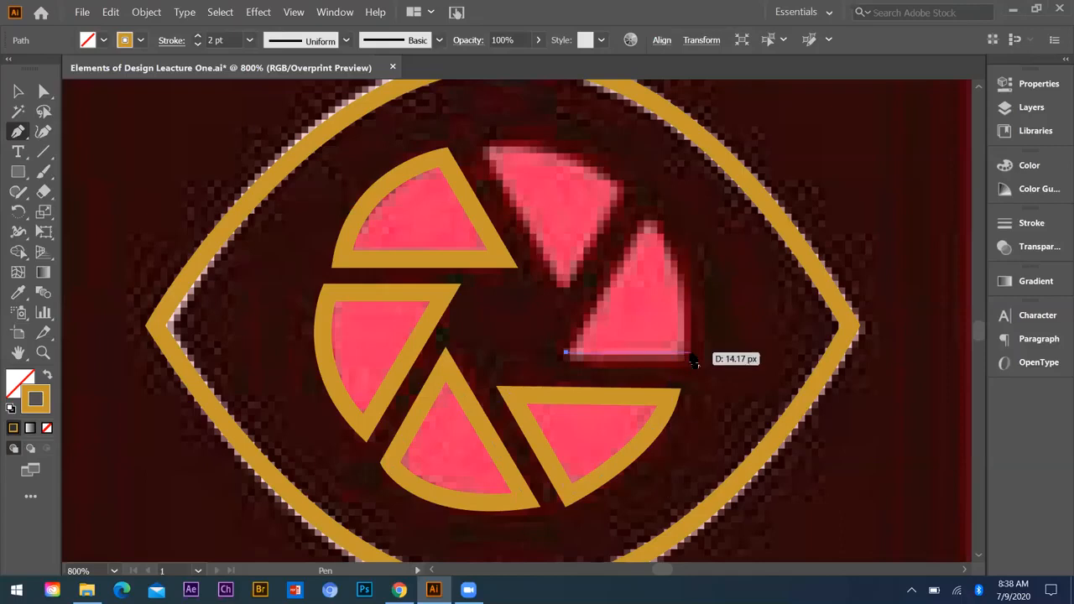
click(690, 353)
drag(646, 223, 585, 180)
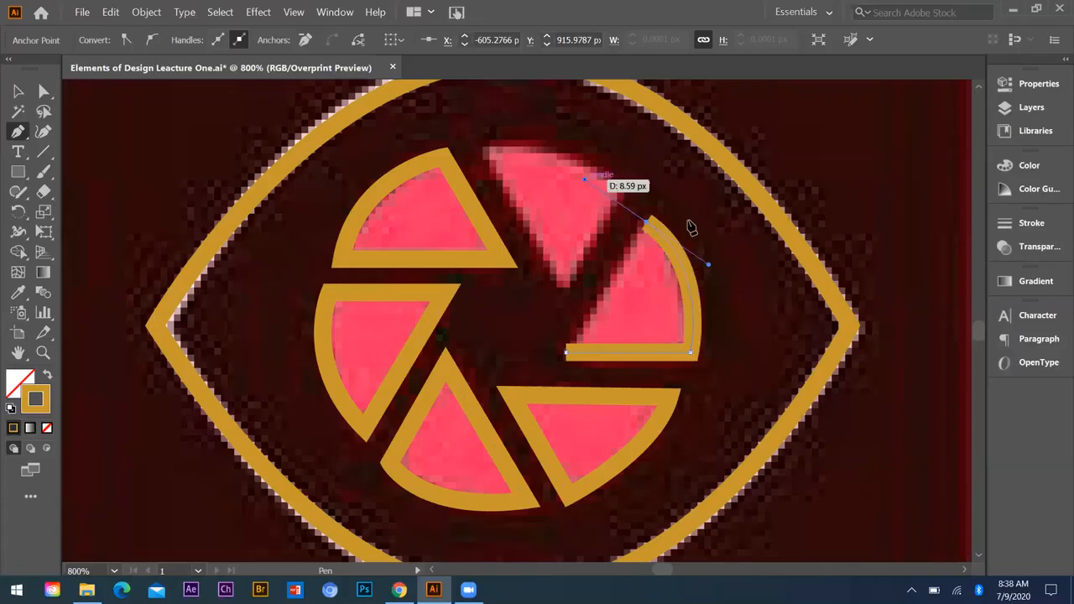
click(647, 225)
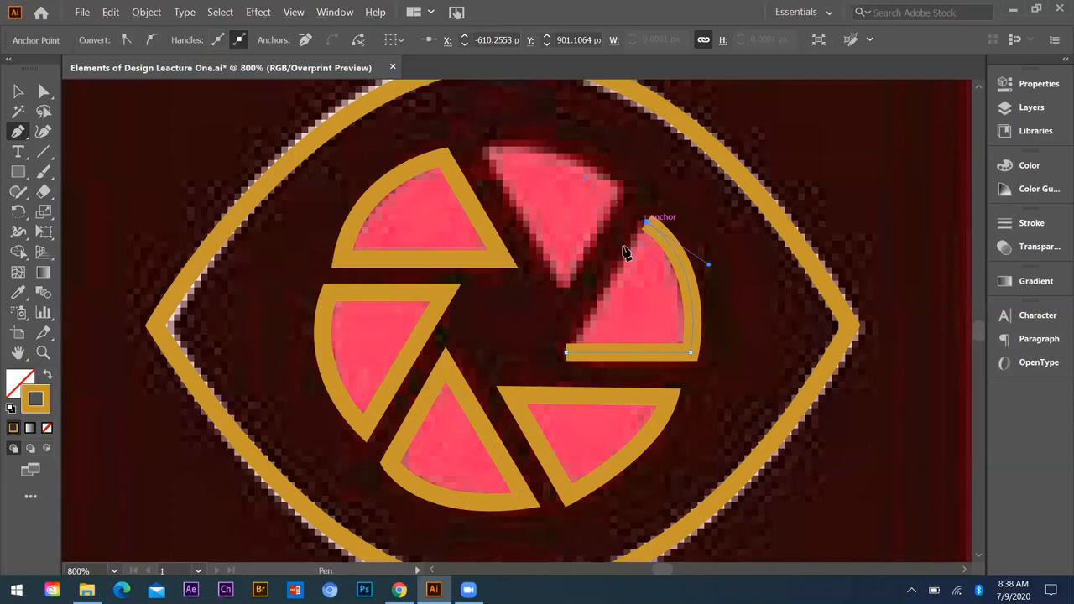
click(565, 353)
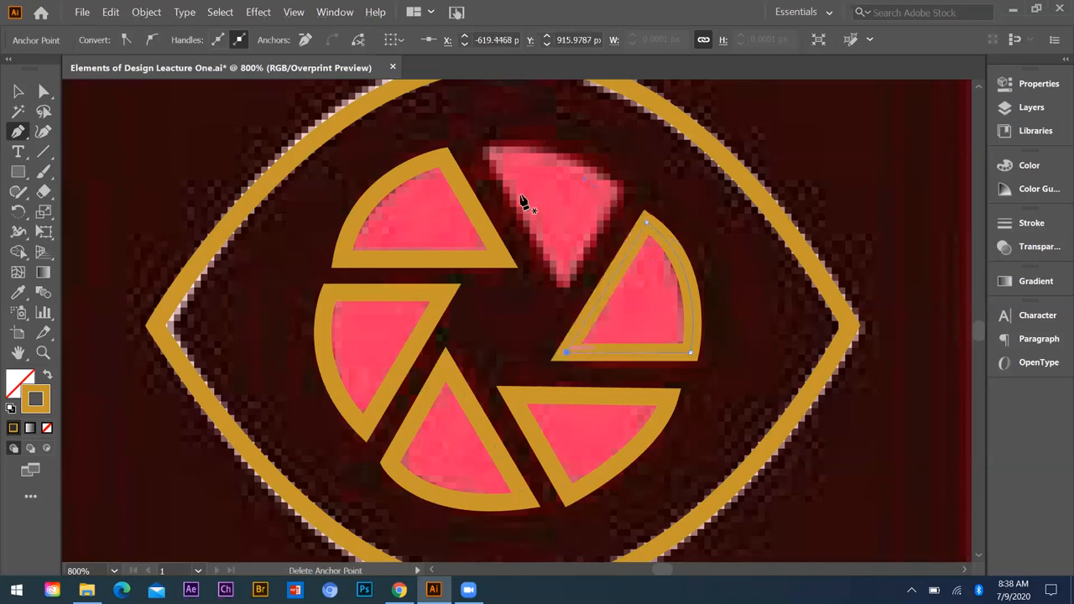
Step: Trace the top aperture blade with the Pen tool as a closed path with a straight side about 13 px long and a curved outer edge
click(560, 286)
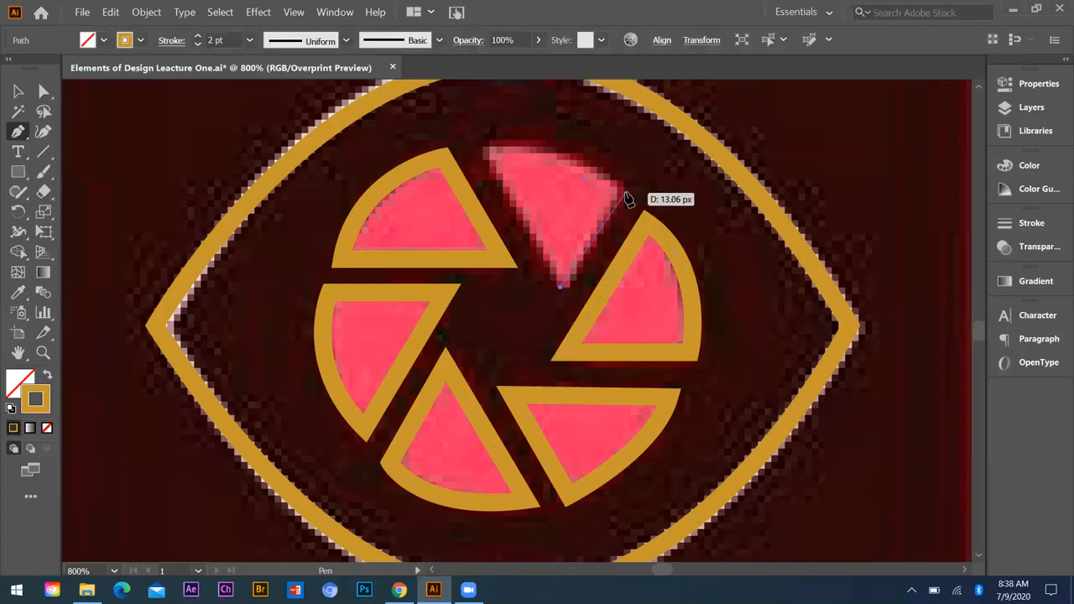
click(624, 194)
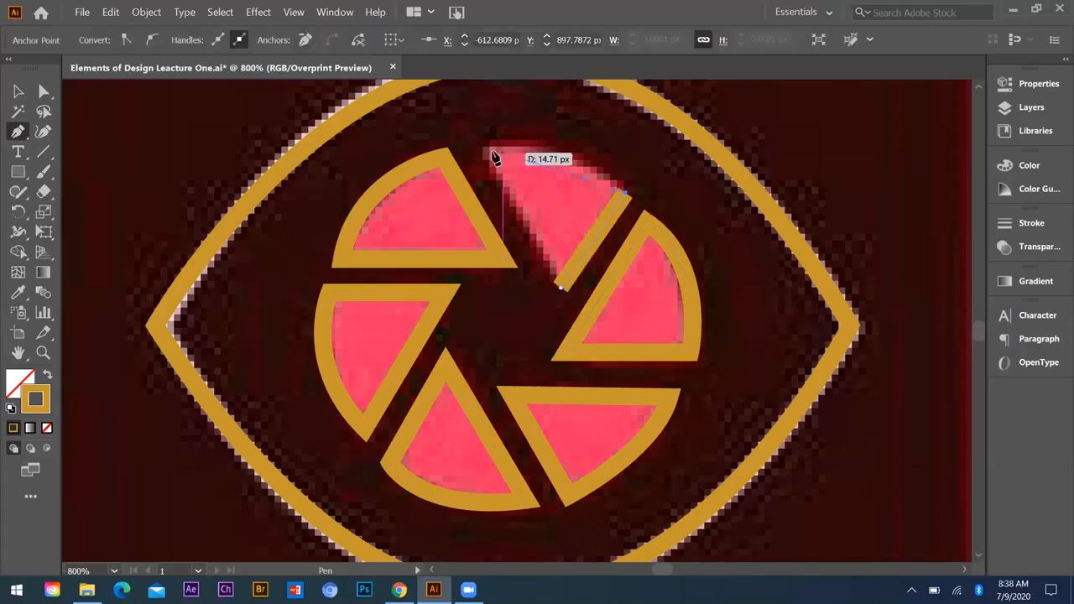
drag(485, 150, 571, 123)
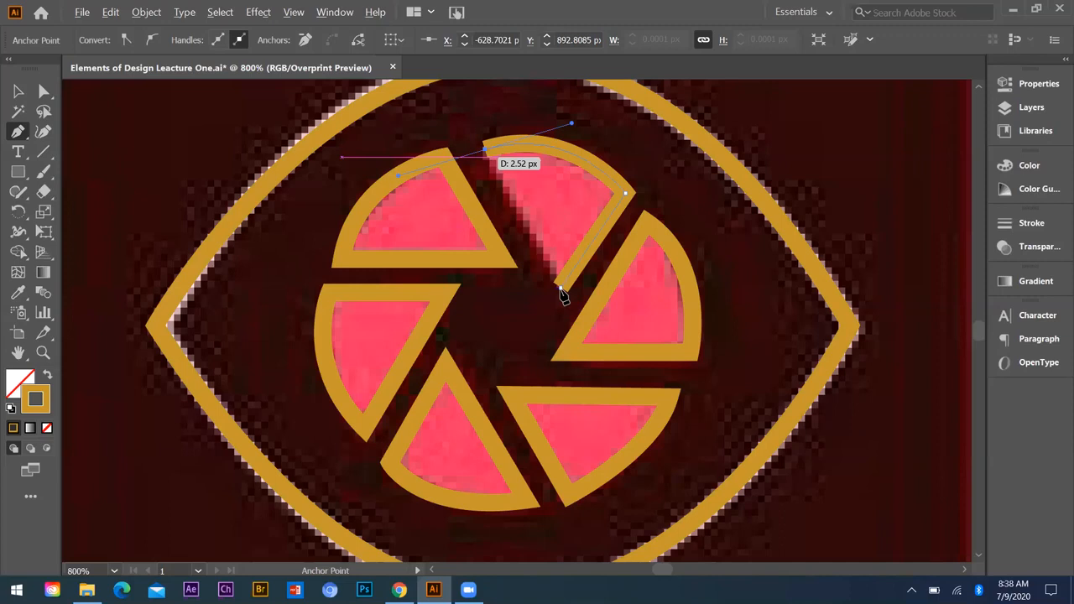
click(561, 291)
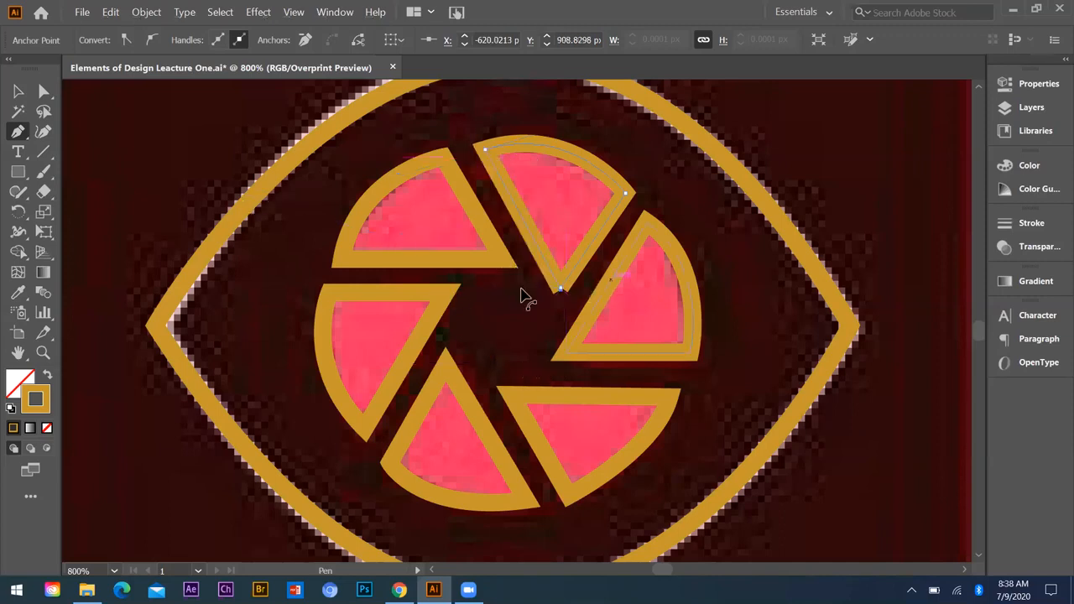
Step: Select all the traced icon shapes and place a copy on the blank canvas to the left of the reference picture
scroll(563, 288, down, 2)
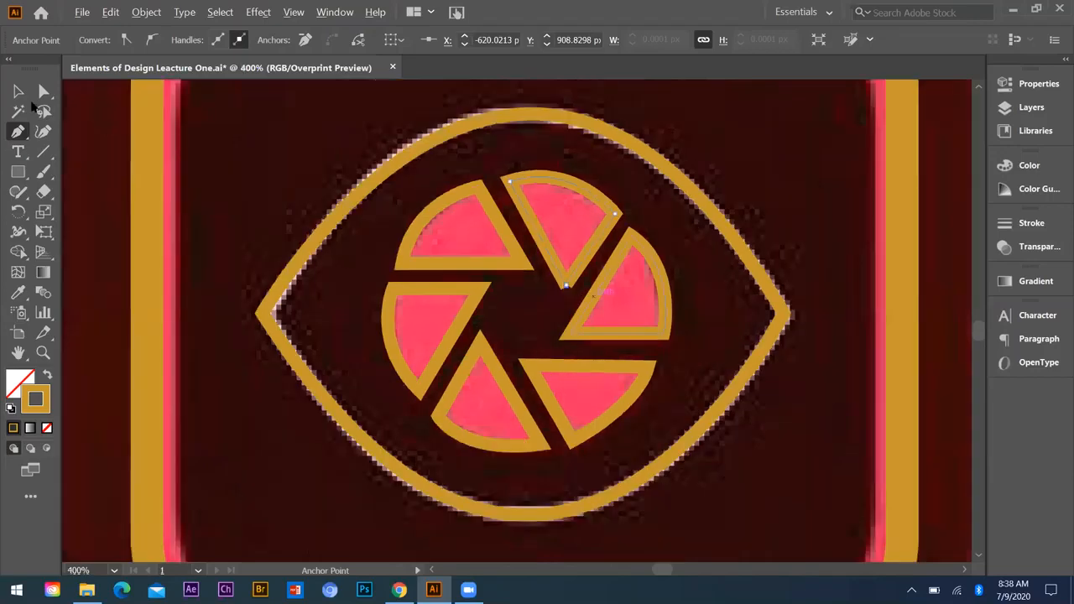
scroll(513, 251, down, 2)
scroll(580, 217, down, 1)
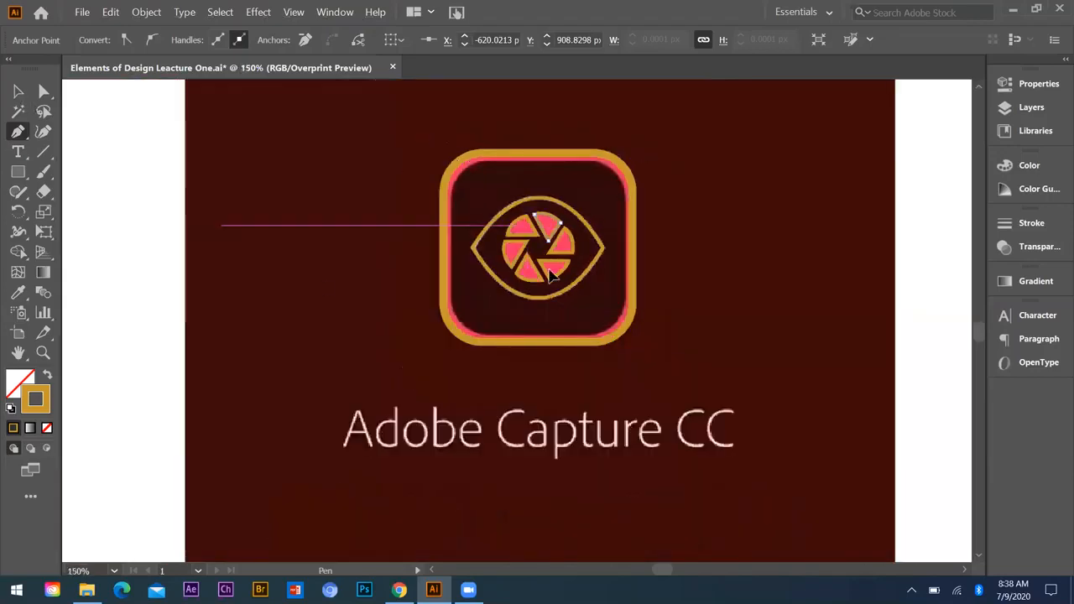
key(v)
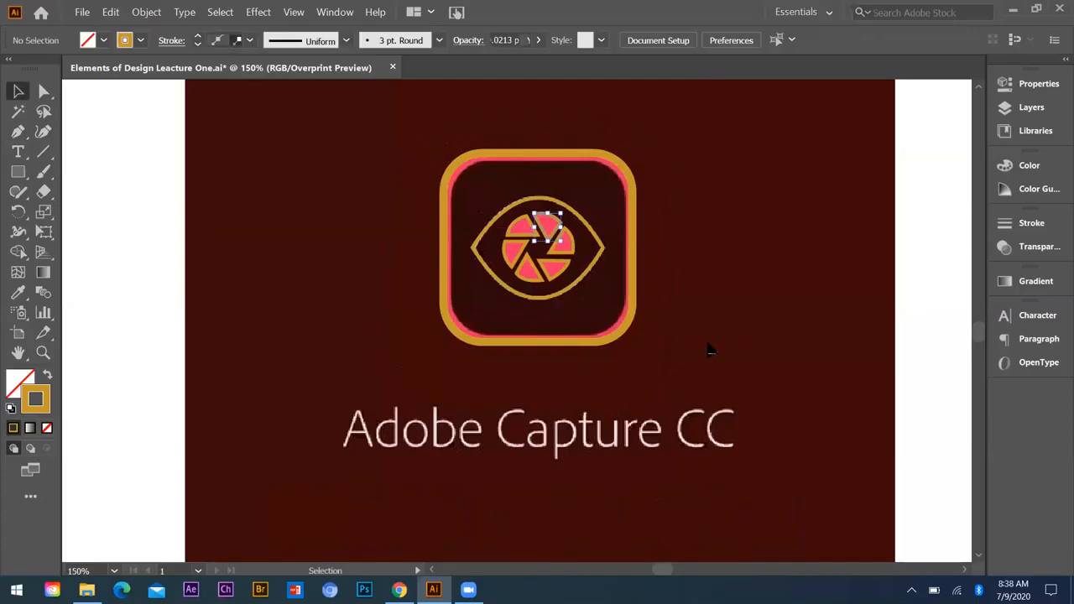
scroll(709, 349, down, 2)
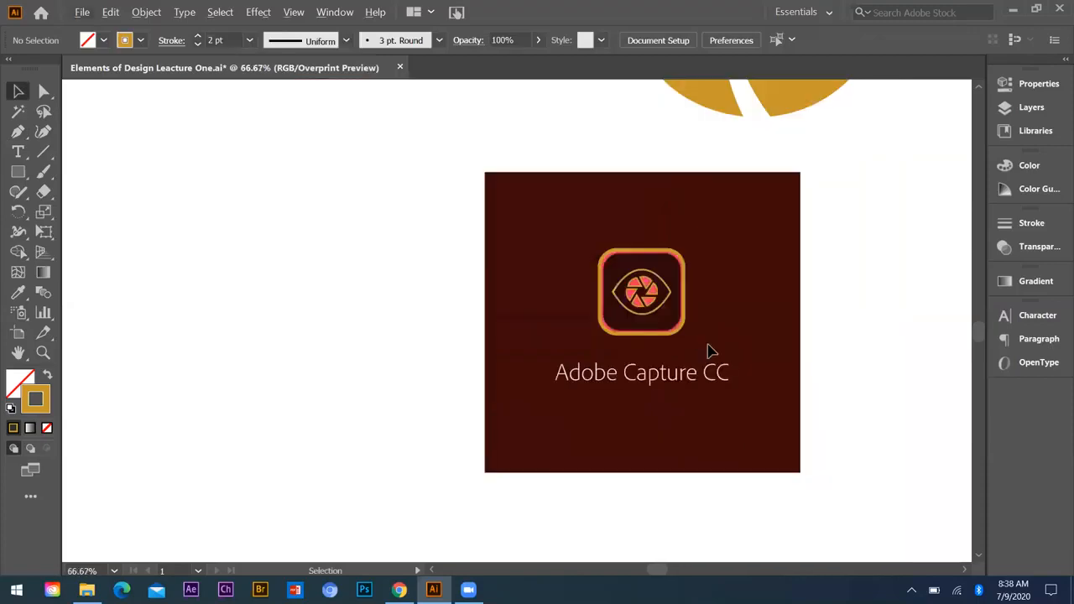
click(764, 345)
scroll(761, 314, down, 2)
drag(747, 313, 887, 292)
drag(726, 336, 597, 332)
click(560, 361)
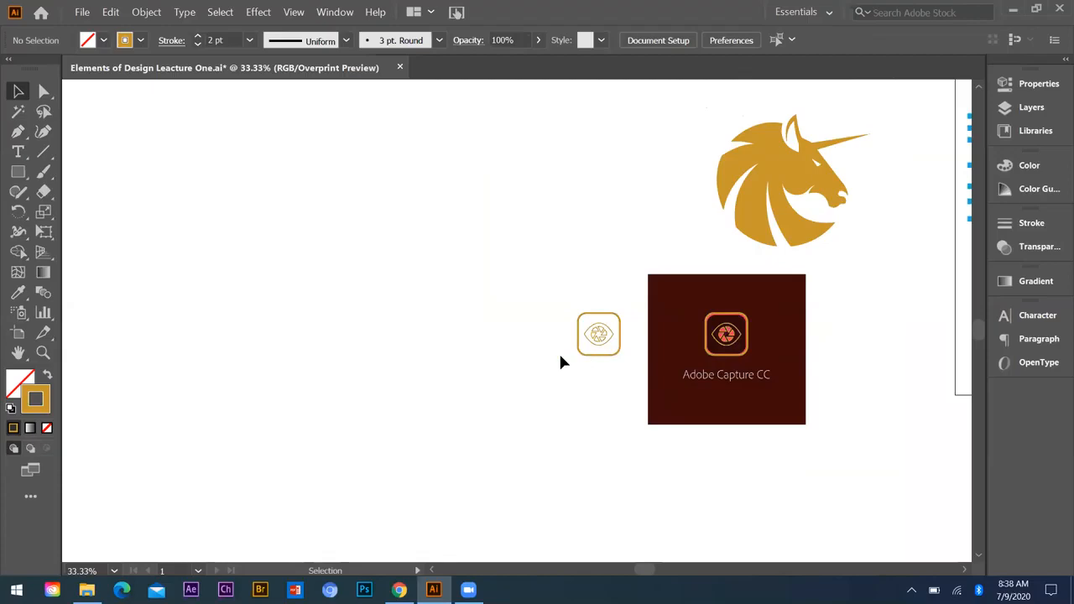
Step: Move the copied icon outline farther left and duplicate it horizontally about 132 px to the right
scroll(560, 361, up, 3)
drag(319, 223, 523, 402)
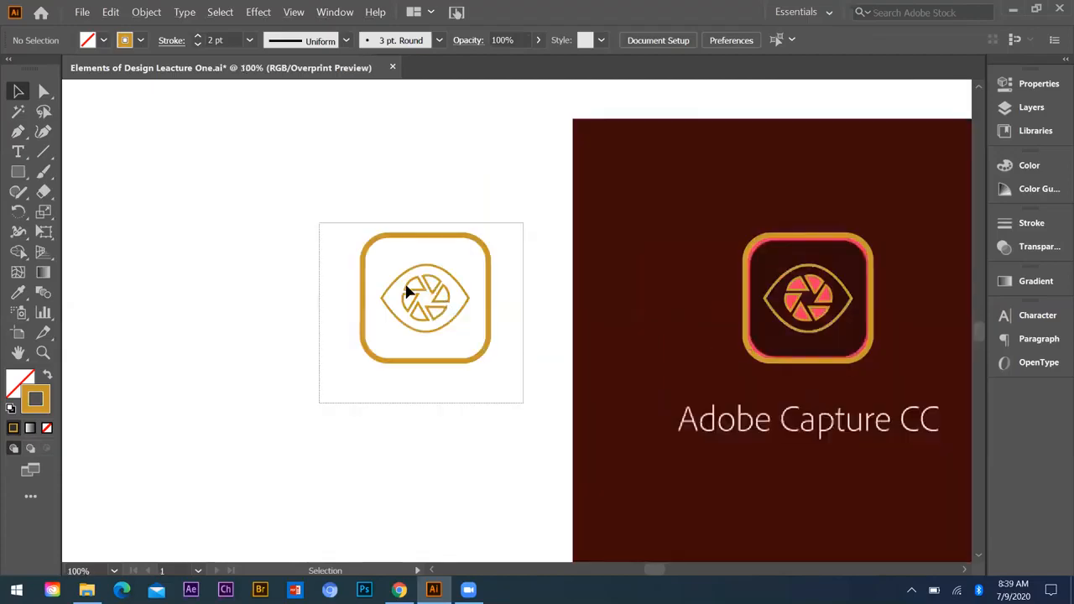
drag(406, 291, 310, 288)
mouse_move(424, 294)
mouse_down()
mouse_move(290, 290)
mouse_move(437, 293)
mouse_up()
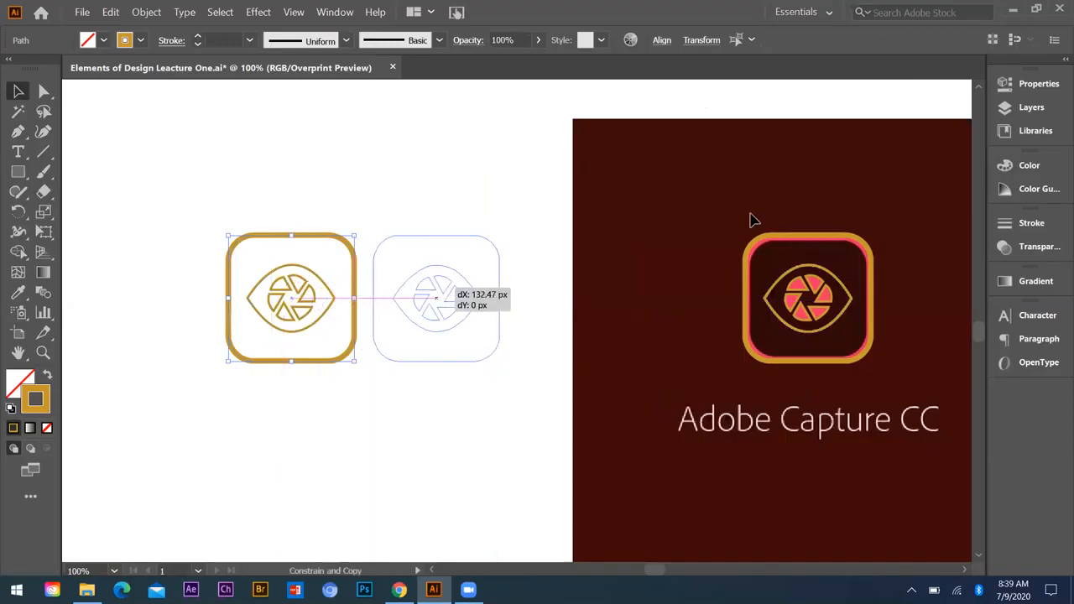
Step: Delete the traced frame and eye outline that lie over the reference picture
click(878, 367)
click(825, 281)
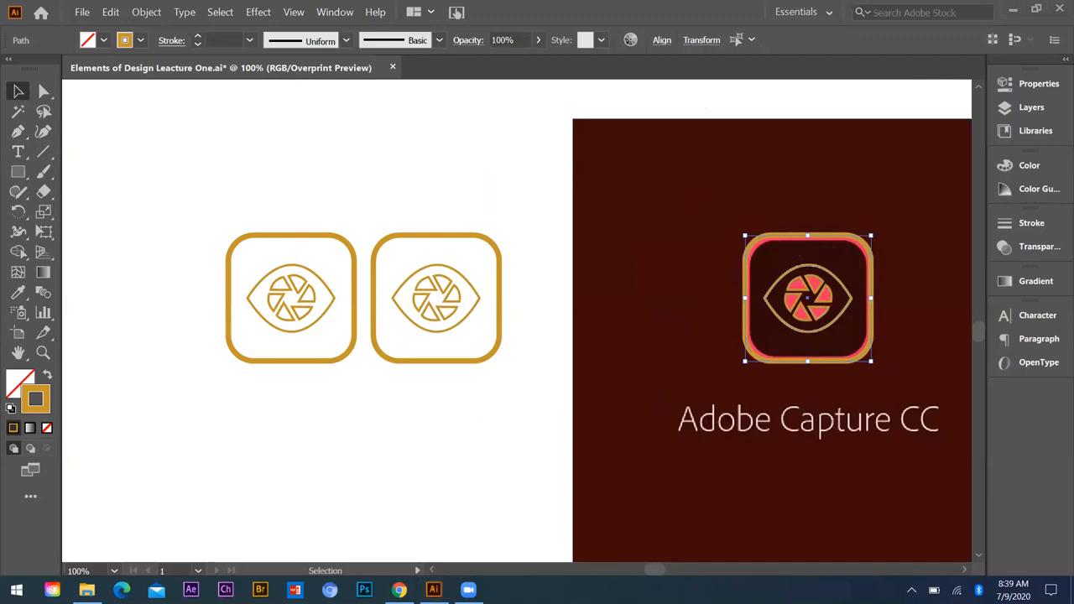
key(Delete)
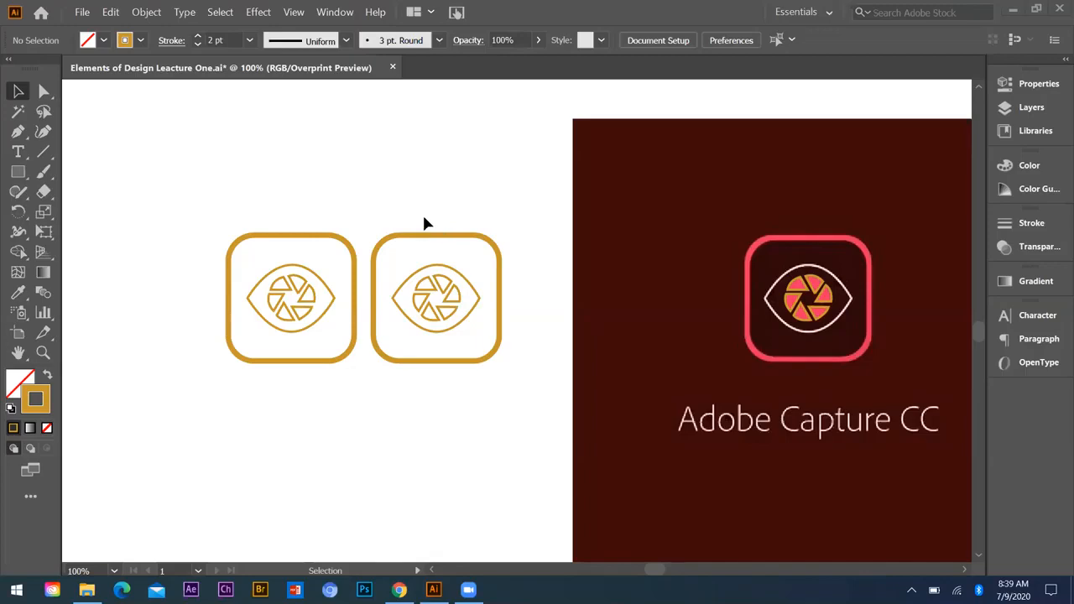
Step: Draw a rectangle enclosing the right-hand icon copy and fill it with black (000000)
click(19, 173)
drag(363, 192, 539, 397)
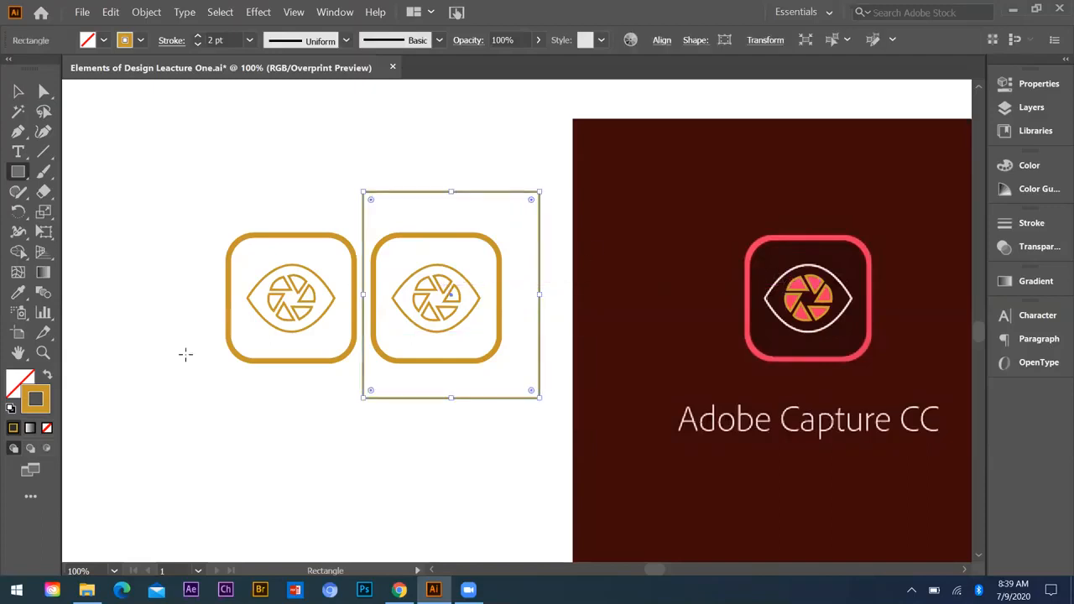
key(i)
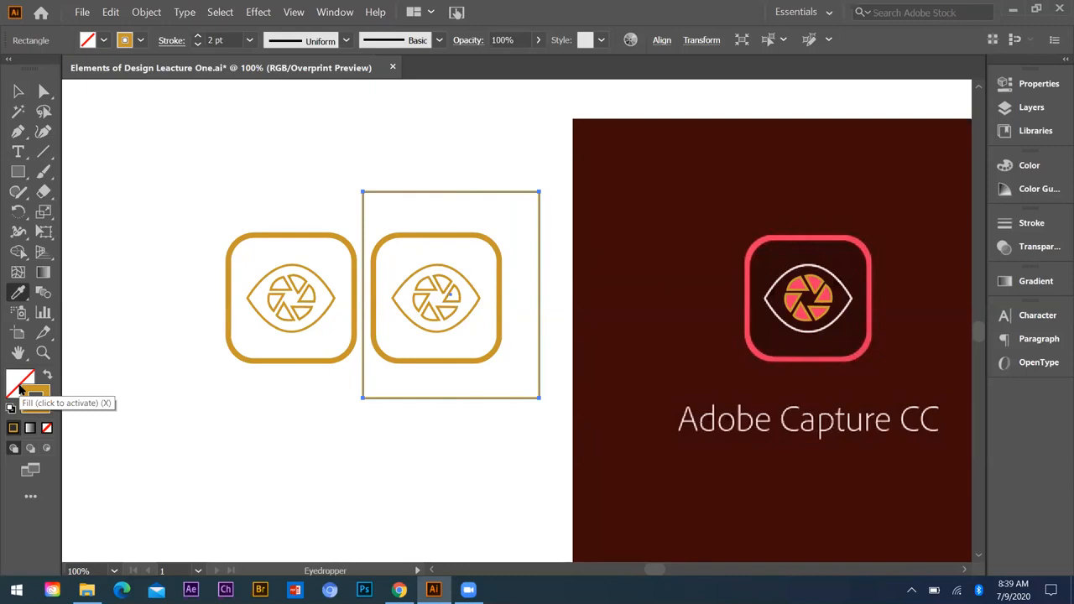
double_click(25, 388)
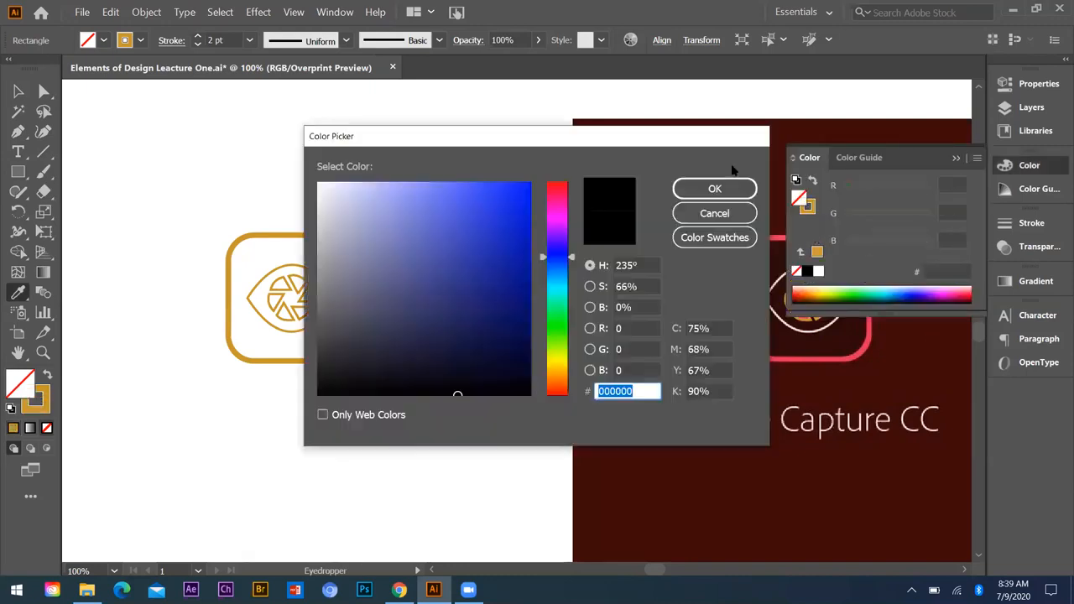
click(724, 215)
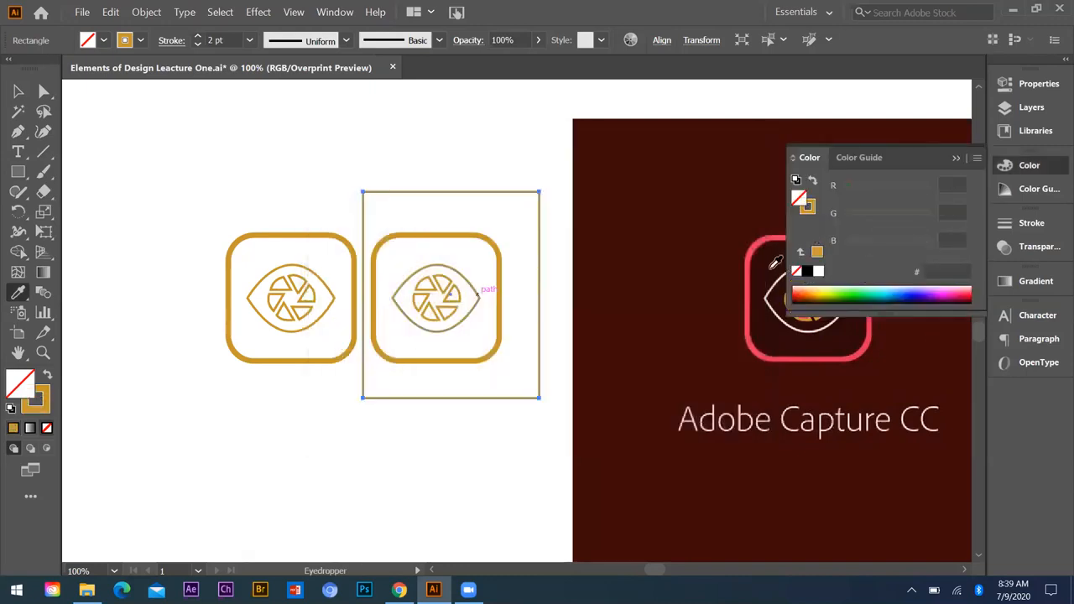
click(805, 272)
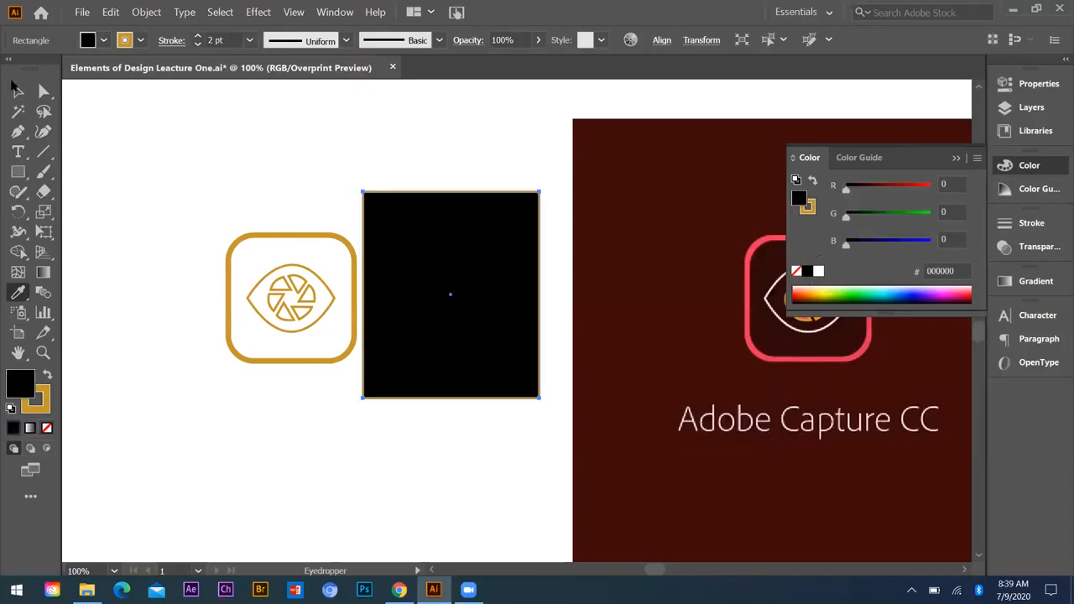
key(v)
click(426, 162)
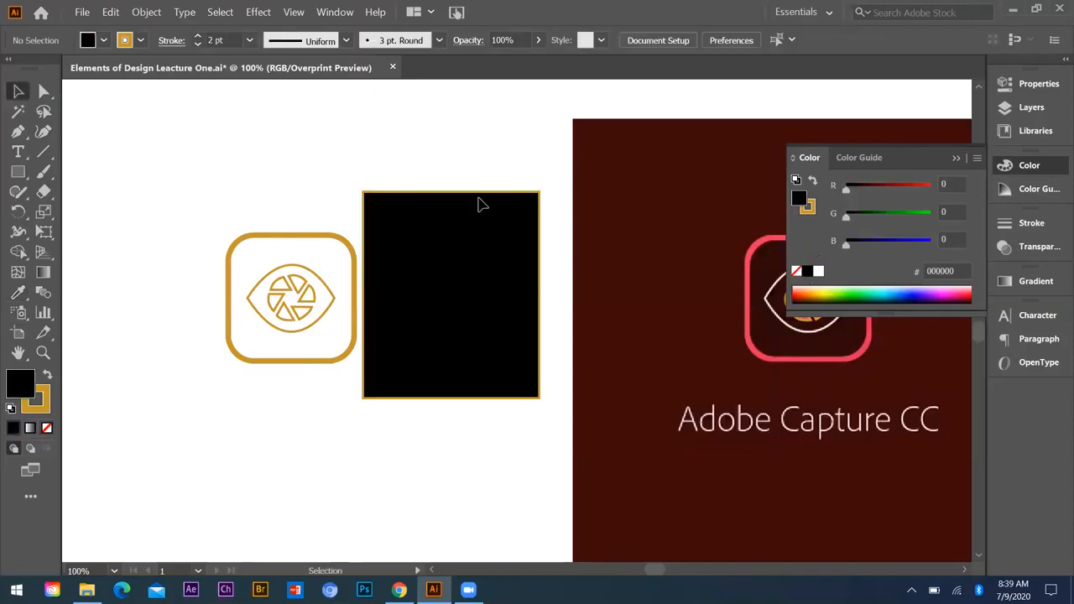
Step: Remove the black rectangle's stroke and reduce its height from the top and bottom edges to make it nearly square
drag(420, 157, 486, 202)
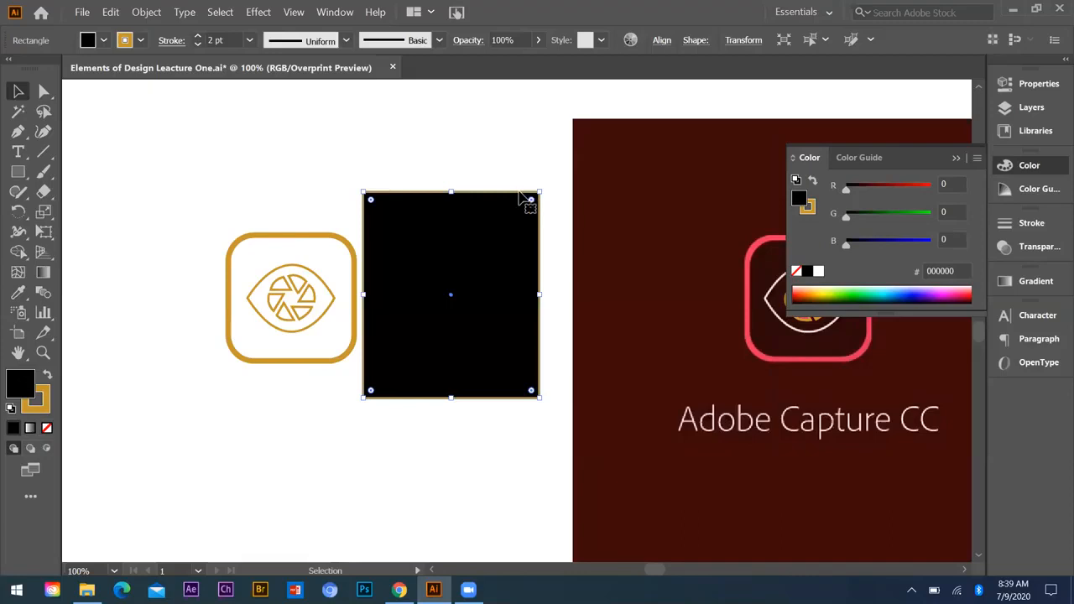
key(x)
key(slash)
click(481, 176)
drag(457, 290, 460, 211)
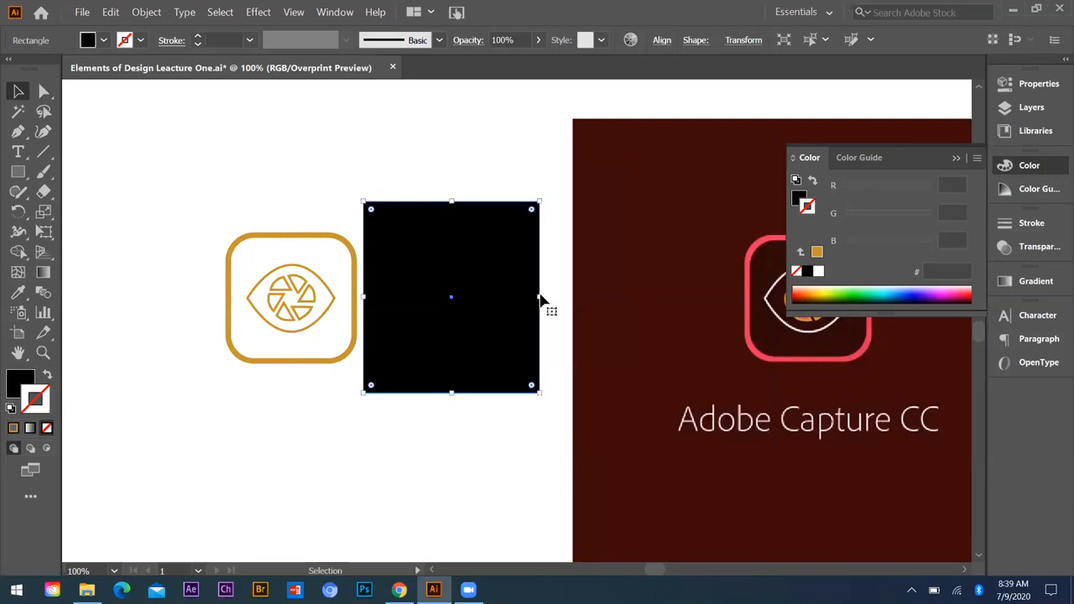
drag(454, 396, 456, 386)
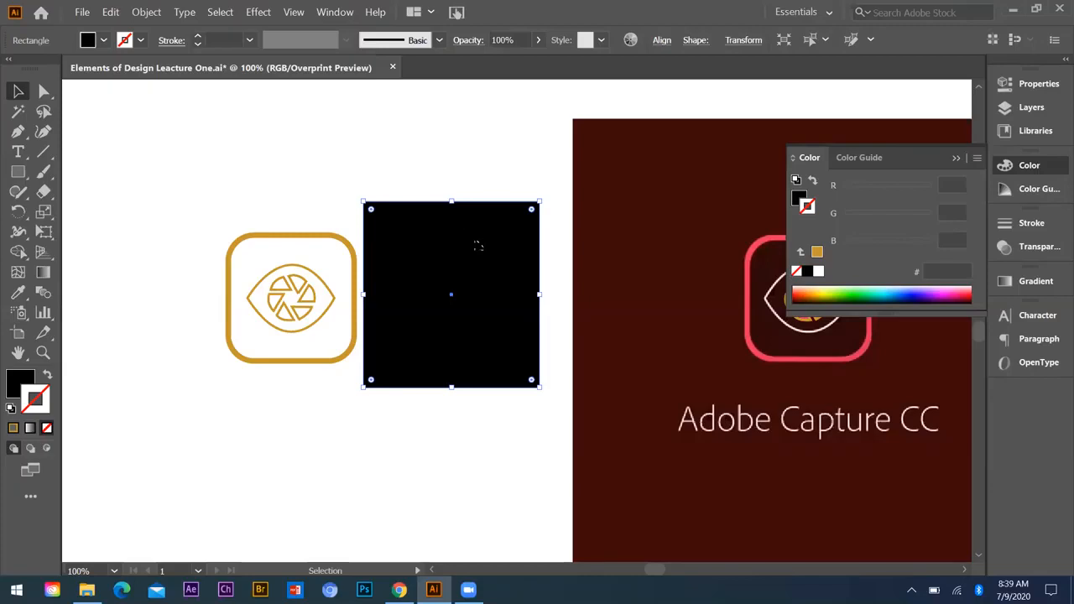
Step: Send the black rectangle backward in the stacking order until it lies behind the right-hand icon copy
key(a)
key(ctrl+[)
key(ctrl+[)
key(ctrl+[)
key(ctrl)
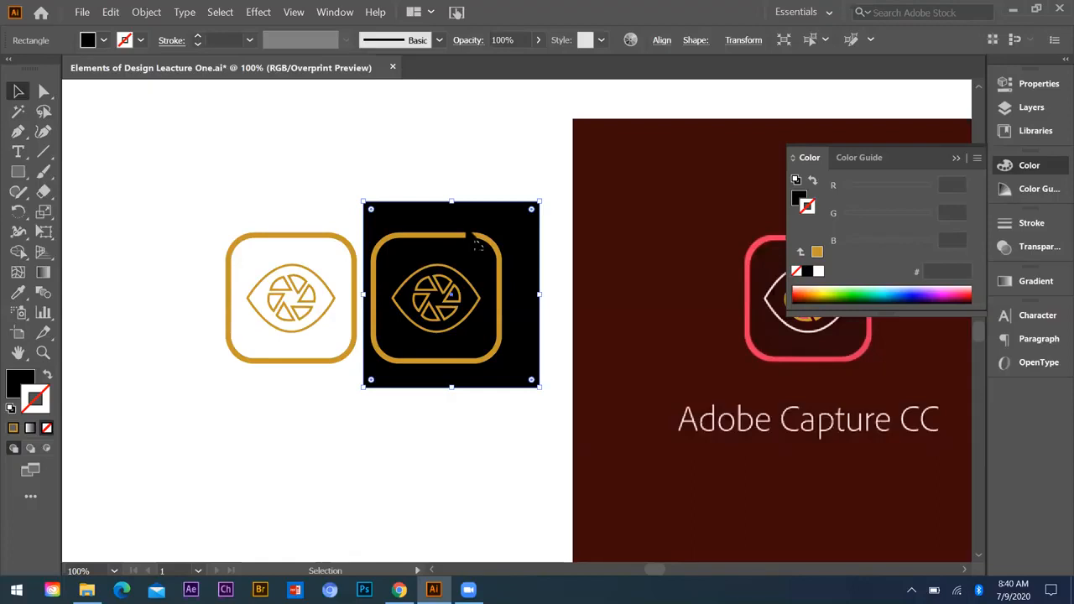
Step: Bring the black rectangle to the very front of the artwork and send it to the very back
key(ctrl)
key(ctrl+shift+bracketright)
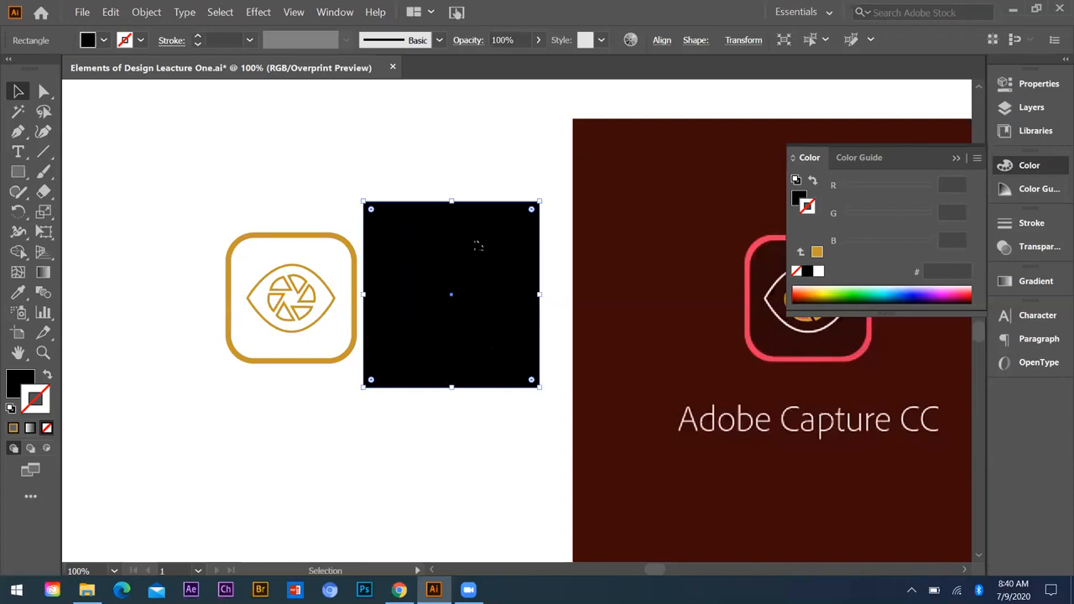
key(ctrl)
key(ctrl+shift+bracketleft)
key(ctrl)
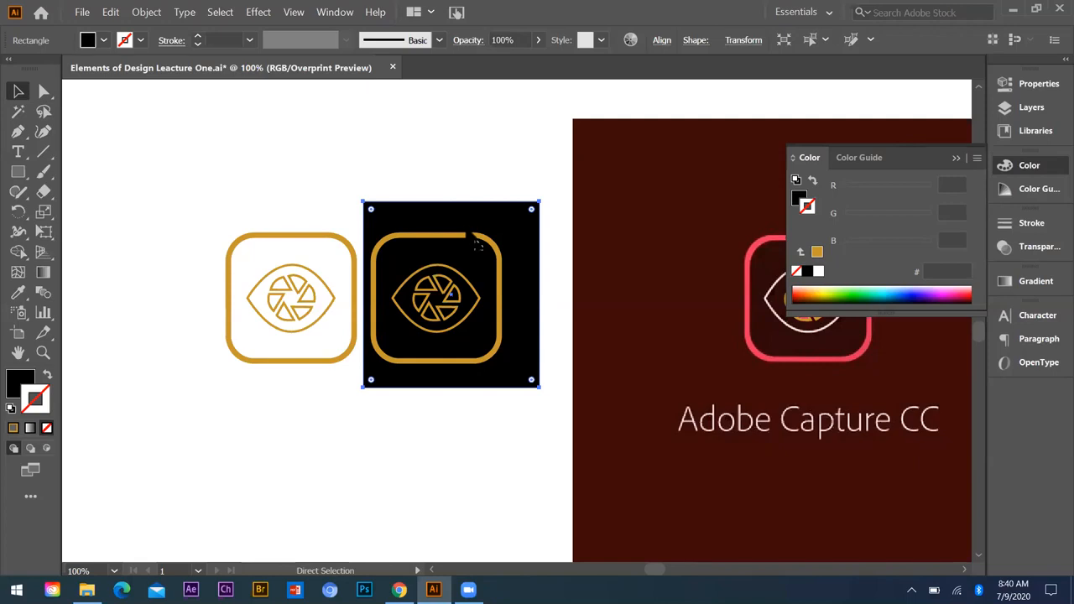
Step: Bring the black rectangle to the front again, move it backward step by step behind the icon copy, and deselect it
key(ctrl+shift+bracketright)
key(ctrl+bracketleft)
key(ctrl+bracketleft)
key(ctrl+bracketleft)
key(ctrl+bracketleft)
key(ctrl+bracketleft)
key(ctrl+bracketleft)
key(ctrl+bracketleft)
key(ctrl+bracketleft)
click(209, 266)
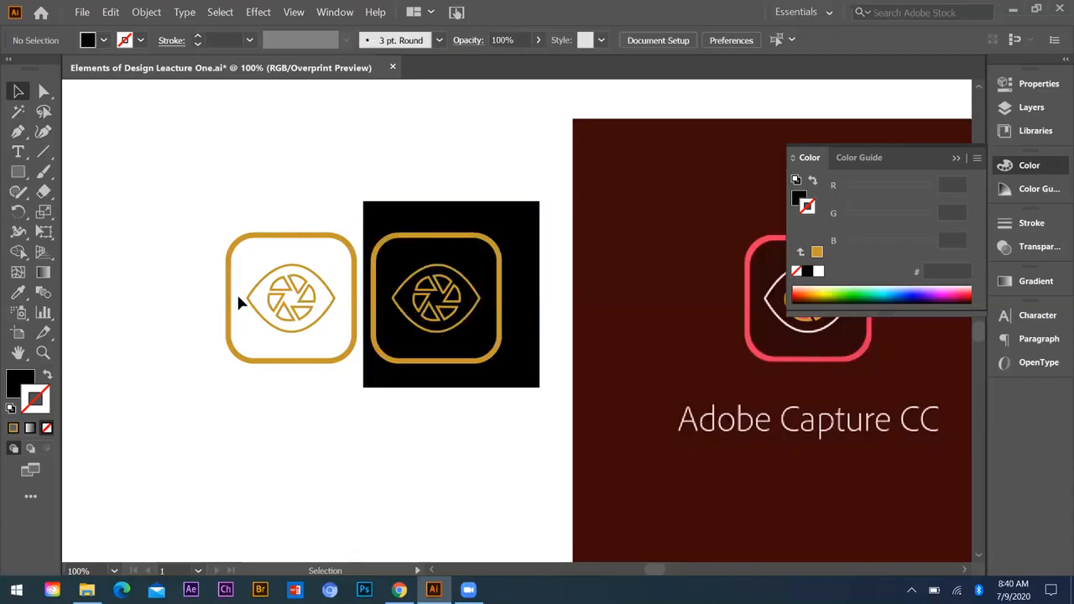
scroll(235, 292, down, 1)
scroll(554, 304, up, 2)
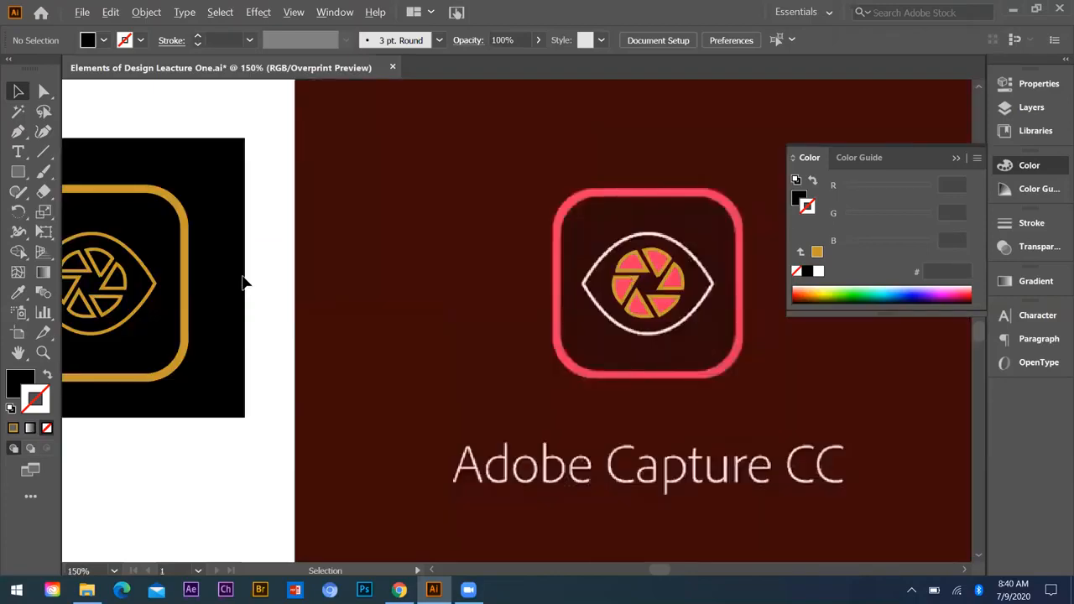
scroll(476, 302, down, 2)
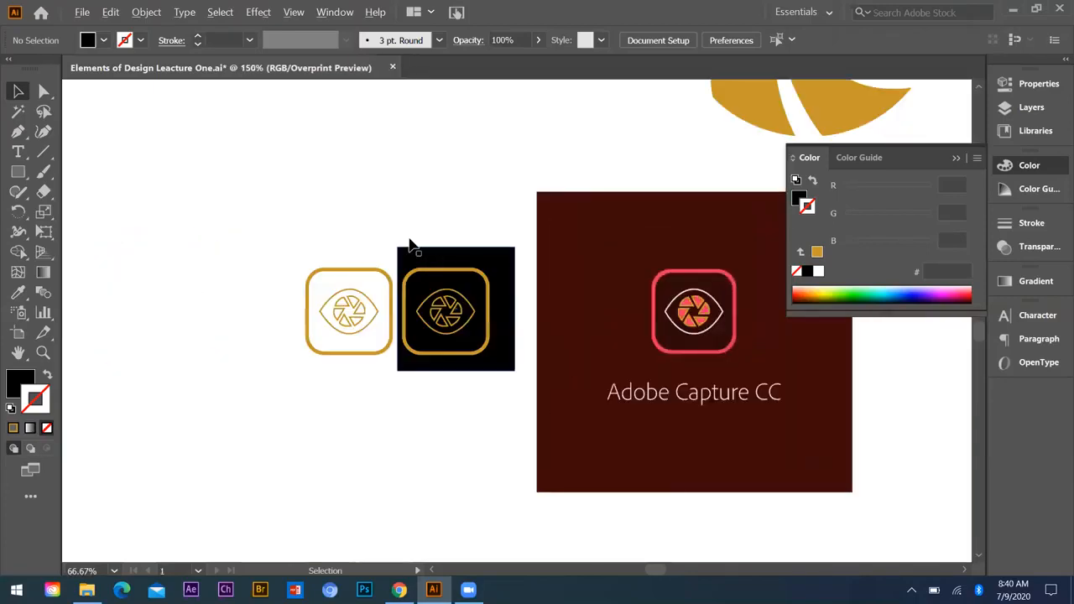
scroll(411, 247, up, 2)
drag(395, 223, 426, 262)
key(ctrl+z)
click(603, 262)
Step: Sample the reference icon's pink (FA3164) for the rounded frame on the black square, apply it as a stroke without fill, and set its weight to 6 pt
click(429, 243)
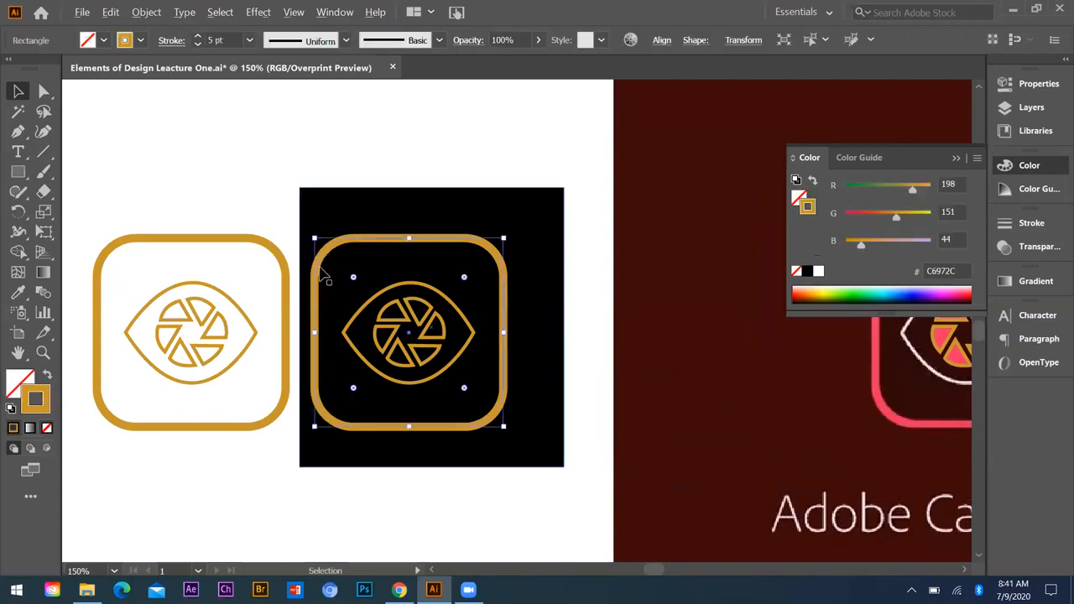
key(ctrl+minus)
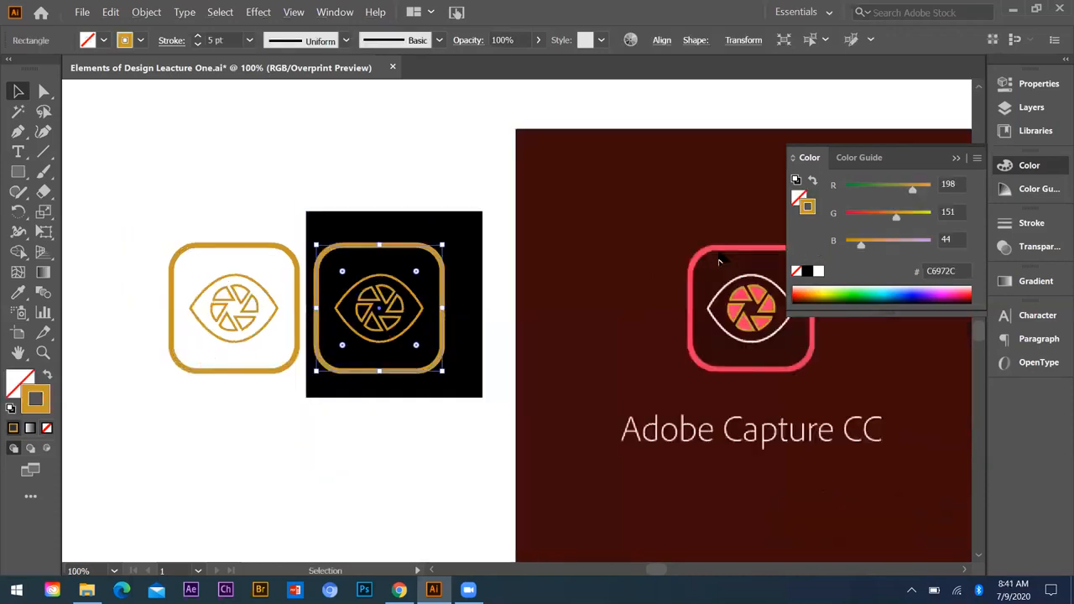
key(i)
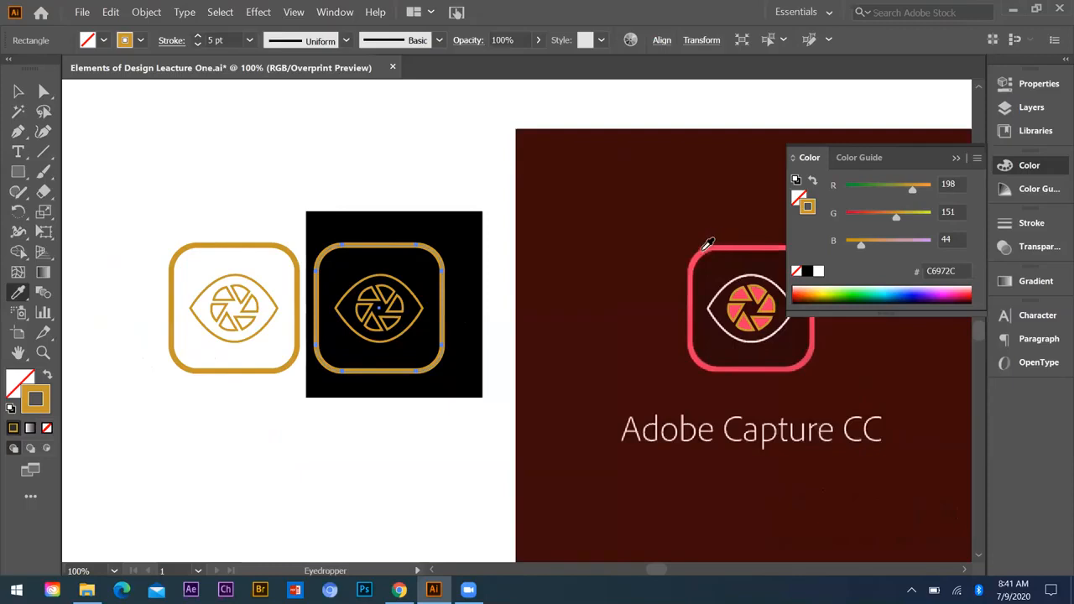
click(703, 249)
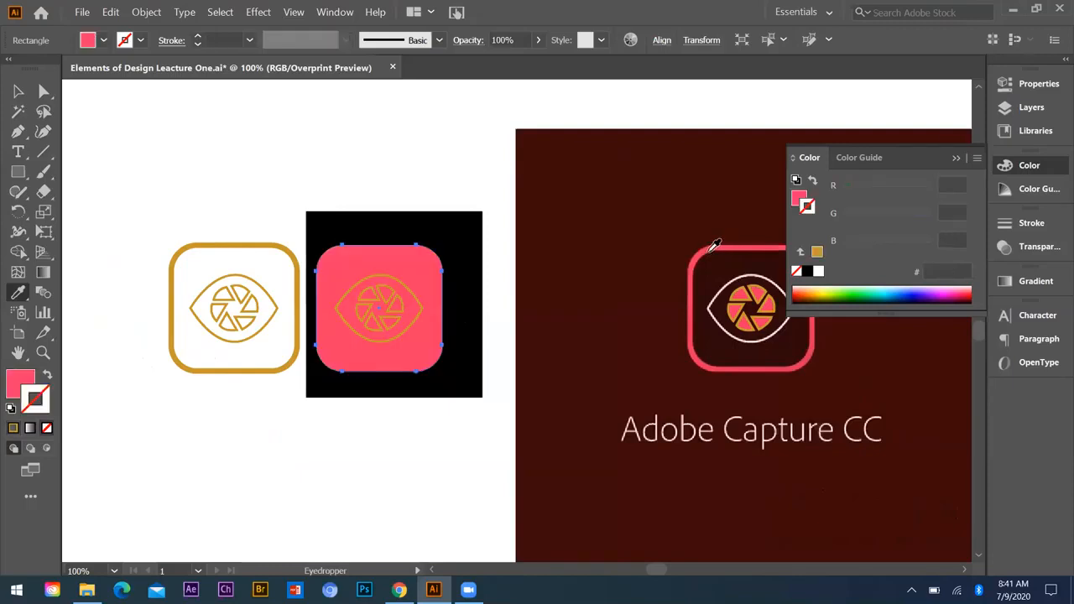
click(39, 404)
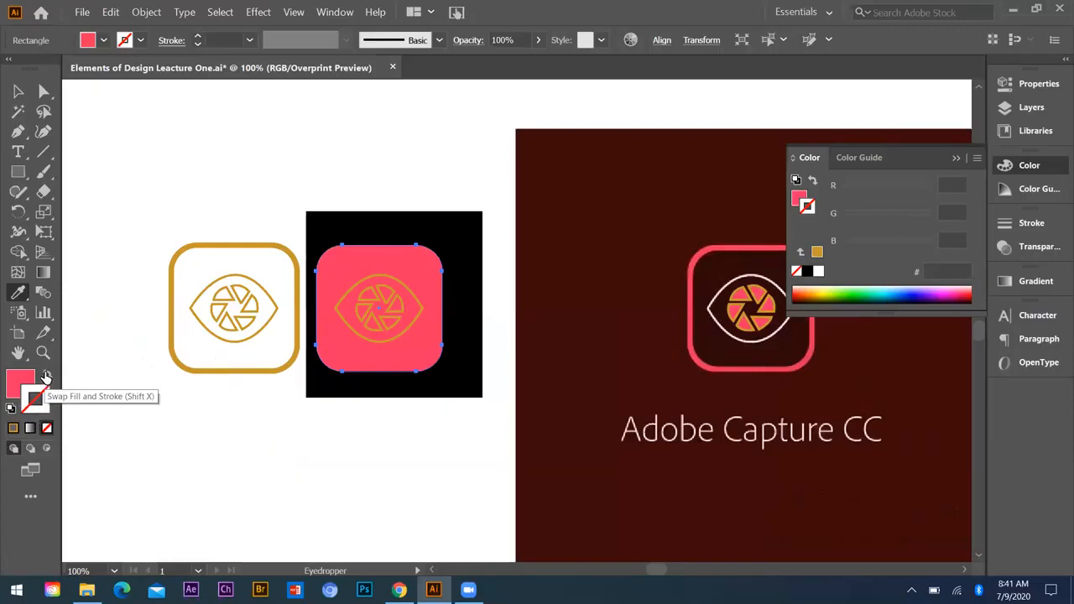
click(46, 377)
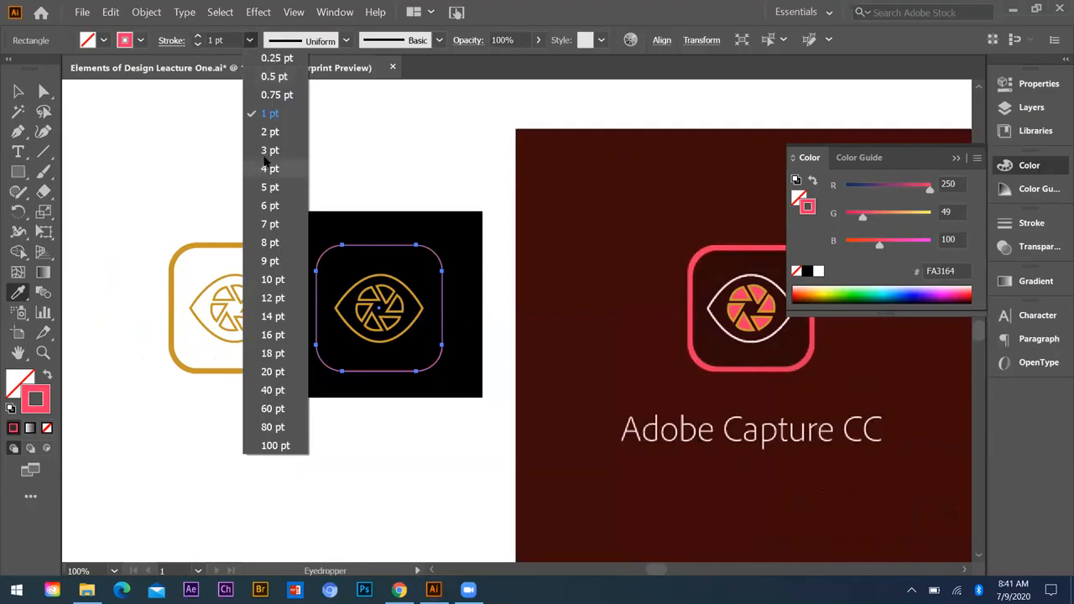
click(268, 150)
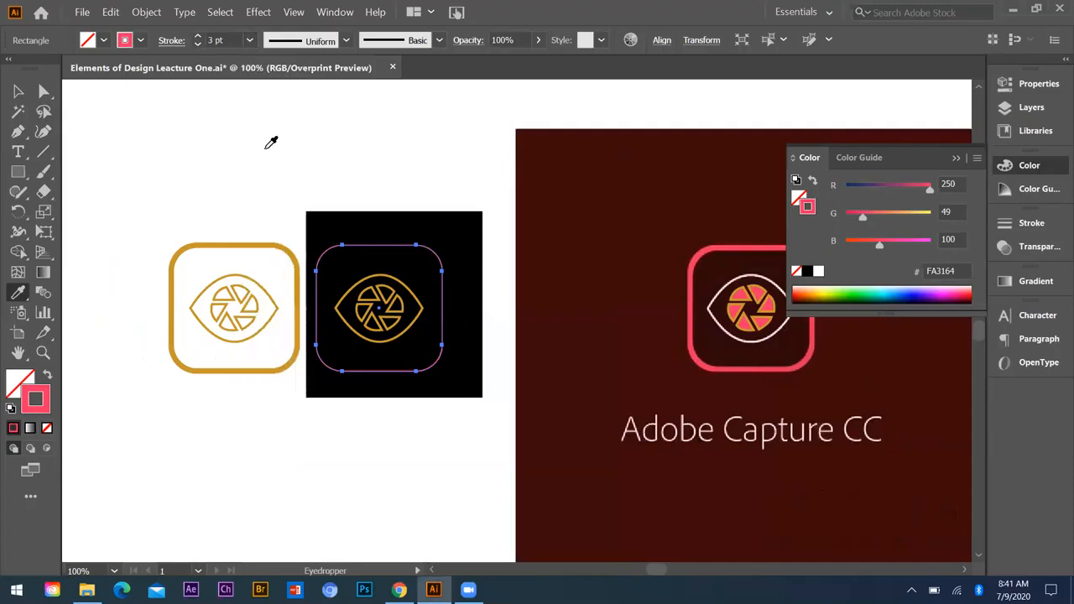
click(249, 40)
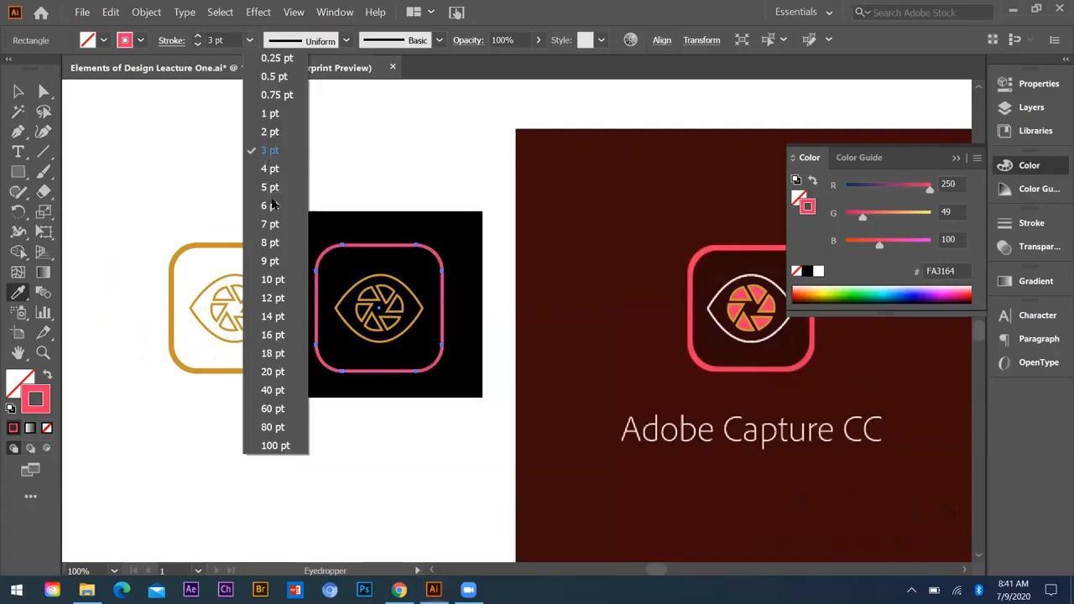
click(273, 202)
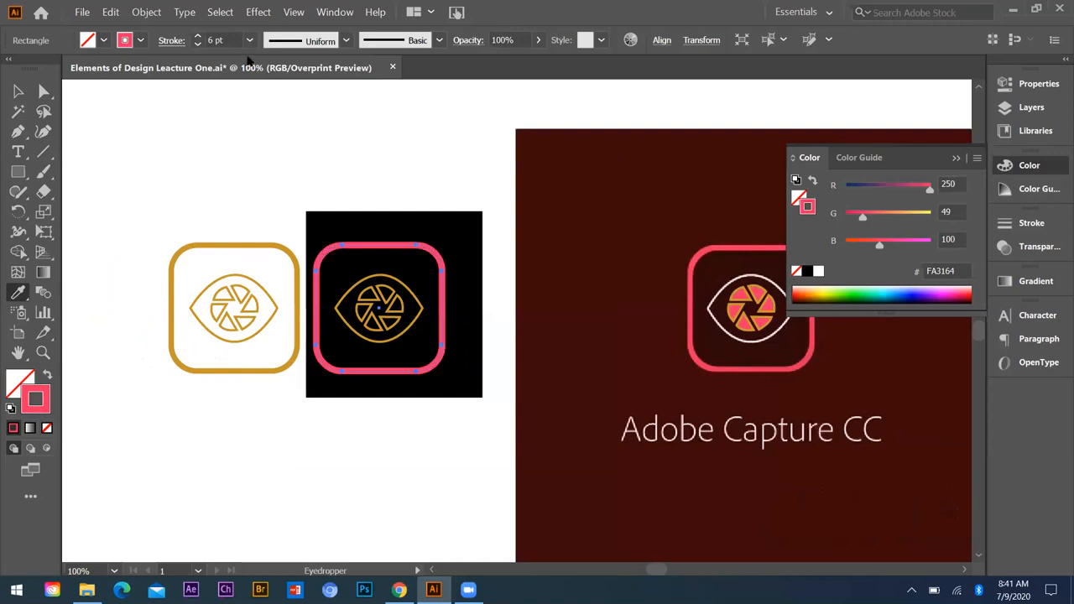
Step: Resample the reference frame's pink (EE3B61) for the rounded frame's stroke, keep it unfilled, set the weight to 6 pt, and deselect it
click(703, 247)
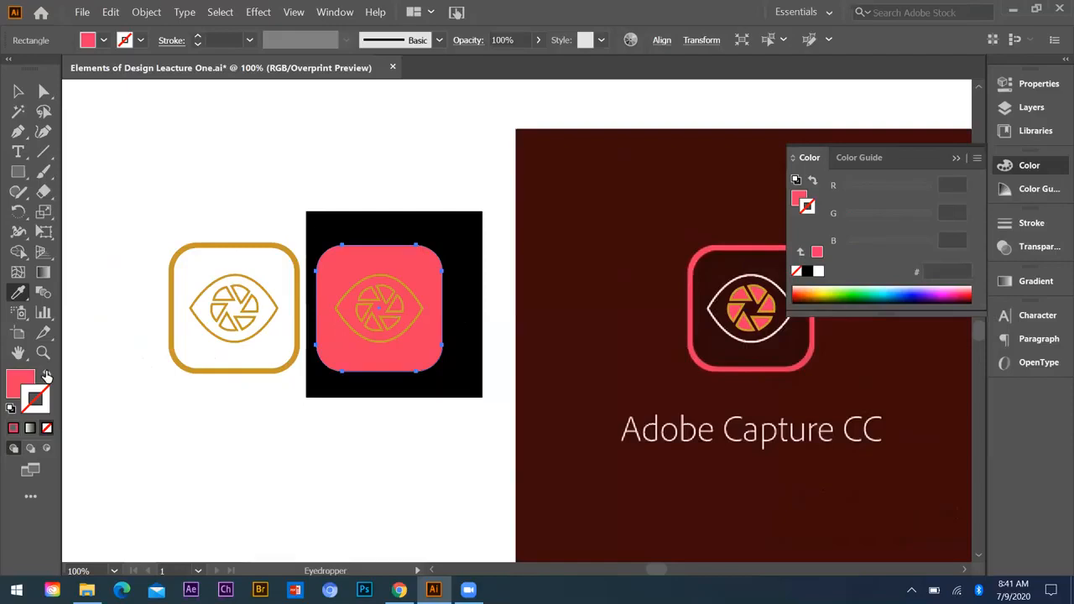
click(47, 374)
click(249, 40)
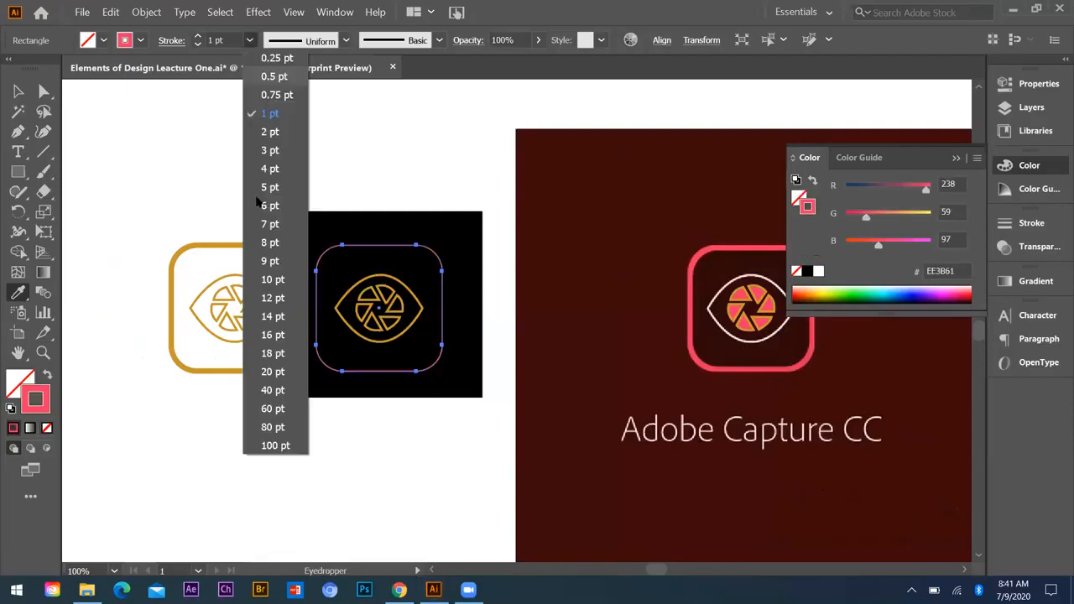
click(269, 206)
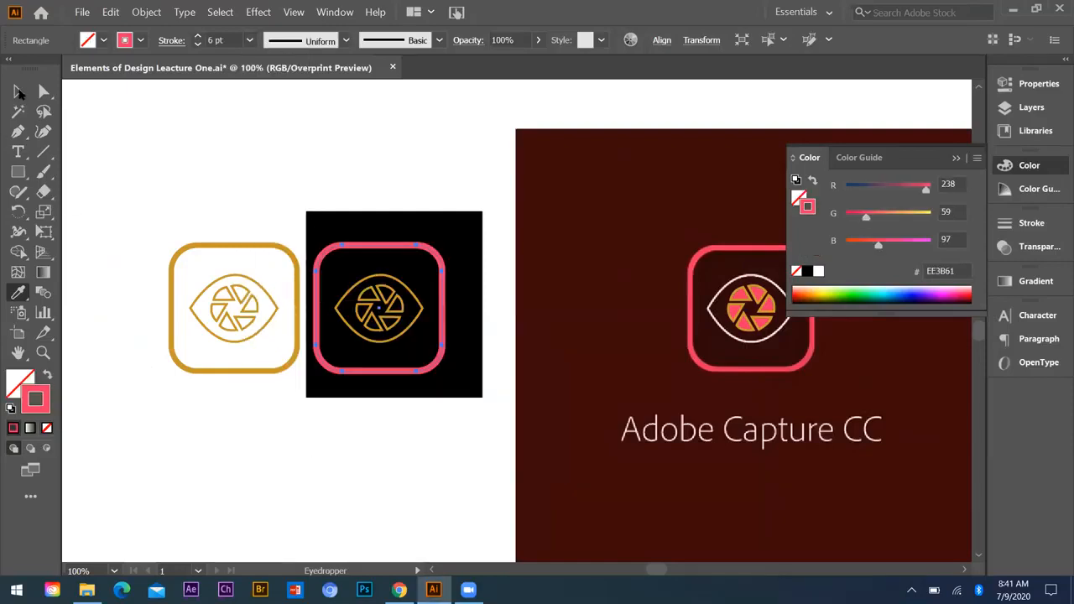
key(v)
click(289, 271)
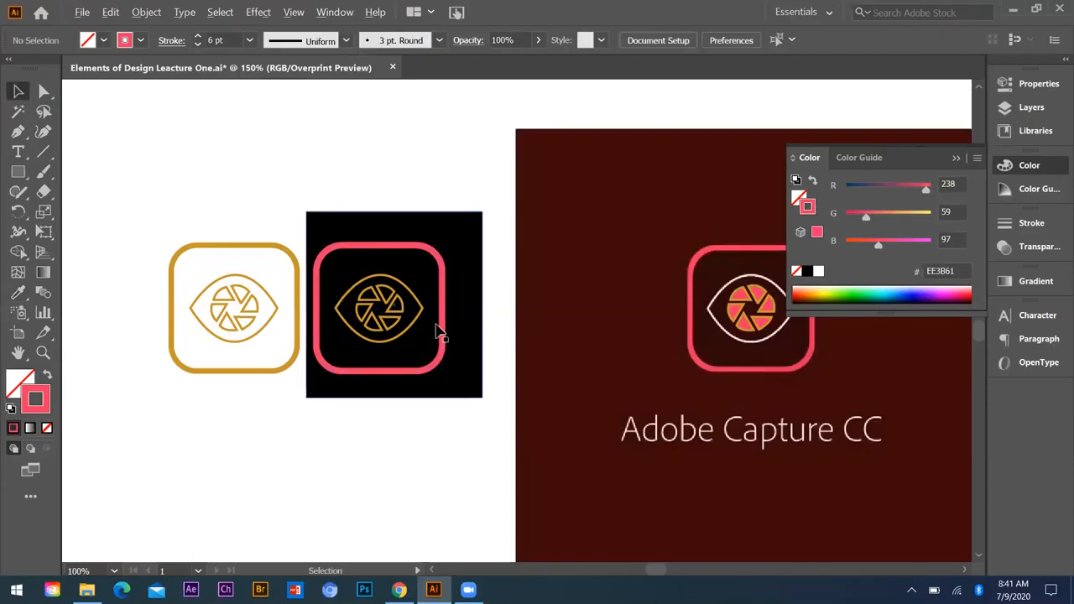
Step: Change the stroke colour of the eye outline on the black square to white (FFFFFF), leaving it without a fill
scroll(435, 325, up, 2)
click(281, 277)
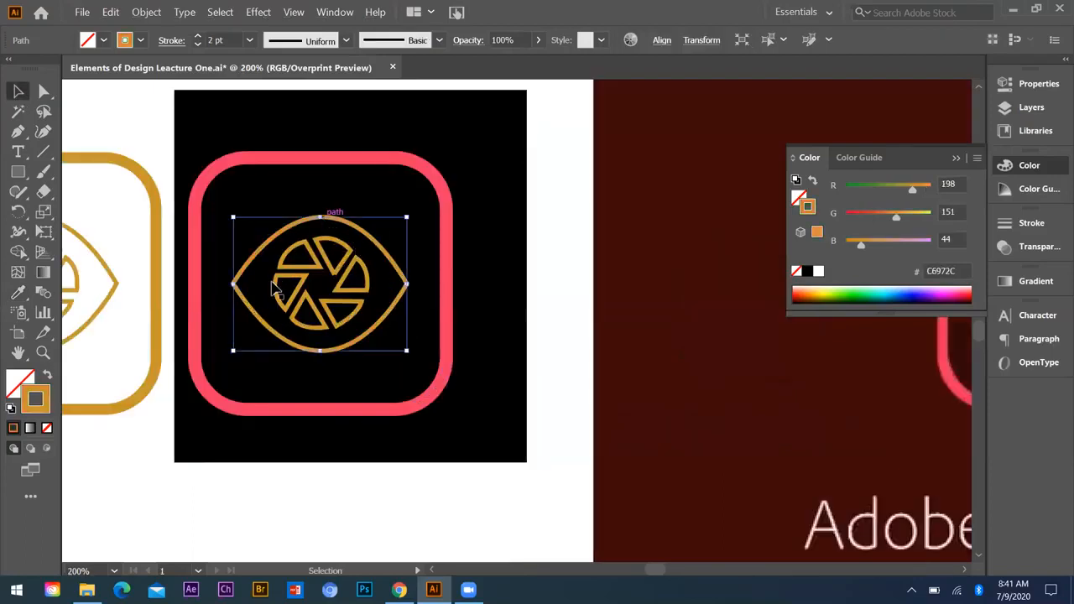
scroll(252, 297, down, 3)
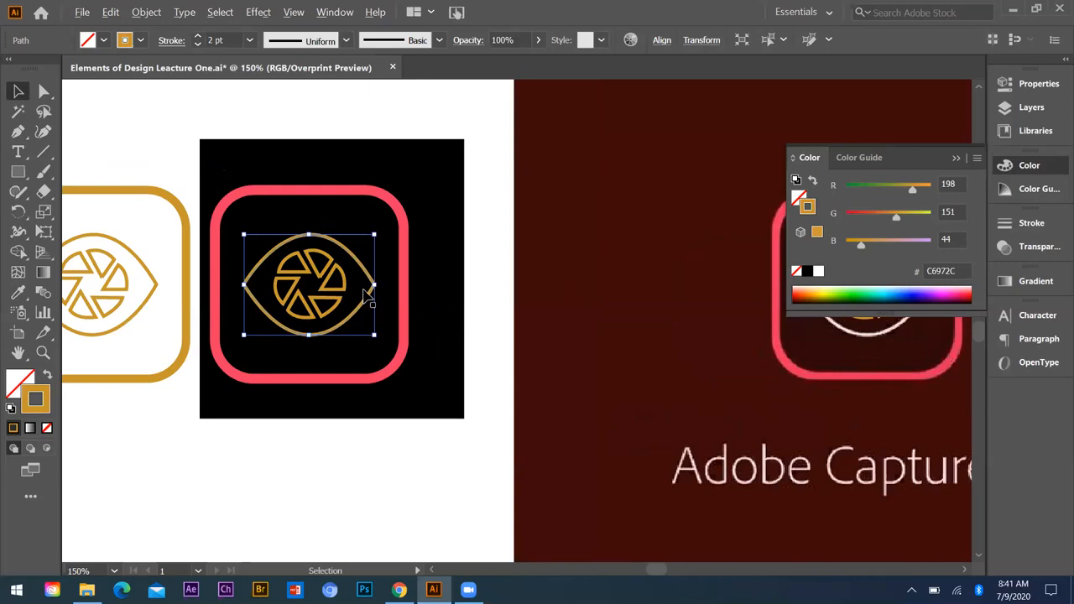
key(ctrl+equal)
key(ctrl+equal)
key(ctrl+equal)
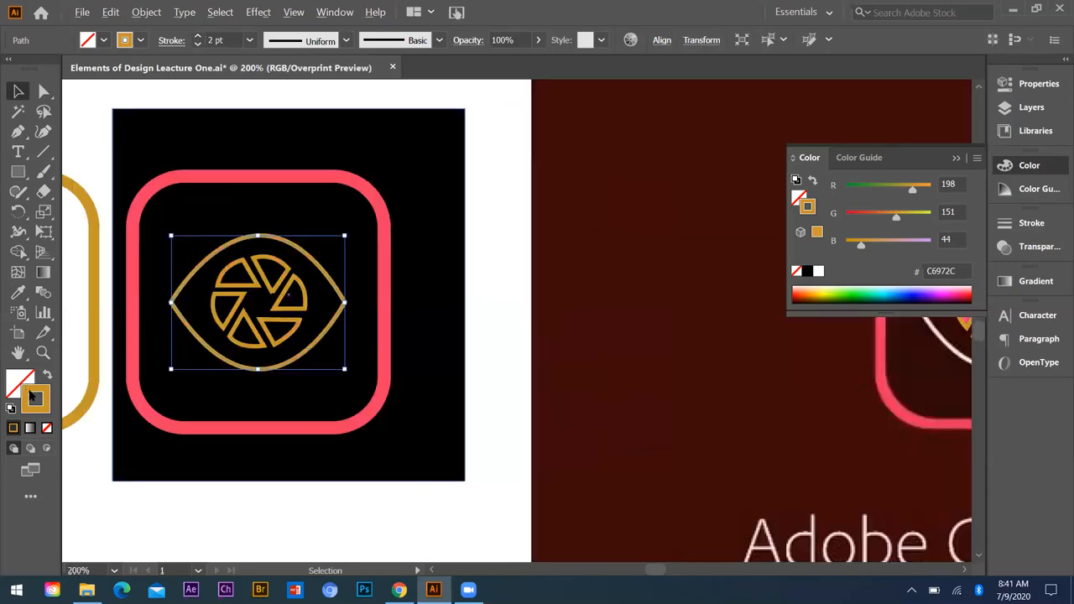
key(ctrl+minus)
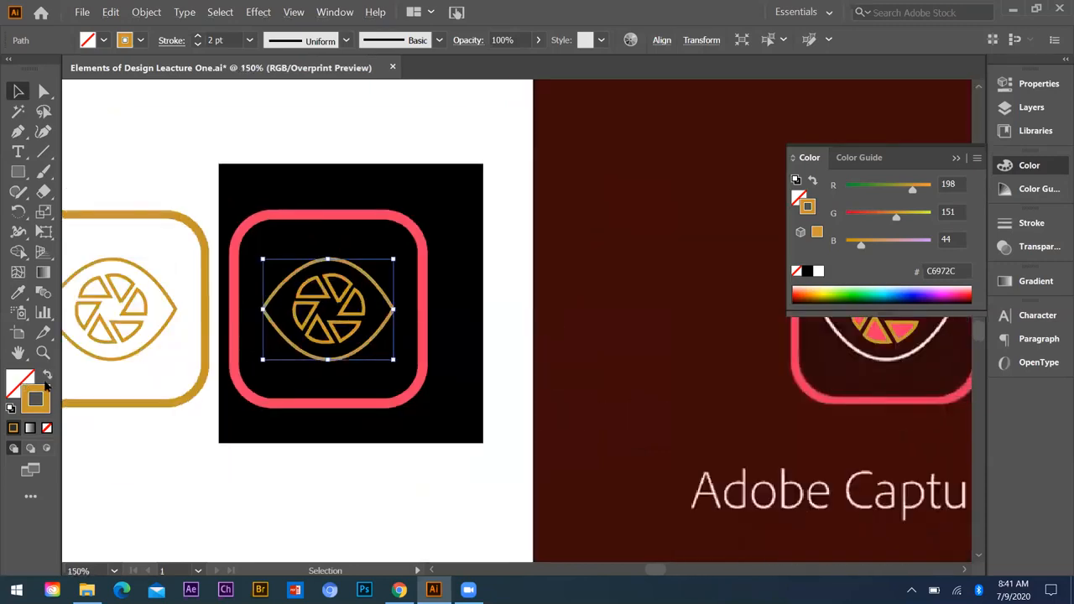
click(47, 375)
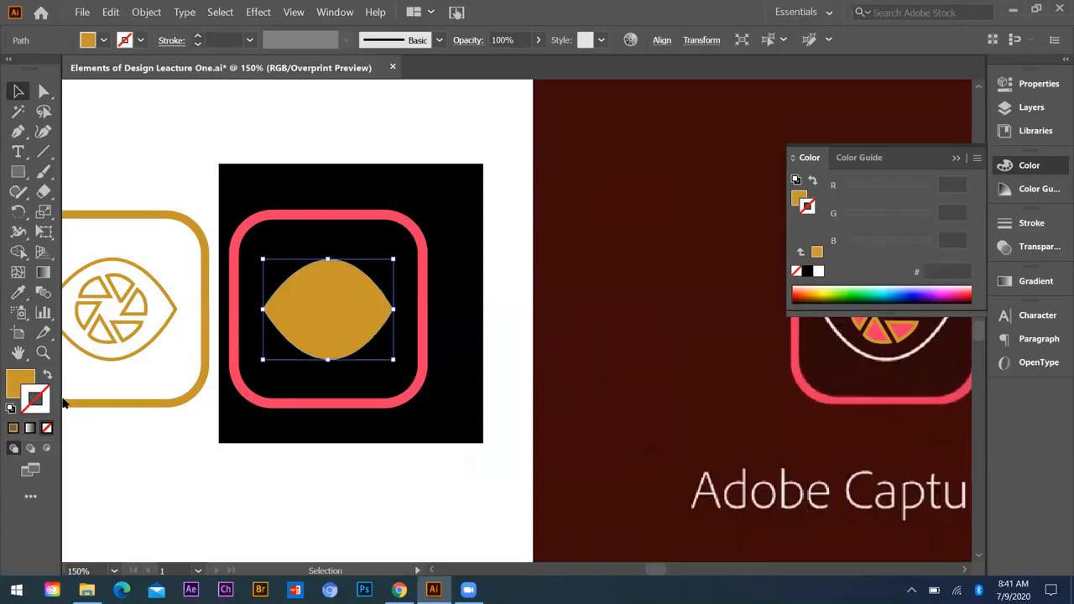
click(47, 376)
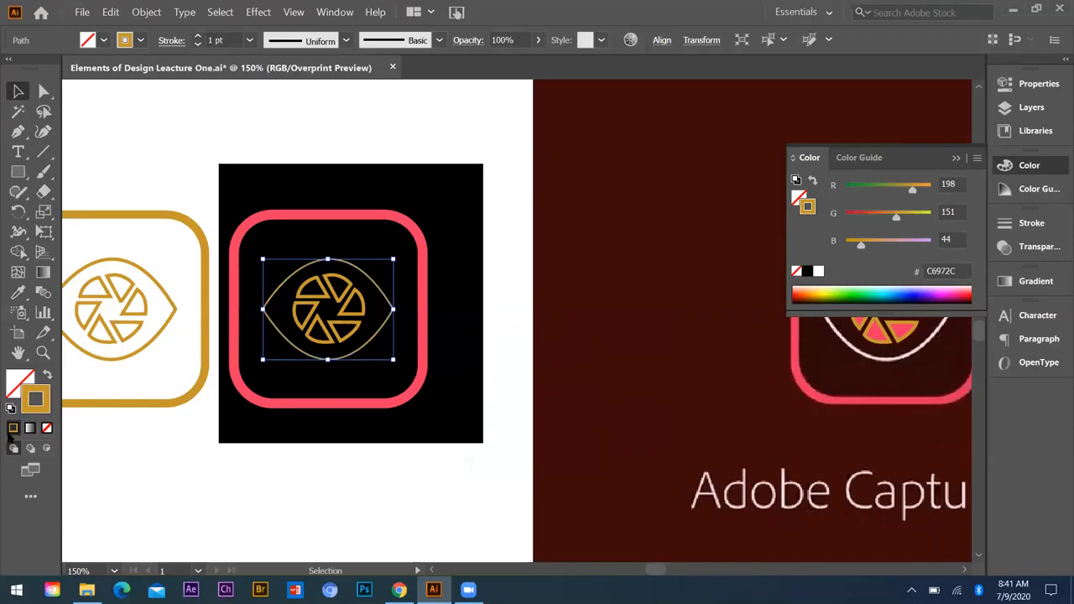
click(820, 273)
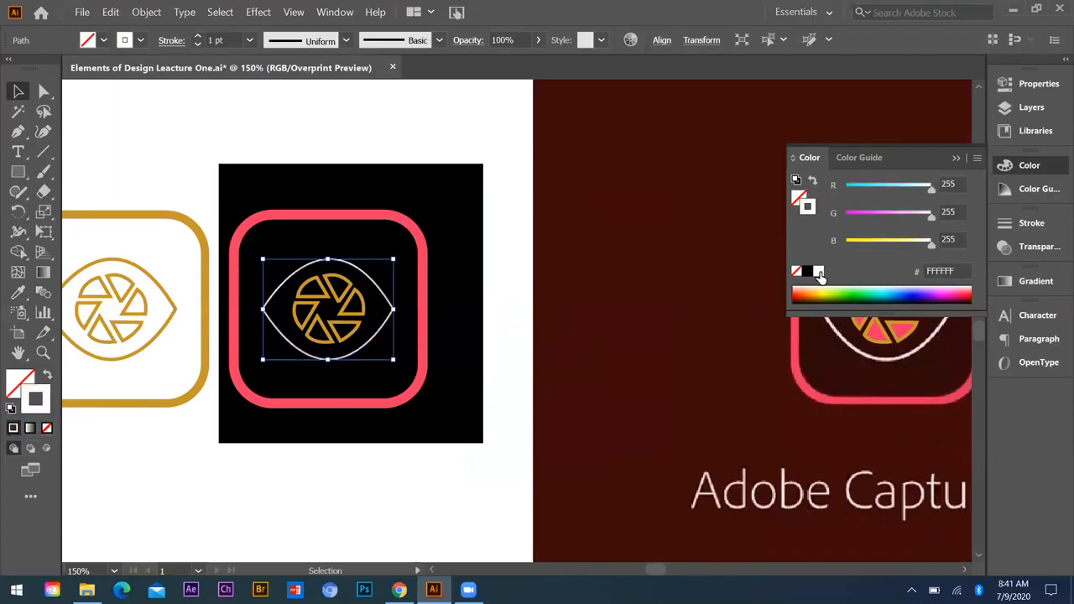
Step: Set the white eye outline's stroke weight to 3 pt and deselect it
click(249, 40)
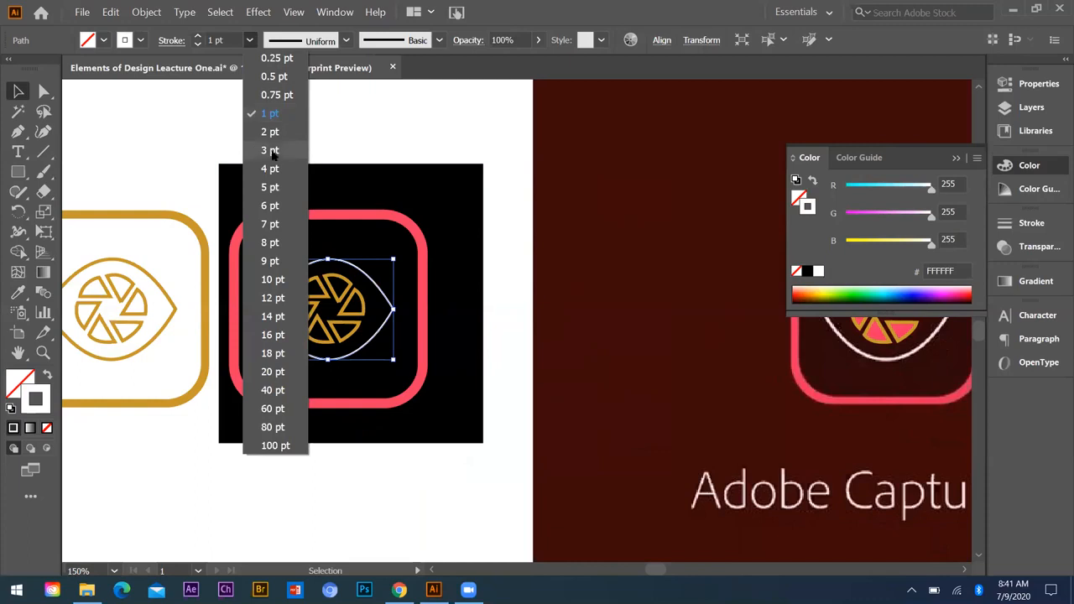
click(270, 151)
click(18, 94)
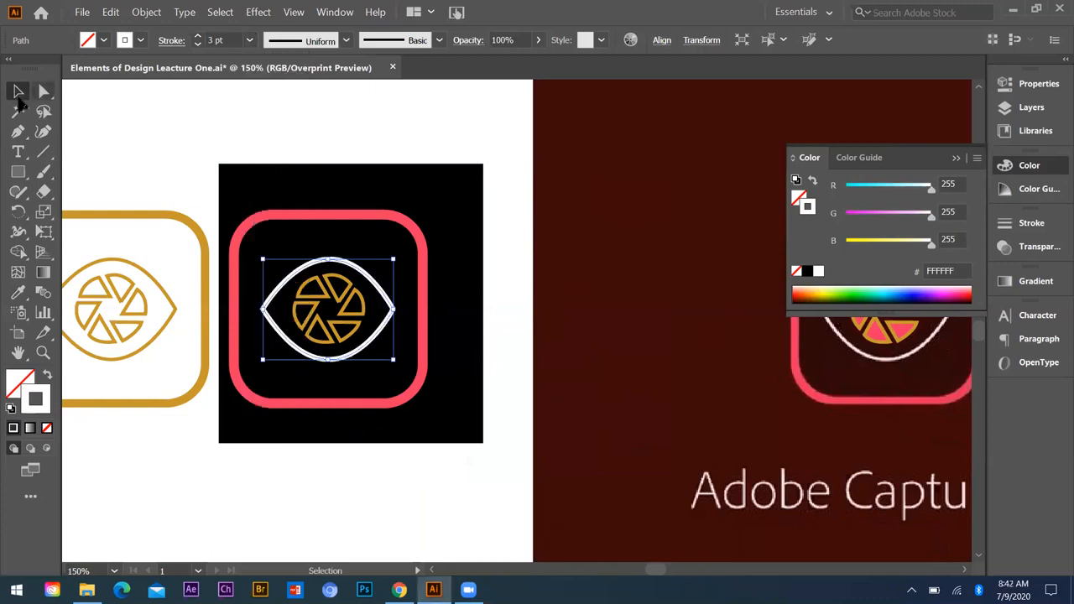
click(507, 240)
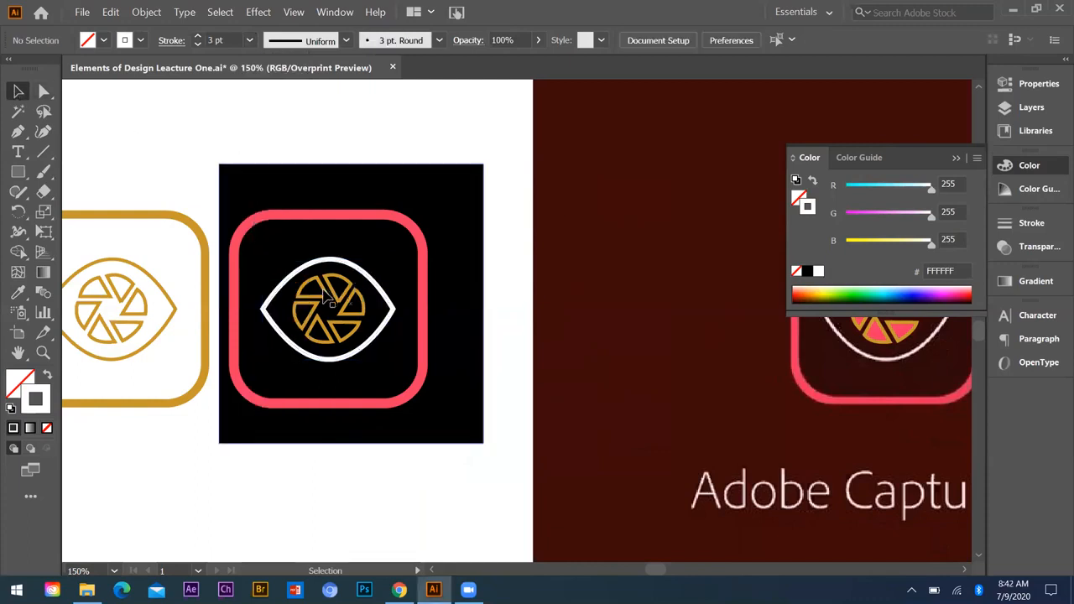
Step: Fill the six aperture blades inside the white eye with the rounded frame's pink (EE3B61), remove their stroke, and deselect them
click(315, 285)
key(ctrl+plus)
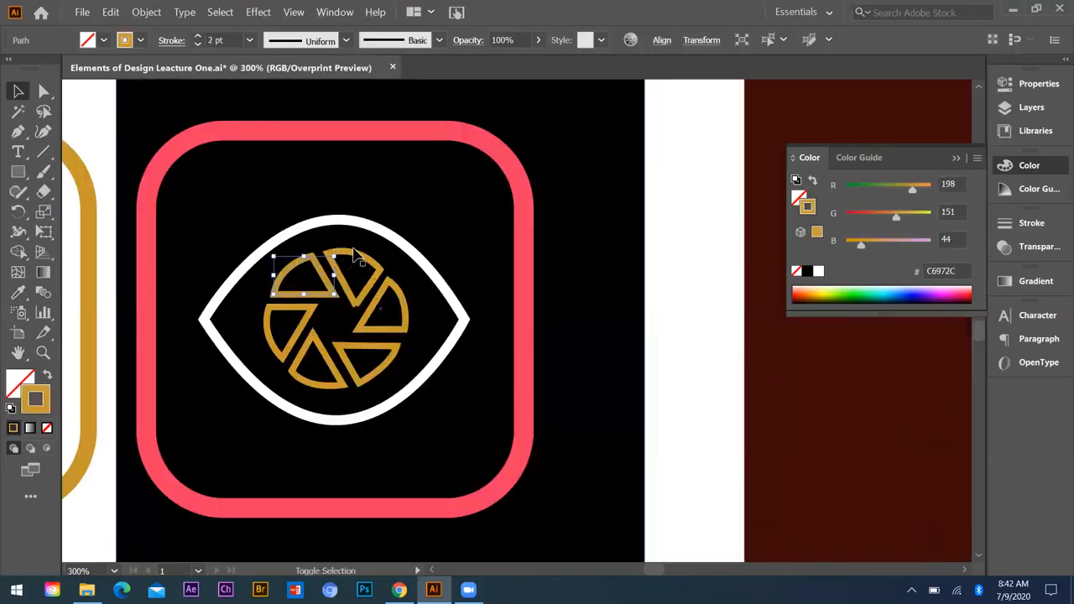
shift+click(354, 251)
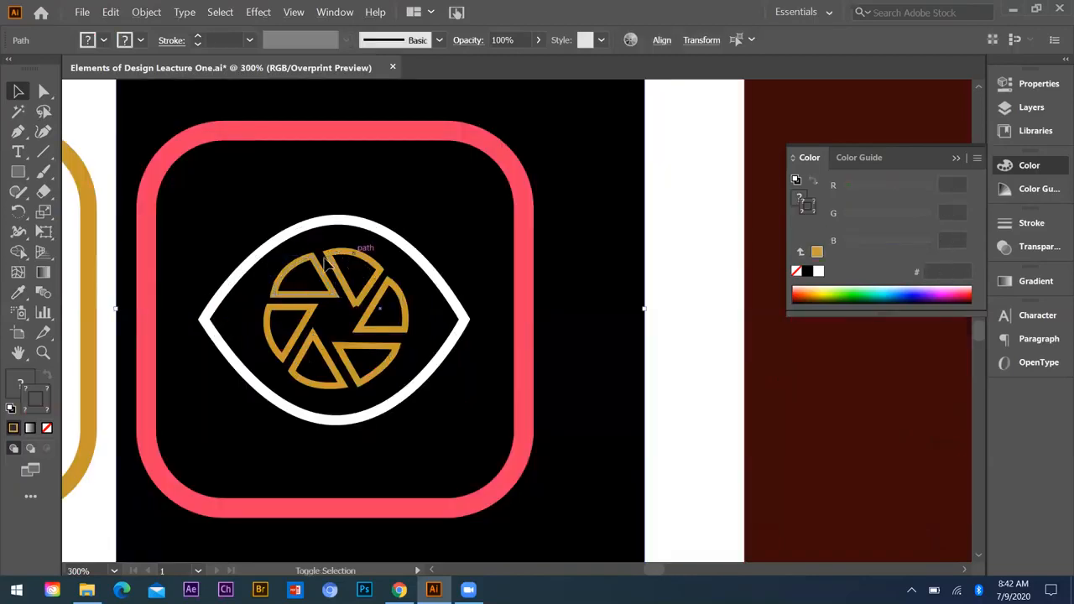
shift+click(381, 299)
shift+click(371, 351)
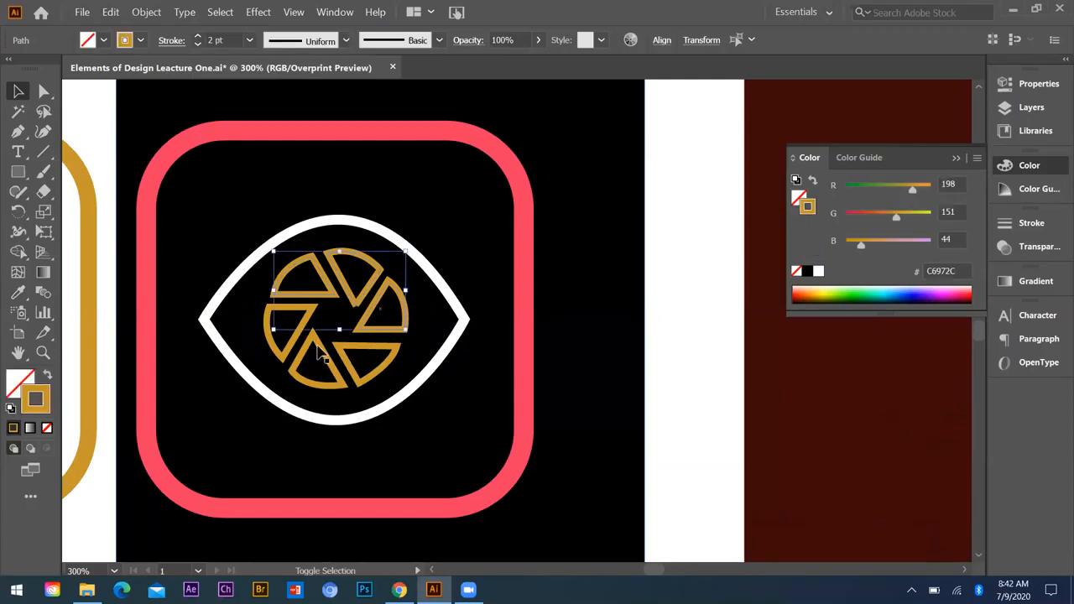
shift+click(299, 359)
shift+click(272, 342)
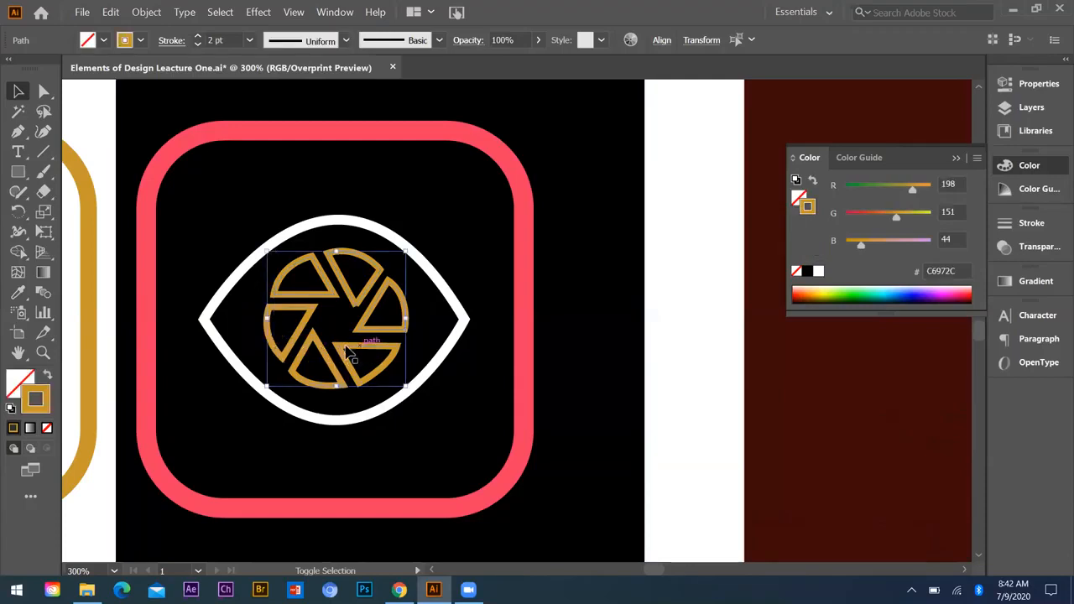
click(341, 354)
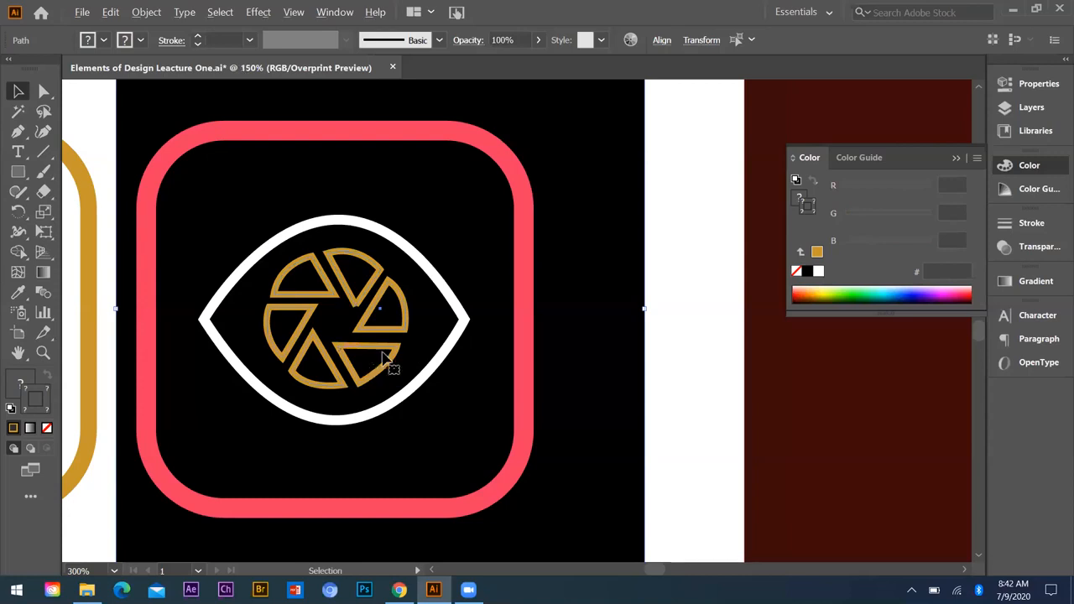
scroll(383, 359, down, 2)
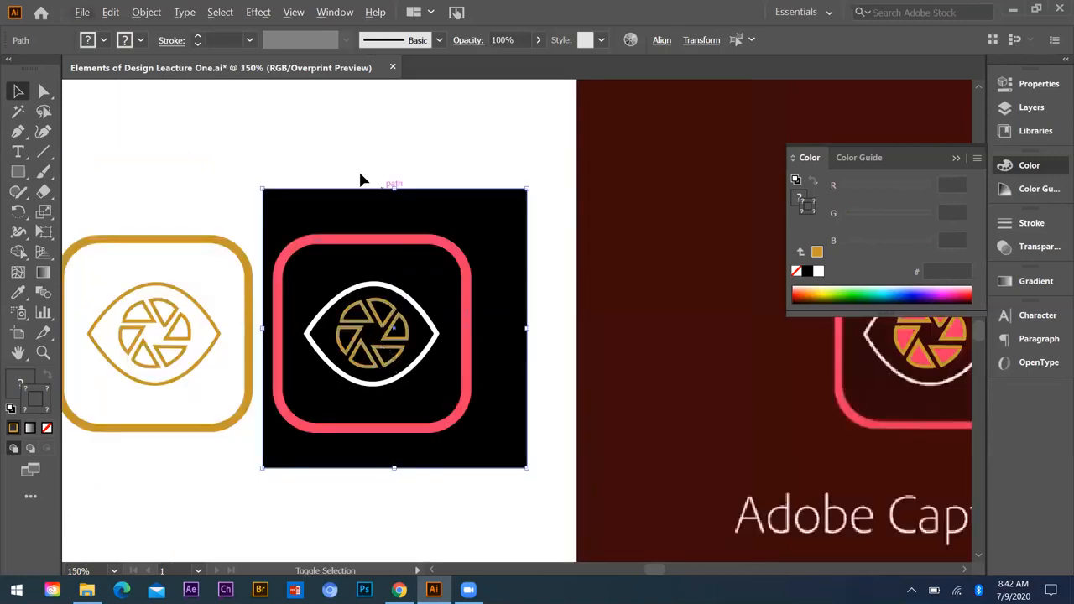
click(394, 357)
scroll(364, 299, up, 3)
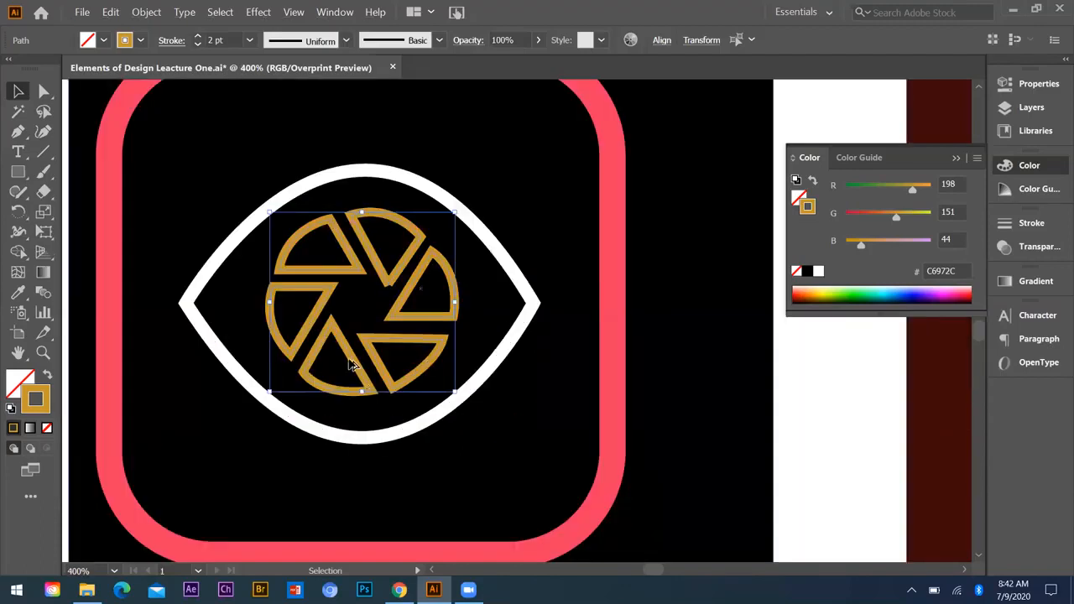
scroll(411, 337, down, 1)
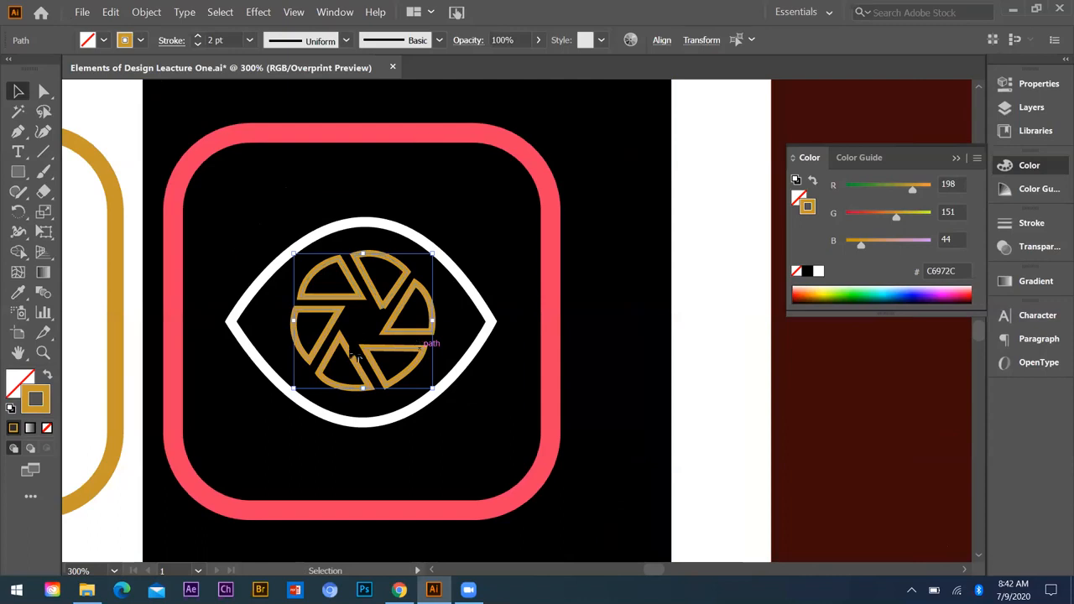
key(i)
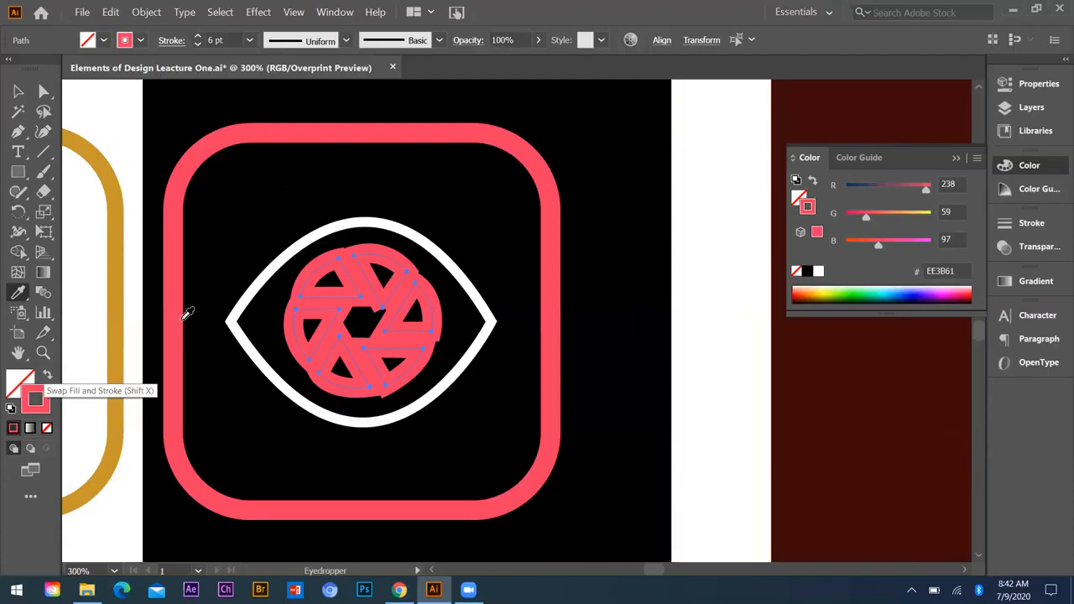
key(shift+x)
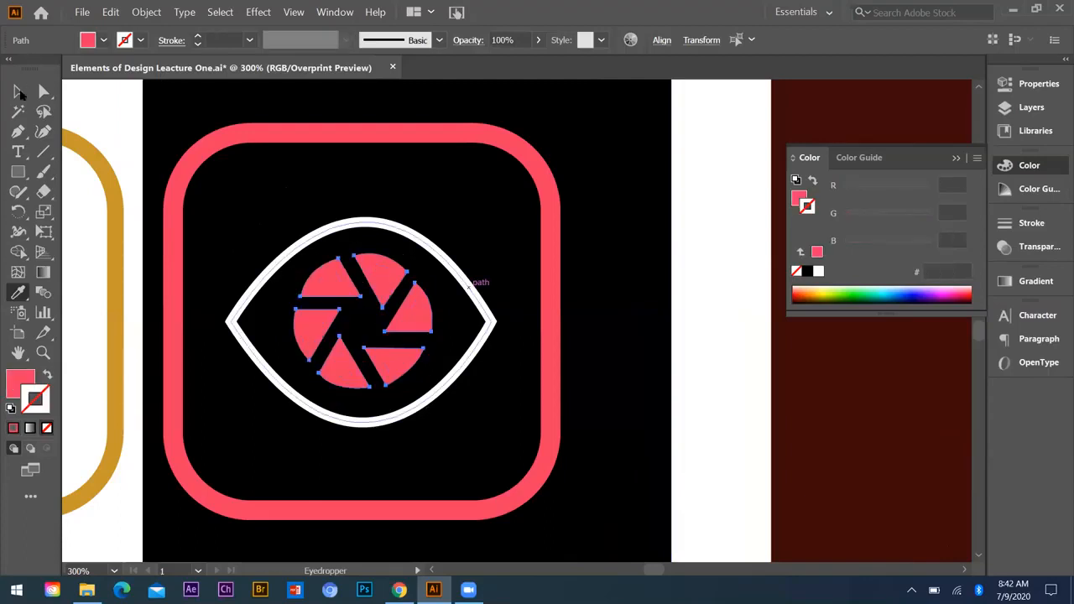
key(v)
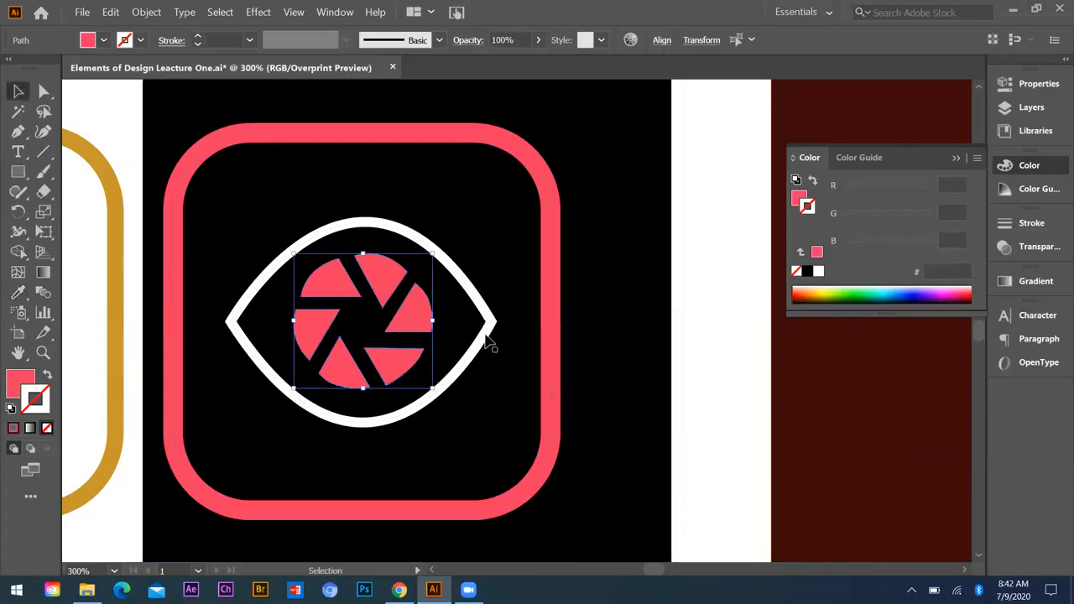
click(232, 279)
Step: Move the gold outline icon farther away from the black square so a clear gap separates them
scroll(232, 279, down, 3)
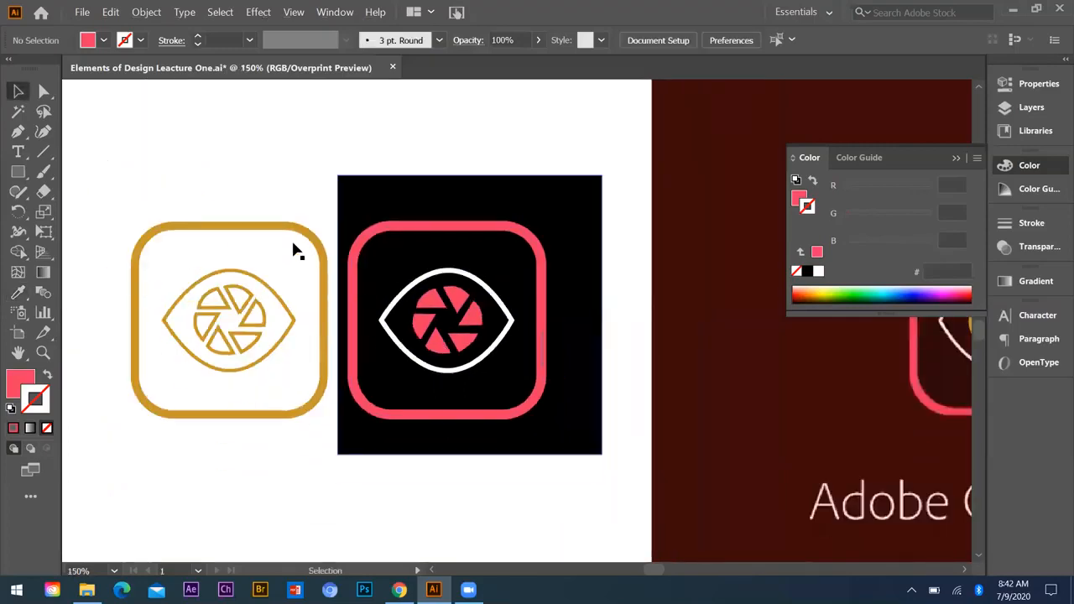
scroll(296, 248, down, 2)
scroll(290, 231, up, 1)
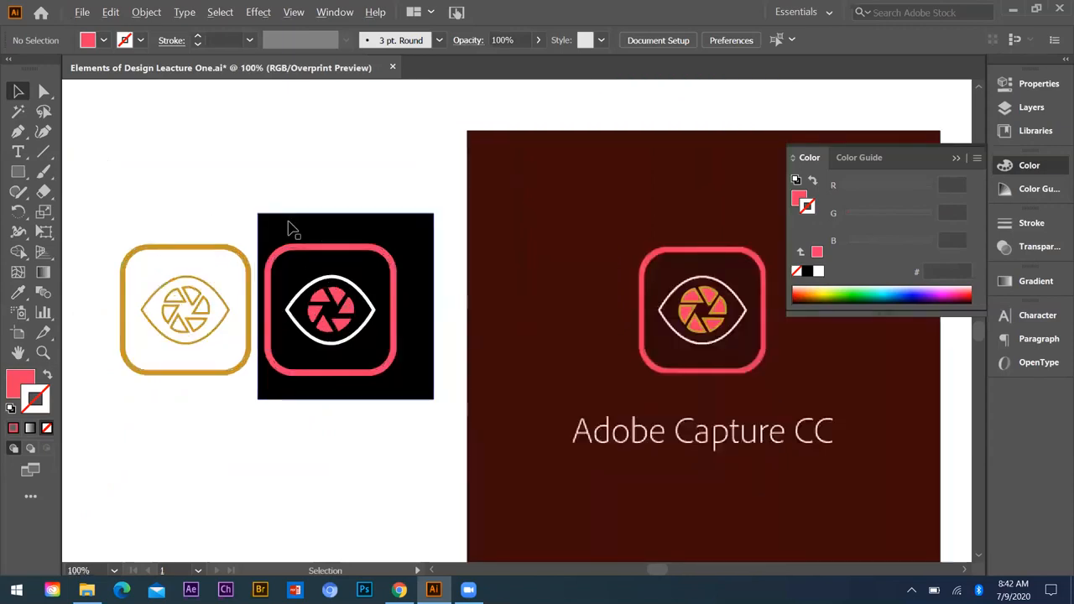
mouse_move(185, 309)
mouse_down()
mouse_move(125, 304)
mouse_move(205, 393)
mouse_up()
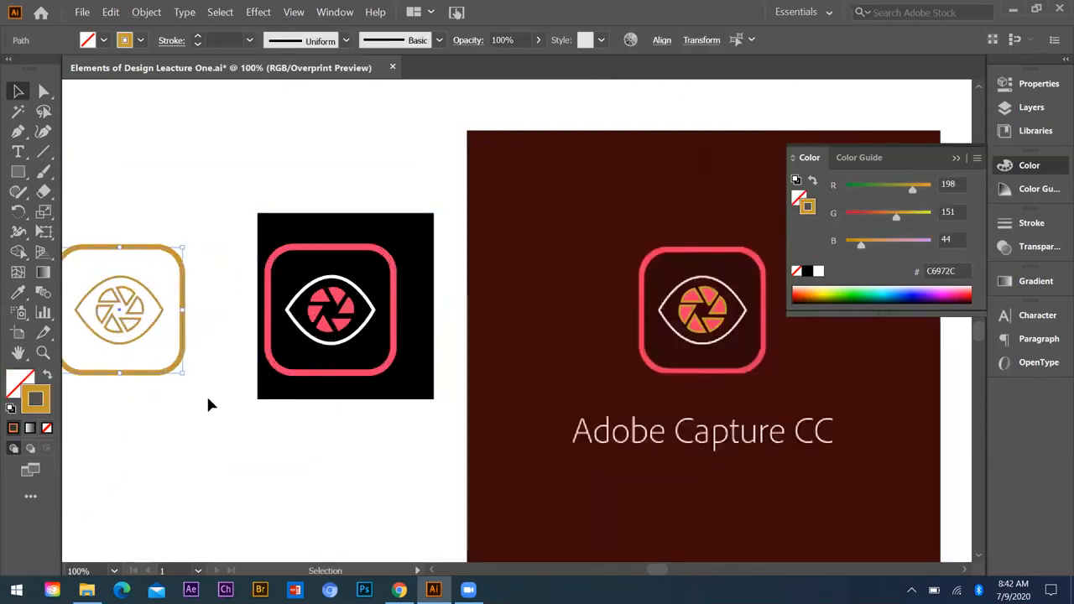
Step: Replace the off-centre black rectangle with a black square centred on the pink and white icon, placed behind it, and deselect
click(261, 305)
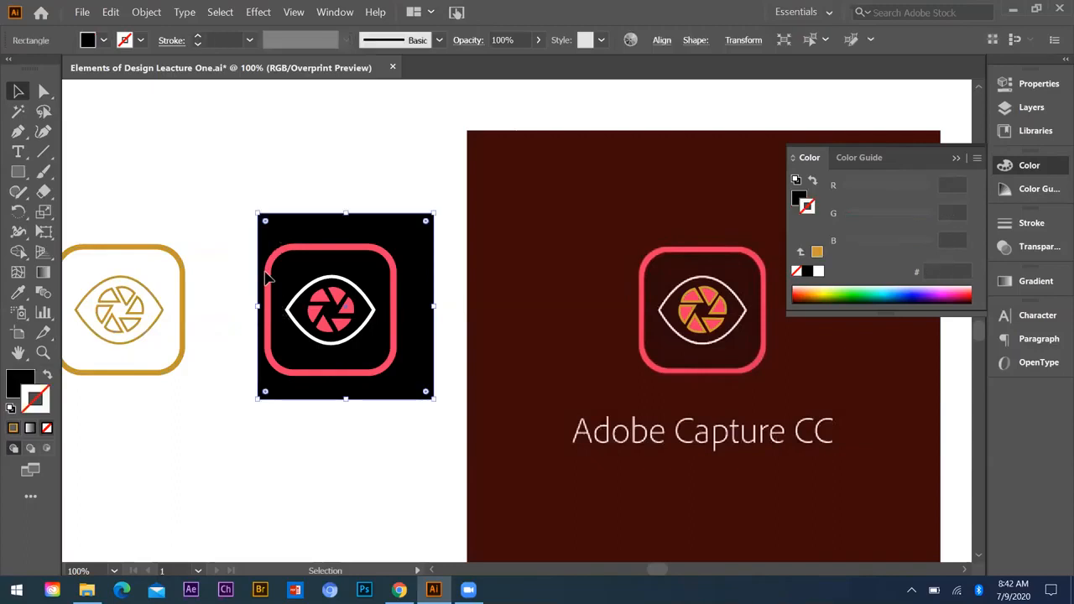
key(Delete)
click(18, 171)
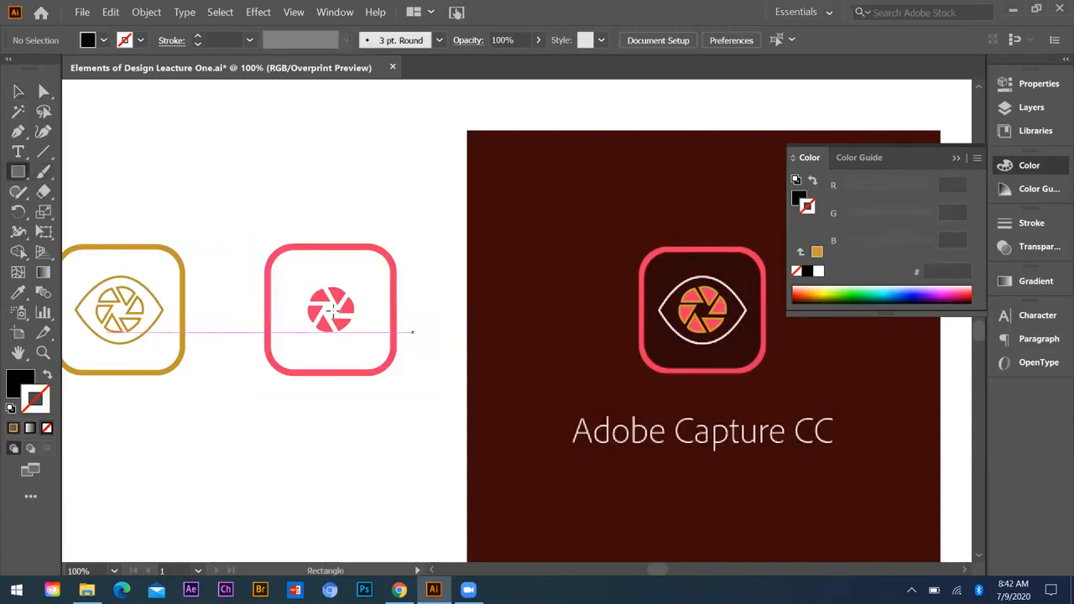
drag(331, 309, 435, 390)
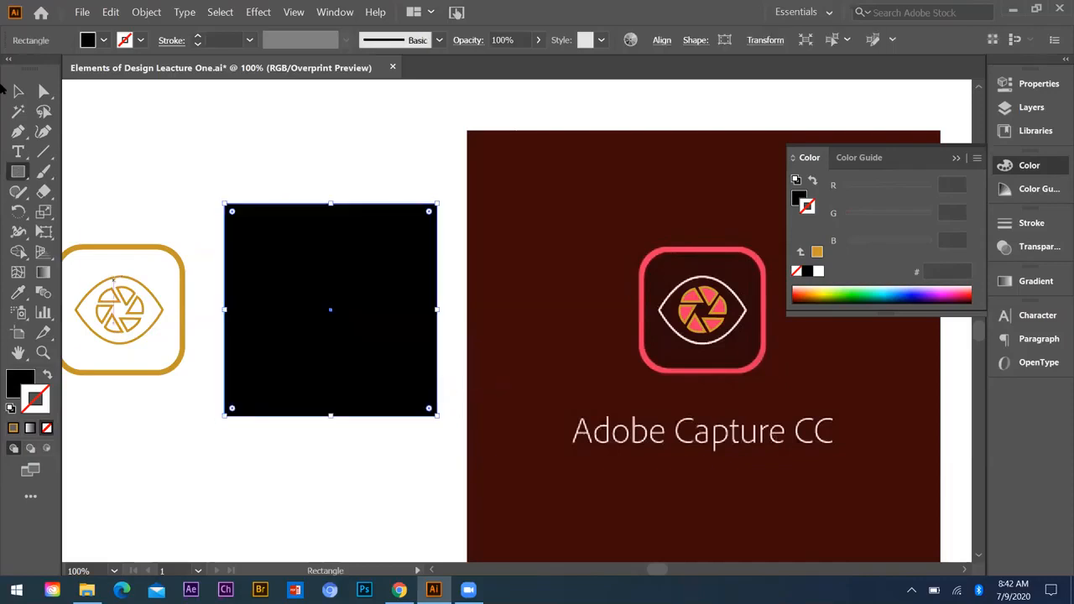
click(19, 91)
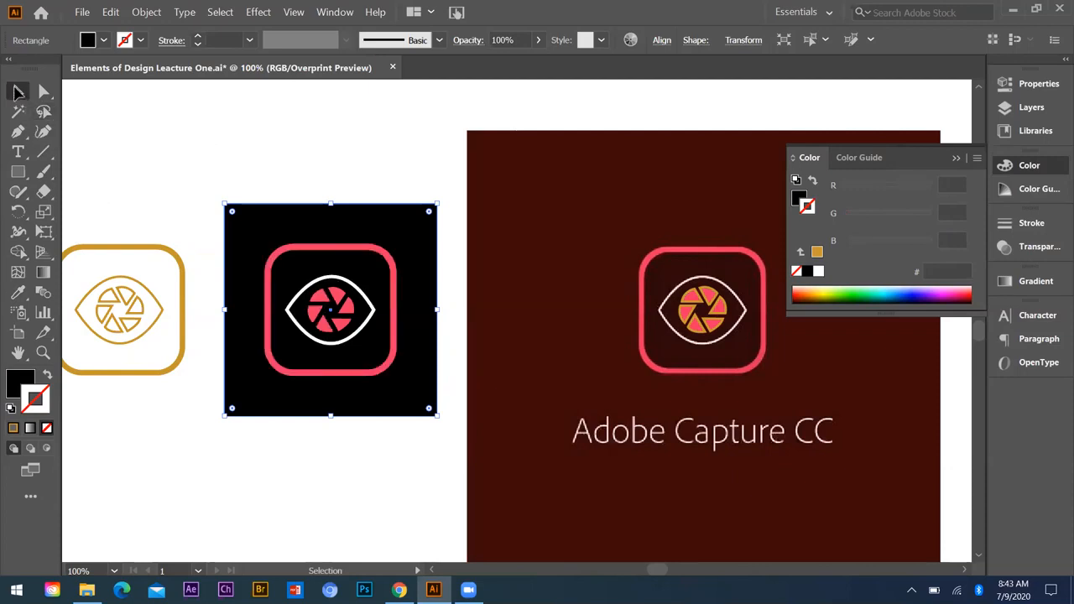
click(198, 180)
scroll(476, 287, down, 3)
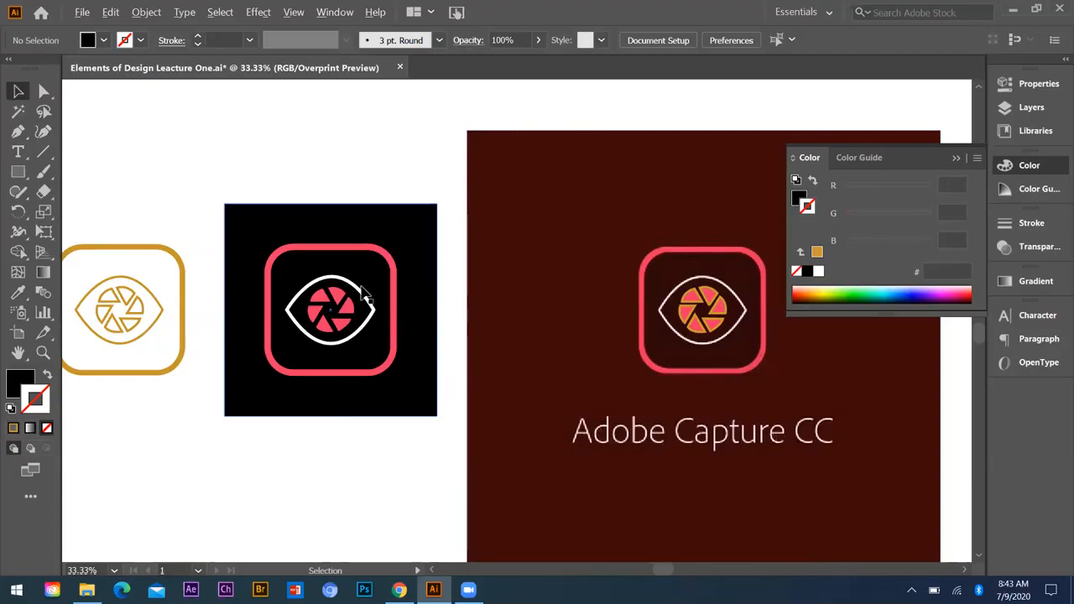
scroll(257, 244, up, 2)
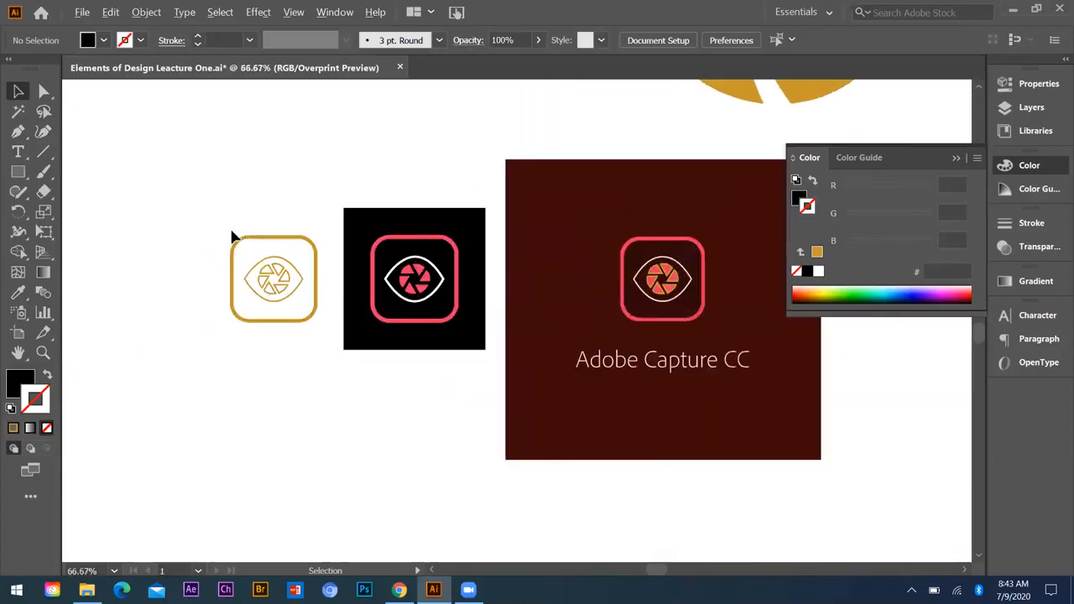
scroll(234, 238, down, 3)
click(110, 12)
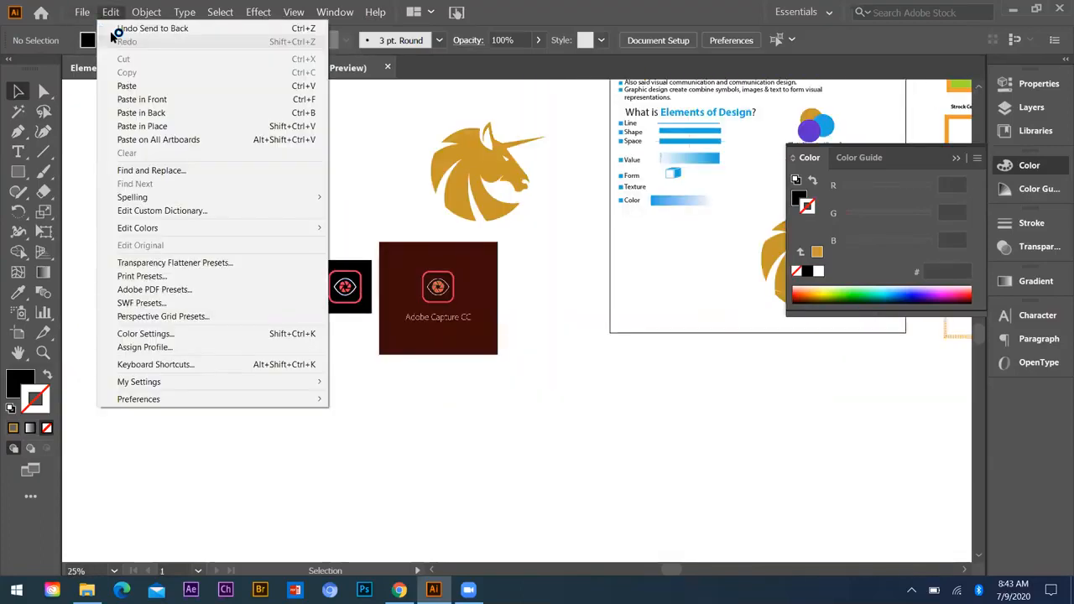
click(475, 216)
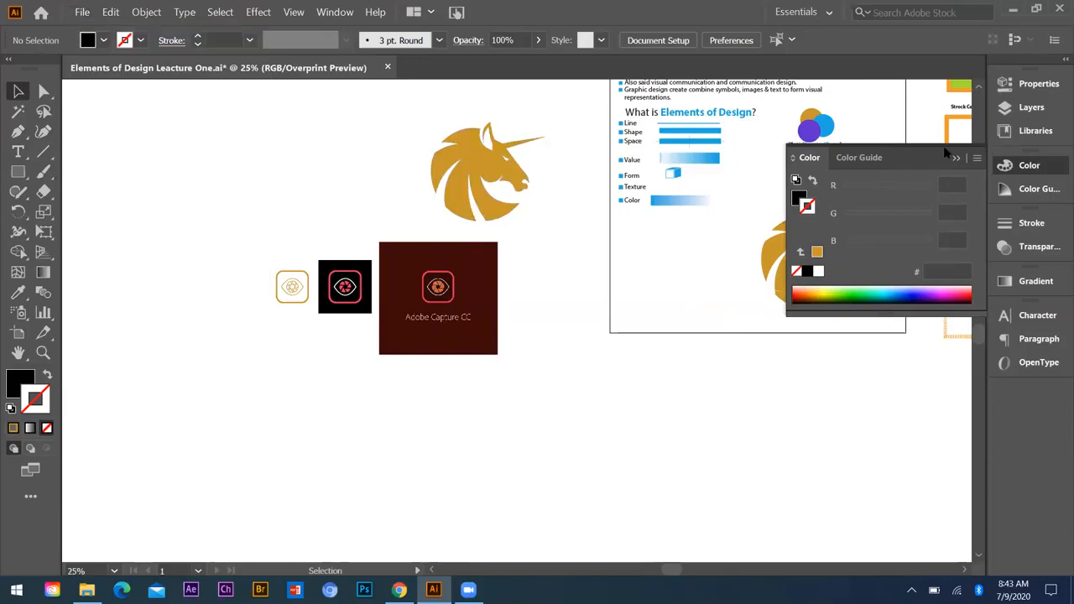
Step: Create a new 1080 x 1080 px RGB document with one artboard and collapse the floating colour controls
key(ctrl+n)
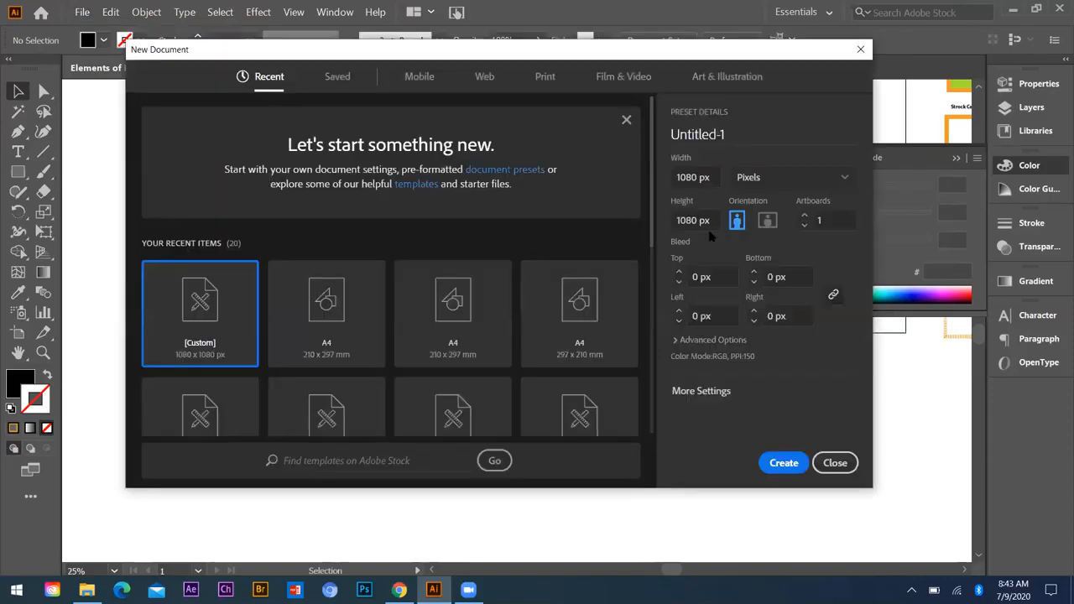
click(785, 462)
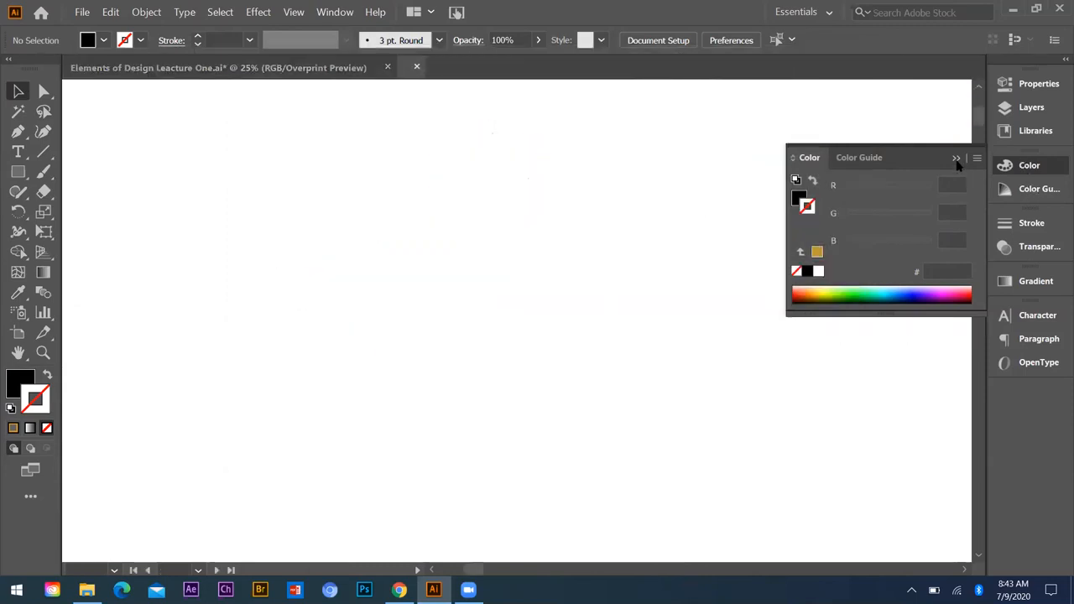
click(957, 159)
Step: Copy the gold icon and the icon on the black square from the lecture document into the new document
click(243, 71)
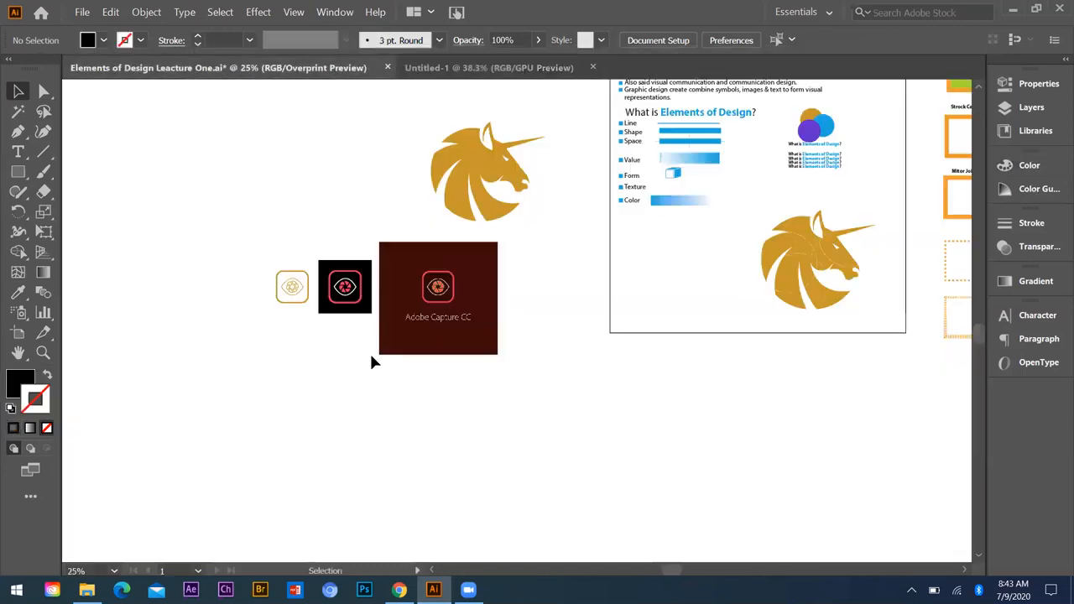
drag(229, 232, 369, 356)
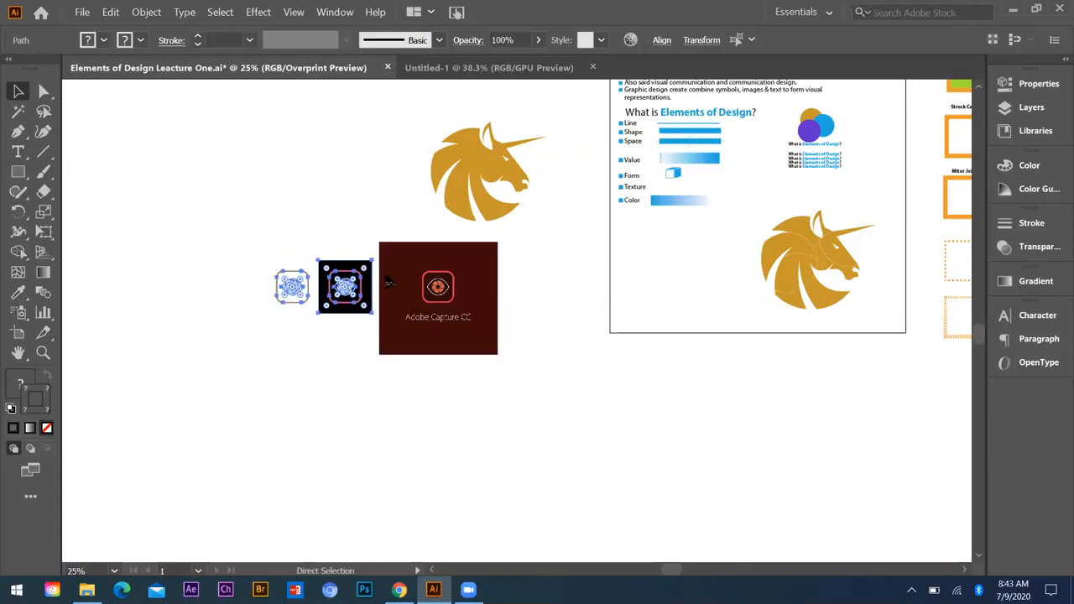
click(461, 67)
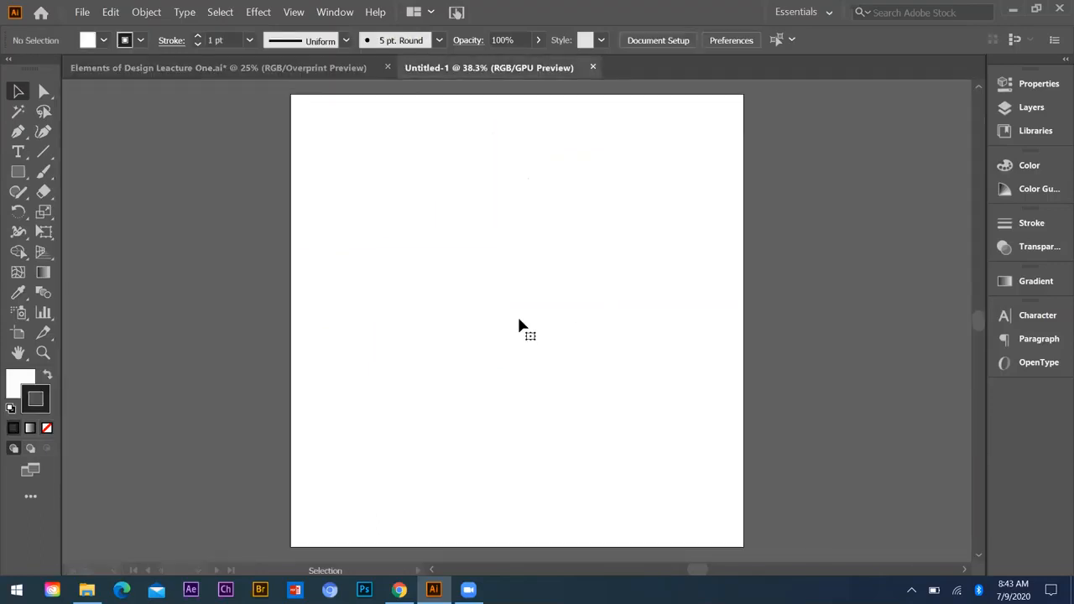
key(ctrl+v)
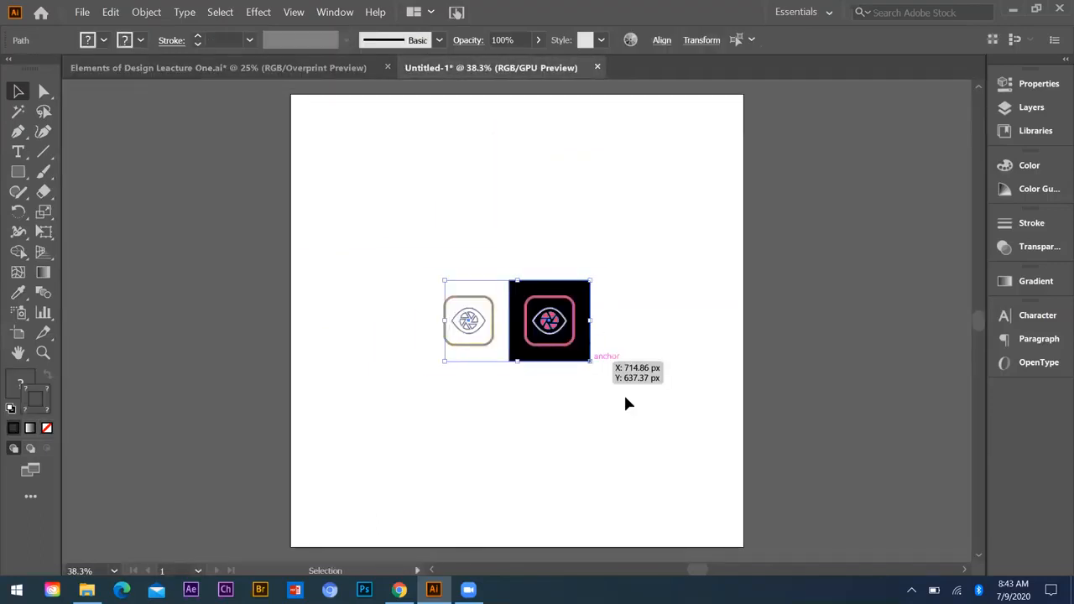
Step: Enlarge the two pasted icons together, move them to the artboard's upper-left corner, and deselect them
drag(589, 362, 625, 396)
drag(534, 324, 447, 174)
click(442, 256)
scroll(431, 211, up, 1)
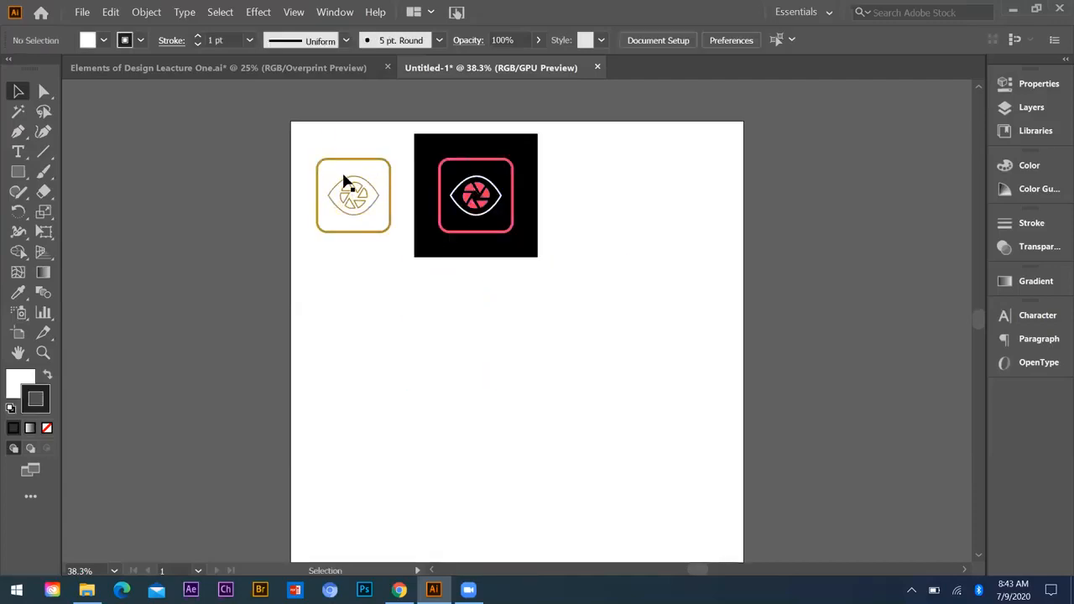
scroll(443, 203, up, 1)
Step: Return to the Elements of Design lecture document and examine the shapes of the gold unicorn head beside the artboard
click(279, 67)
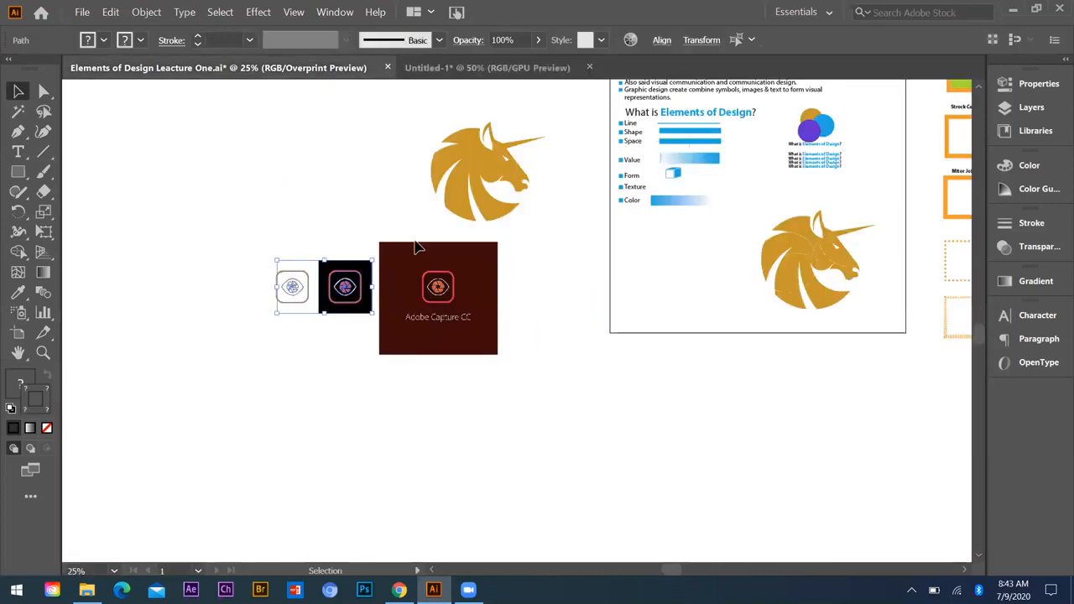
click(561, 233)
scroll(561, 233, up, 1)
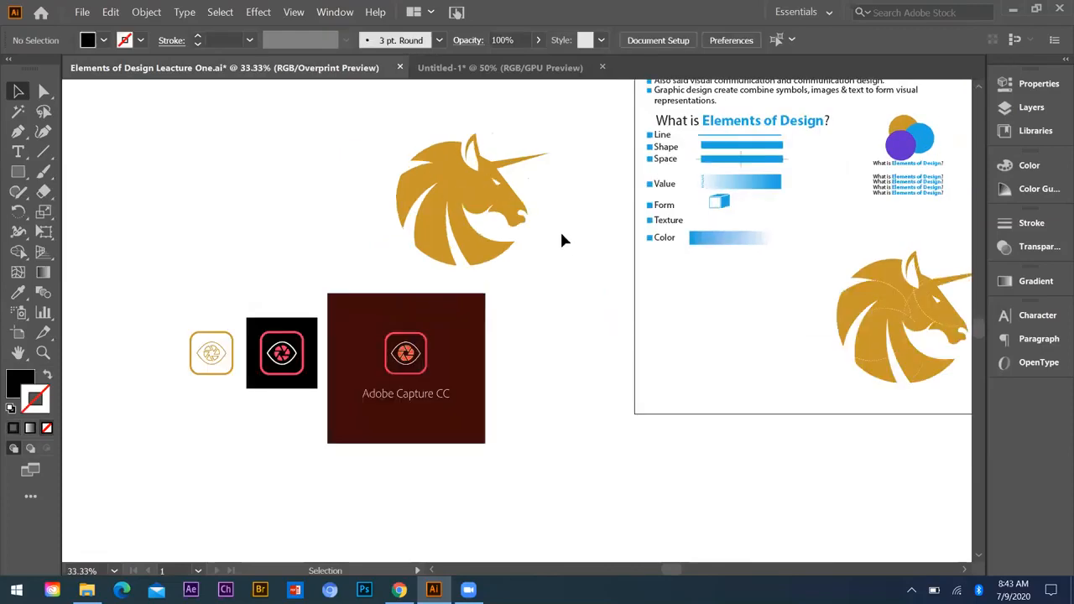
scroll(496, 199, up, 3)
scroll(523, 214, down, 1)
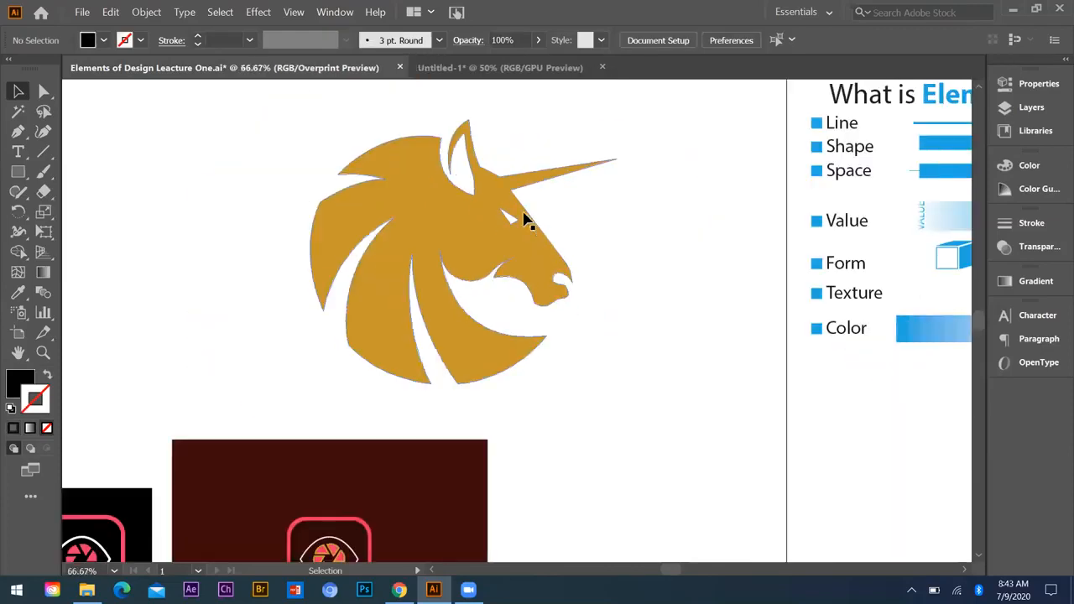
scroll(519, 207, up, 3)
scroll(469, 89, down, 1)
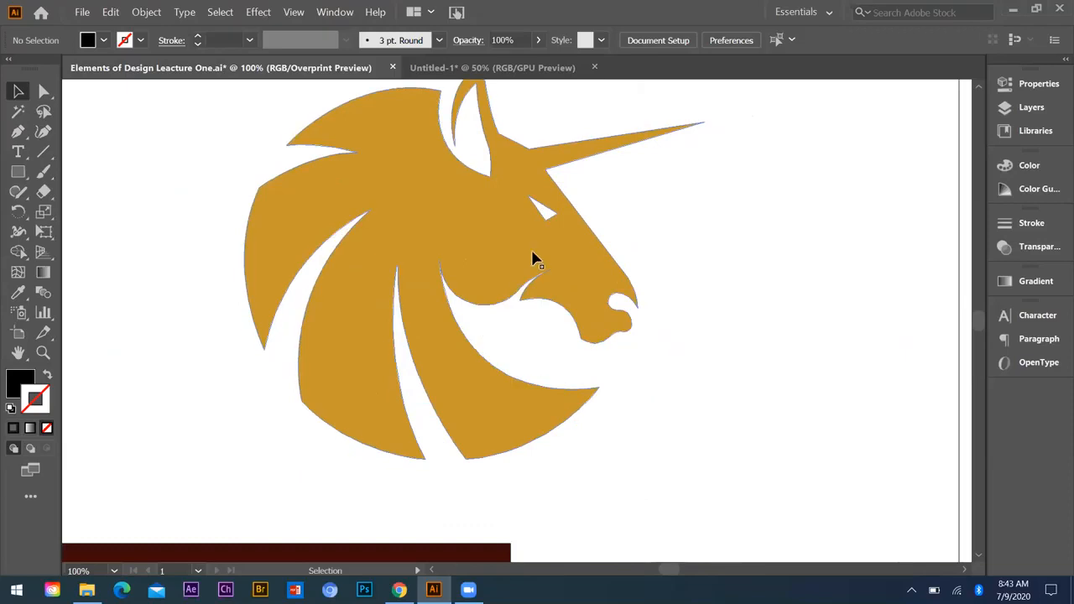
scroll(532, 258, down, 1)
scroll(503, 252, up, 2)
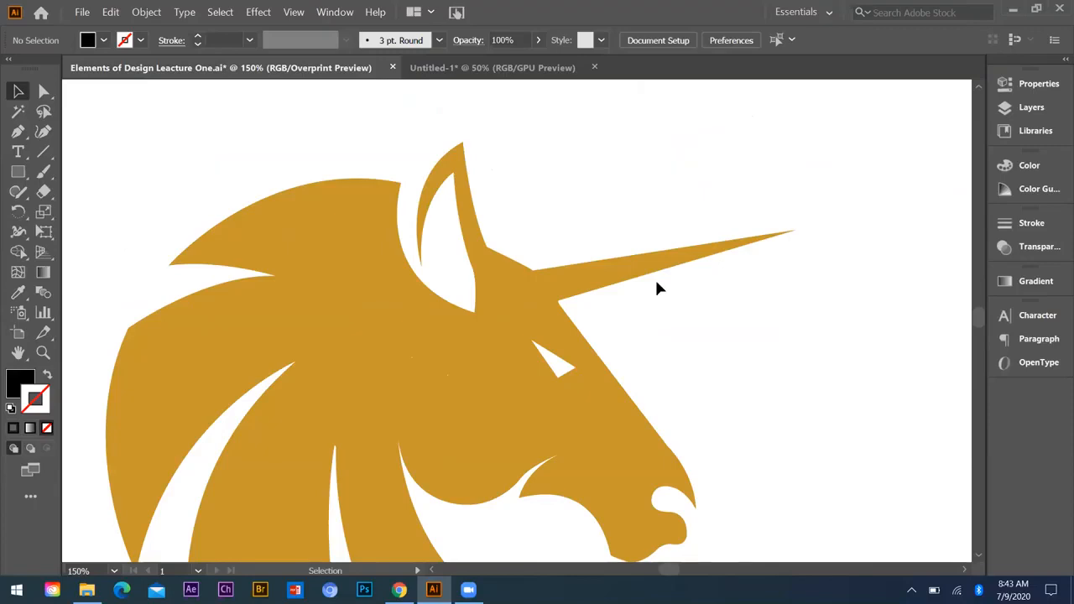
Step: Start a Pen path at the lower tip of the unicorn's ear
click(17, 133)
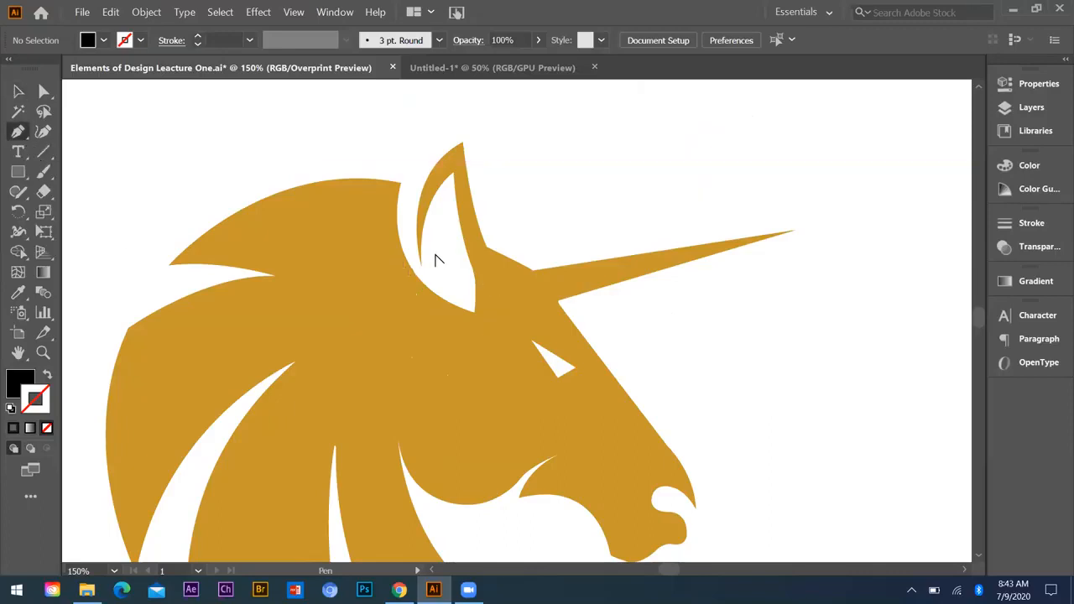
scroll(423, 286, up, 2)
scroll(408, 310, up, 1)
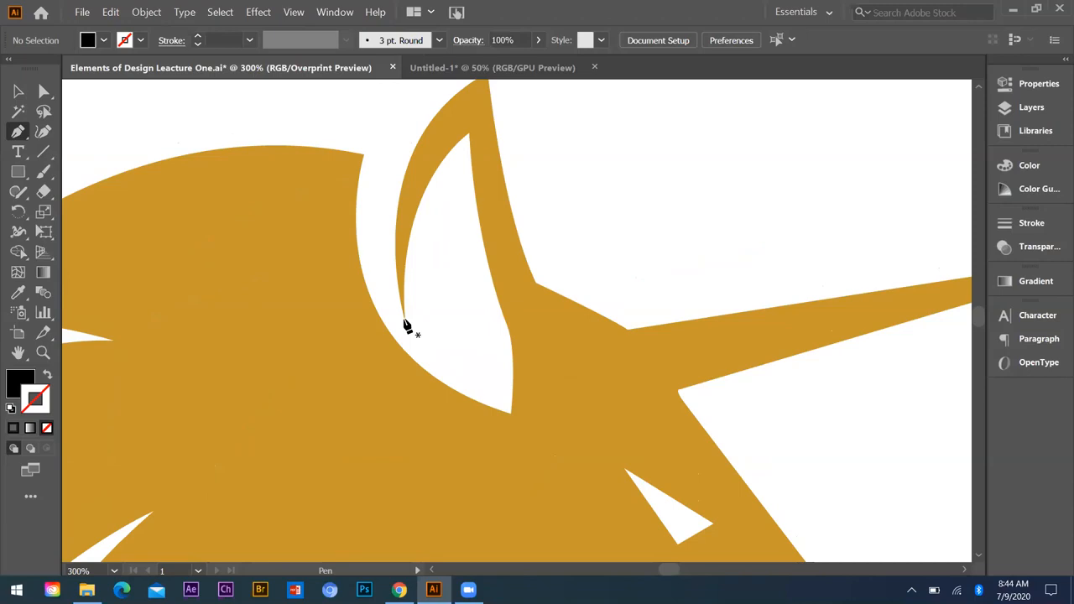
click(404, 320)
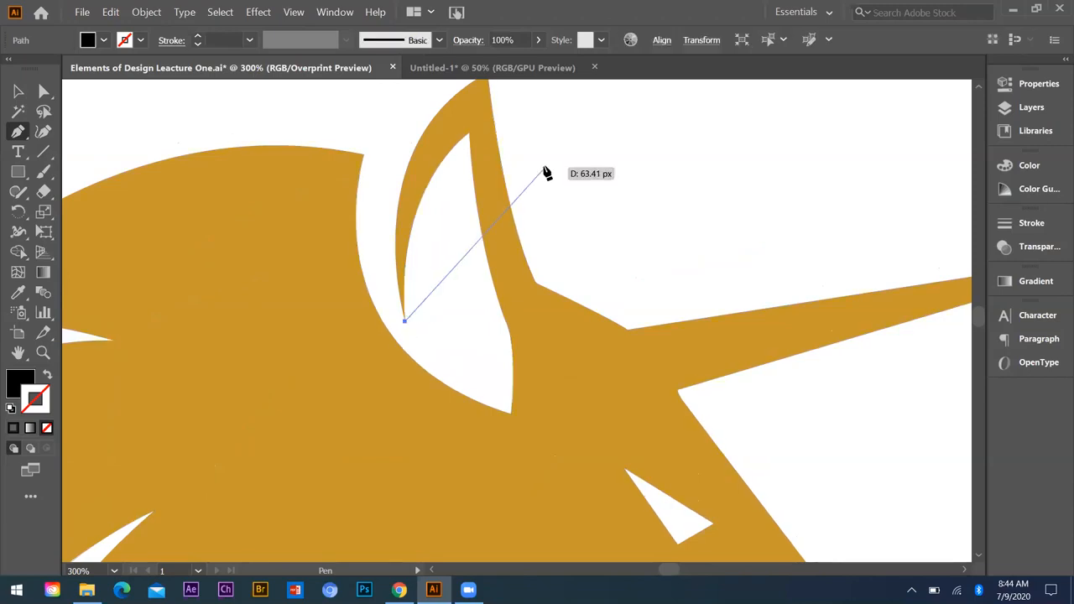
scroll(504, 146, up, 1)
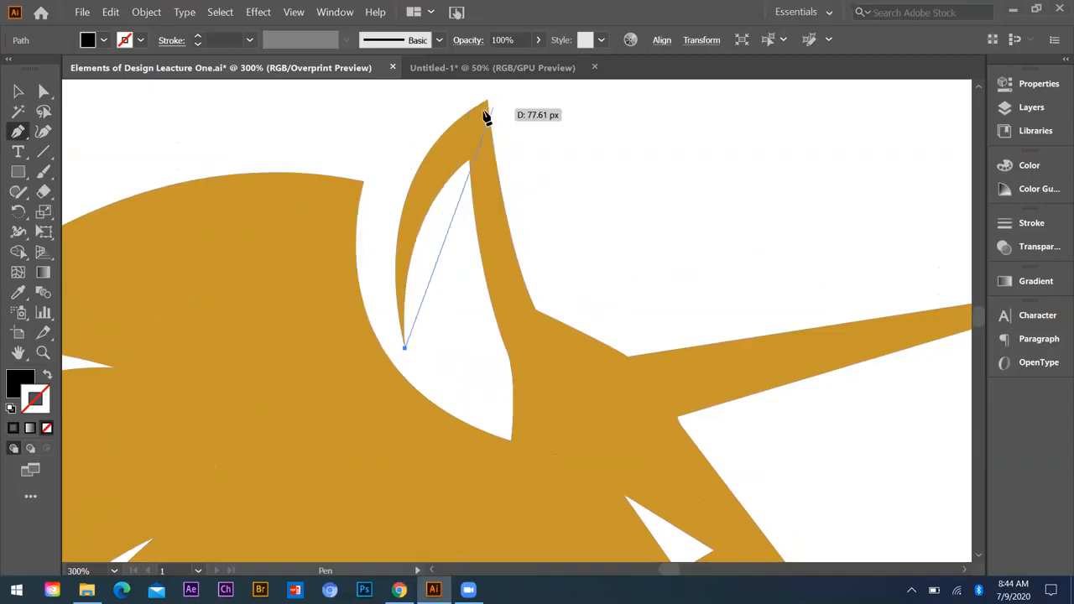
click(488, 102)
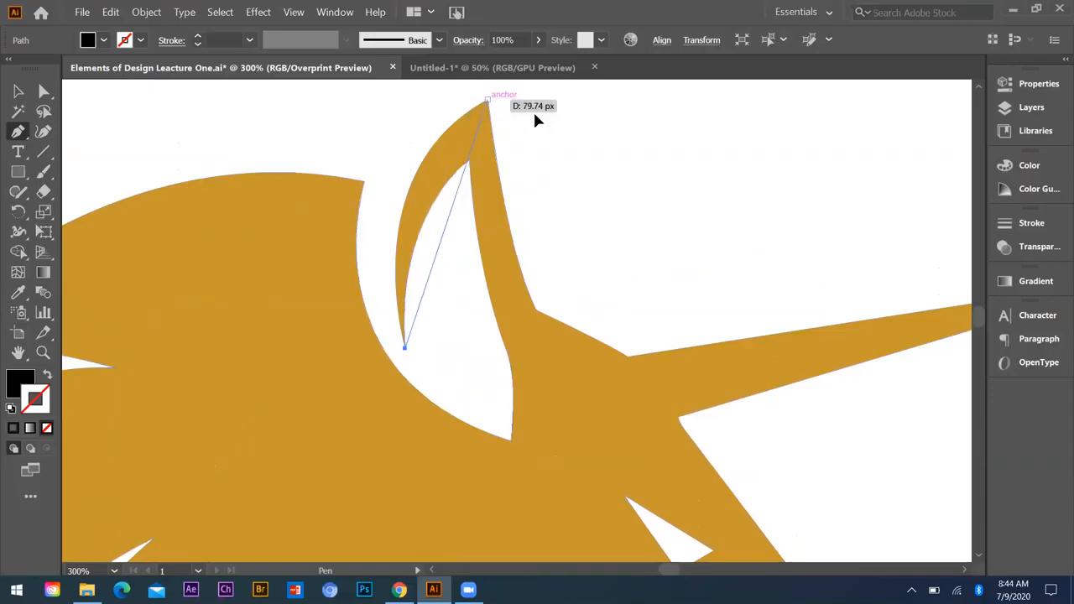
drag(487, 100, 710, 80)
mouse_move(647, 147)
mouse_down()
mouse_move(636, 118)
mouse_move(621, 131)
mouse_move(636, 152)
mouse_move(637, 142)
mouse_up()
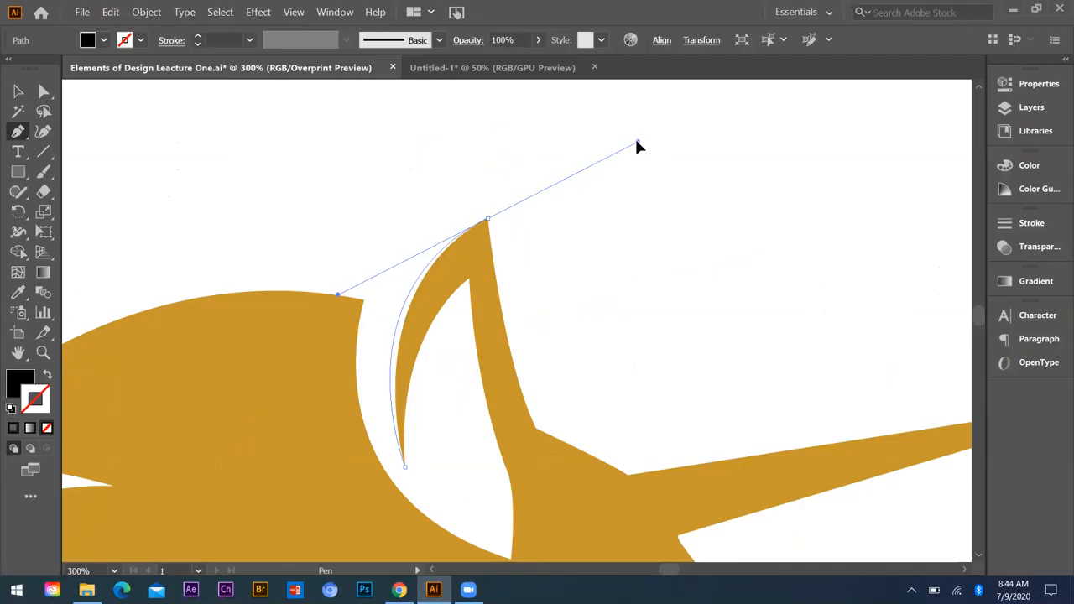
click(820, 271)
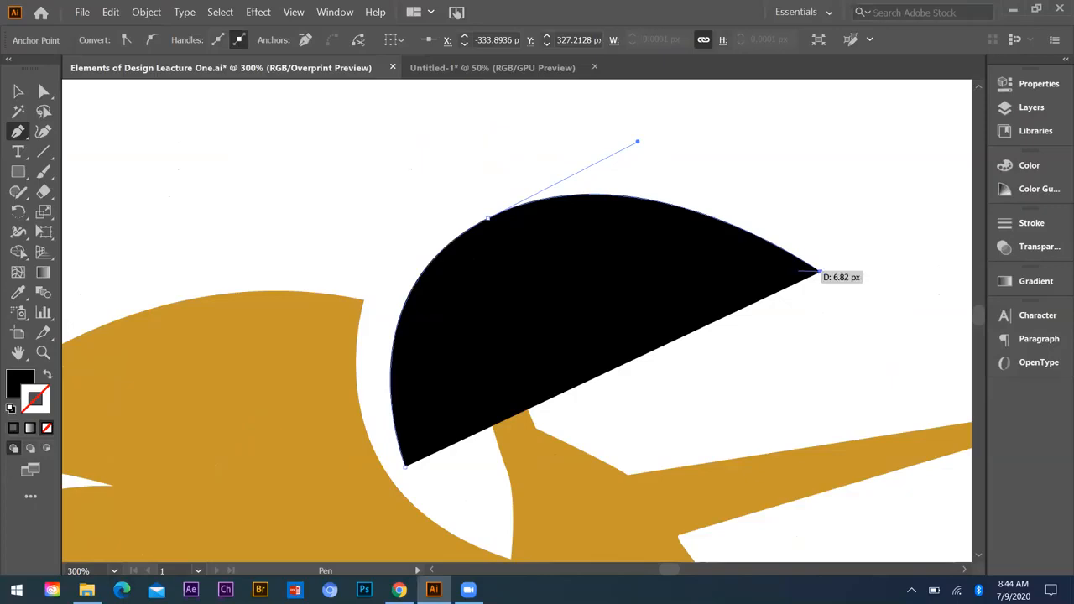
key(ctrl+z)
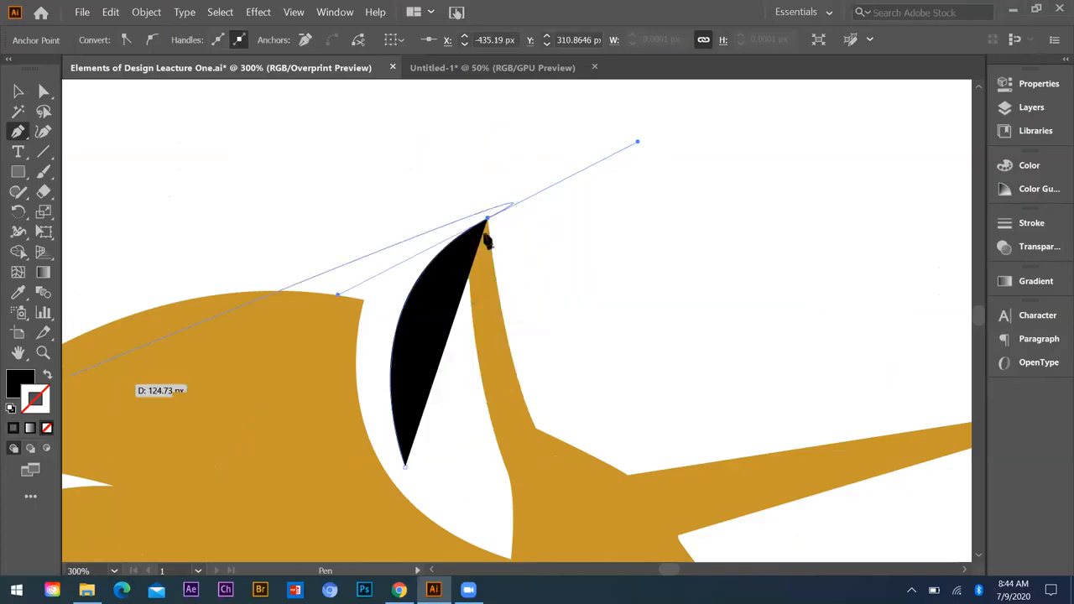
key(x)
key(slash)
key(ctrl+z)
key(ctrl+z)
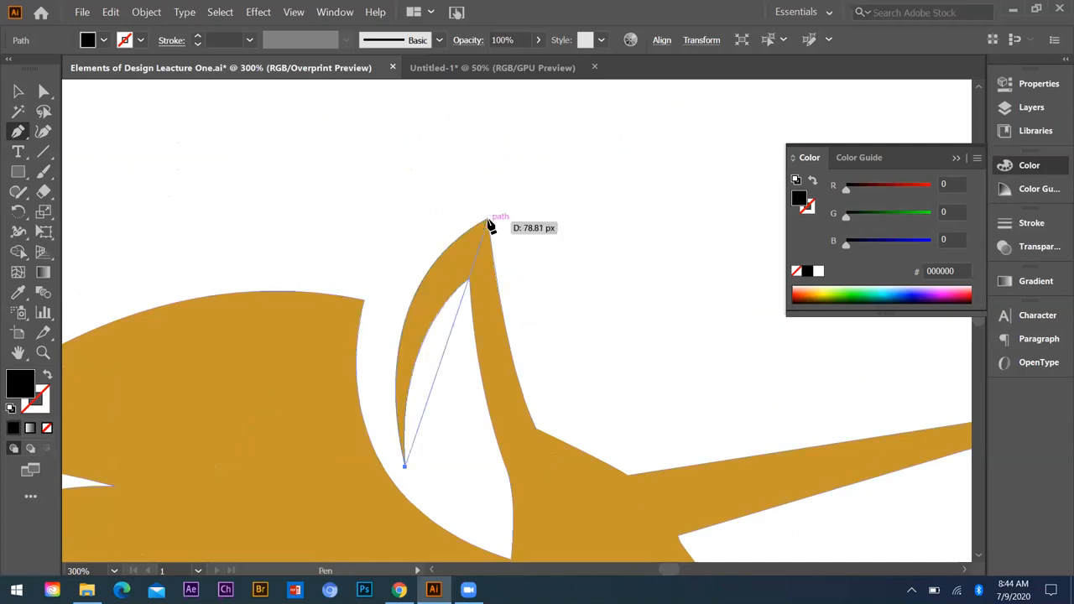
Step: Trace the ear's outer curve to its tip, remove the path's fill, and continue down the ear's front edge to the horn's base
drag(486, 220, 621, 140)
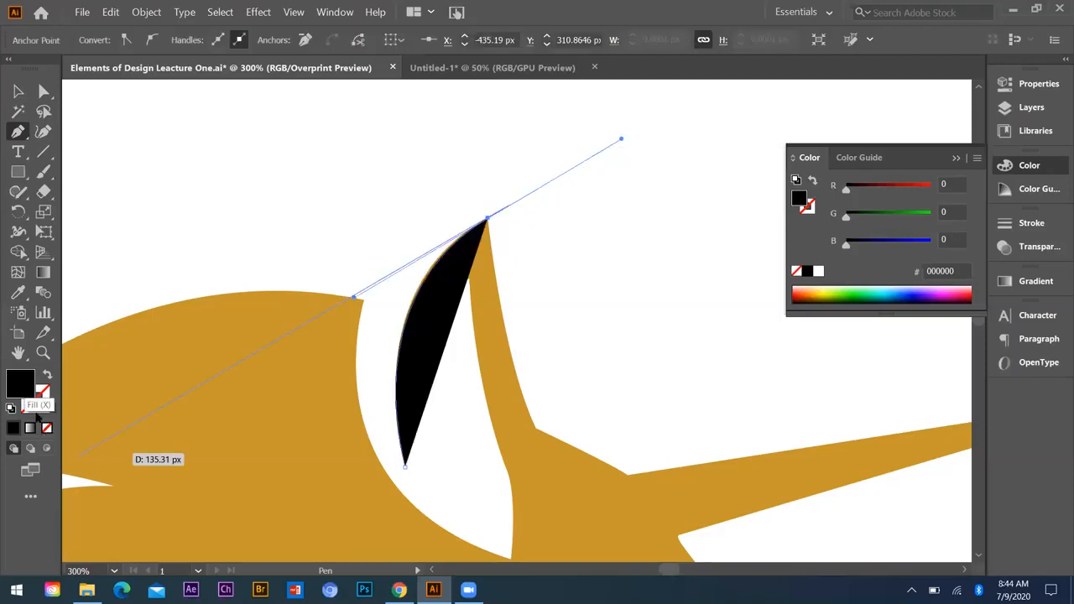
key(slash)
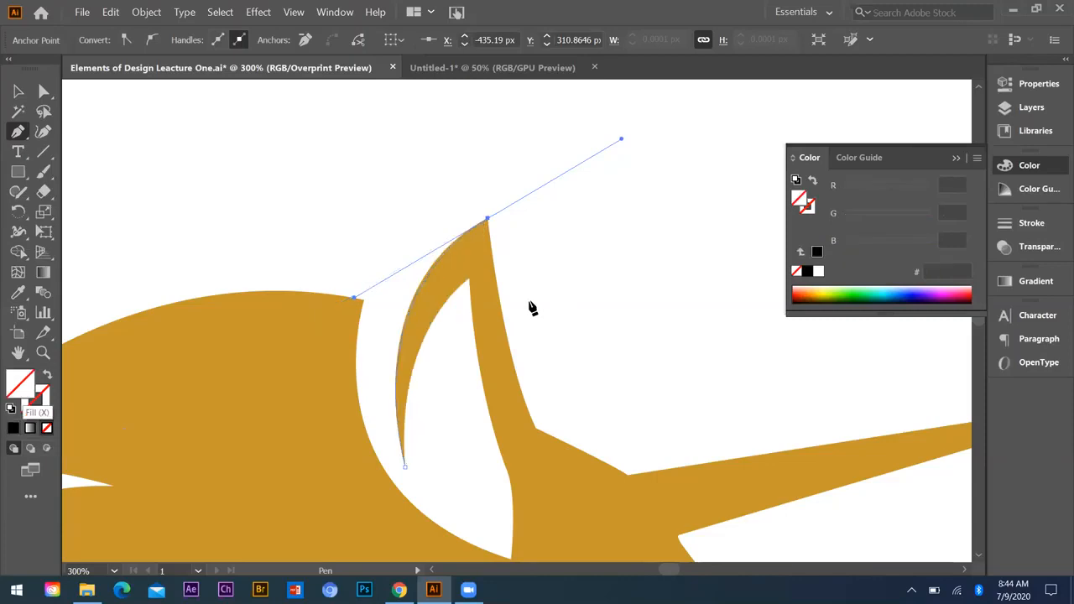
click(488, 220)
drag(536, 429, 563, 468)
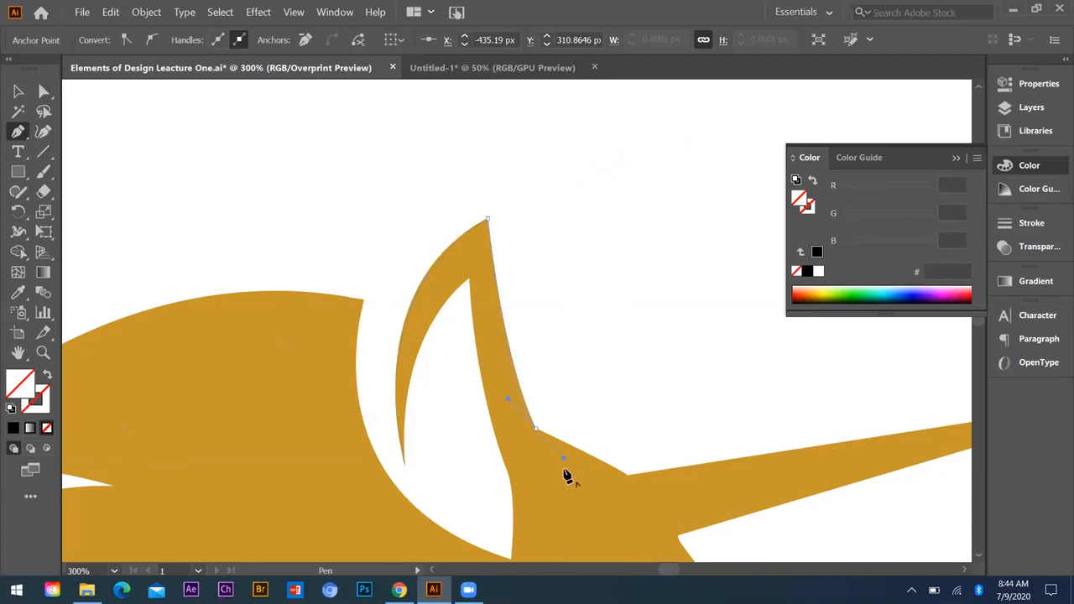
click(536, 430)
click(627, 475)
Step: Trace the horn out to its tip and back with straight segments, and continue straight down the face to above the nose
scroll(391, 417, down, 2)
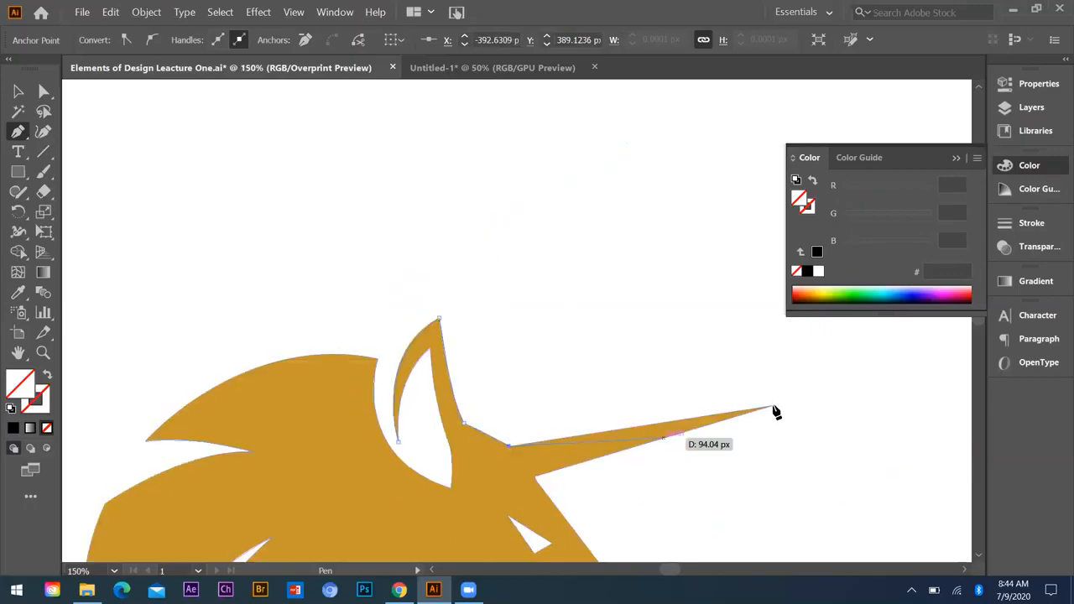
click(774, 411)
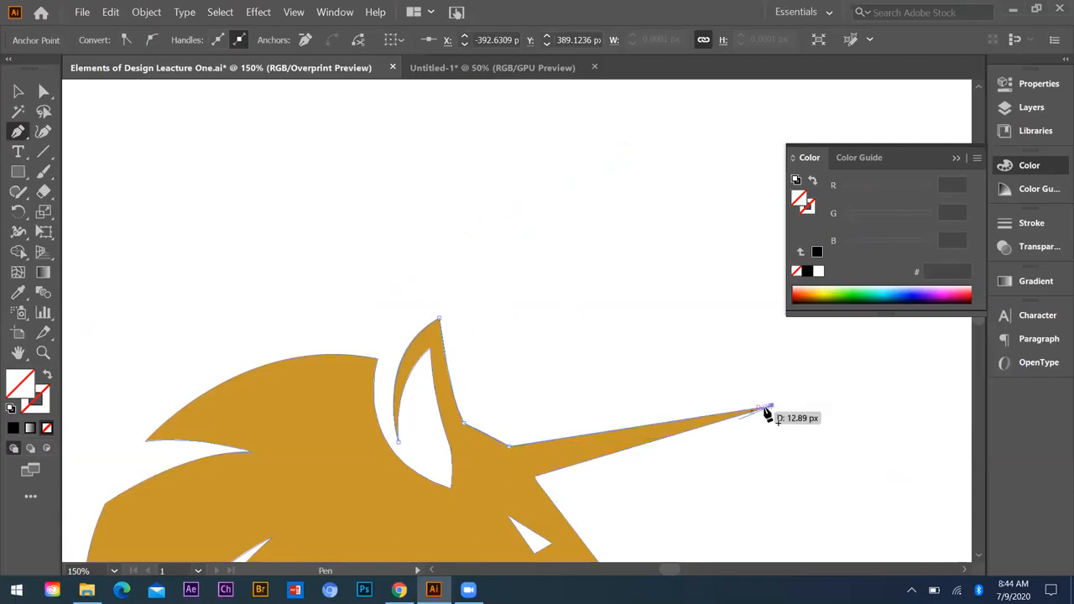
click(537, 475)
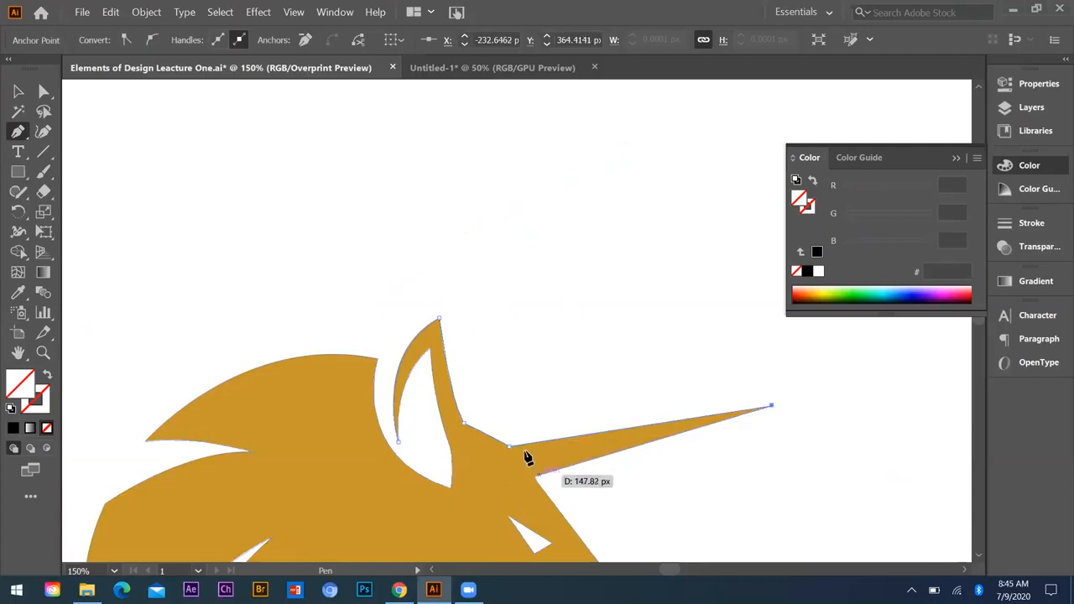
scroll(646, 467, down, 4)
click(645, 461)
Step: Trace the curved front of the nose to its pointed tip and curve back into the nostril opening
scroll(671, 445, down, 2)
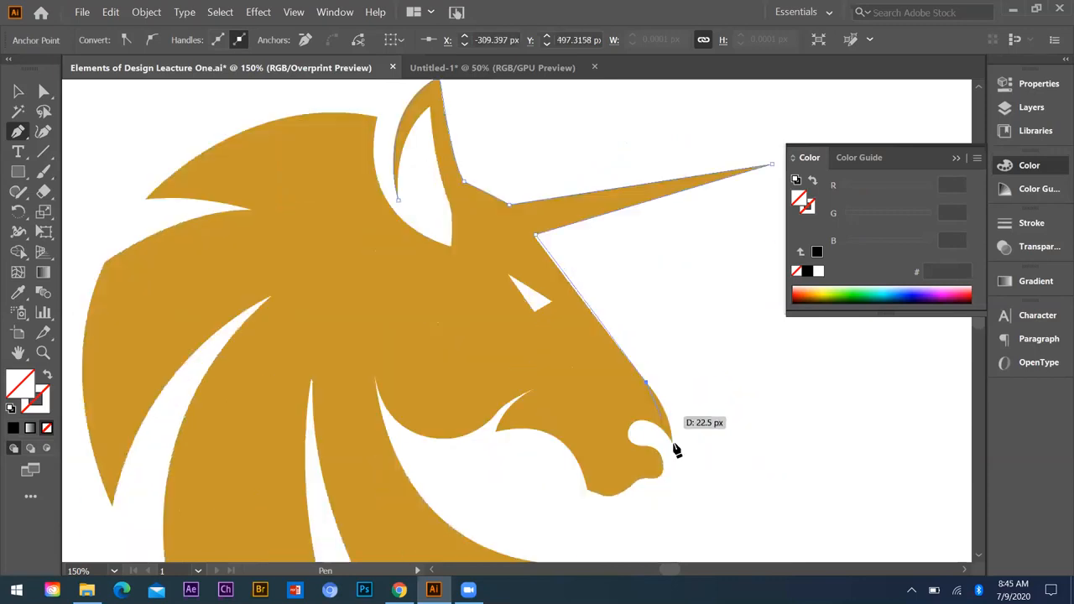
scroll(676, 454, up, 1)
drag(652, 484, 673, 493)
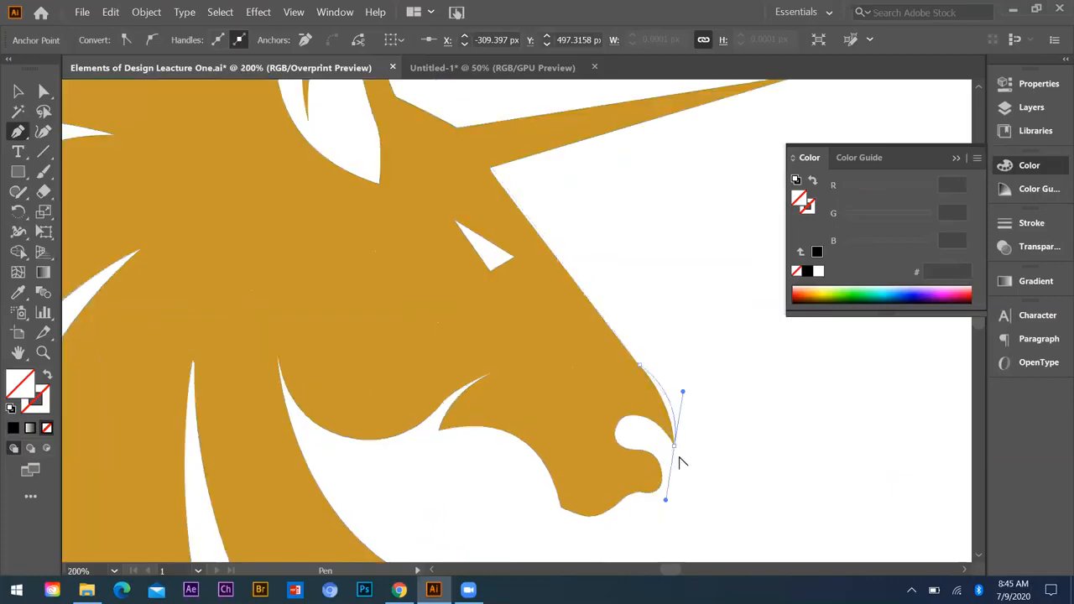
click(676, 454)
click(617, 430)
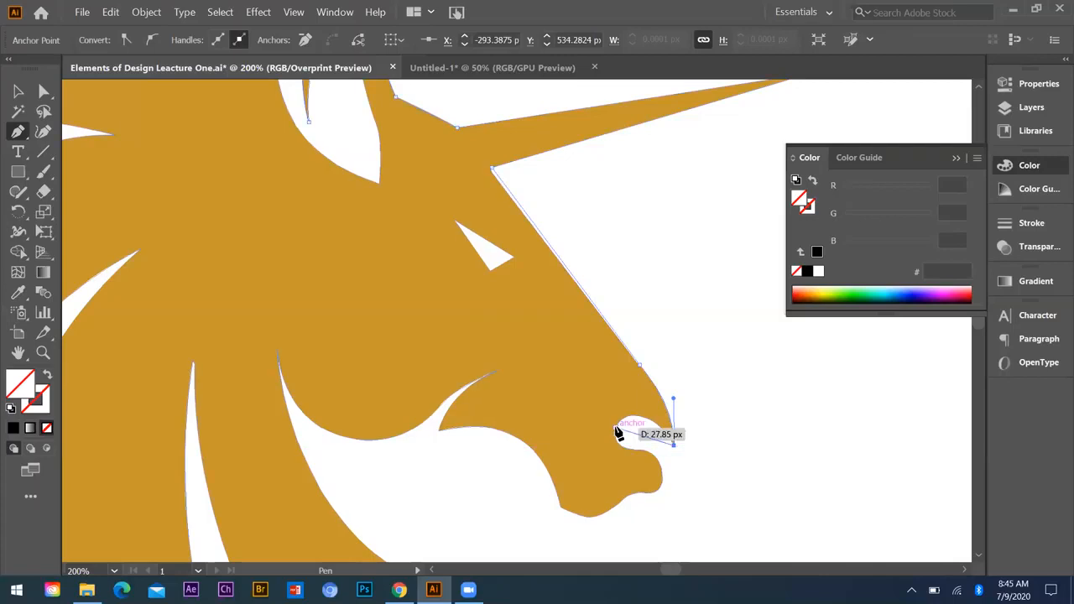
drag(590, 474, 605, 466)
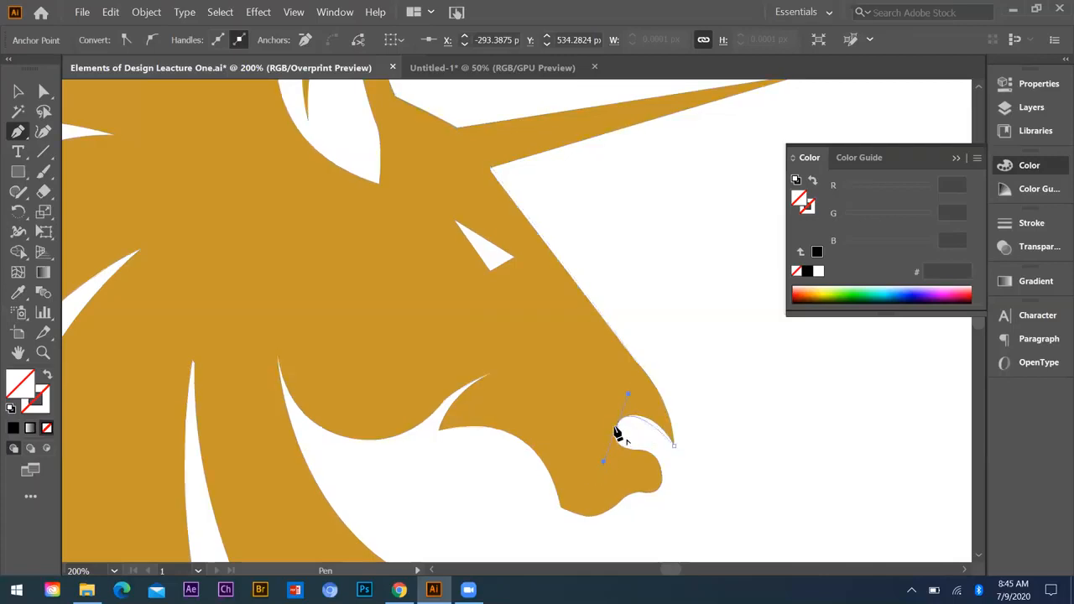
Step: Trace the lower curve of the nostril opening and continue around the rounded lip to its underside
drag(615, 431, 651, 520)
click(669, 448)
scroll(651, 505, up, 3)
click(676, 456)
drag(605, 466, 541, 460)
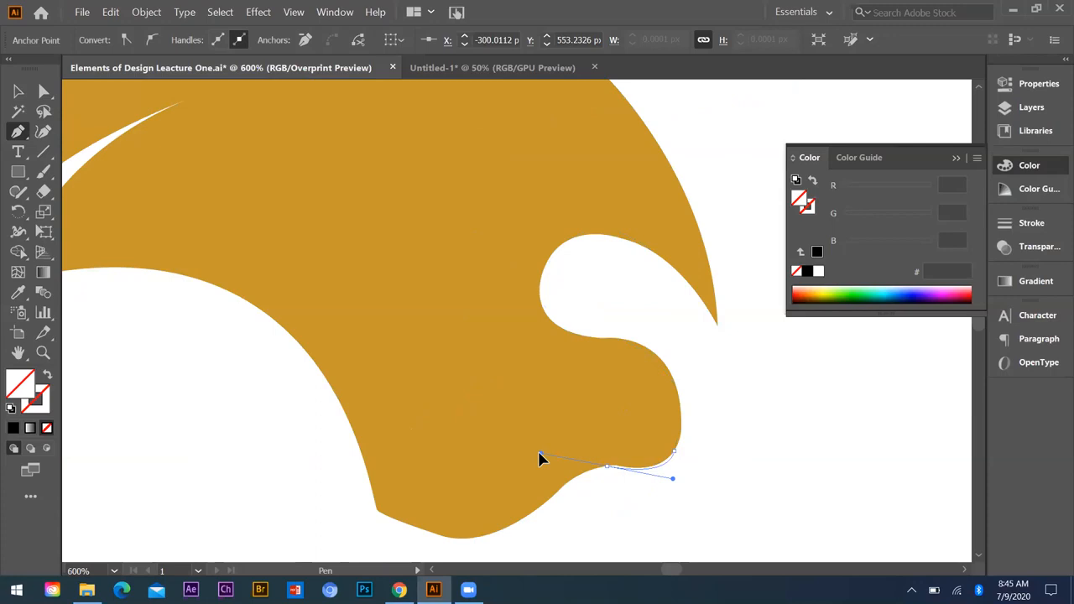
drag(541, 461, 552, 458)
Step: Trace the chin and the underside of the jaw, then curve up to the pointed end of the jaw notch
scroll(456, 510, down, 2)
drag(524, 436, 571, 380)
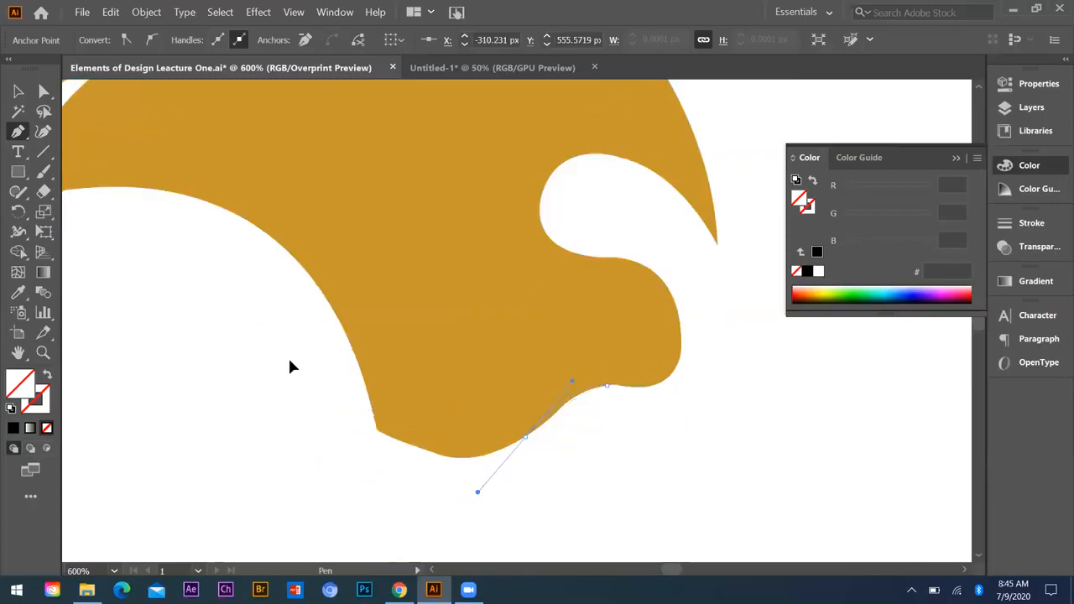
mouse_move(377, 430)
mouse_down()
mouse_move(291, 361)
mouse_move(276, 370)
mouse_move(281, 362)
mouse_up()
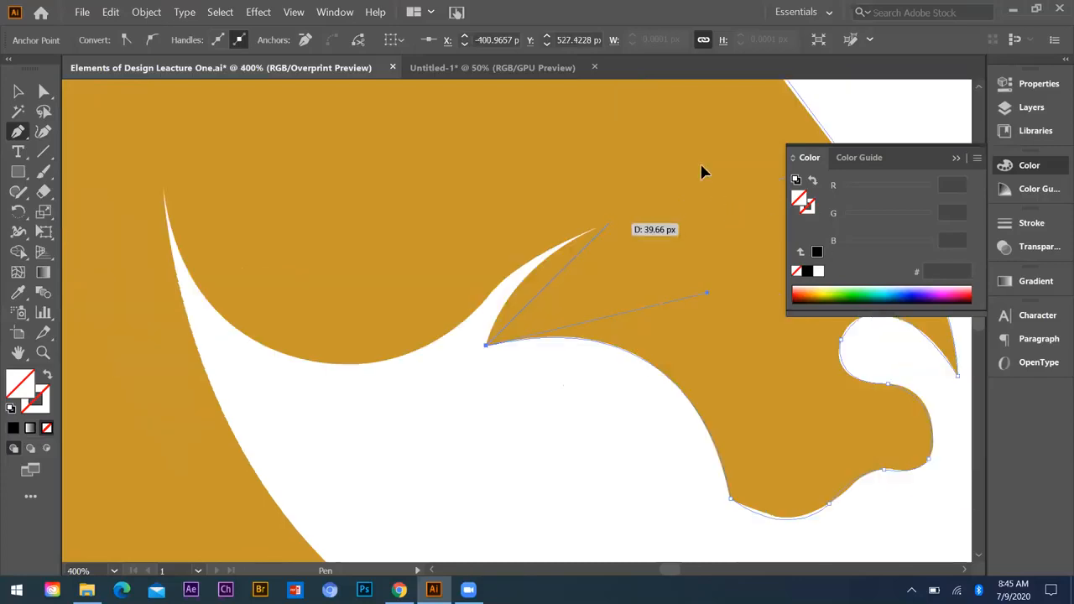
drag(689, 201, 701, 192)
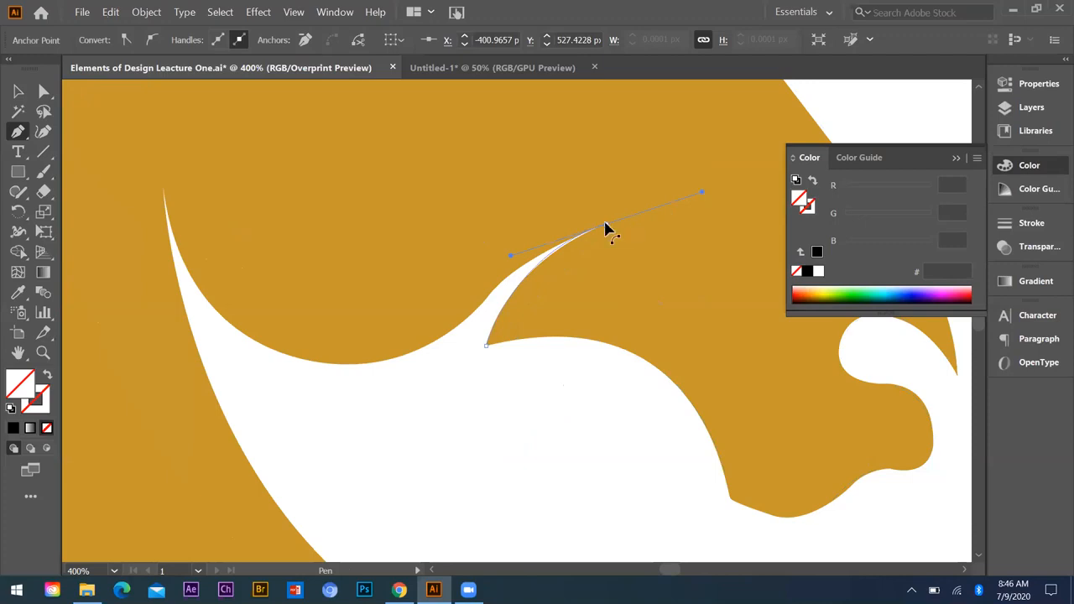
click(606, 224)
Step: Trace back along the notch's upper edge and around the rounded cheek to the top of the neck opening
drag(467, 316, 419, 385)
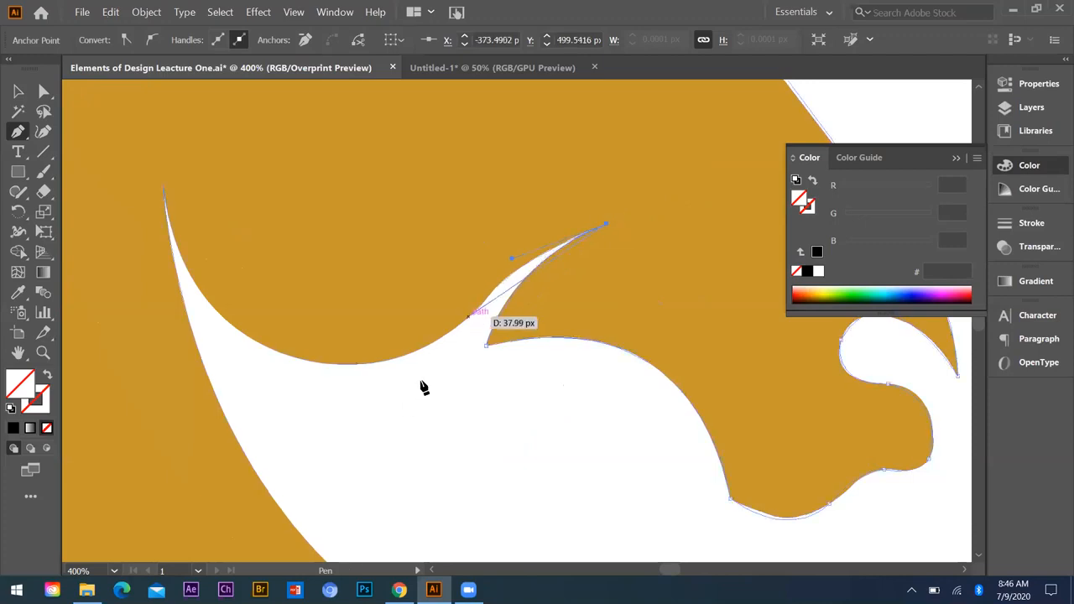
click(468, 317)
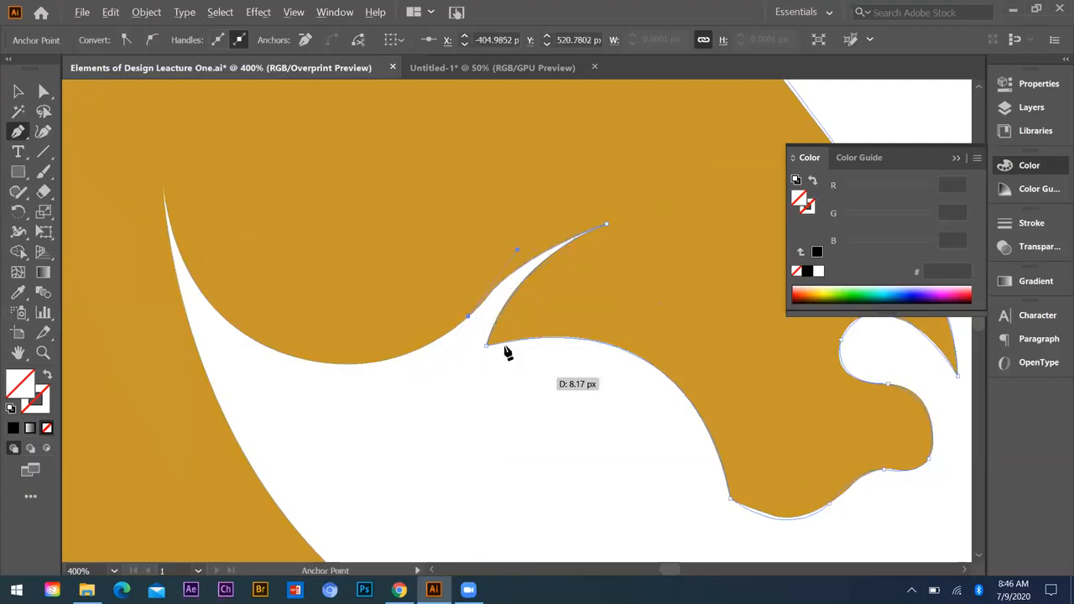
key(ctrl+minus)
key(ctrl+minus)
key(ctrl+minus)
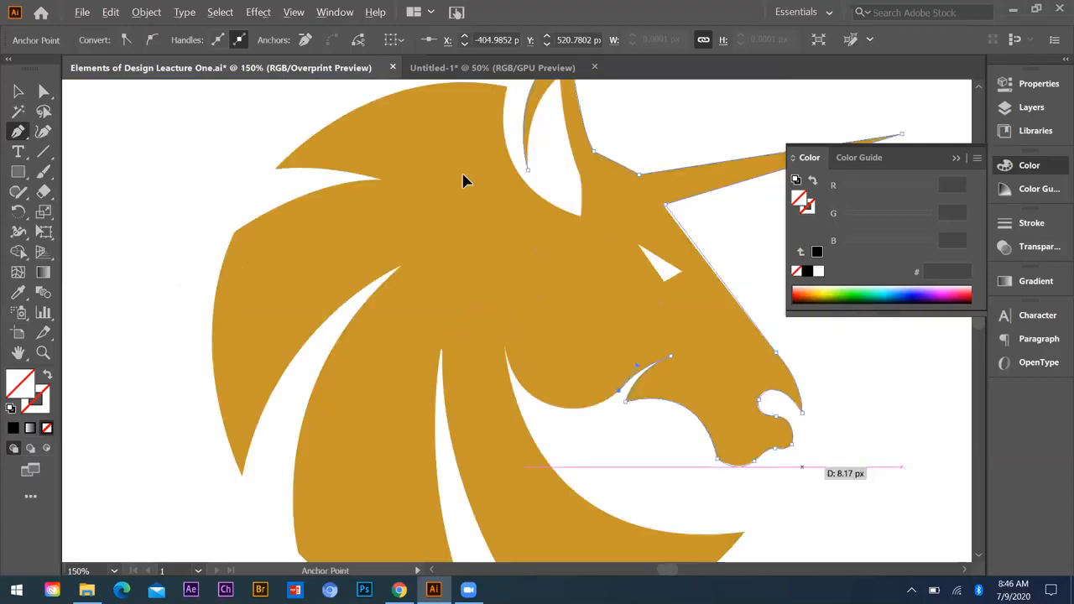
drag(504, 341, 474, 227)
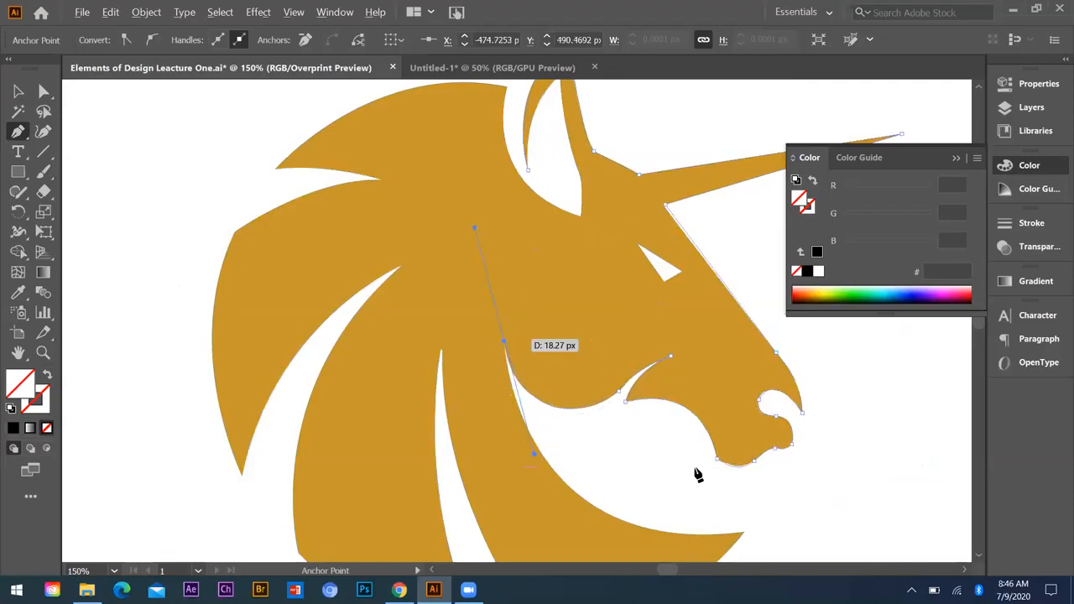
Step: Trace the long curved front edge of the neck down to its pointed end and make that end a corner
scroll(746, 475, down, 2)
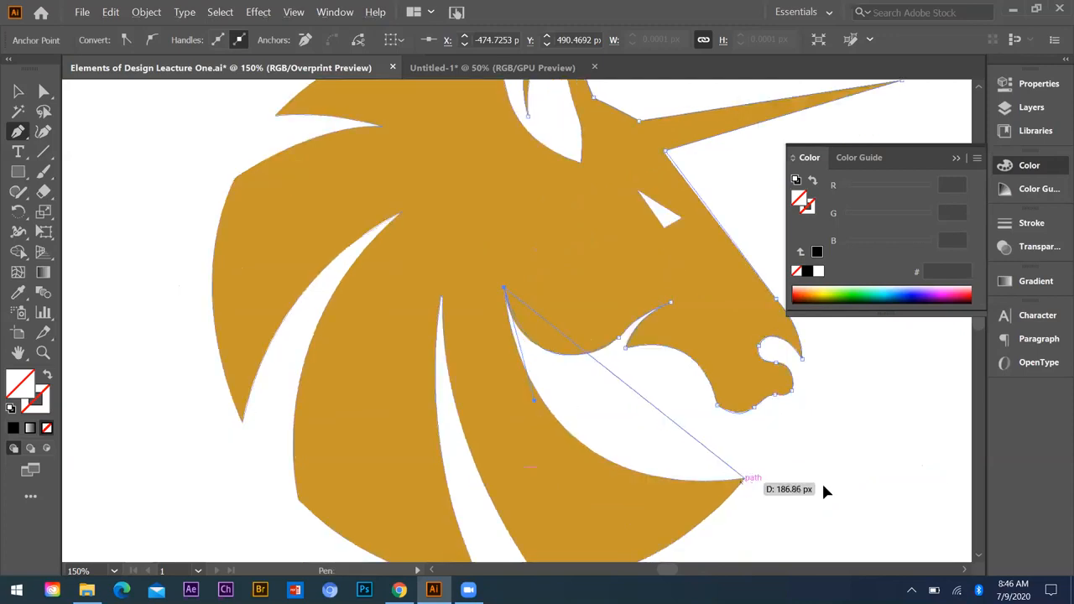
drag(743, 478, 820, 449)
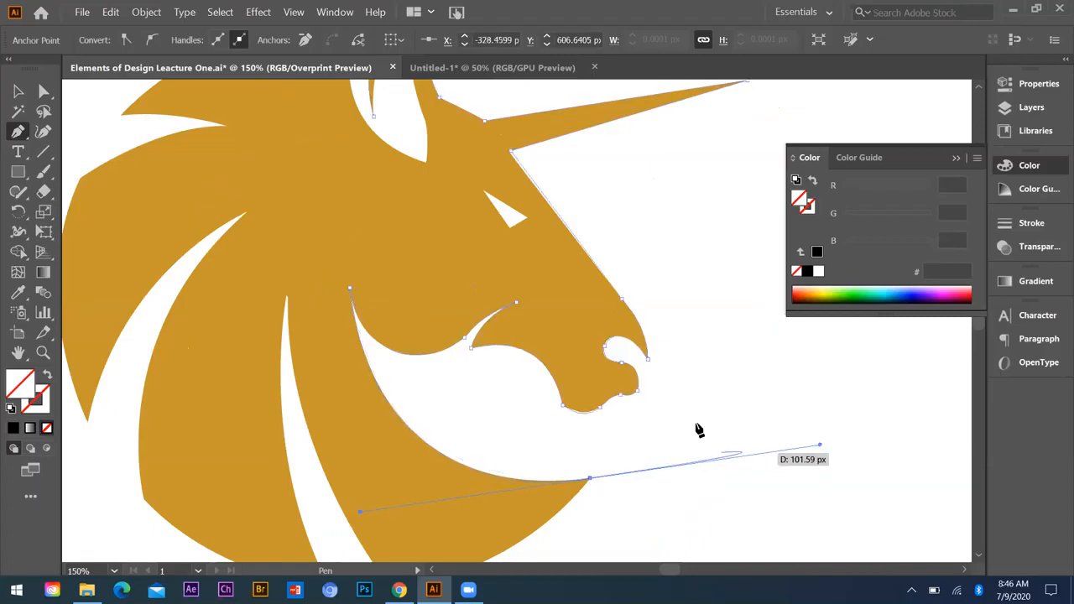
scroll(774, 385, down, 3)
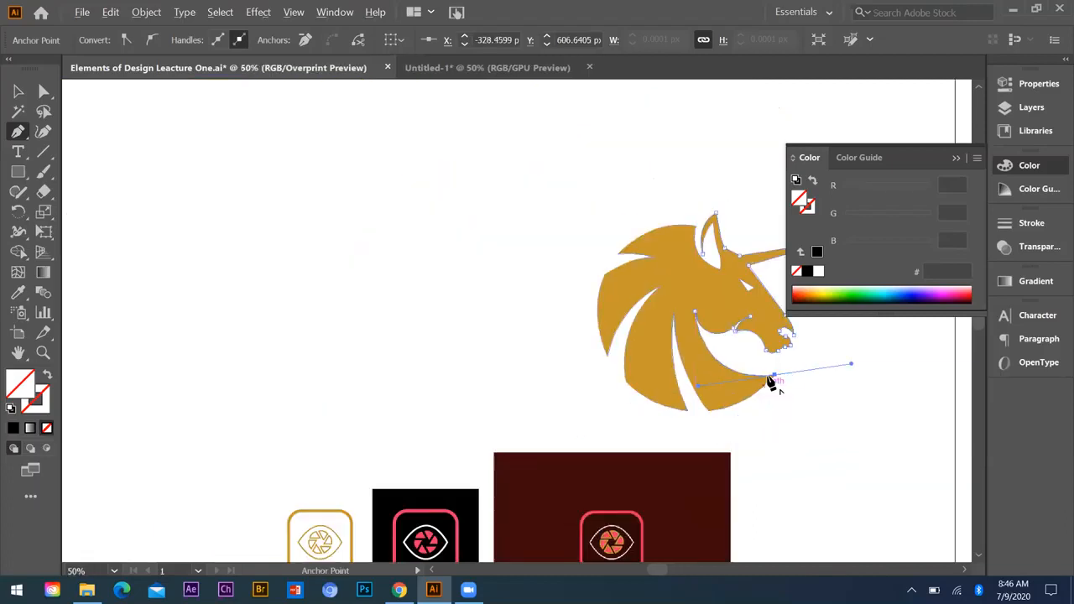
scroll(770, 381, up, 3)
click(762, 389)
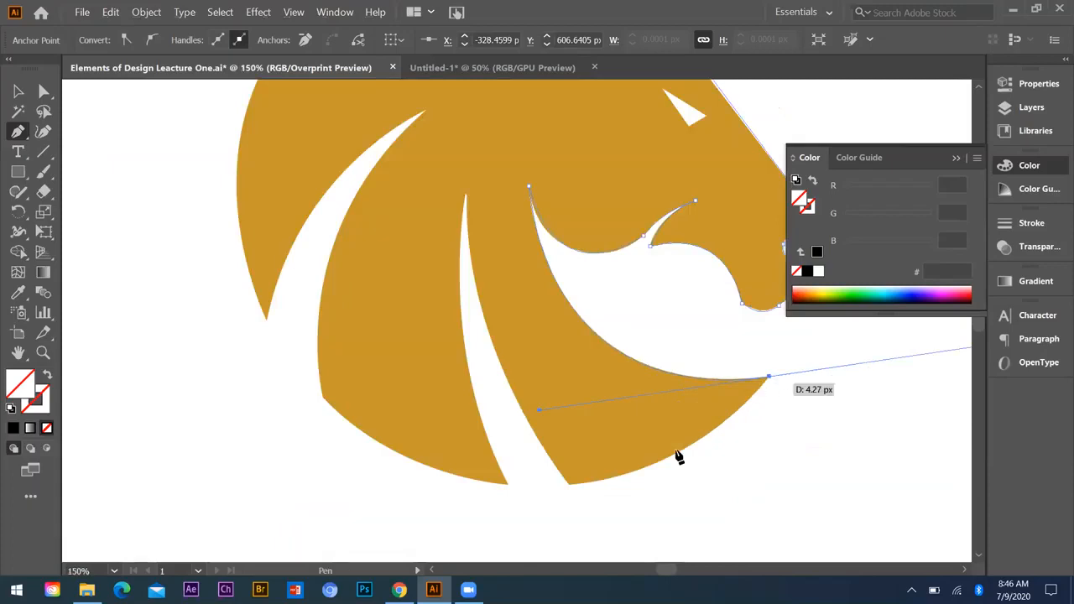
Step: Trace the curved bottom edge of the front mane lock and curve up its inner edge to the top of the narrow gap
click(569, 484)
drag(439, 486, 442, 492)
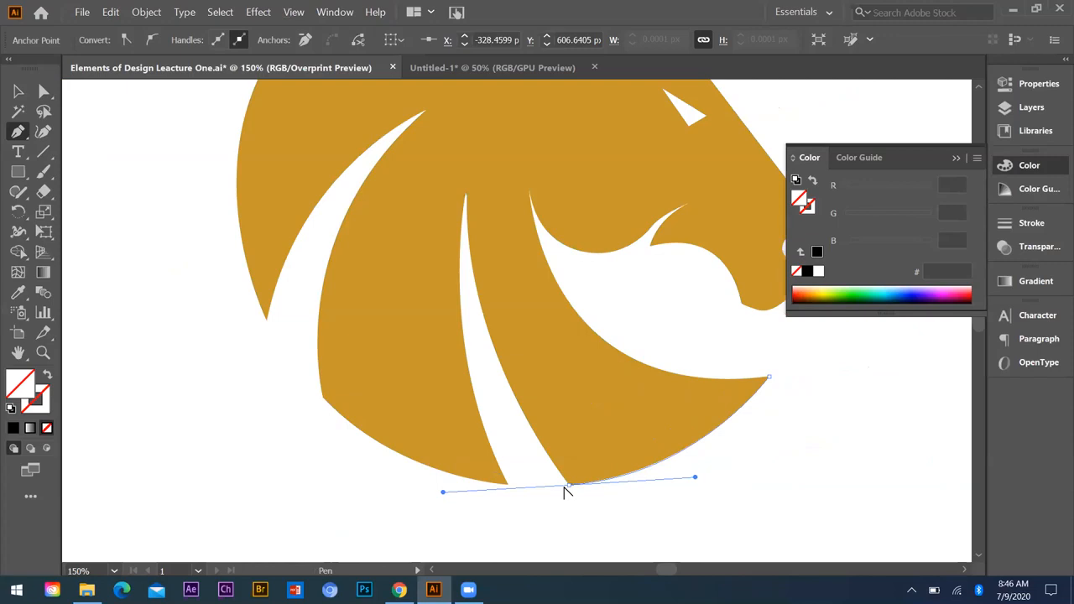
click(569, 484)
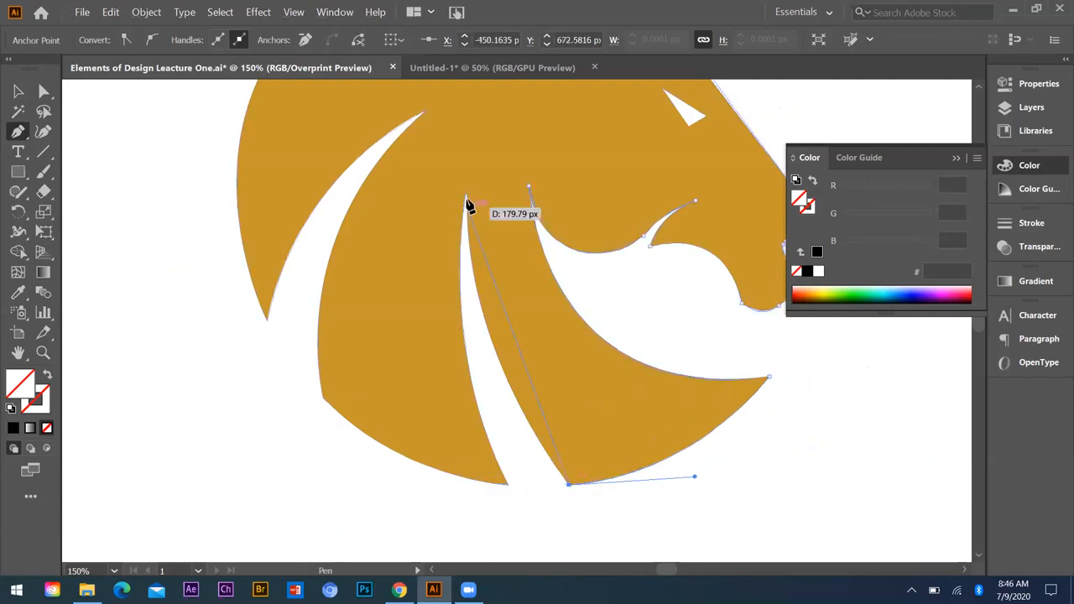
click(466, 199)
drag(444, 125, 465, 119)
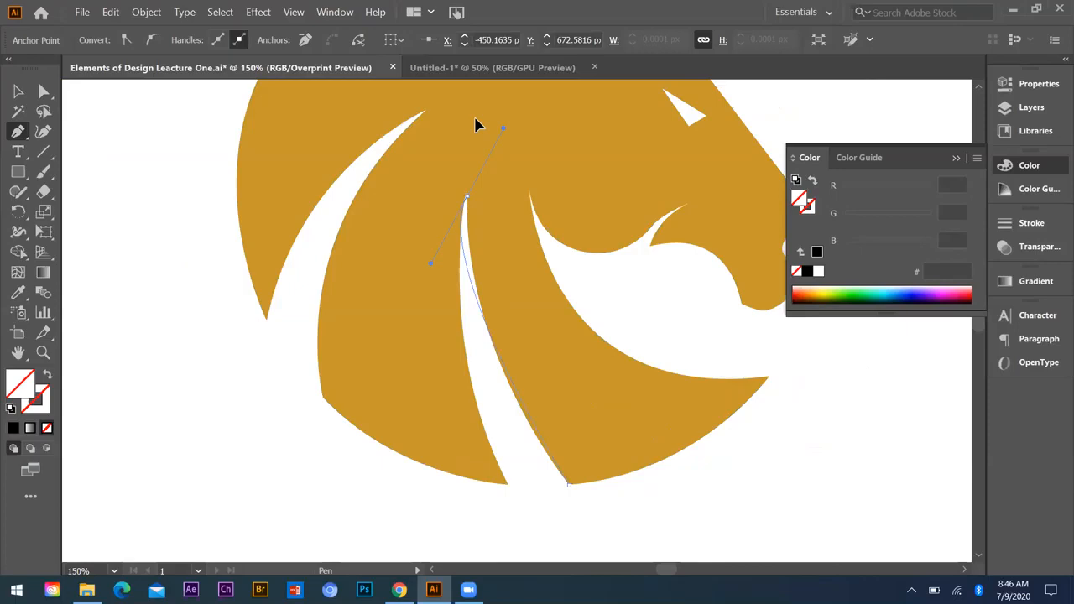
drag(476, 125, 467, 105)
scroll(467, 105, up, 2)
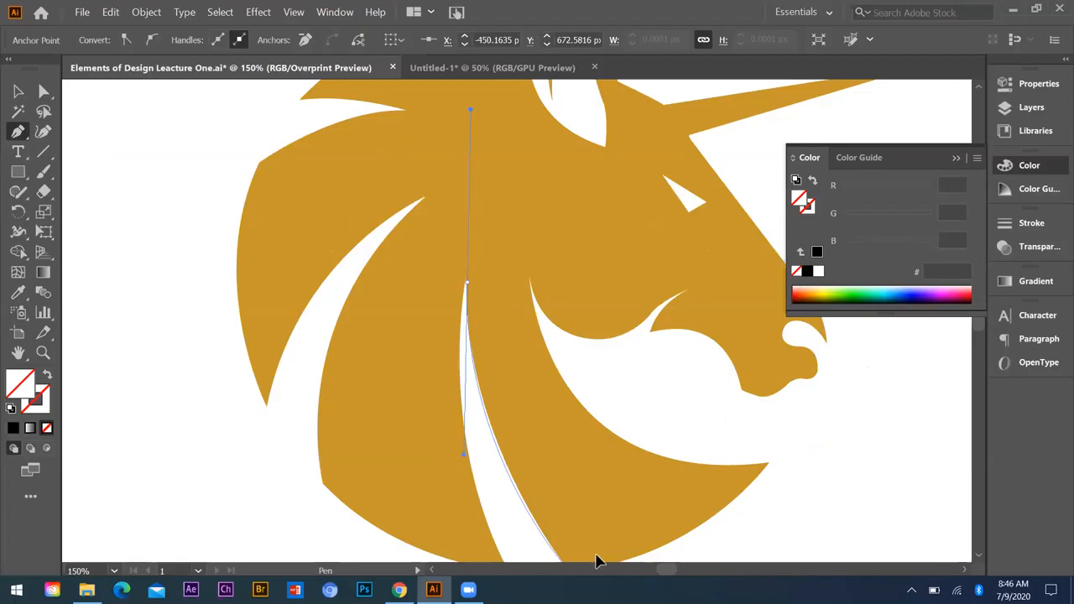
Step: Trace down the narrow gap's rear edge to the middle mane lock's tip and along the lock's bottom edge, making both ends corners
scroll(585, 528, down, 3)
drag(508, 463, 588, 527)
click(509, 371)
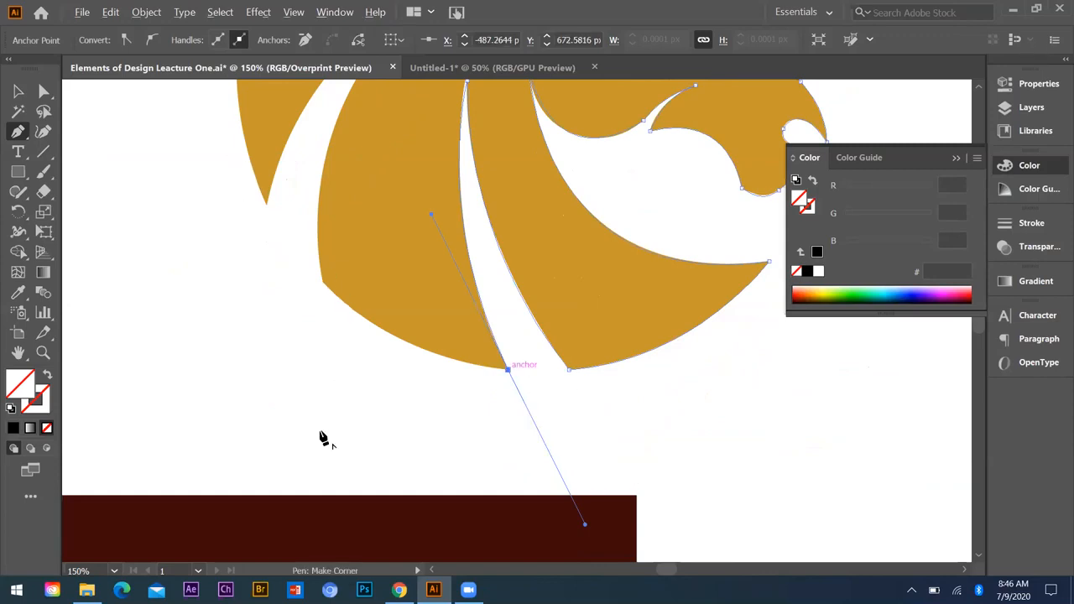
click(508, 369)
drag(322, 281, 407, 363)
scroll(322, 429, up, 3)
click(322, 429)
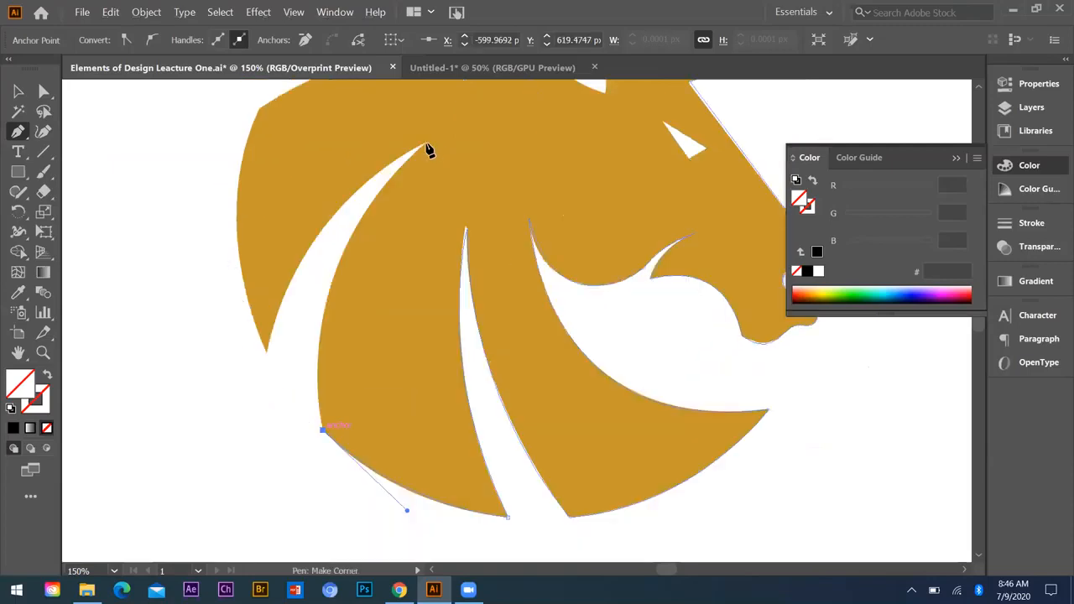
Step: Trace the middle lock's rear edge up to the wide gap's peak, then curve down to the rear lock's tip and make it a corner
drag(426, 144, 566, 140)
drag(267, 468, 259, 546)
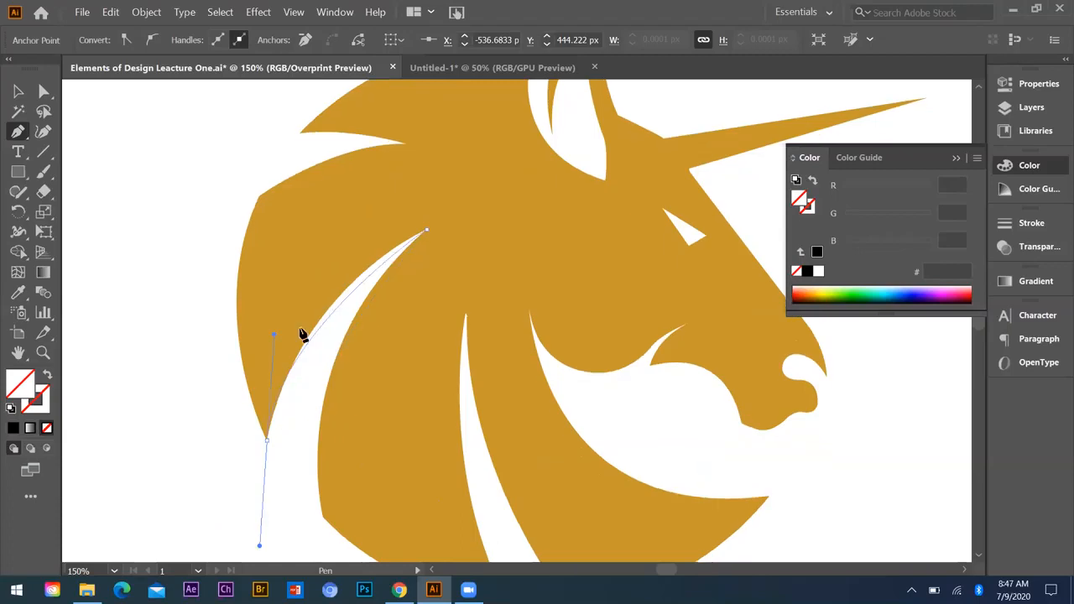
drag(274, 341, 268, 332)
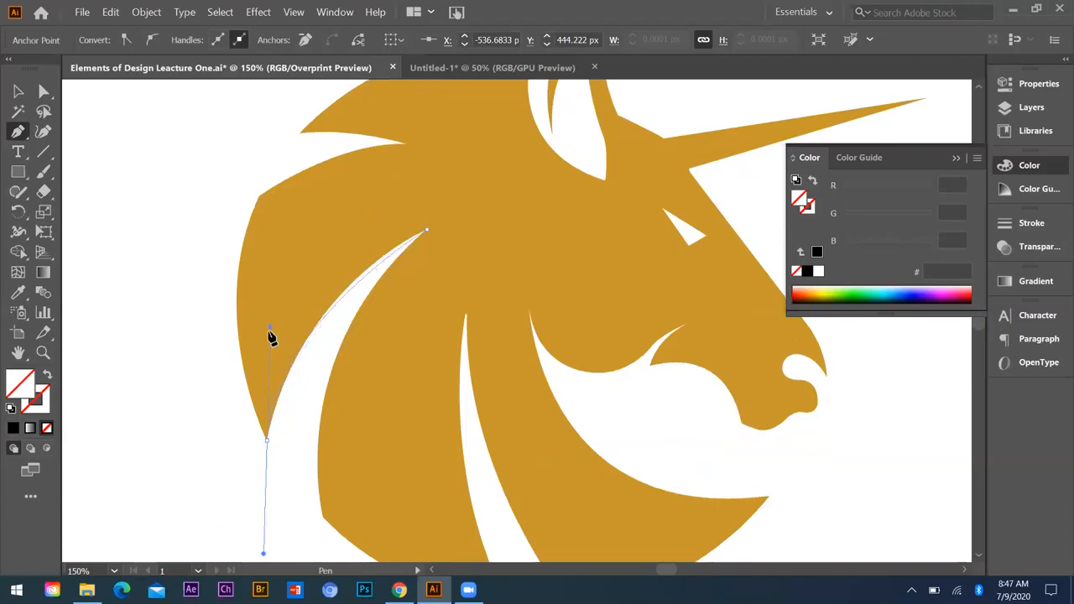
drag(237, 495, 243, 482)
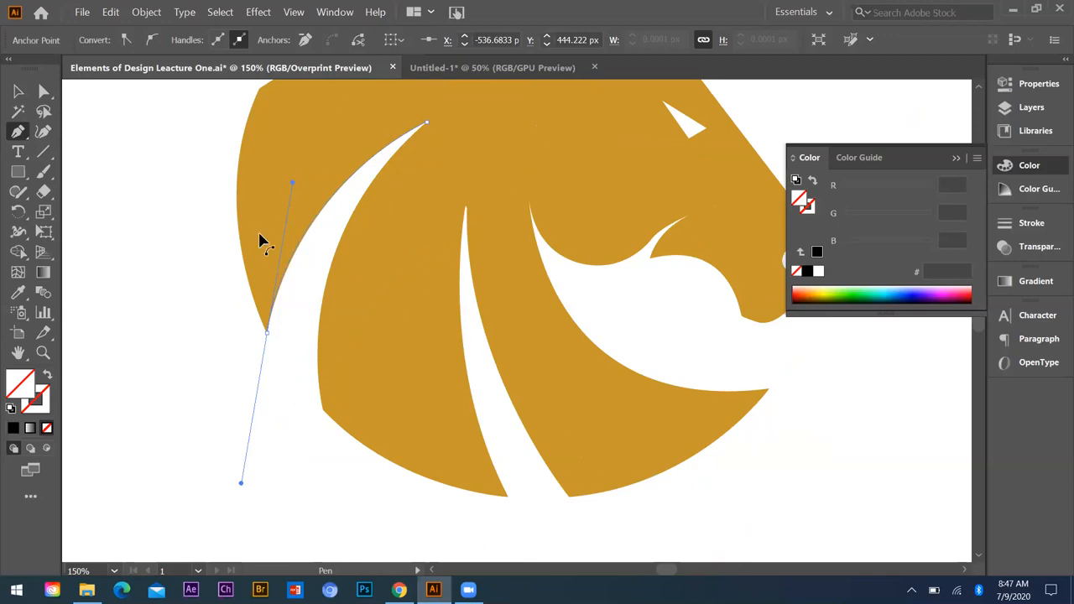
scroll(270, 475, up, 3)
click(267, 466)
Step: Trace the rear lock's outer and upper edges into the mane notch, then out to the upper lock's pointed end as a corner
drag(257, 223, 330, 98)
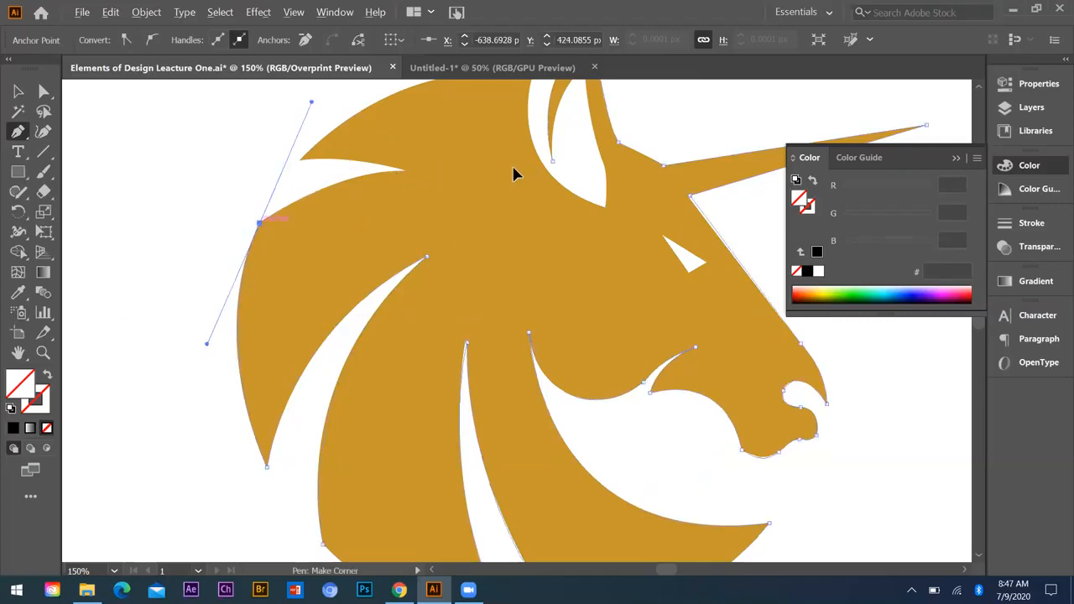
drag(403, 169, 303, 164)
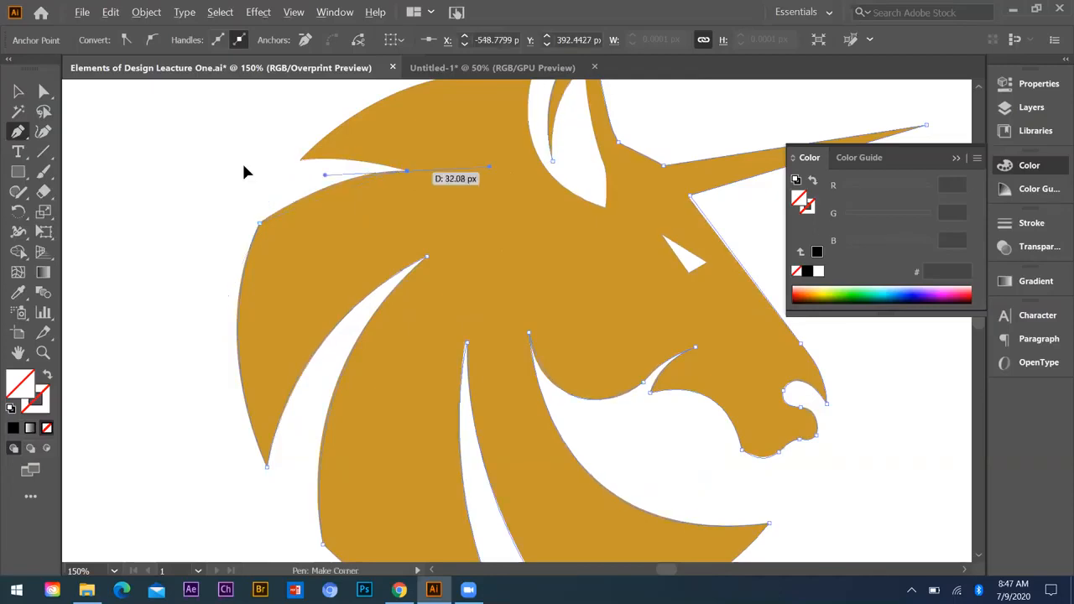
drag(299, 160, 244, 166)
click(299, 160)
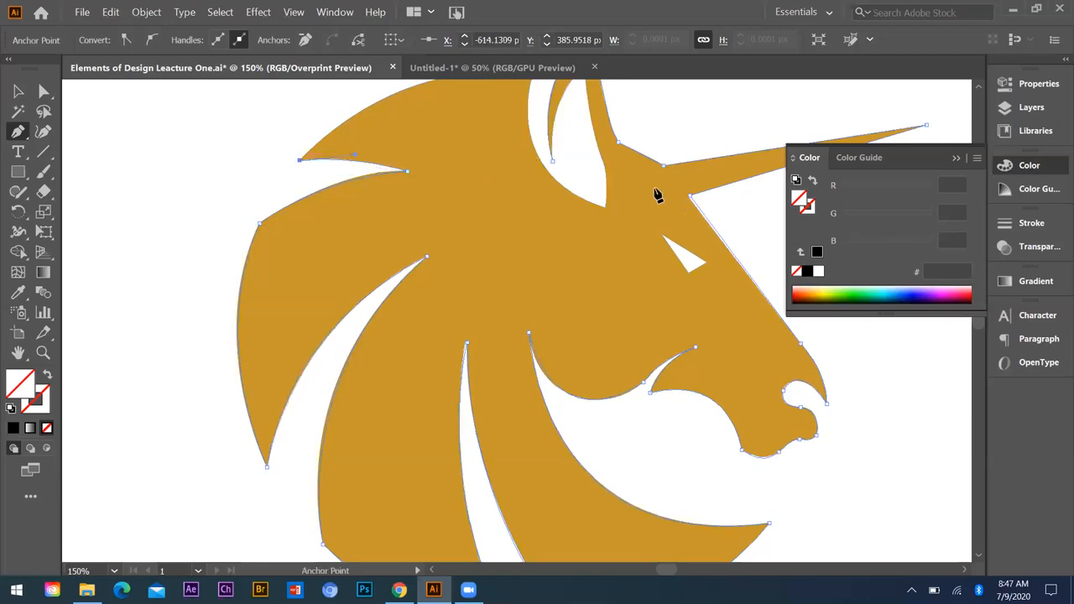
Step: Trace the mane's top edge down to the base of the ear, then the ear's inner opening and outer edge back to the starting point
scroll(655, 190, up, 2)
drag(532, 159, 656, 188)
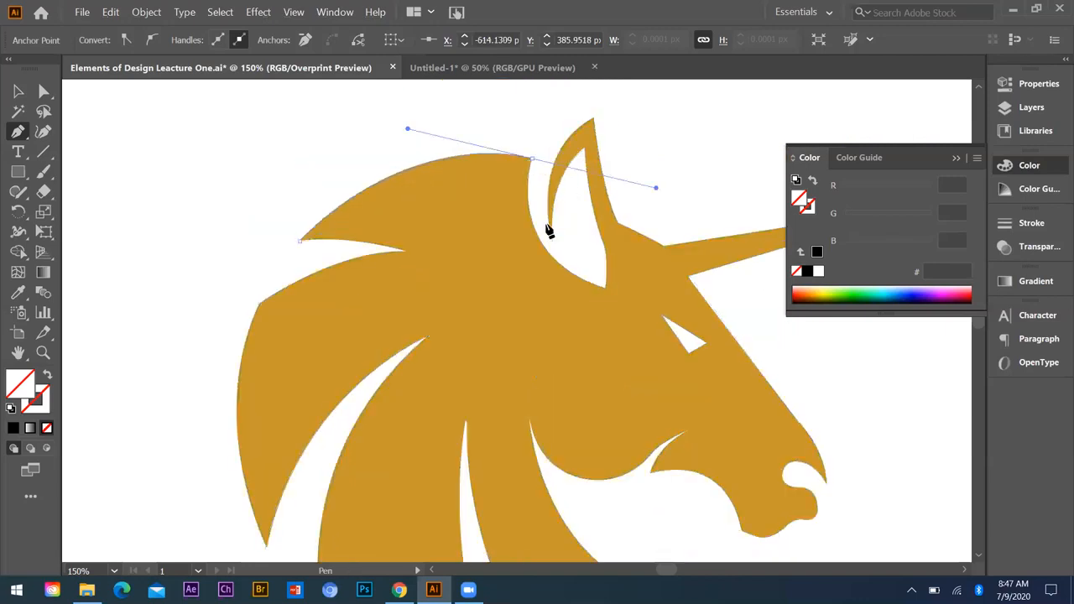
drag(605, 288, 709, 319)
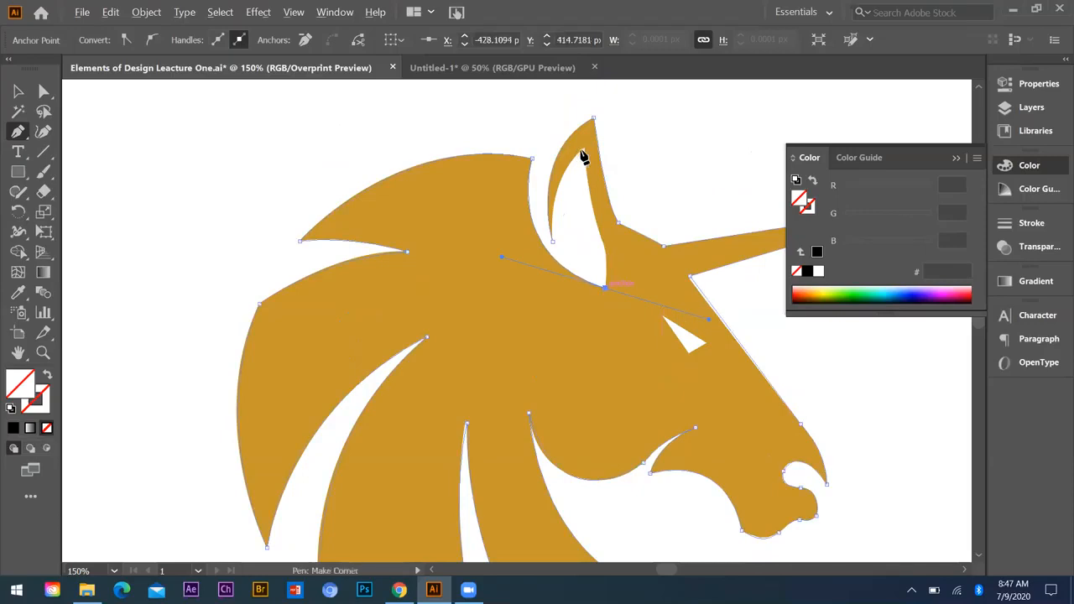
drag(584, 149, 586, 121)
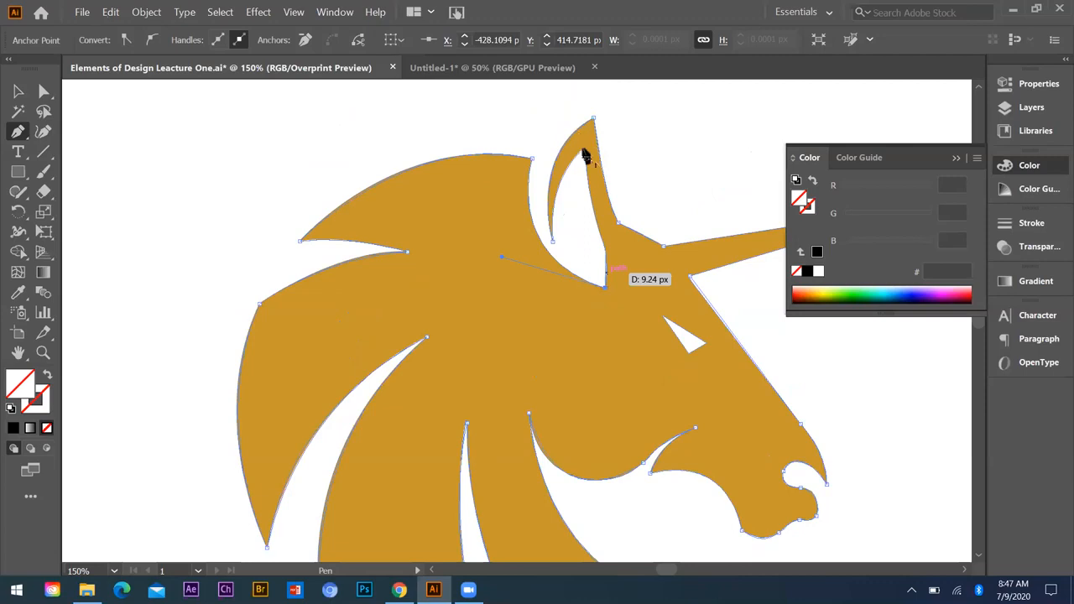
click(554, 245)
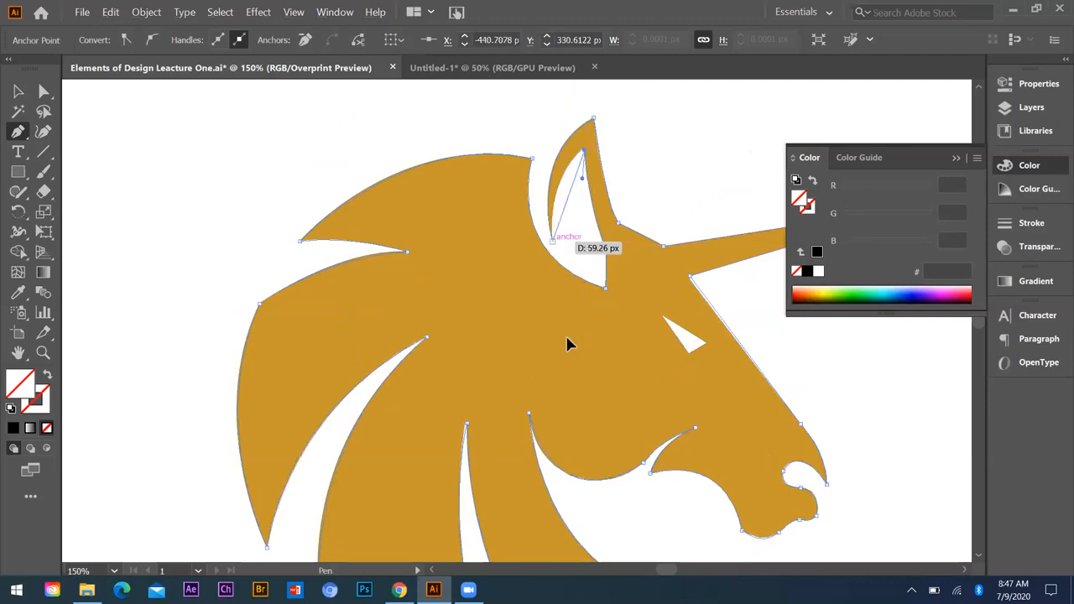
drag(554, 311, 552, 322)
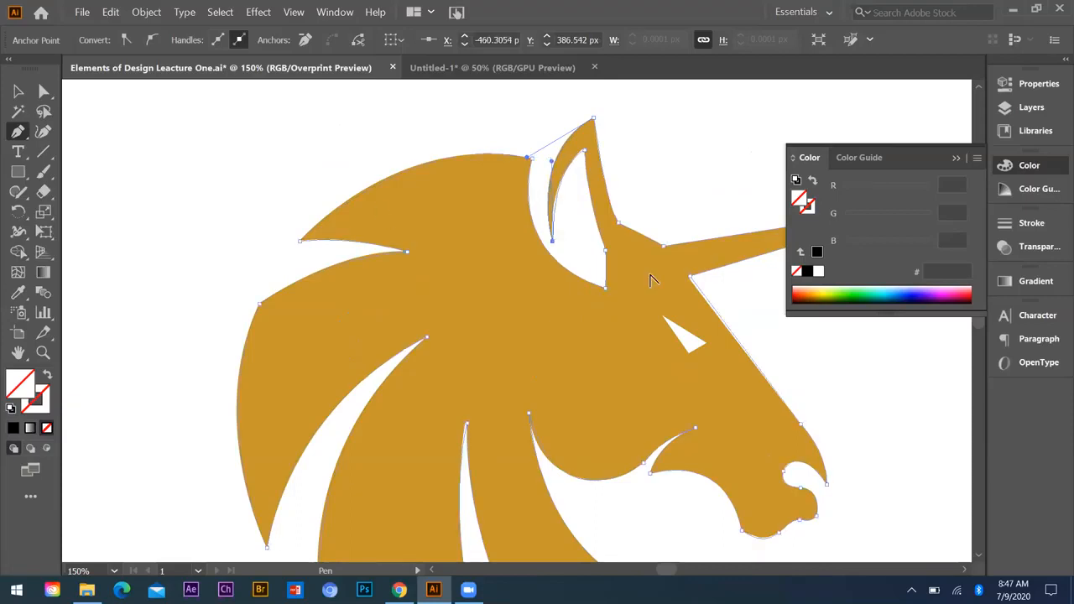
Step: Trace the triangular eye as a separate closed three-point path
scroll(660, 267, down, 2)
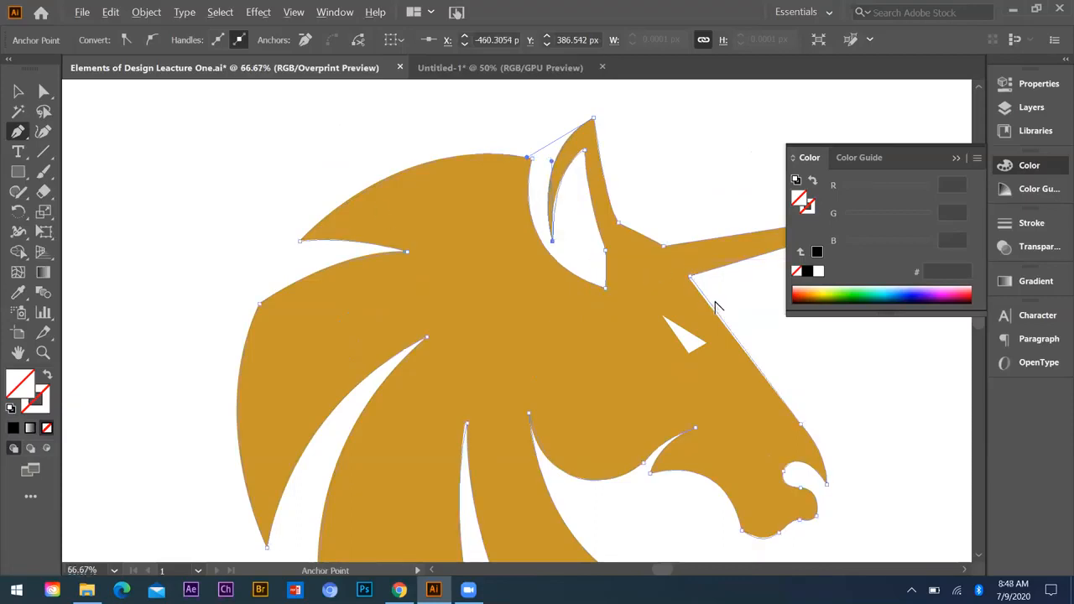
scroll(554, 228, up, 4)
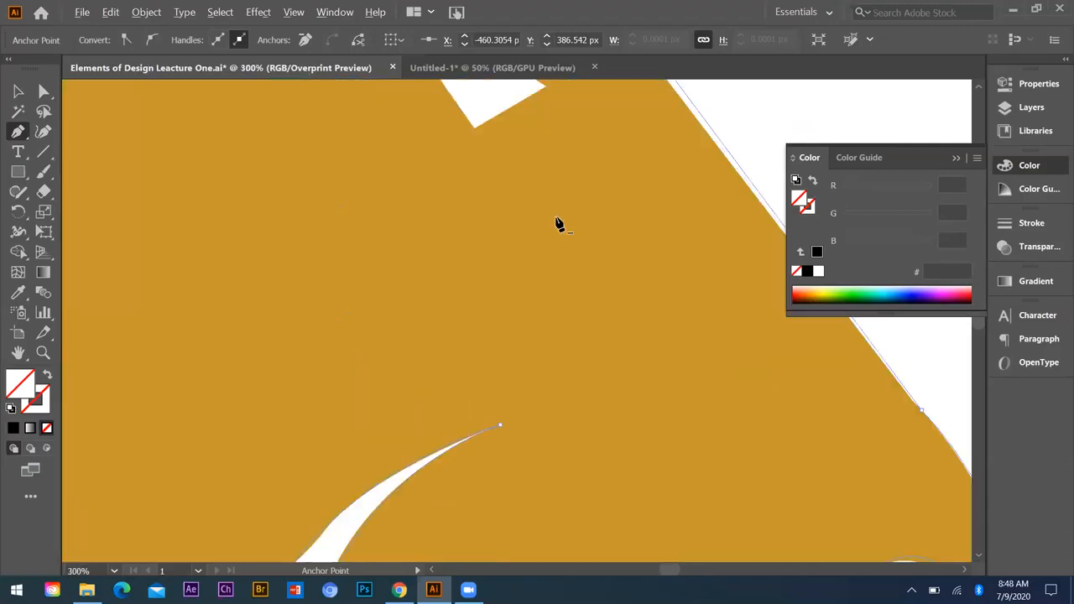
click(557, 218)
click(592, 195)
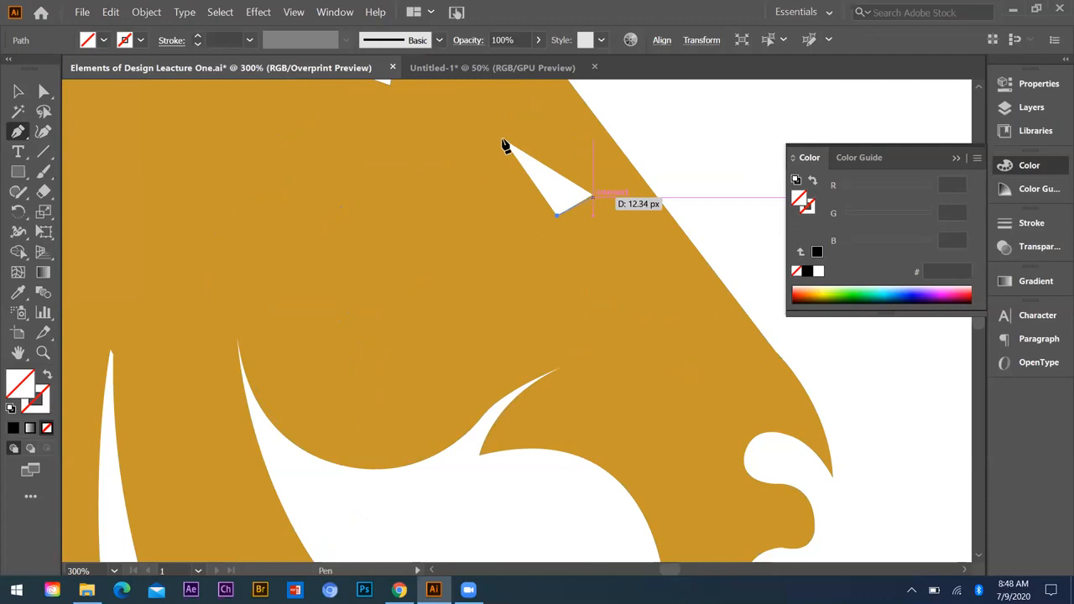
click(505, 143)
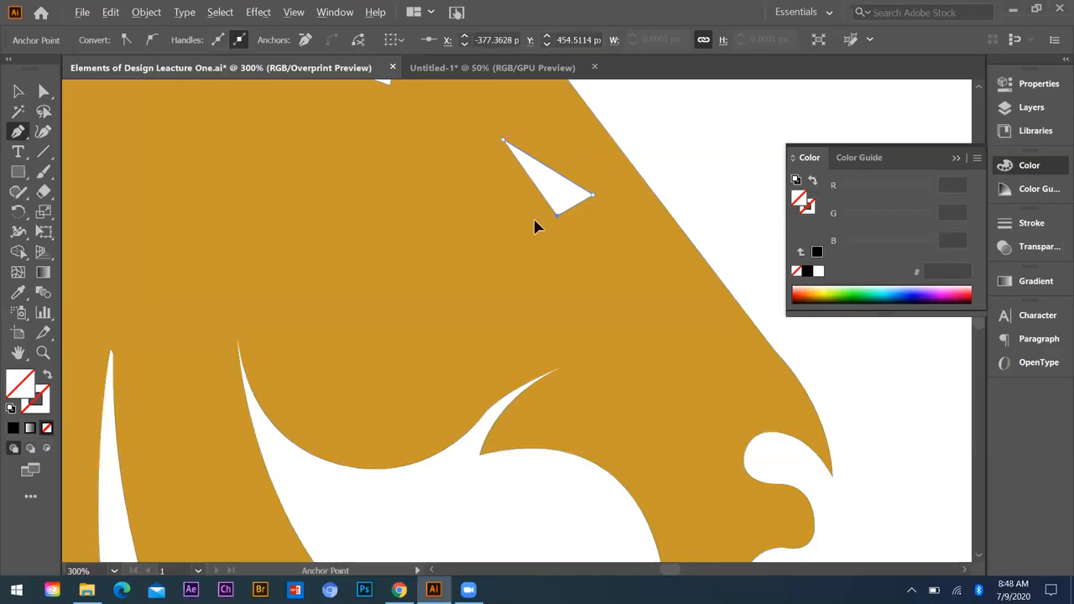
Step: Move the traced head outline and eye off the original logo into the empty space beside it
scroll(780, 411, down, 4)
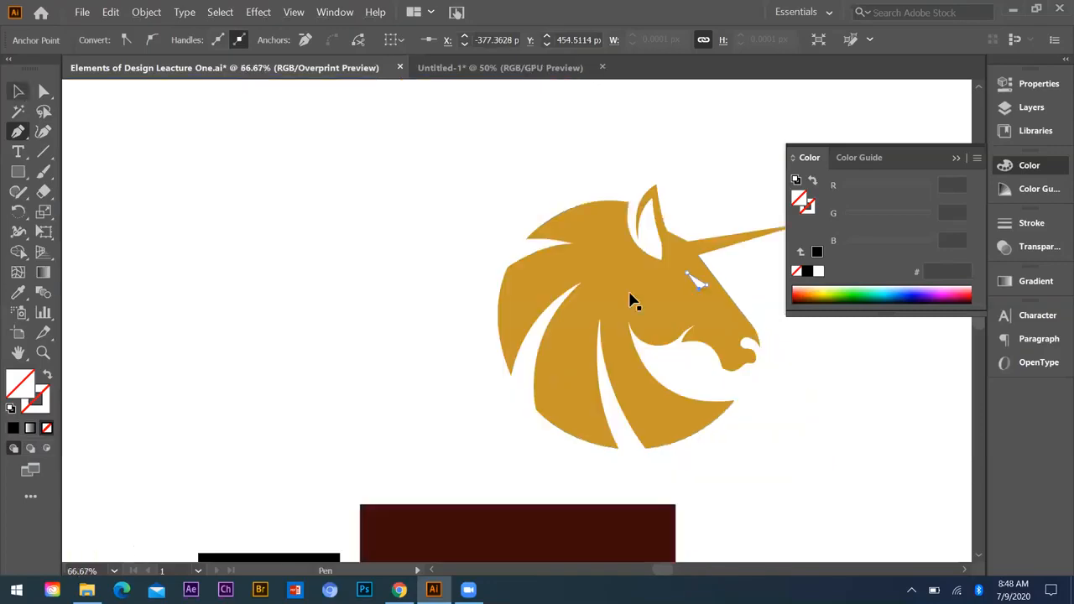
click(381, 250)
drag(560, 249, 391, 218)
drag(411, 158, 323, 371)
click(303, 167)
key(ctrl+z)
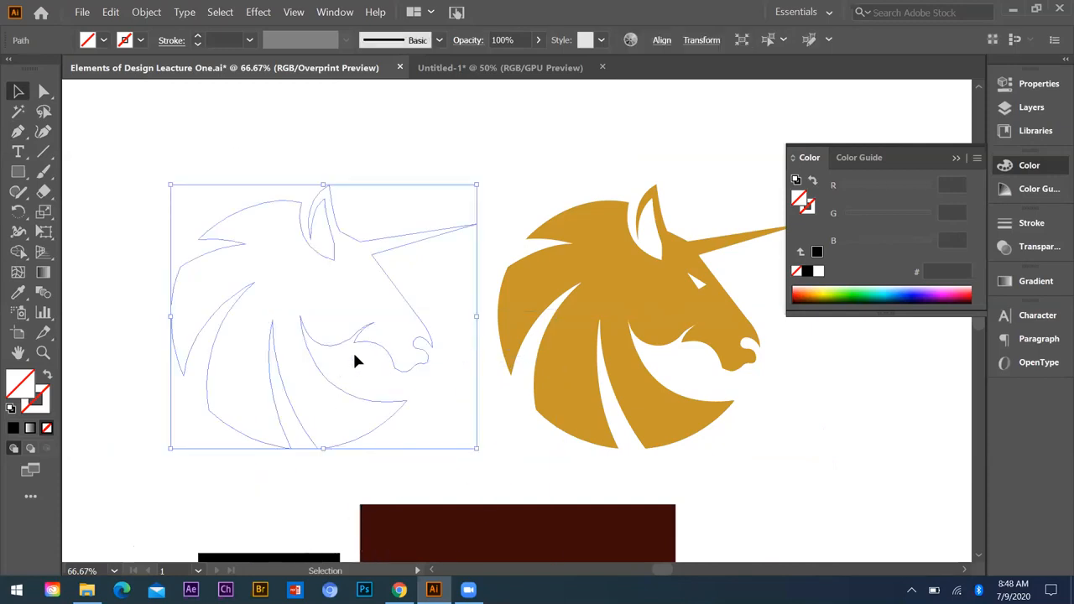
key(Delete)
key(ctrl+z)
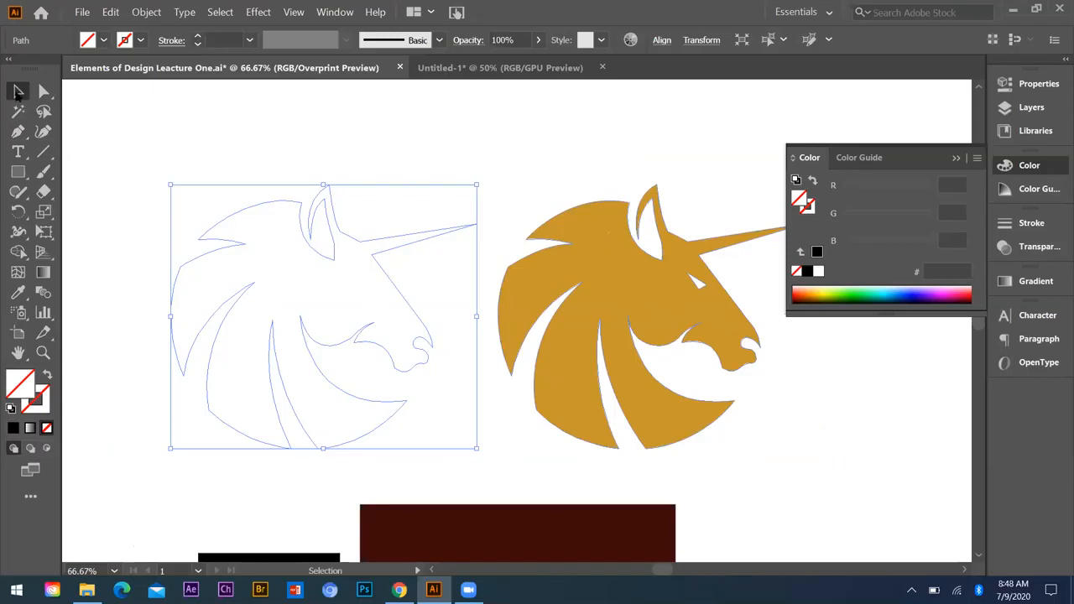
Step: Use the Eyedropper to fill the traced head with the original logo's gold C6972C and the traced eye with white
key(i)
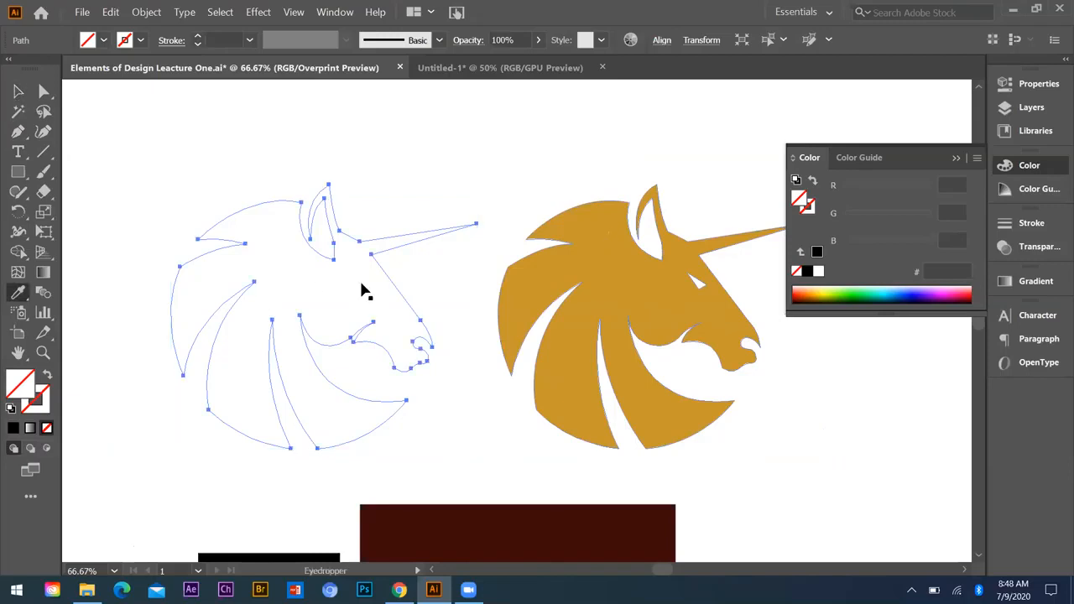
click(366, 291)
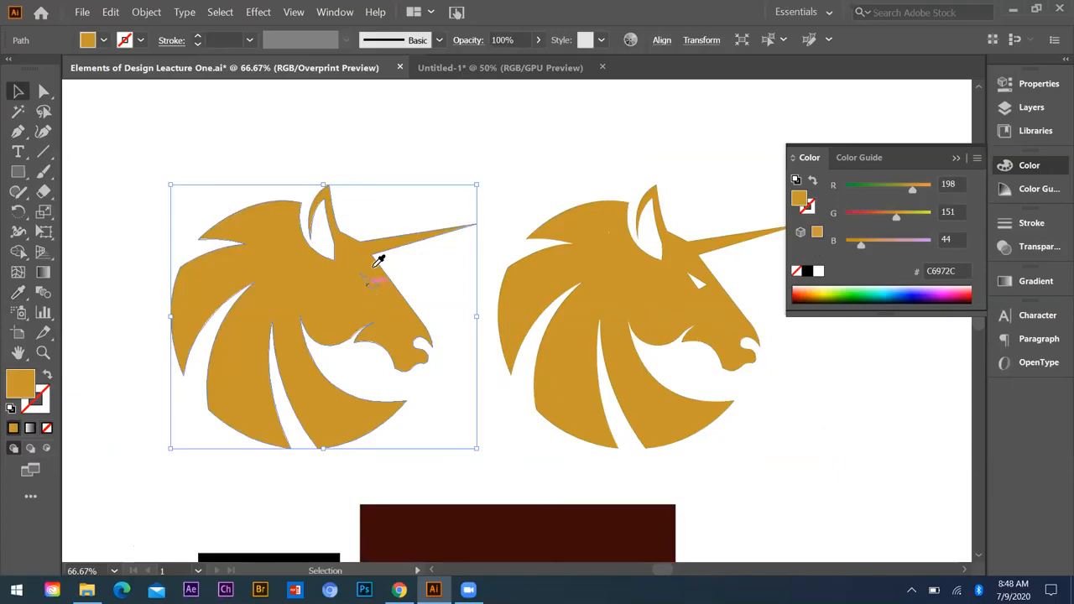
ctrl+click(375, 265)
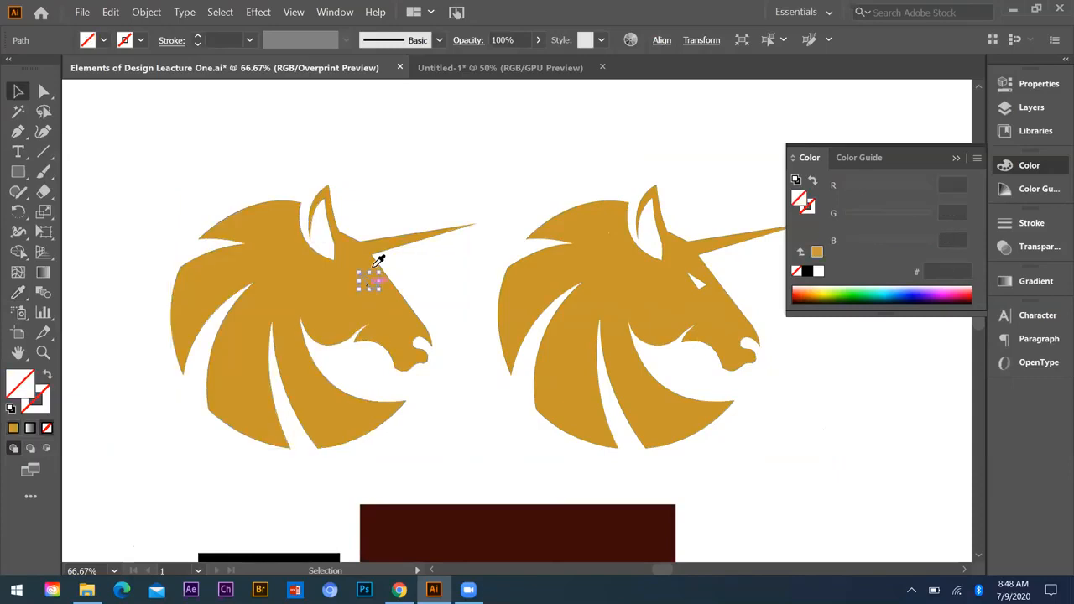
key(i)
click(378, 199)
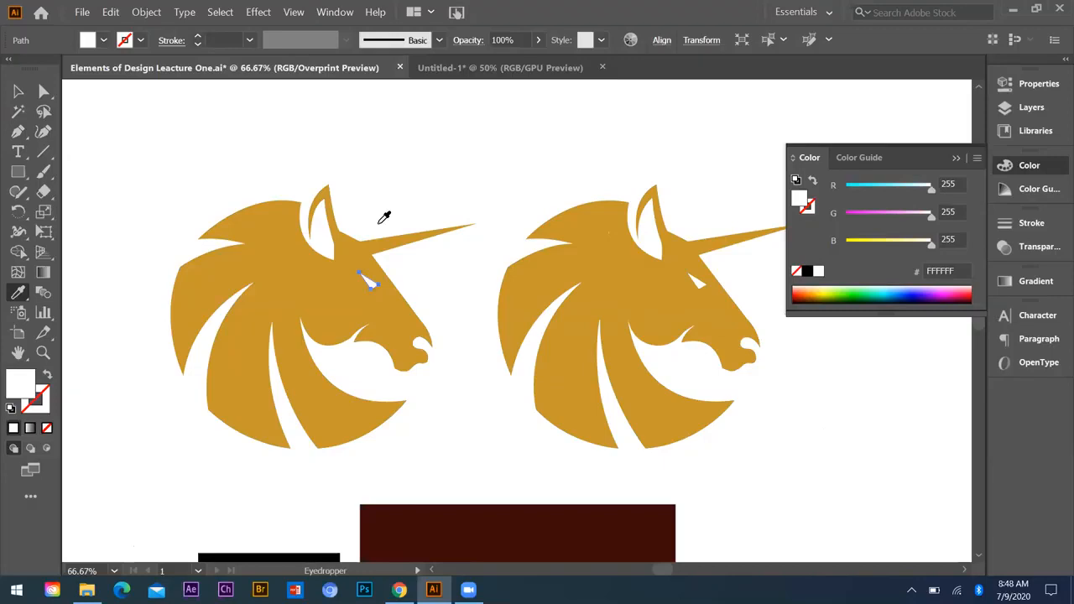
Step: Copy the filled unicorn head and its eye into the Untitled-1 document and place it, reduced, beside the black square near the page's upper edge
key(v)
click(459, 280)
scroll(459, 279, down, 3)
click(459, 279)
key(ctrl+c)
click(495, 68)
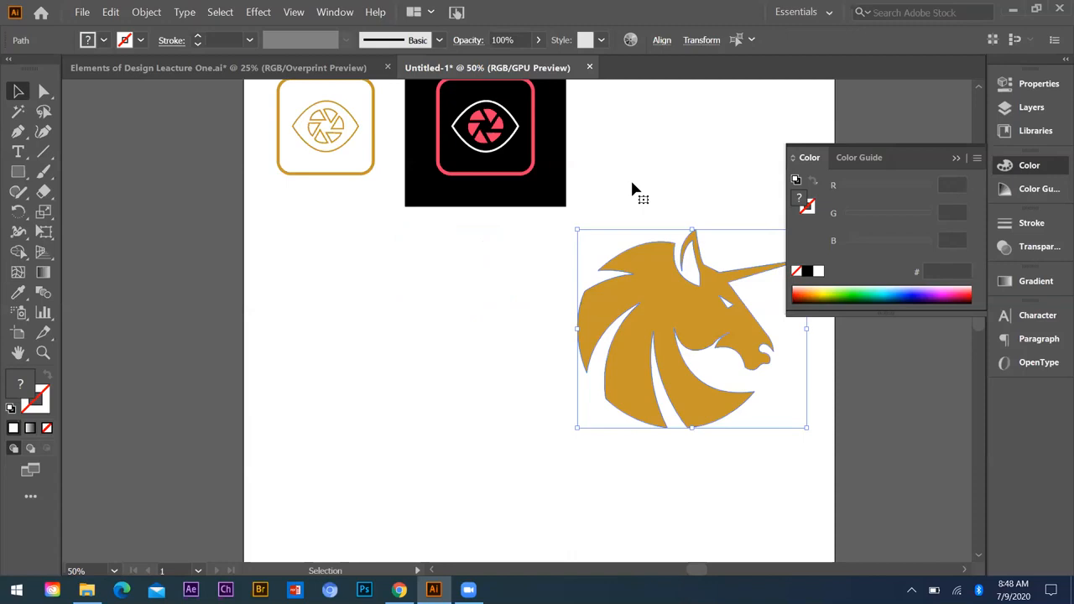
key(ctrl+minus)
click(439, 360)
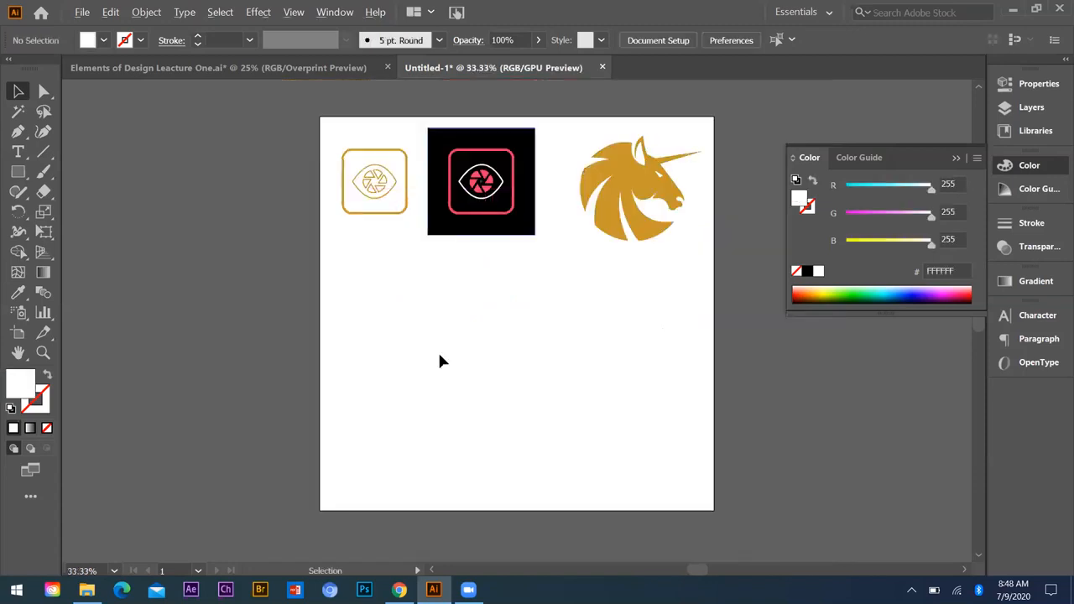
Step: Move both camera-eye icons and the black background square straight down the page, then deselect them
key(ctrl+equal)
key(ctrl+equal)
key(ctrl+minus)
click(437, 329)
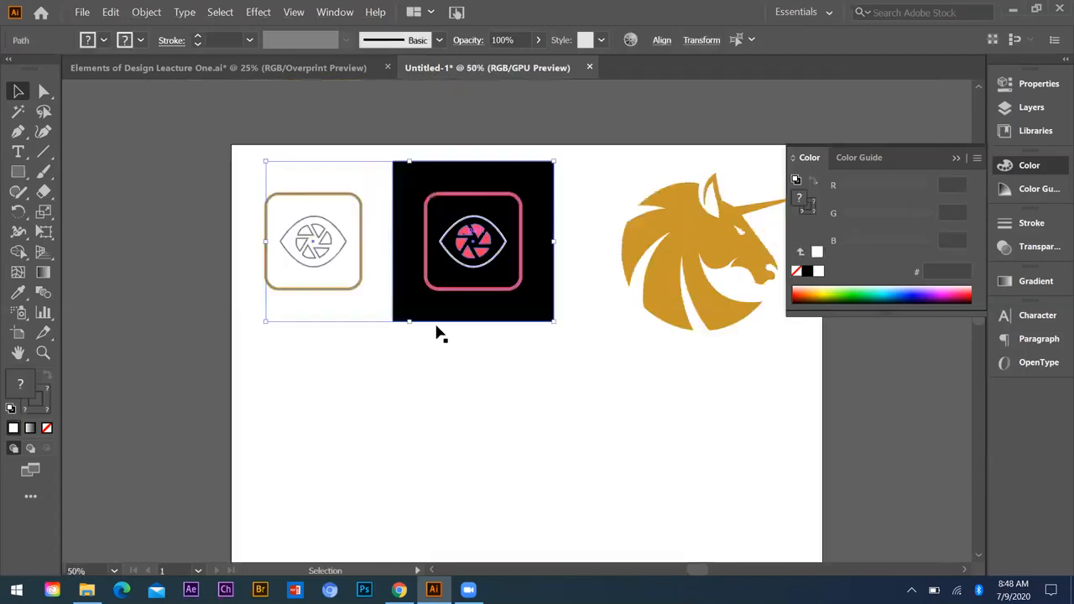
drag(437, 328, 473, 365)
key(ctrl+shift+a)
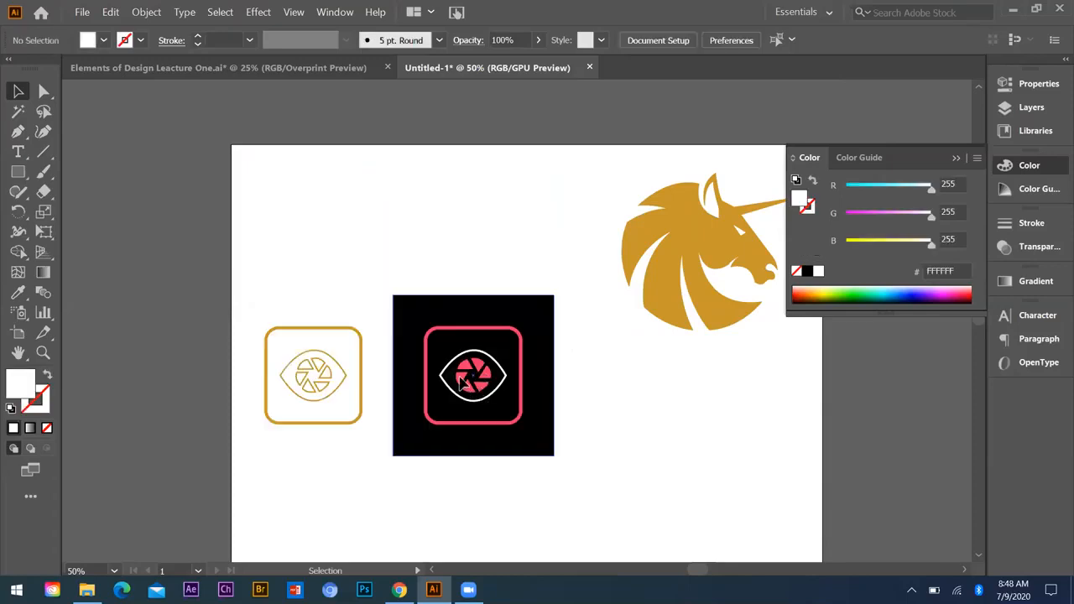
Step: Select the pink rounded frame and the eye artwork on the black square
click(466, 359)
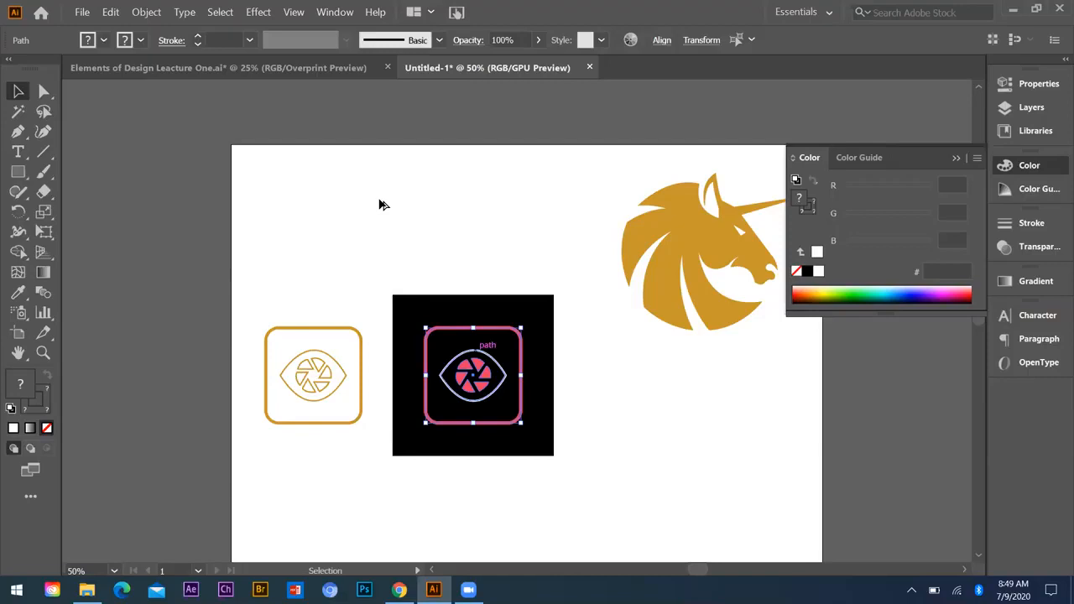
Step: Copy the pink frame and eye artwork onto the white page above the gold icon, and enlarge the black-square icon
drag(379, 204, 389, 201)
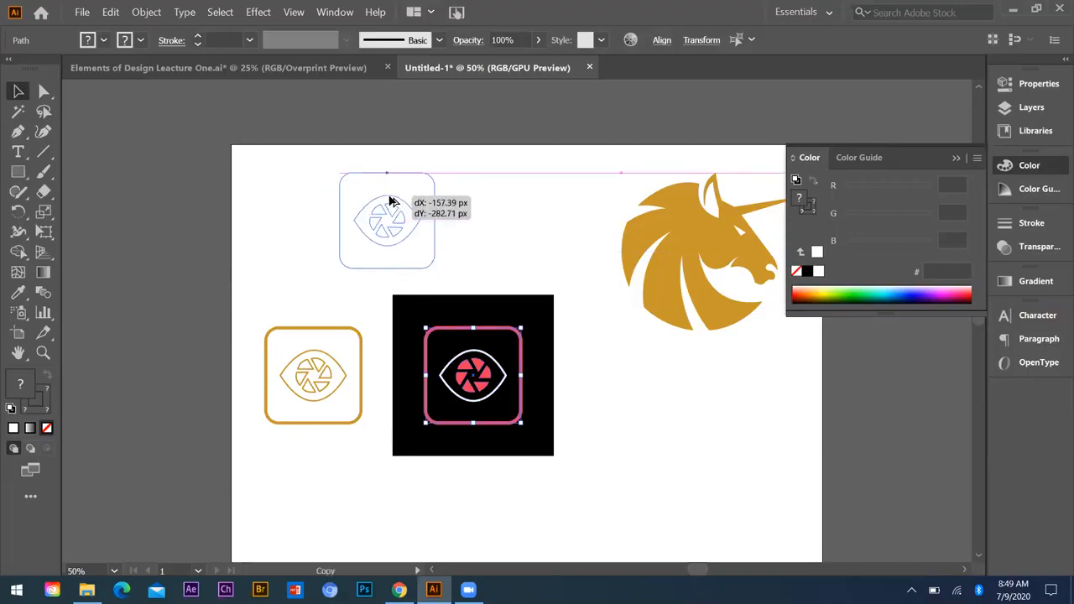
mouse_move(389, 201)
mouse_down()
mouse_move(372, 192)
mouse_move(408, 206)
mouse_up()
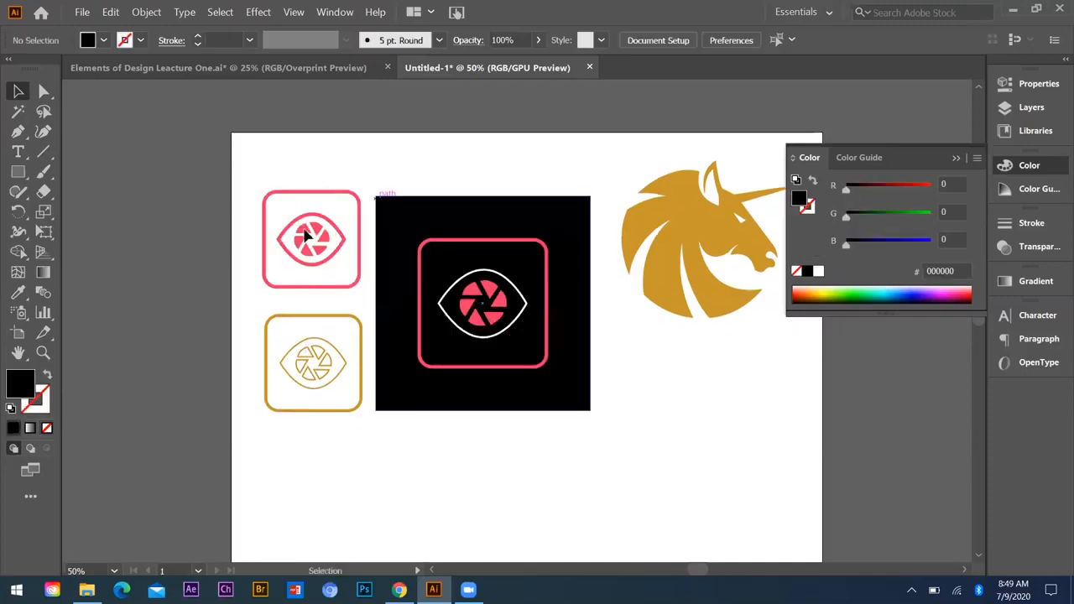
key(ctrl+z)
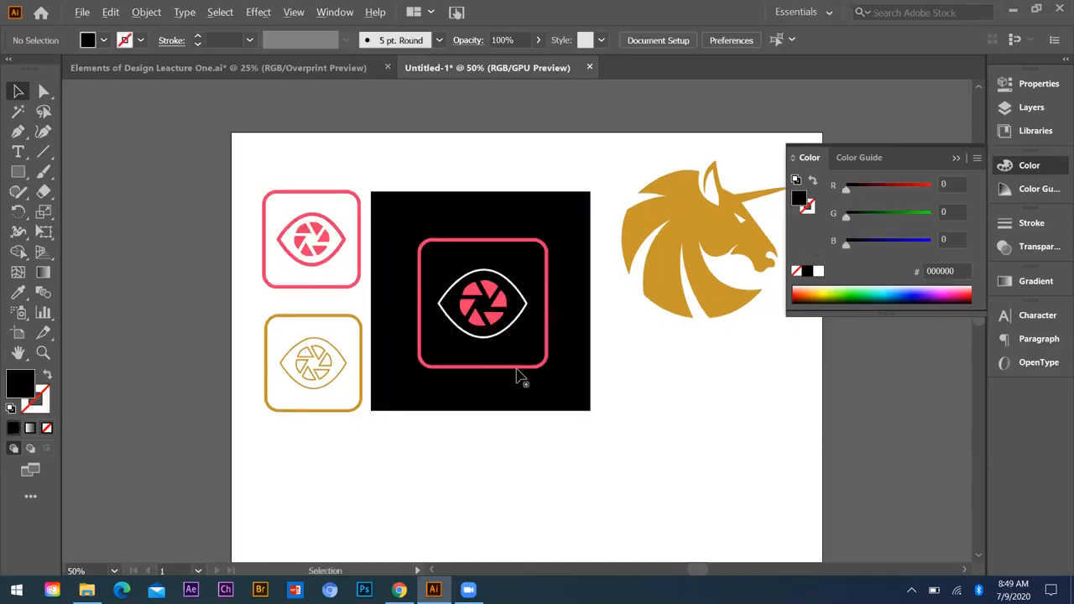
Step: Scale the three camera-eye icons and the black square down together and shift them slightly toward the page's left edge
key(ctrl+minus)
key(ctrl+a)
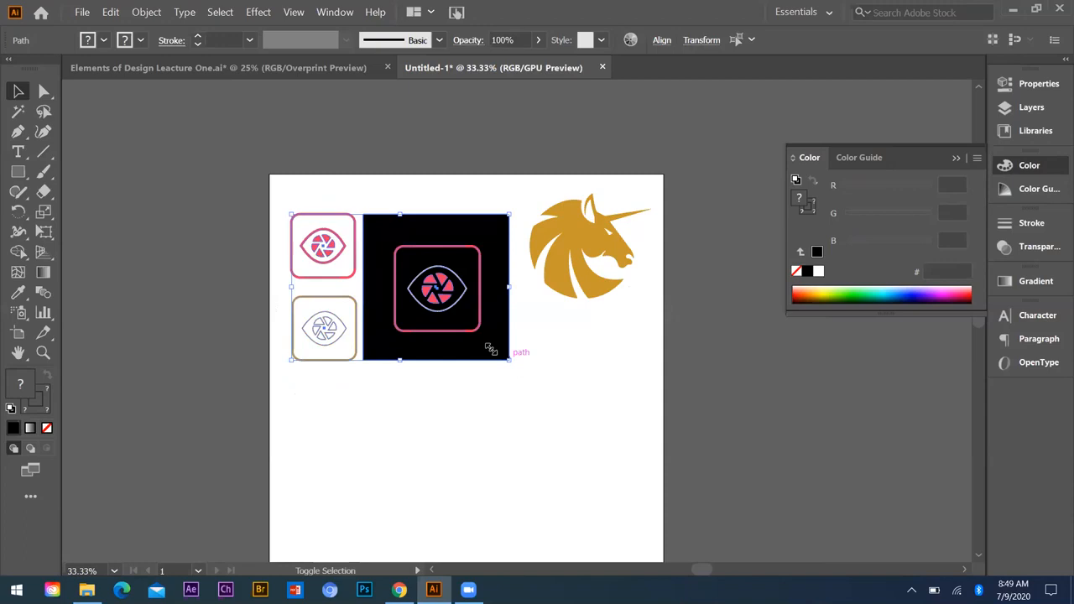
drag(509, 360, 491, 347)
drag(437, 290, 419, 287)
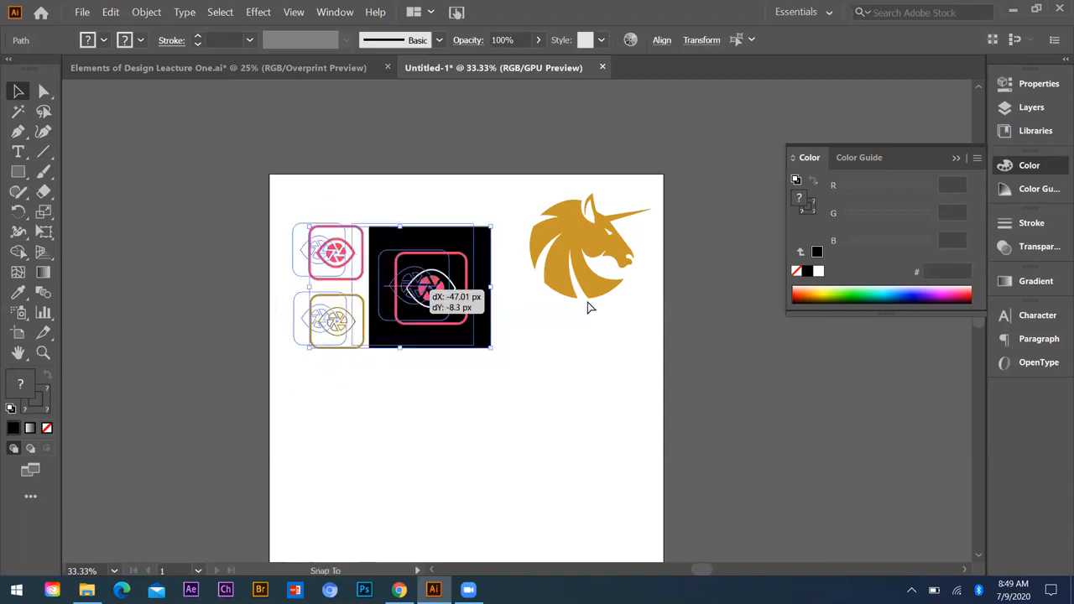
Step: Move the gold unicorn head down from the page's upper edge, and shift it with its eye toward the page's right edge
drag(603, 258, 621, 289)
click(506, 357)
key(ctrl+plus)
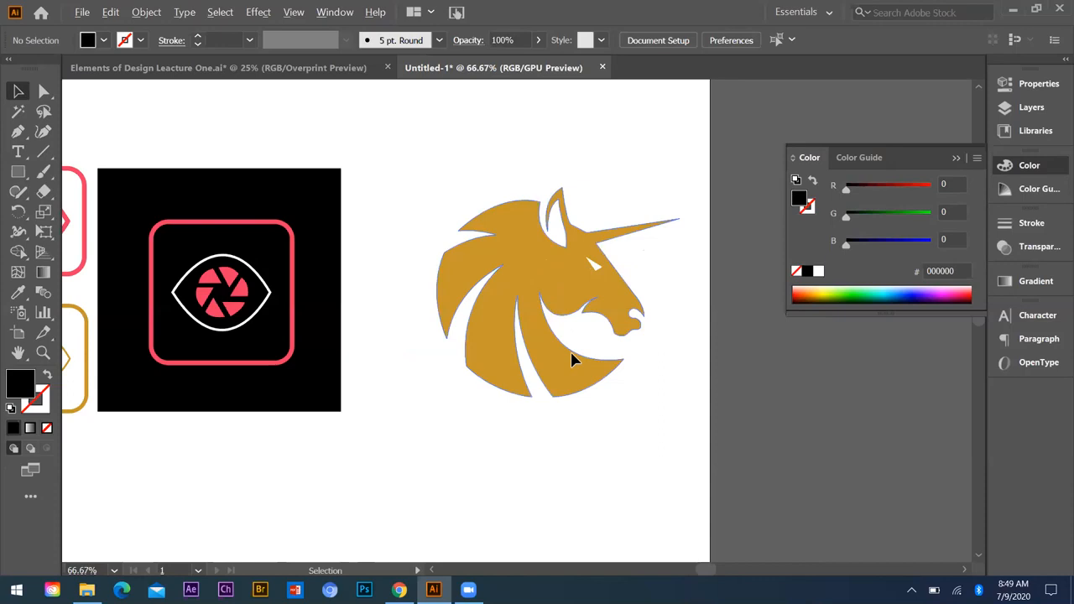
click(591, 259)
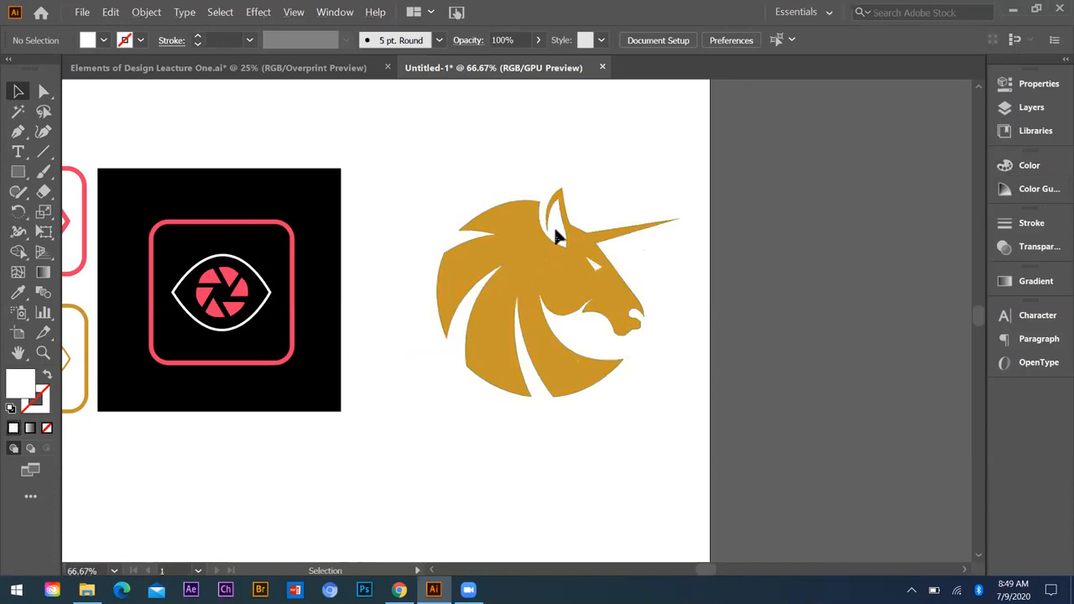
key(a)
click(559, 336)
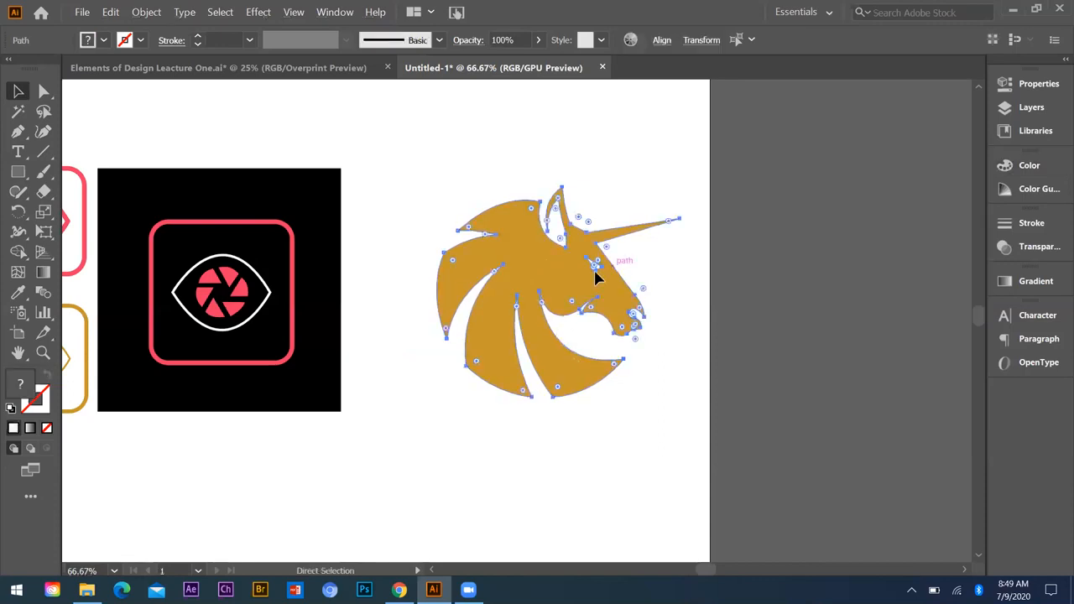
drag(623, 317, 648, 302)
Step: Try moving a single shutter blade out of the eye on the black square, and undo the move
drag(215, 275, 255, 225)
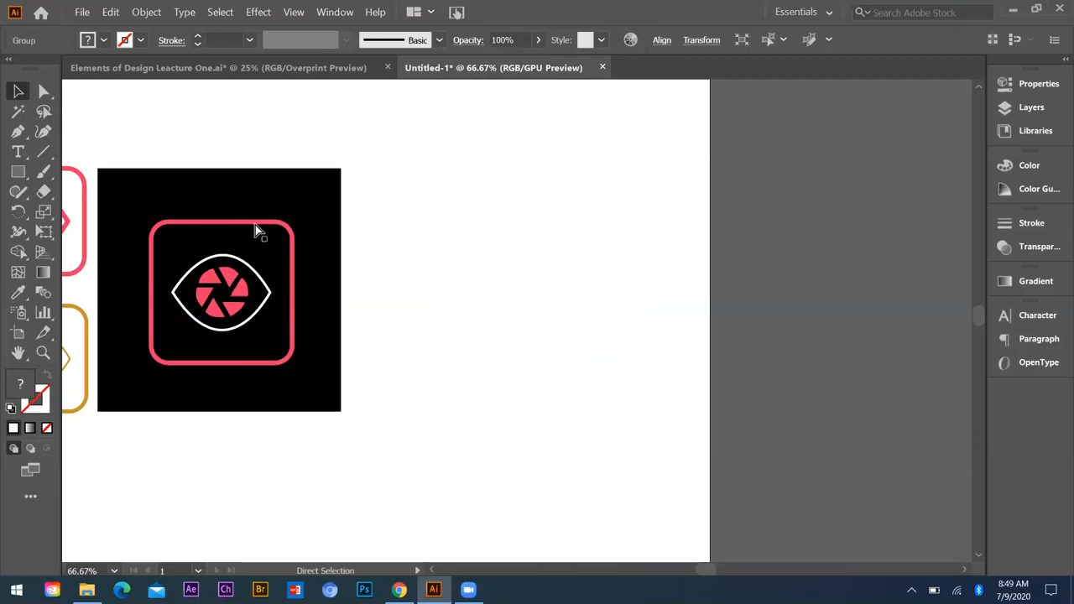
drag(246, 277, 237, 172)
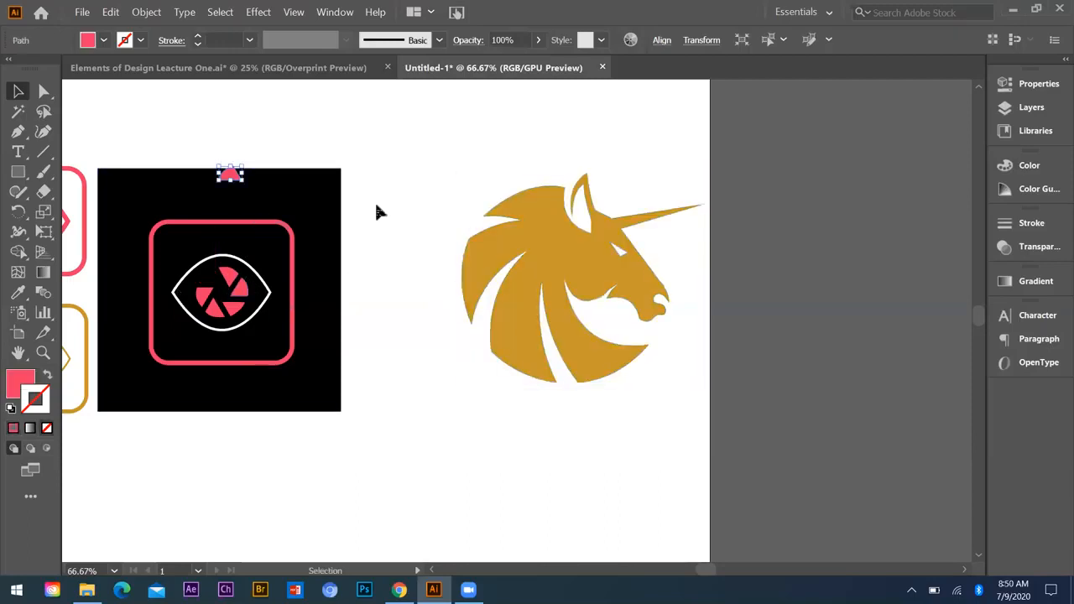
key(ctrl+z)
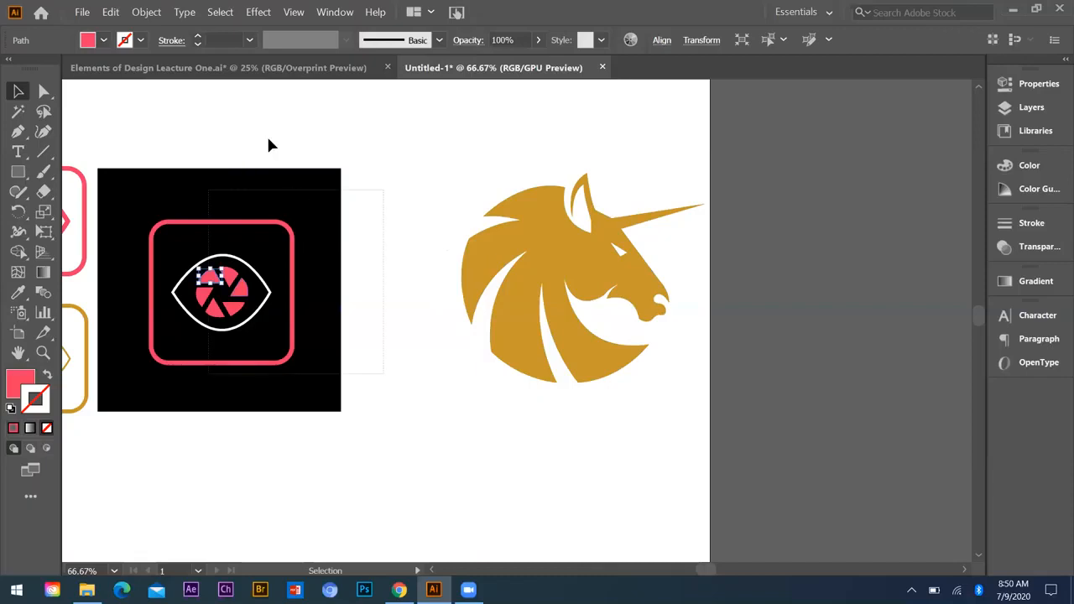
Step: Group the pink frame, eye outline and shutter blades on the black square, and deselect the group
mouse_move(312, 192)
mouse_down()
mouse_move(318, 185)
mouse_move(233, 343)
mouse_move(315, 334)
mouse_move(179, 461)
mouse_up()
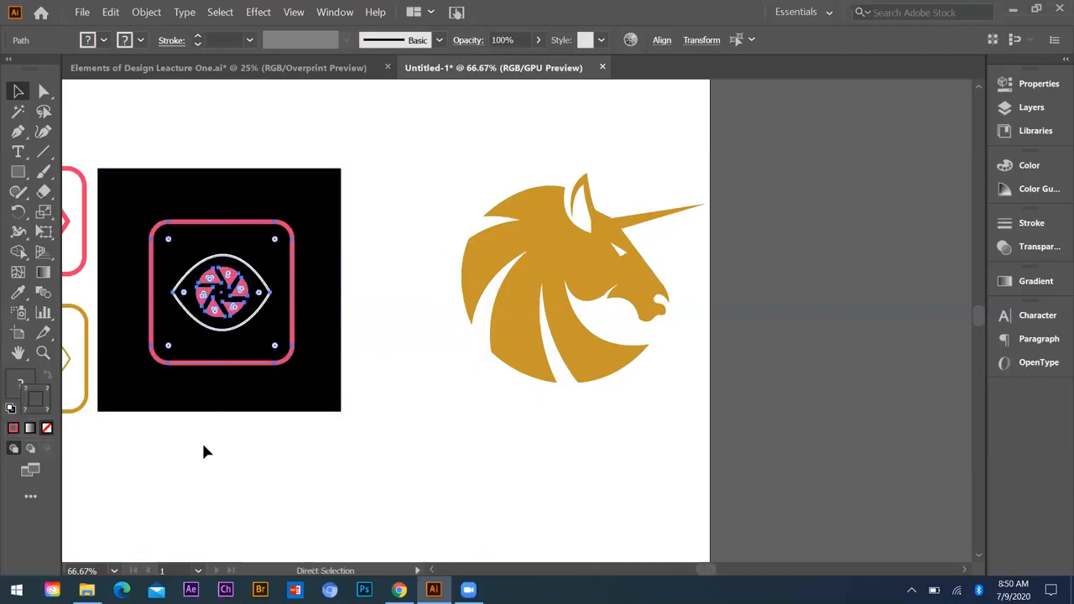
key(ctrl+g)
click(358, 276)
Step: Try moving the grouped eye icon off the black square and deleting it, then undo both changes and deselect
drag(254, 269, 494, 152)
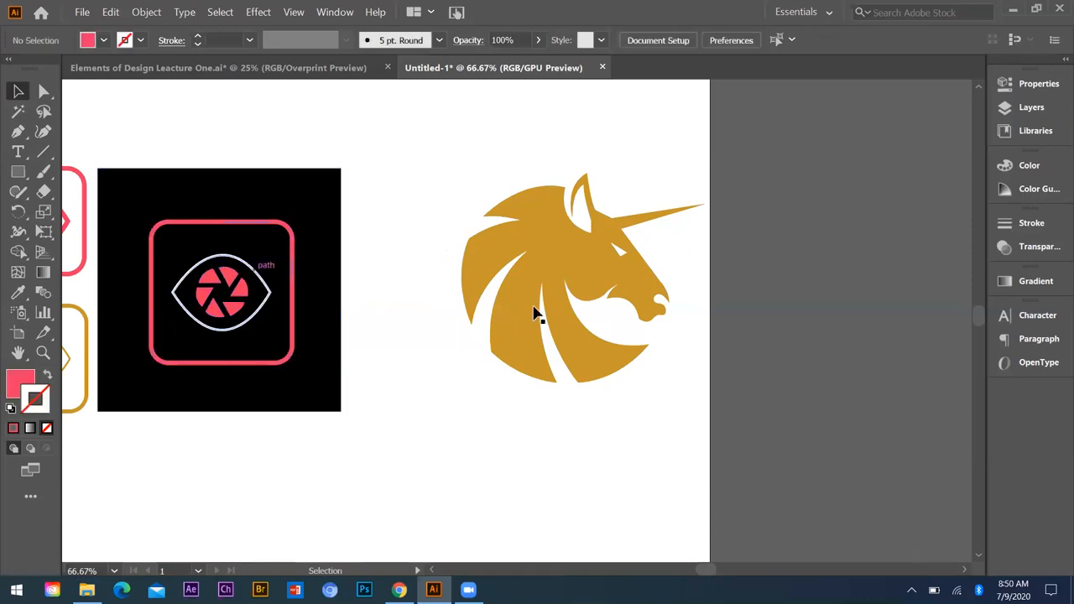
key(Delete)
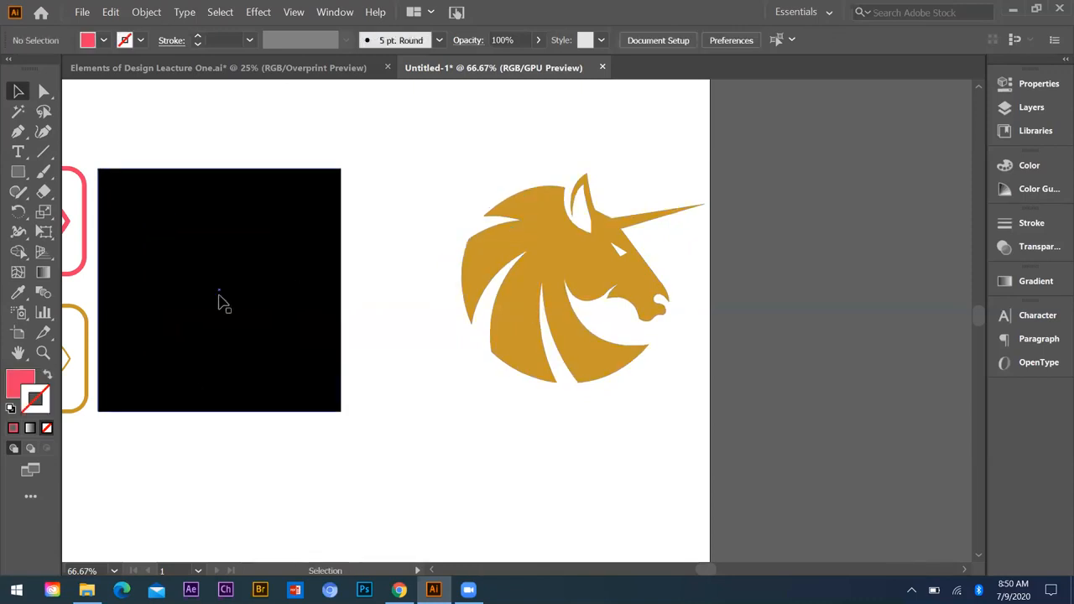
key(ctrl+z)
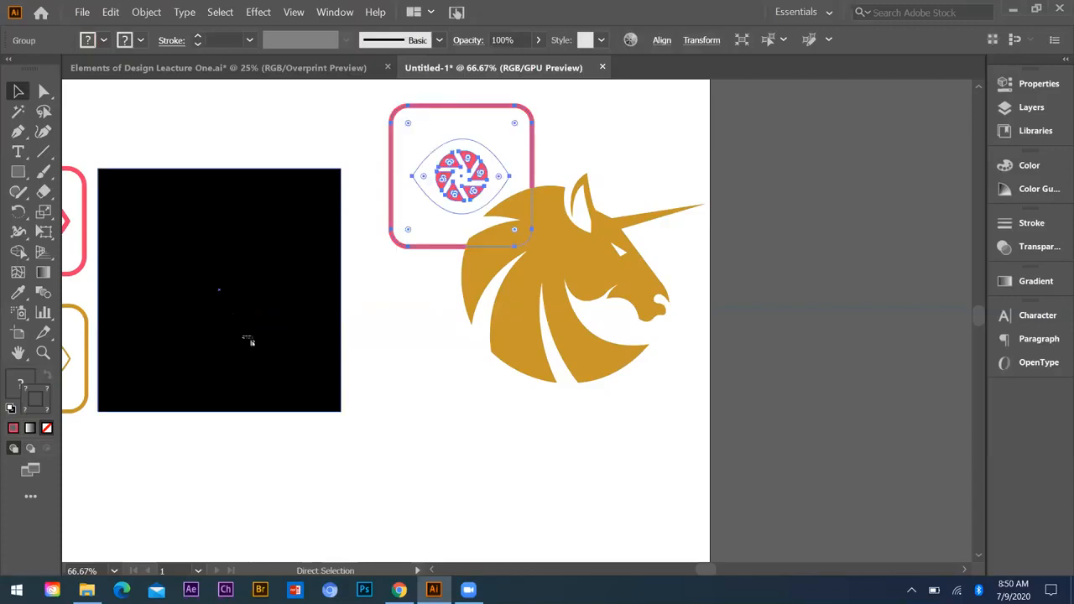
key(ctrl+z)
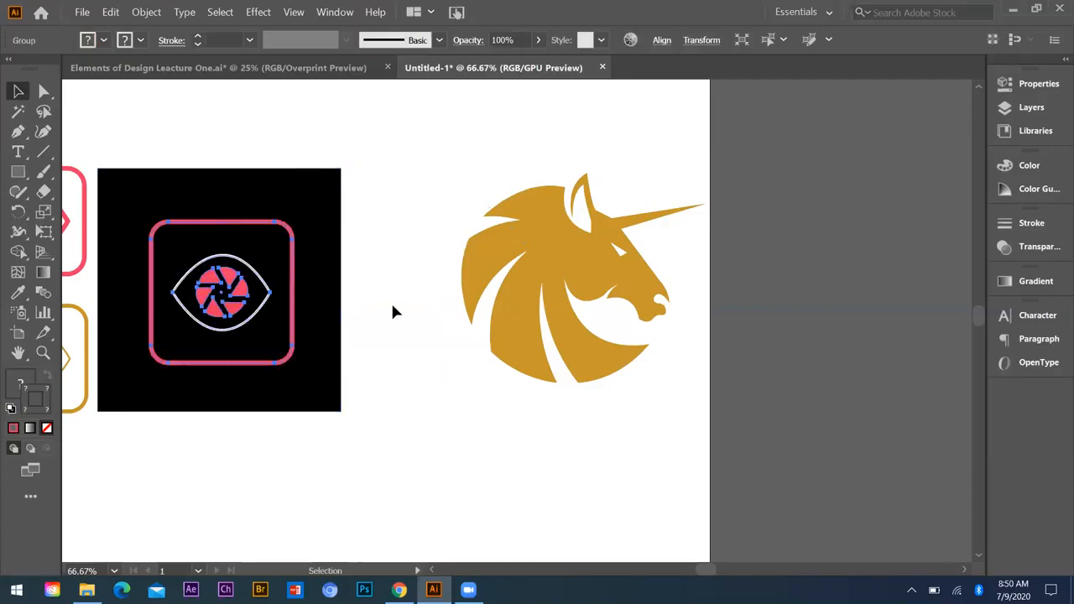
key(ctrl+shift+a)
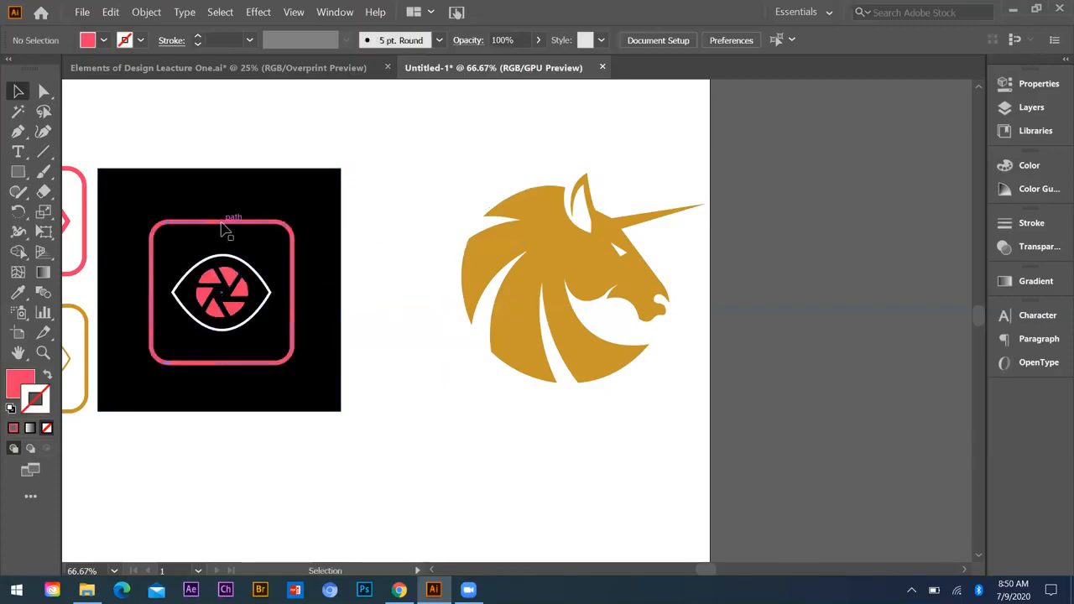
Step: Ungroup the pink frame and eye artwork on the black square
right_click(223, 225)
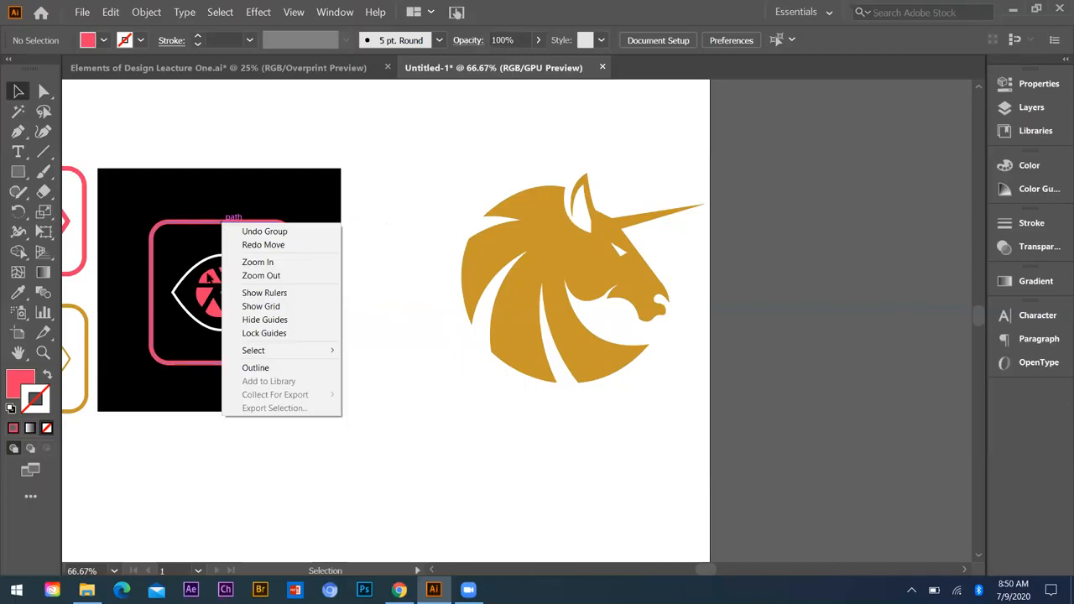
click(208, 276)
right_click(208, 275)
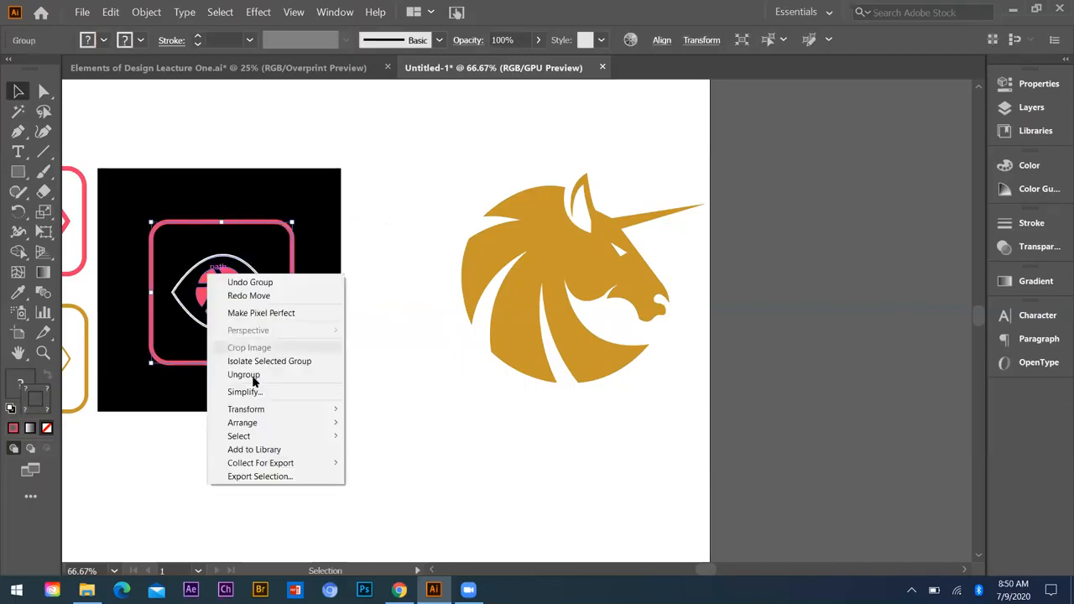
click(253, 380)
Step: Try moving individual shutter blades out of the ungrouped eye, undo the moves, and select the icon's artwork again
drag(224, 282, 236, 221)
key(ctrl+z)
key(ctrl+shift+a)
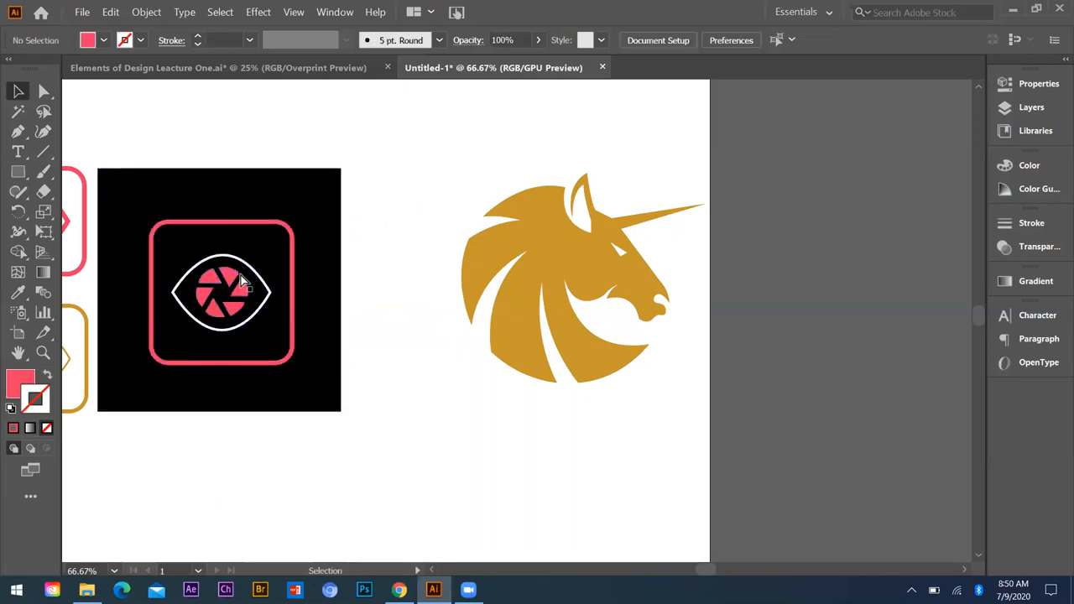
key(ctrl+z)
key(ctrl+z)
key(ctrl+z)
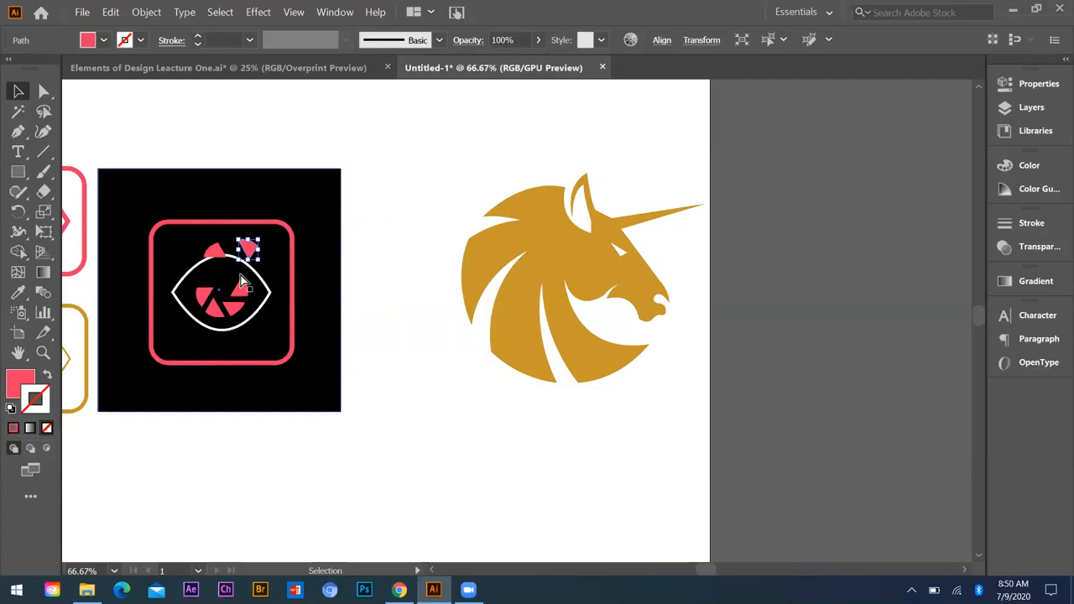
key(ctrl+z)
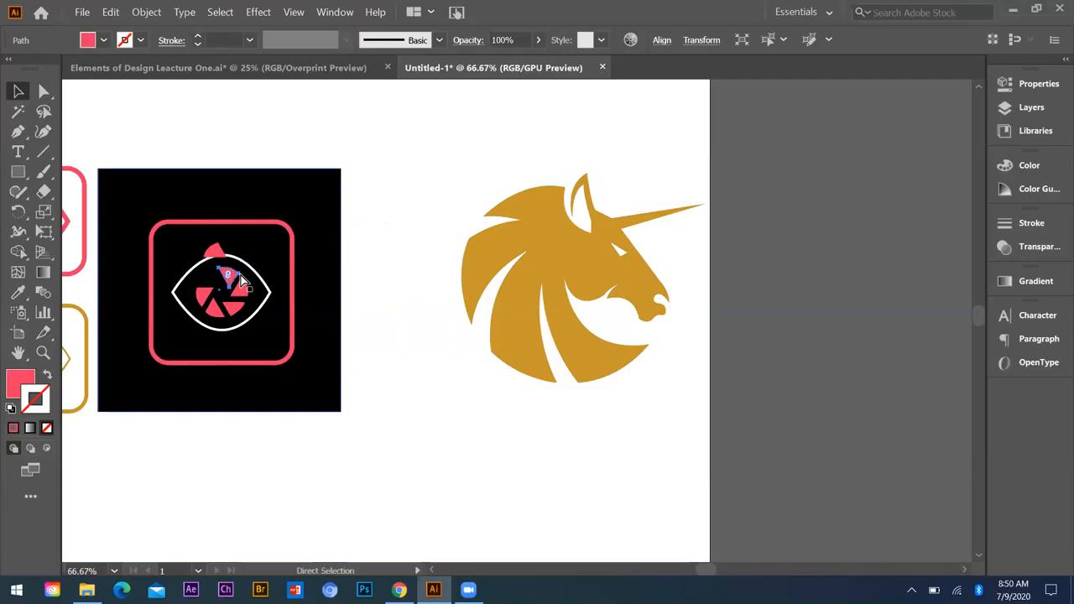
key(ctrl+z)
drag(383, 187, 194, 386)
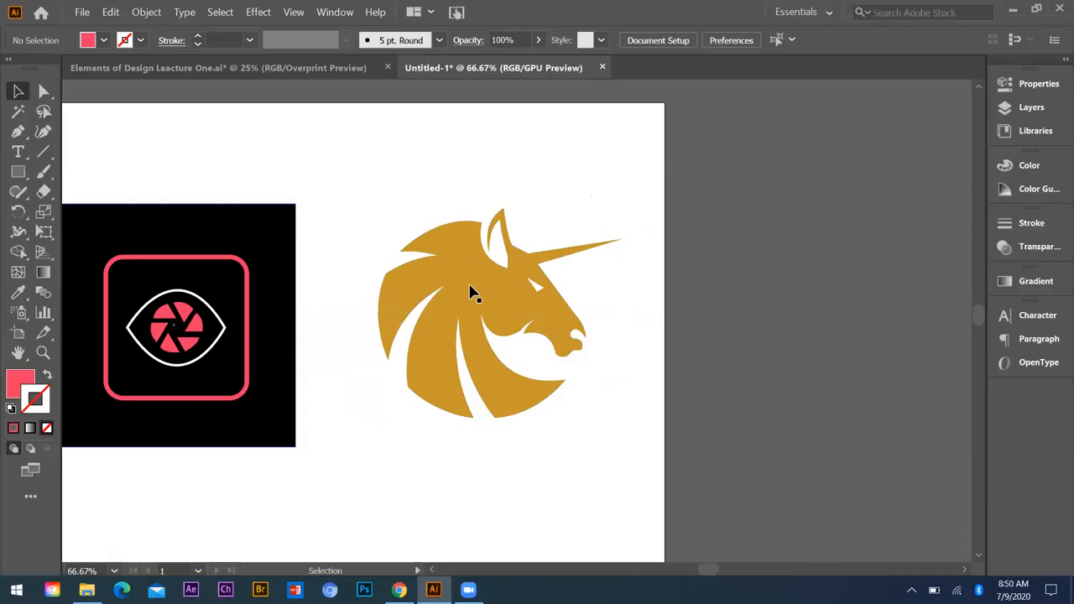
Step: Draw a circle with the Ellipse tool over the unicorn head and move it onto the upper mane
key(l)
drag(469, 287, 522, 338)
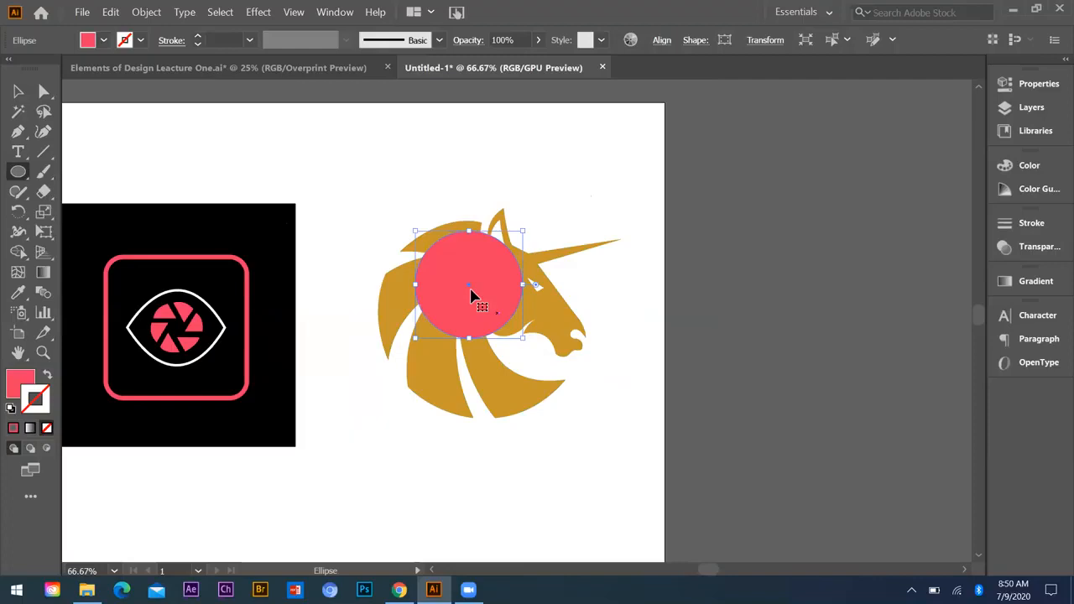
drag(471, 292, 432, 269)
Step: Remove the circle's fill and give it a white 1 pt dashed stroke with 6 pt dashes
click(21, 383)
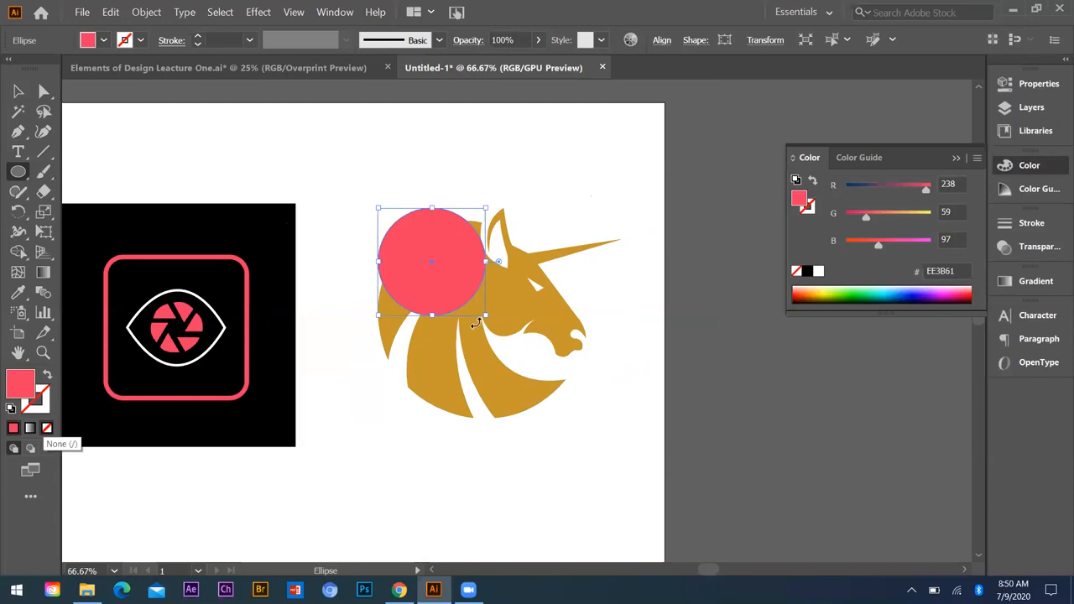
click(1018, 225)
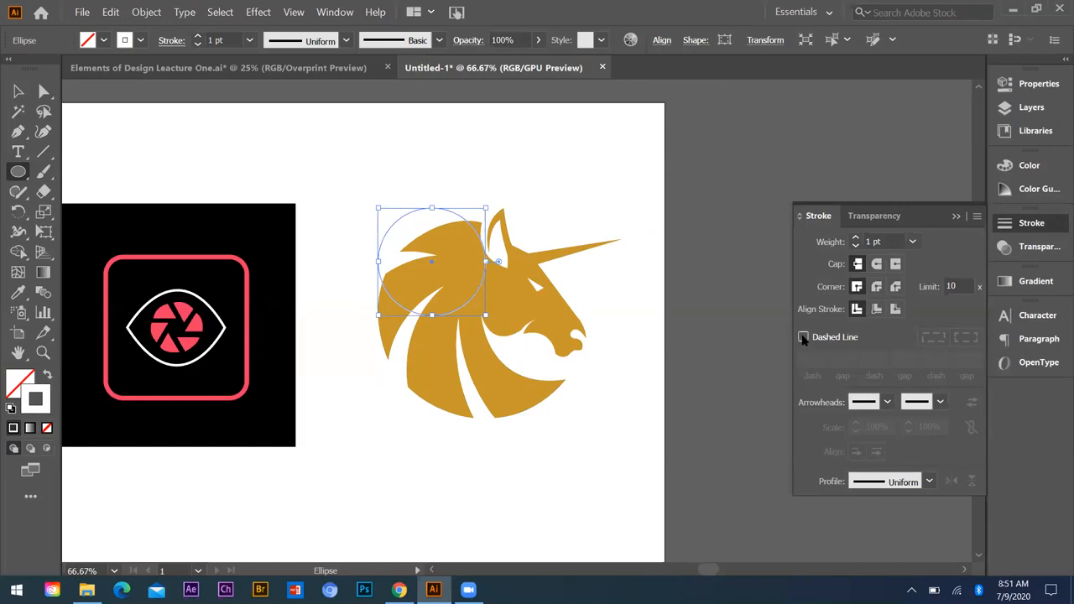
click(803, 338)
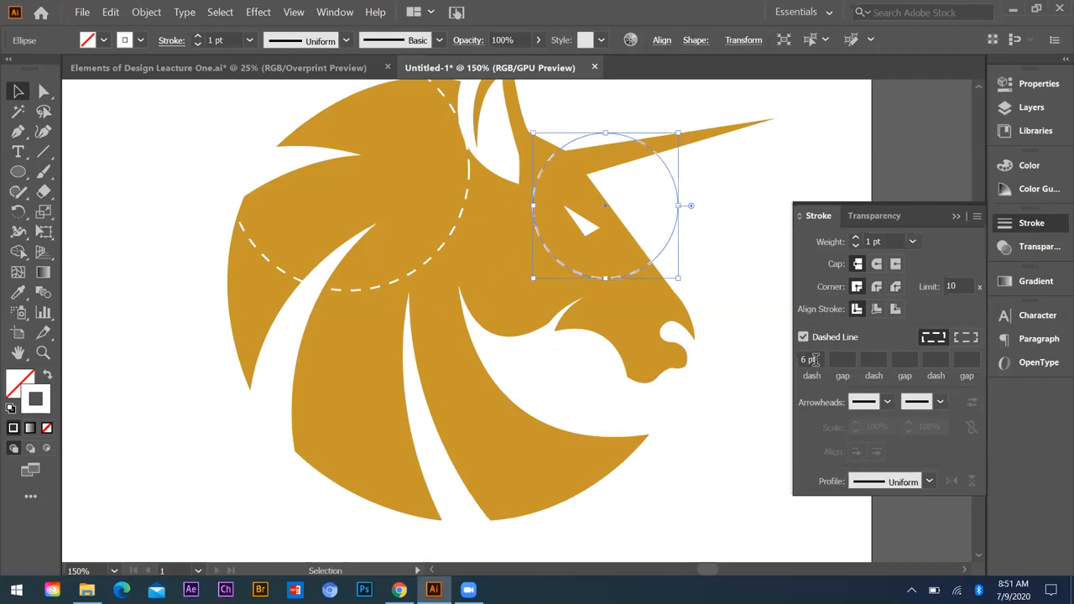
Step: Set a smaller dashed circle around the unicorn's eye to 2 pt dashes and a 0.5 pt stroke weight, then deselect it
click(810, 359)
text(2)
key(Return)
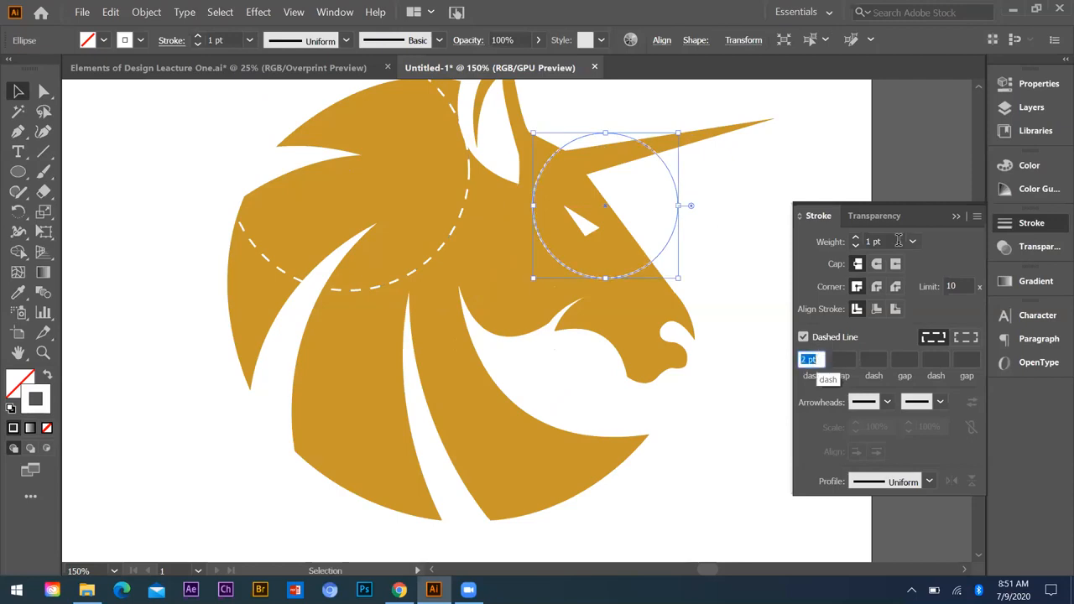
click(912, 241)
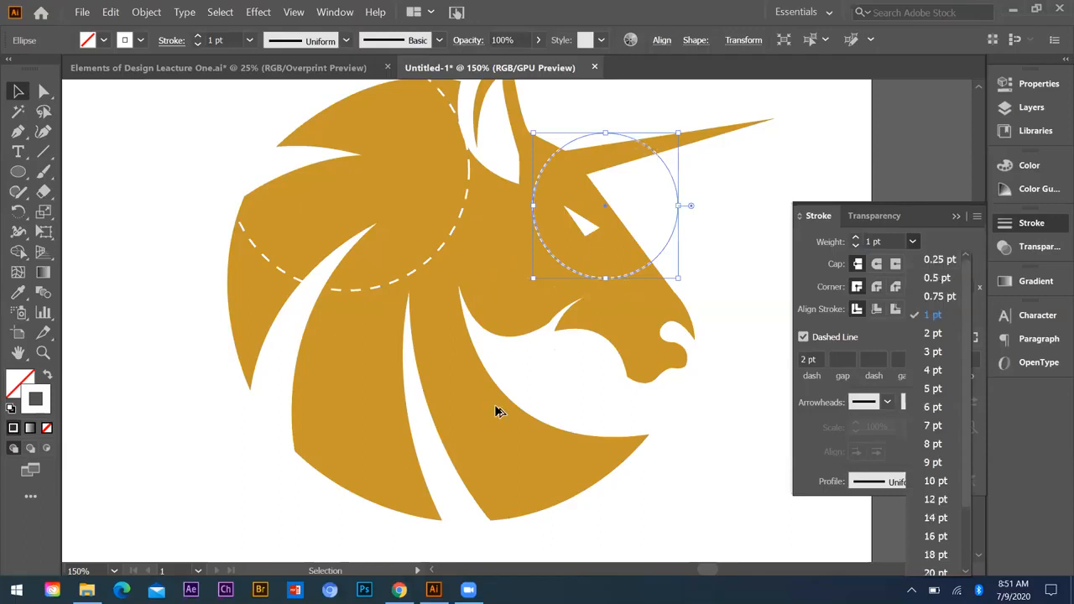
click(936, 277)
click(728, 159)
Step: Copy the small dashed circle onto the lower mane and set the copy's stroke weight to 18 pt
drag(635, 275, 431, 474)
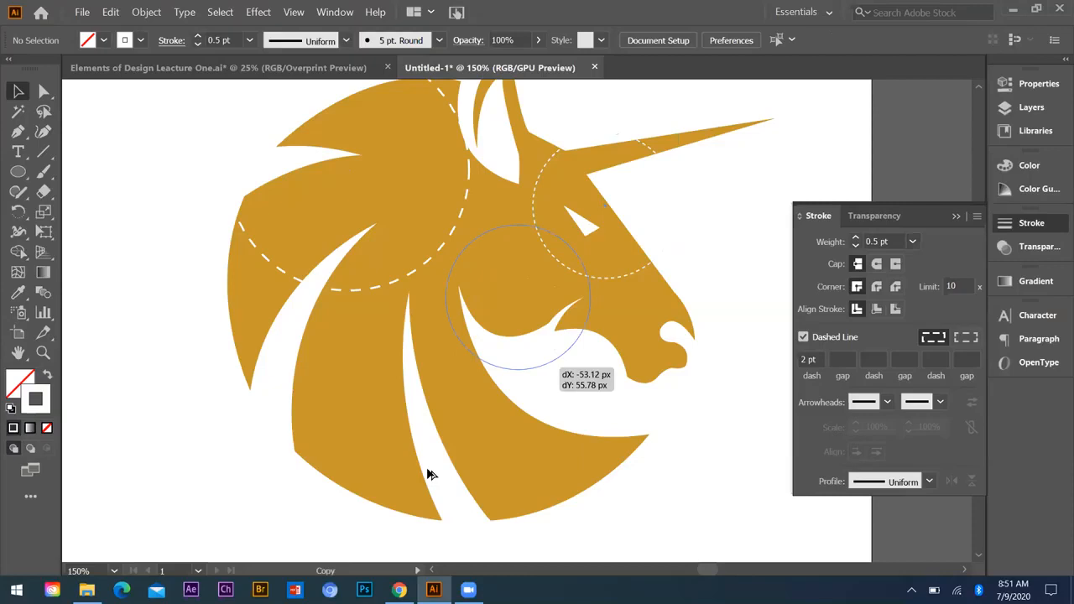
drag(431, 474, 431, 474)
click(911, 242)
click(937, 535)
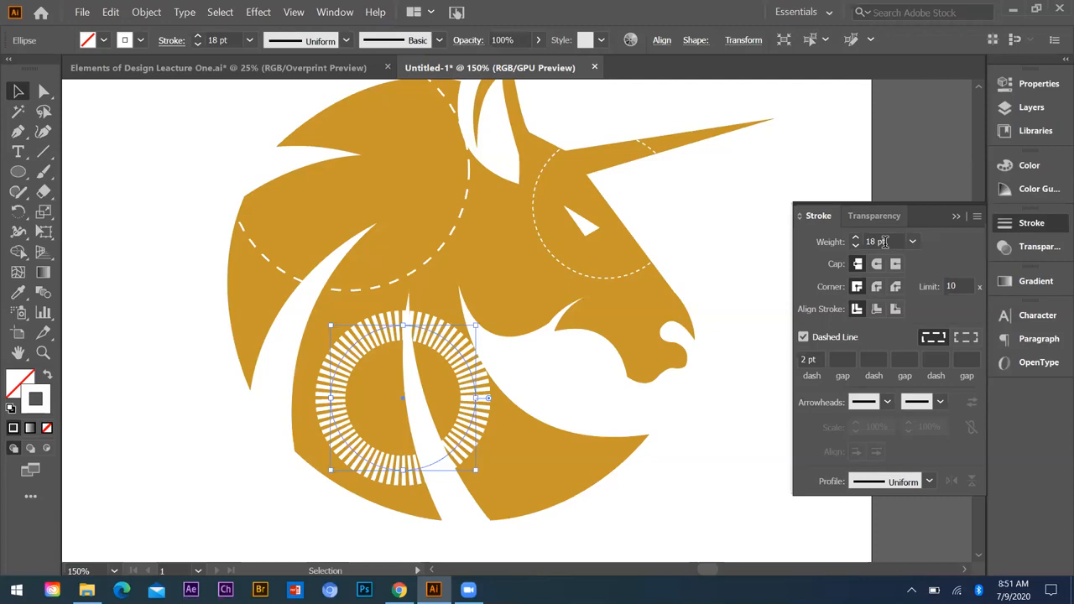
Step: Lower the opacity of the thick dashed ring on the lower mane to 20%, check it up close and deselect it
click(874, 215)
click(962, 242)
drag(962, 263, 926, 263)
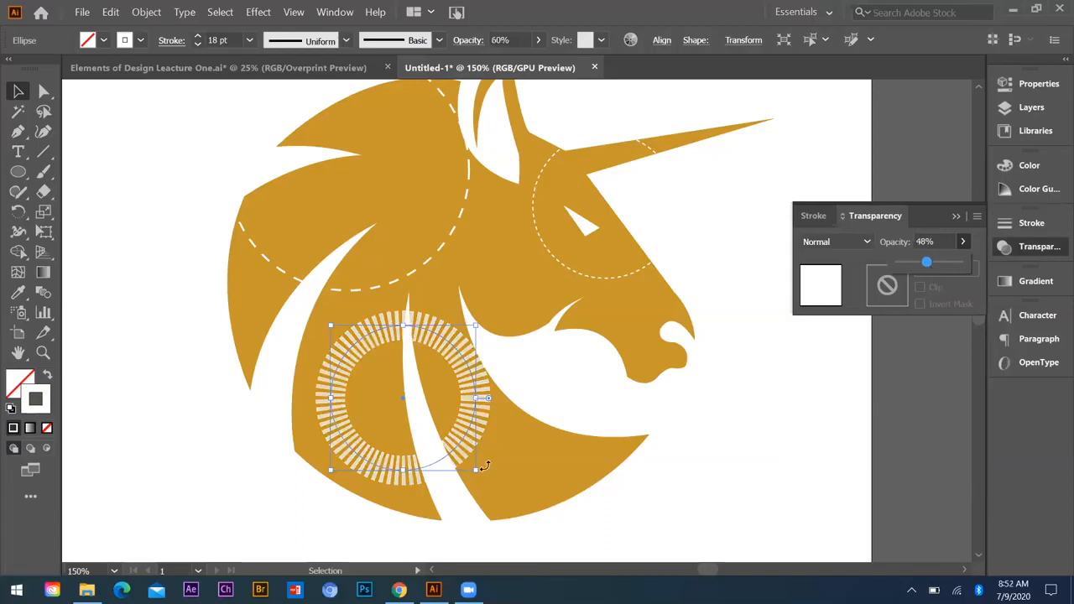
drag(926, 263, 910, 262)
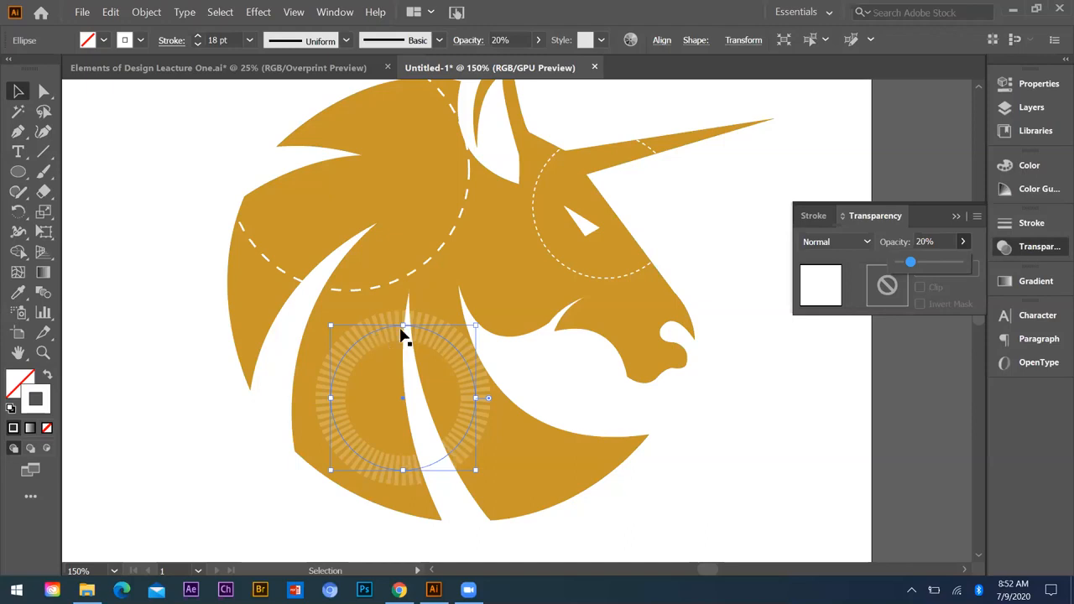
scroll(402, 401, up, 2)
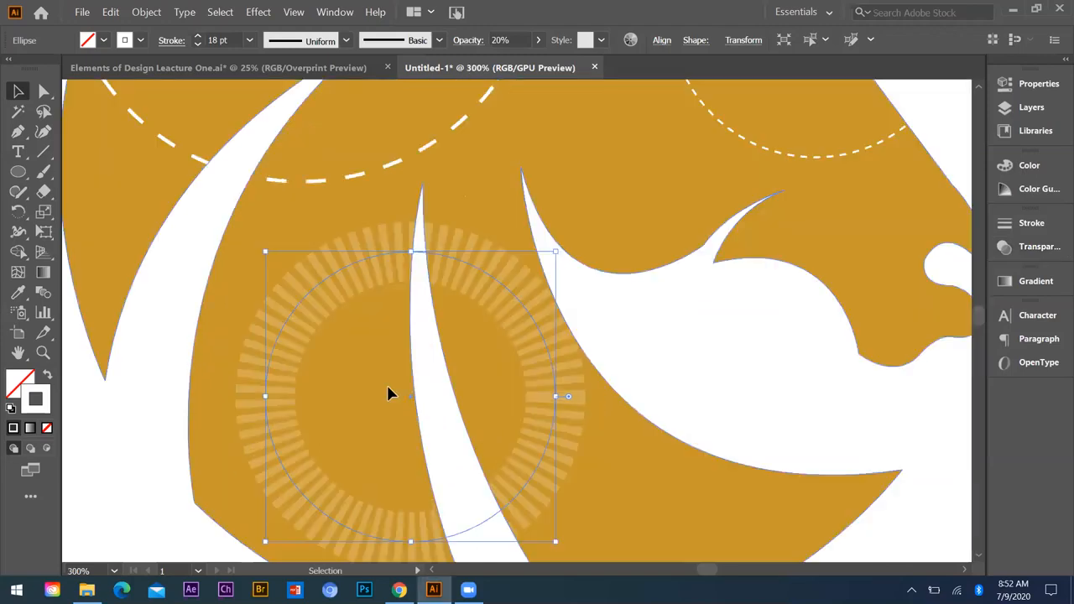
scroll(347, 373, down, 2)
click(509, 325)
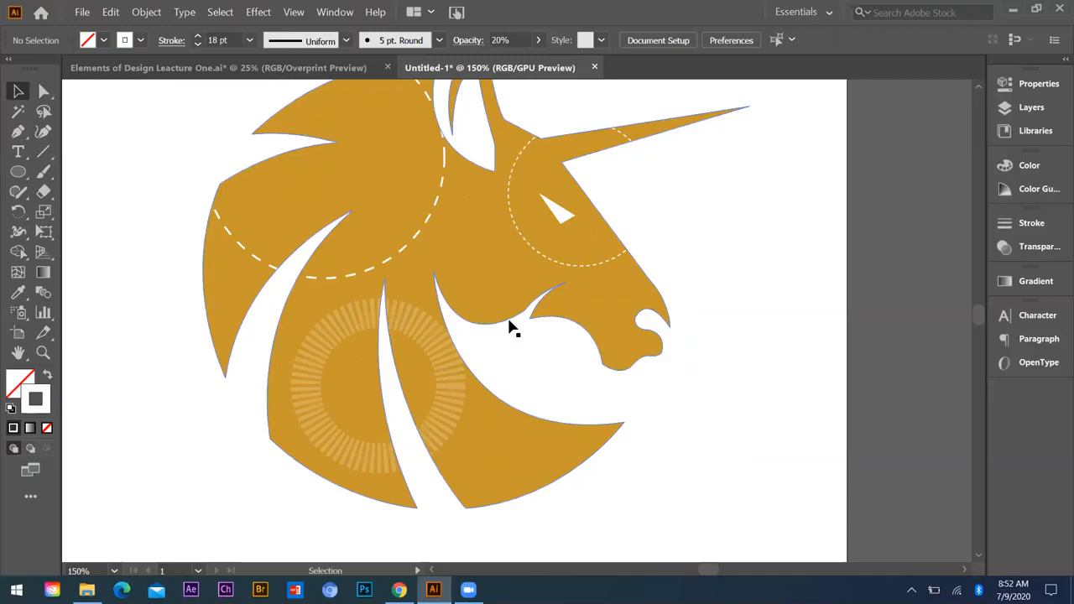
Step: Copy the fine dashed circle from the unicorn's face onto the upper mane and shrink the copy around the notch tip
scroll(271, 255, up, 2)
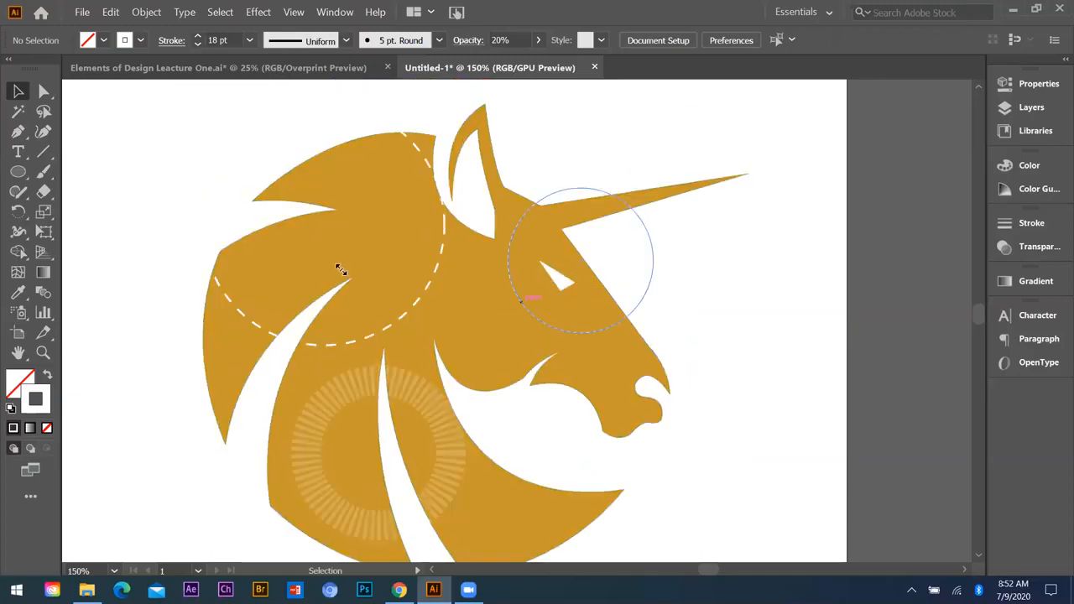
drag(521, 301, 271, 252)
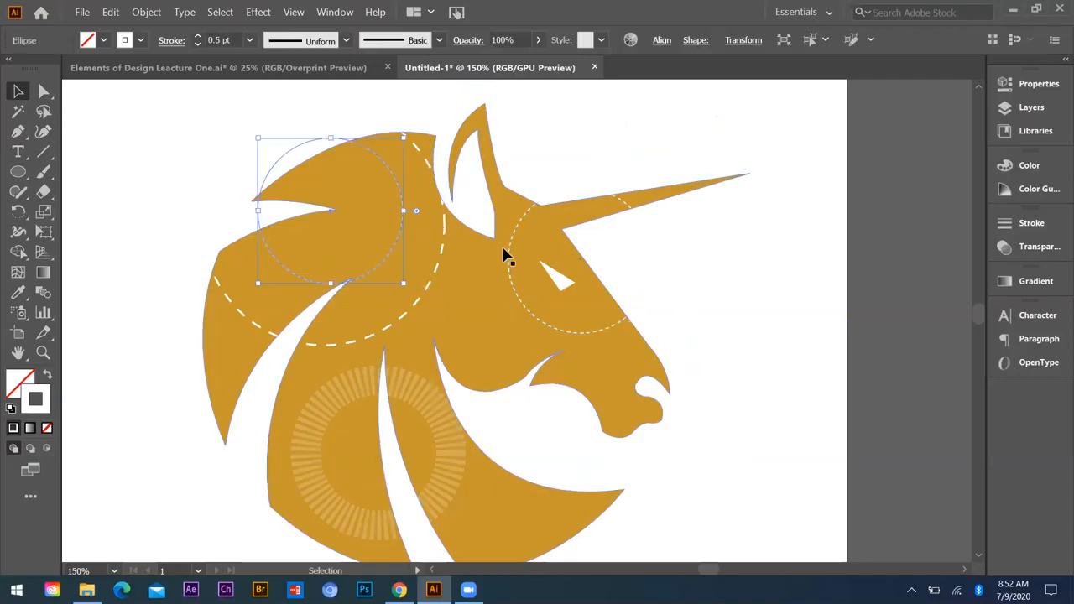
click(596, 243)
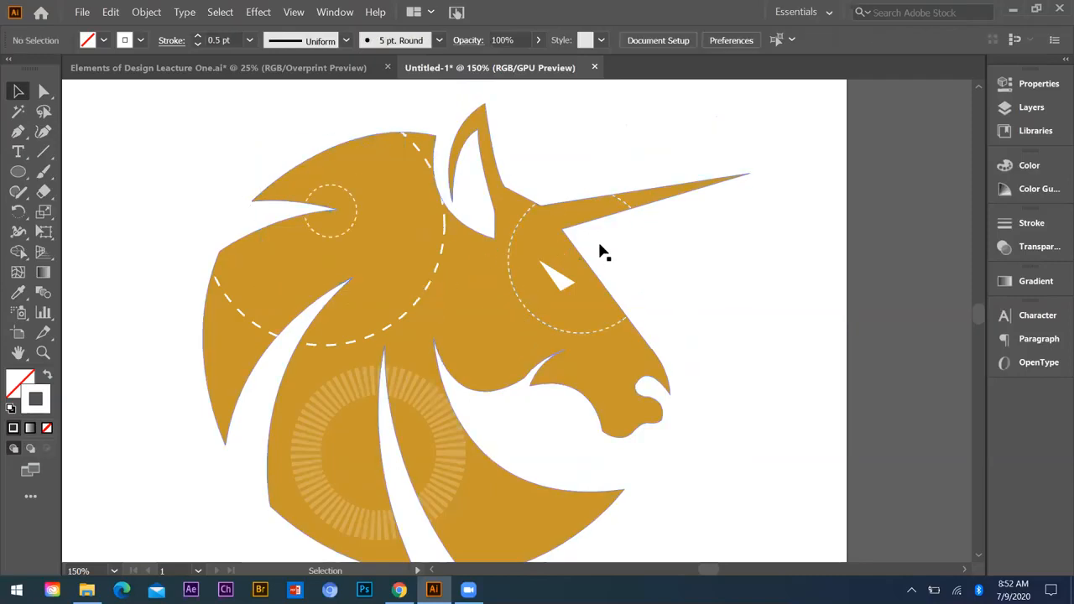
Step: Place a copy of the small dashed circle around the unicorn's eye
drag(579, 289, 669, 261)
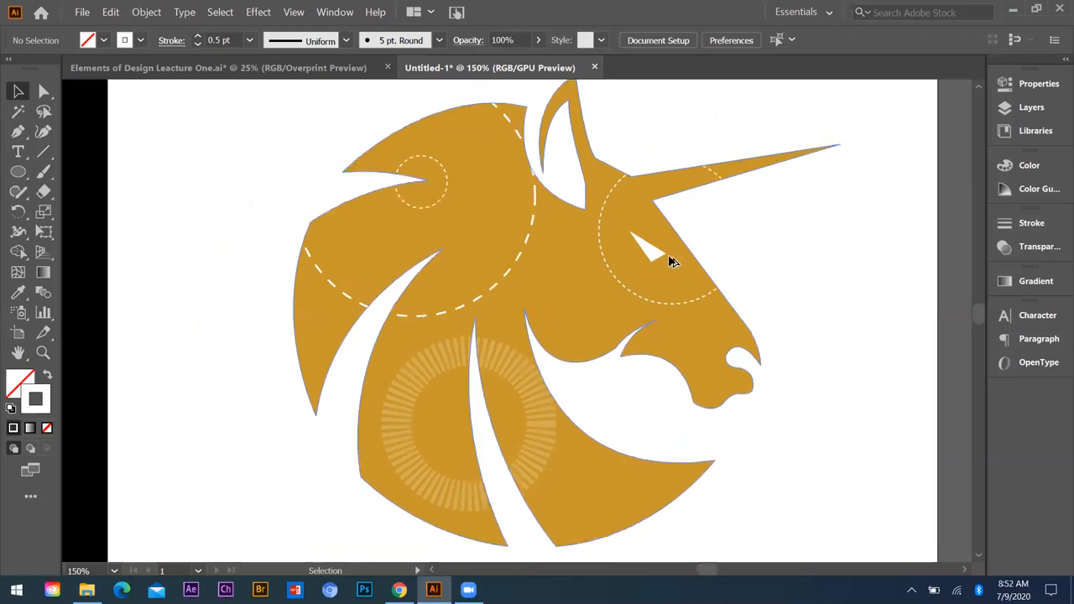
drag(448, 186, 656, 250)
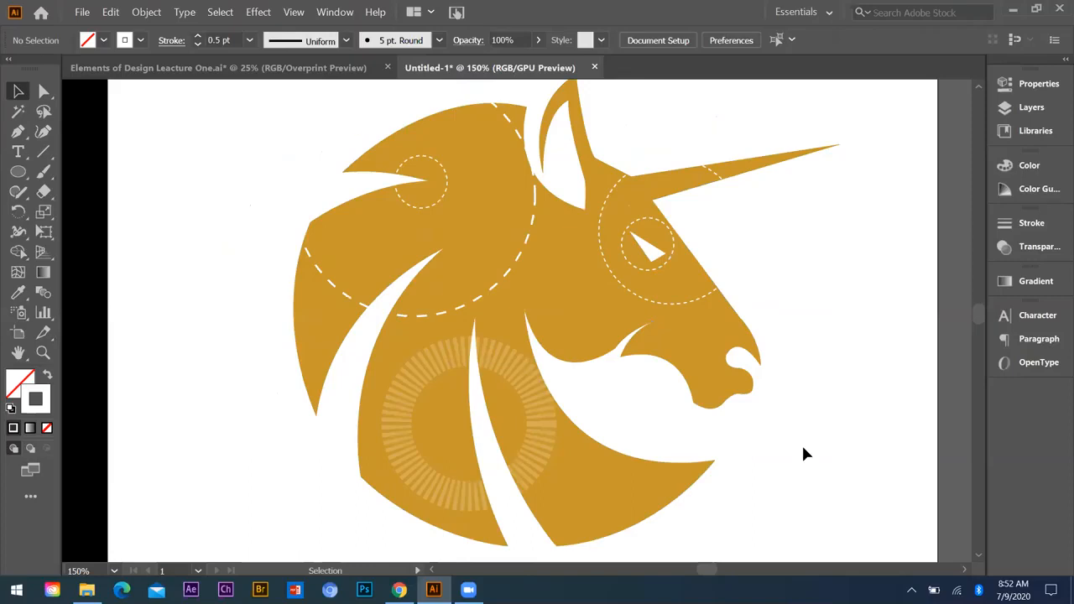
scroll(805, 501, down, 3)
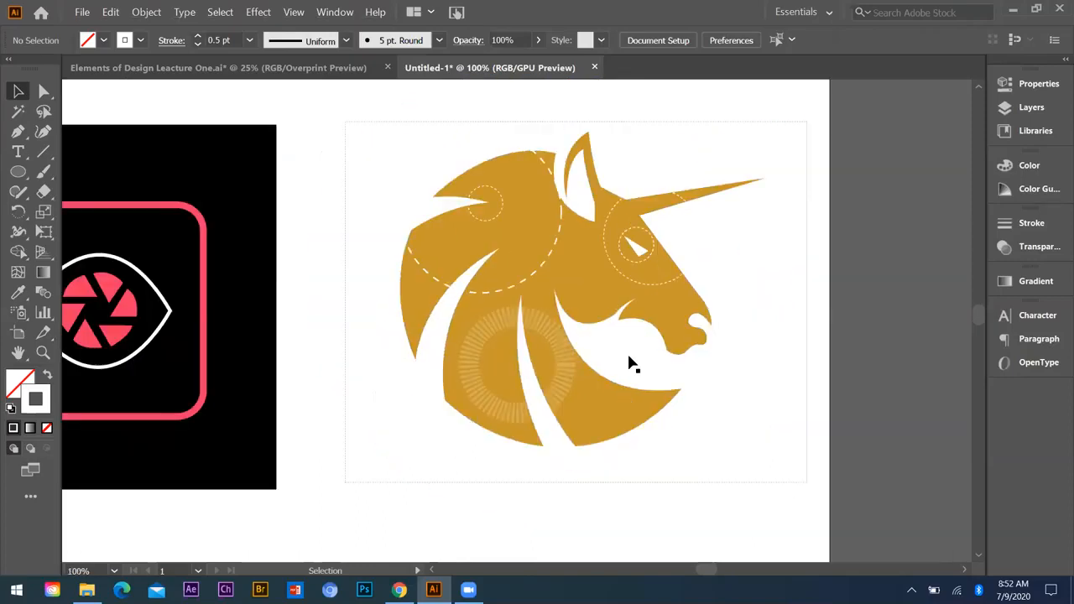
Step: Select the unicorn with all its dashed circles and move it slightly closer to the black logo square
key(a)
key(ctrl+a)
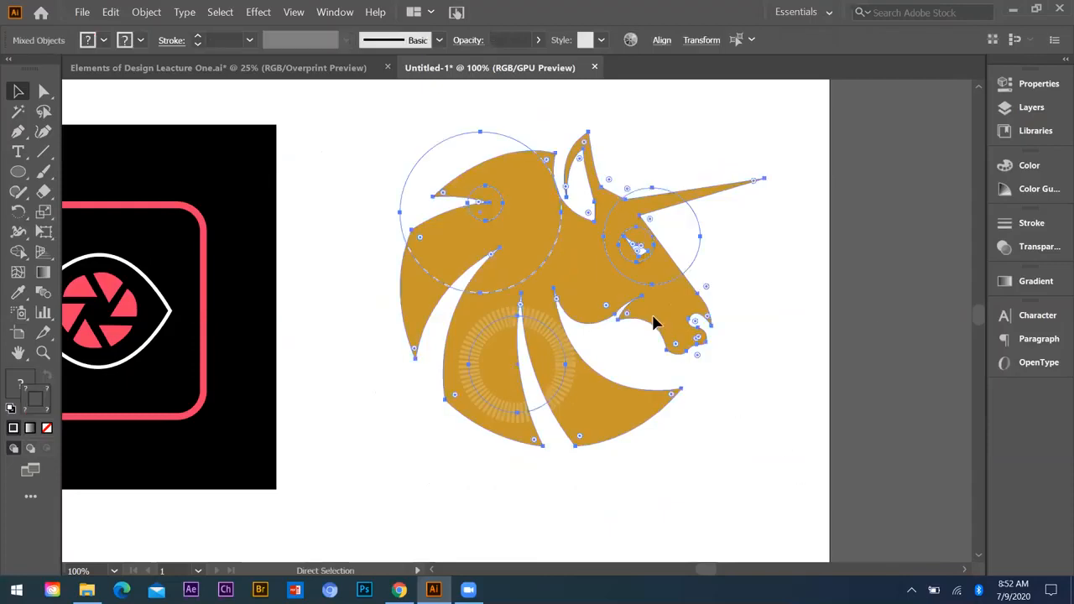
scroll(761, 380, down, 2)
drag(810, 457, 560, 255)
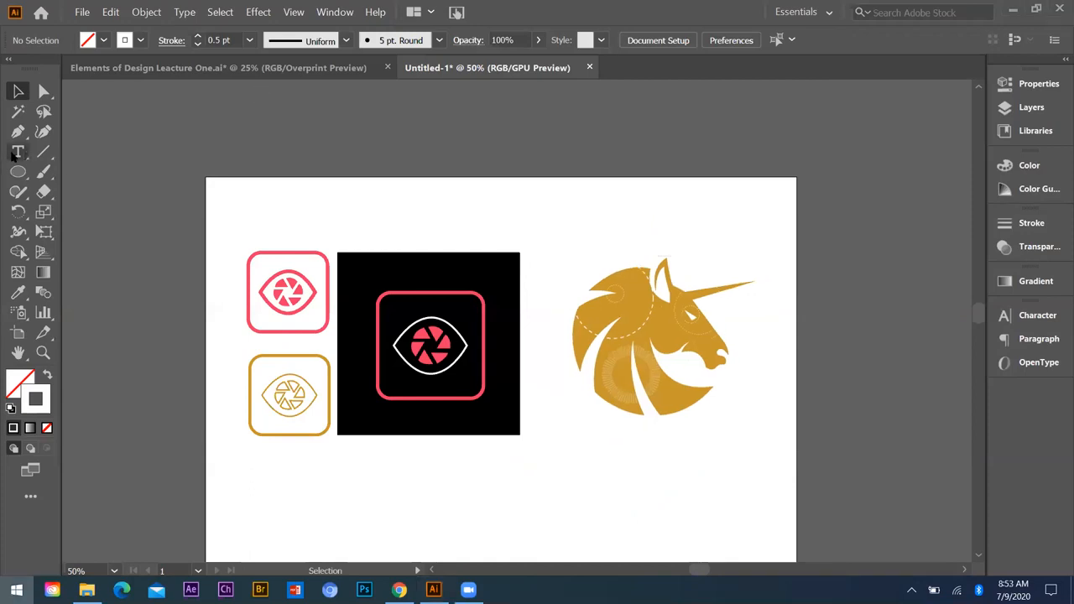
Step: Add the heading text "Process Work" above the pink camera-eye icon
key(super)
key(Escape)
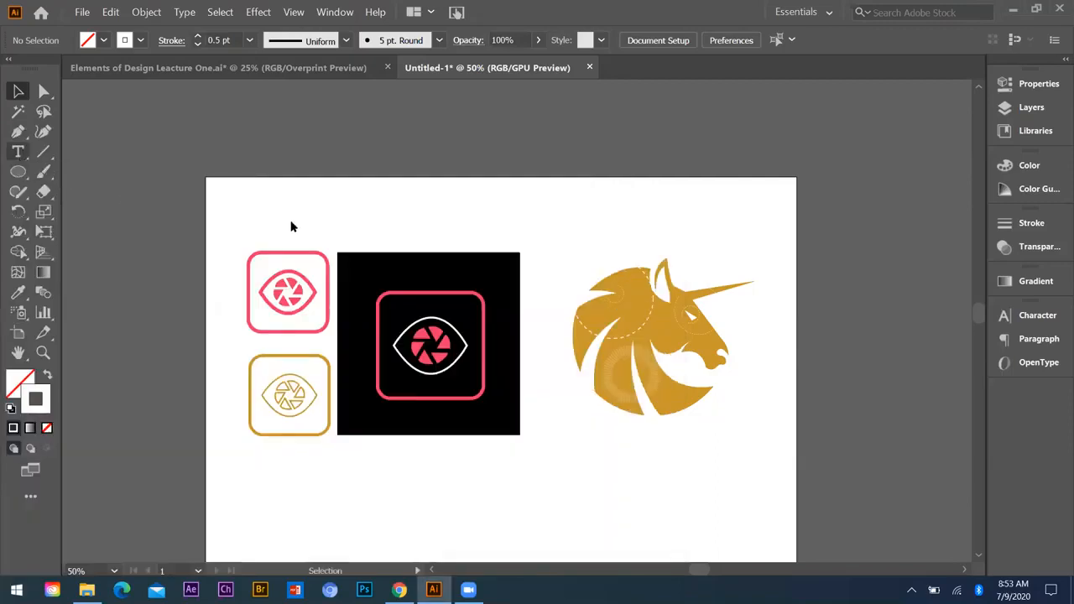
key(t)
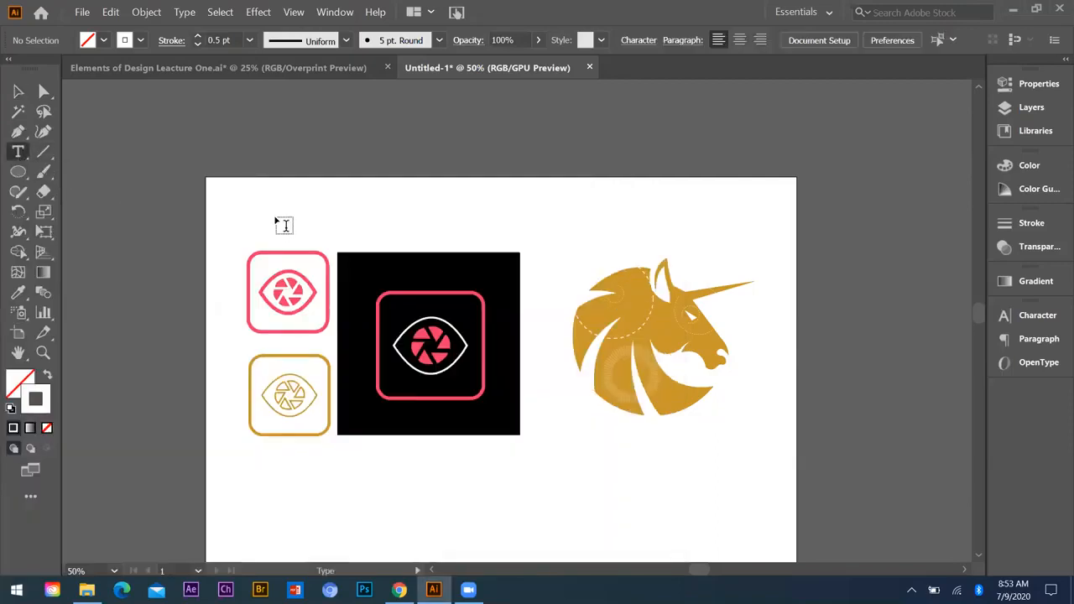
click(275, 209)
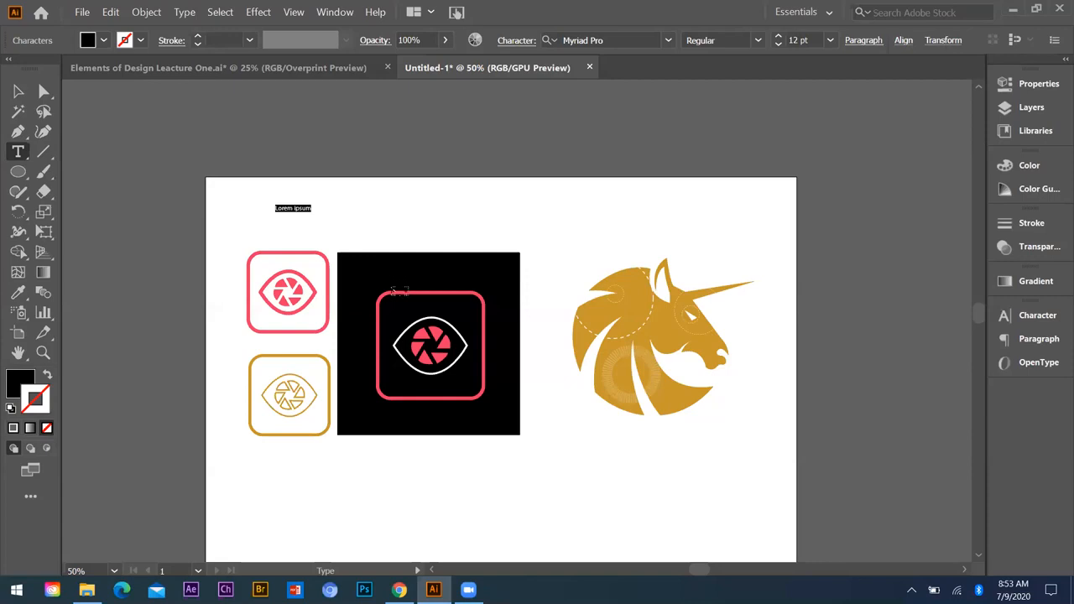
text(Process Work)
Step: Format the heading at 36 pt with "Process" in bold, and align it with the pink icon's left edge
key(ctrl+a)
key(ctrl+z)
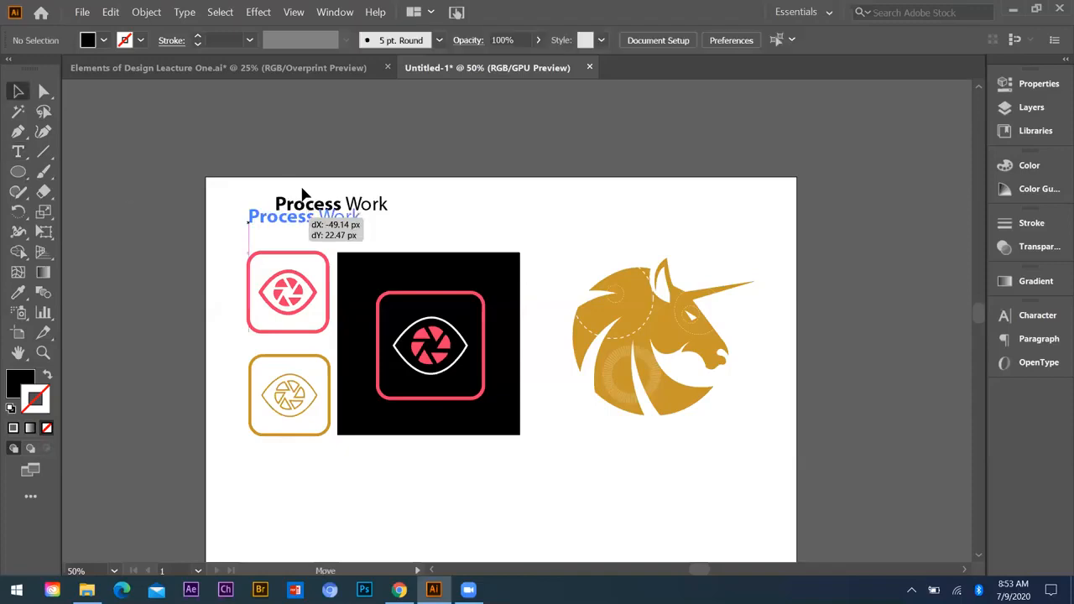
drag(276, 241, 275, 241)
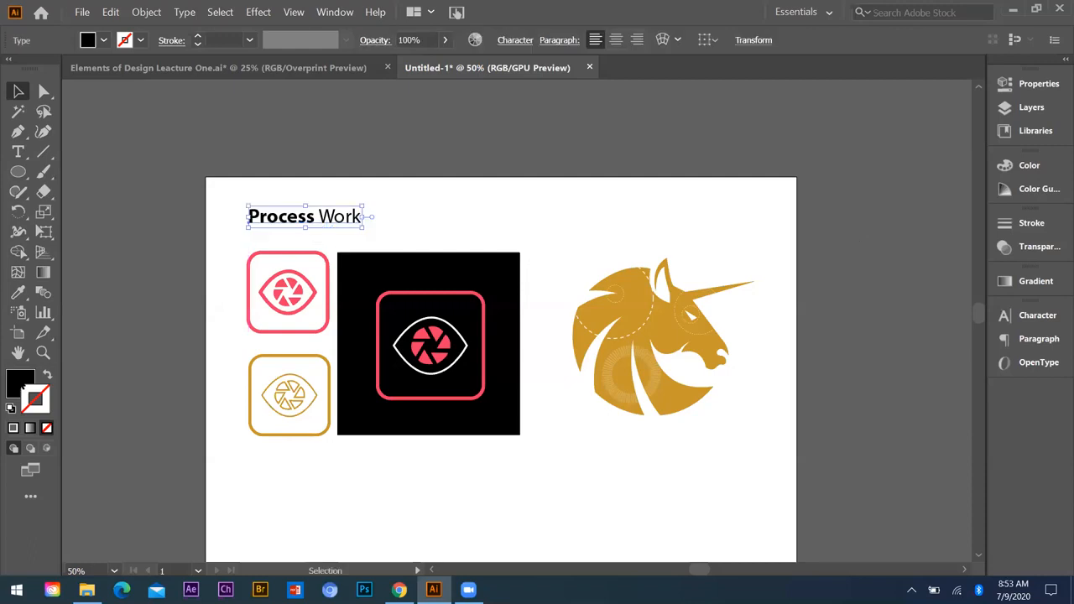
Step: Change the heading's fill color to grey 727272 and deselect it
click(545, 315)
scroll(333, 331, down, 1)
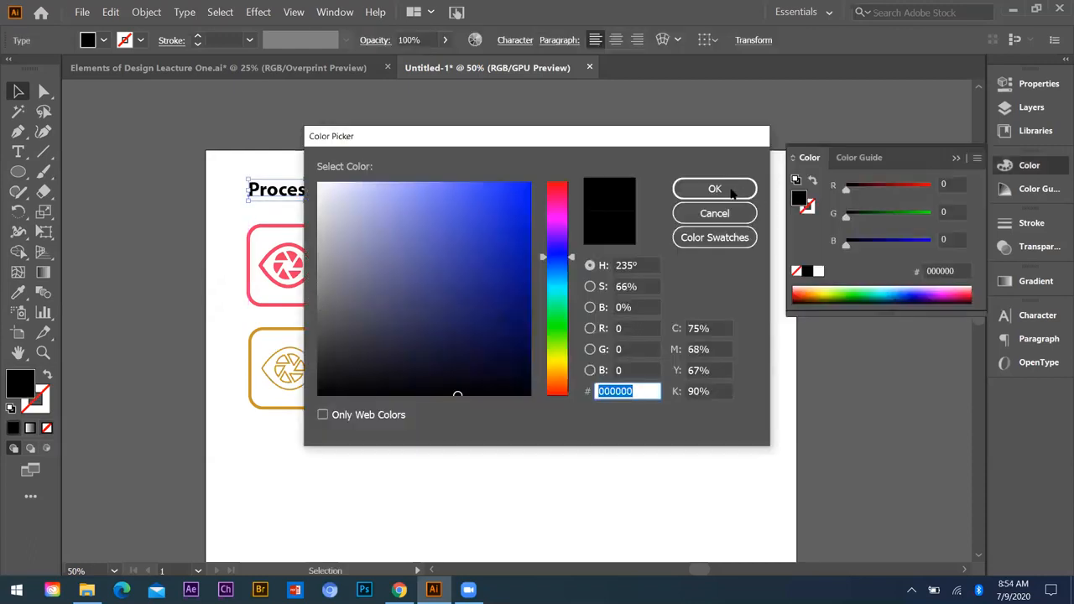
click(318, 299)
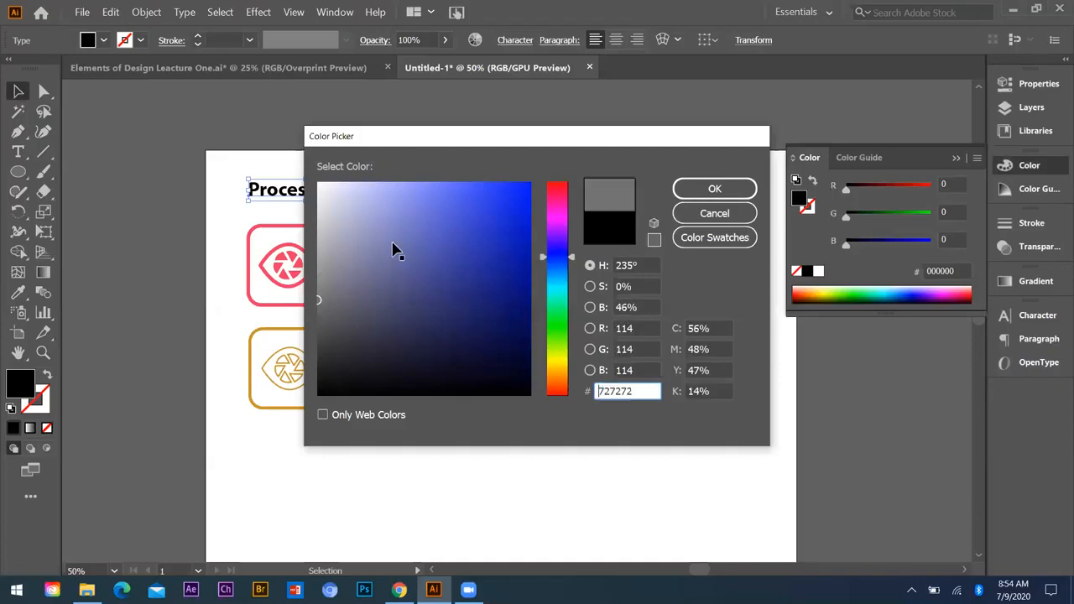
key(Return)
click(375, 450)
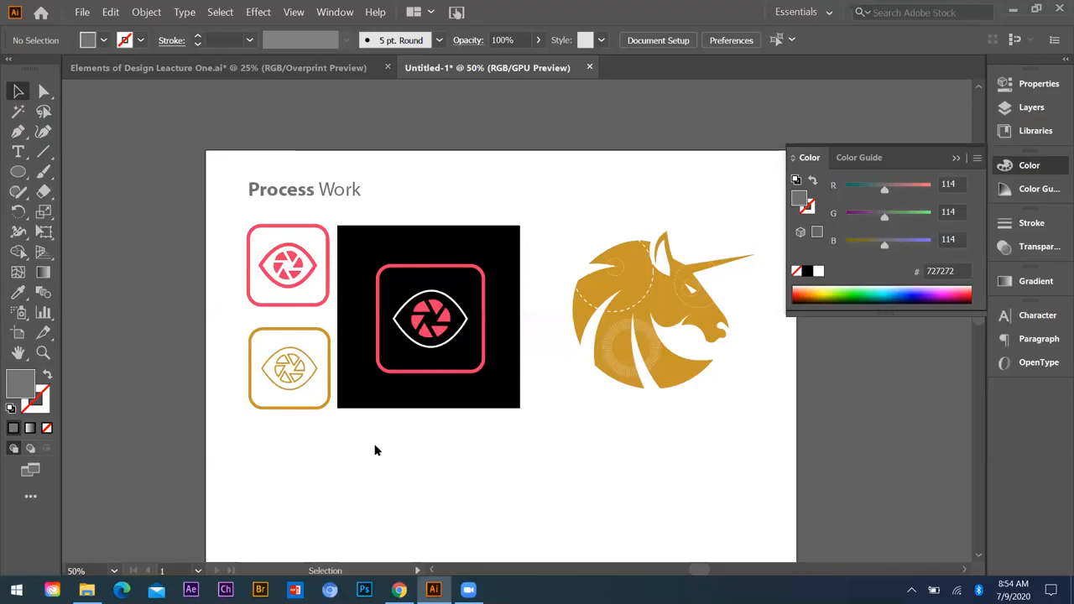
Step: Create a placeholder text area below the camera-eye logos, spanning from the gold icon to the black square's right edge
scroll(375, 450, down, 1)
key(t)
drag(251, 377, 521, 433)
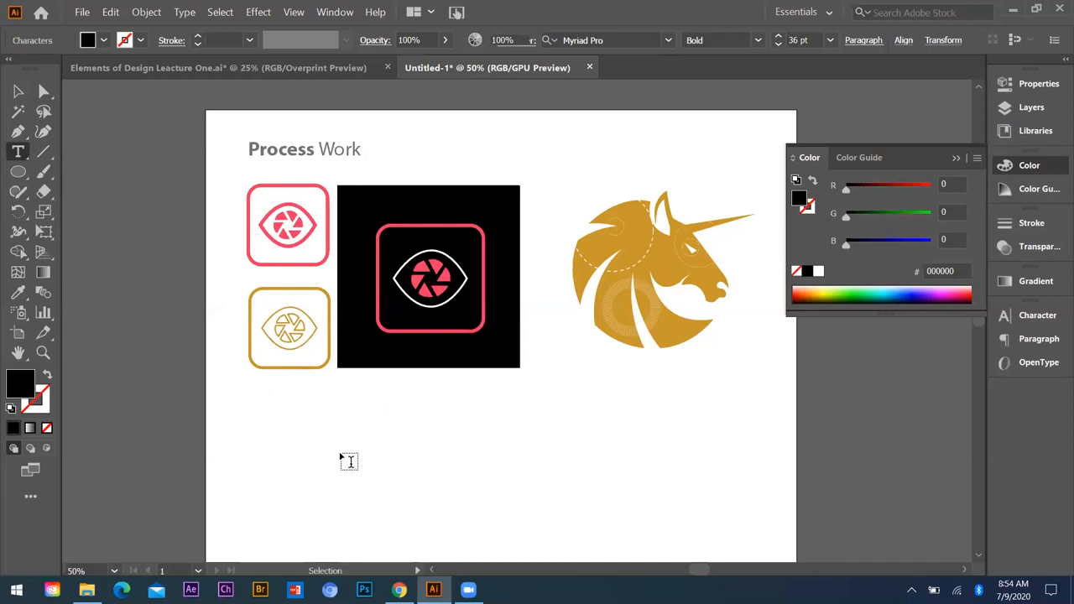
key(ctrl+z)
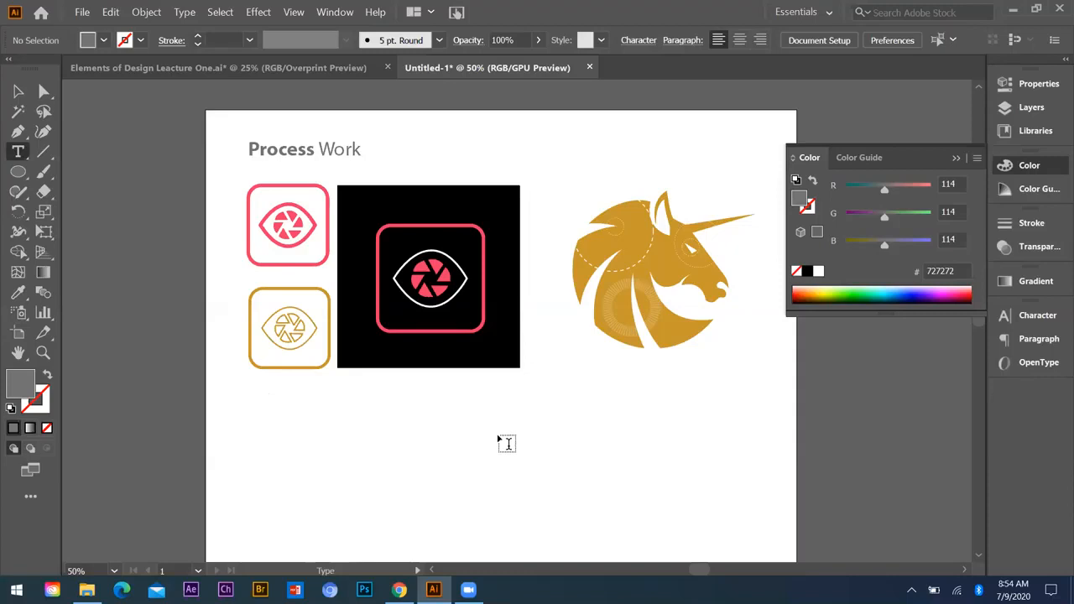
drag(521, 440, 249, 371)
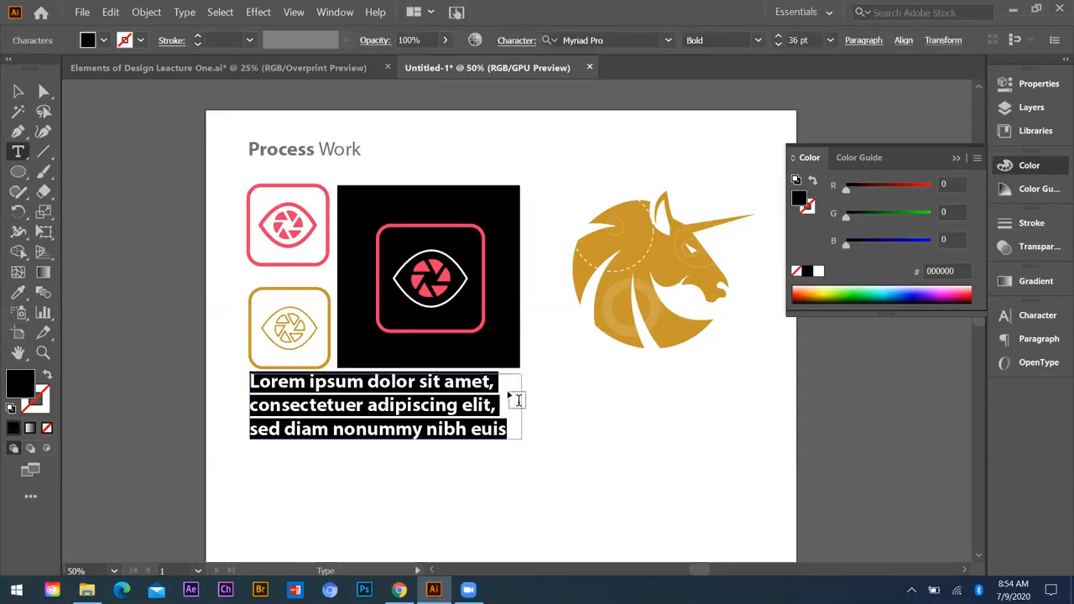
Step: Set the placeholder text to 12 pt in the Regular style
click(829, 39)
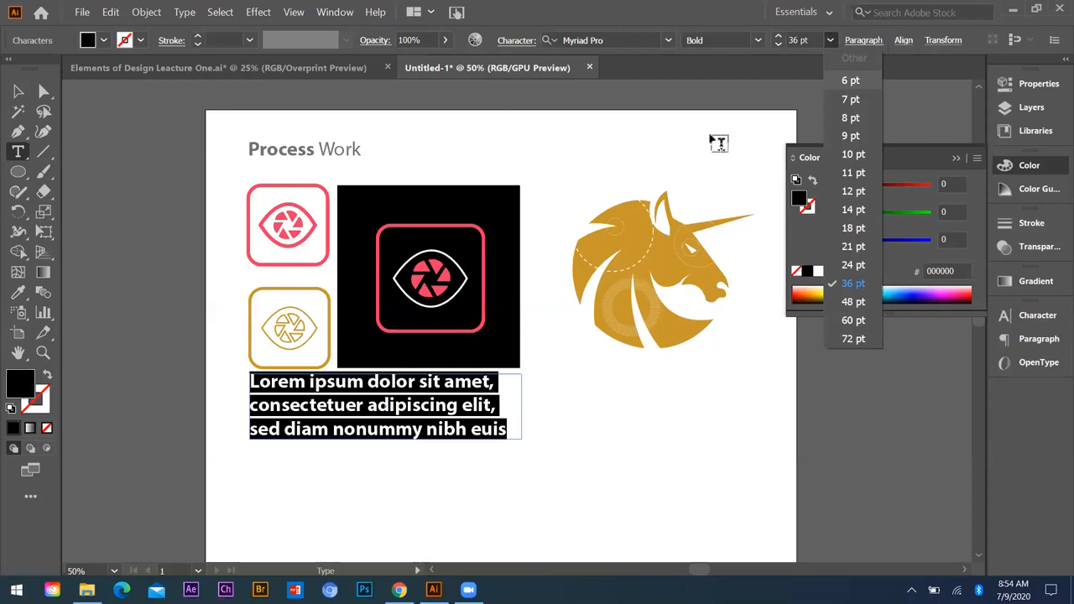
click(853, 191)
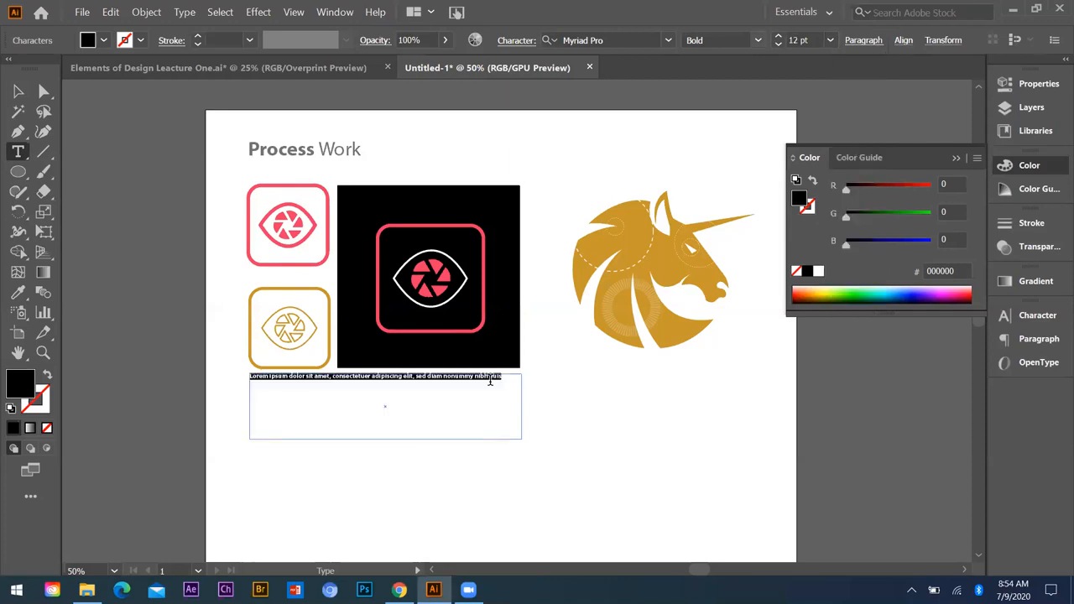
click(757, 41)
click(716, 133)
Step: Copy the placeholder sentence and paste it twice more at the end of the text area
drag(493, 378, 234, 386)
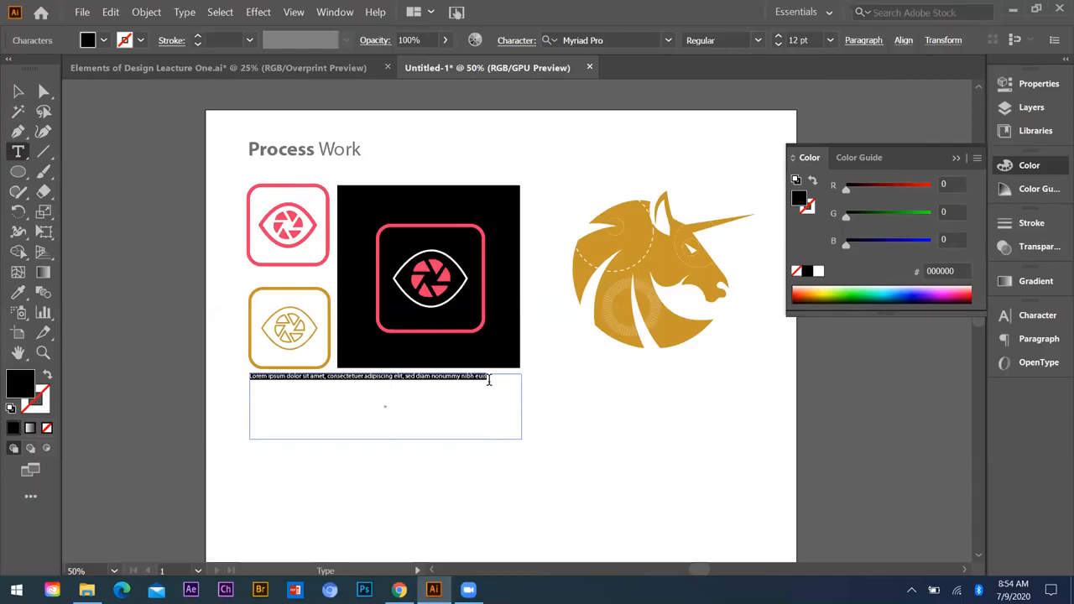
click(490, 379)
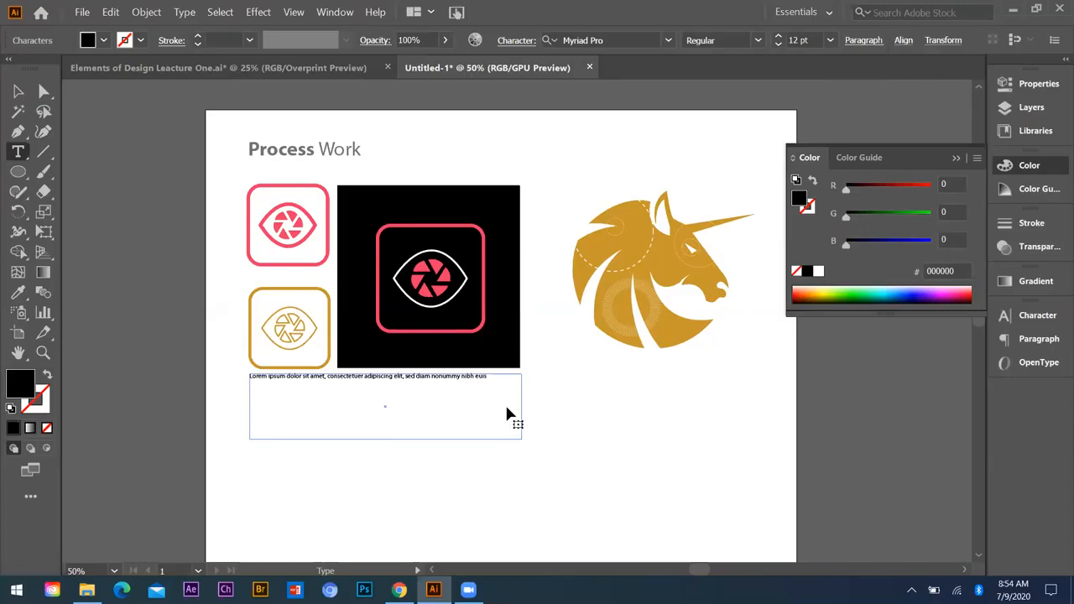
key(Escape)
key(ctrl+v)
key(ctrl+v)
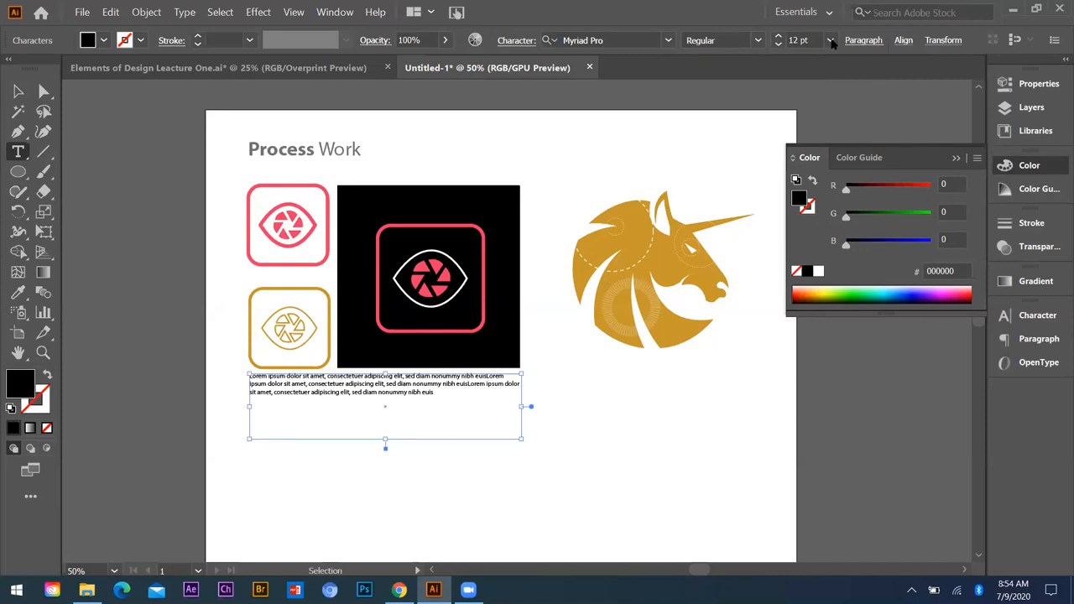
Step: Increase the font size of the whole placeholder paragraph by one increment and deselect it
key(ctrl+a)
key(ctrl+shift+period)
key(Escape)
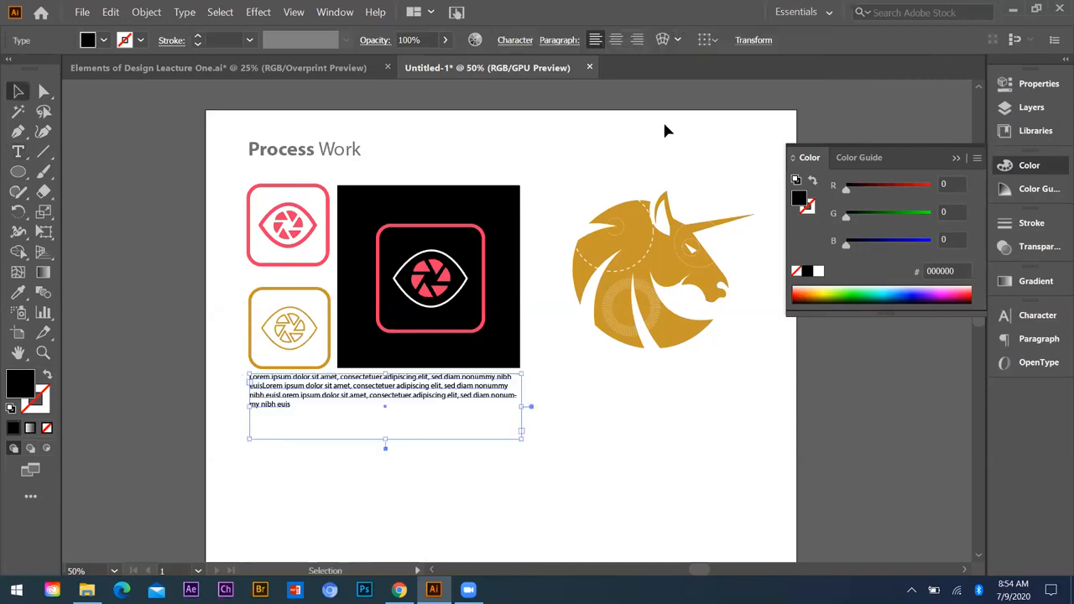
click(668, 127)
scroll(677, 126, down, 1)
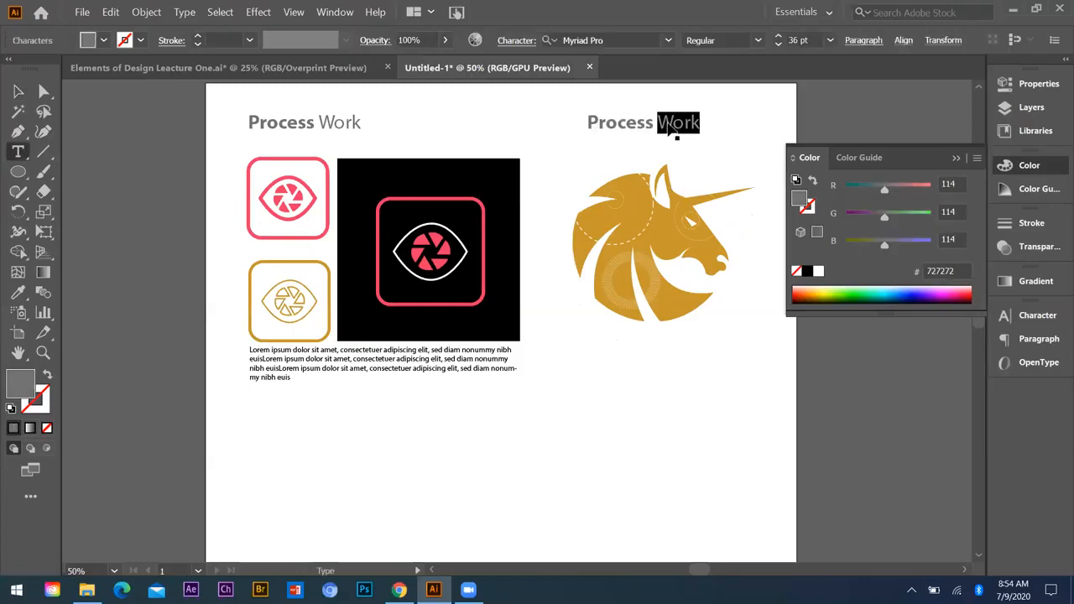
Step: Place one copy of the "Process Work" heading above the unicorn and another directly below it
key(Escape)
click(686, 333)
drag(588, 128, 602, 346)
key(t)
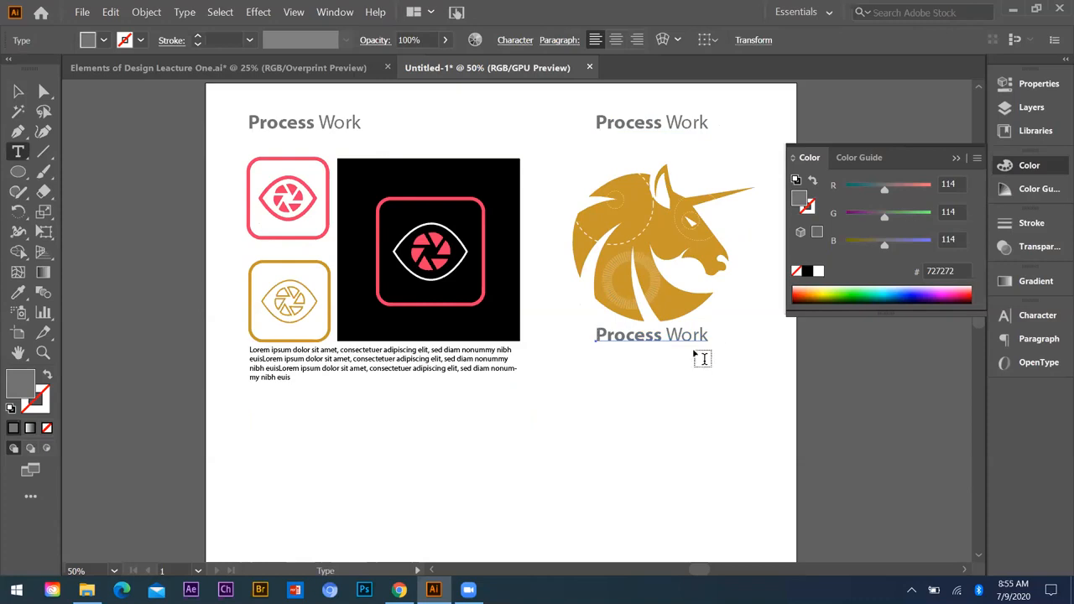
Step: Replace the text of the heading copy below the unicorn with "Horse Design"
key(ctrl+a)
text(Horse)
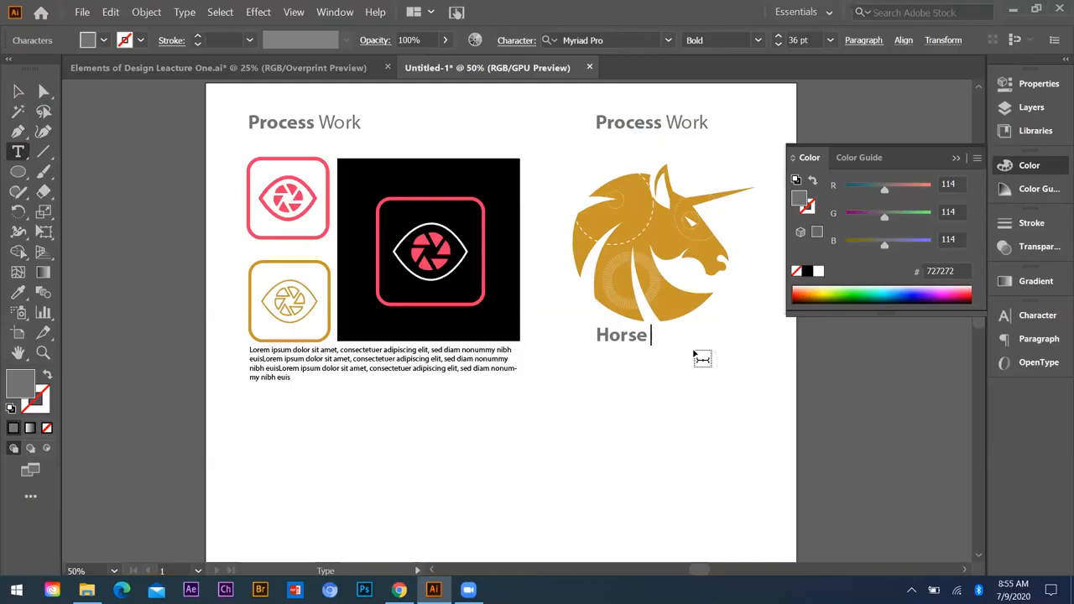
text( Design)
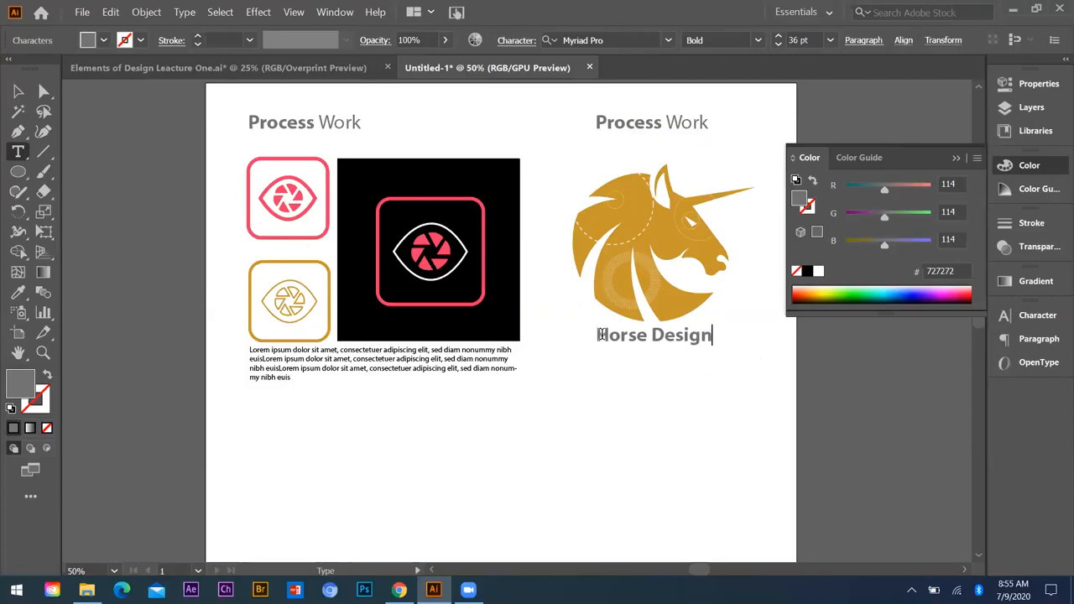
Step: Enlarge only the letter "o" in "Horse" to 48 pt
key(ctrl+a)
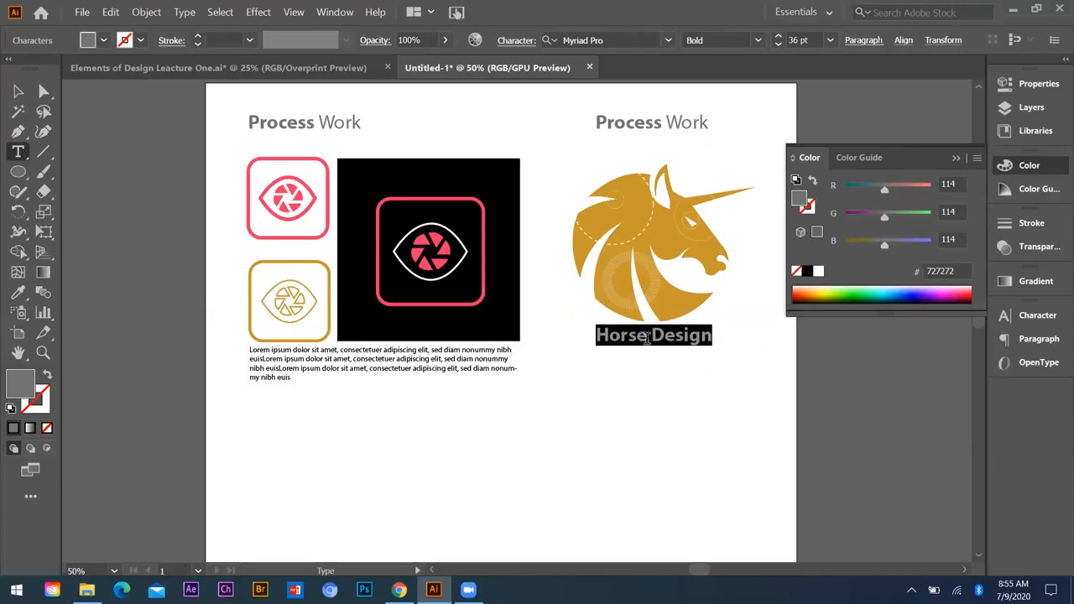
drag(615, 336, 610, 337)
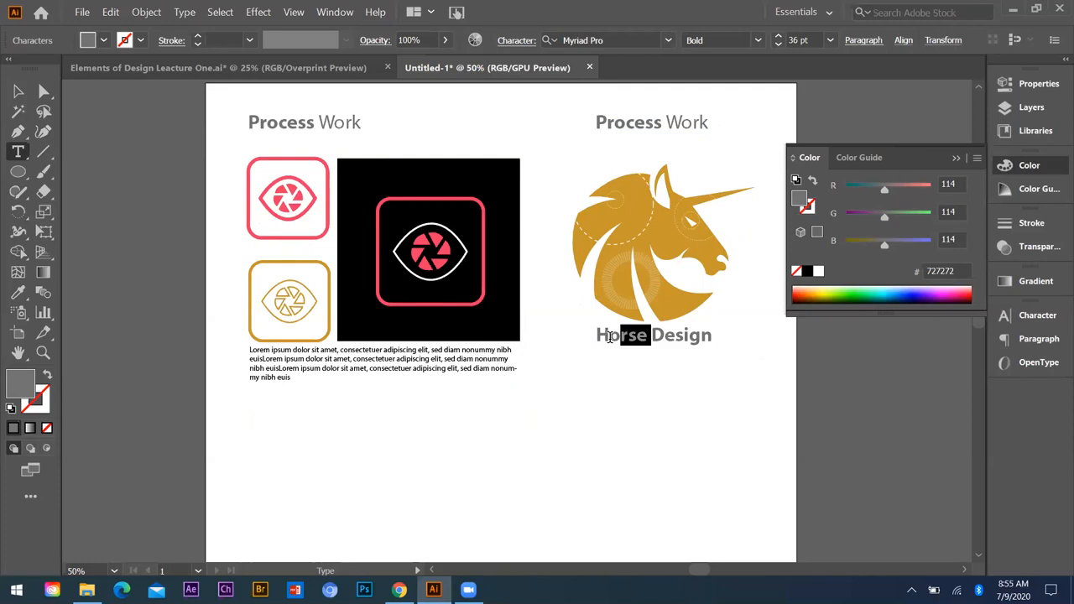
click(829, 40)
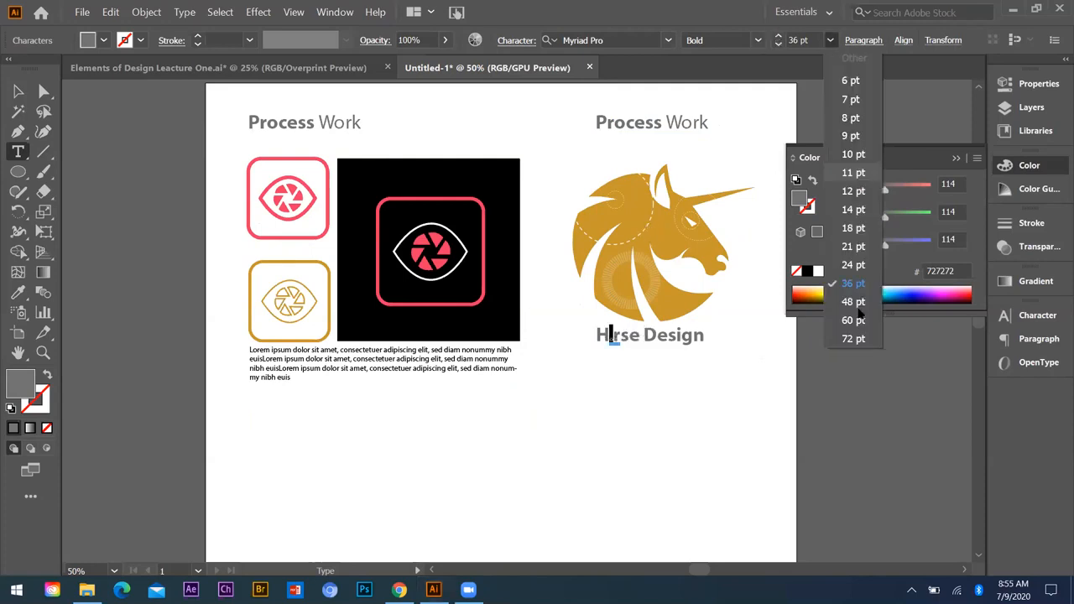
key(Down)
key(Return)
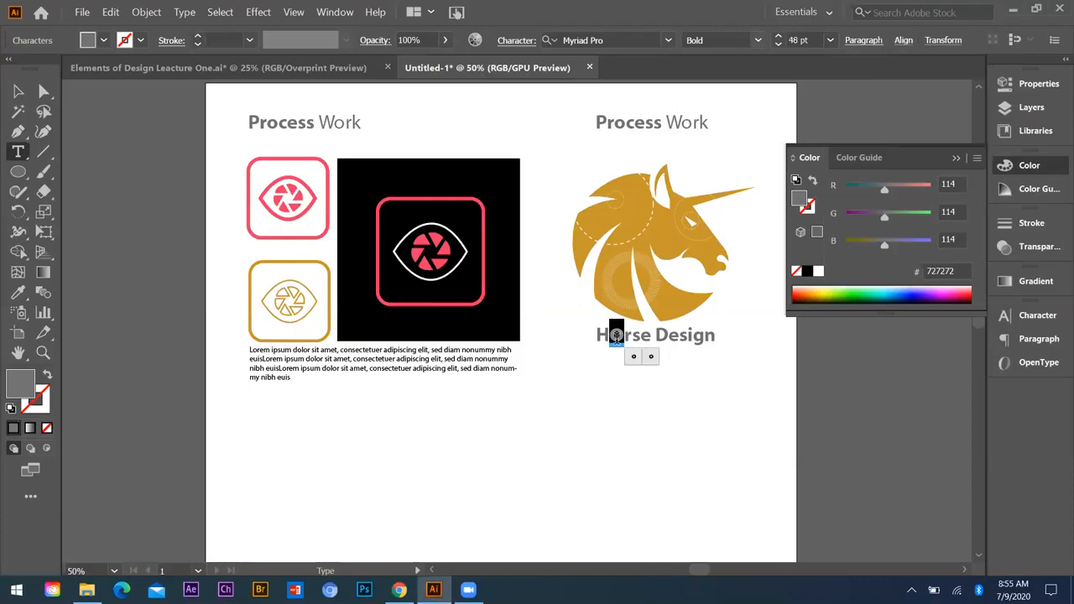
Step: Change the whole "Horse Design" caption to the Regular font style
key(ctrl+a)
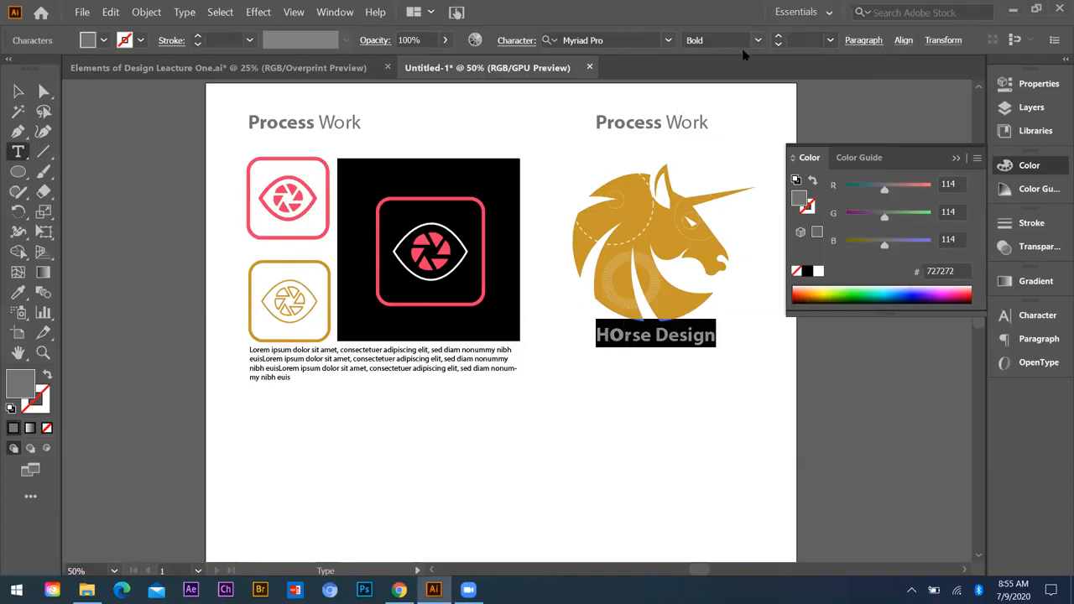
click(758, 41)
click(719, 134)
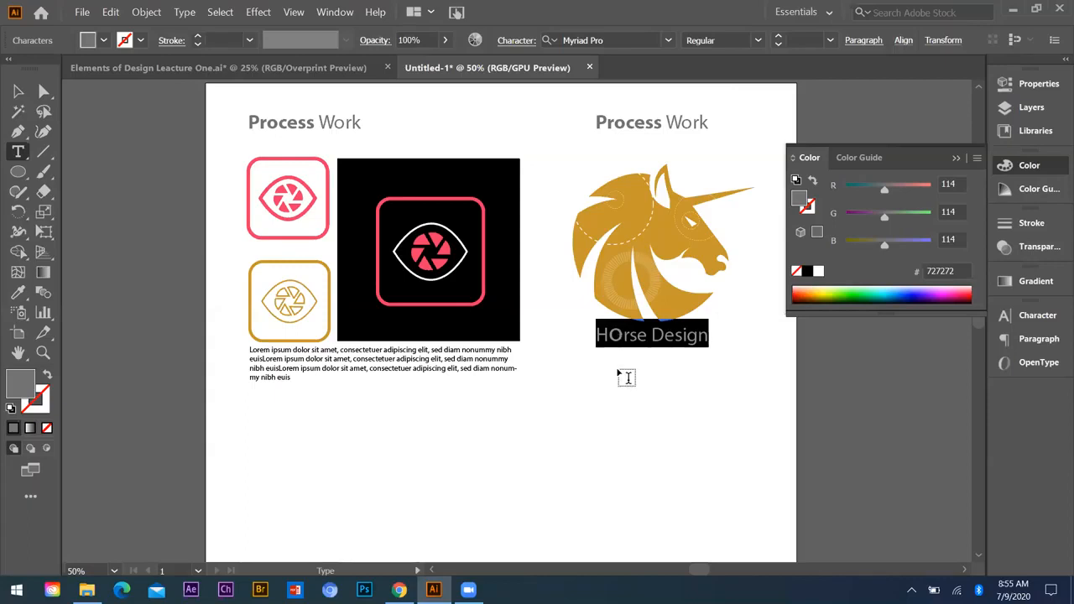
Step: Change only the letter "O" in the "Horse Design" caption to the Bold font style
double_click(617, 335)
key(ctrl+shift+a)
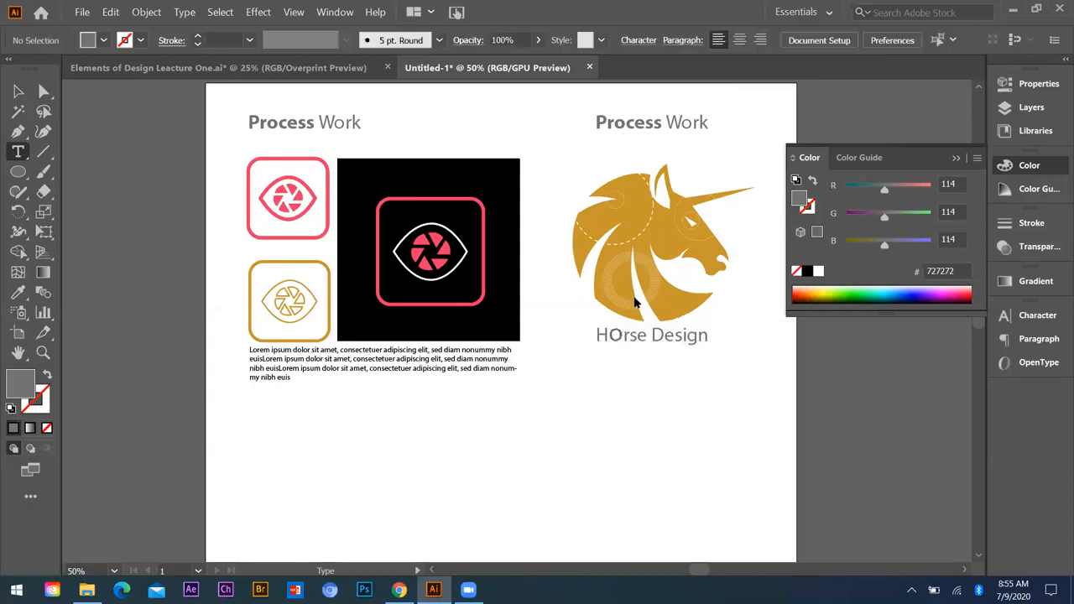
drag(607, 335, 623, 334)
click(757, 40)
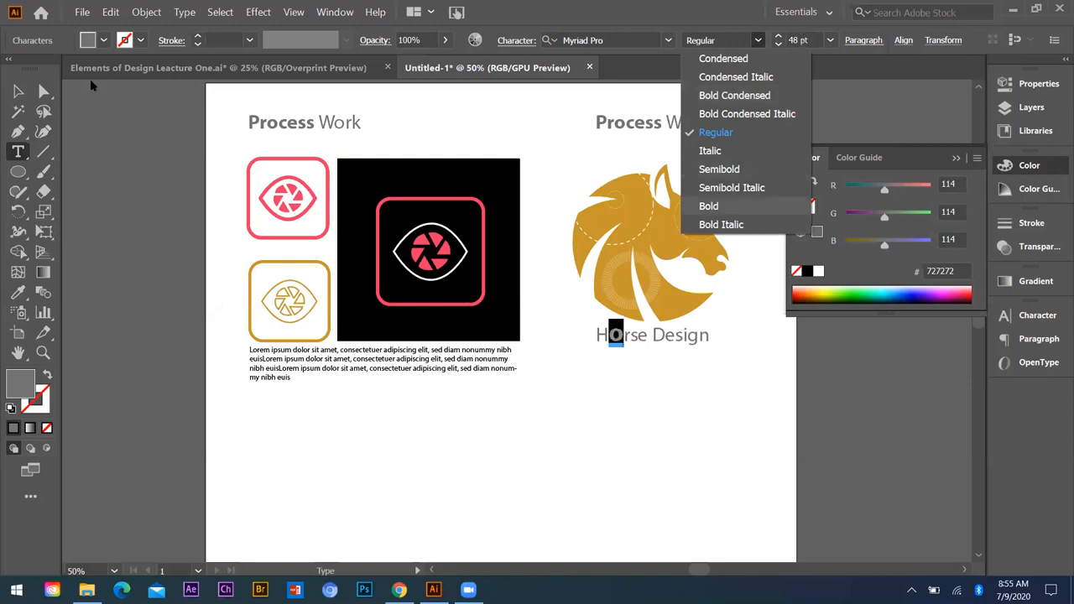
click(709, 206)
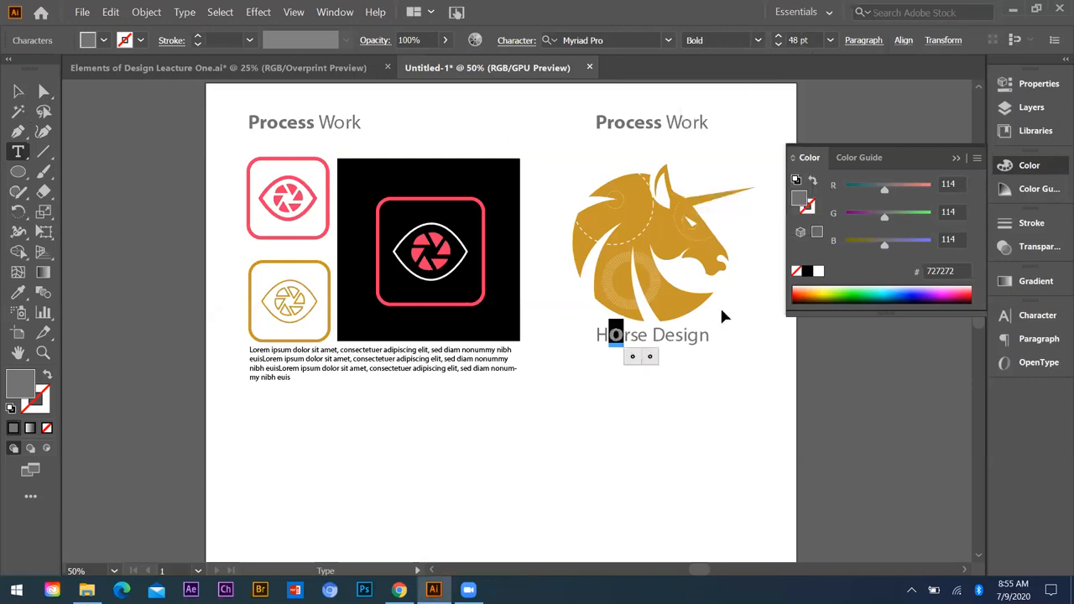
key(Escape)
click(574, 255)
Step: Move the unicorn with its caption below the placeholder text and place its "Process Work" heading just above it
scroll(575, 255, down, 1)
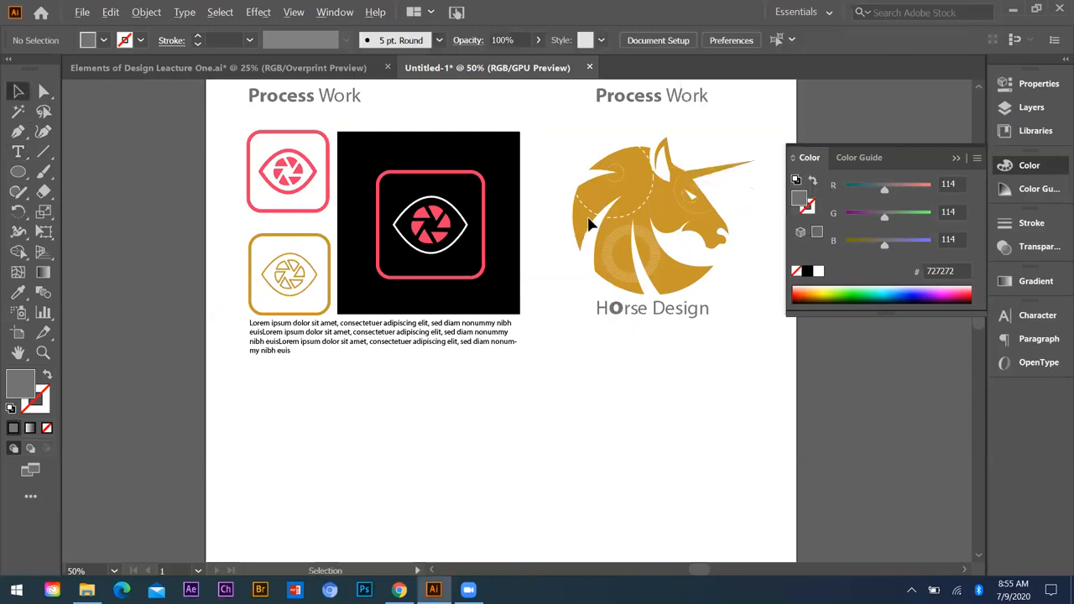
scroll(703, 313, down, 1)
scroll(703, 308, down, 1)
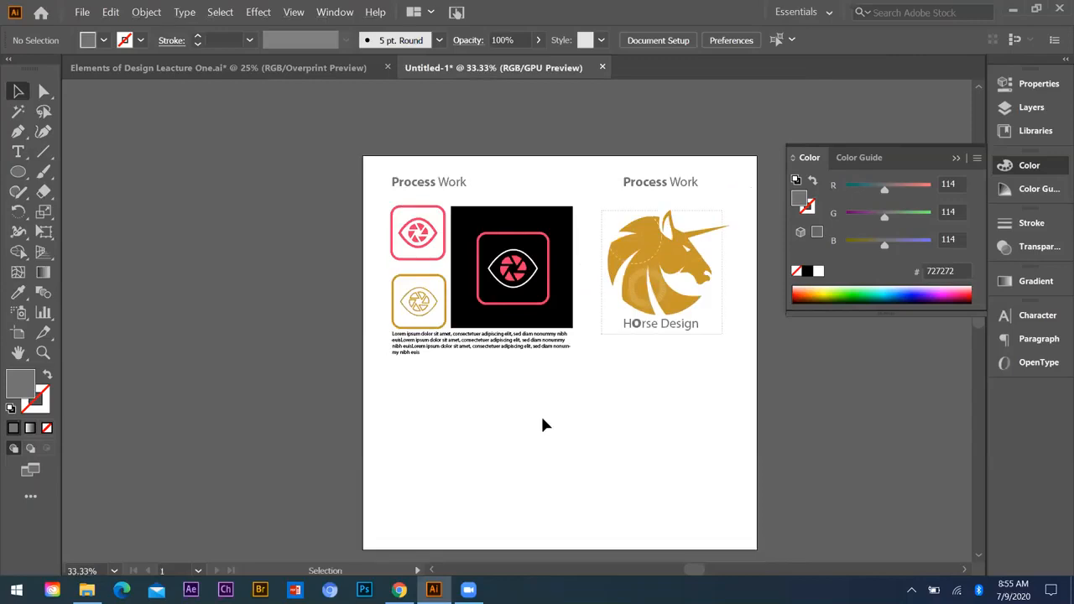
drag(671, 277, 566, 347)
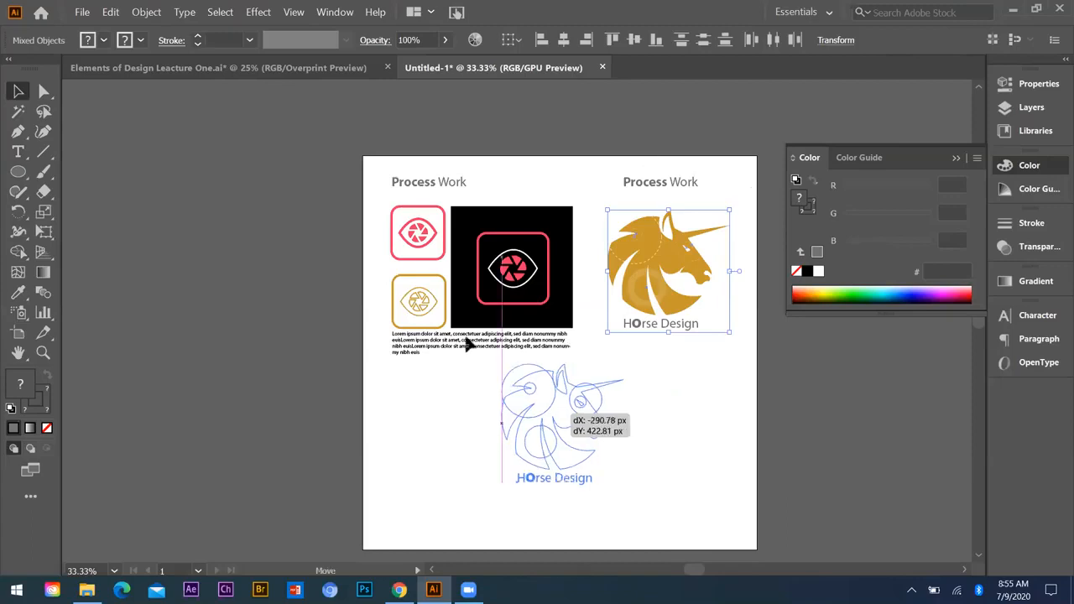
drag(465, 338, 492, 453)
scroll(587, 336, down, 1)
drag(662, 156, 484, 345)
click(624, 361)
scroll(489, 402, up, 1)
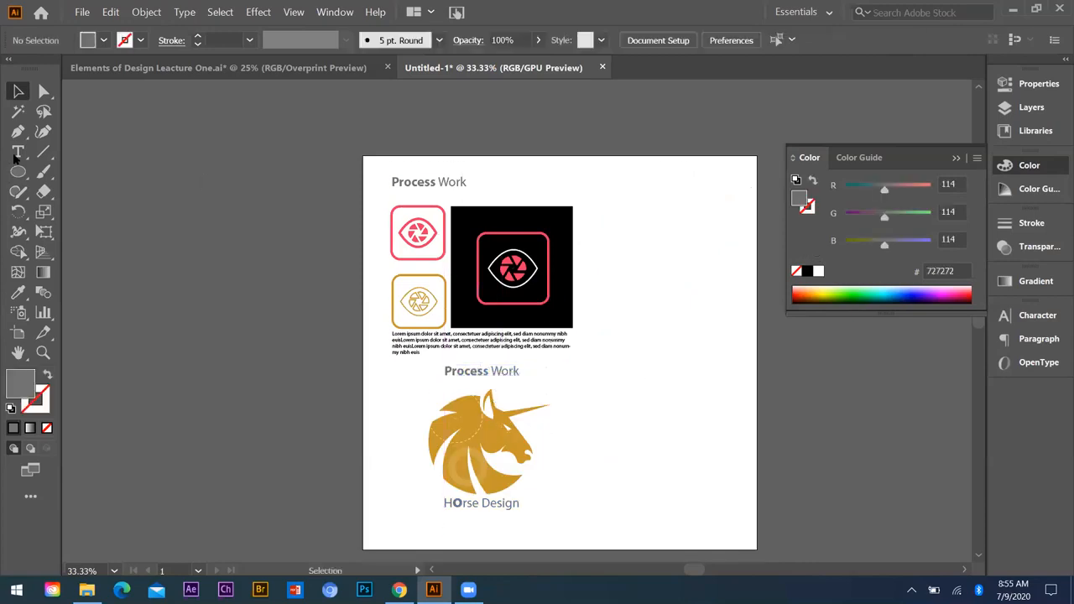
Step: Draw a divider path with the Pen tool, about 638 px from the artboard's left edge below the placeholder text and then up to the top edge
key(t)
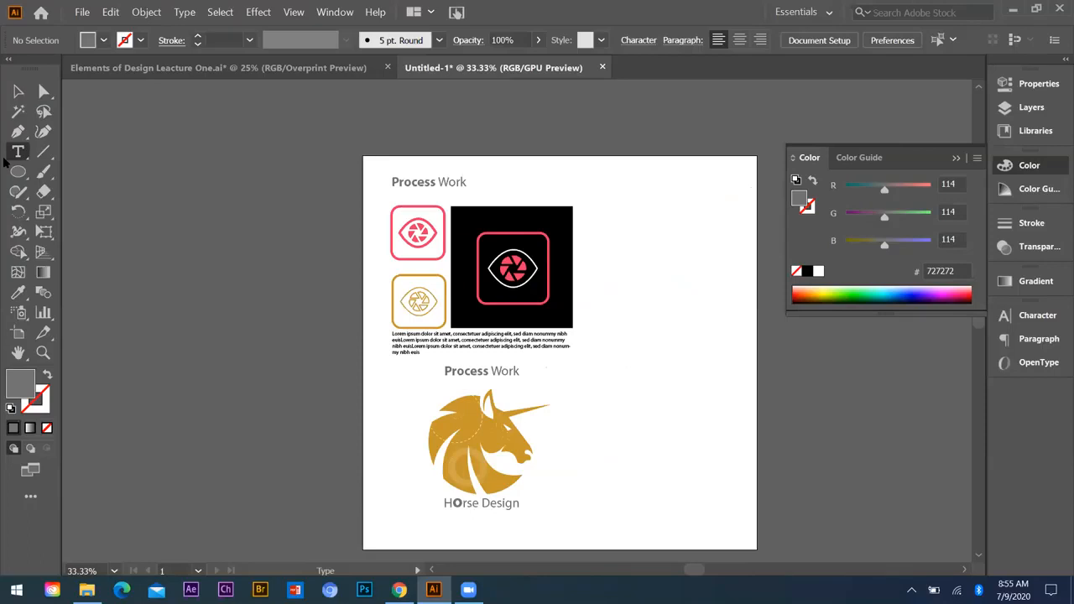
scroll(7, 164, down, 1)
click(17, 131)
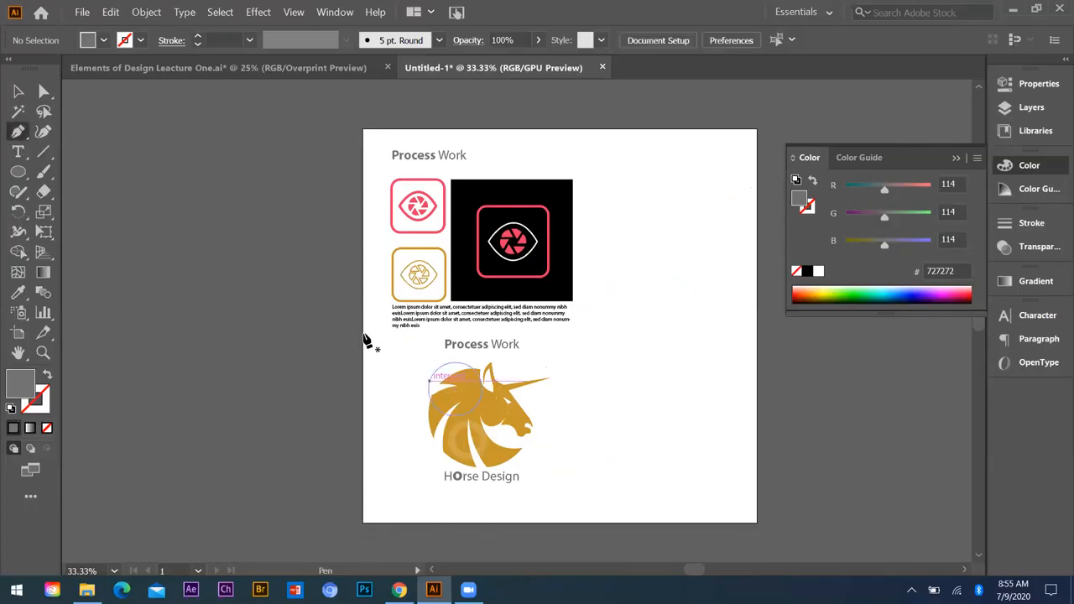
click(364, 334)
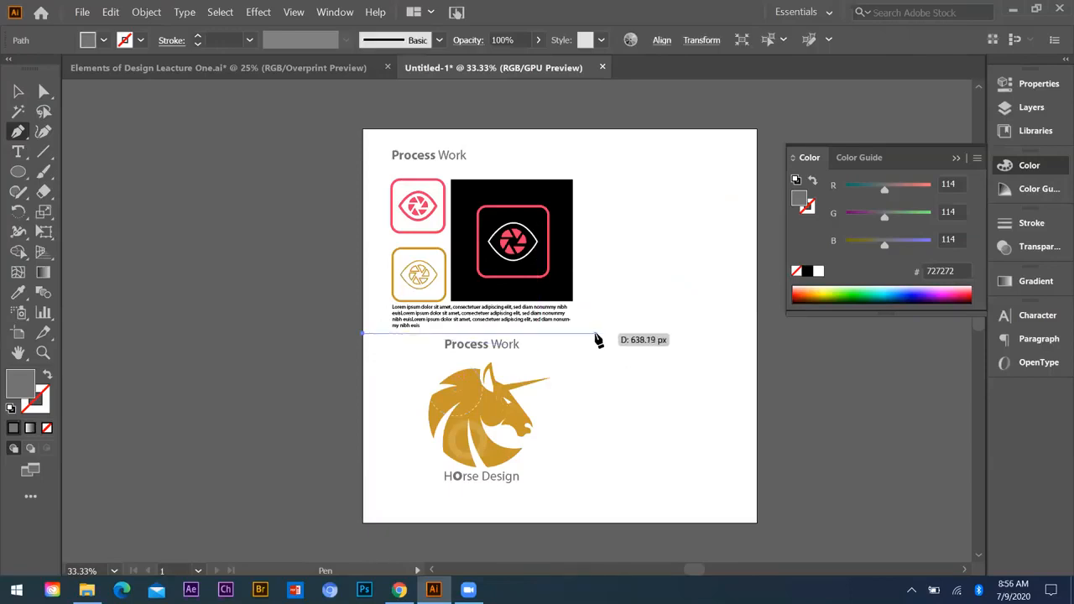
click(595, 334)
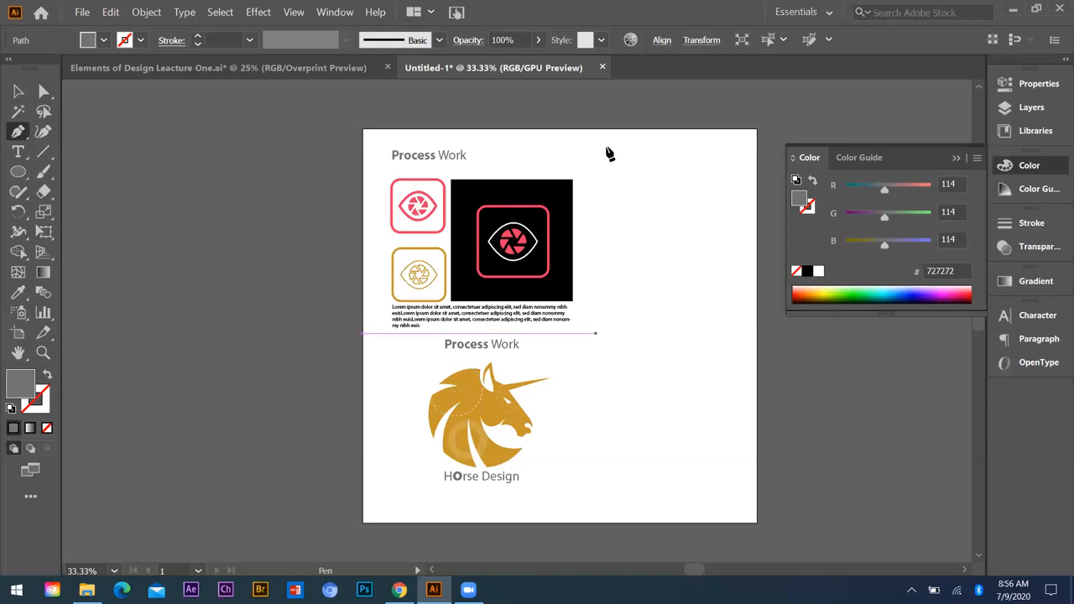
click(595, 130)
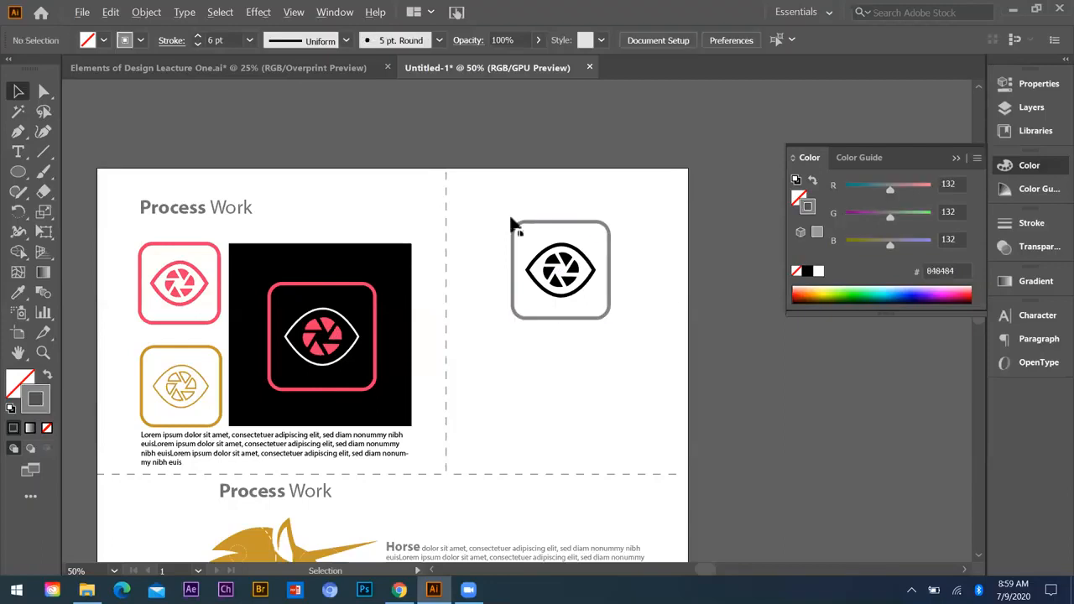
Step: Recolour the eye outline of the single camera-eye logo by sampling the grey stroke of its rounded frame
scroll(511, 219, up, 3)
click(510, 220)
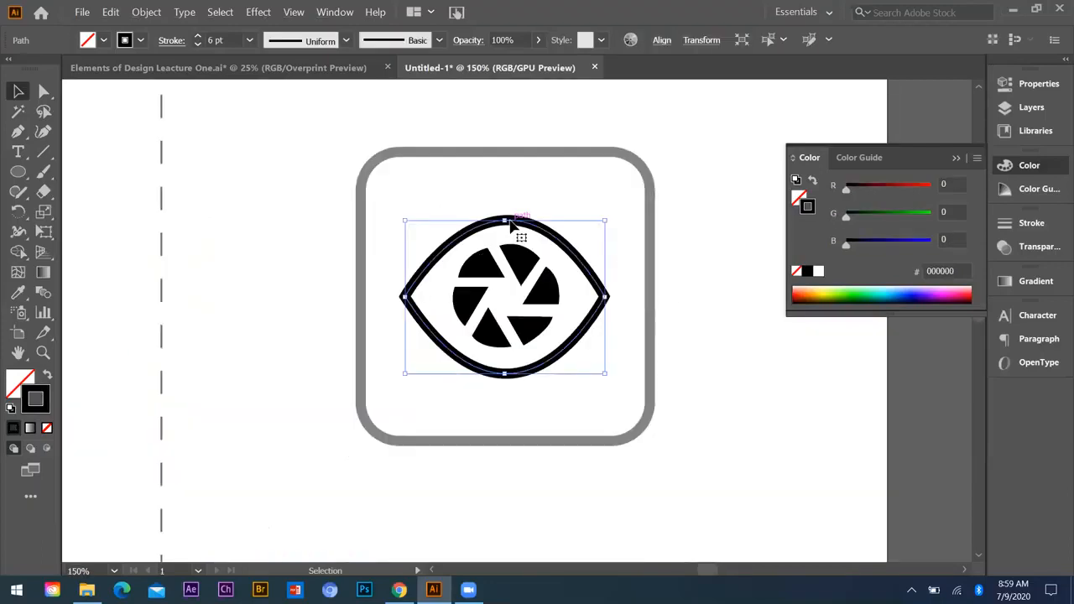
key(i)
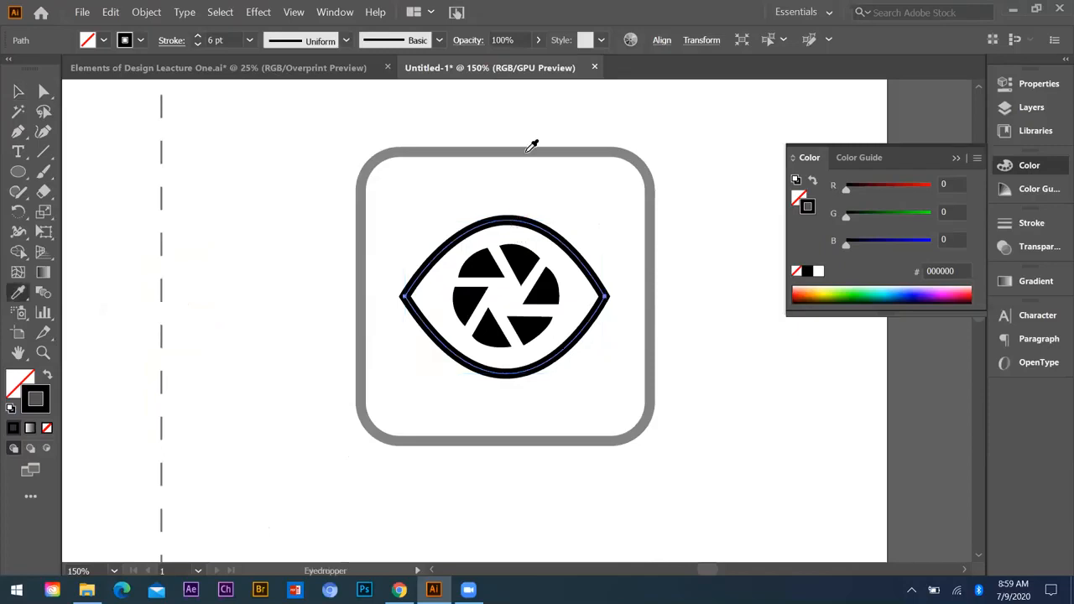
click(531, 146)
key(ctrl+shift+a)
key(v)
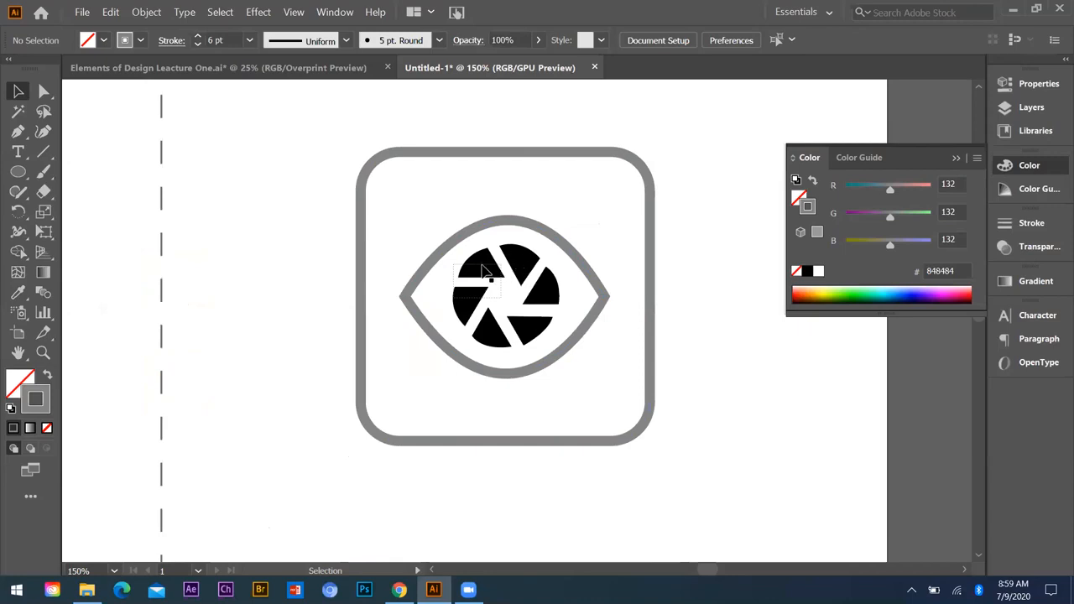
Step: Select all the black aperture blades inside the eye and group them
click(465, 313)
shift+click(510, 343)
shift+click(549, 301)
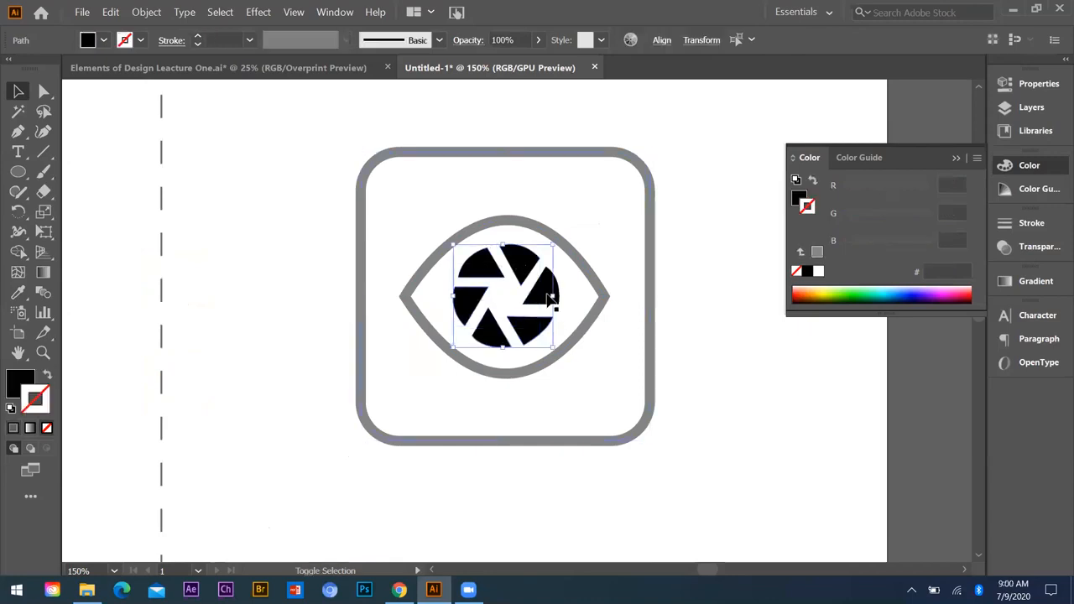
shift+click(547, 296)
key(ctrl+g)
key(ctrl+shift+a)
Step: Fill the grouped aperture blades with the darker grey 6D6A6B
click(522, 267)
key(i)
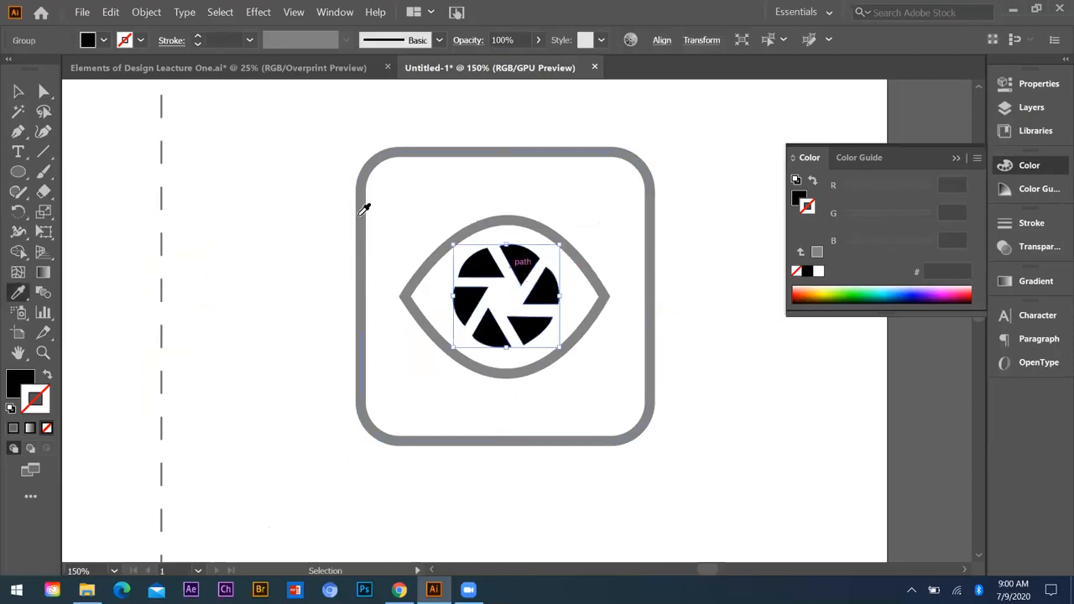
click(21, 387)
shift+click(360, 394)
double_click(12, 391)
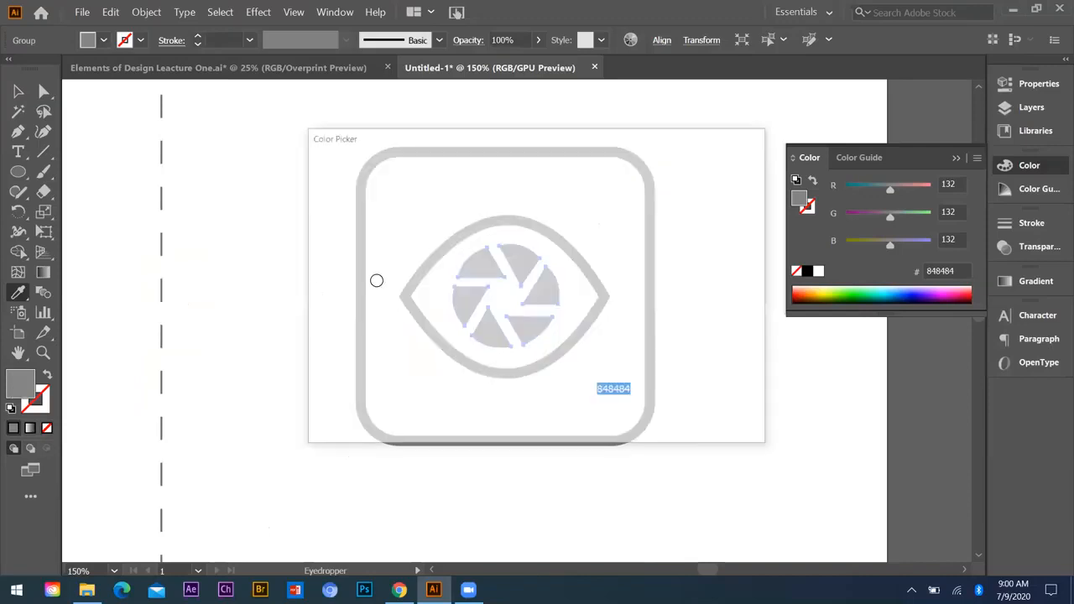
click(322, 304)
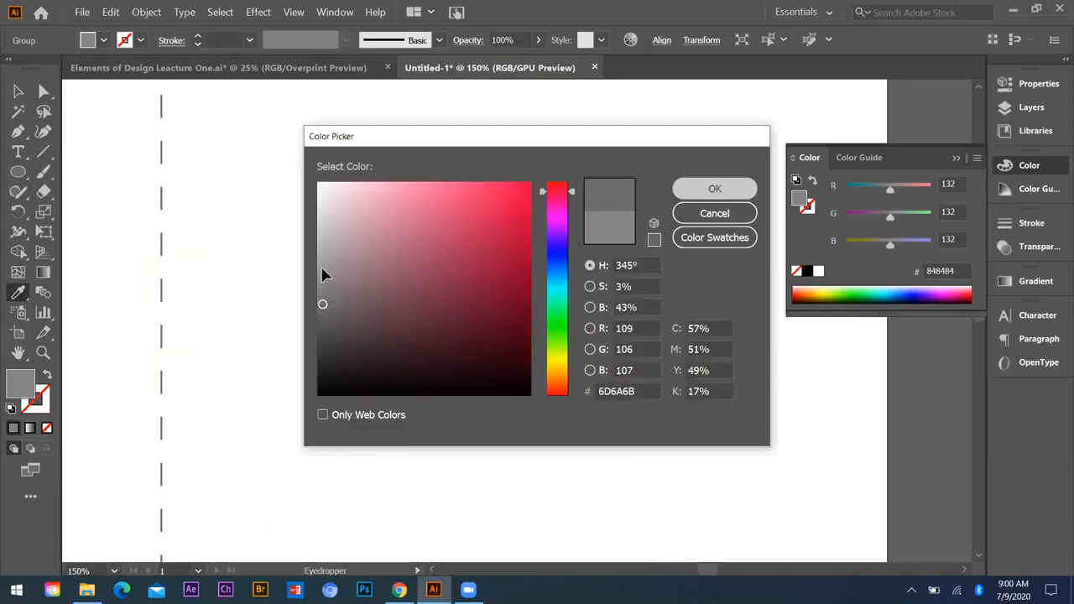
key(Return)
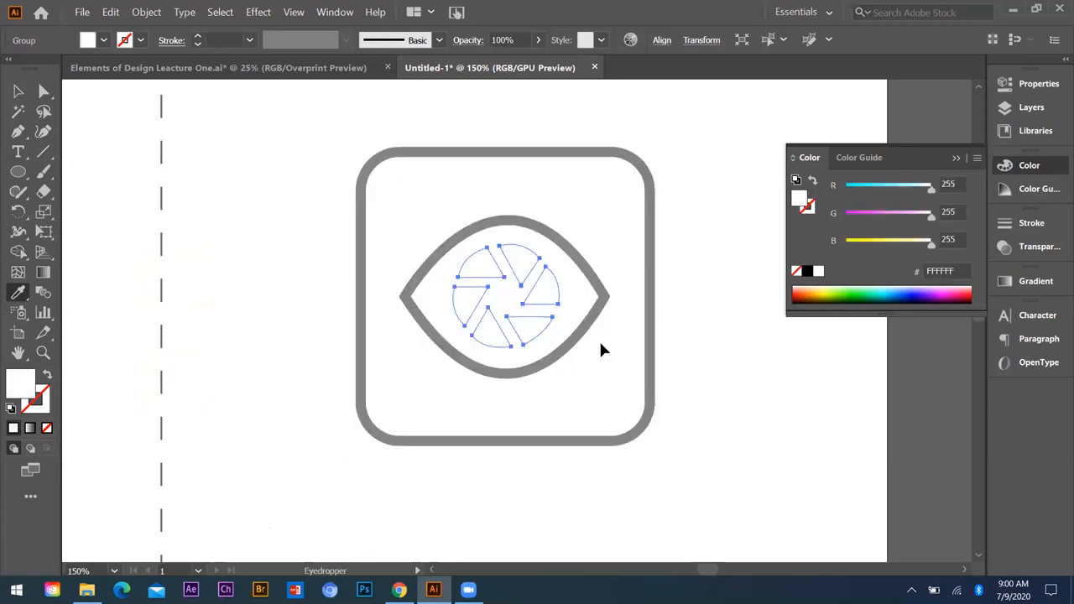
key(v)
click(273, 419)
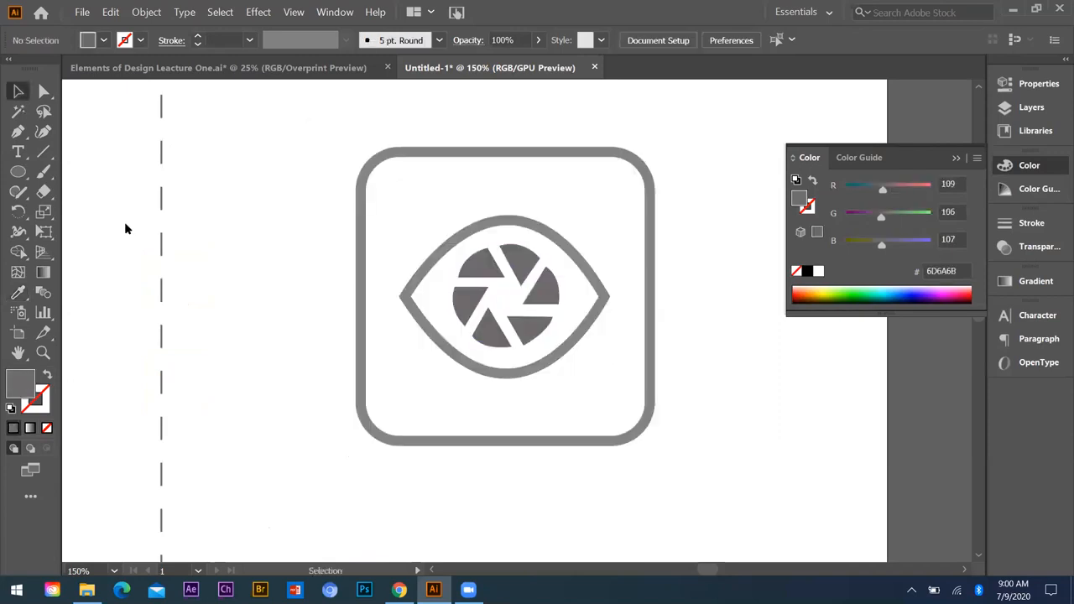
Step: Add an area of placeholder text below the grey camera-eye logo, in Myriad Pro Regular at 21 pt
key(t)
key(ctrl+minus)
key(ctrl+minus)
key(ctrl+minus)
drag(488, 377, 669, 458)
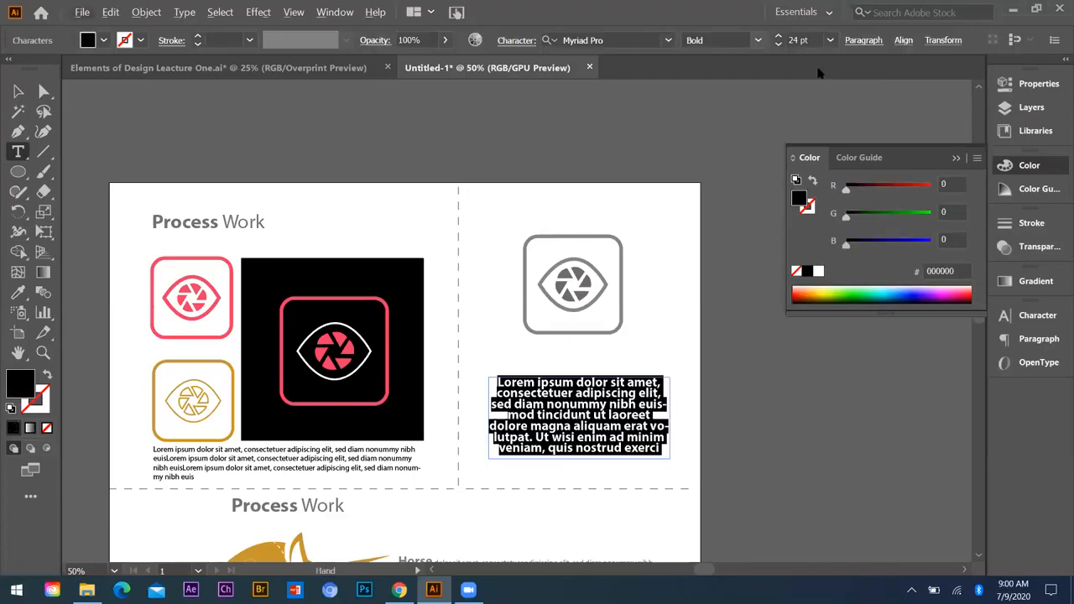
click(757, 40)
click(716, 131)
click(830, 41)
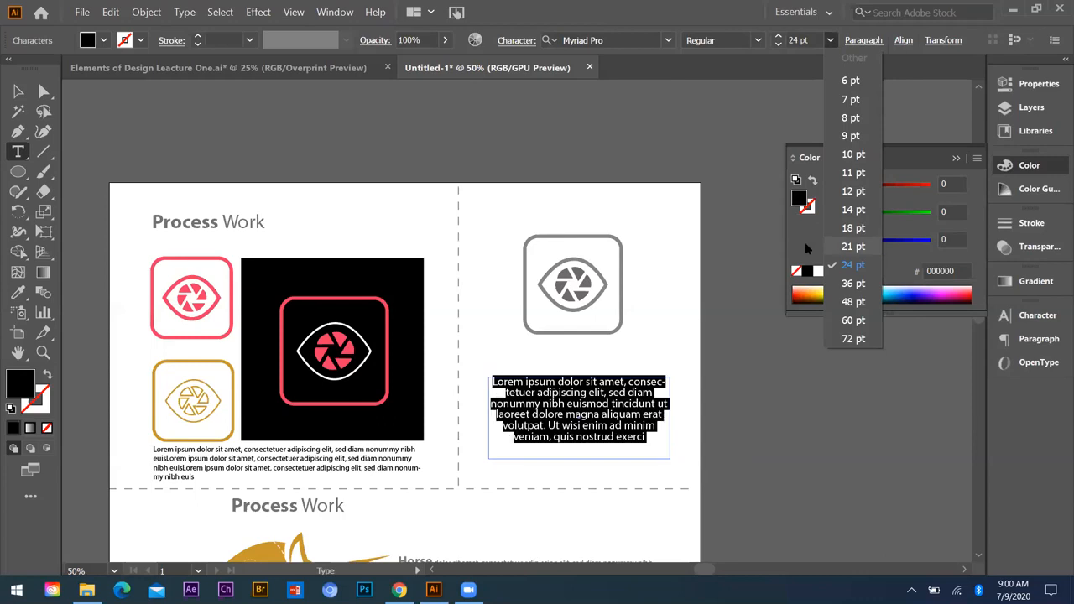
click(857, 42)
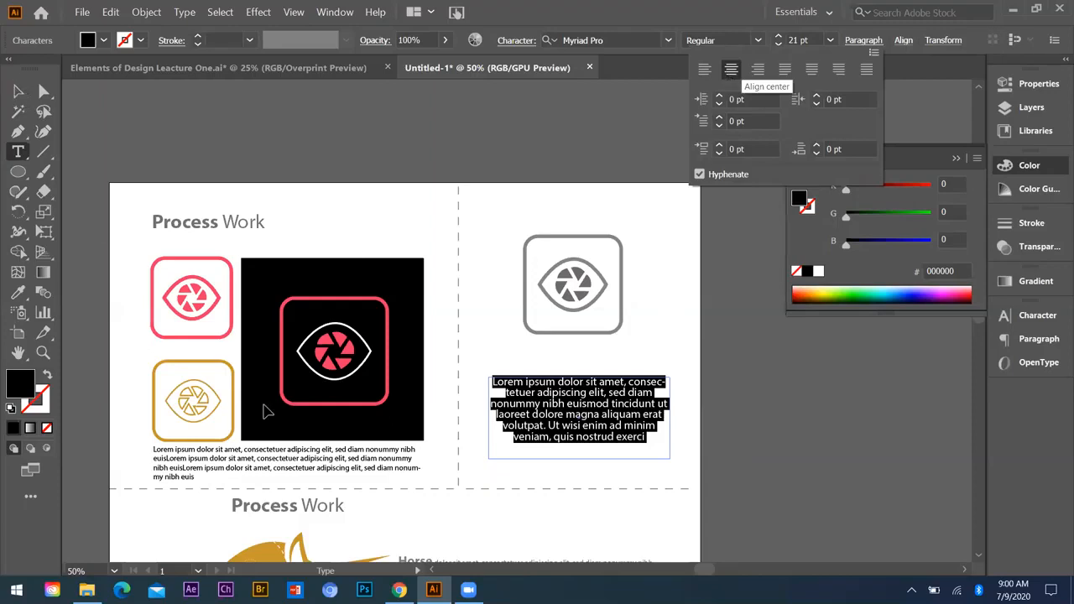
Step: Align the unicorn's "Process Work" heading with the upper heading's left edge and place a copy between the grey logo and its paragraph
ctrl+click(415, 459)
scroll(415, 459, down, 1)
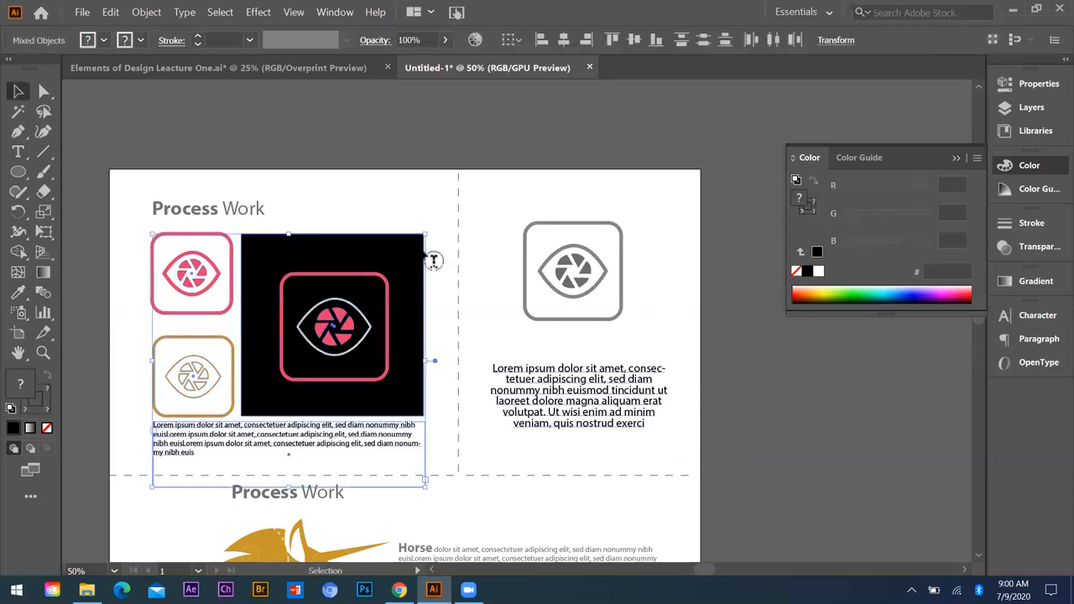
scroll(264, 445, down, 2)
click(264, 445)
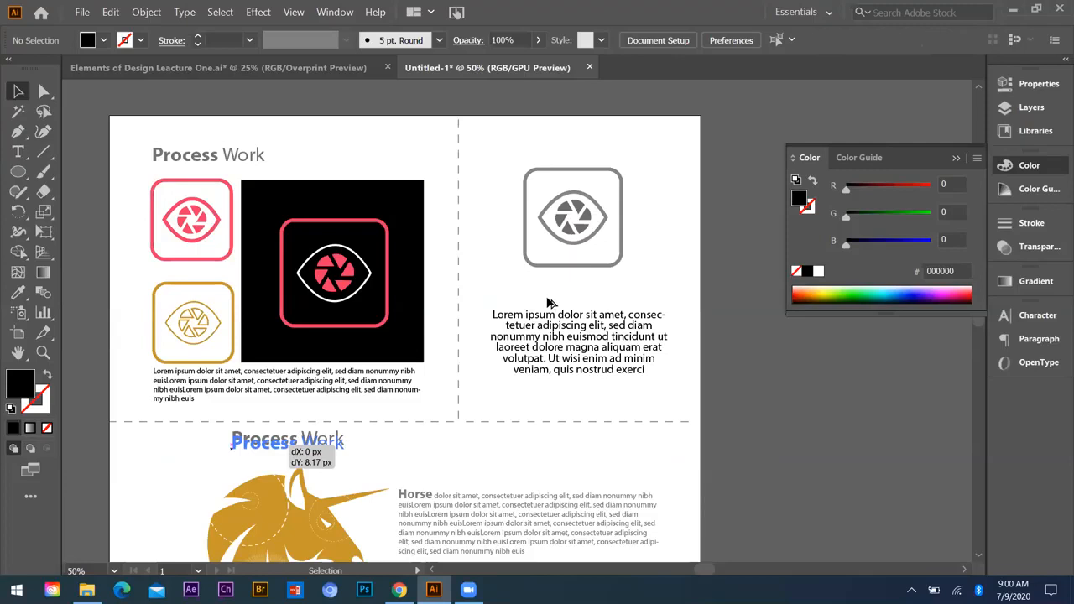
drag(552, 302, 592, 309)
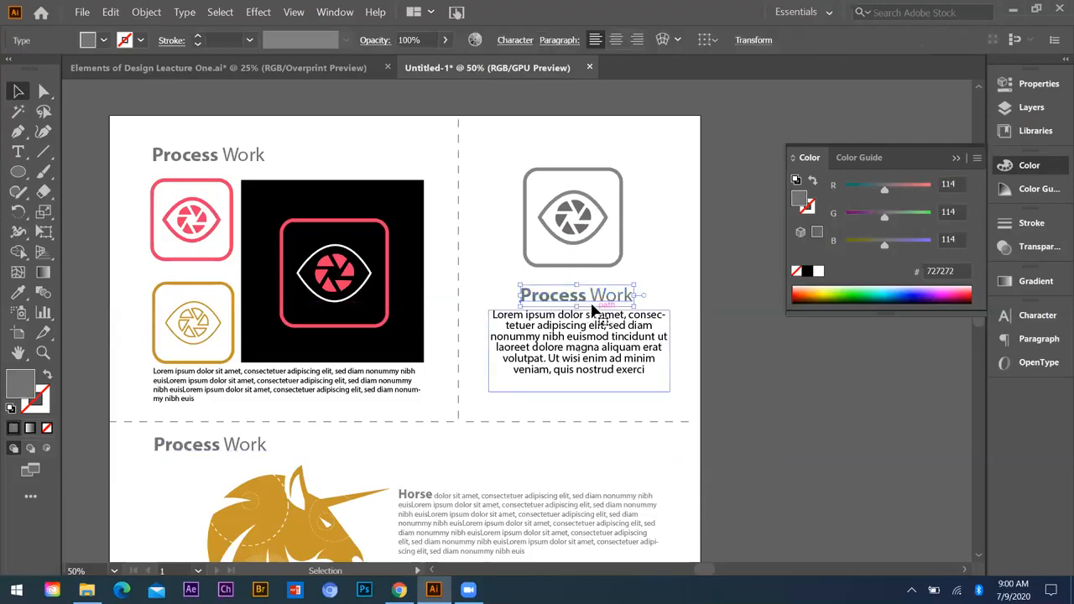
Step: Colour the "Process Work" heading below the grey camera-eye logo black
click(808, 275)
click(88, 113)
key(i)
key(v)
Step: Draw a small circle beside the heading above the pink logo and fill it with the logo's pink, EE3B61
key(ctrl+minus)
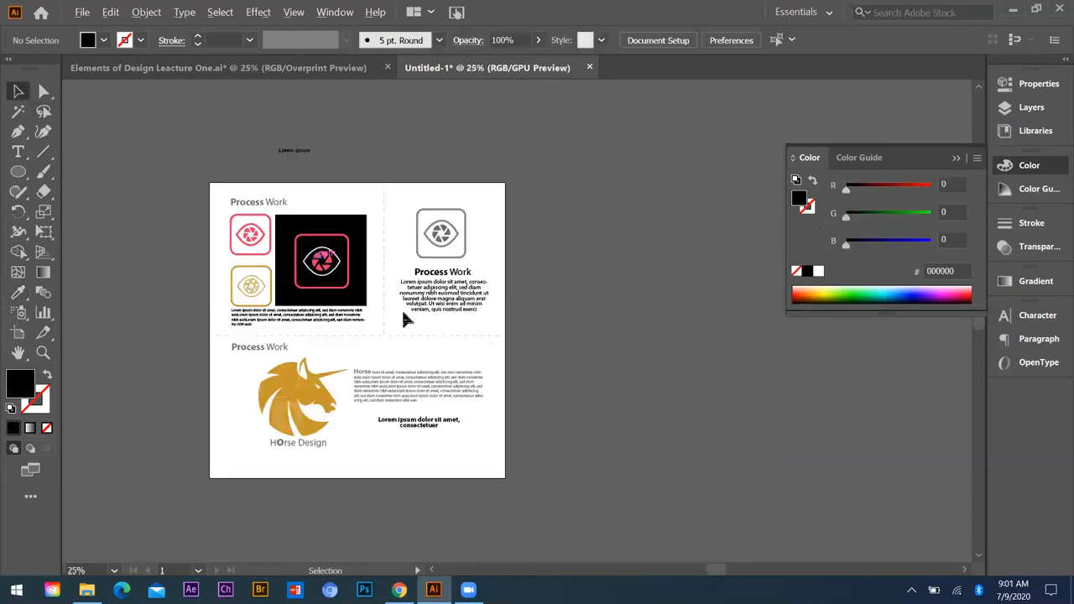
scroll(403, 318, down, 1)
key(ctrl+plus)
click(15, 173)
key(ctrl+minus)
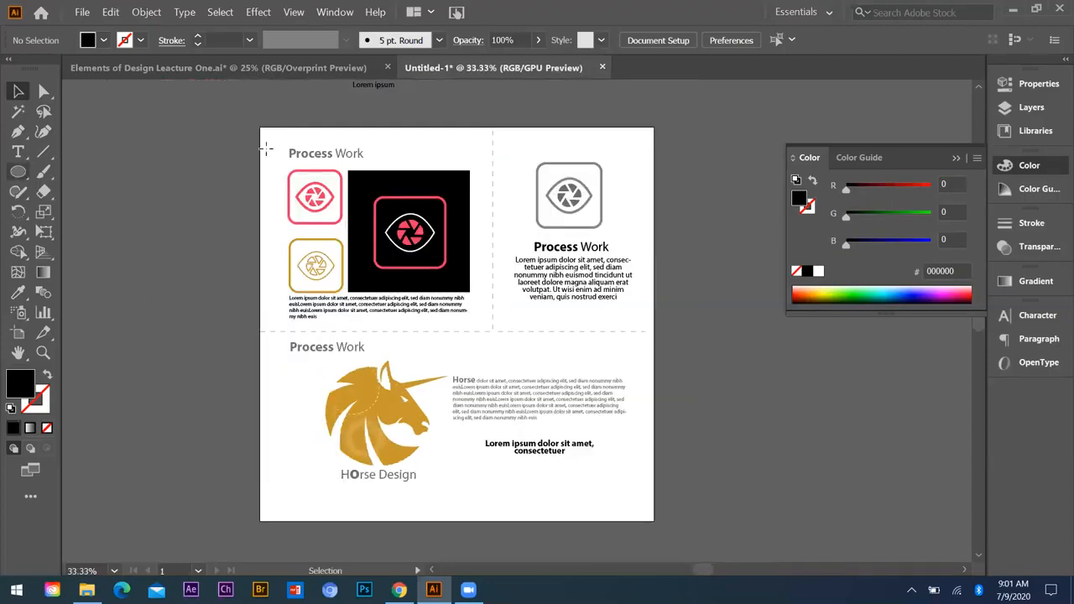
scroll(276, 159, up, 2)
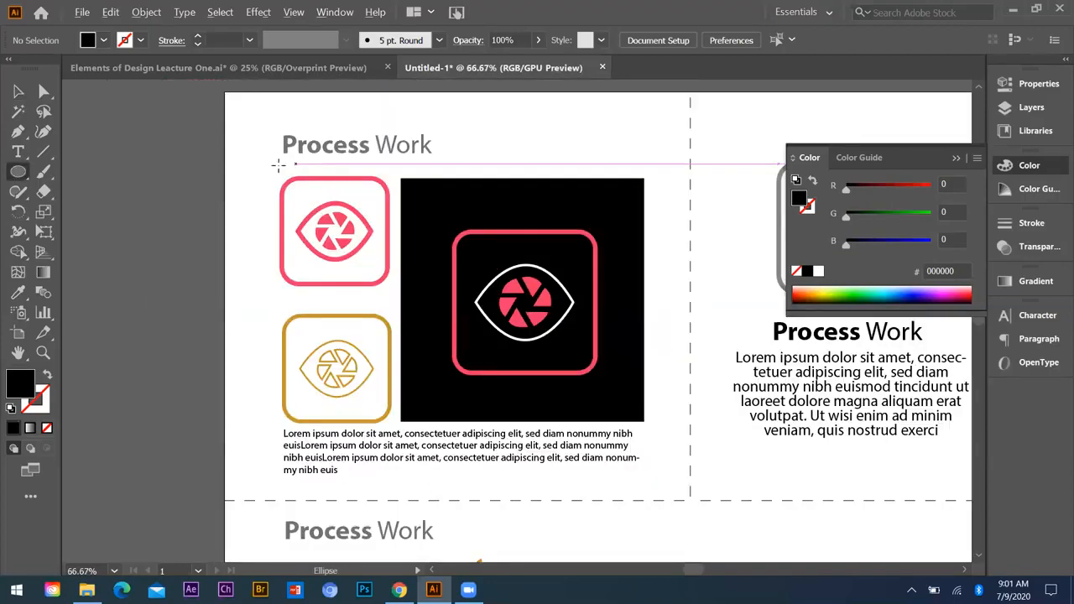
scroll(461, 290, up, 1)
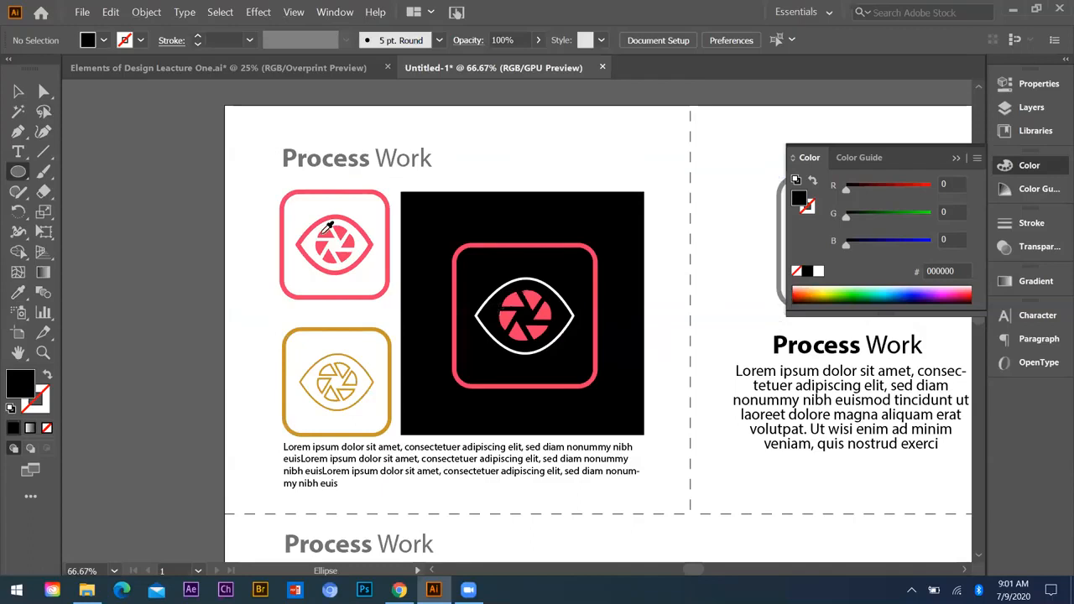
click(18, 92)
key(i)
click(293, 192)
key(v)
Step: Line up the pink circle with the logos' left edge and shift the upper "Process Work" heading to its right
click(301, 156)
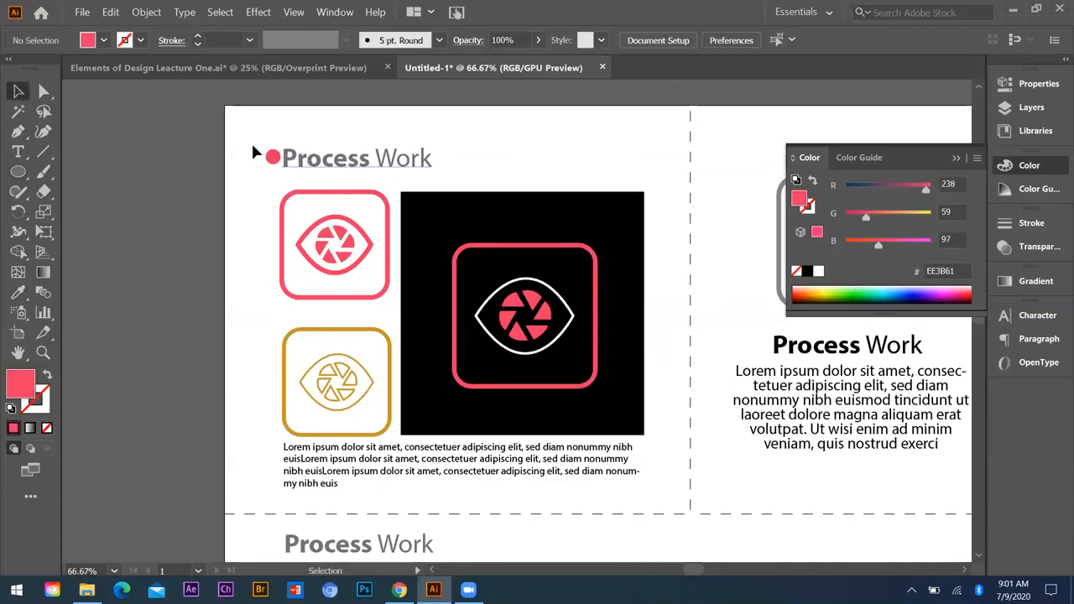
drag(294, 161, 312, 146)
key(ctrl+shift+a)
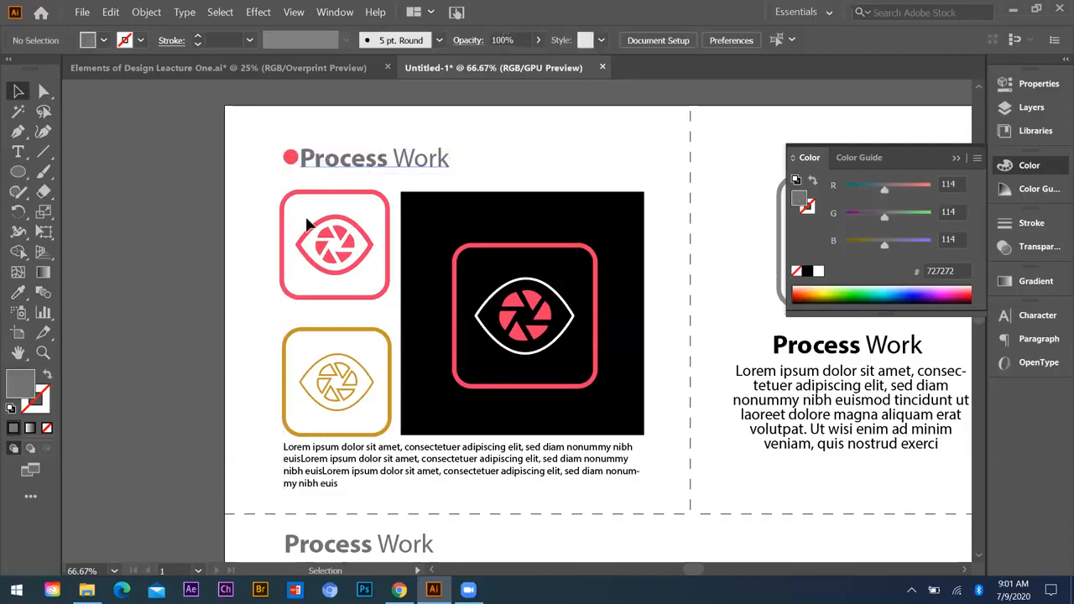
Step: Give the "Process Work" heading above the unicorn the same pink bullet and indent as the upper heading
scroll(312, 228, down, 1)
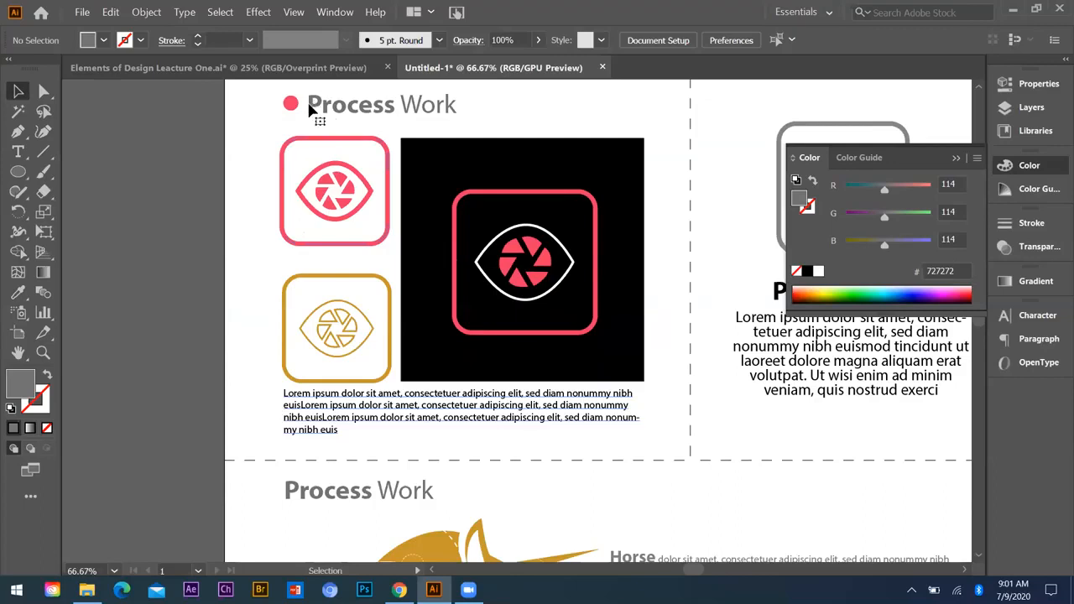
drag(311, 109, 350, 494)
drag(241, 438, 242, 438)
click(230, 269)
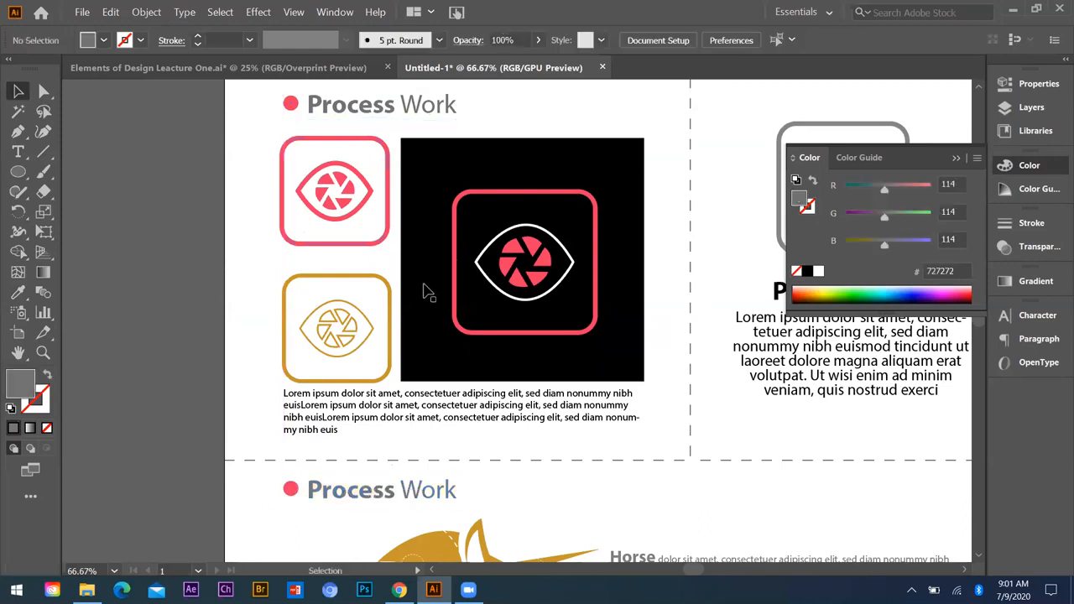
Step: Draw a small grey rectangle on the artboard's bottom edge near its right corner and duplicate it to the left
key(ctrl+minus)
key(ctrl+minus)
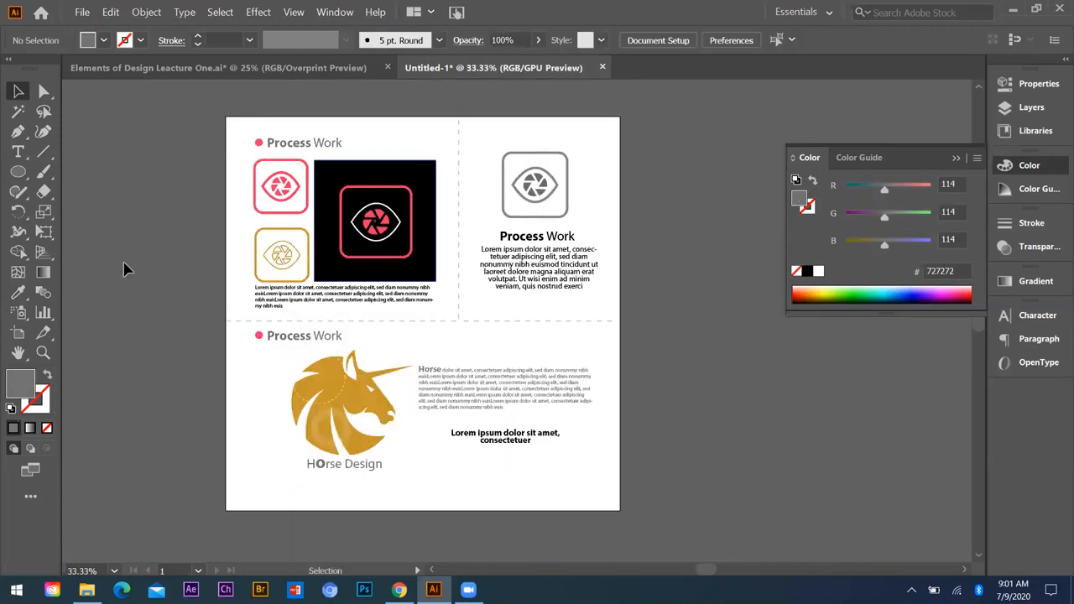
drag(22, 172, 67, 174)
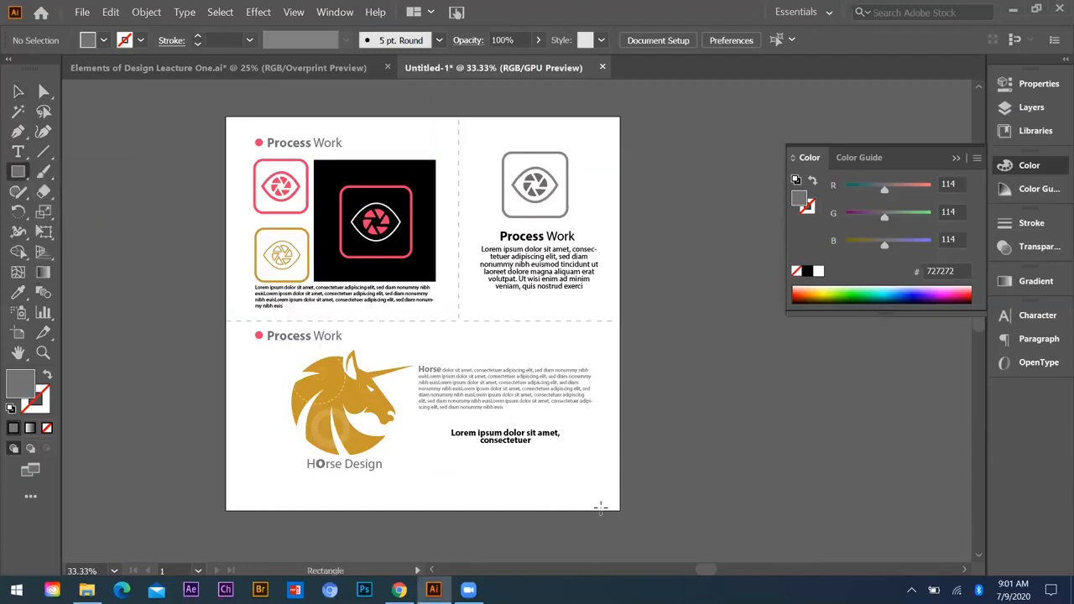
drag(600, 506, 585, 486)
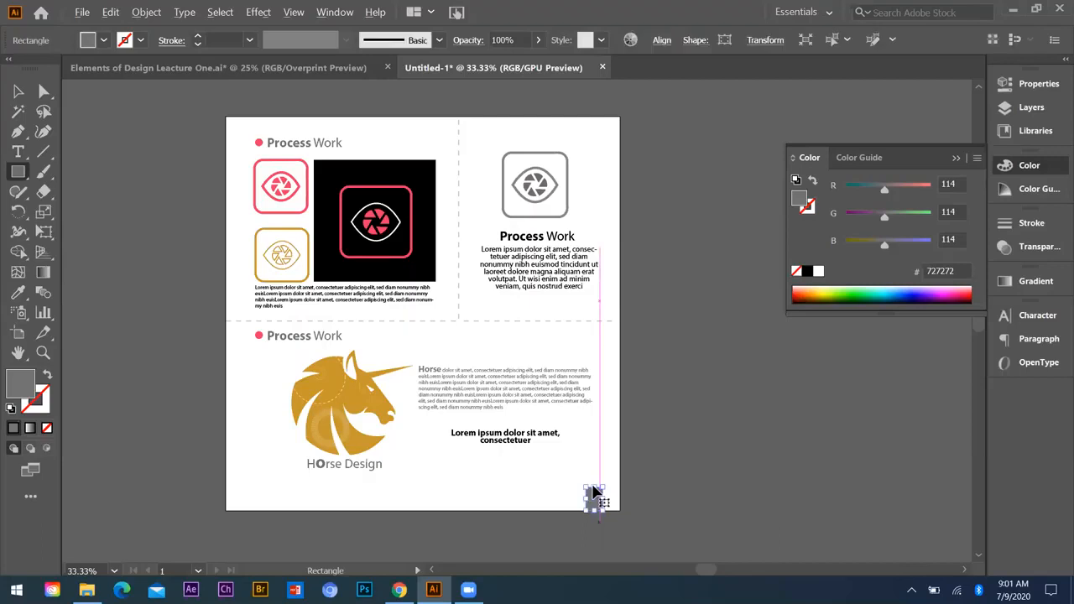
key(ctrl+plus)
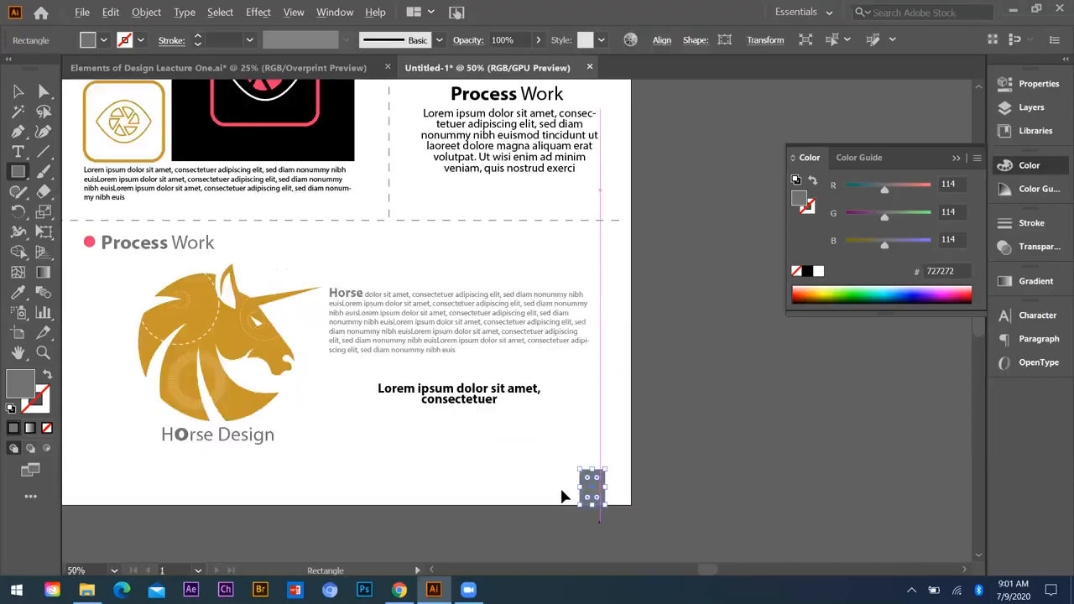
drag(592, 487, 558, 487)
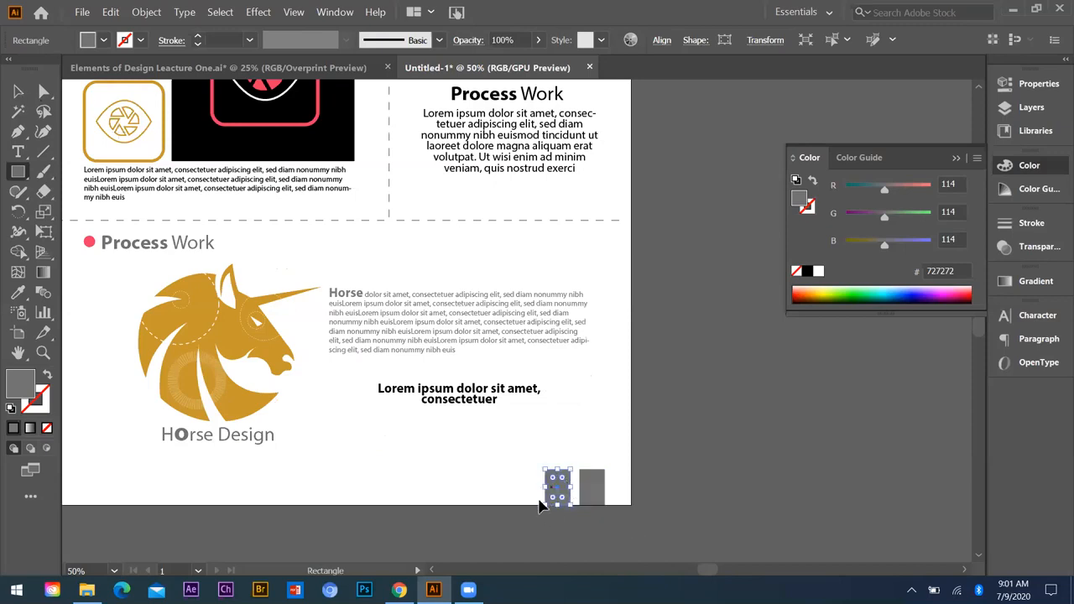
Step: Narrow the left copy of the grey rectangle to about half its width and colour it with the heading bullet's pink
drag(545, 486, 541, 485)
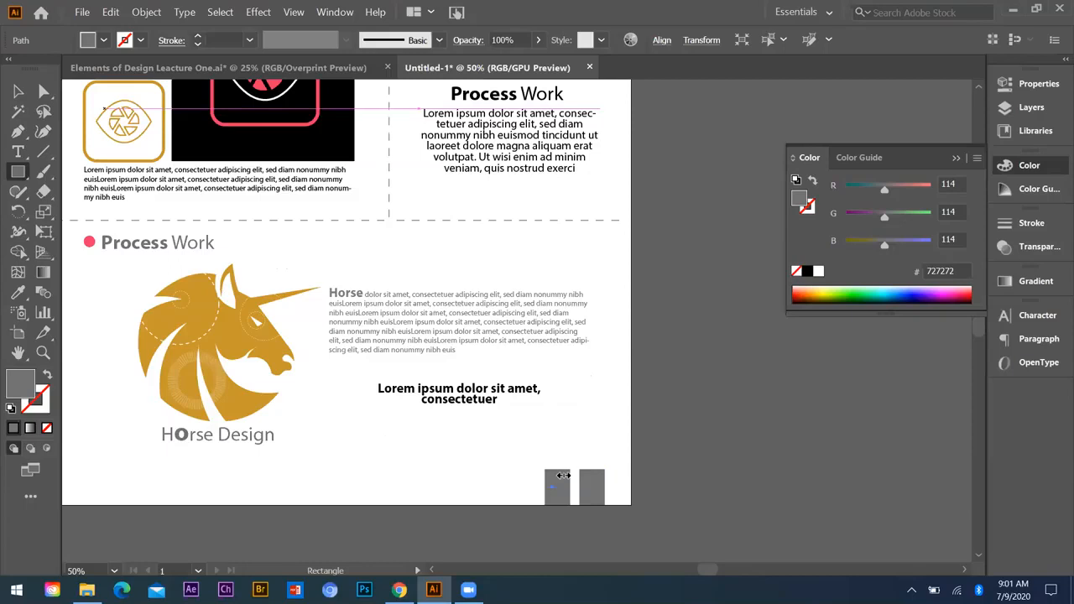
key(ctrl+1)
key(v)
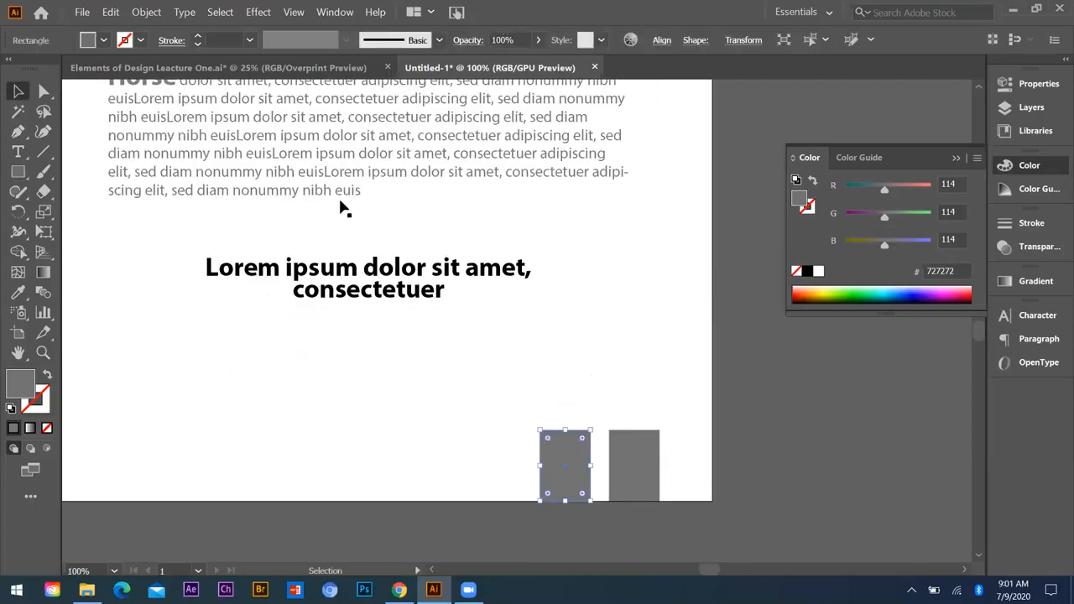
key(ctrl+minus)
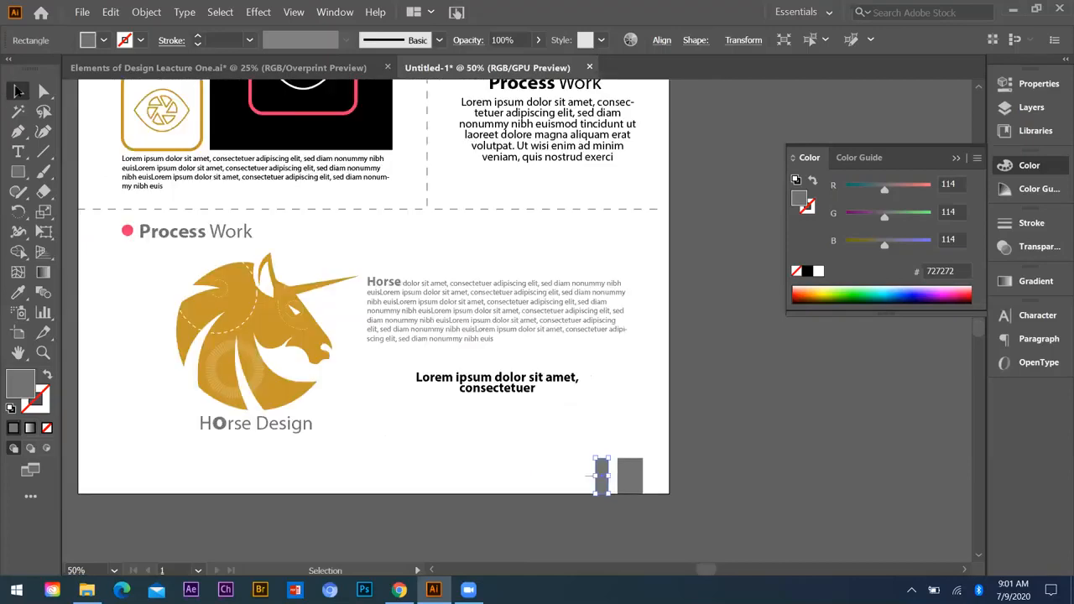
key(ctrl+minus)
key(i)
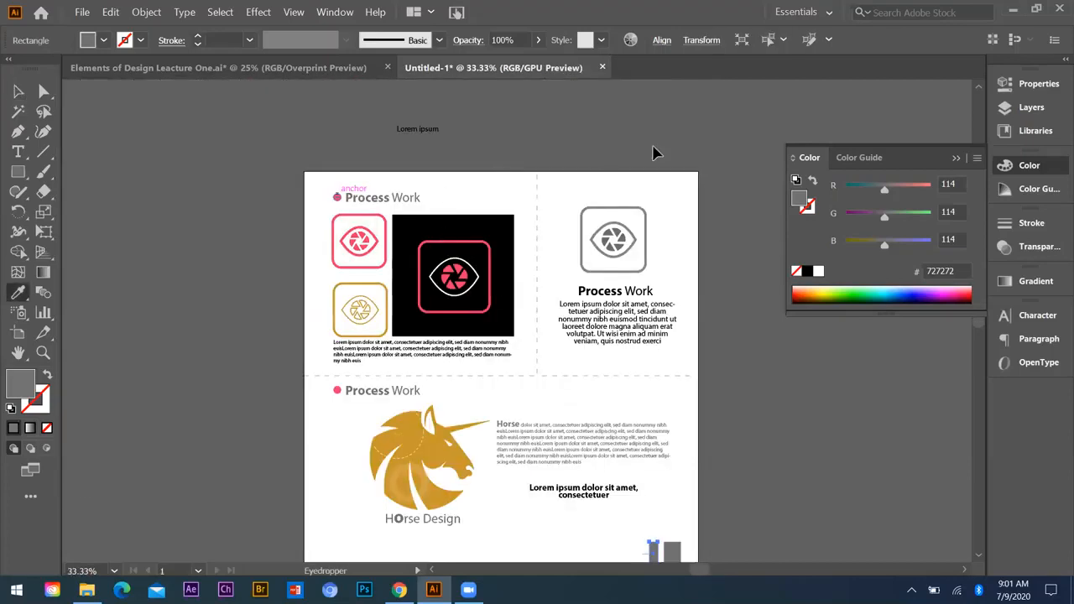
key(v)
key(ctrl+minus)
click(329, 482)
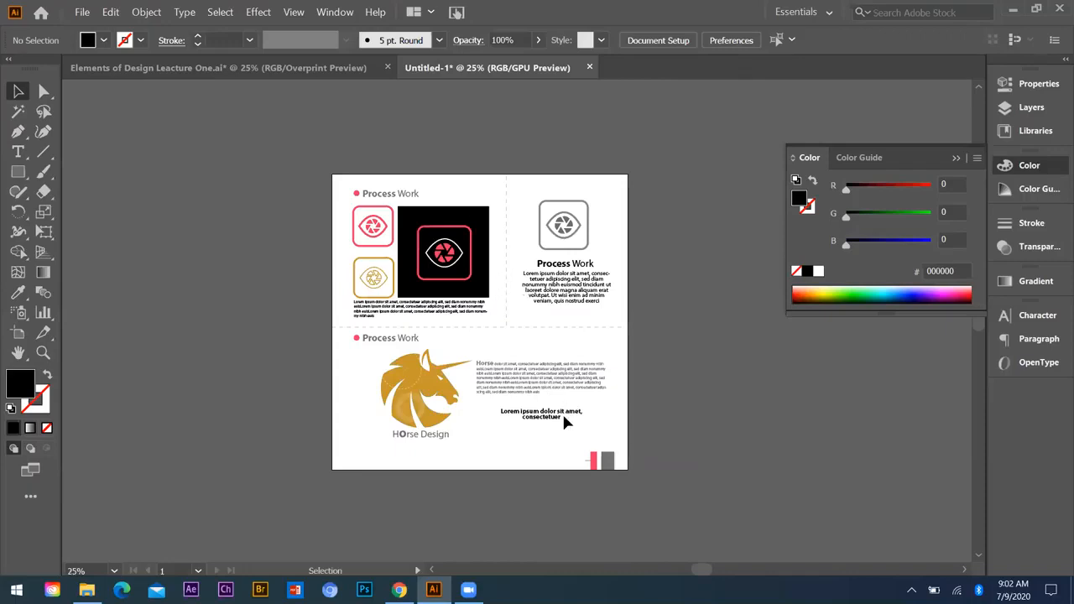
Step: Delete the thin stray line beside the narrow pink rectangle
scroll(565, 419, up, 3)
scroll(560, 352, up, 4)
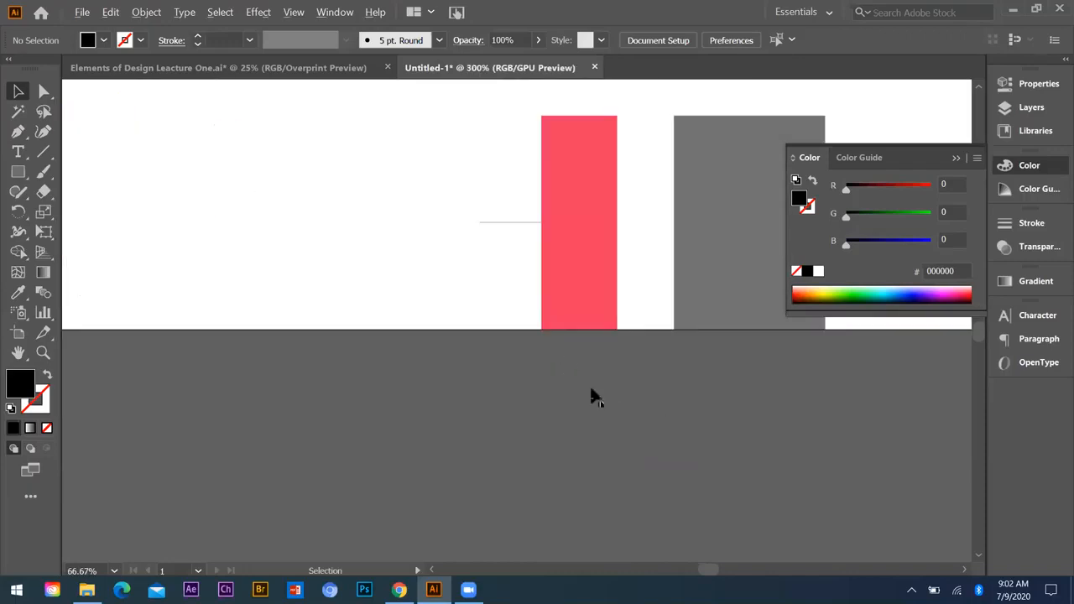
click(21, 175)
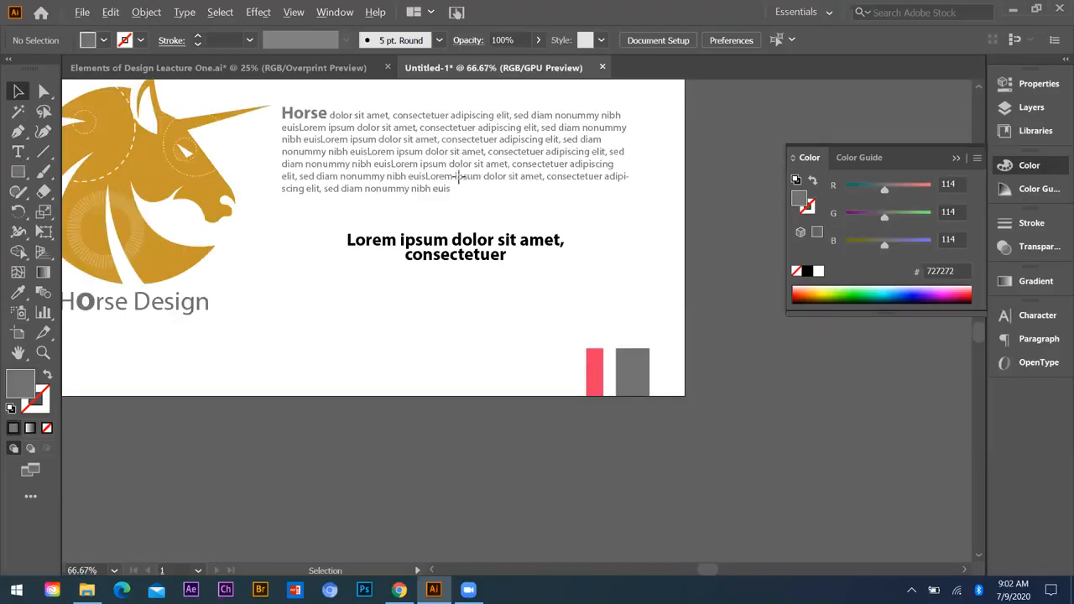
Step: Draw a rectangle covering the whole artboard and set its fill to none
scroll(373, 148, down, 2)
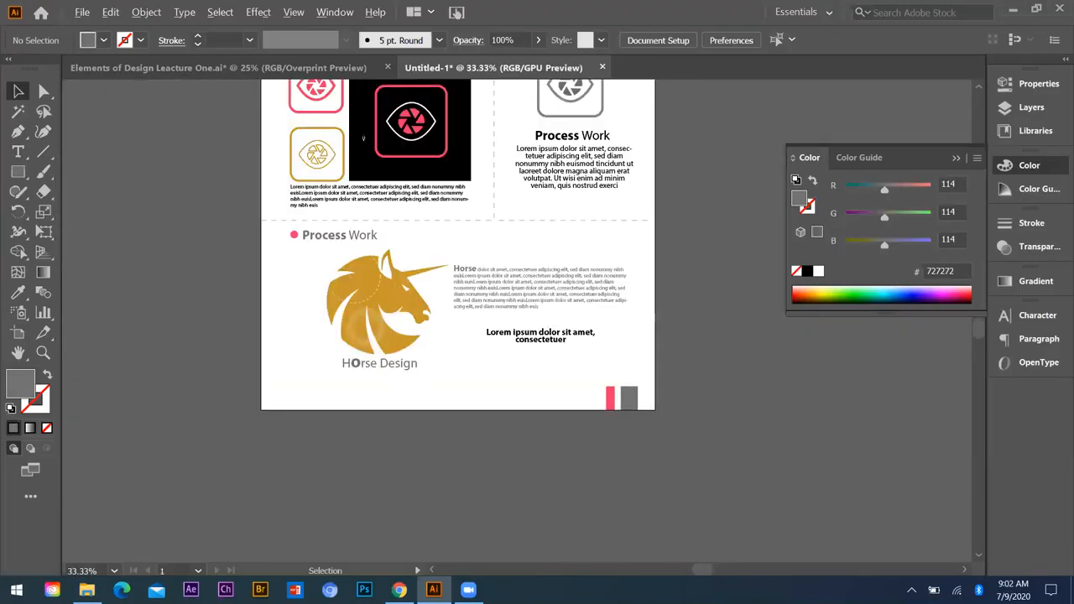
scroll(661, 429, down, 1)
key(m)
drag(363, 133, 652, 427)
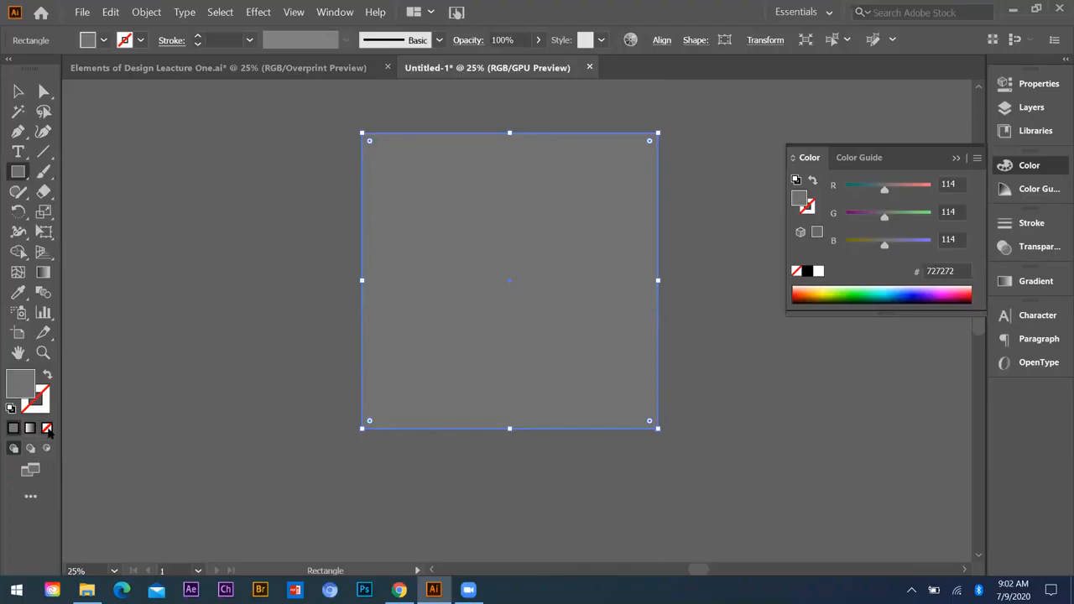
click(47, 429)
Step: Start saving the document and browse to ONILE LWE > learning with earning > LWE CLASS > Batch 15 on New Volume (E:)
click(84, 15)
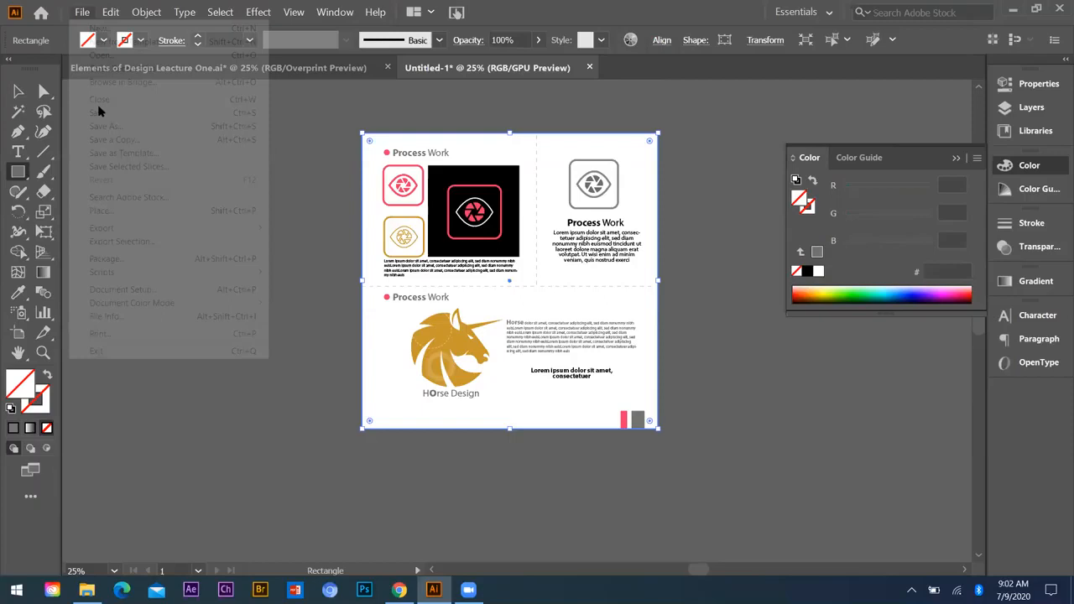
click(99, 109)
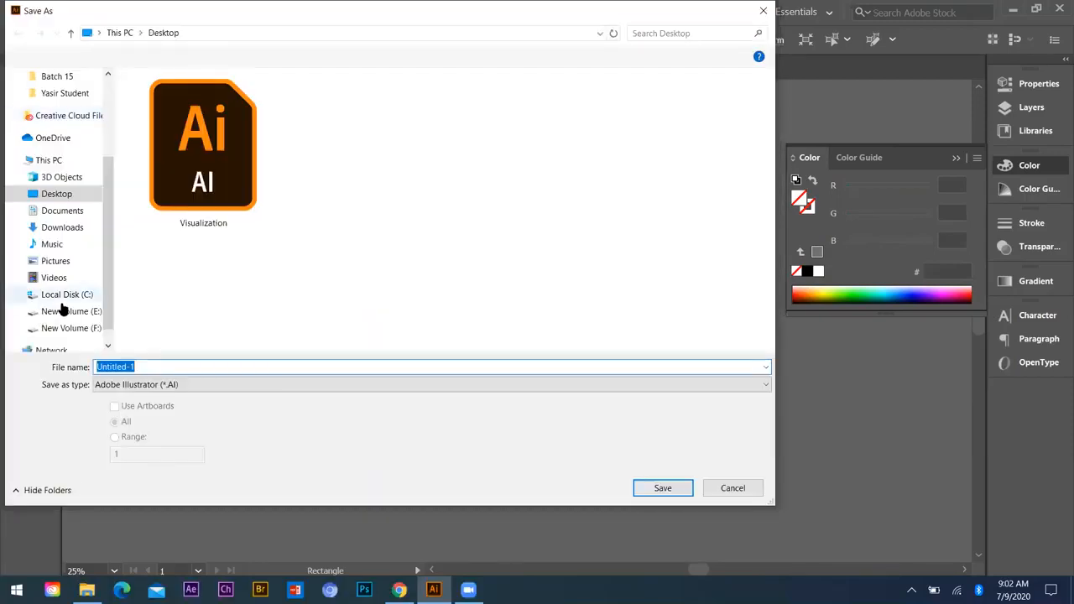
click(65, 311)
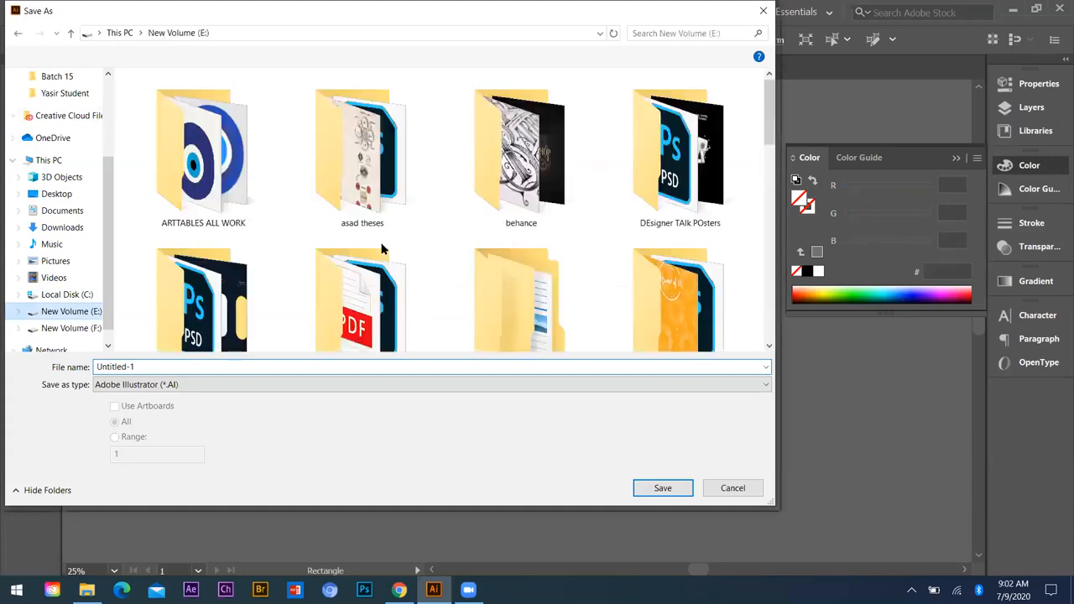
scroll(674, 312, down, 3)
click(674, 313)
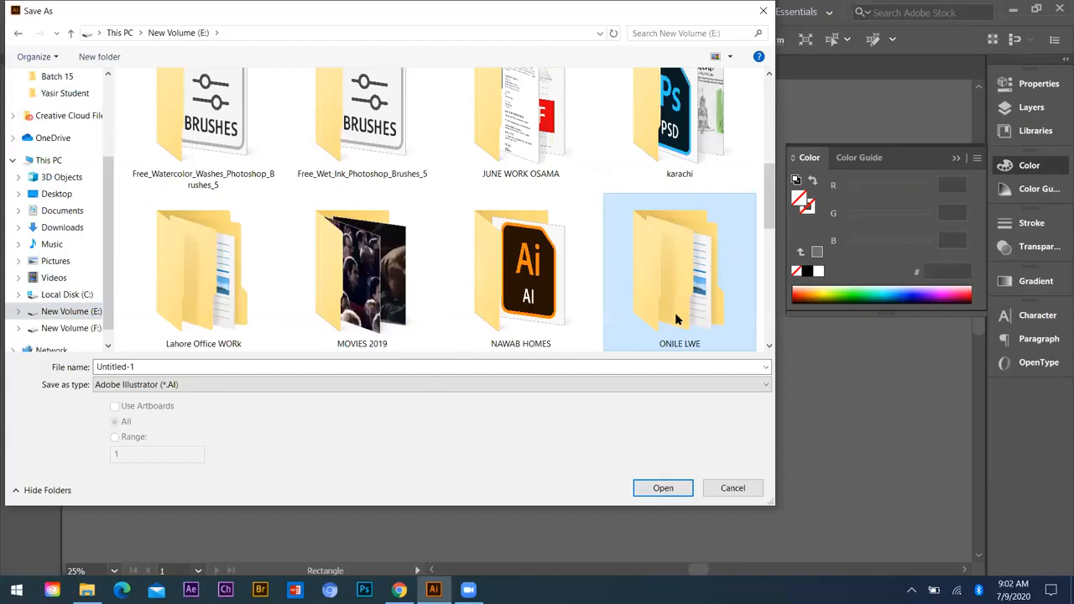
key(Return)
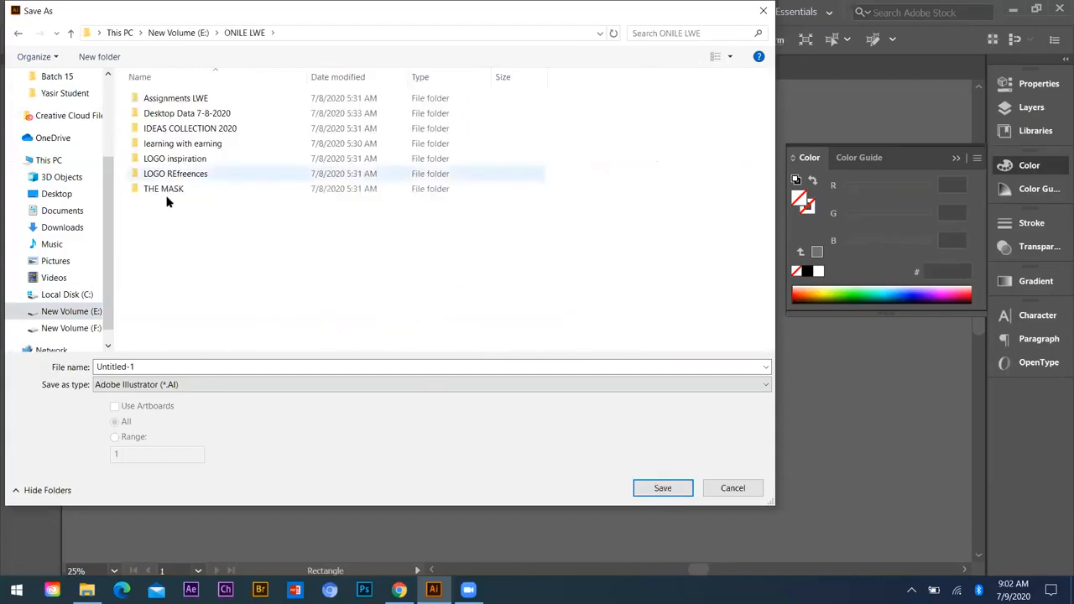
double_click(178, 101)
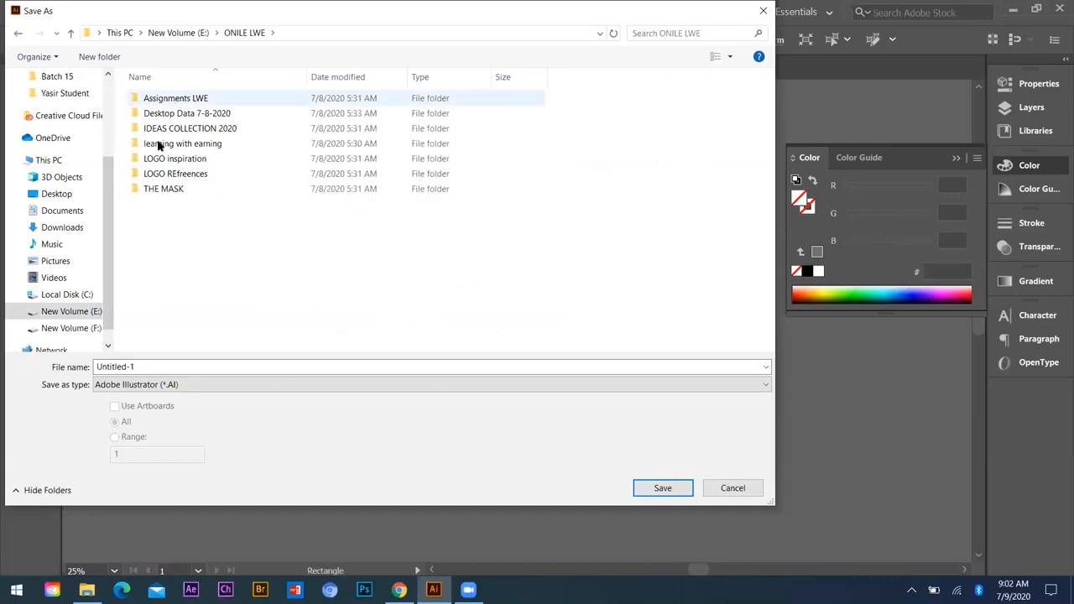
click(71, 34)
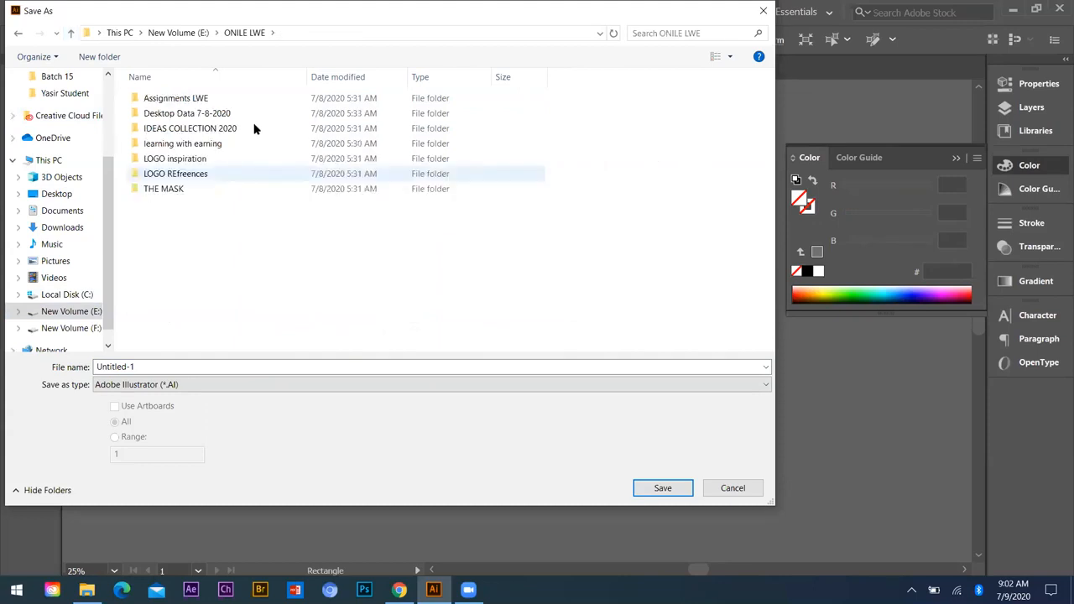
double_click(183, 145)
double_click(224, 128)
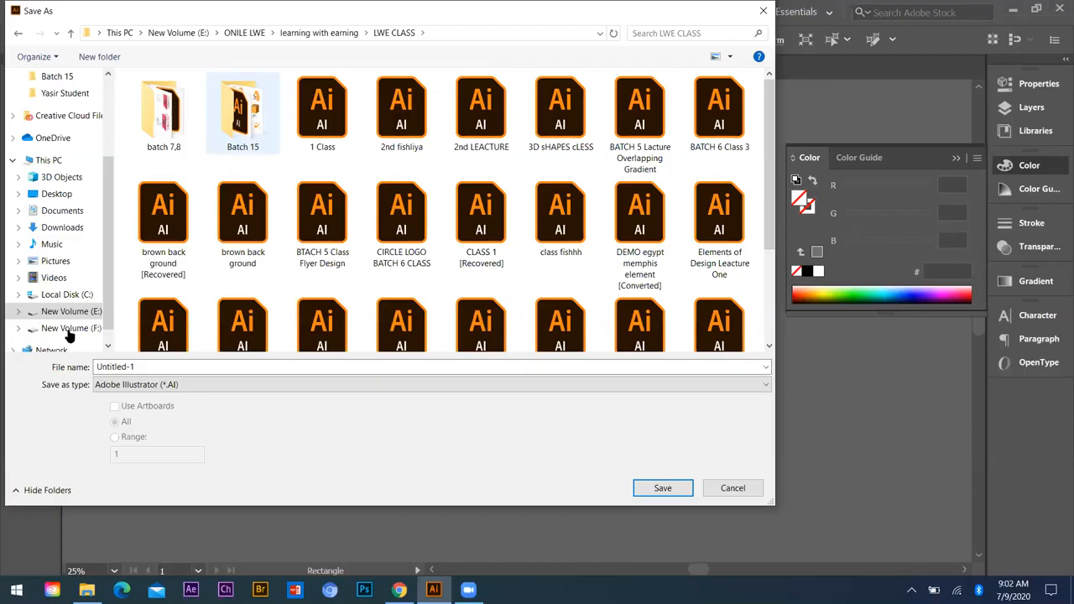
key(Return)
Step: Save the document as an Adobe Illustrator file named "Batch 15 2nd LActure" in Illustrator 2020 format with the default options
text(Bqatch)
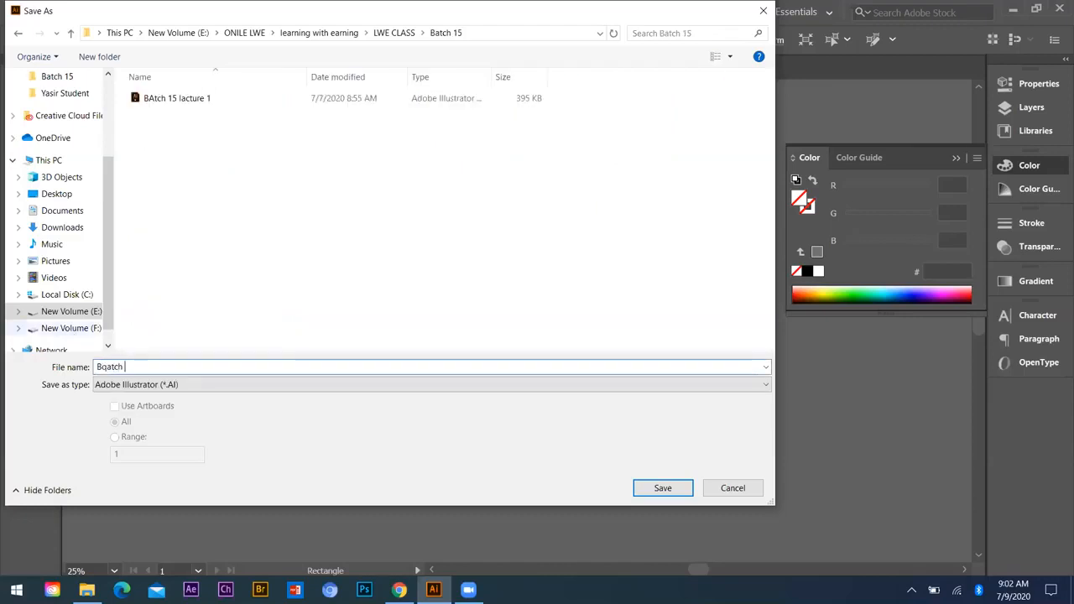
key(BackSpace)
key(BackSpace)
key(BackSpace)
key(BackSpace)
key(BackSpace)
text(atch 15)
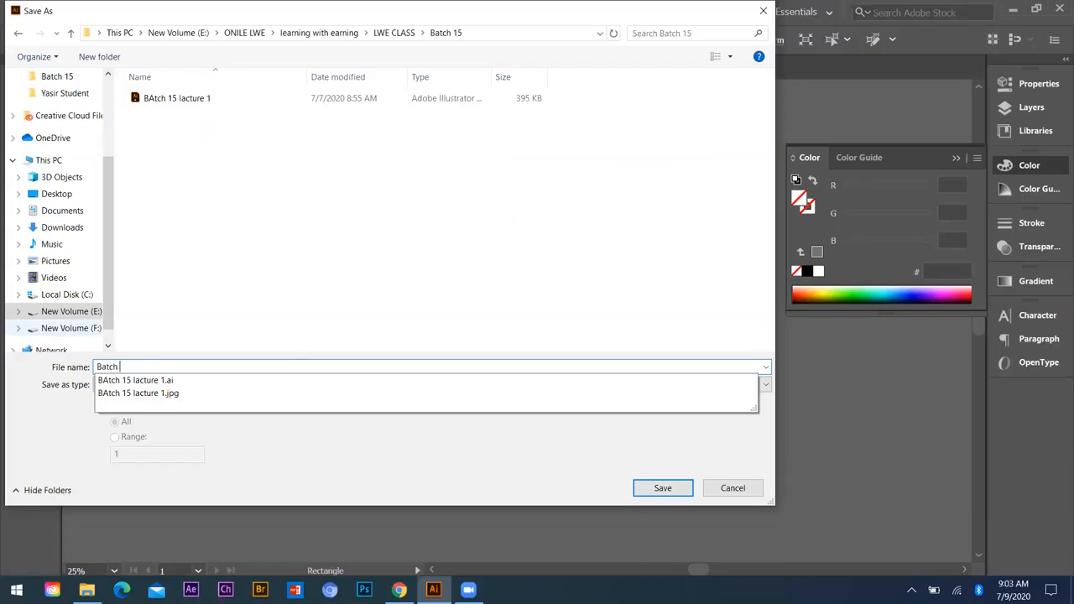
text( 2nd)
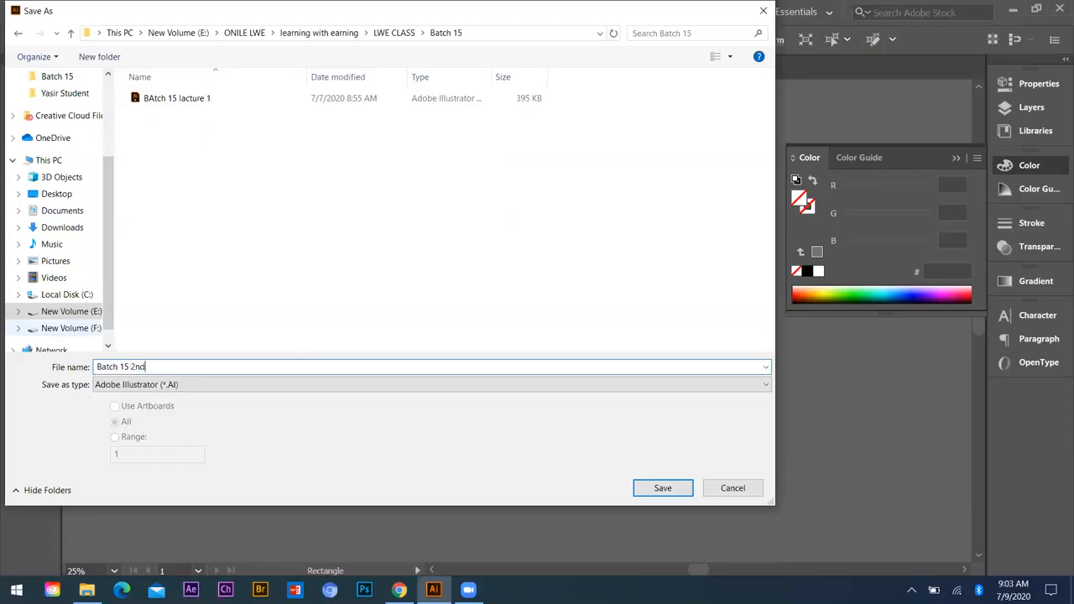
text( LActurwe)
key(BackSpace)
key(BackSpace)
text(e)
key(ctrl+a)
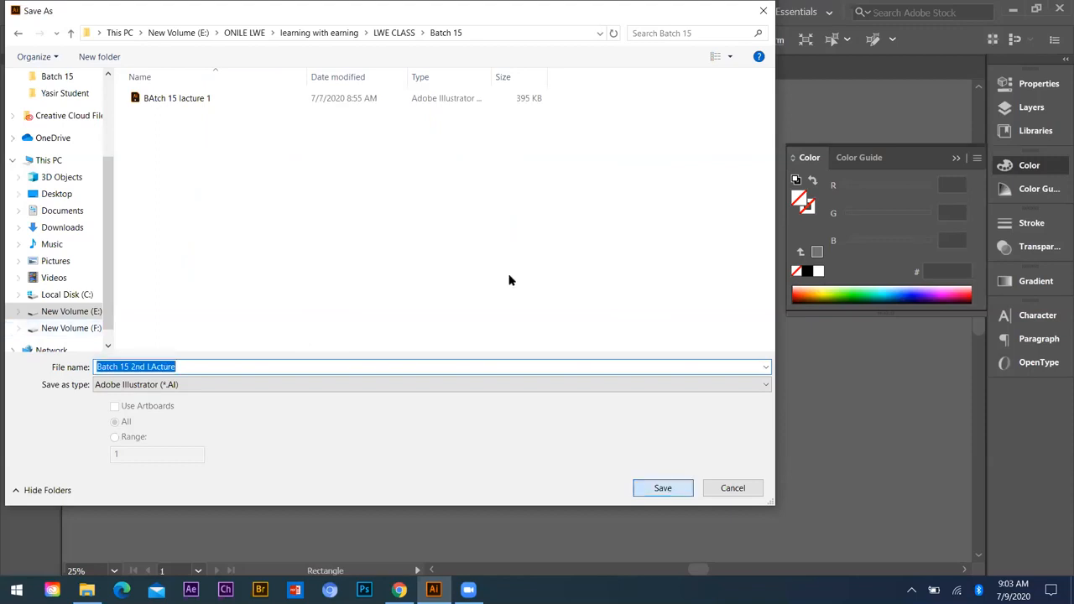
key(Return)
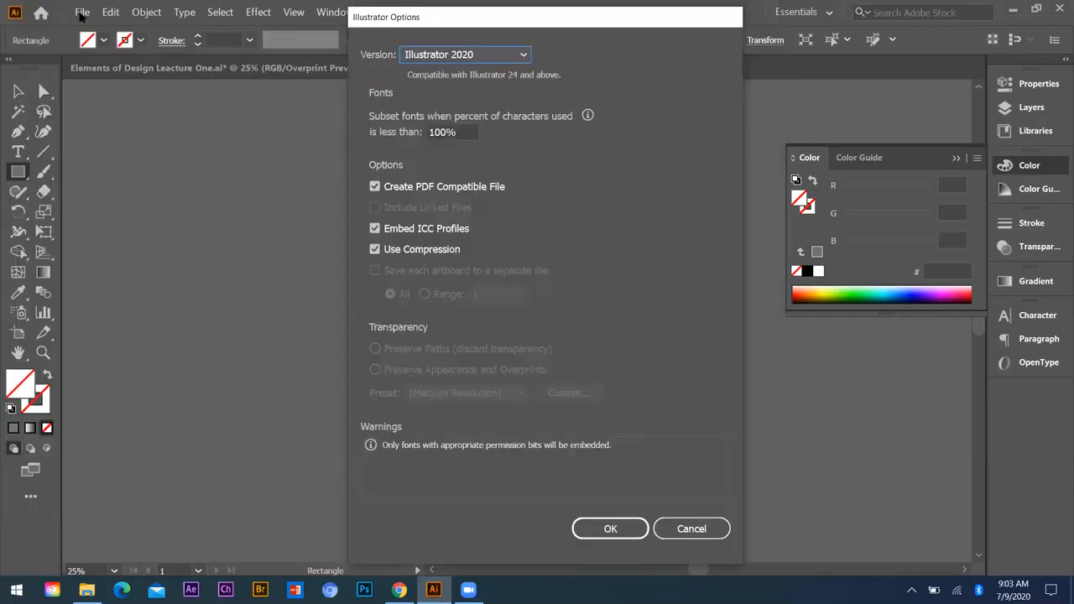
key(Return)
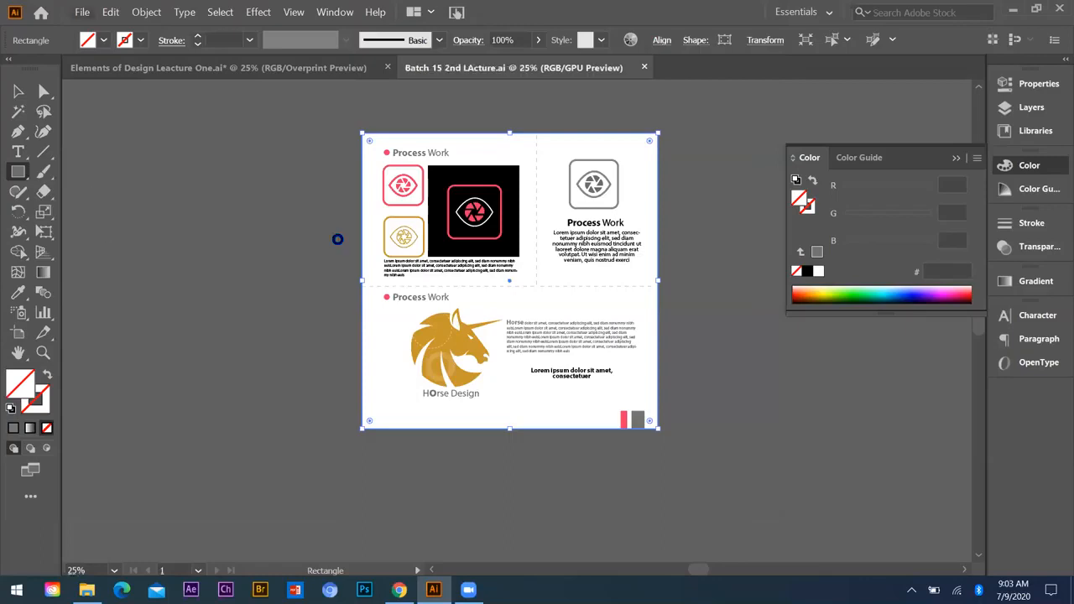
Step: Export the design as an RGB JPEG at maximum quality 10 and medium (150 ppi) resolution
key(alt+f)
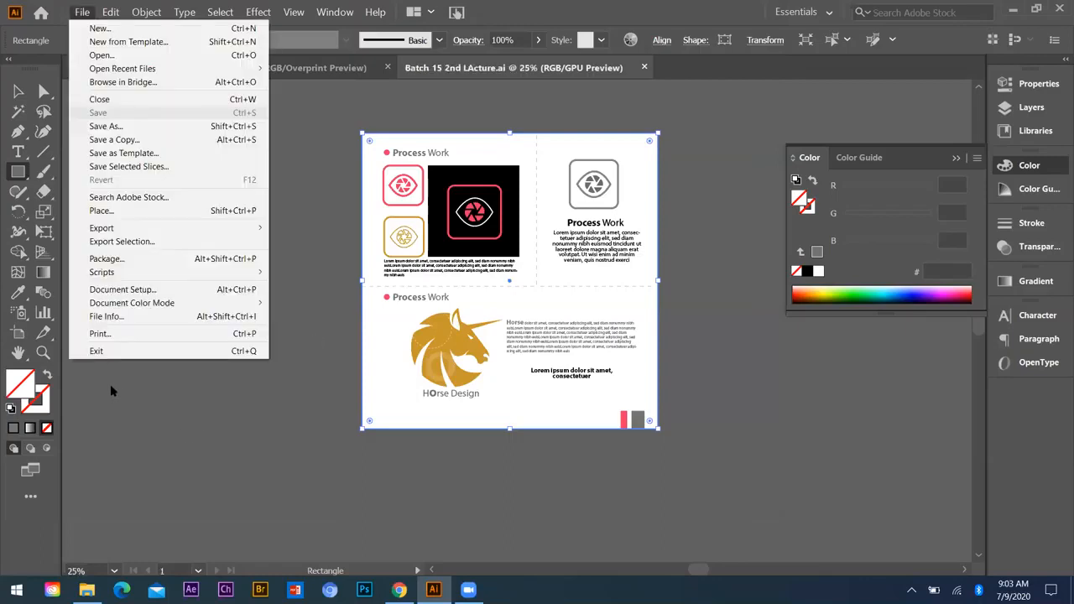
click(115, 468)
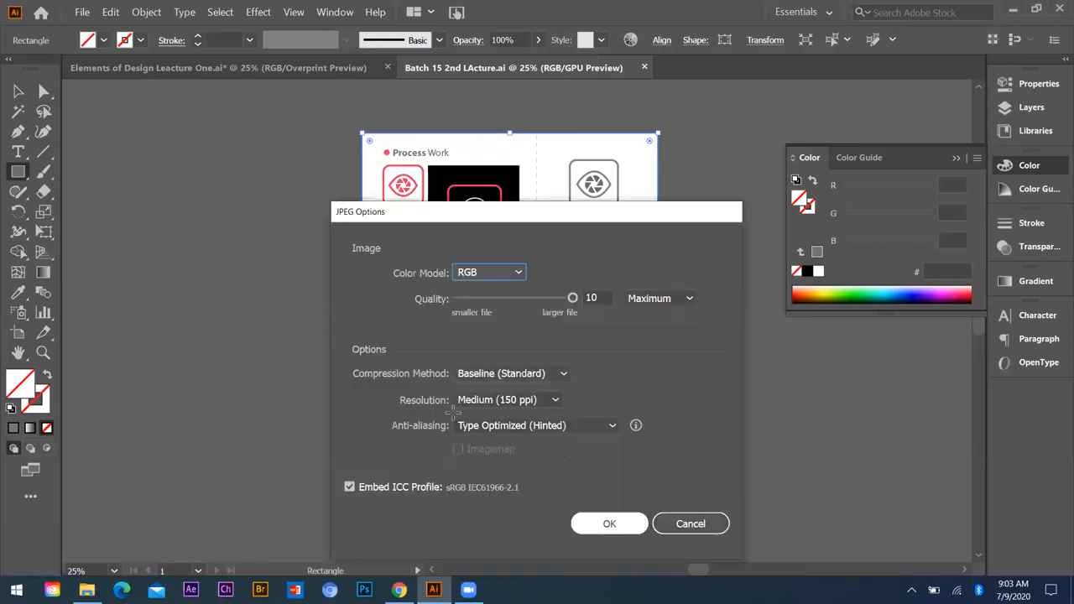
key(Return)
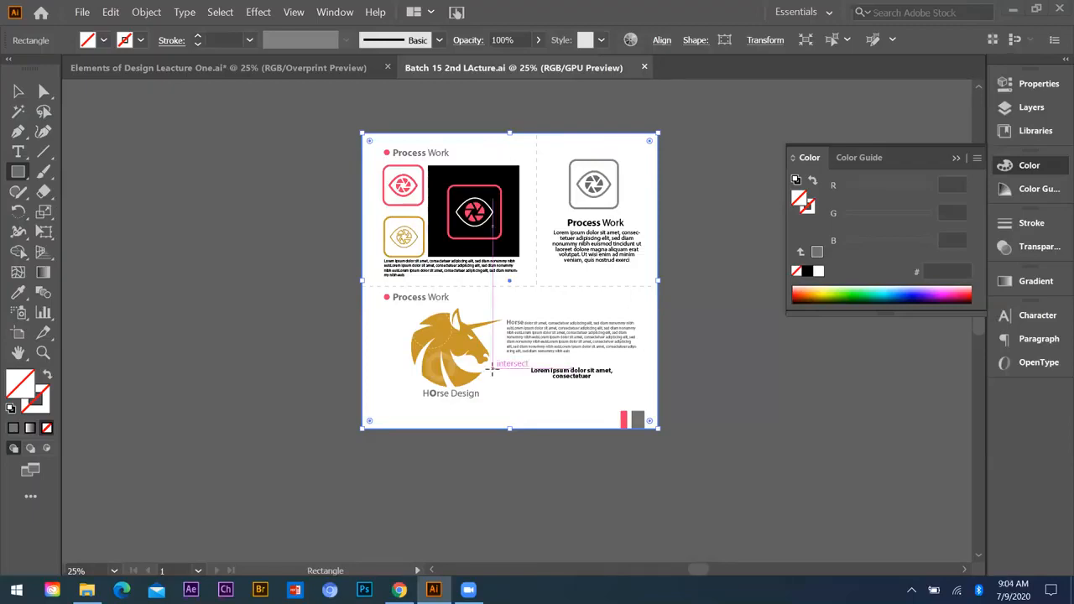
Step: Return to the Selection tool and switch to the Windows desktop
scroll(494, 322, down, 1)
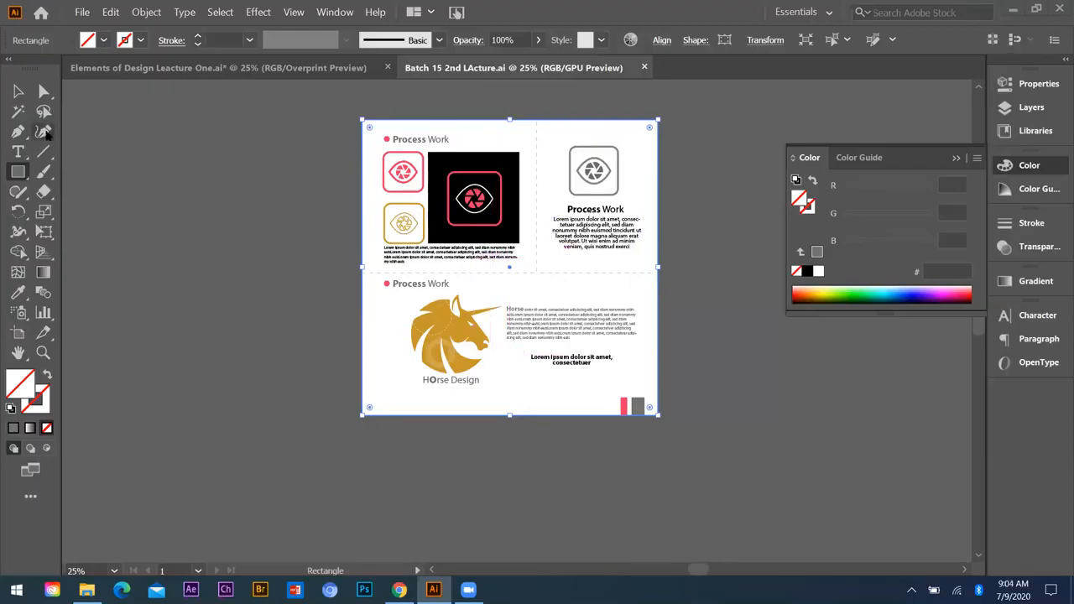
key(v)
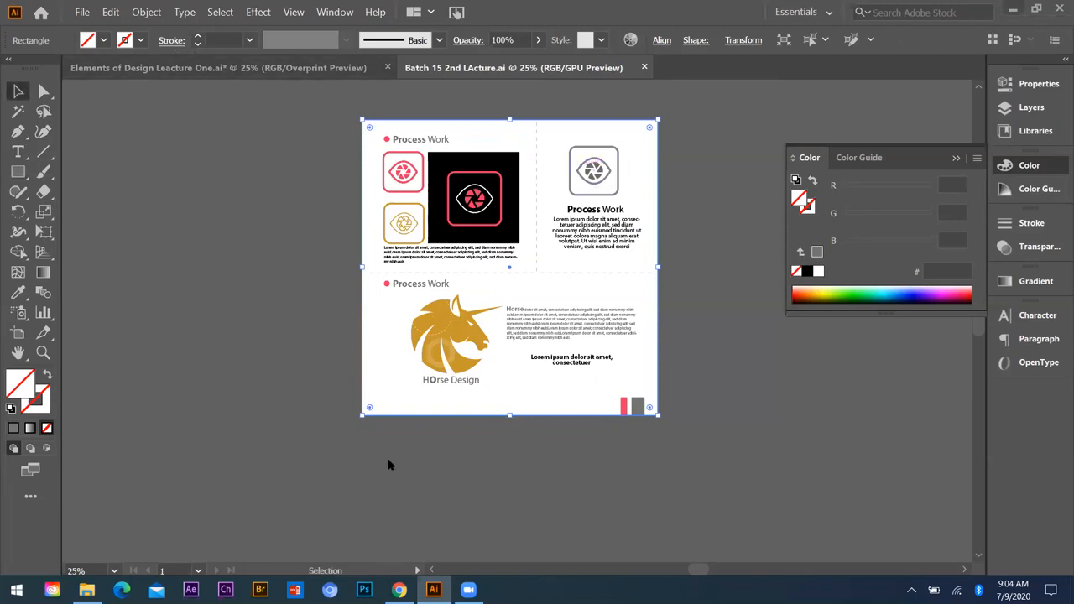
key(super+d)
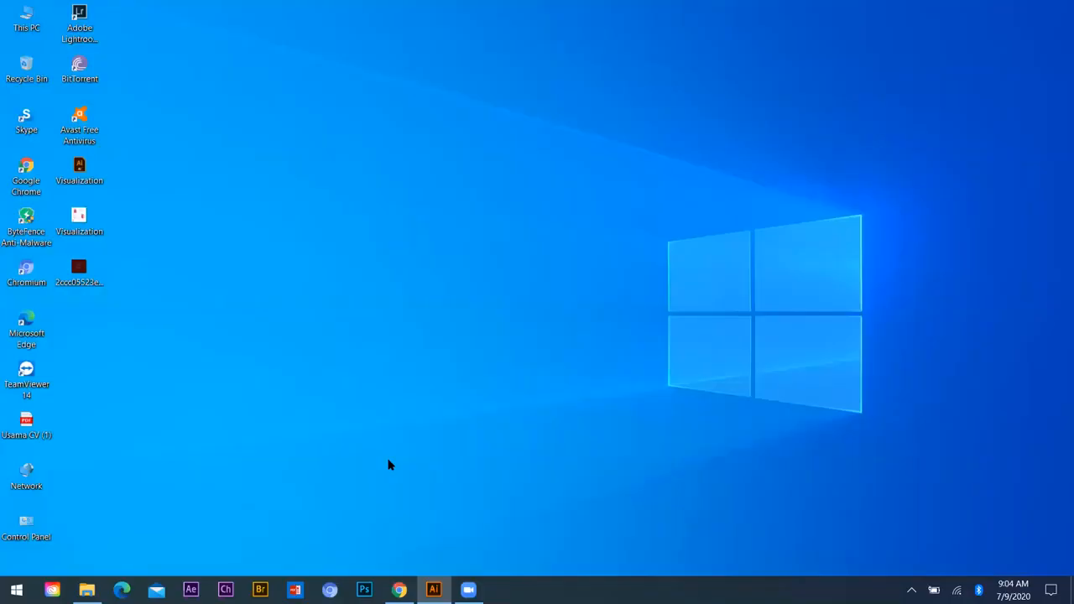